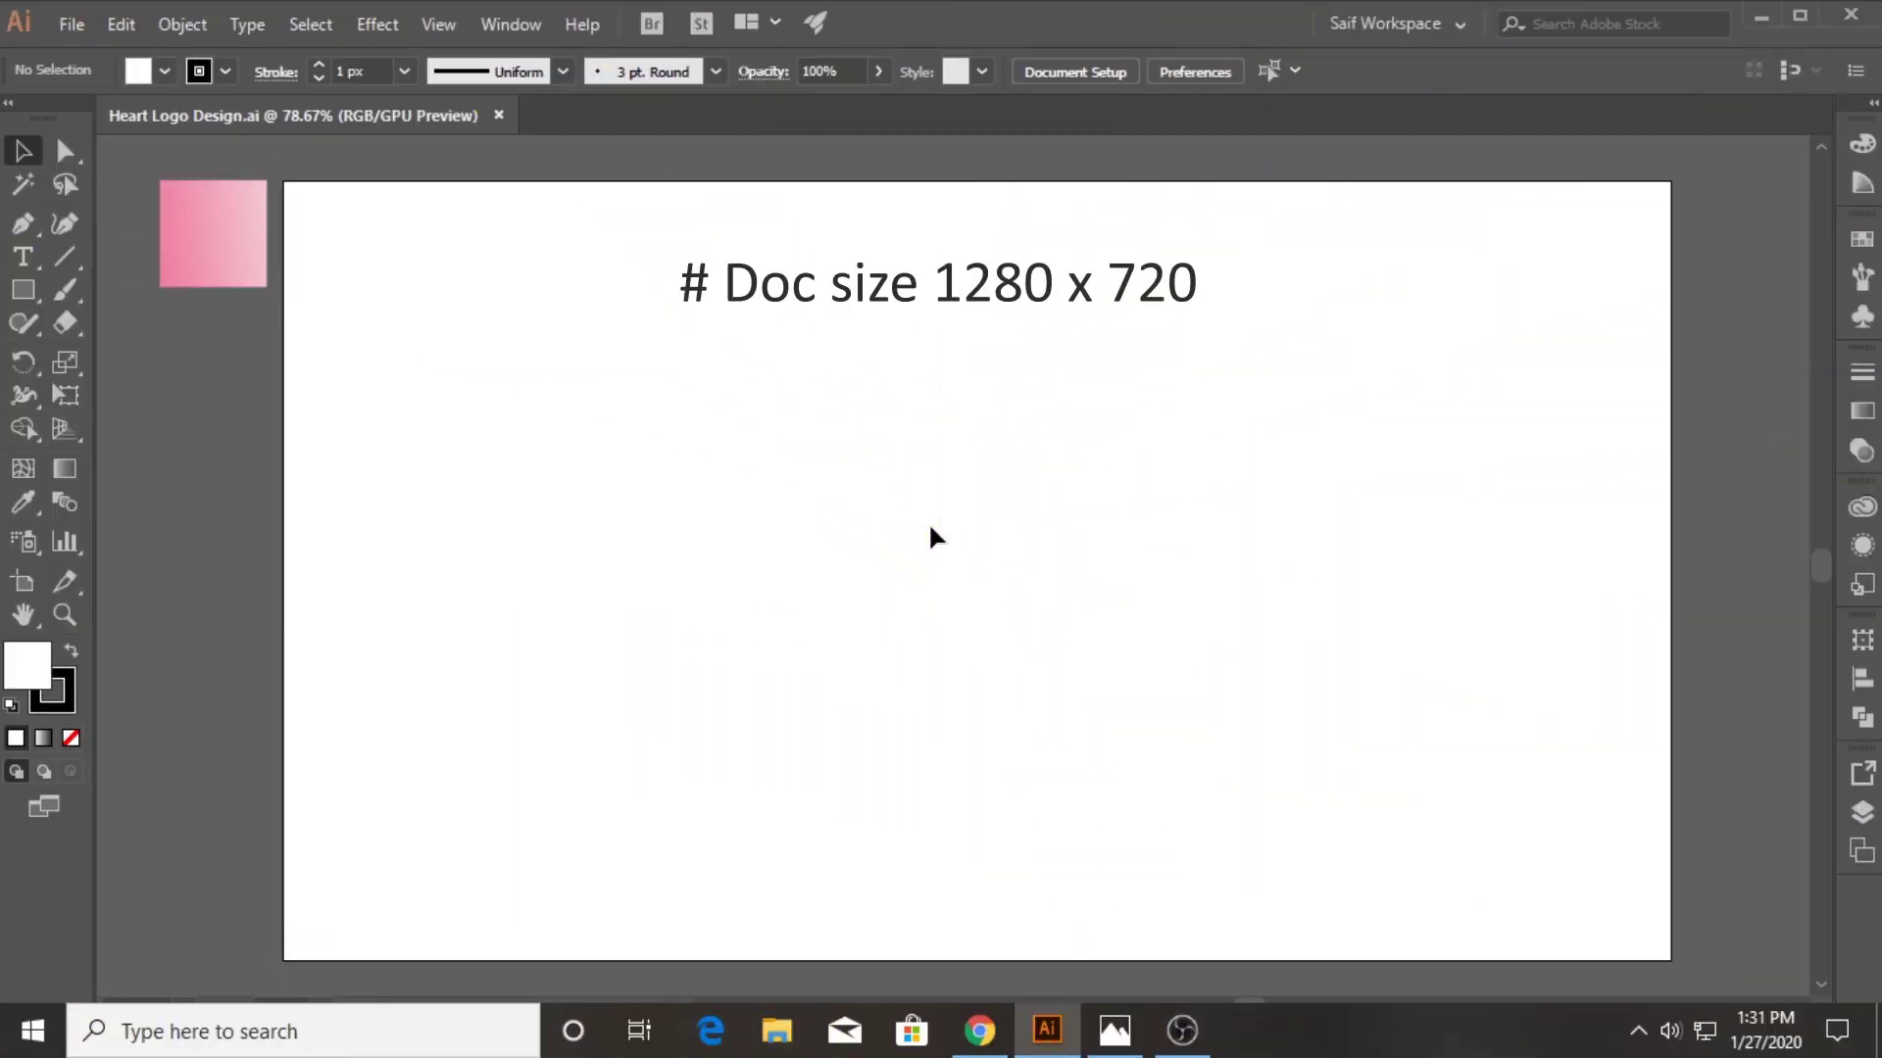
# Draw a tall rectangle and fully round its two top corners
pyautogui.click(24, 290)
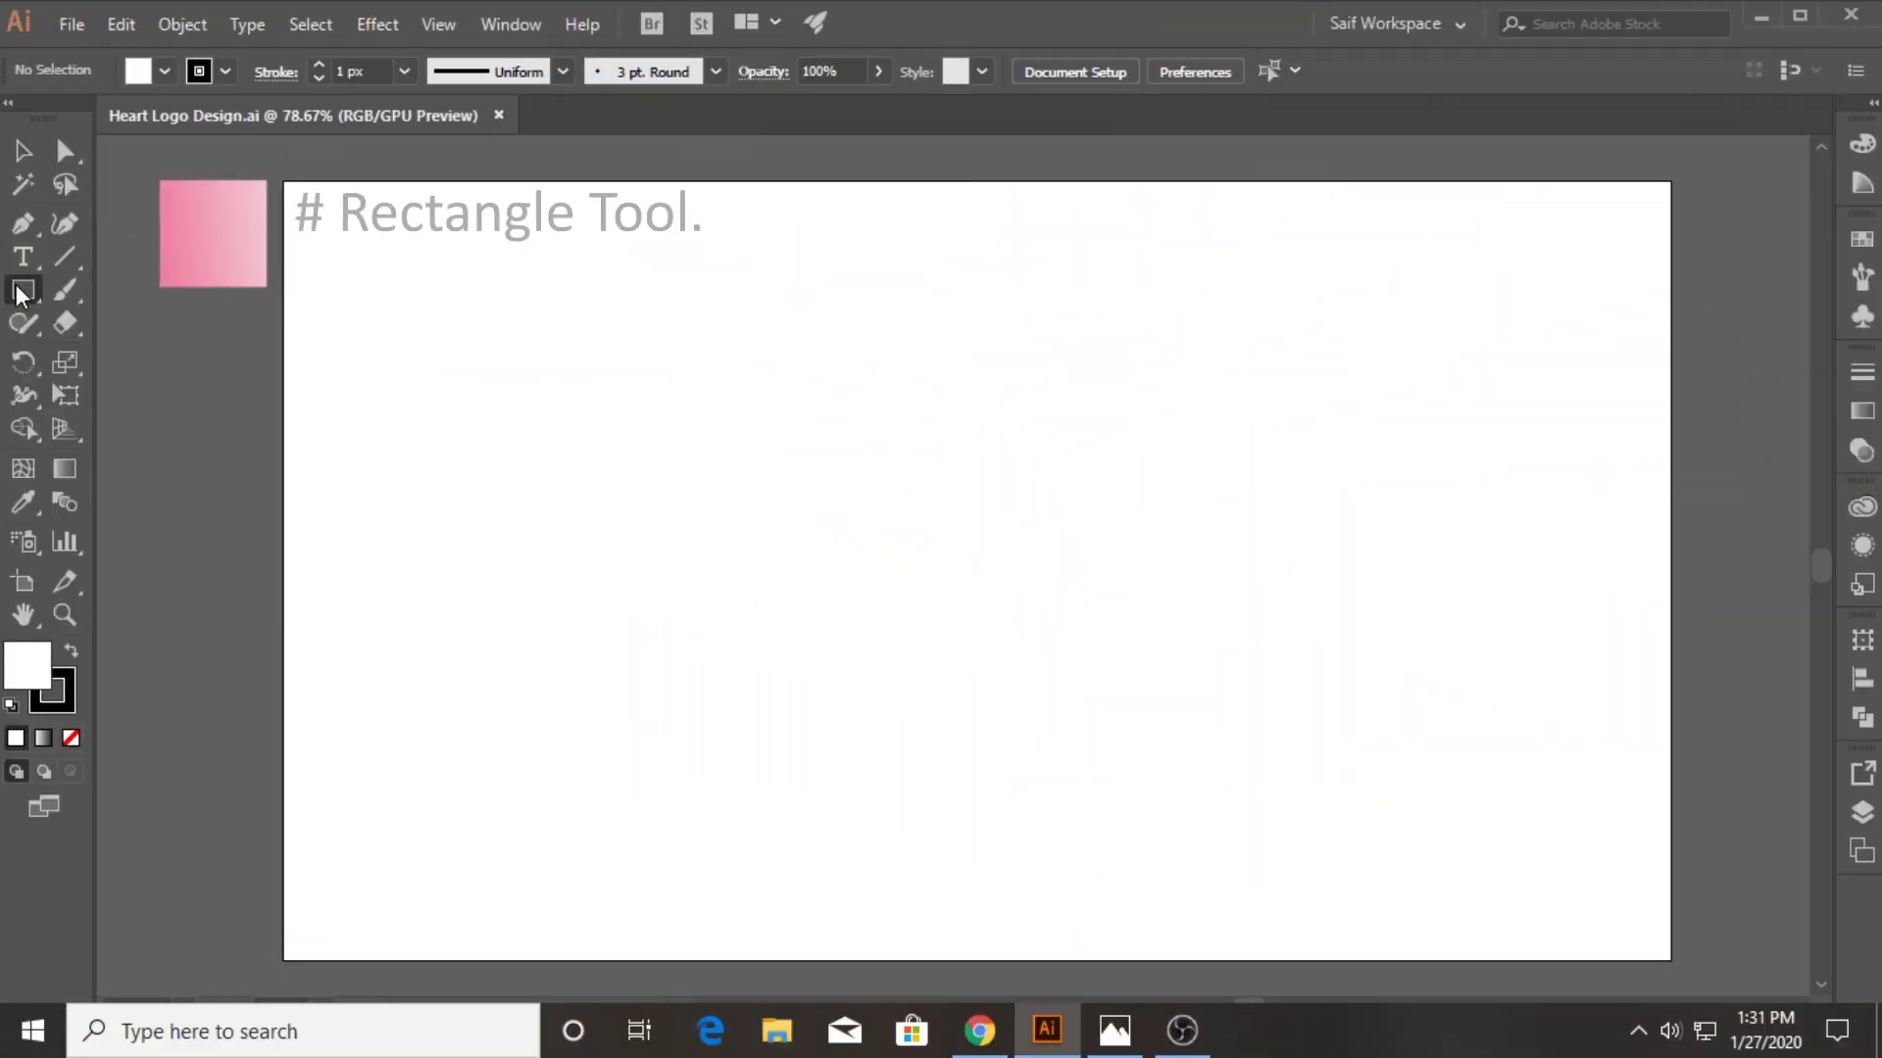
pyautogui.moveTo(742, 375); pyautogui.dragTo(900, 647)
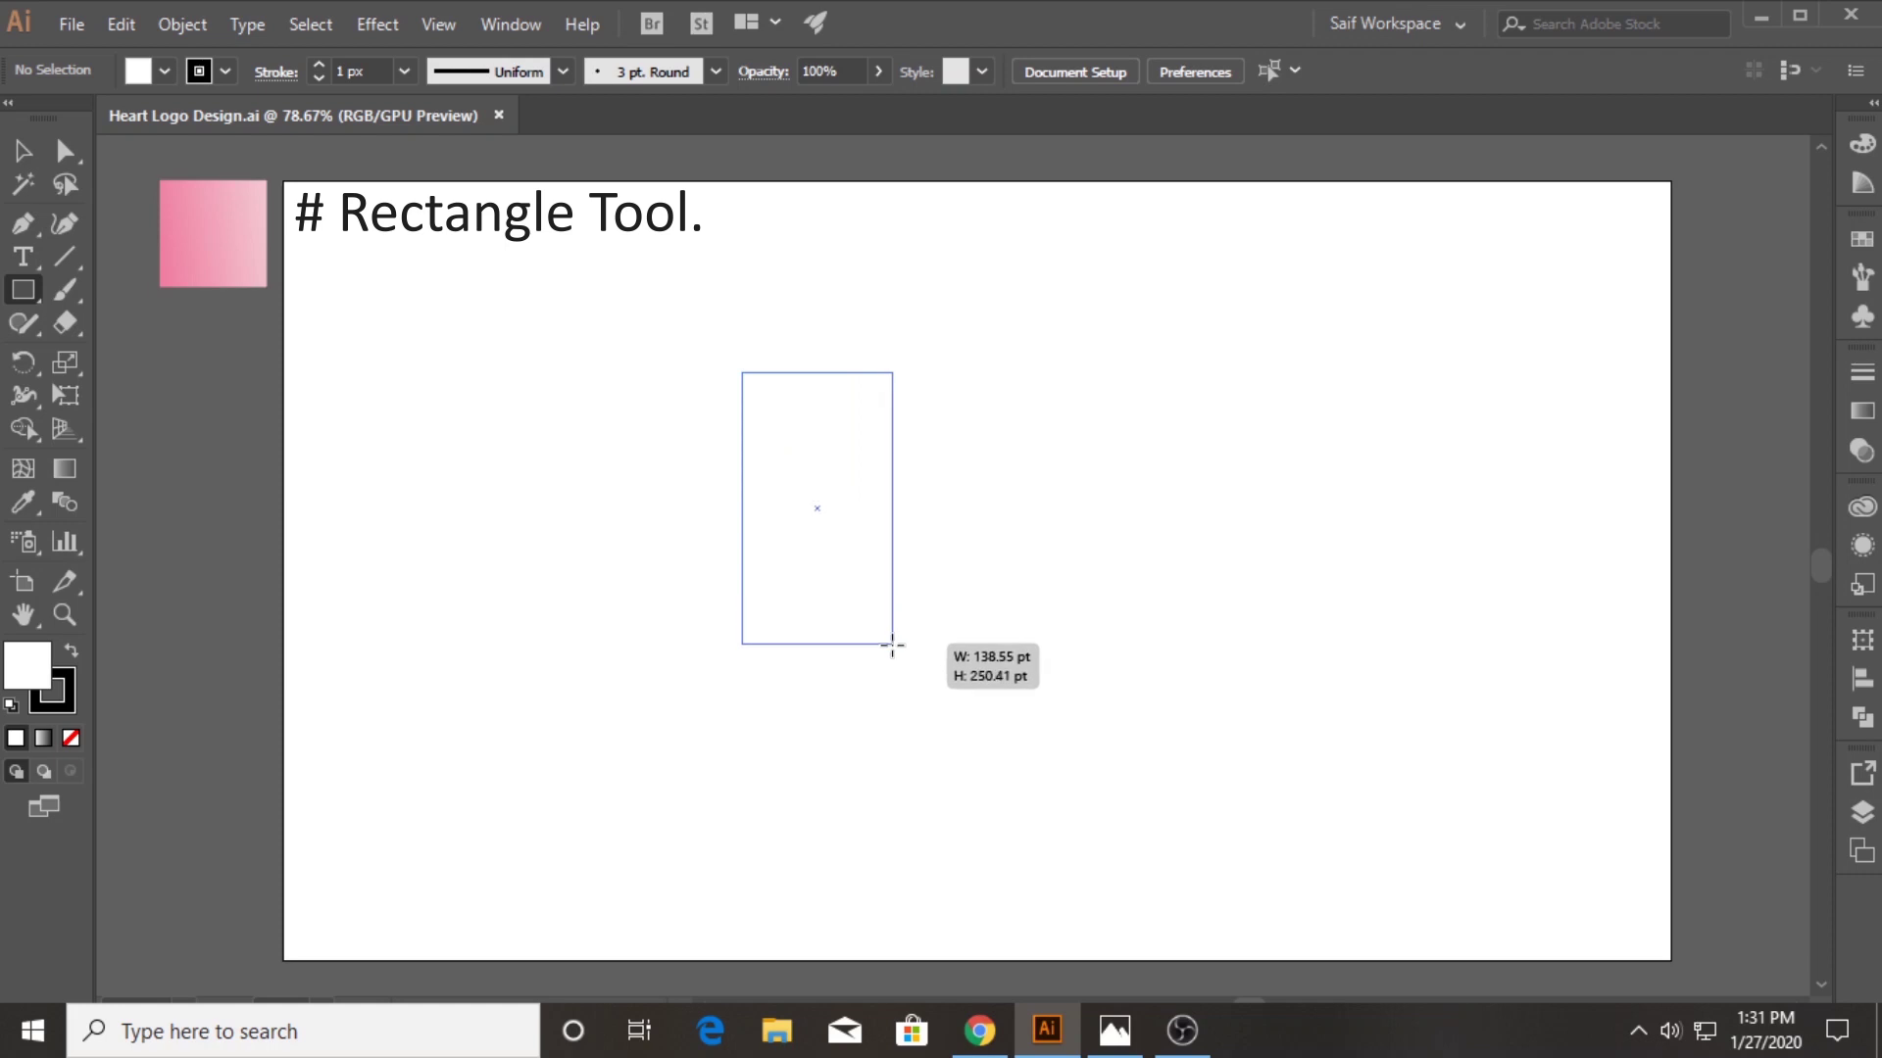
pyautogui.click(23, 150)
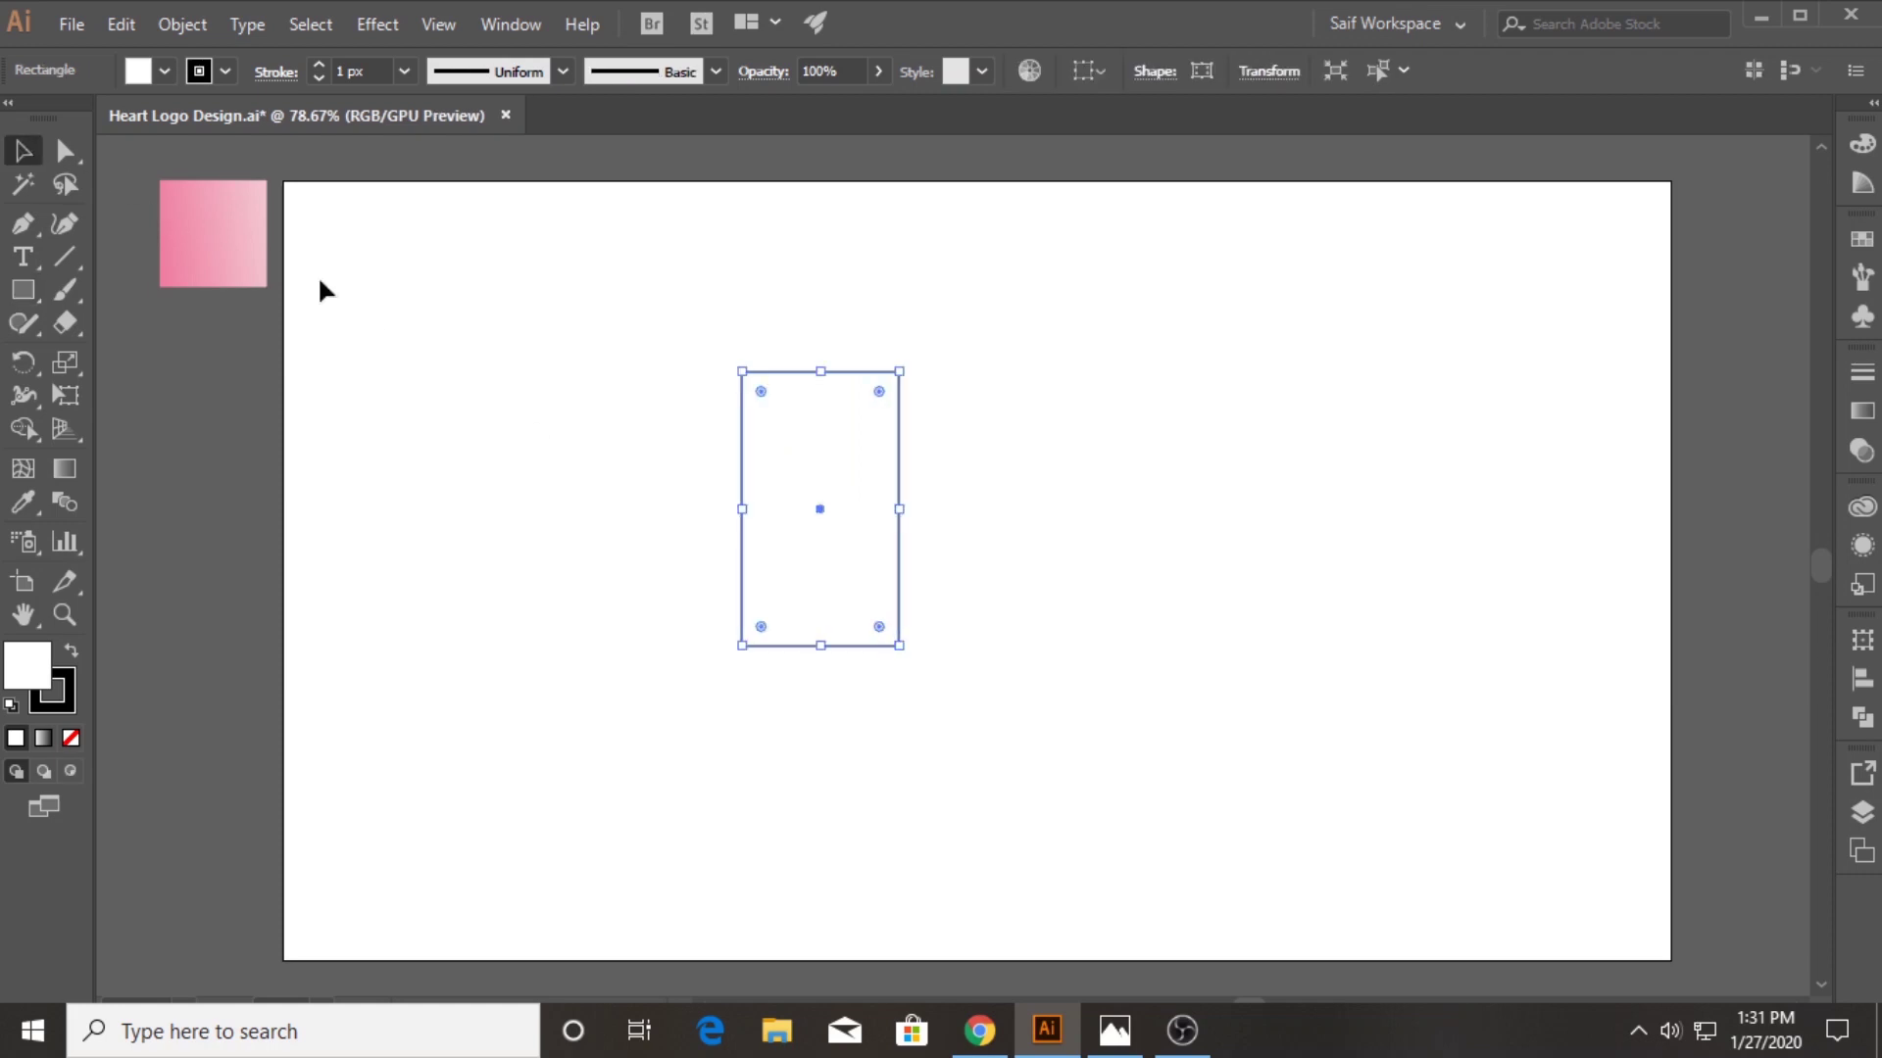
pyautogui.click(64, 149)
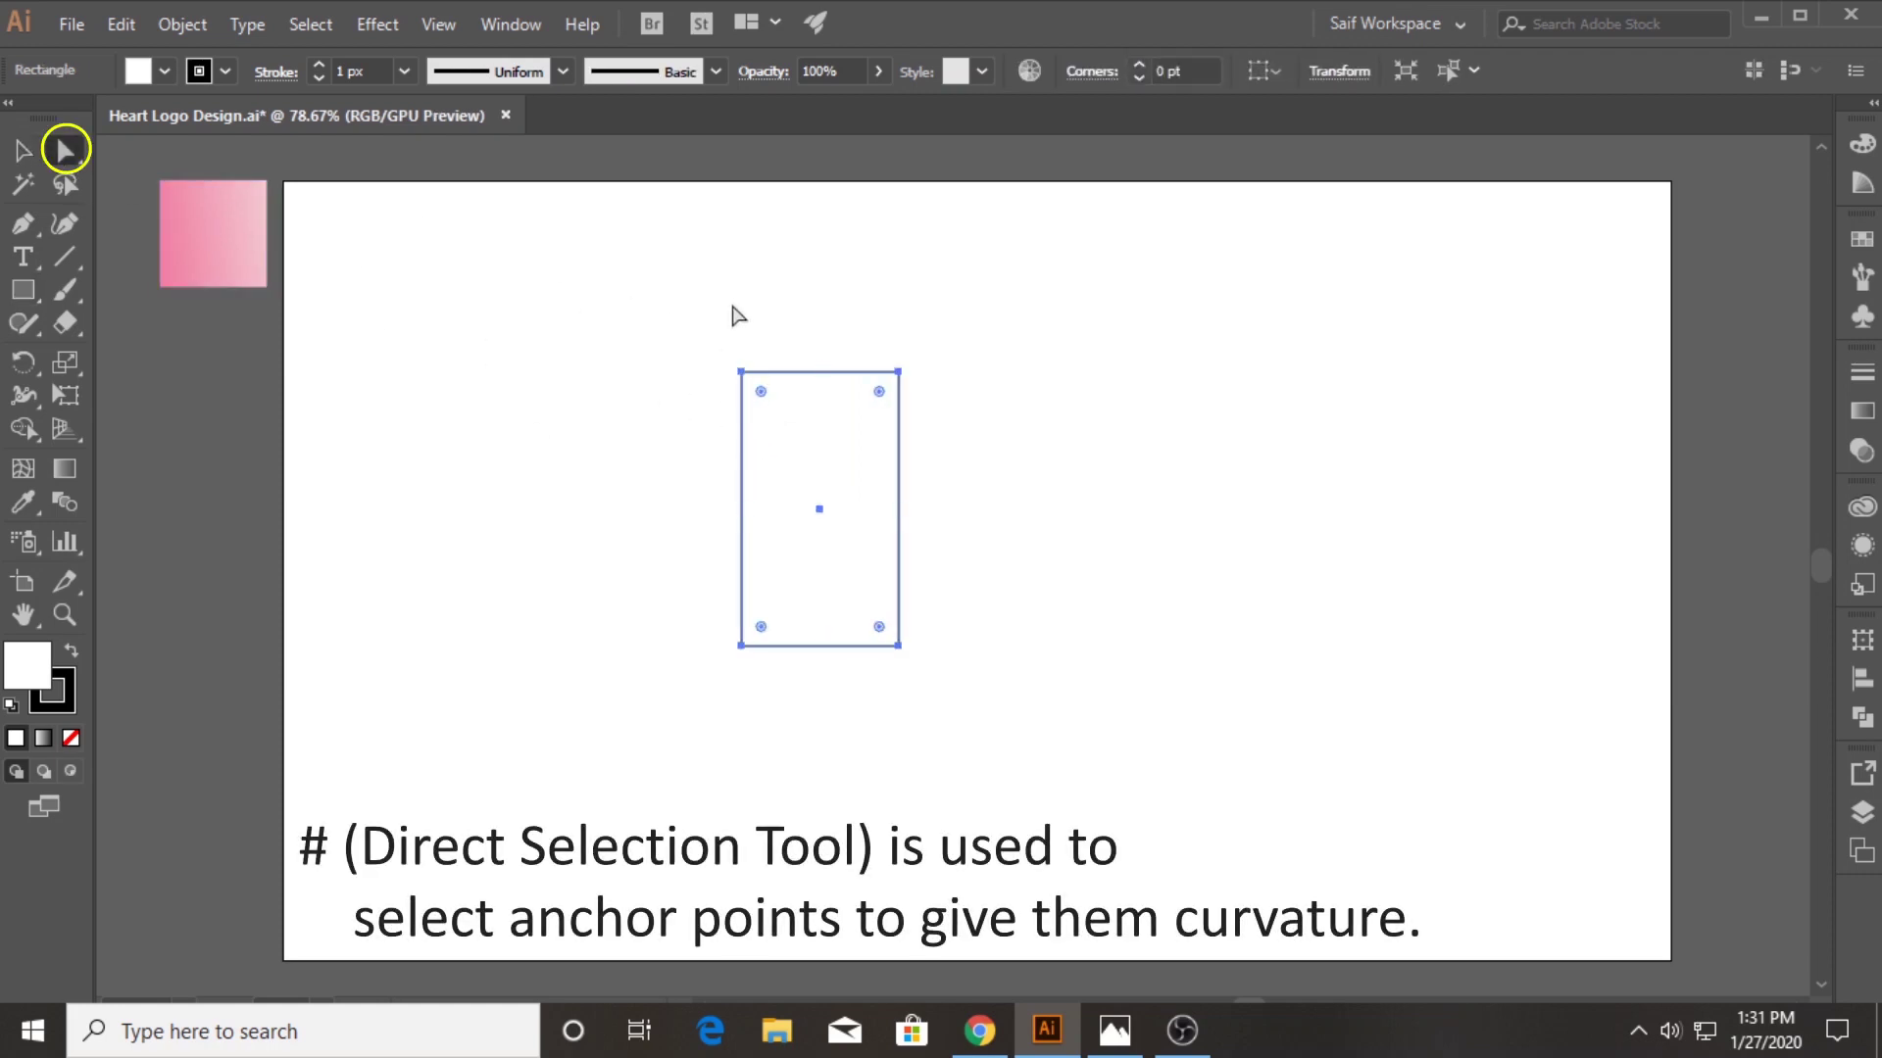
pyautogui.moveTo(681, 317); pyautogui.dragTo(977, 446)
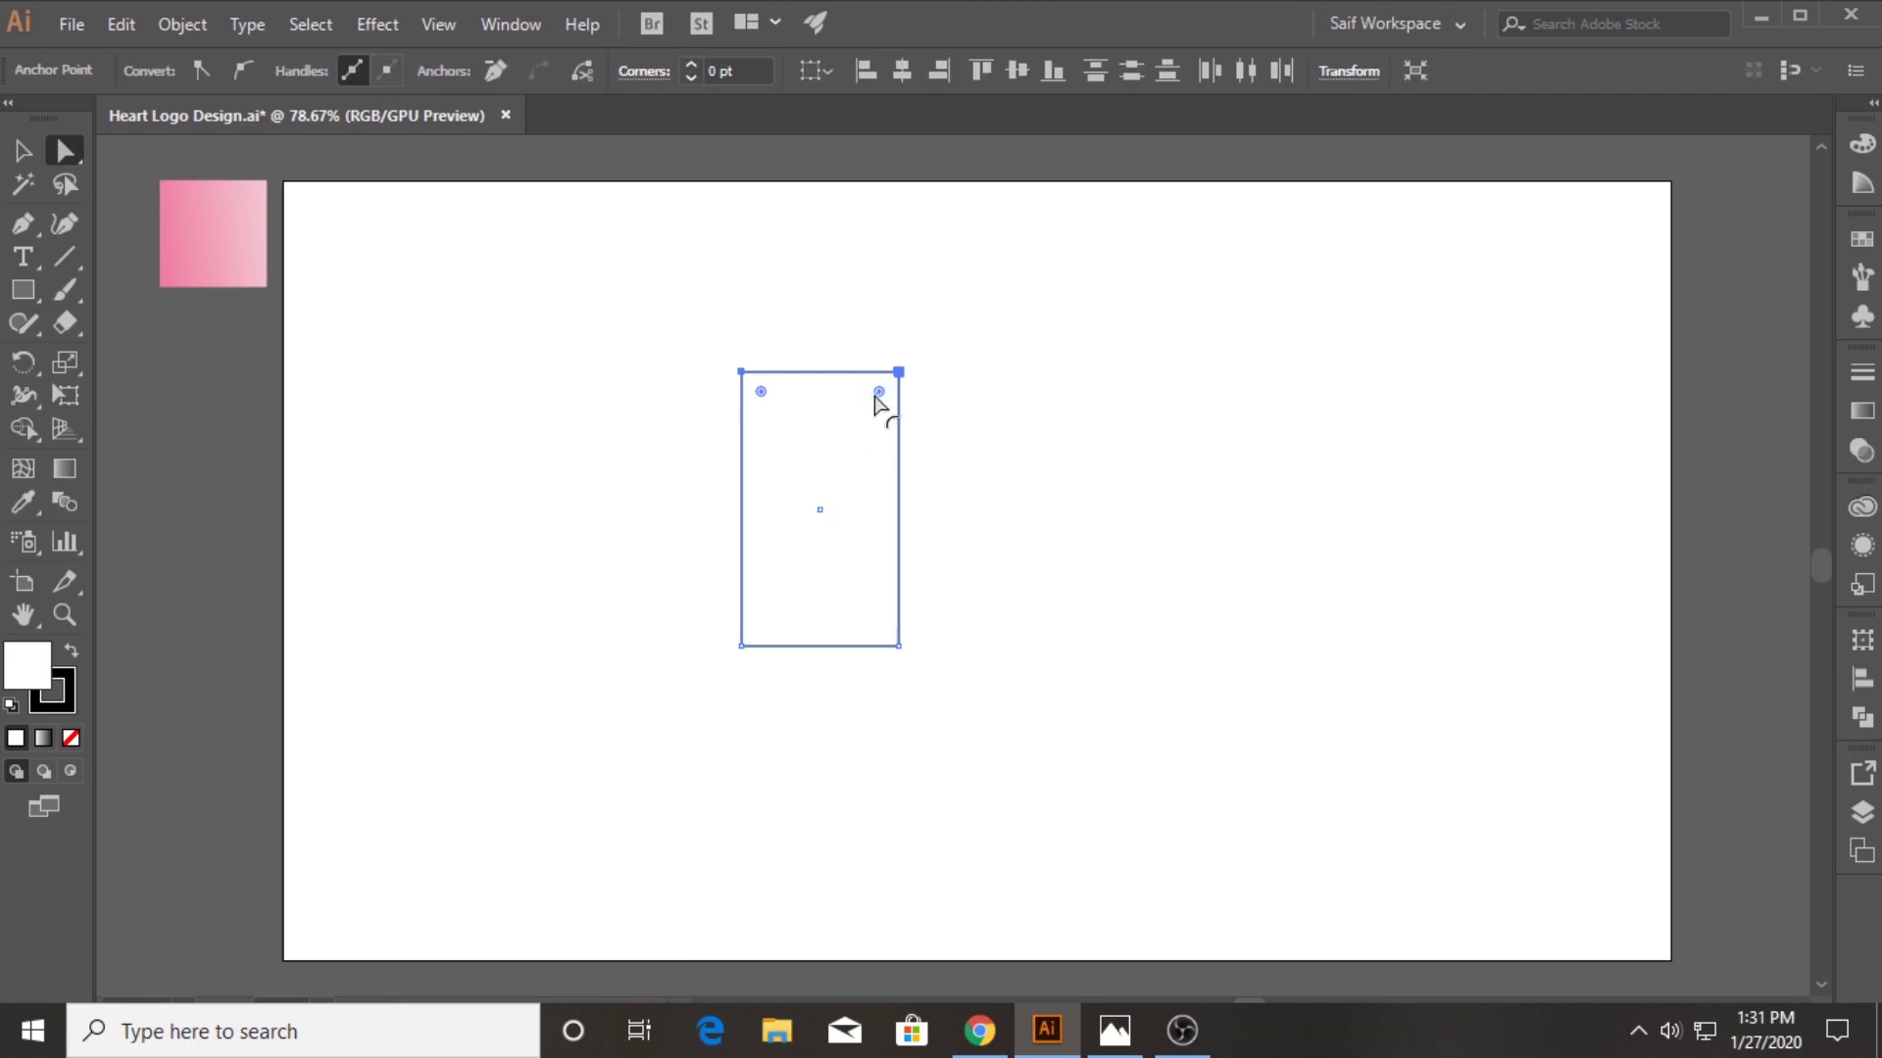
pyautogui.moveTo(879, 393); pyautogui.dragTo(802, 516)
# Rotate the rounded rectangle 45° and add a vertically reflected copy to form a heart outline
pyautogui.click(23, 150)
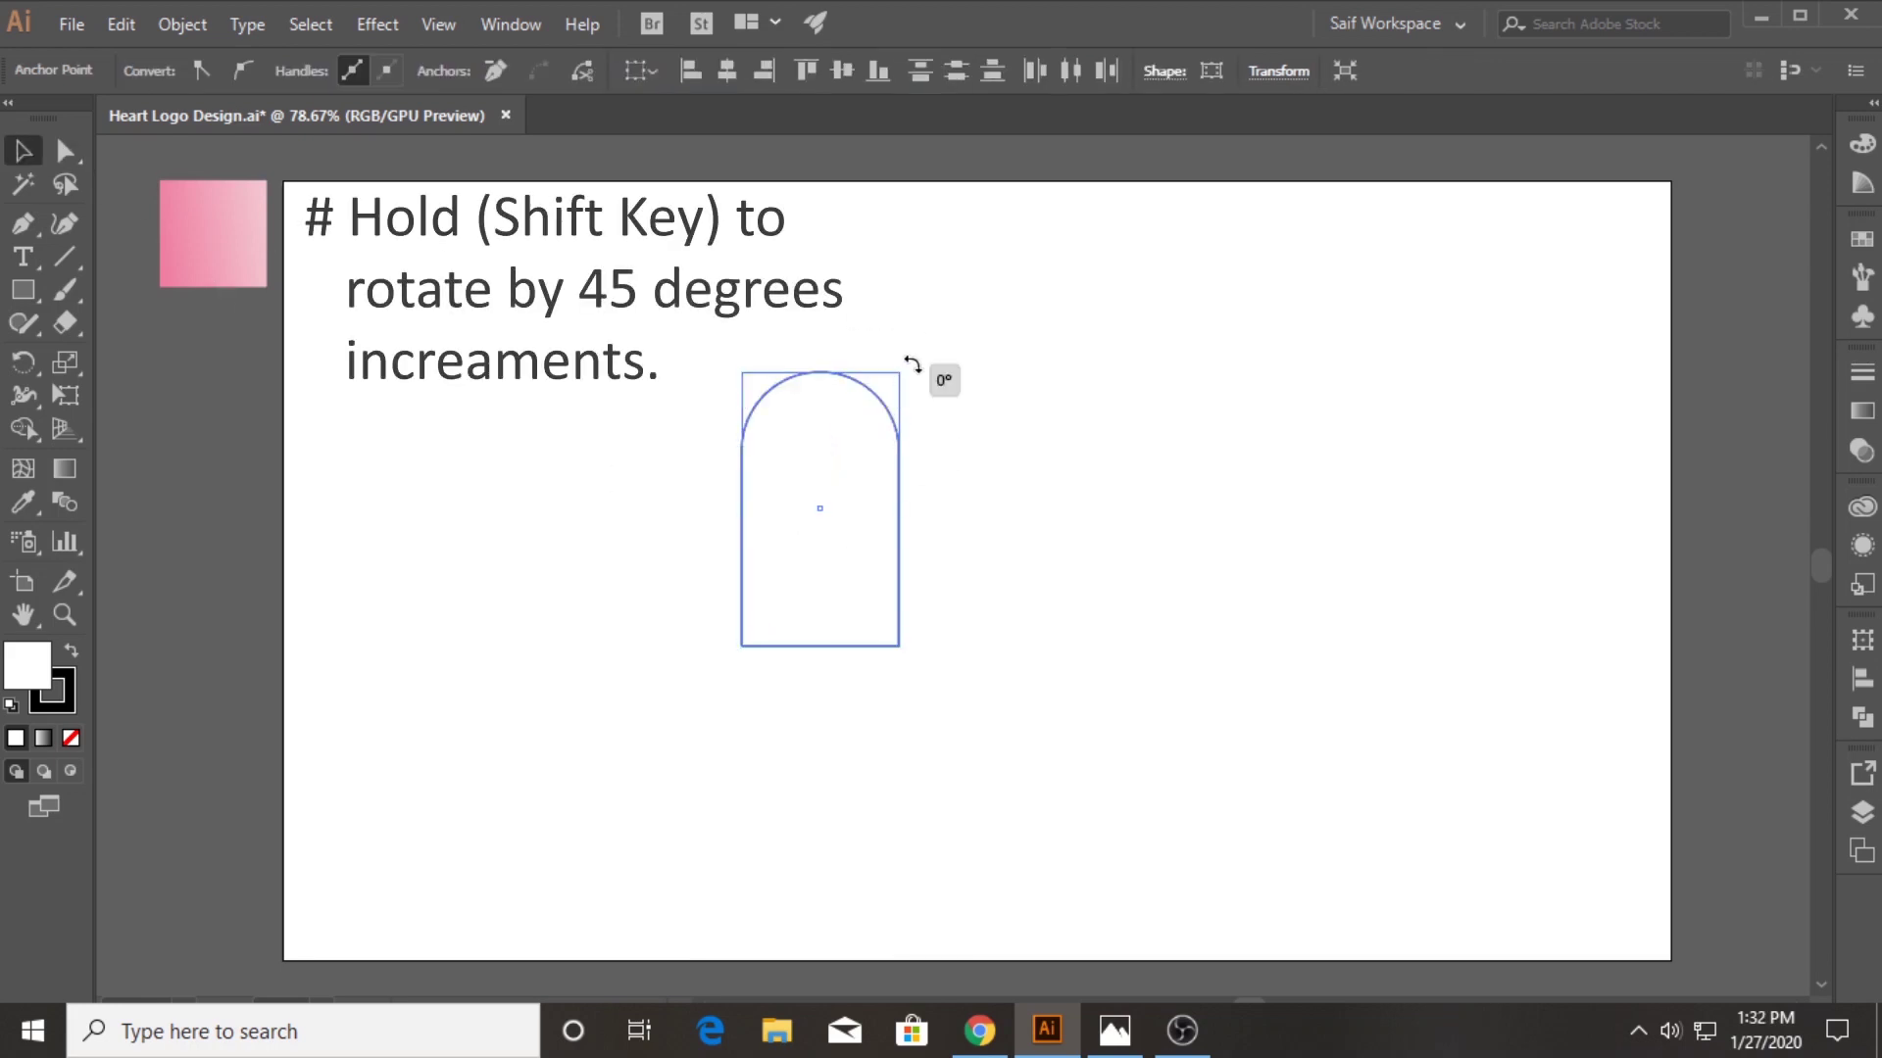
pyautogui.moveTo(913, 362); pyautogui.dragTo(990, 471)
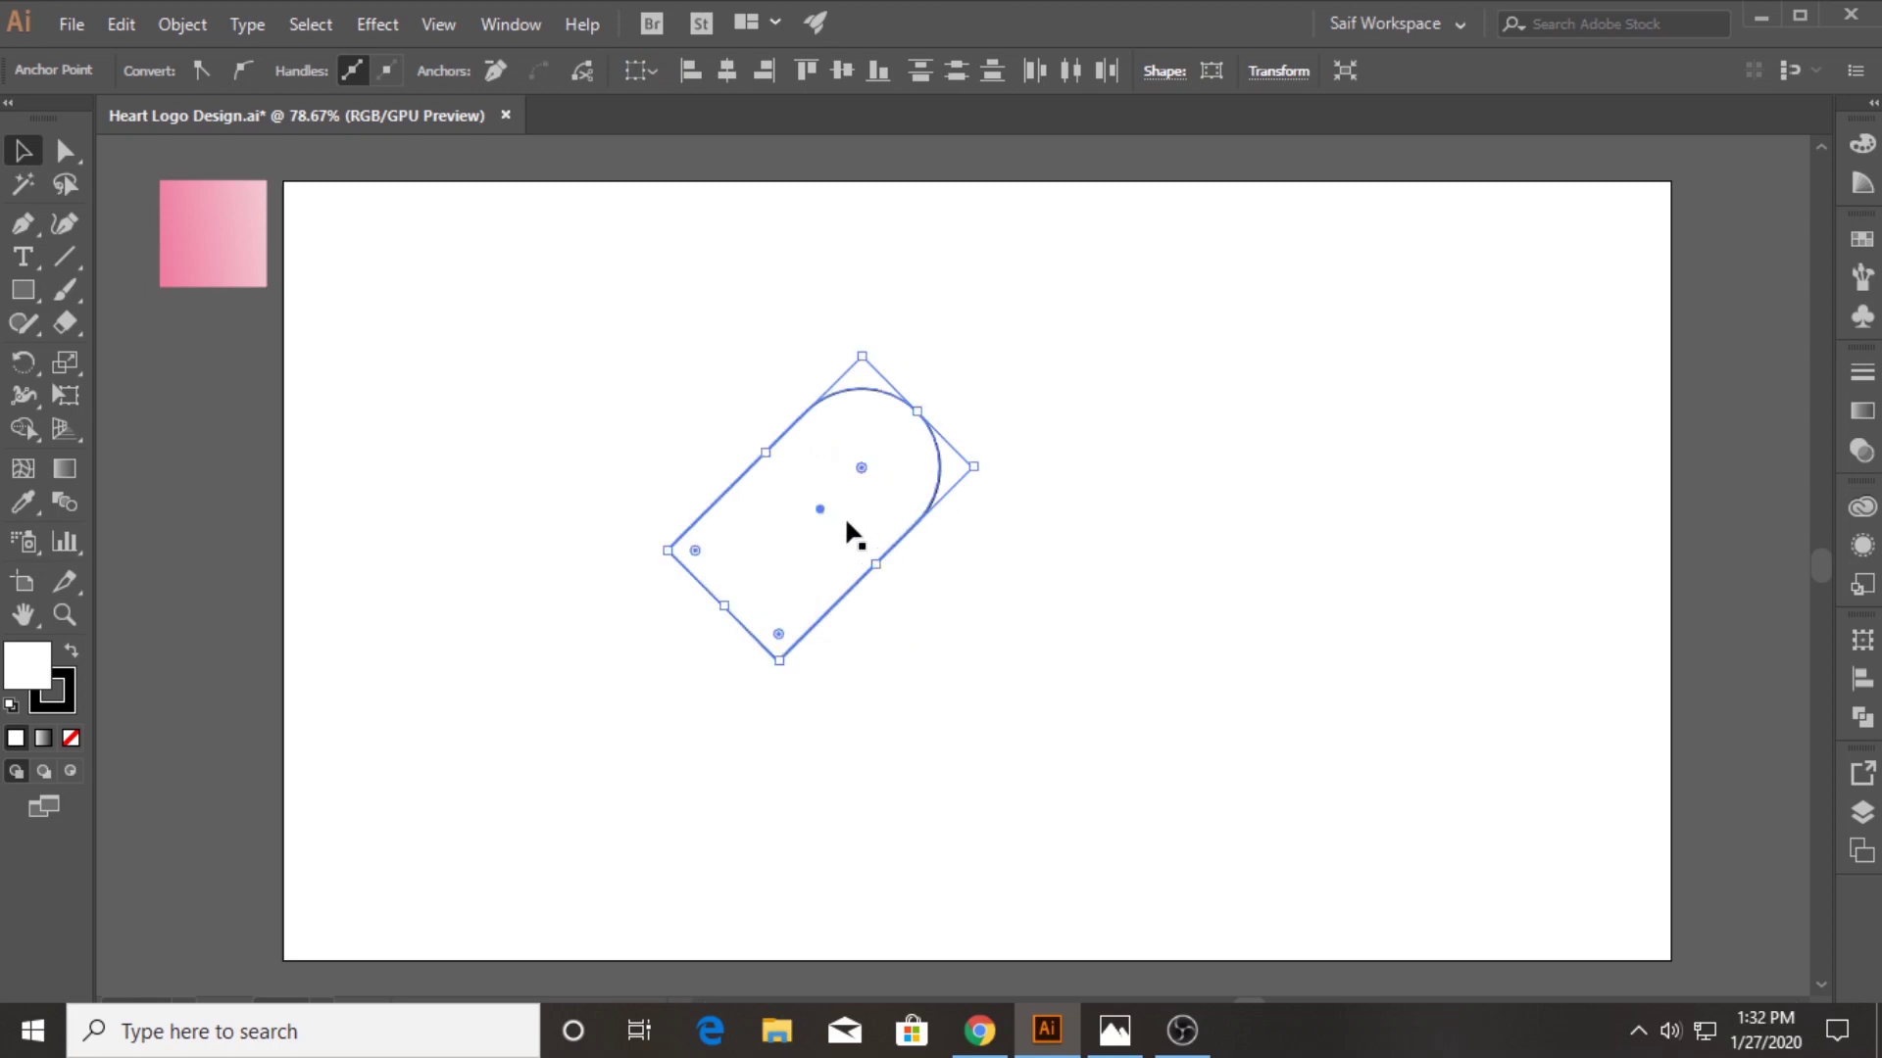
pyautogui.rightClick(749, 502)
pyautogui.moveTo(833, 832)
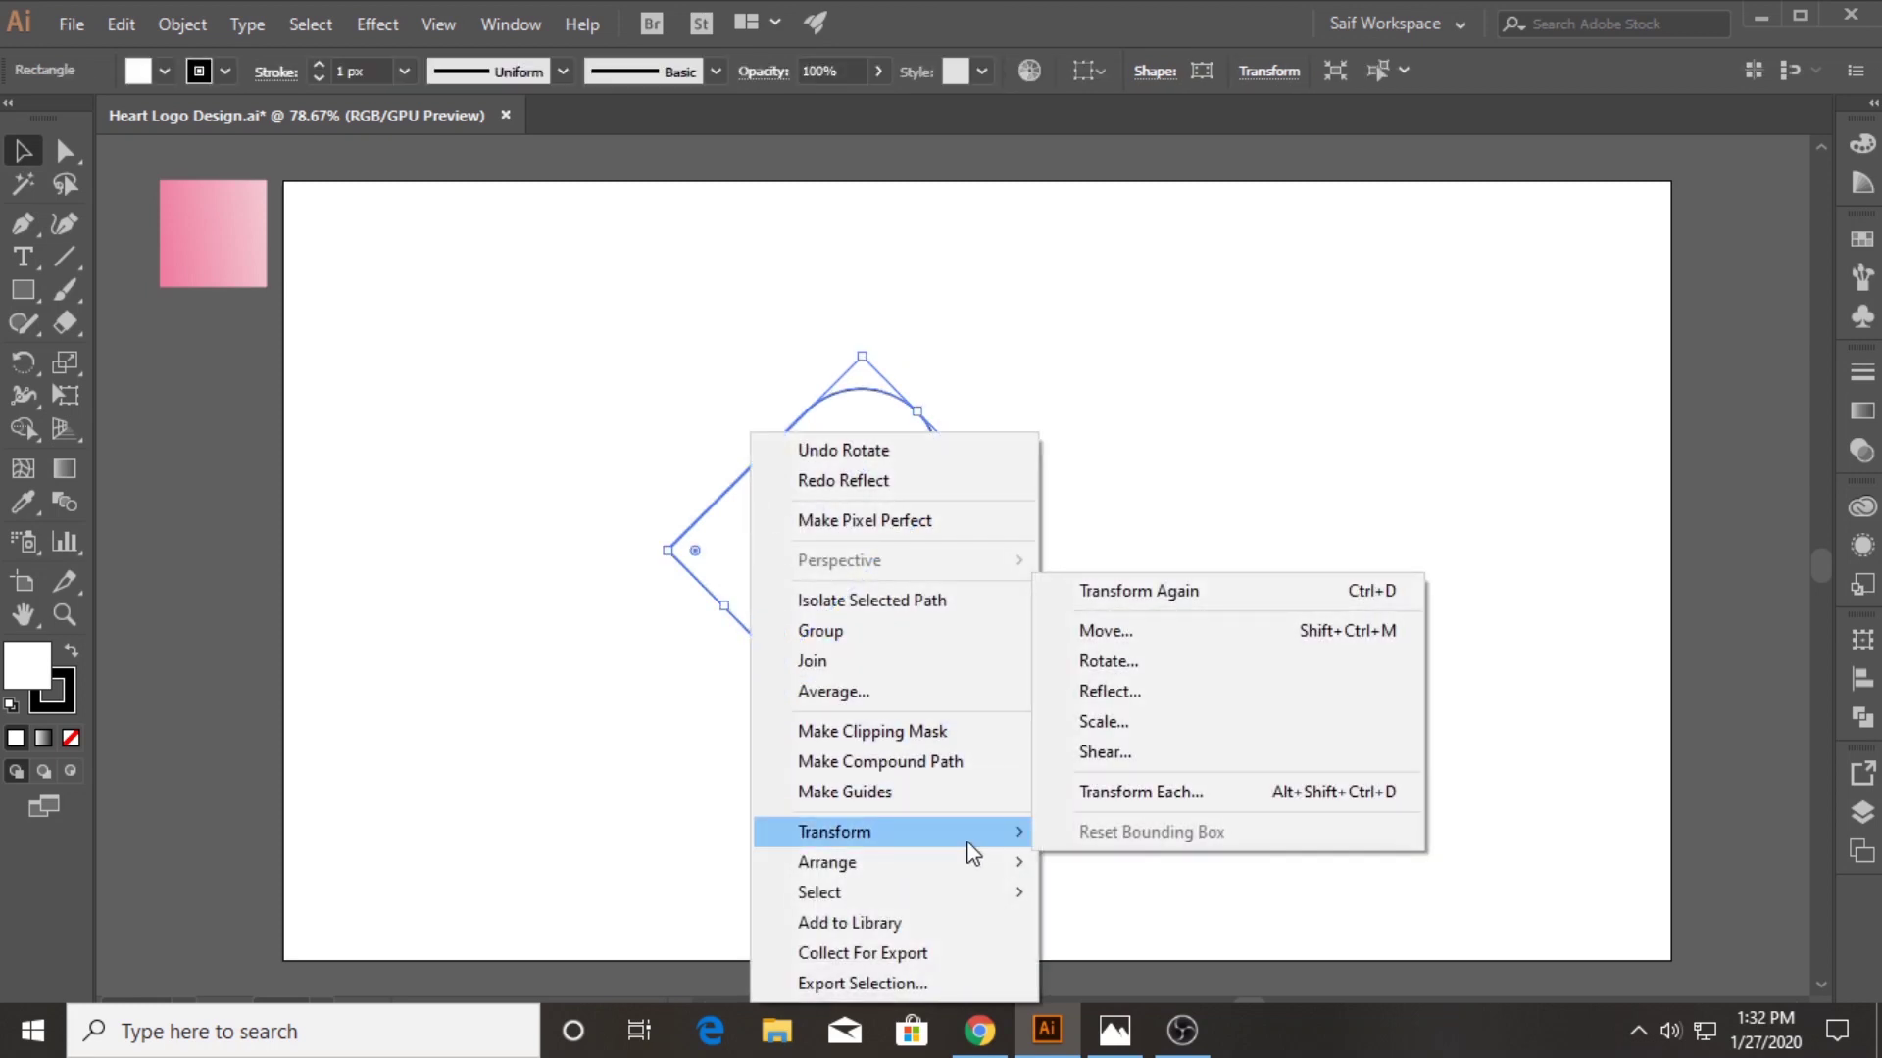
pyautogui.click(1112, 692)
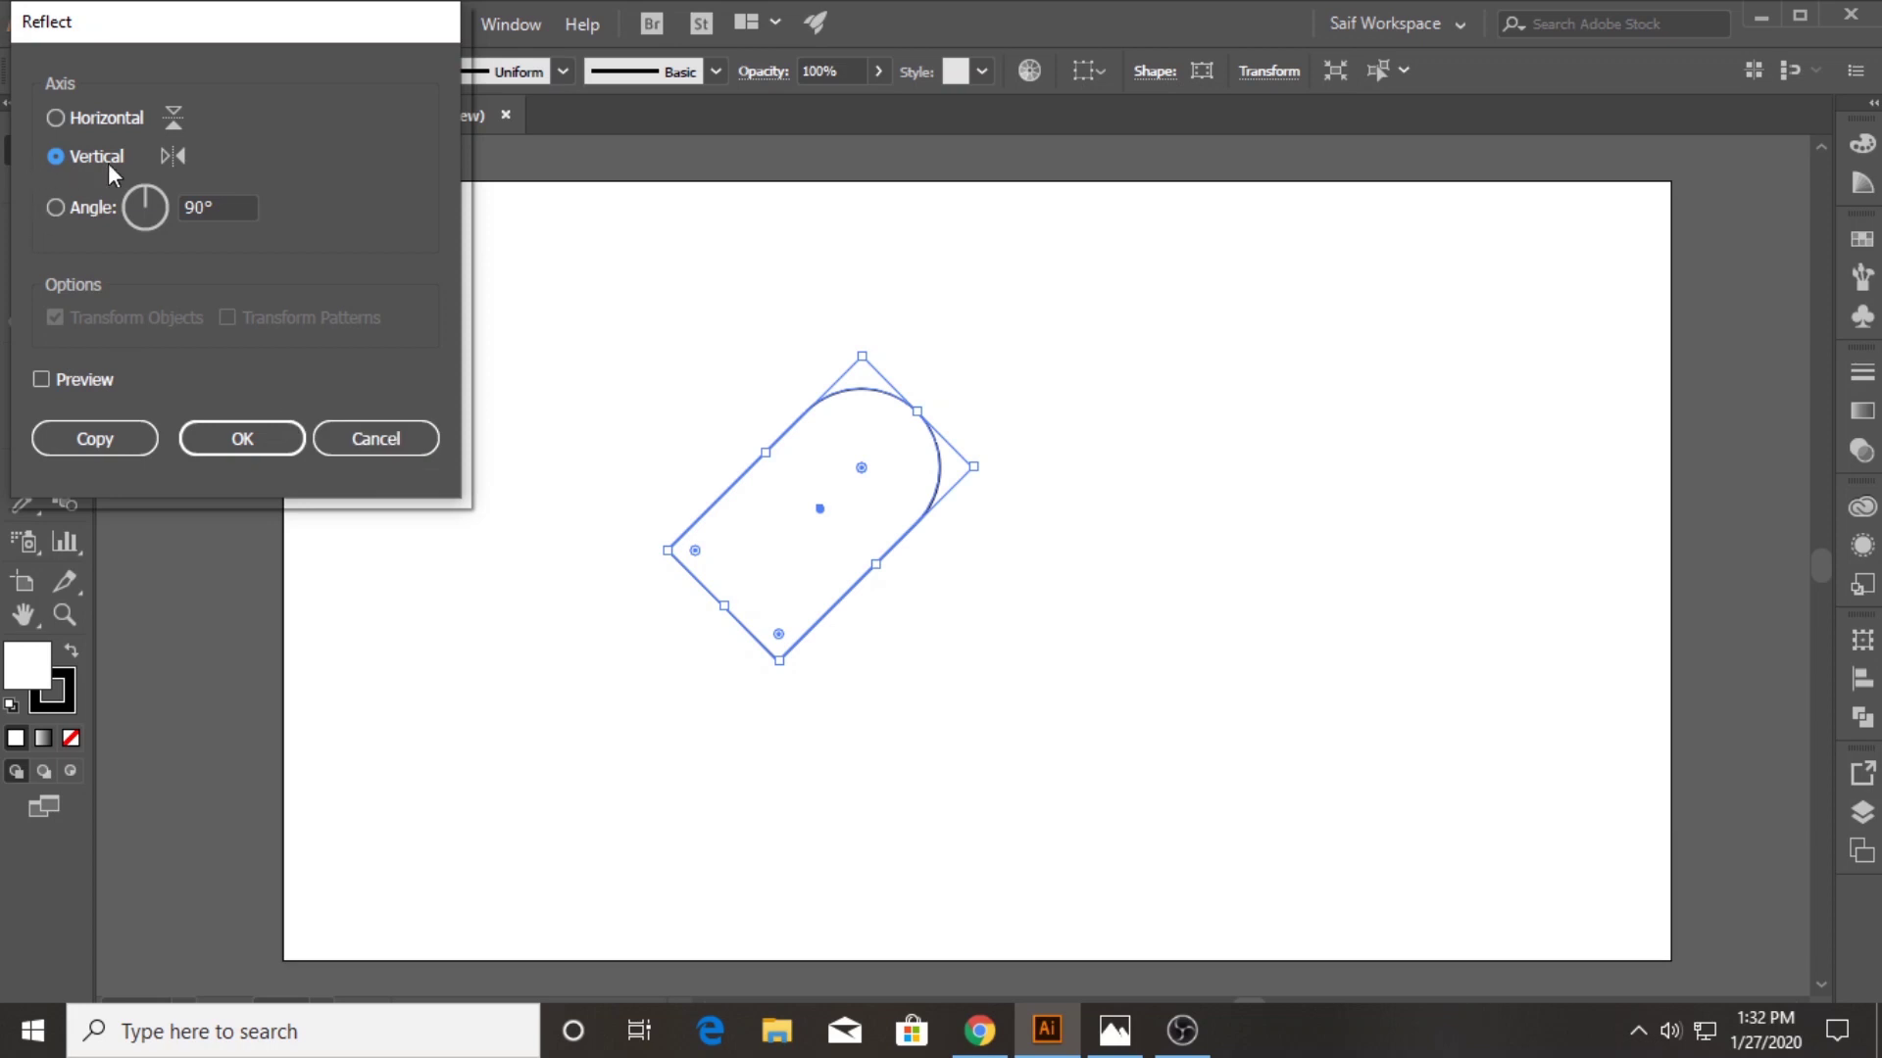
pyautogui.click(122, 440)
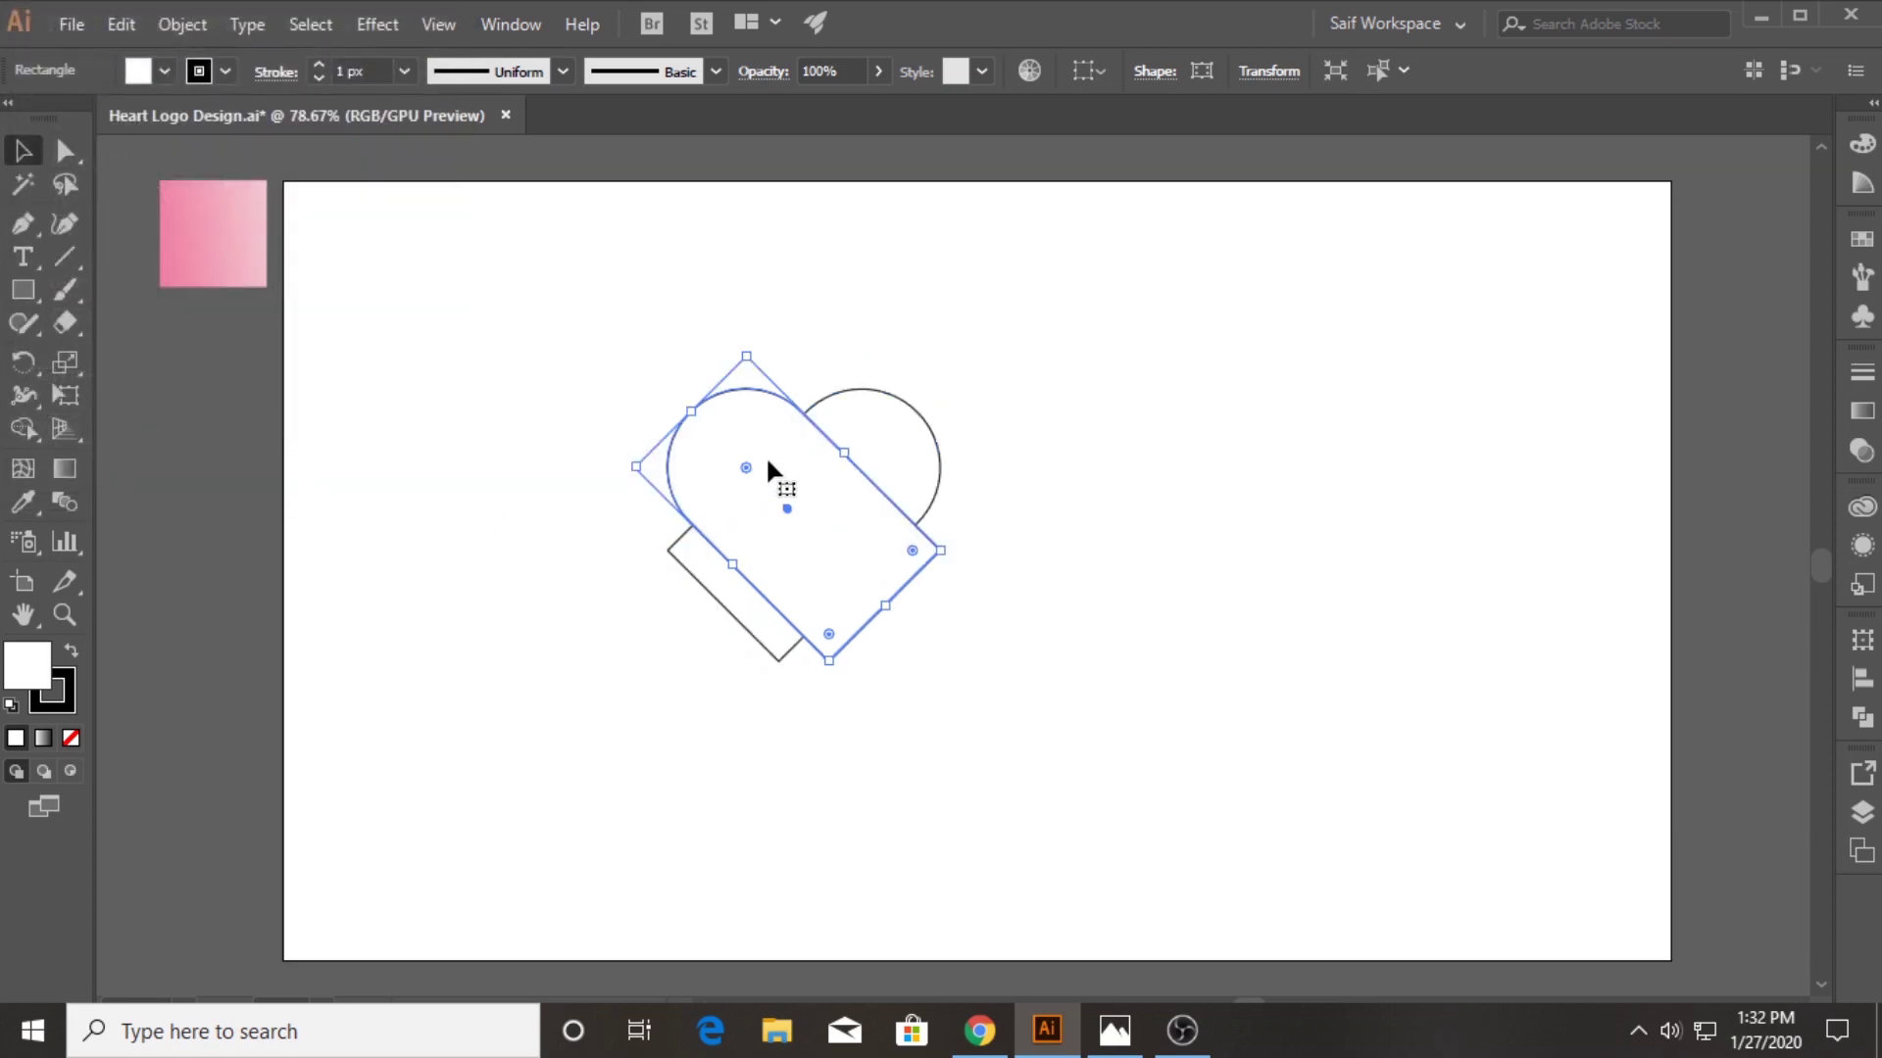
pyautogui.moveTo(631, 332); pyautogui.dragTo(1002, 663)
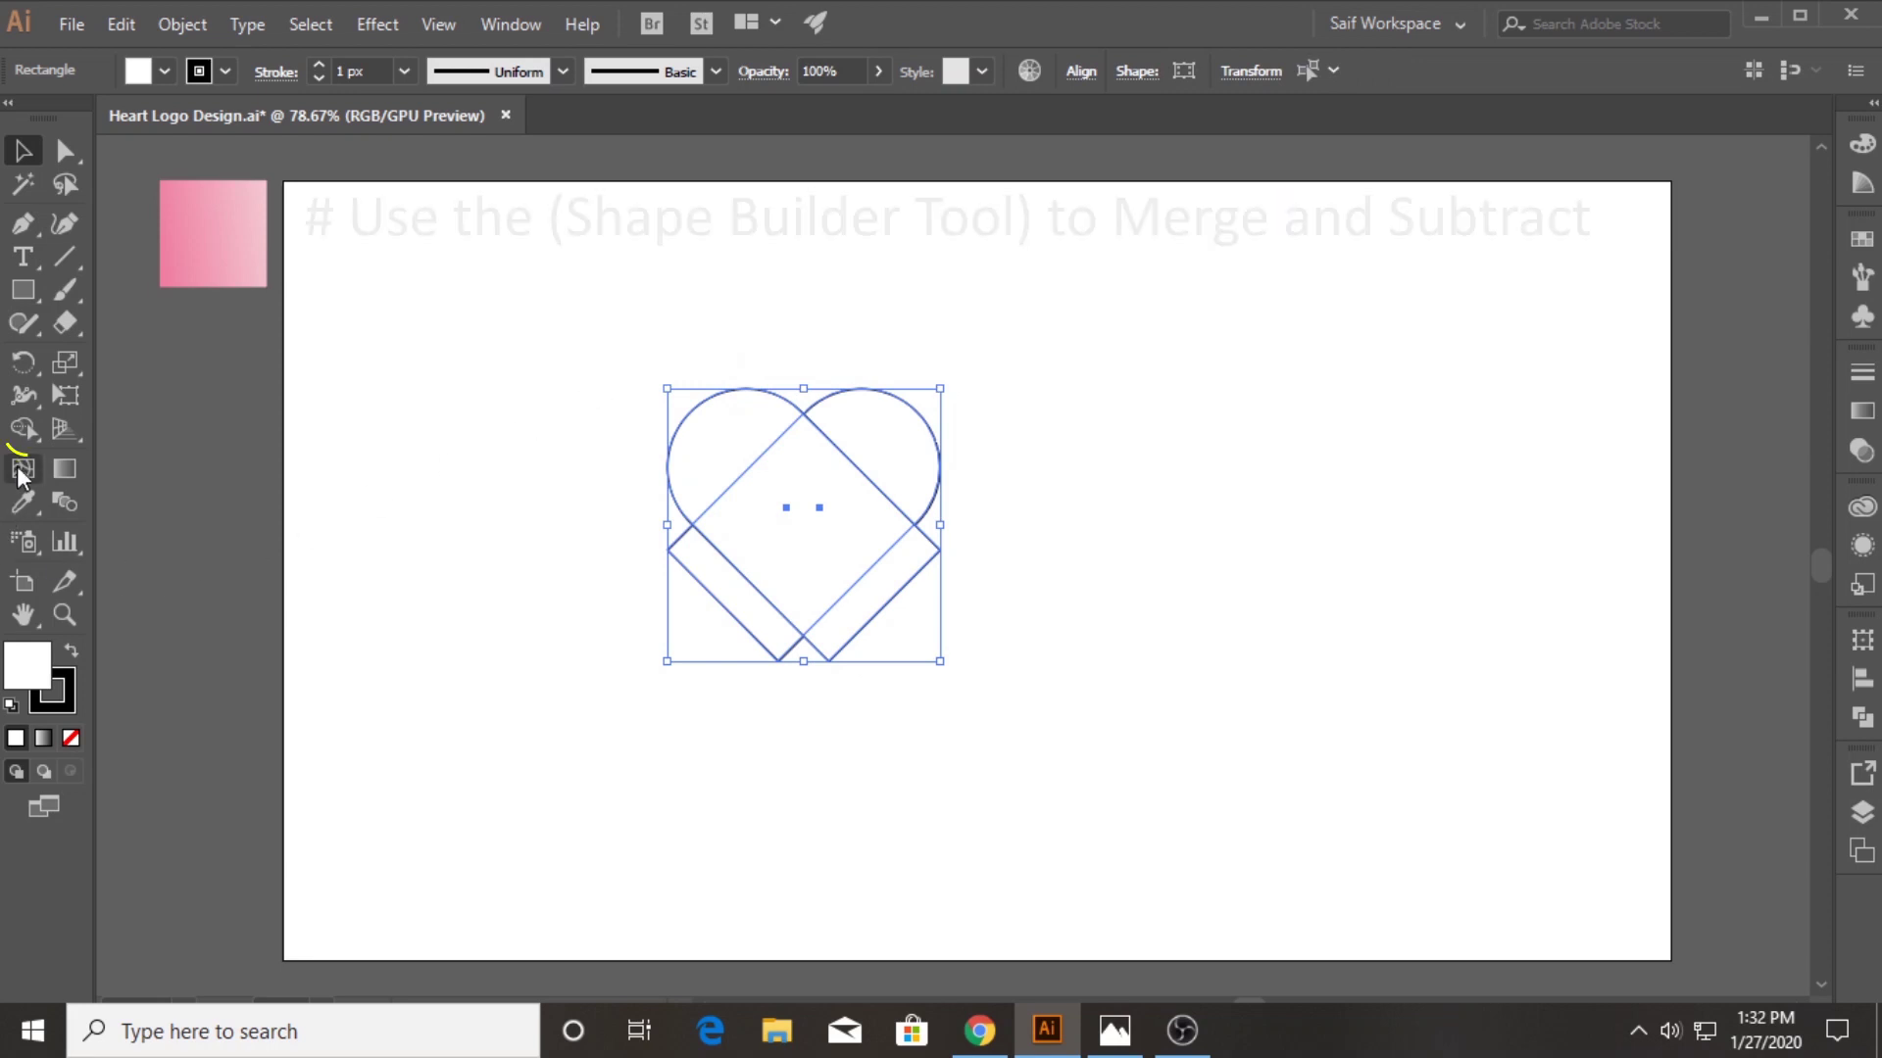
# Merge both lobes and the diamond into one heart, deleting the two protruding strips
pyautogui.click(22, 428)
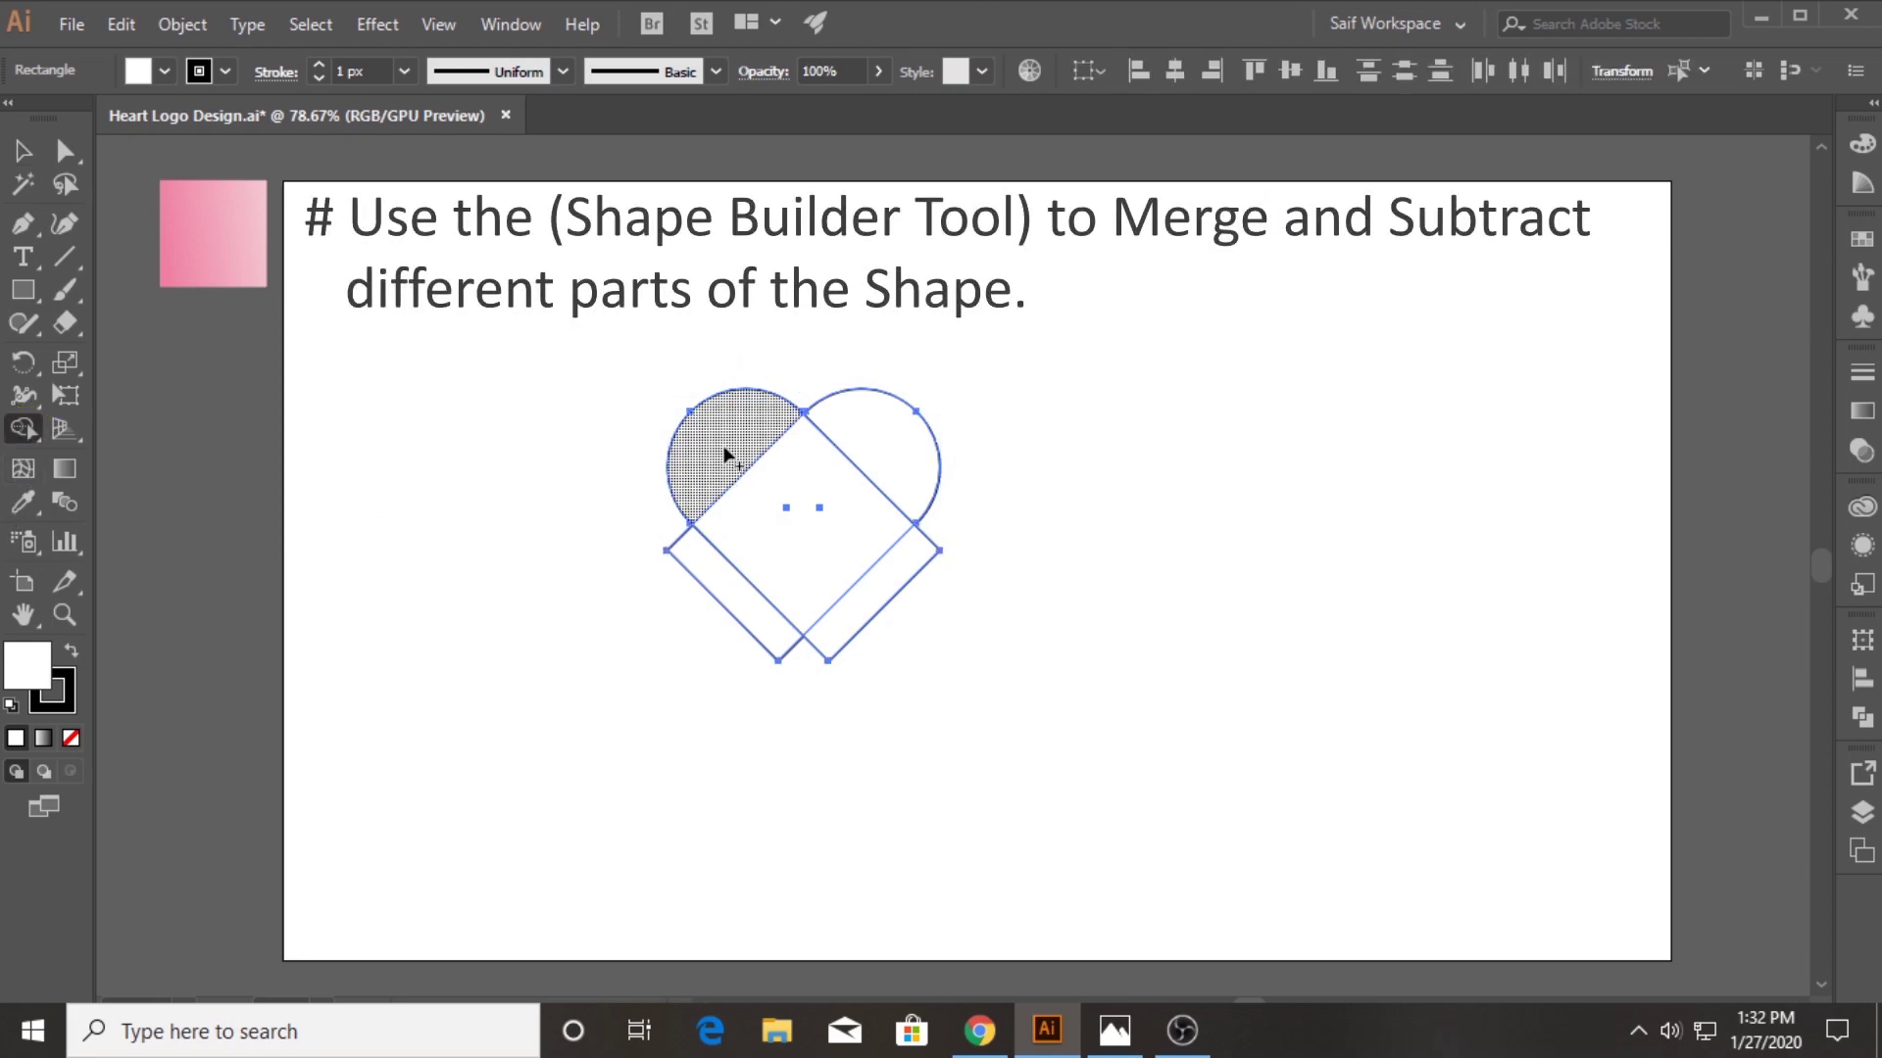
pyautogui.moveTo(737, 472); pyautogui.dragTo(896, 515)
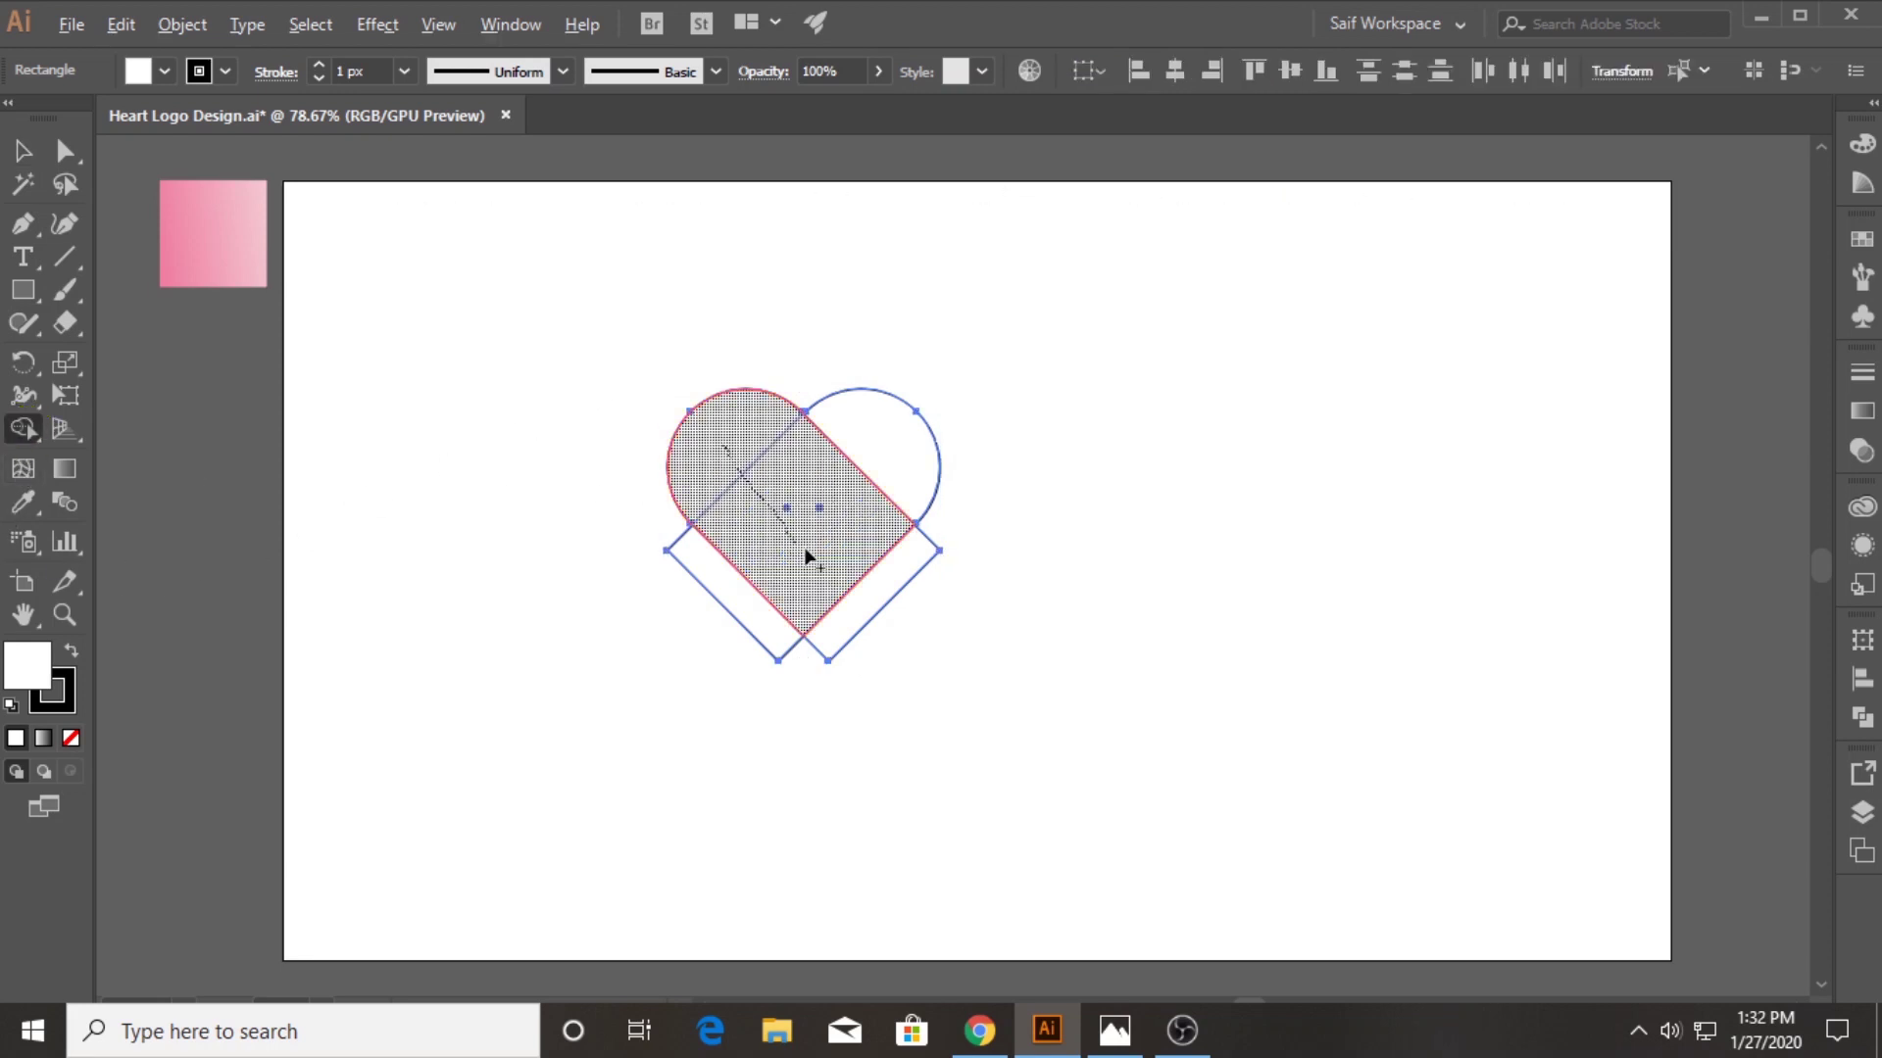
pyautogui.keyDown('alt'); pyautogui.click(868, 623); pyautogui.keyUp('alt')
pyautogui.keyDown('alt'); pyautogui.click(758, 624); pyautogui.keyUp('alt')
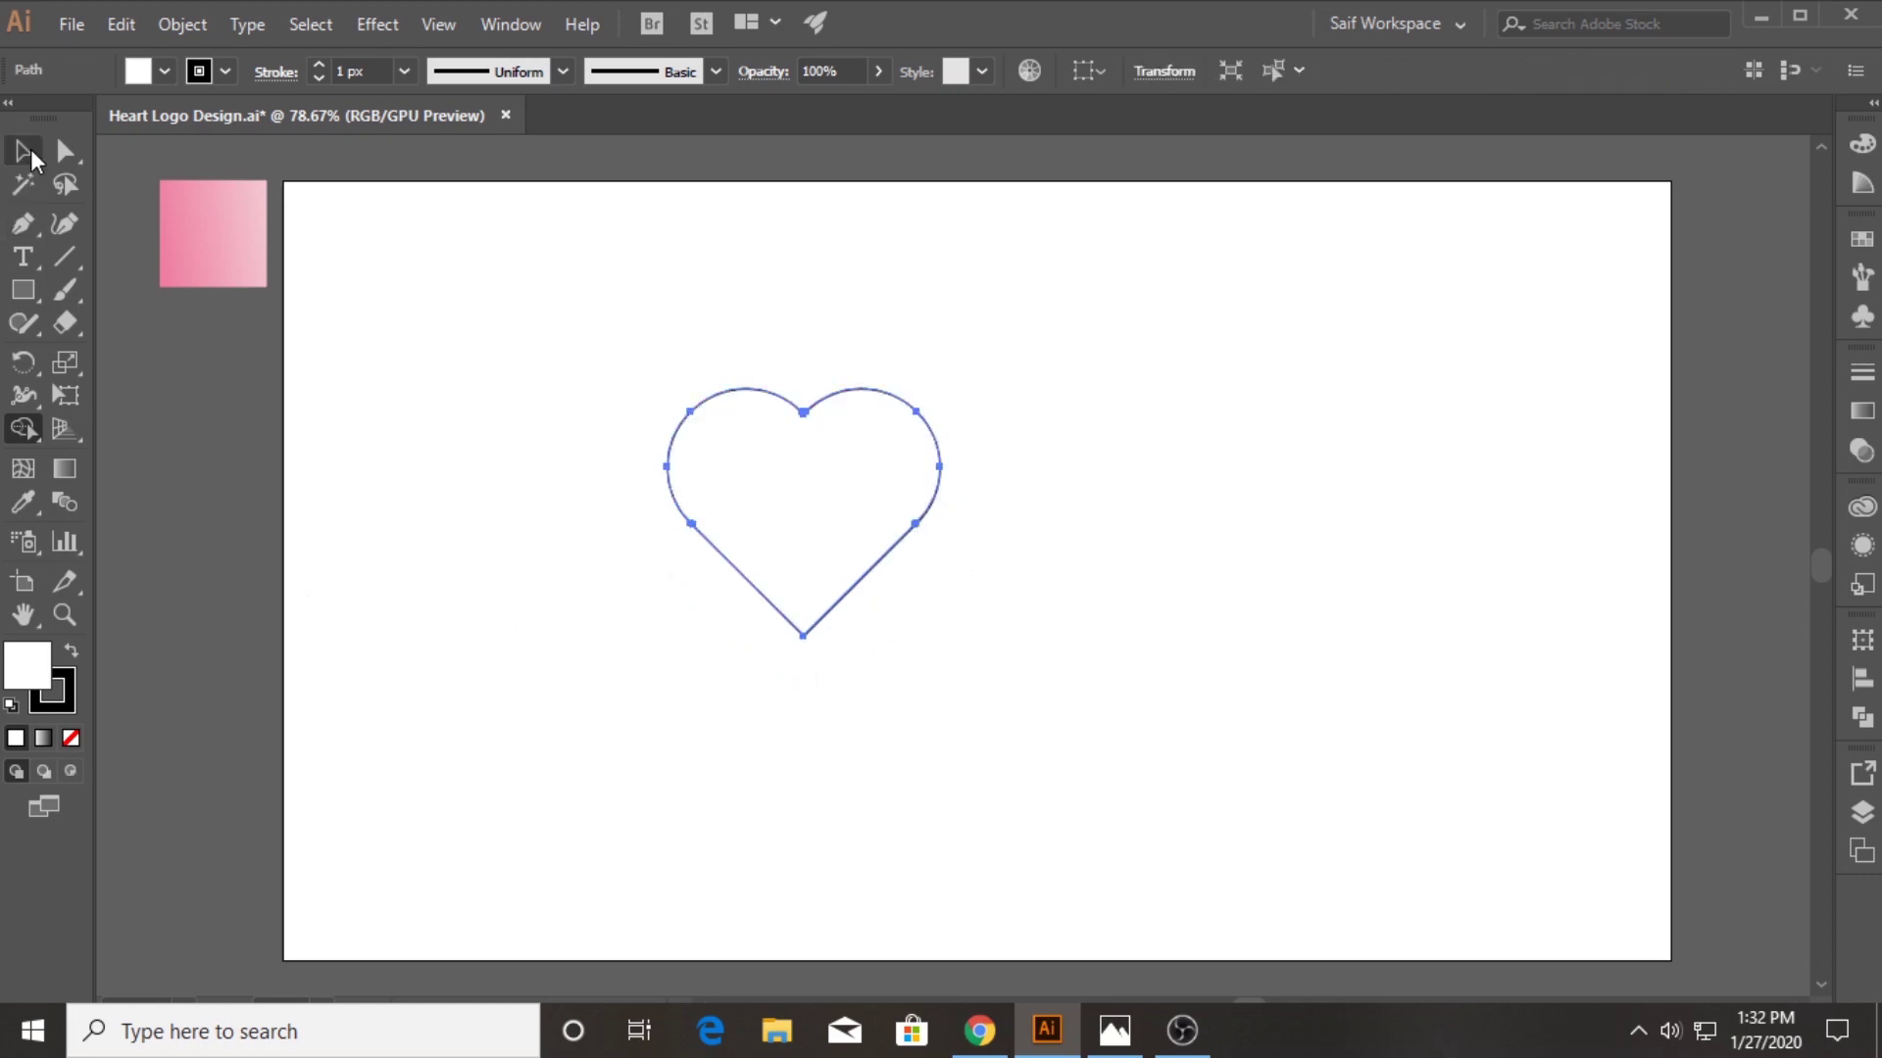
# Centre the heart horizontally and vertically relative to the artboard
pyautogui.click(23, 150)
pyautogui.click(866, 731)
pyautogui.moveTo(839, 551); pyautogui.dragTo(1021, 596)
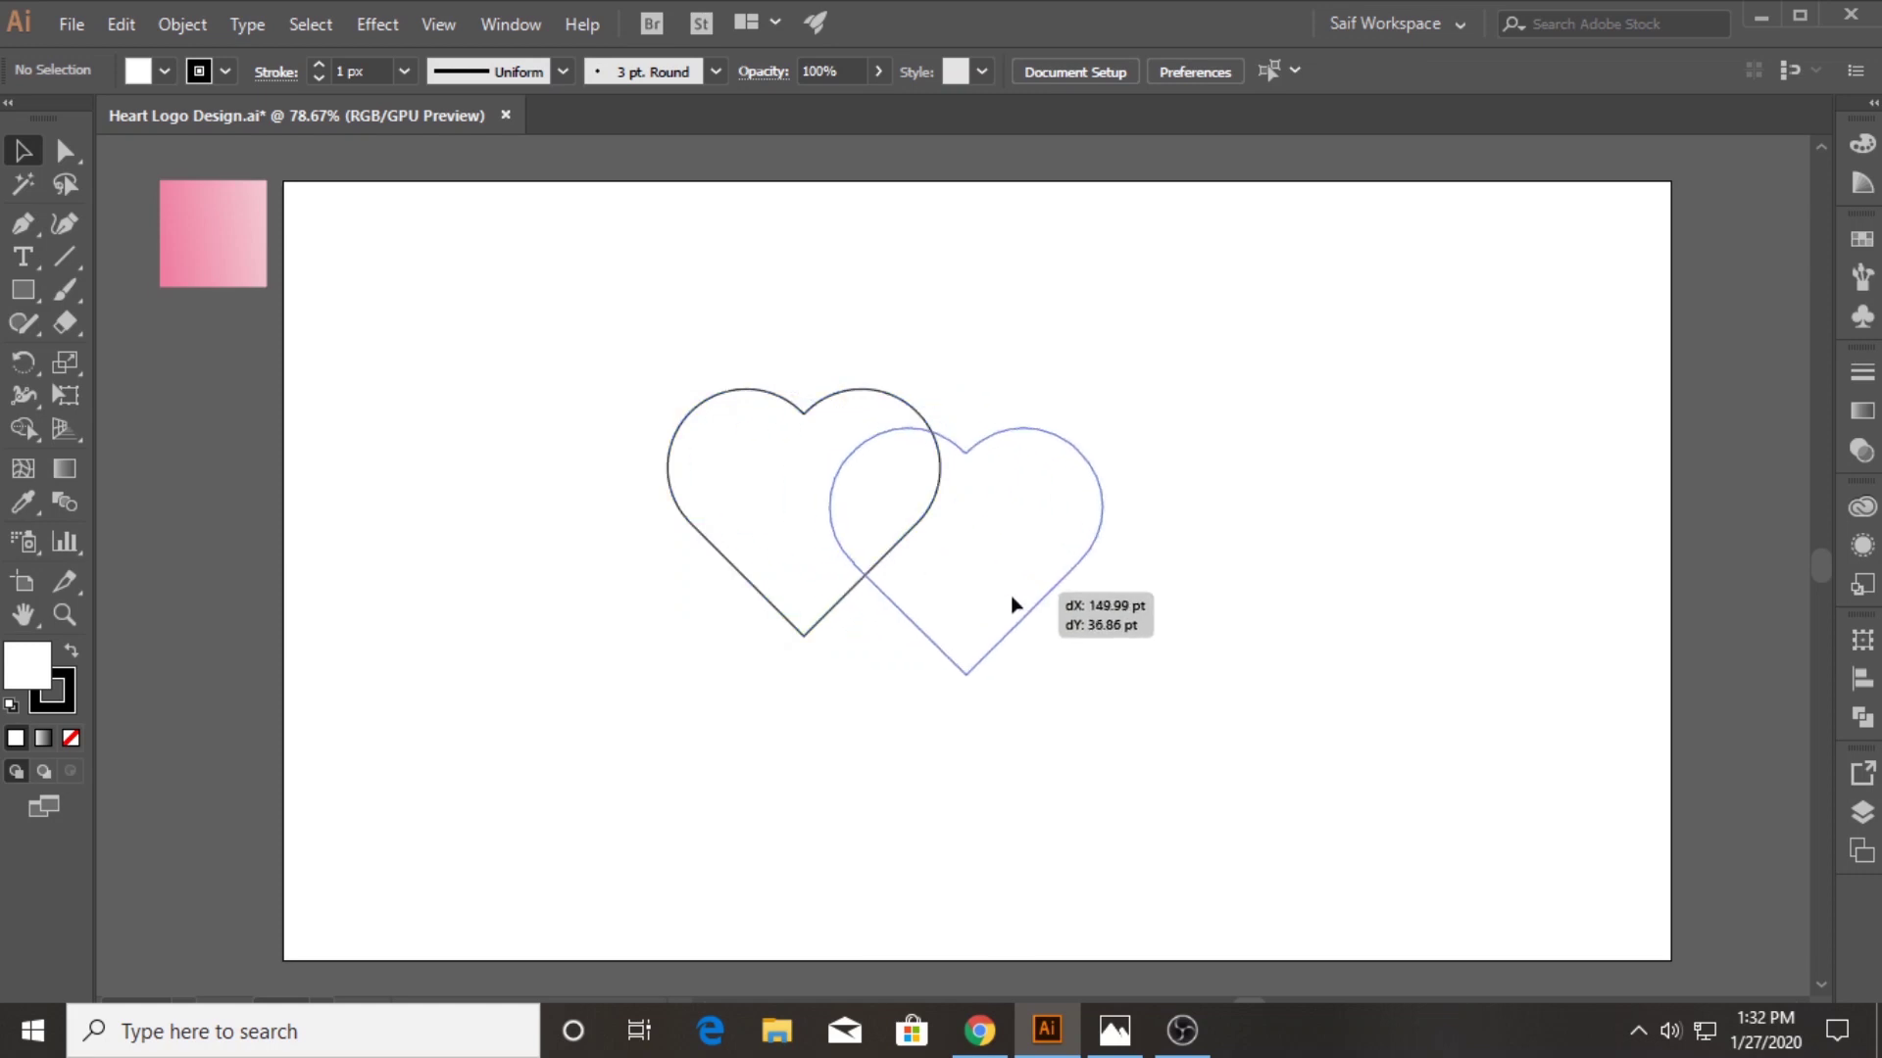
pyautogui.click(1093, 71)
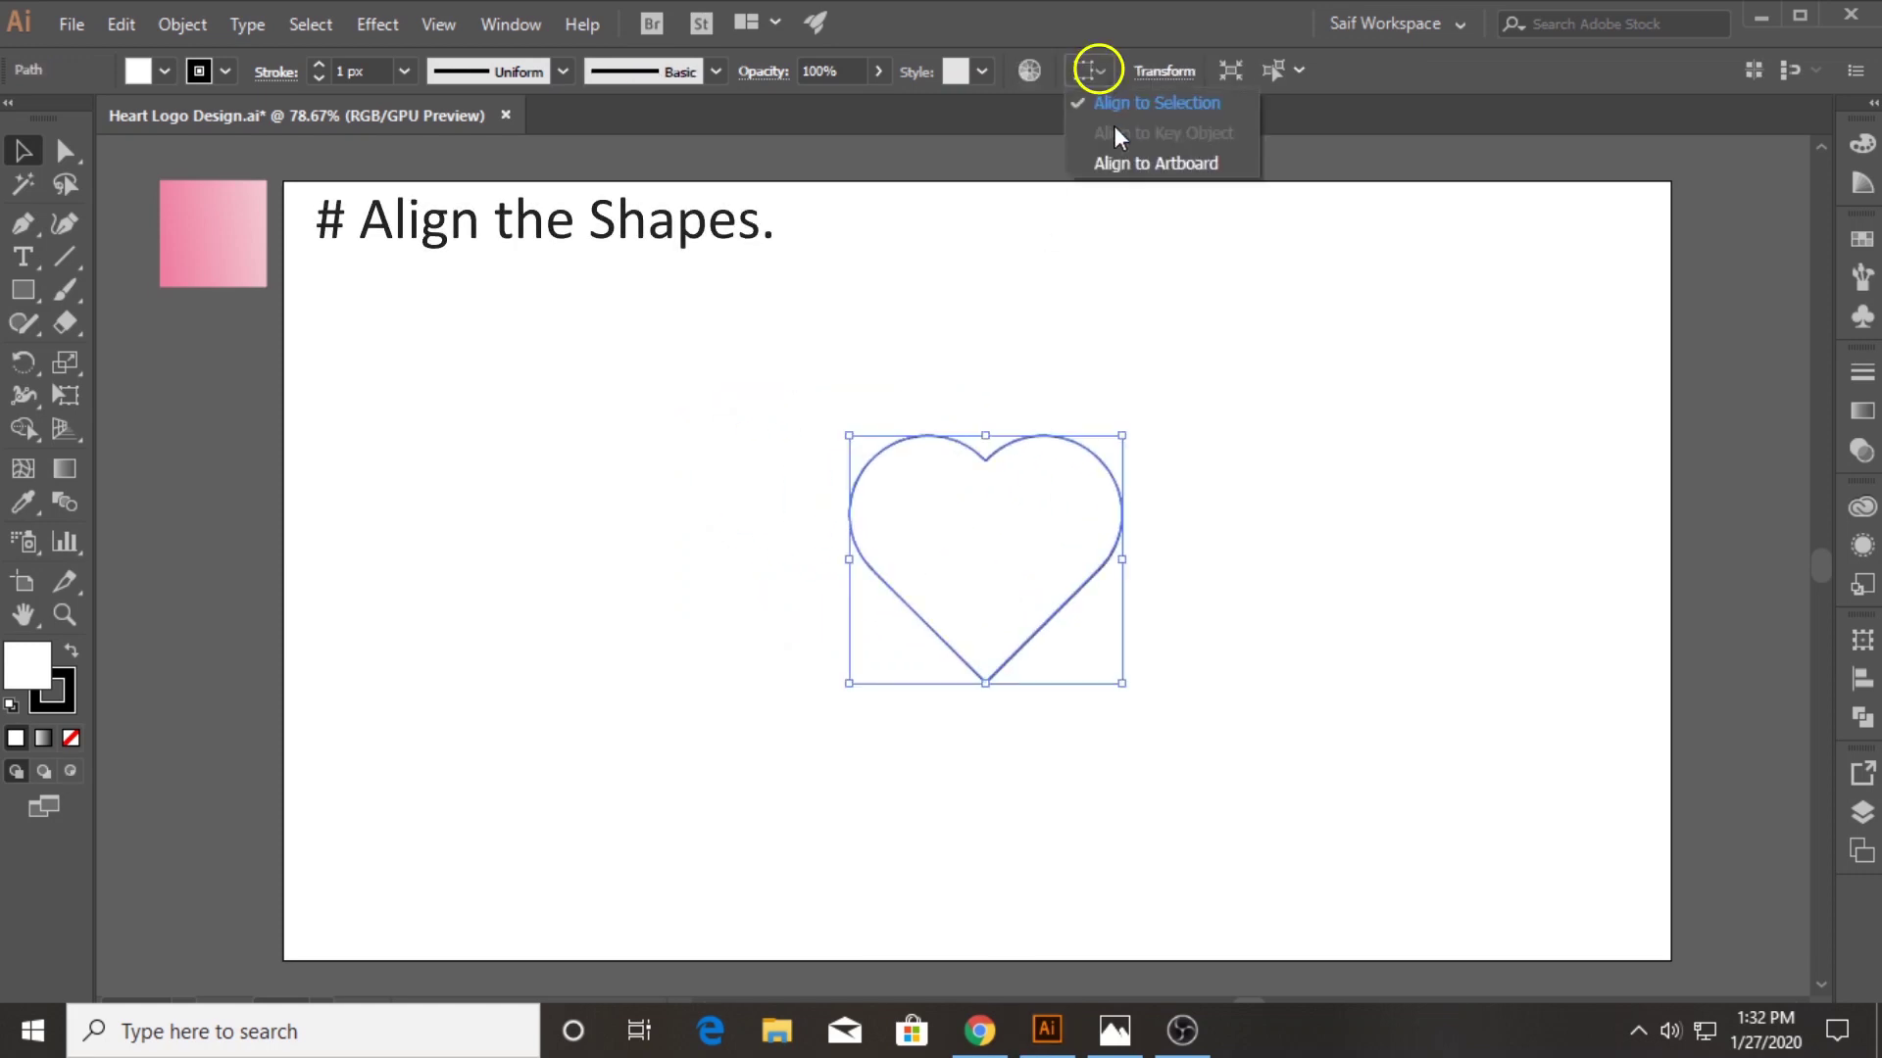
pyautogui.click(1116, 153)
pyautogui.click(1174, 71)
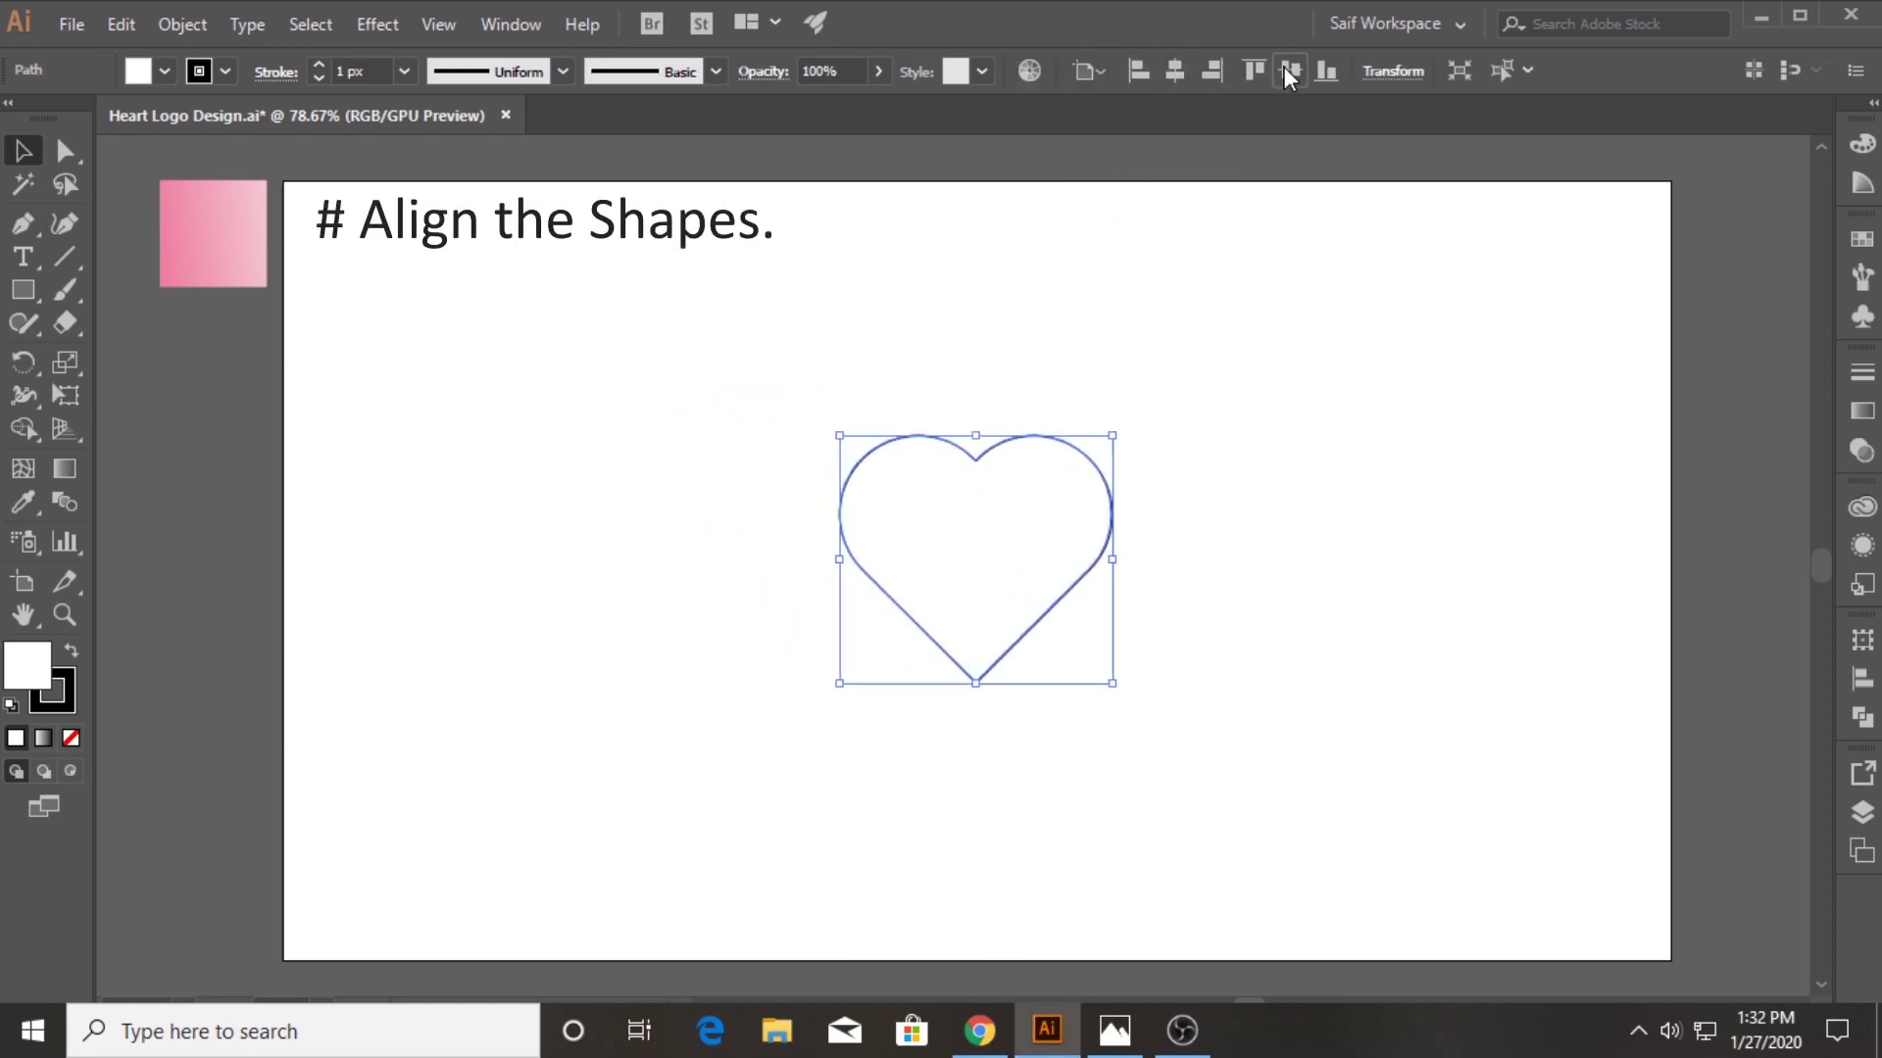
pyautogui.click(1290, 70)
pyautogui.click(1231, 417)
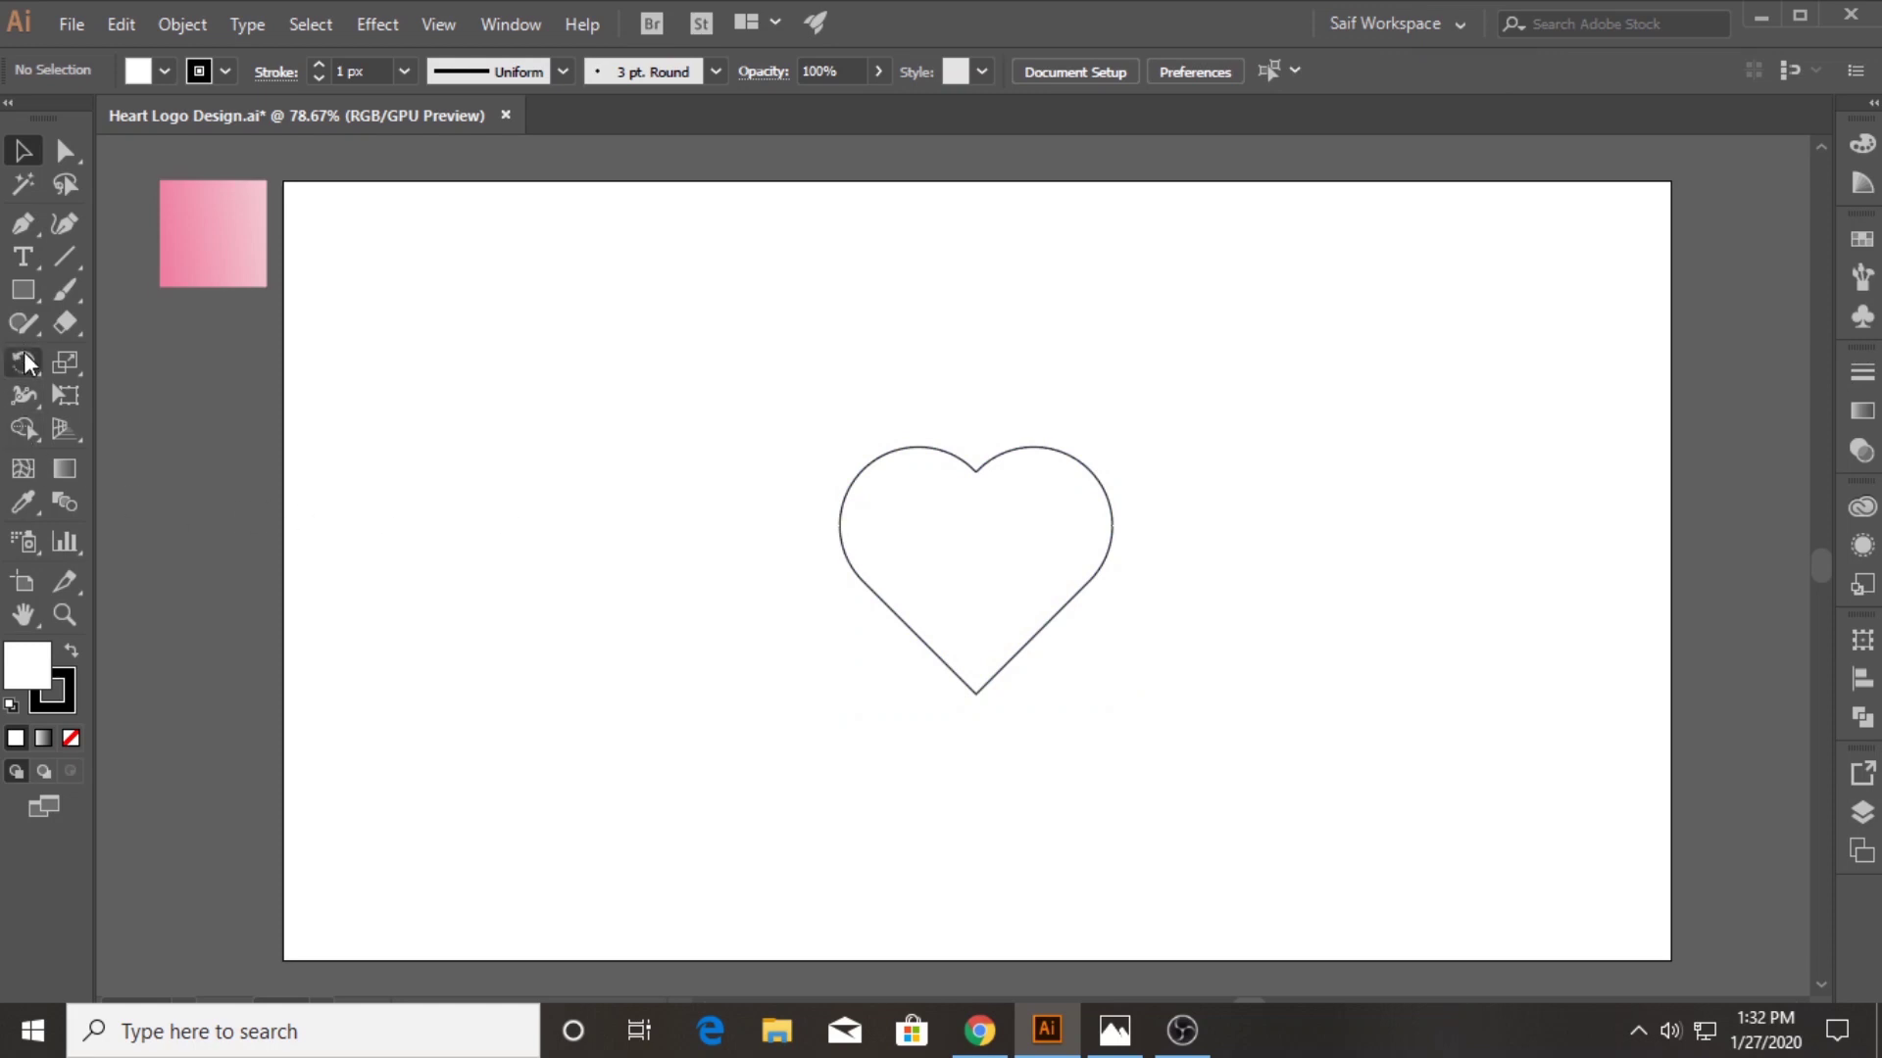
pyautogui.click(23, 290)
pyautogui.click(147, 356)
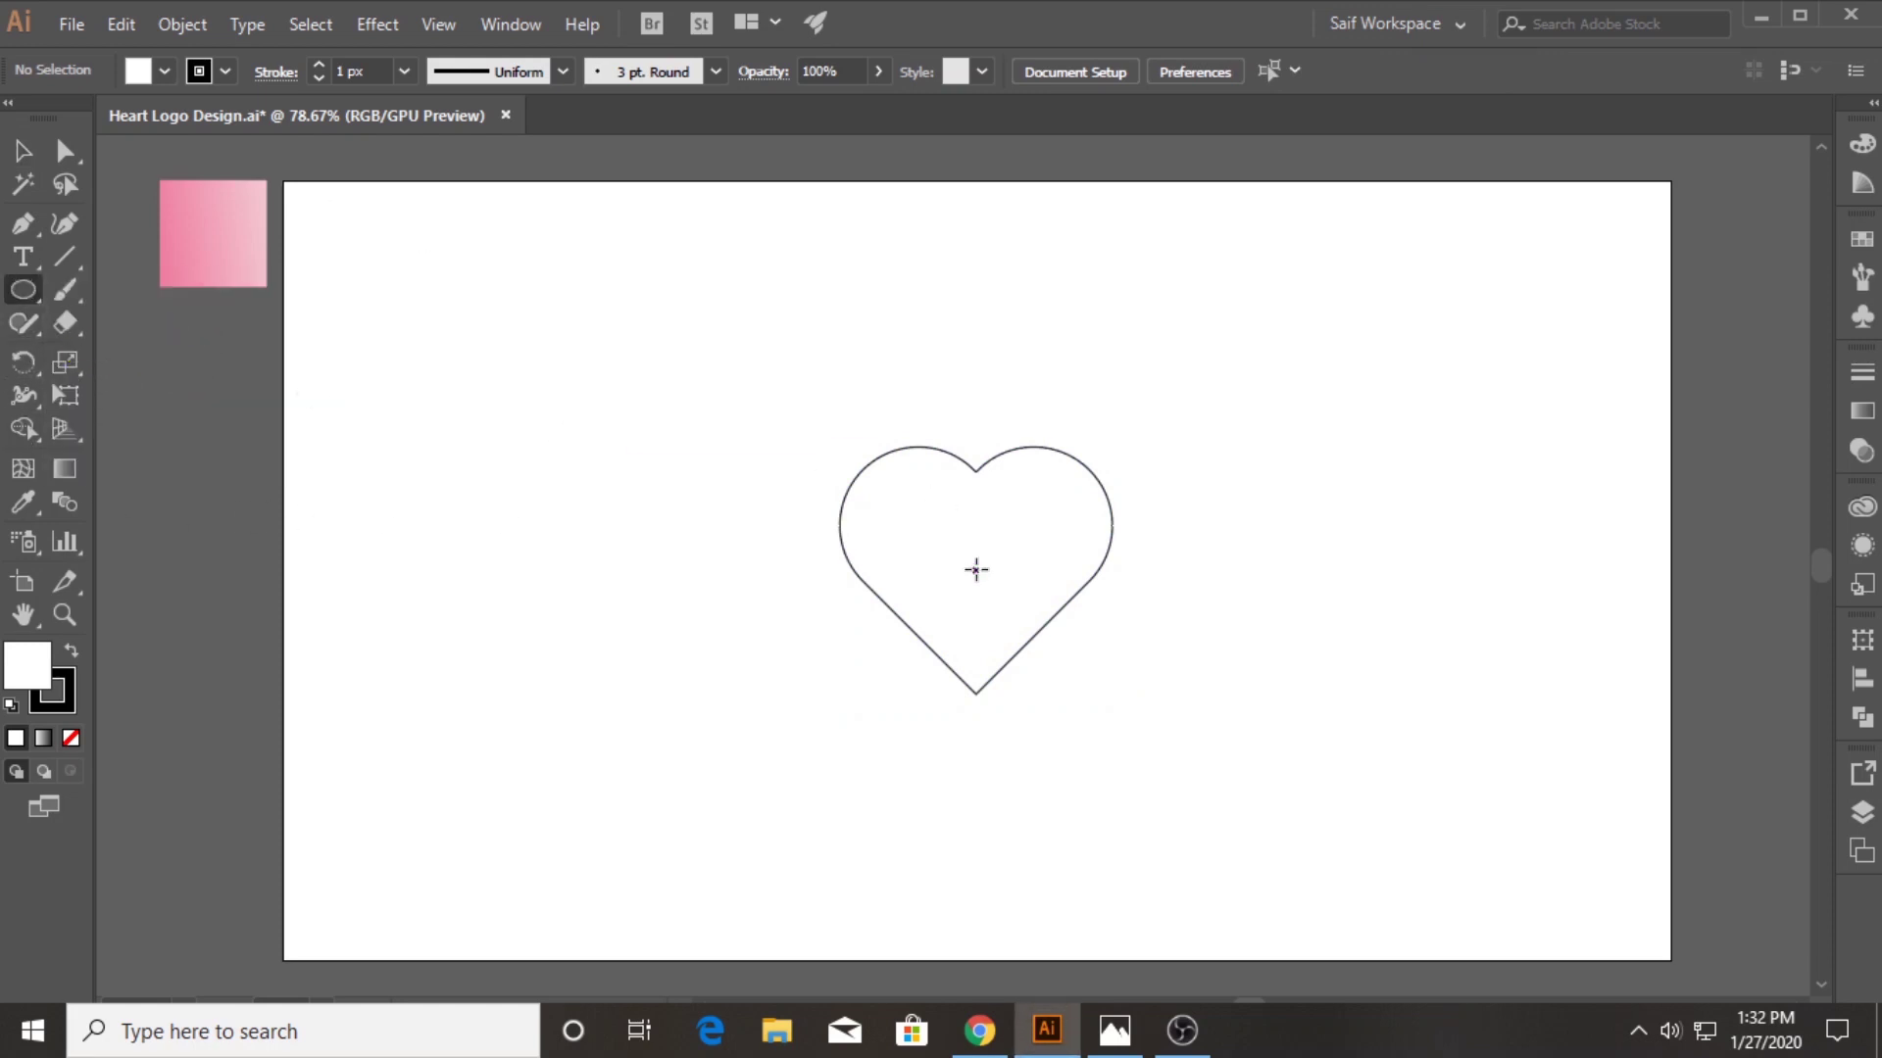
# Draw a roughly 490 pt circle from the heart's centre and set its fill to None
pyautogui.moveTo(976, 569); pyautogui.dragTo(1227, 835)
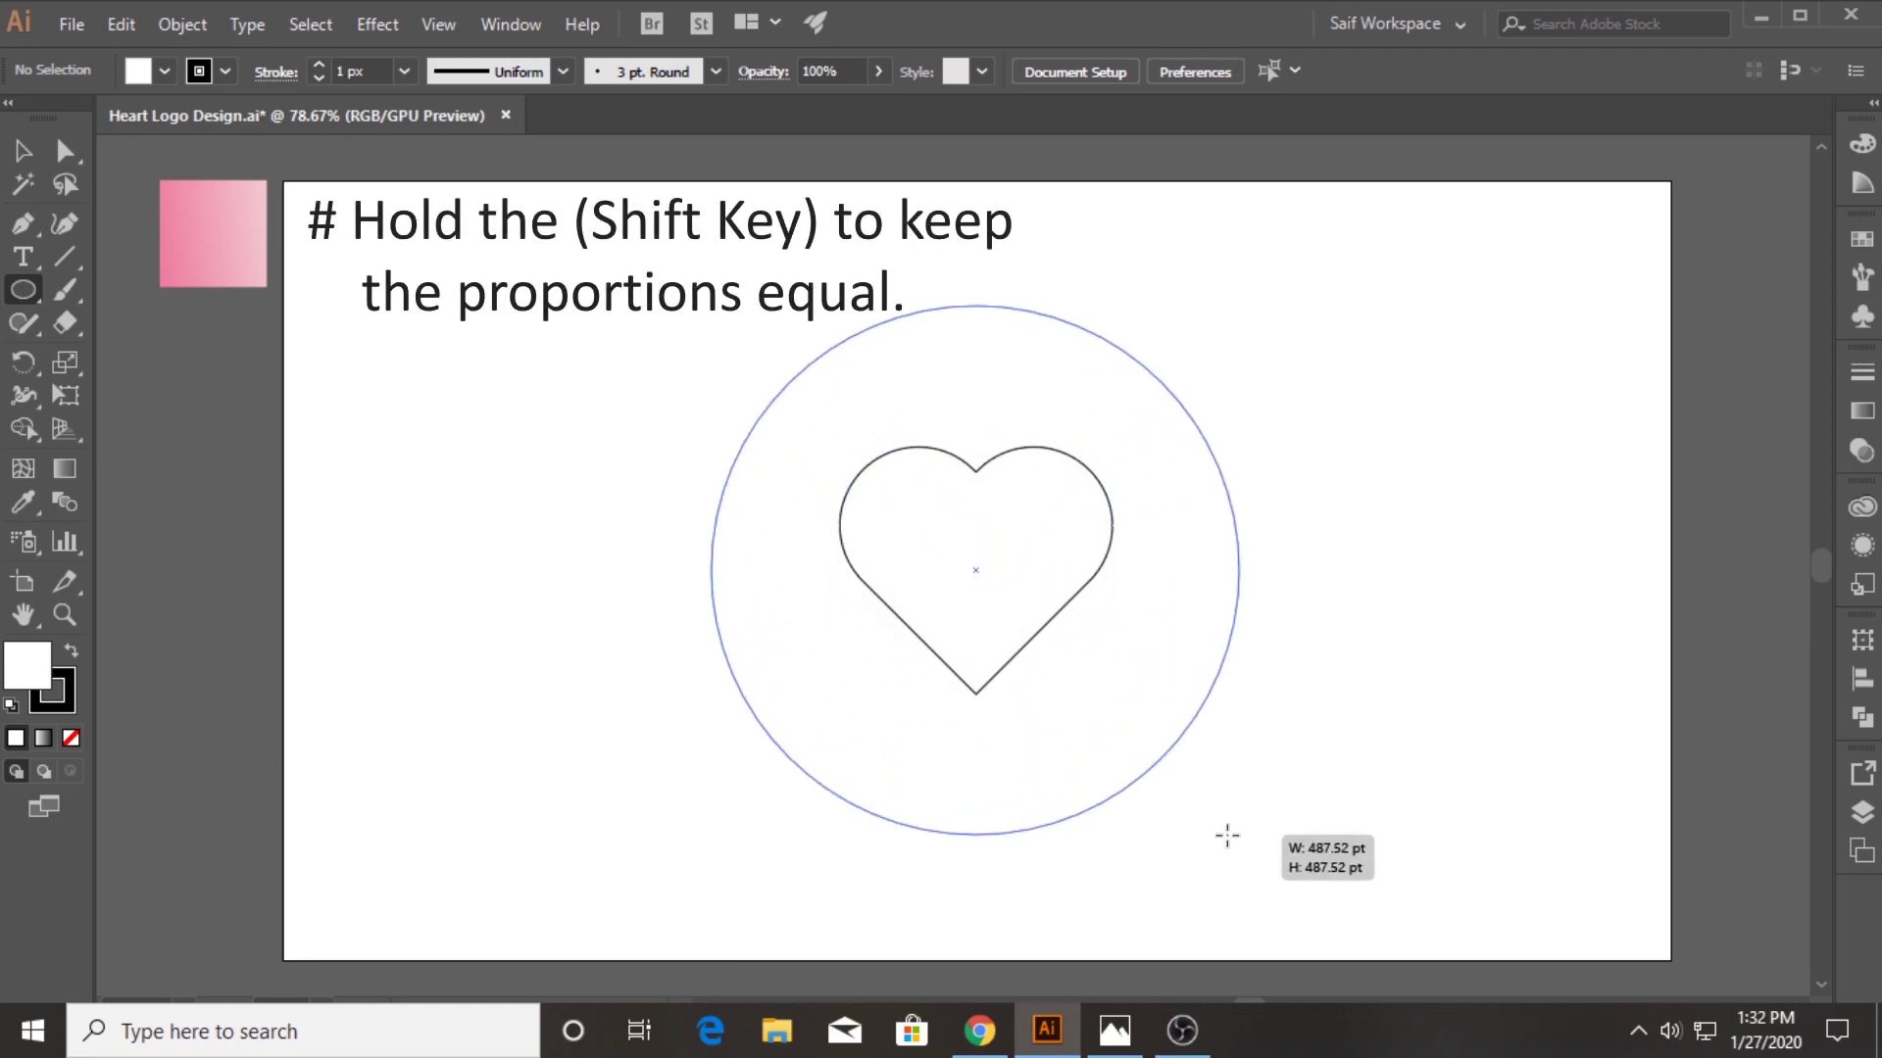
pyautogui.moveTo(1227, 835); pyautogui.dragTo(1228, 835)
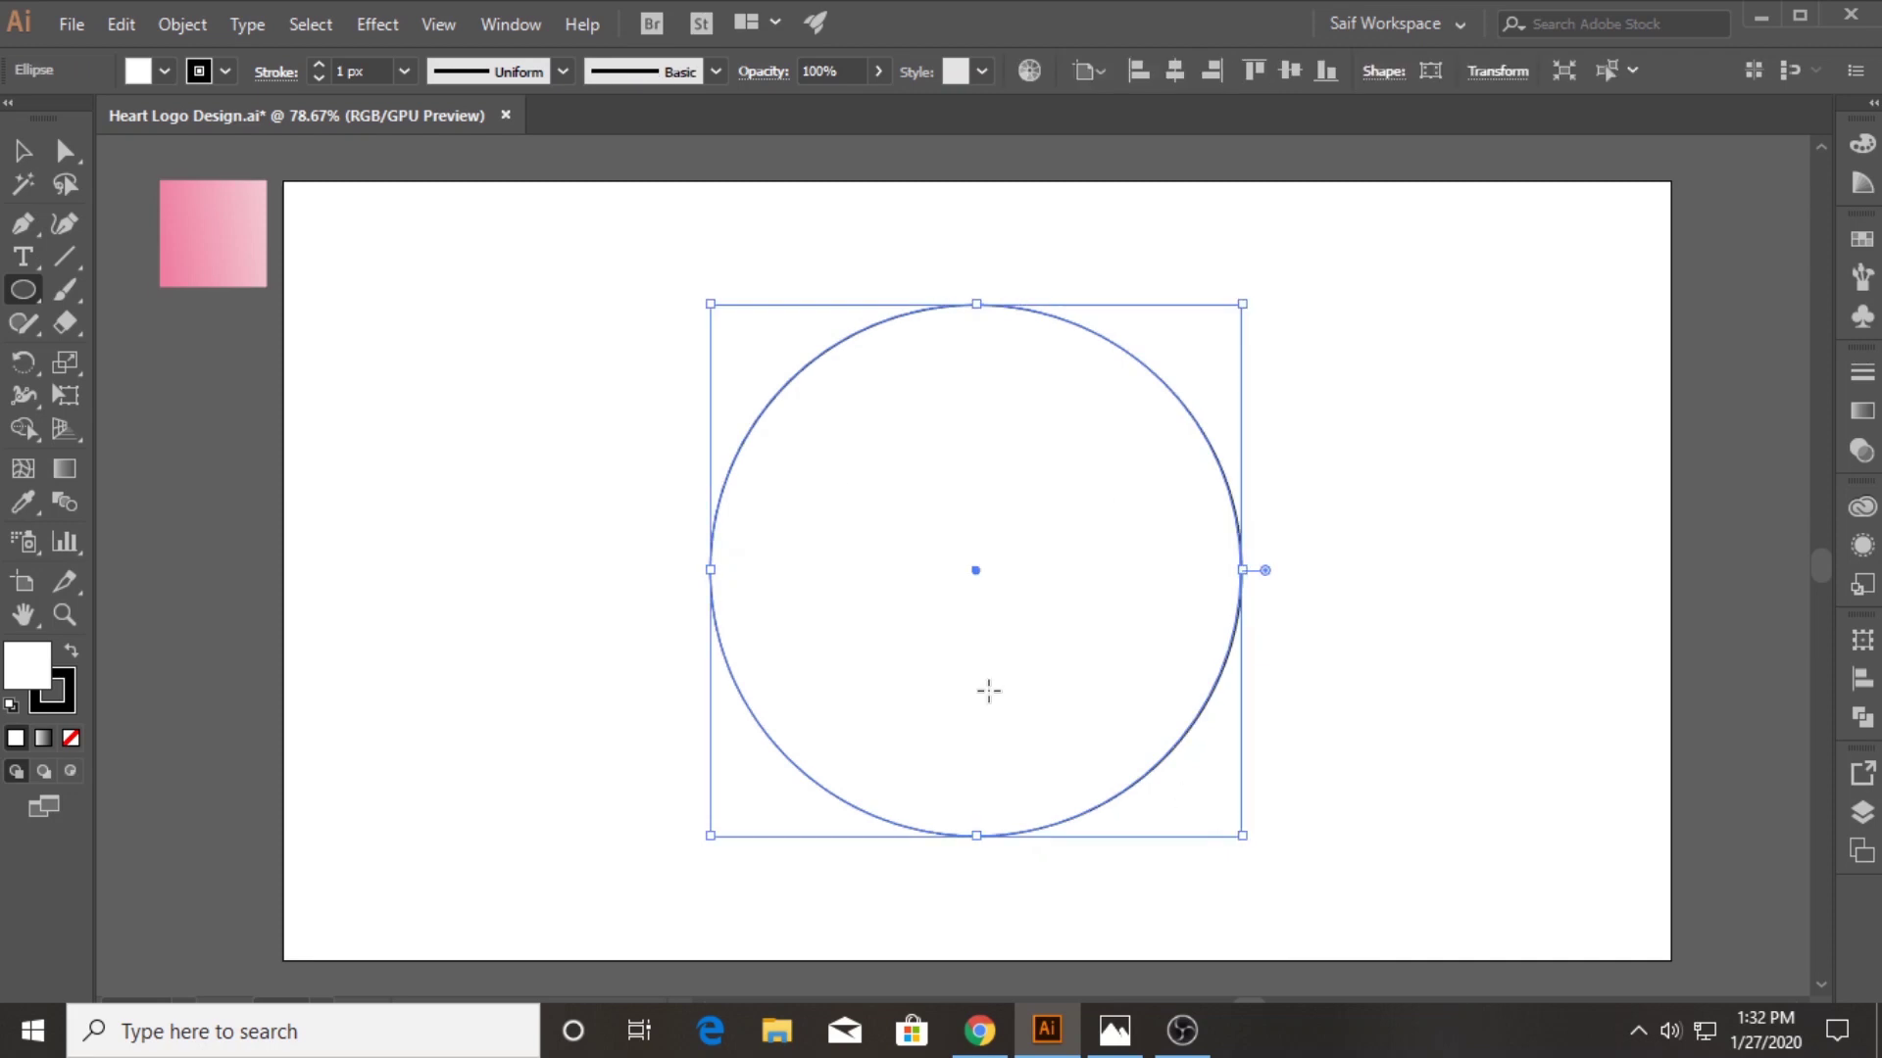
pyautogui.click(164, 71)
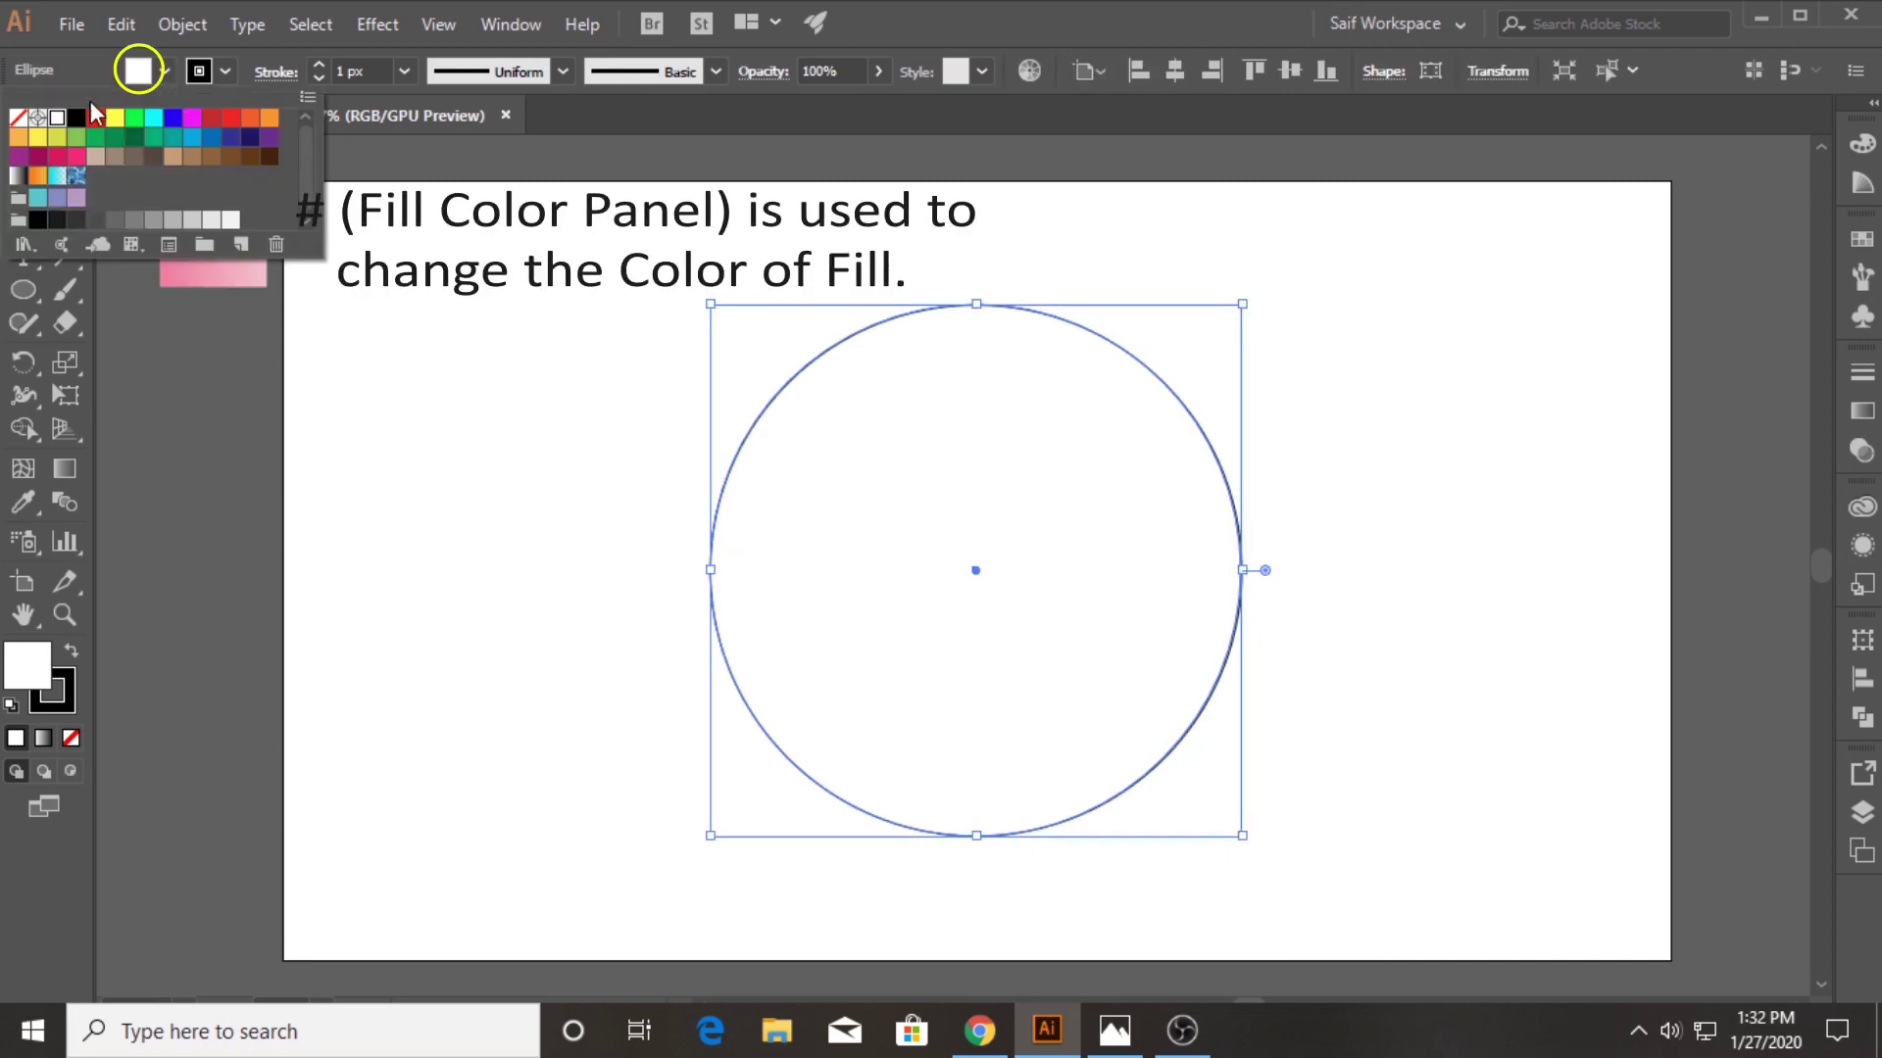
pyautogui.click(18, 119)
pyautogui.click(424, 419)
pyautogui.moveTo(651, 336); pyautogui.dragTo(895, 525)
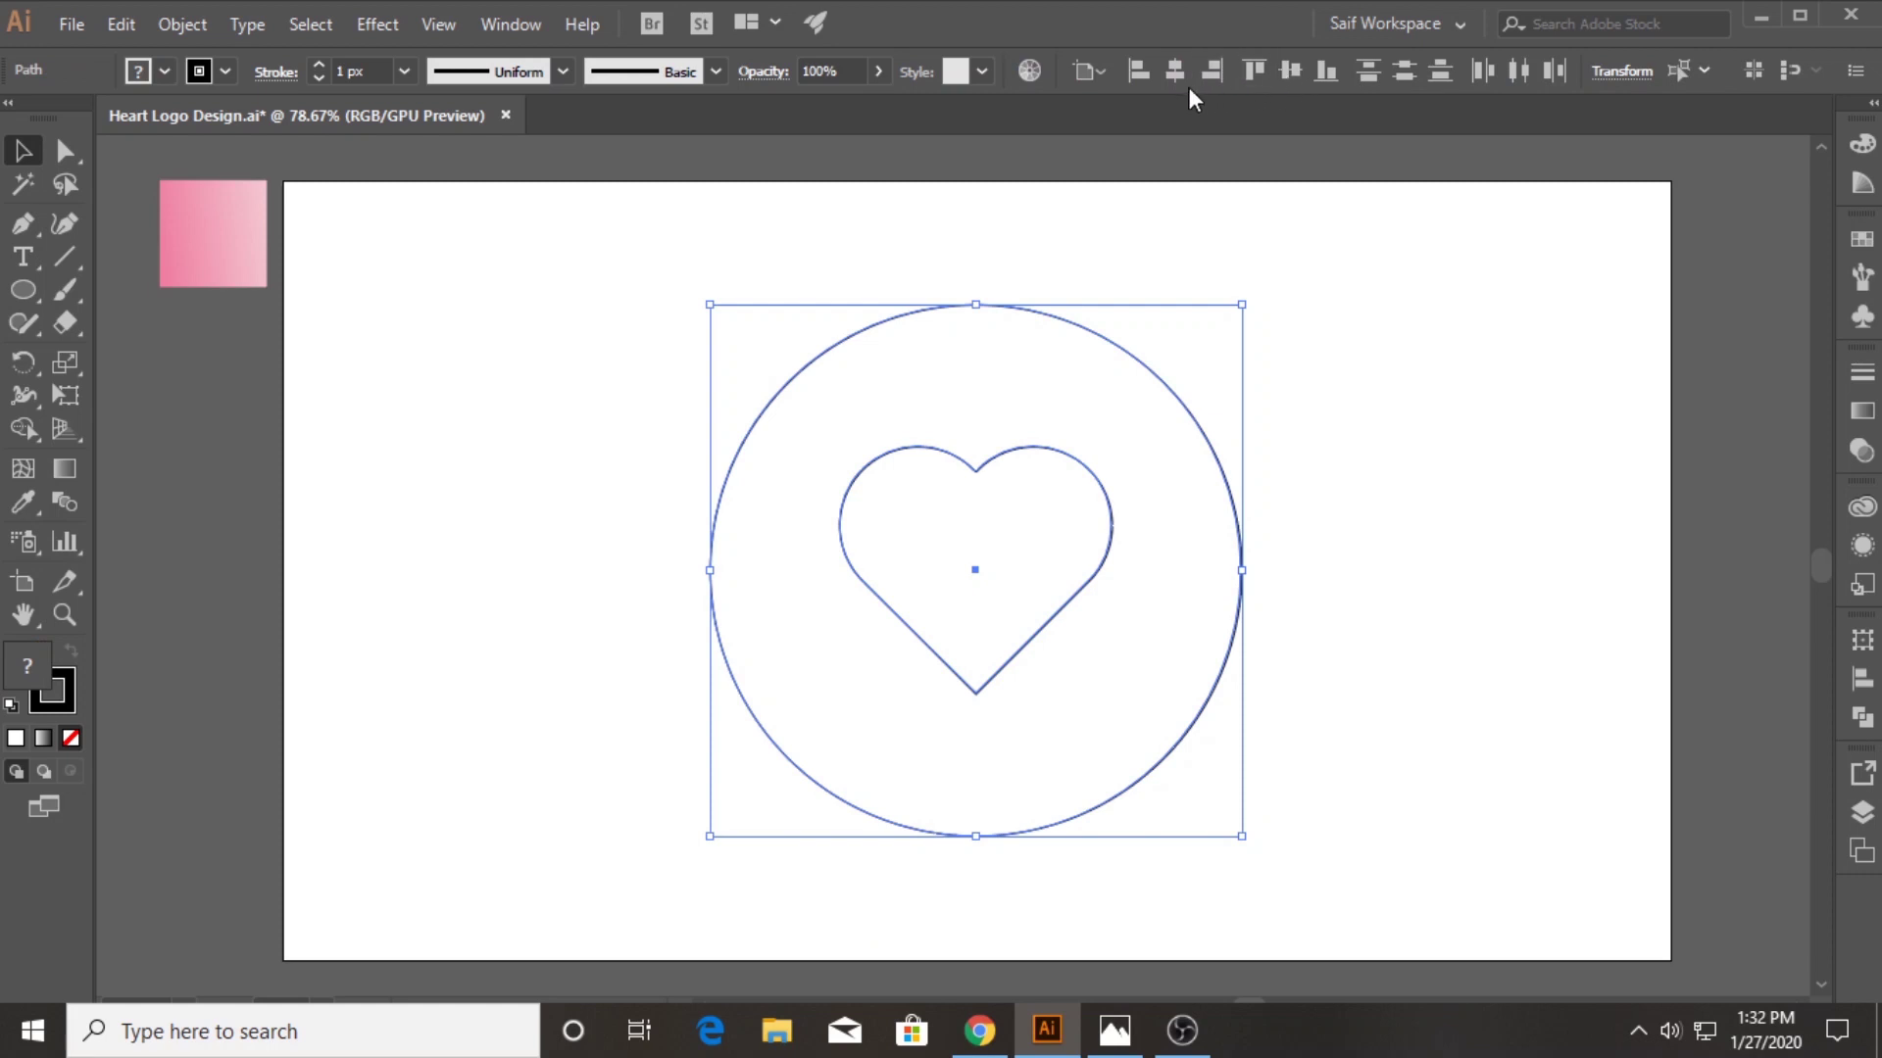
pyautogui.click(1298, 373)
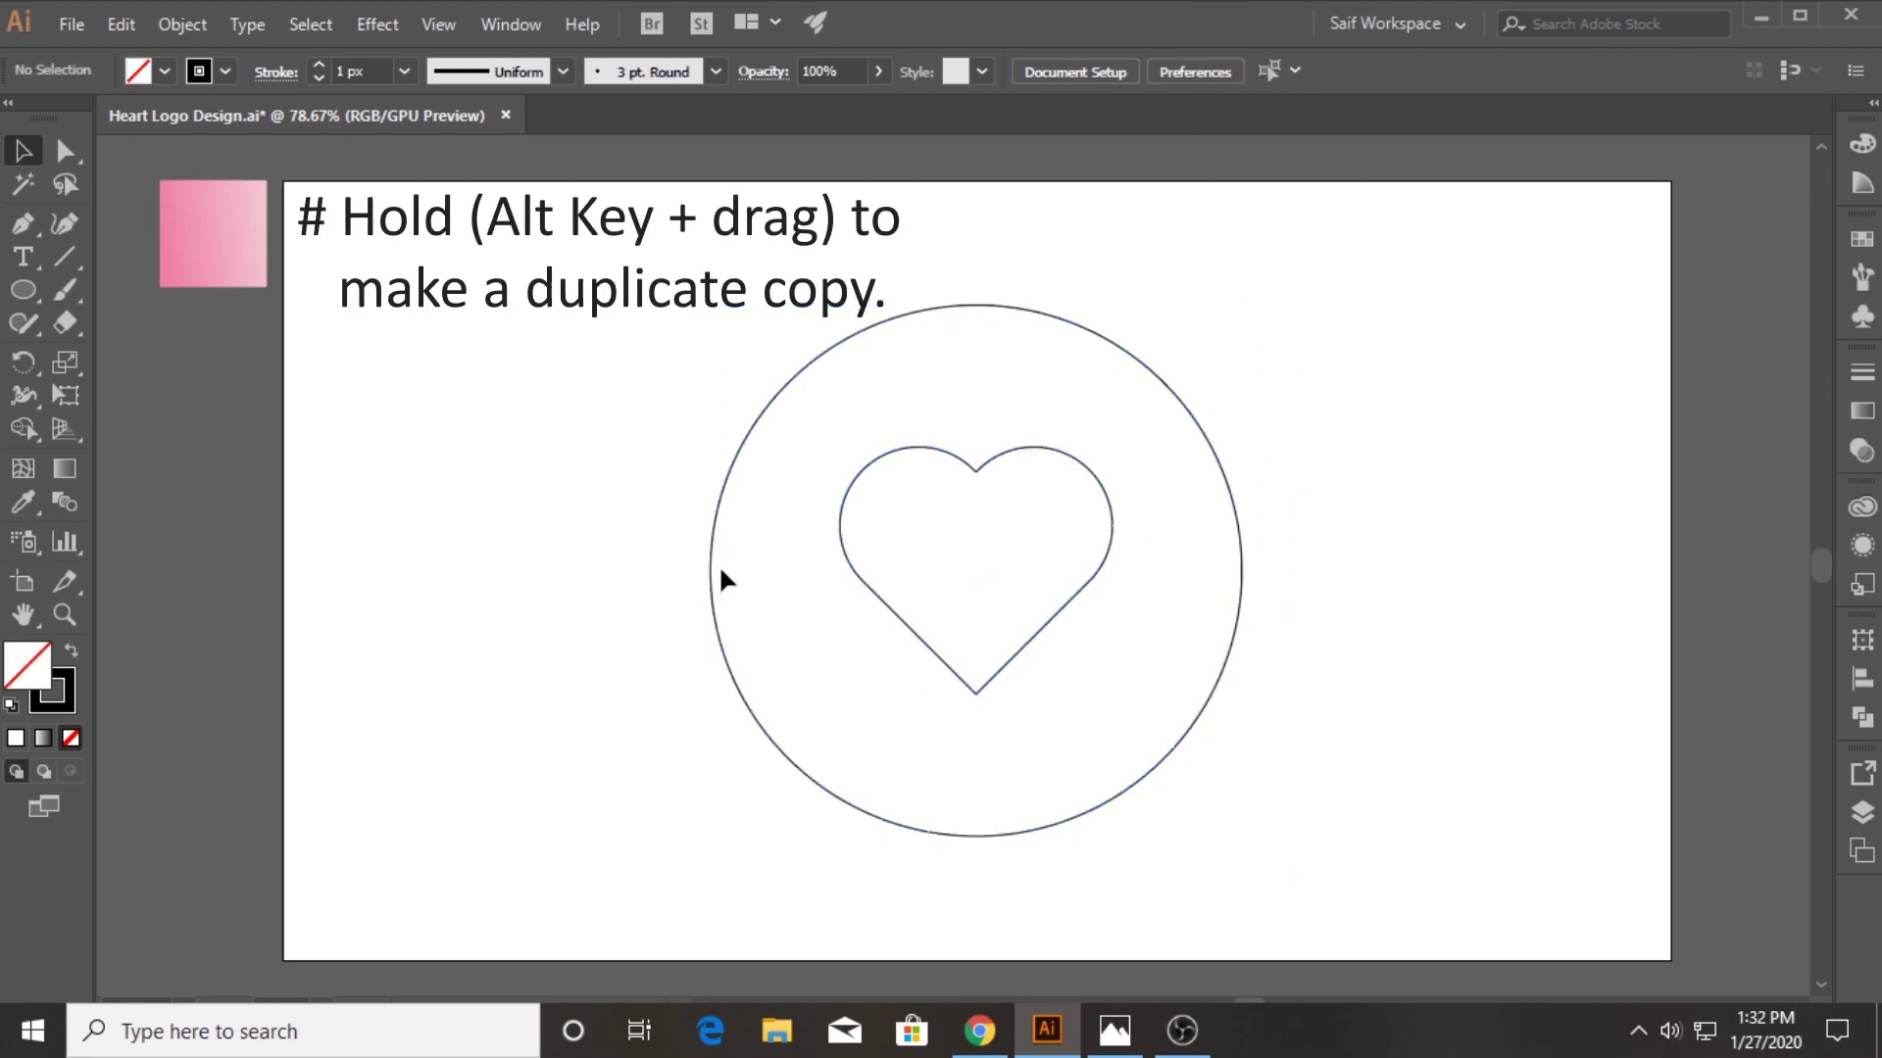
# Duplicate the circle to the right and nudge the copy until it touches the heart's left edge
pyautogui.moveTo(705, 567)
pyautogui.mouseDown()
pyautogui.moveTo(848, 479)
pyautogui.moveTo(840, 529)
pyautogui.moveTo(1386, 371)
pyautogui.mouseUp()
pyautogui.click(65, 615)
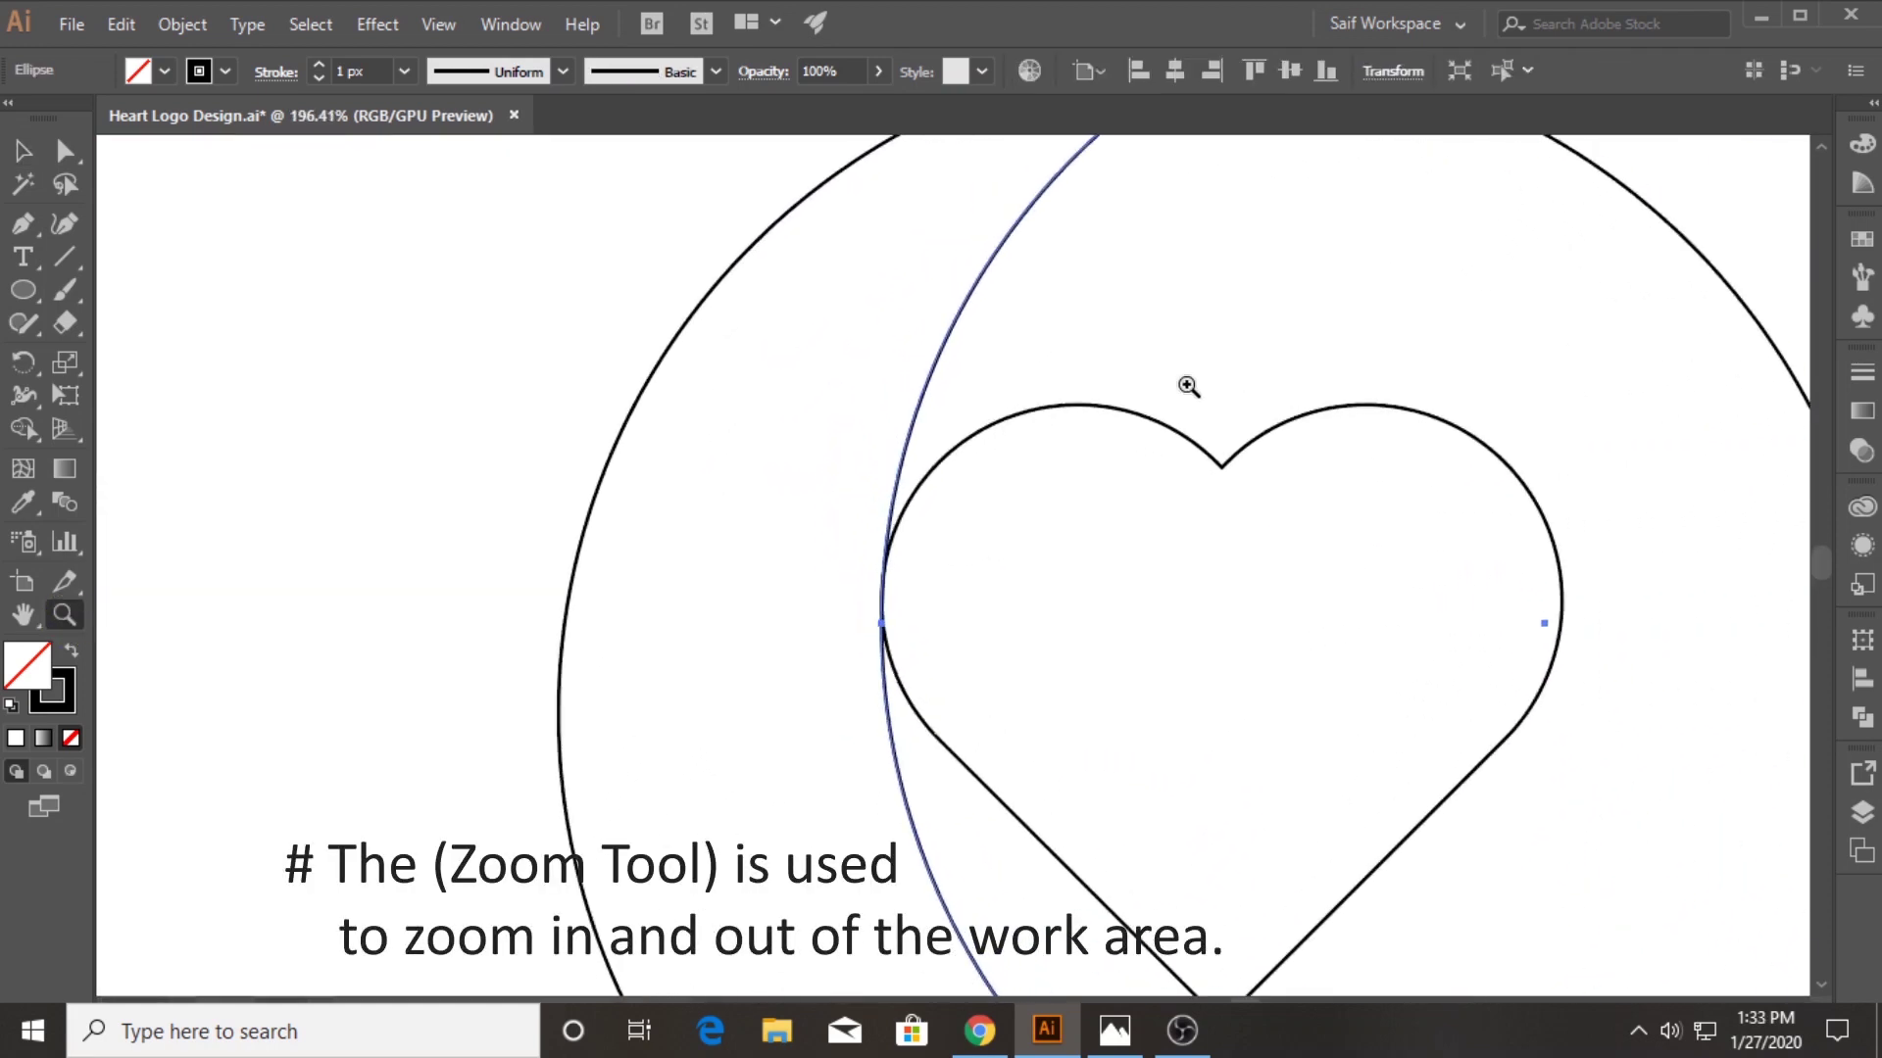
pyautogui.press('v')
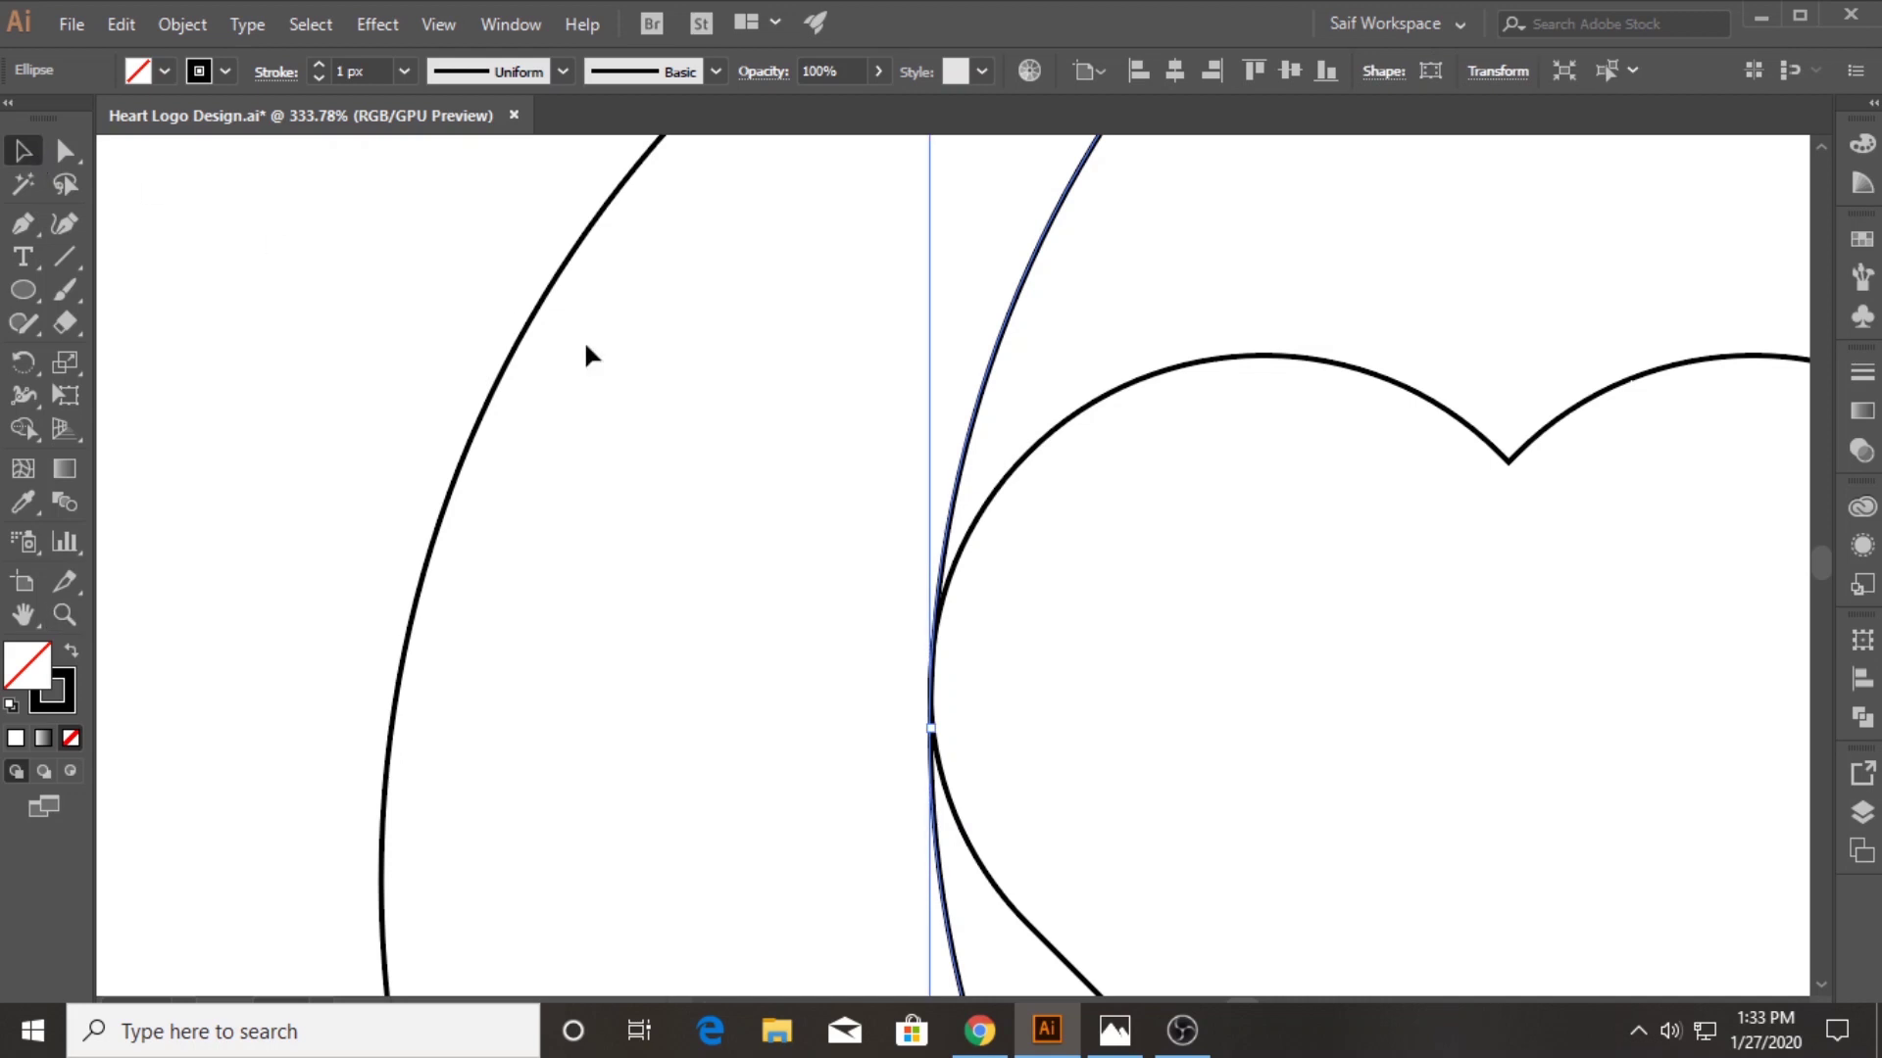
pyautogui.press('Right')
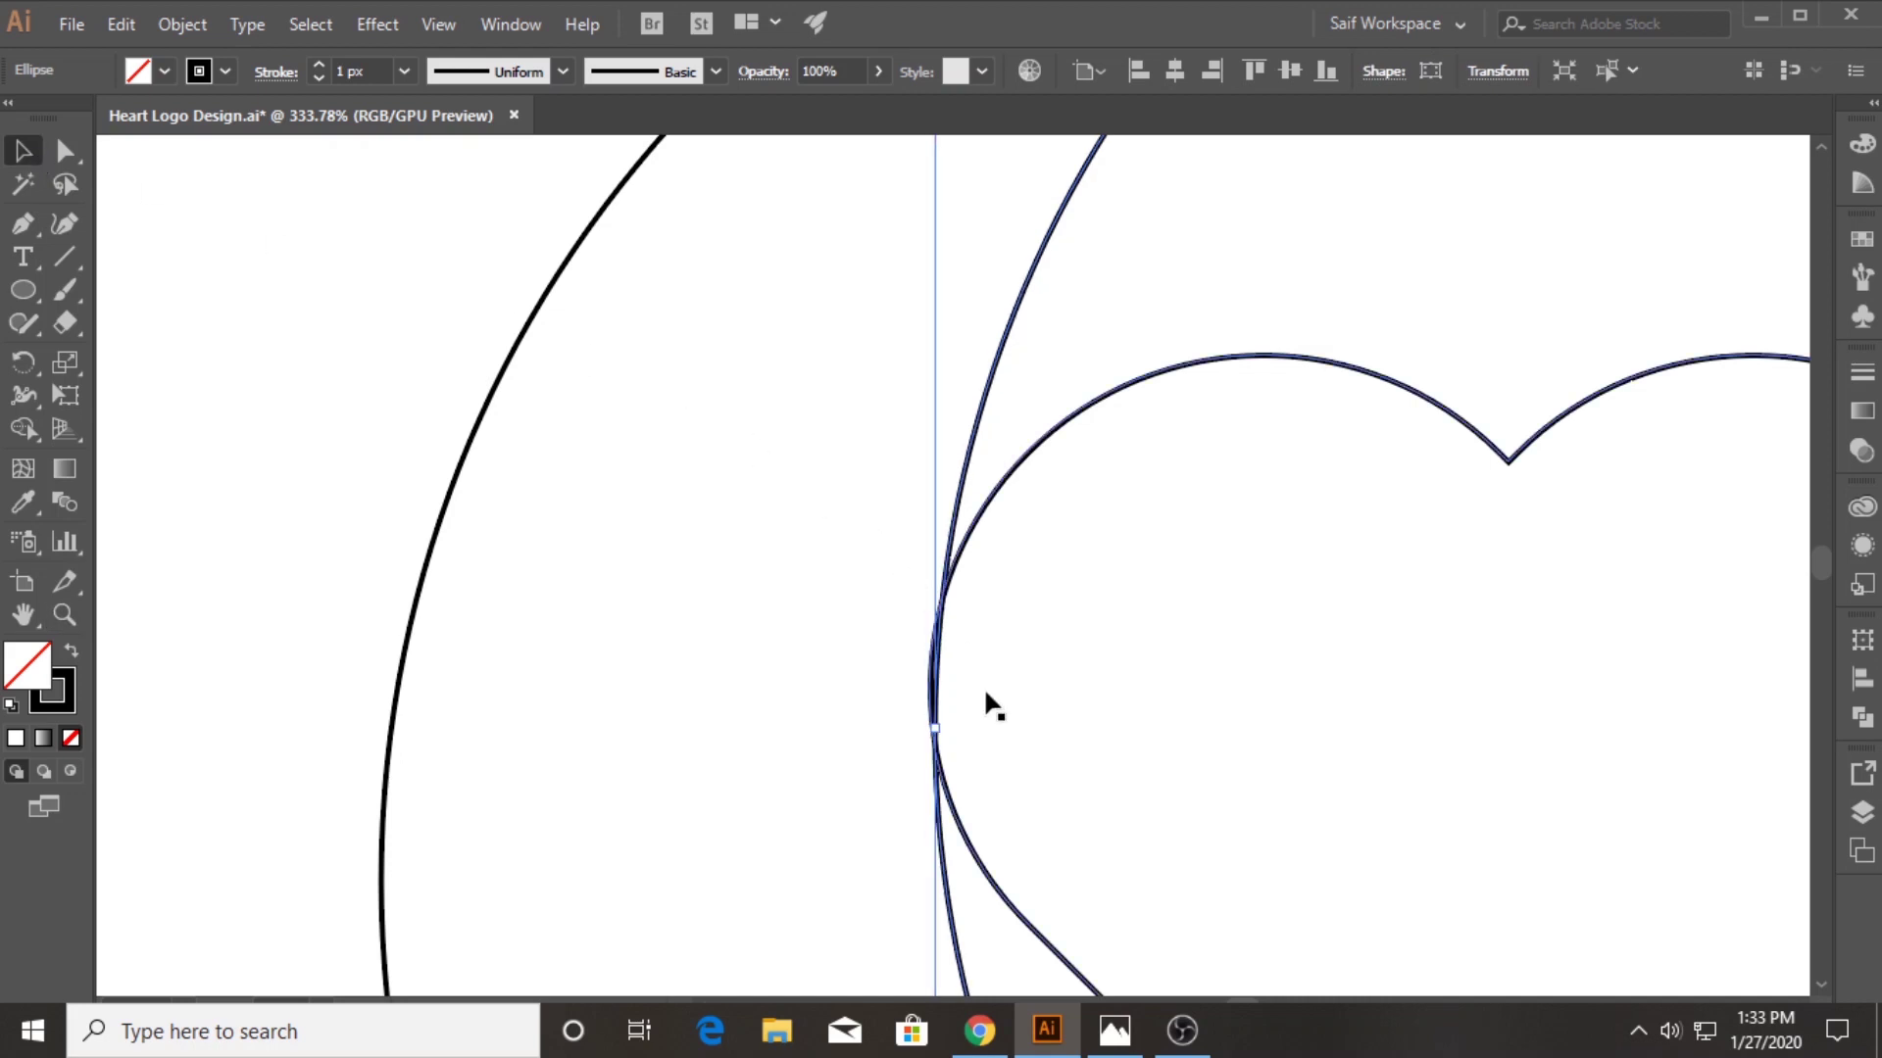
pyautogui.press('Right')
pyautogui.press('Left')
pyautogui.press('Left')
pyautogui.click(961, 679)
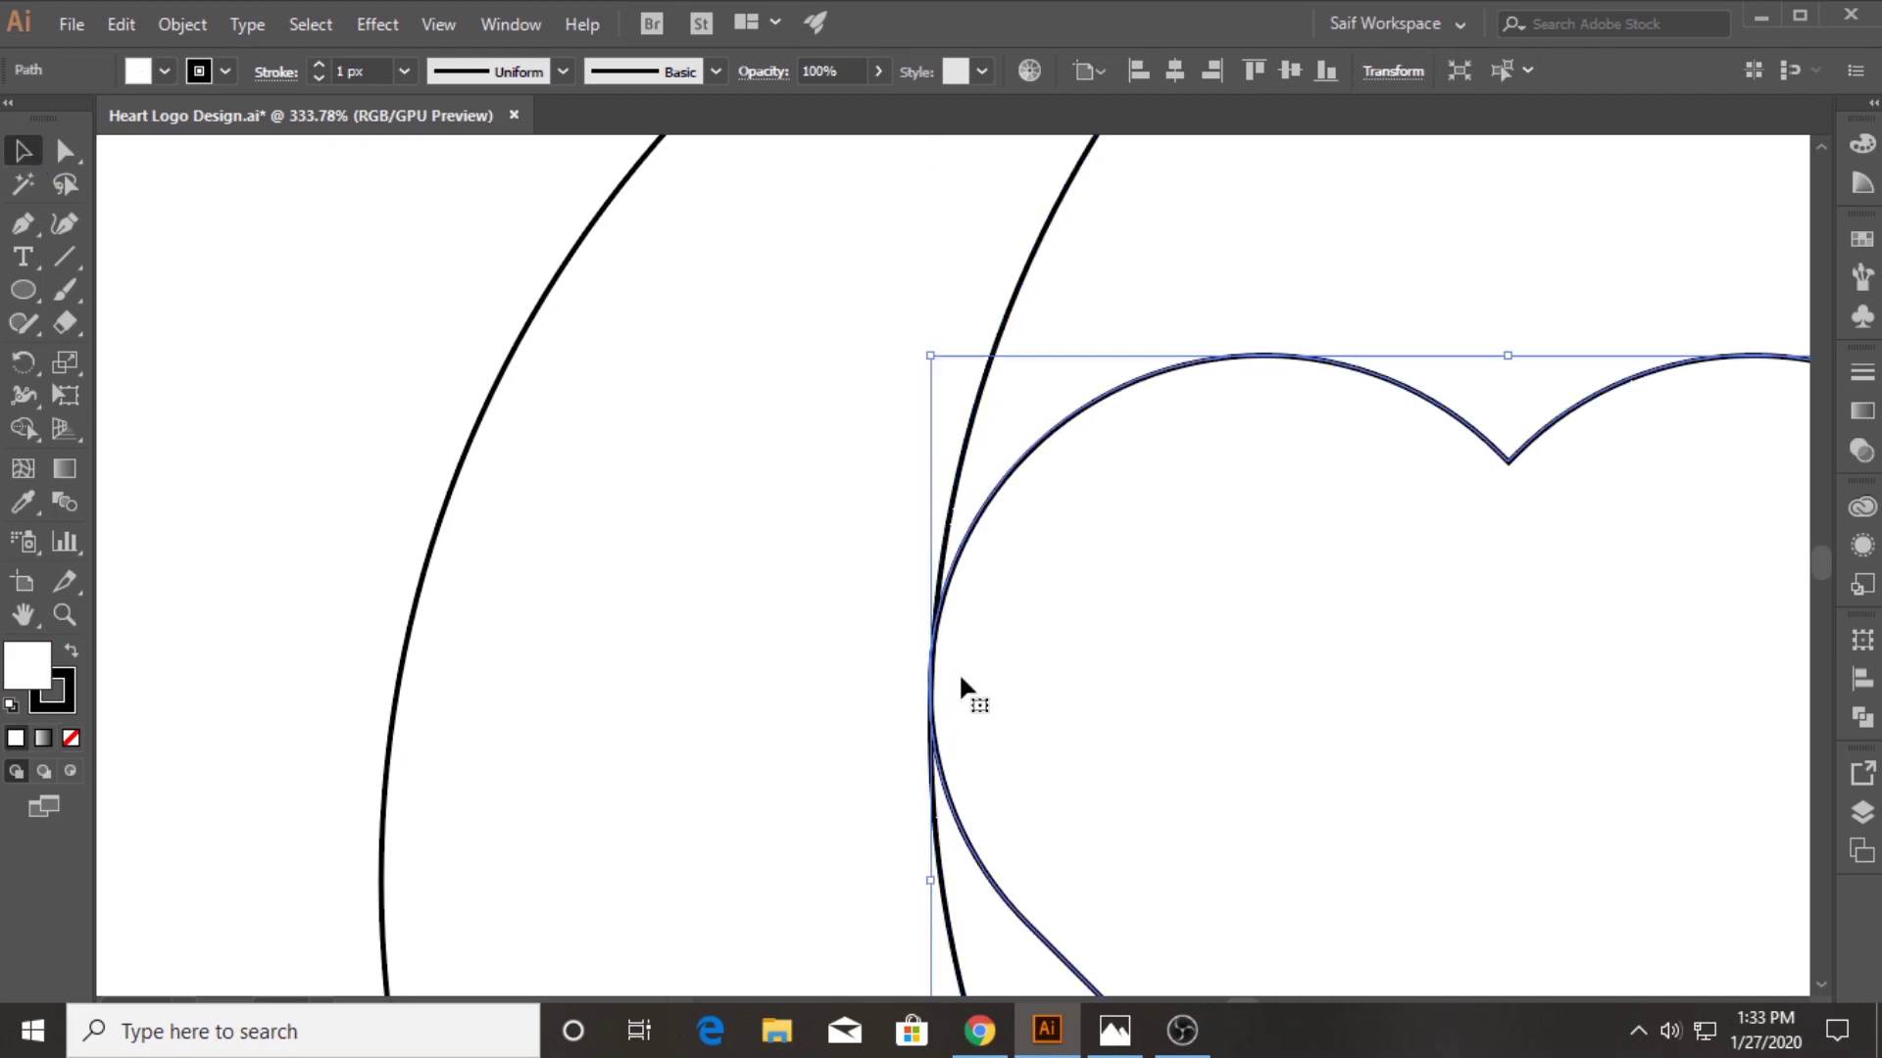
pyautogui.moveTo(274, 428); pyautogui.dragTo(986, 725)
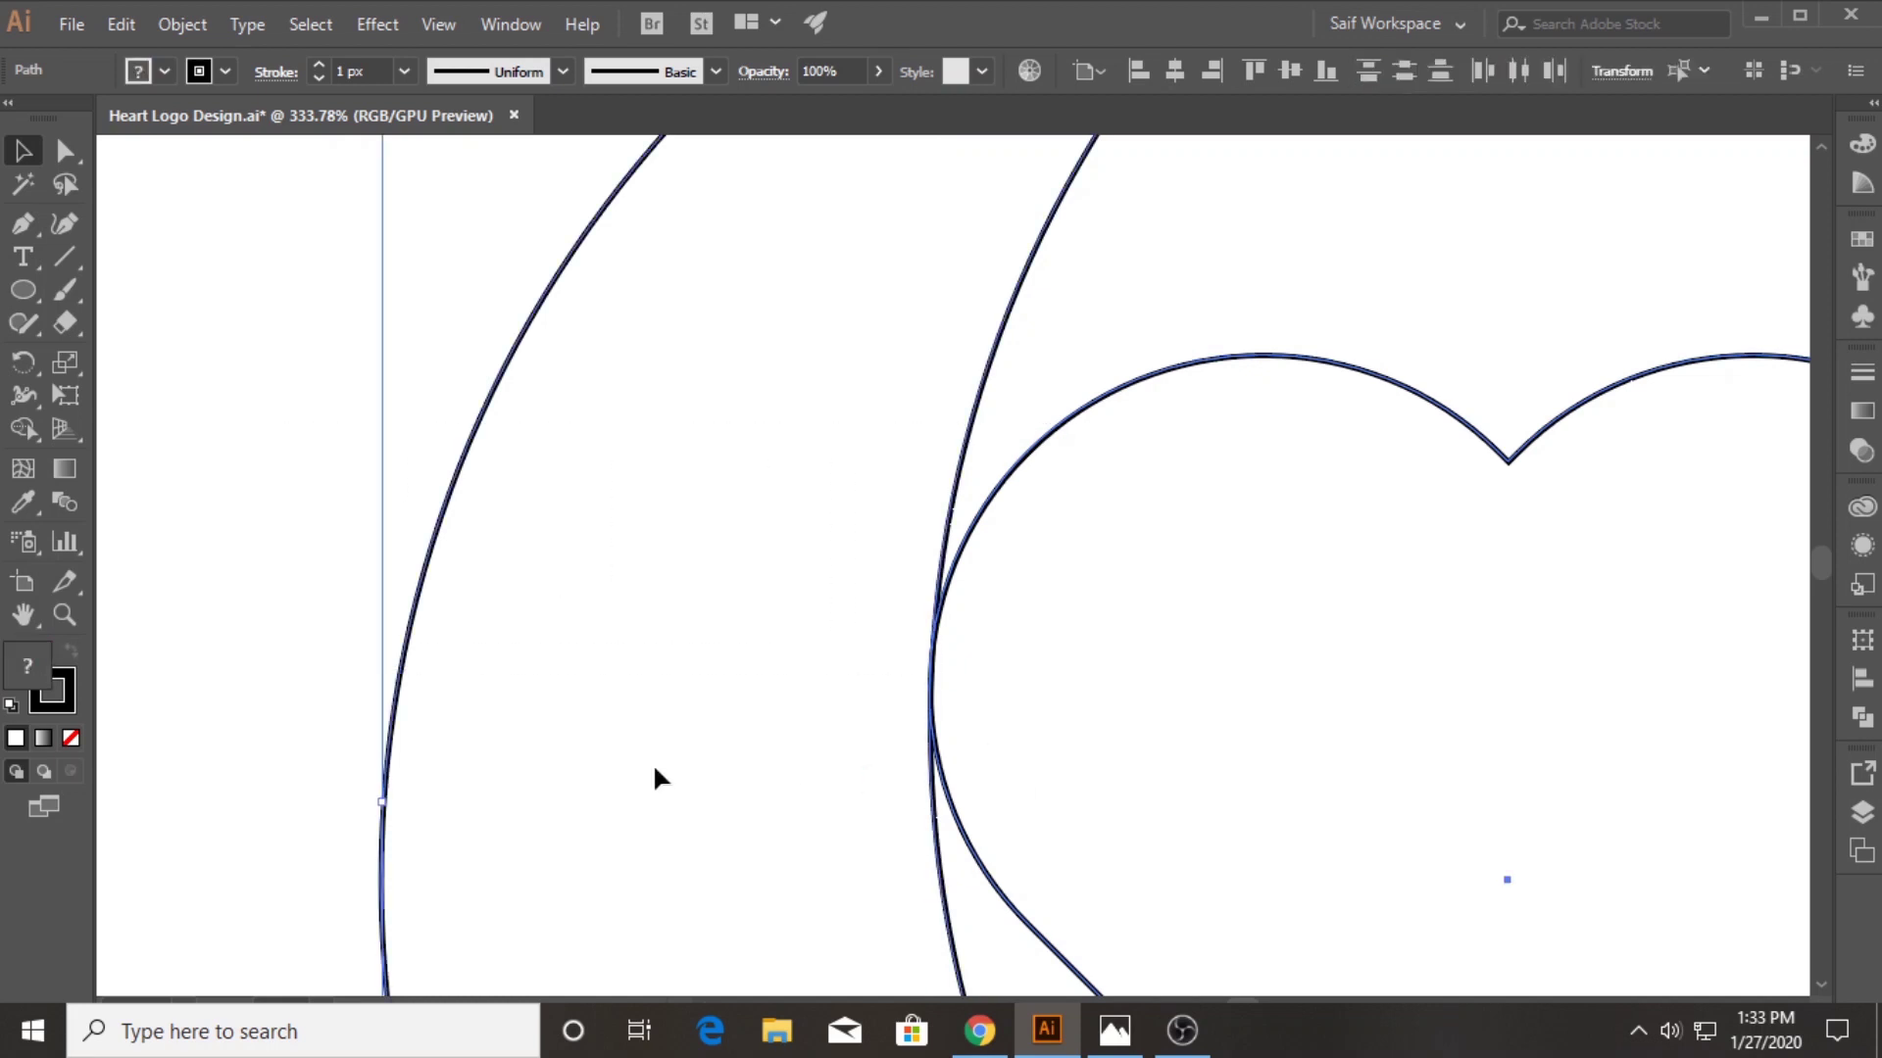
pyautogui.click(63, 615)
pyautogui.moveTo(796, 627)
pyautogui.mouseDown()
pyautogui.moveTo(1247, 619)
pyautogui.moveTo(495, 656)
pyautogui.mouseUp()
pyautogui.moveTo(919, 618)
pyautogui.mouseDown()
pyautogui.moveTo(803, 597)
pyautogui.moveTo(780, 563)
pyautogui.moveTo(1025, 479)
pyautogui.moveTo(1117, 476)
pyautogui.mouseUp()
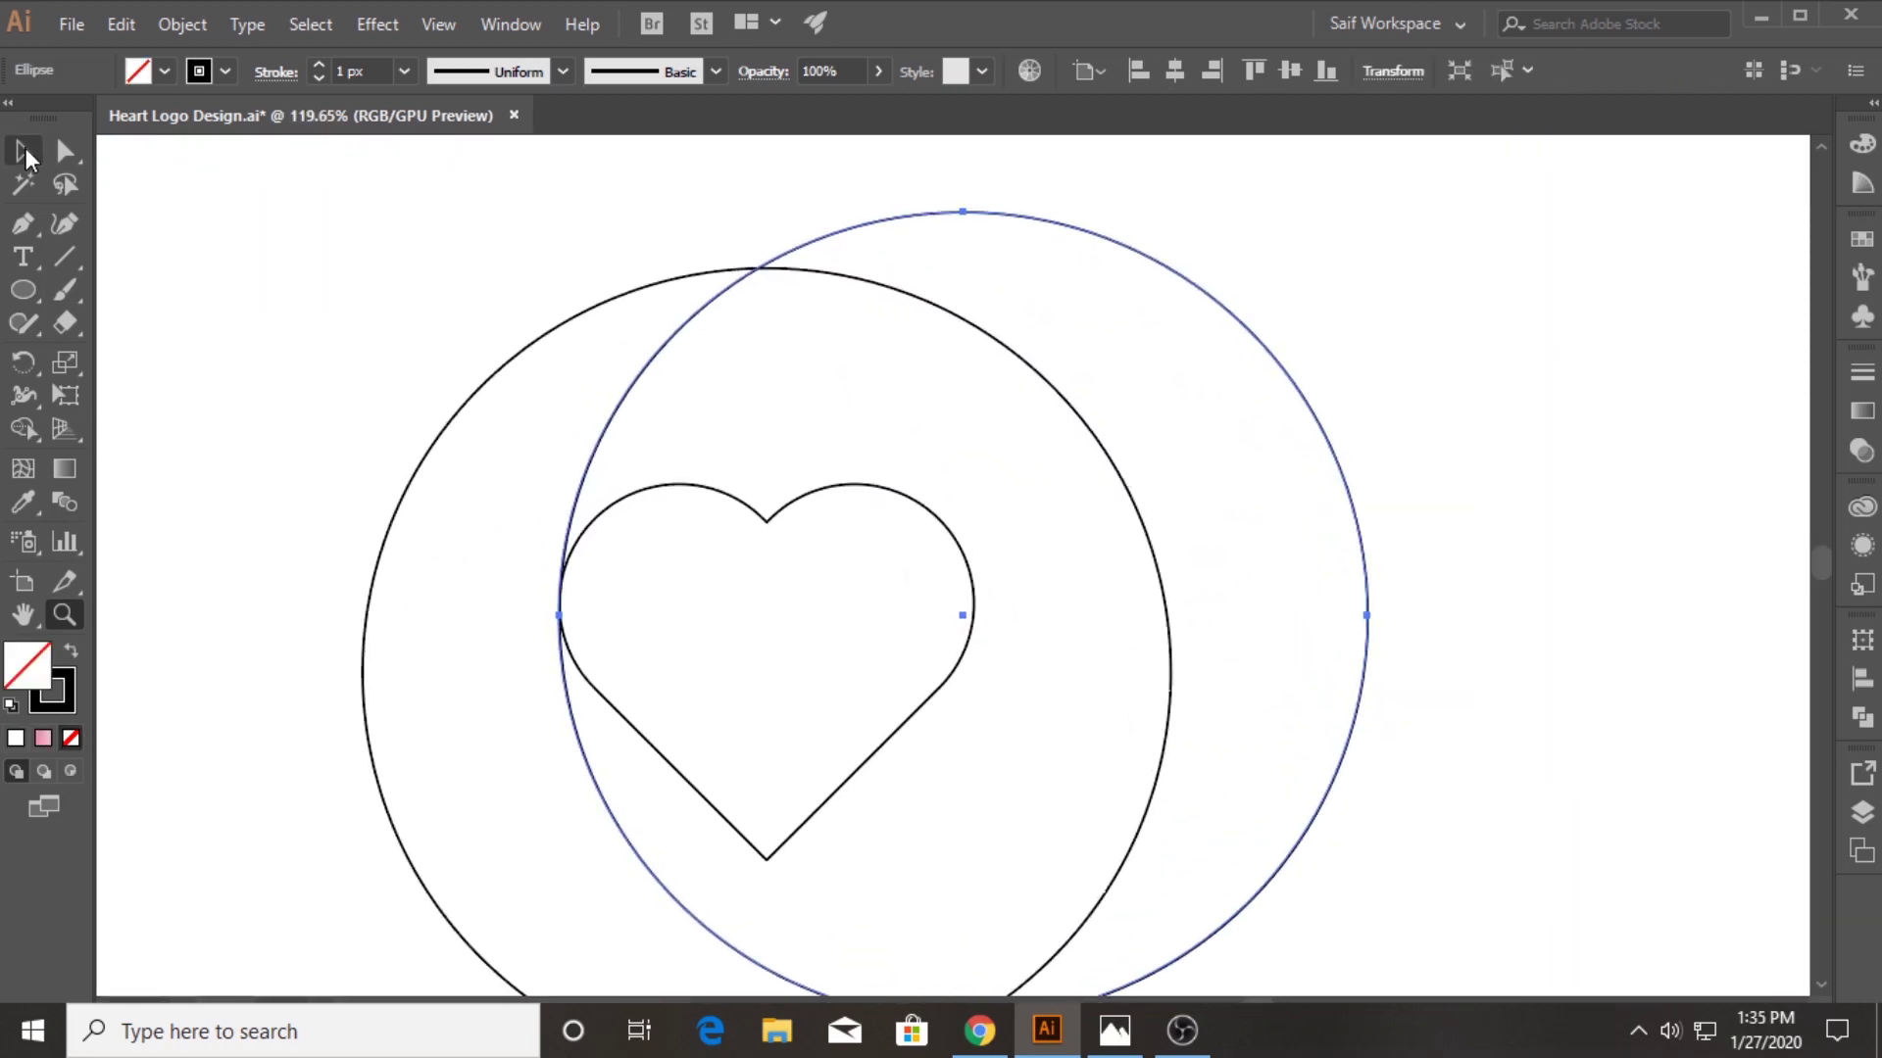
# Move a circle copy down until its top edge meets the heart's upper curve
pyautogui.click(24, 152)
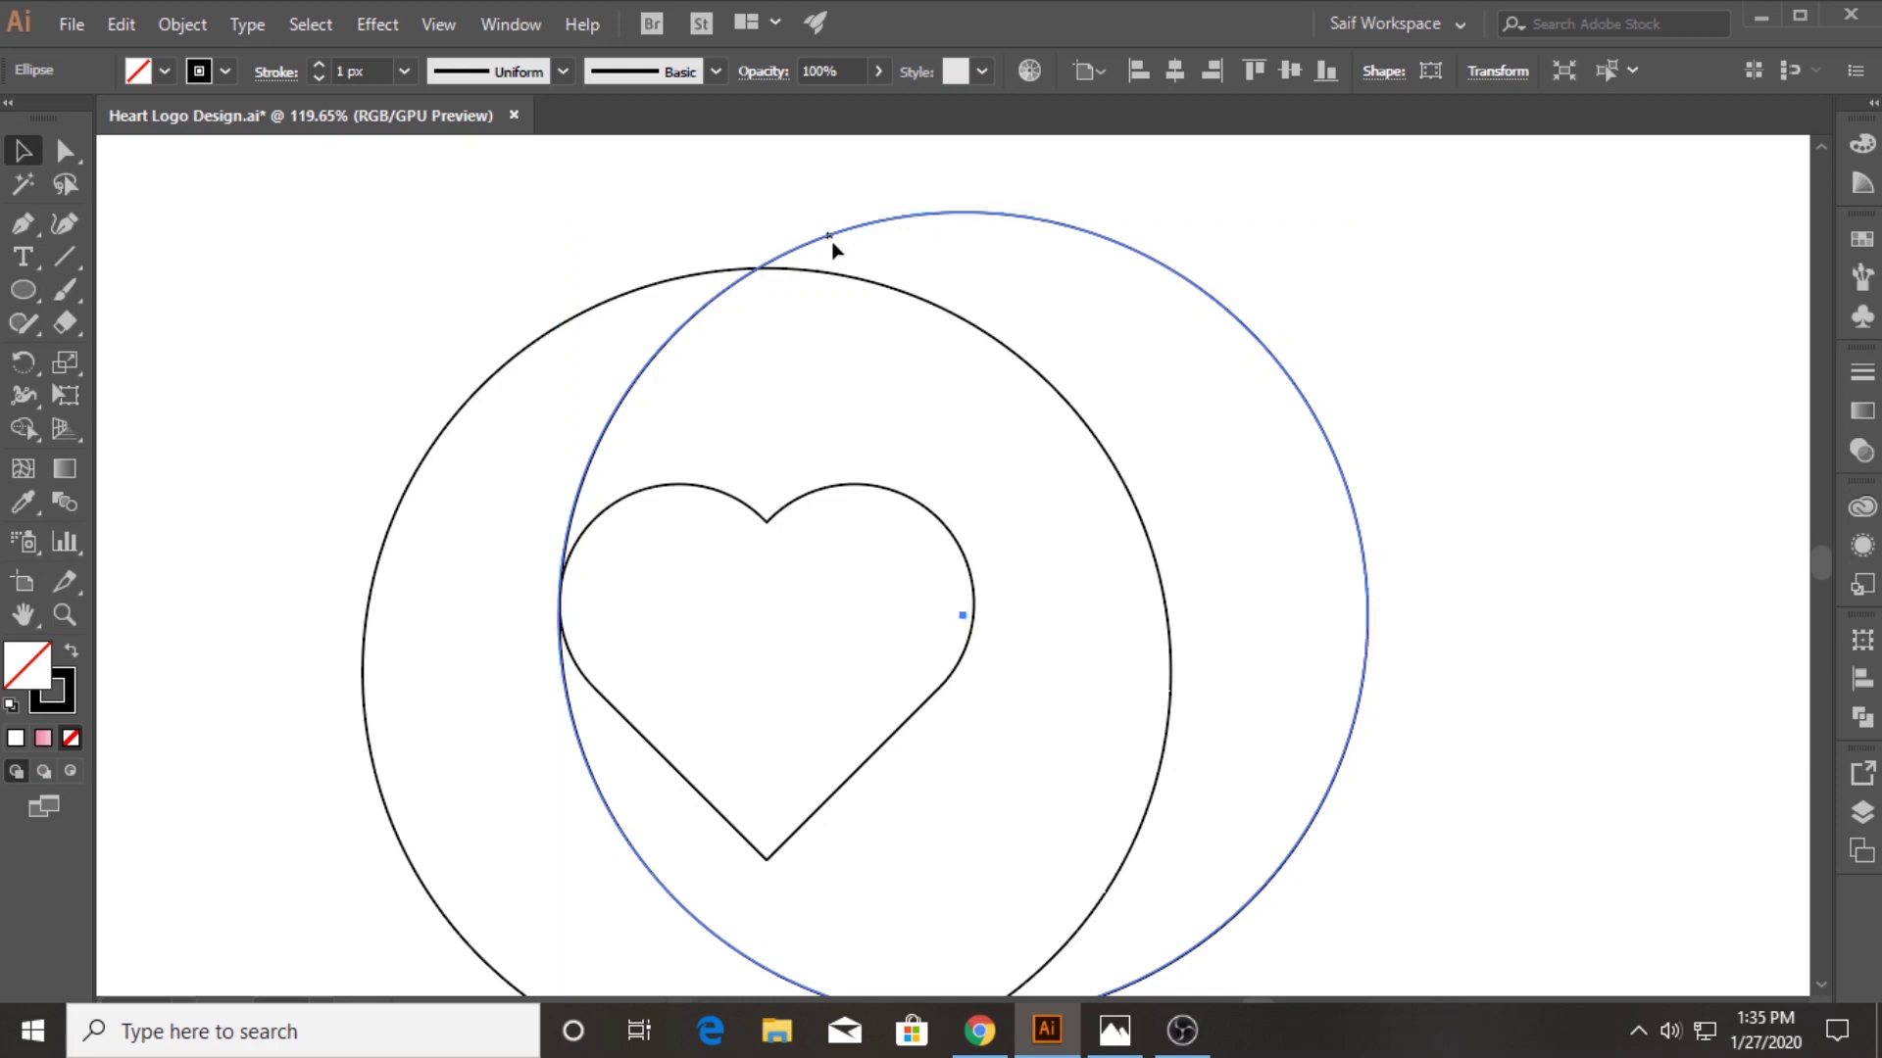
pyautogui.moveTo(828, 231); pyautogui.dragTo(805, 193)
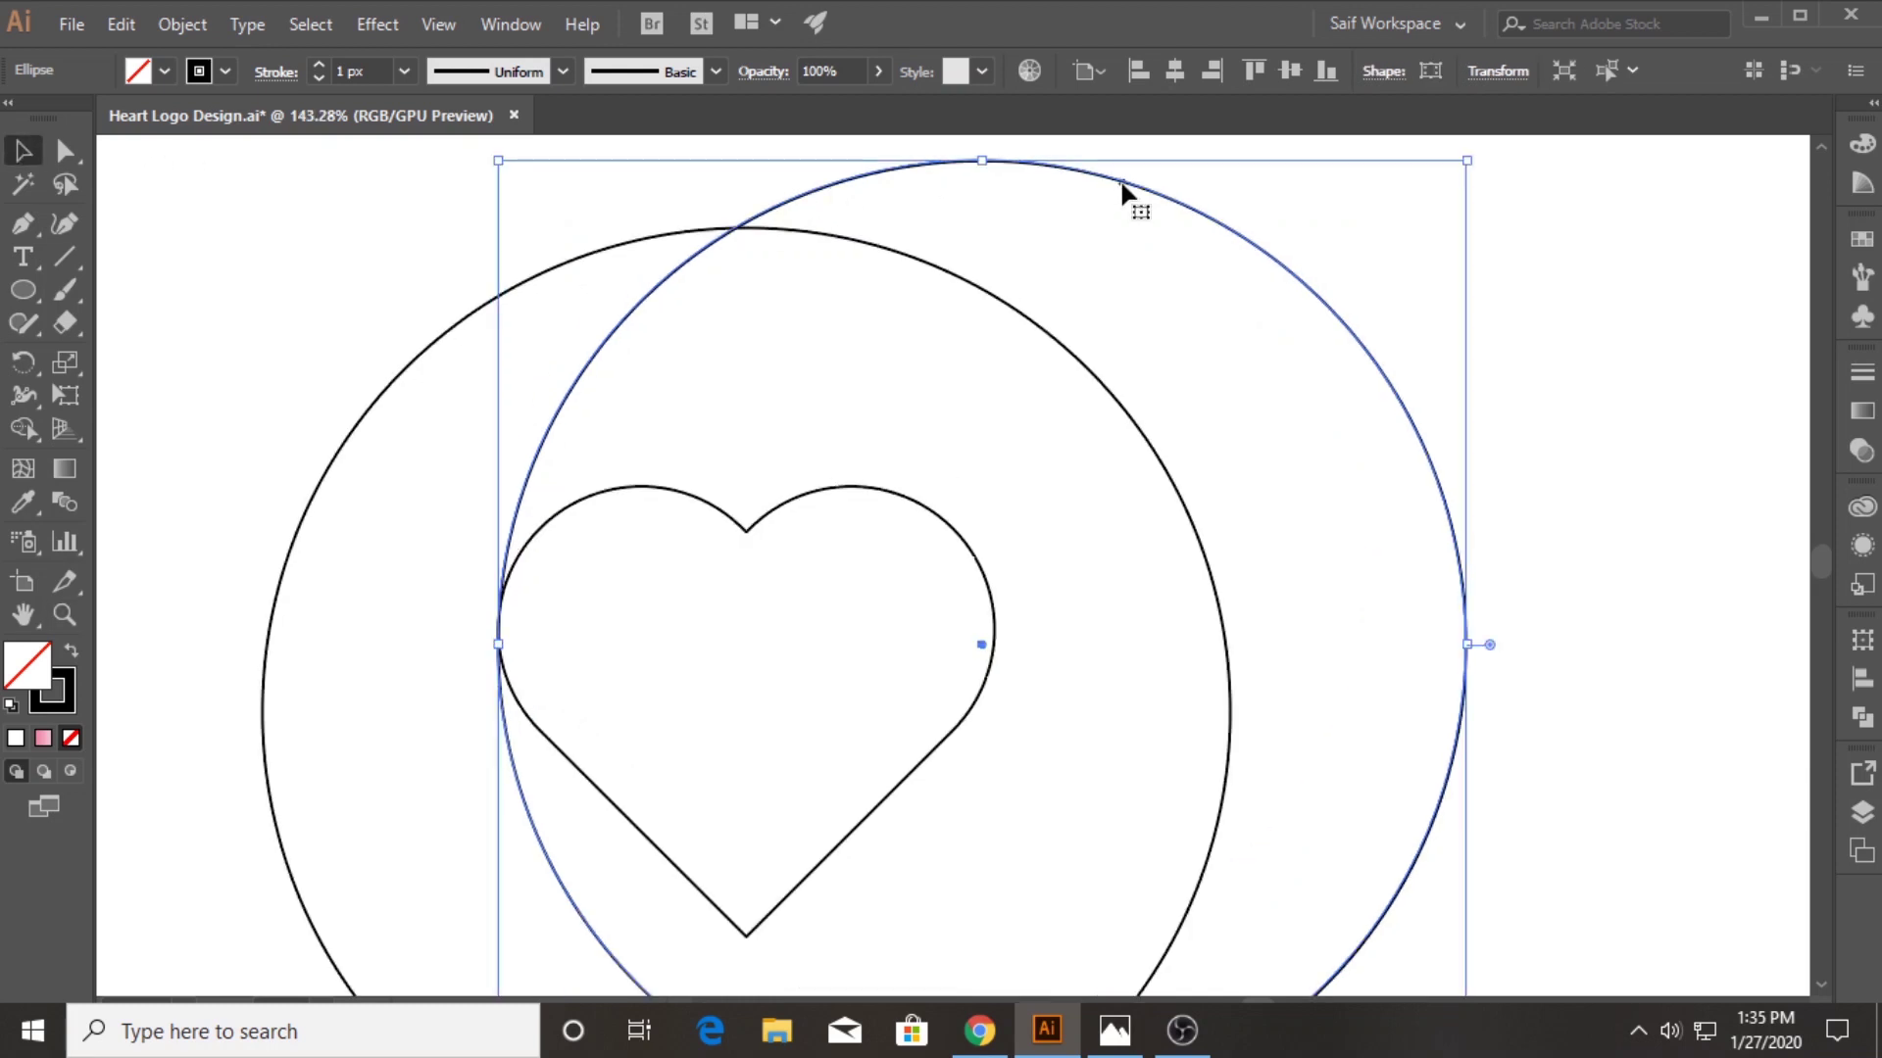
pyautogui.moveTo(1117, 186)
pyautogui.mouseDown()
pyautogui.moveTo(885, 495)
pyautogui.moveTo(900, 504)
pyautogui.mouseUp()
pyautogui.press('z')
pyautogui.moveTo(709, 455)
pyautogui.mouseDown()
pyautogui.moveTo(1161, 456)
pyautogui.moveTo(1088, 399)
pyautogui.moveTo(967, 504)
pyautogui.mouseUp()
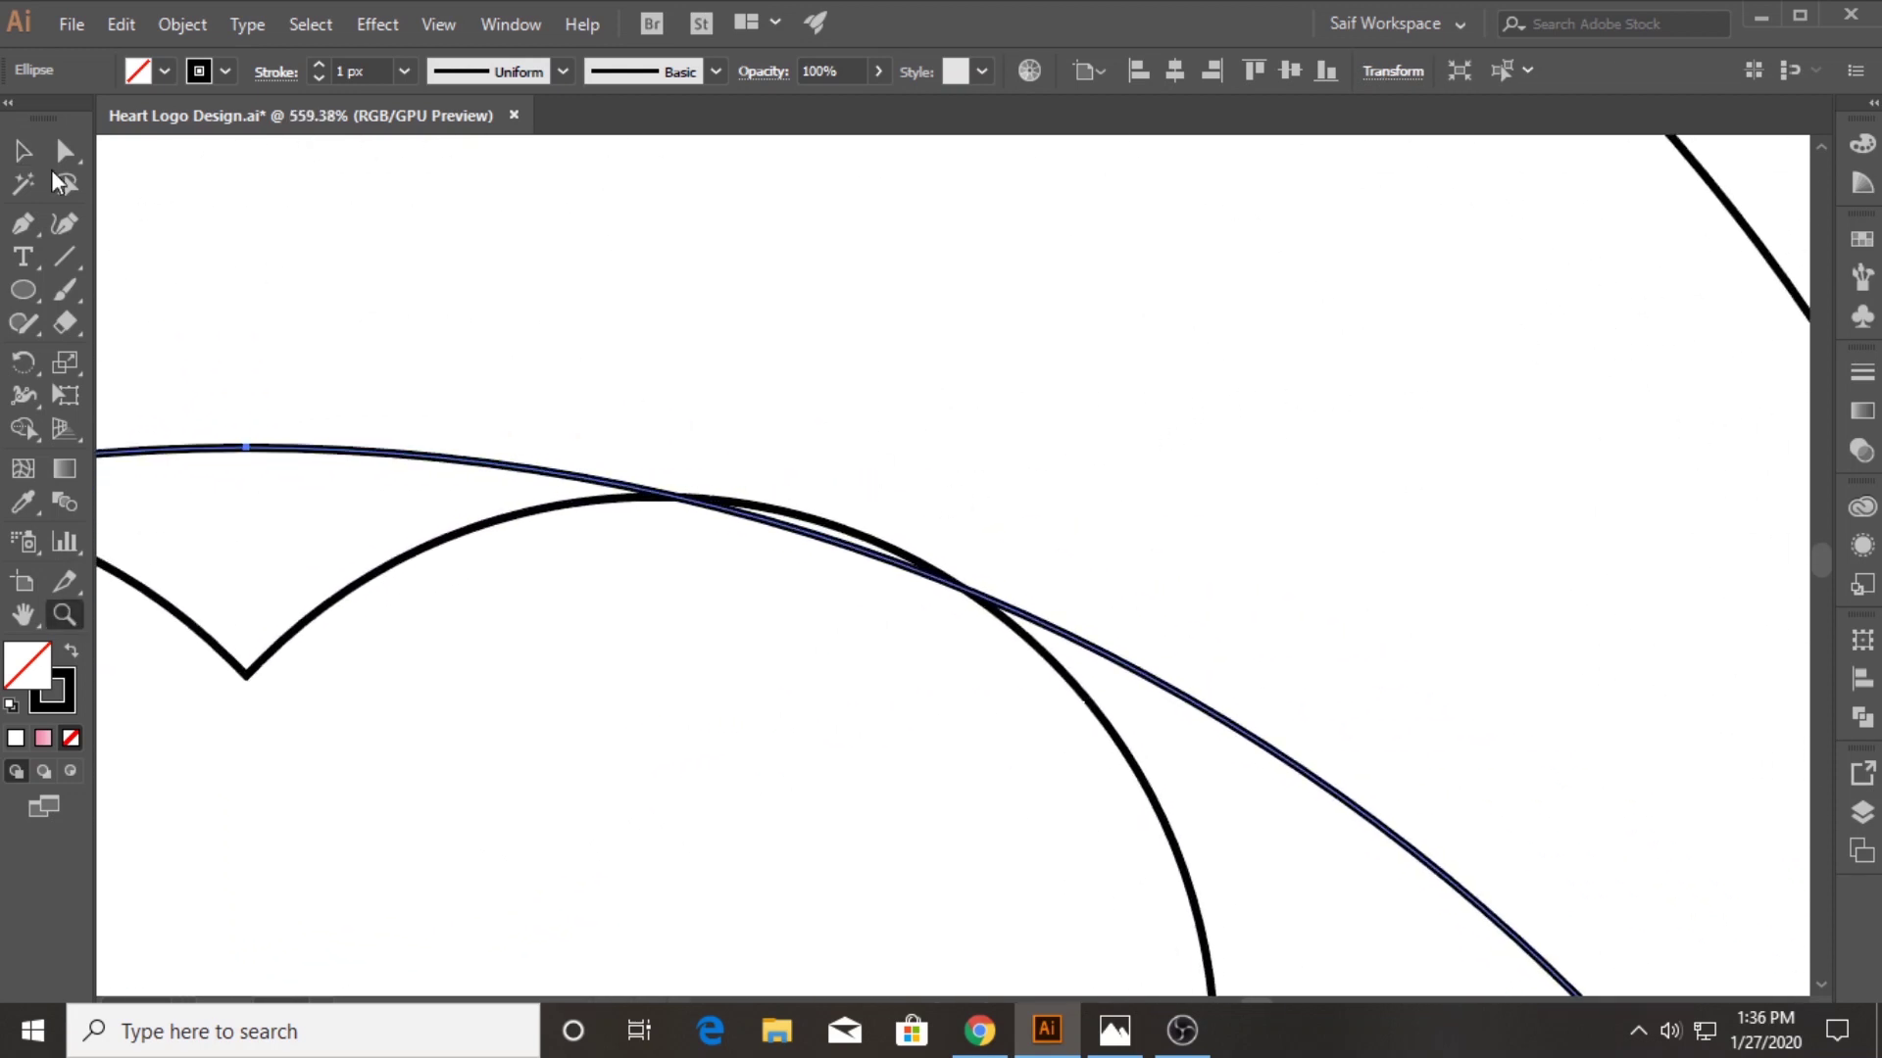
pyautogui.click(29, 154)
pyautogui.moveTo(785, 527); pyautogui.dragTo(824, 530)
pyautogui.press('z')
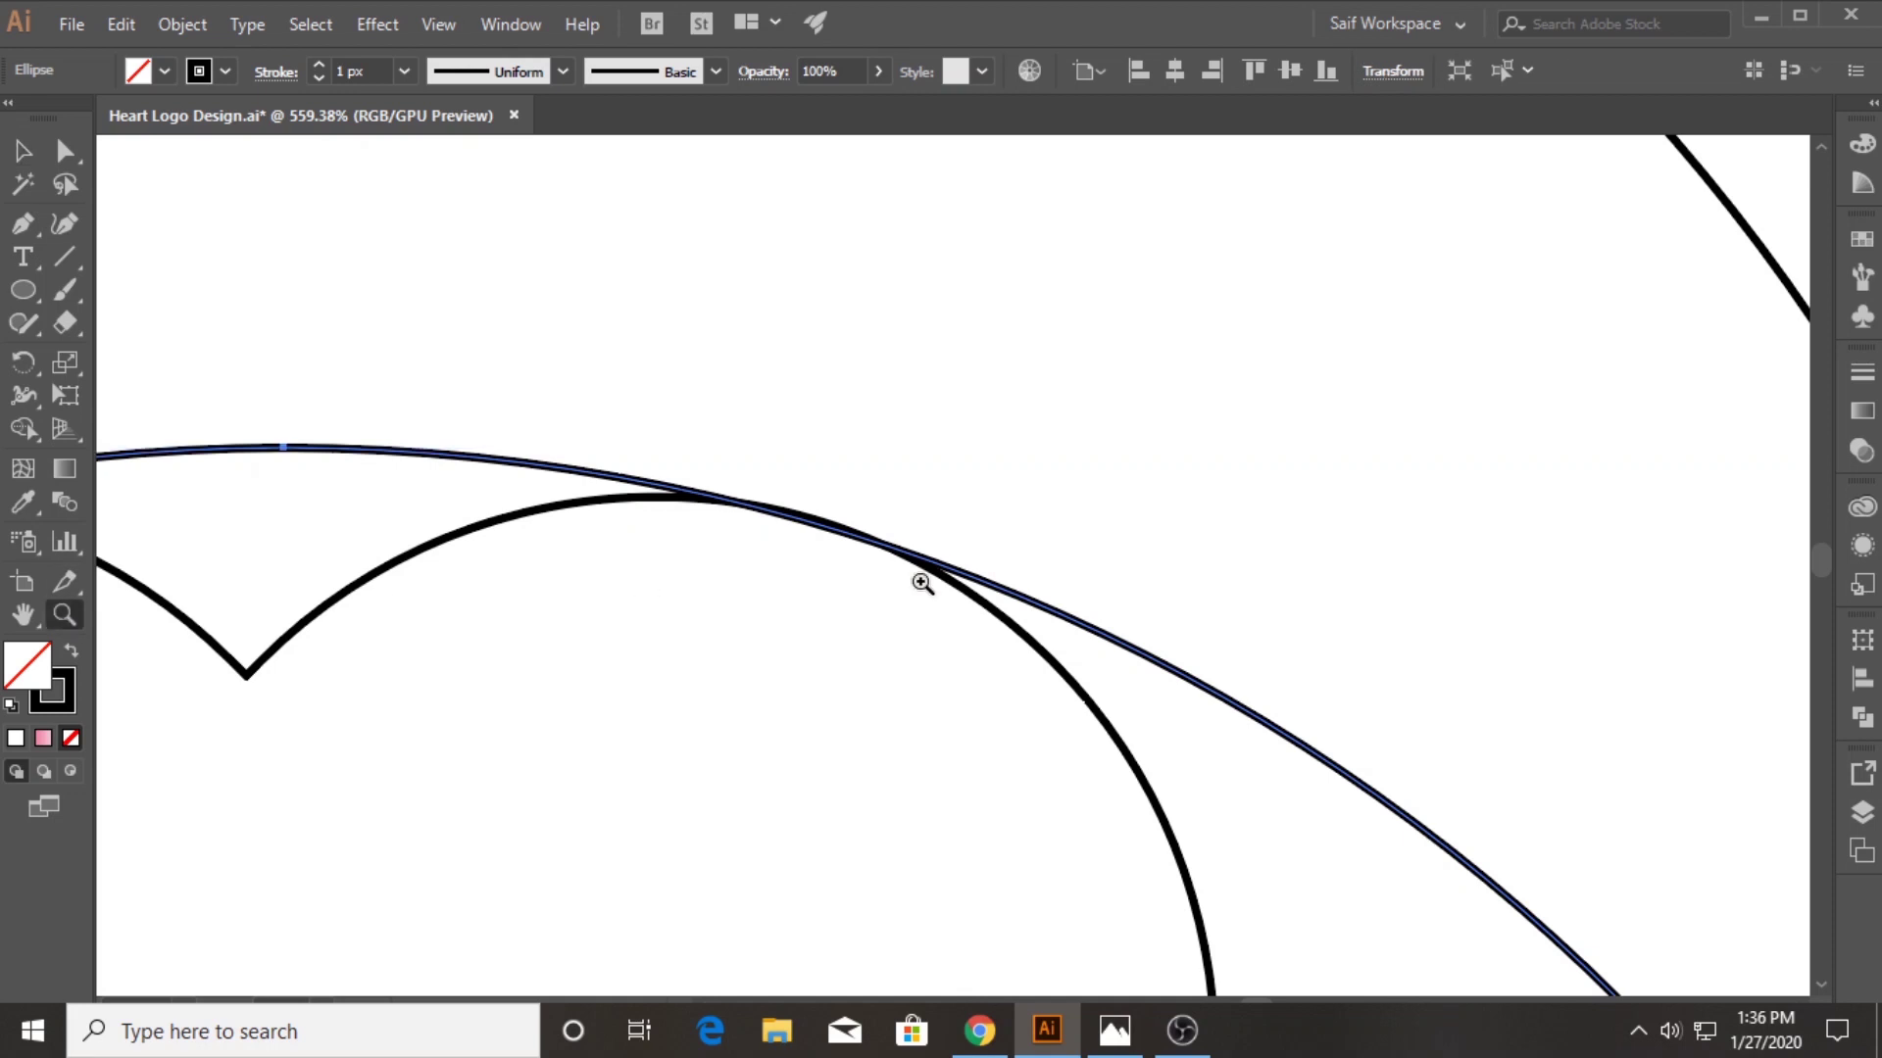
pyautogui.moveTo(915, 579); pyautogui.dragTo(315, 559)
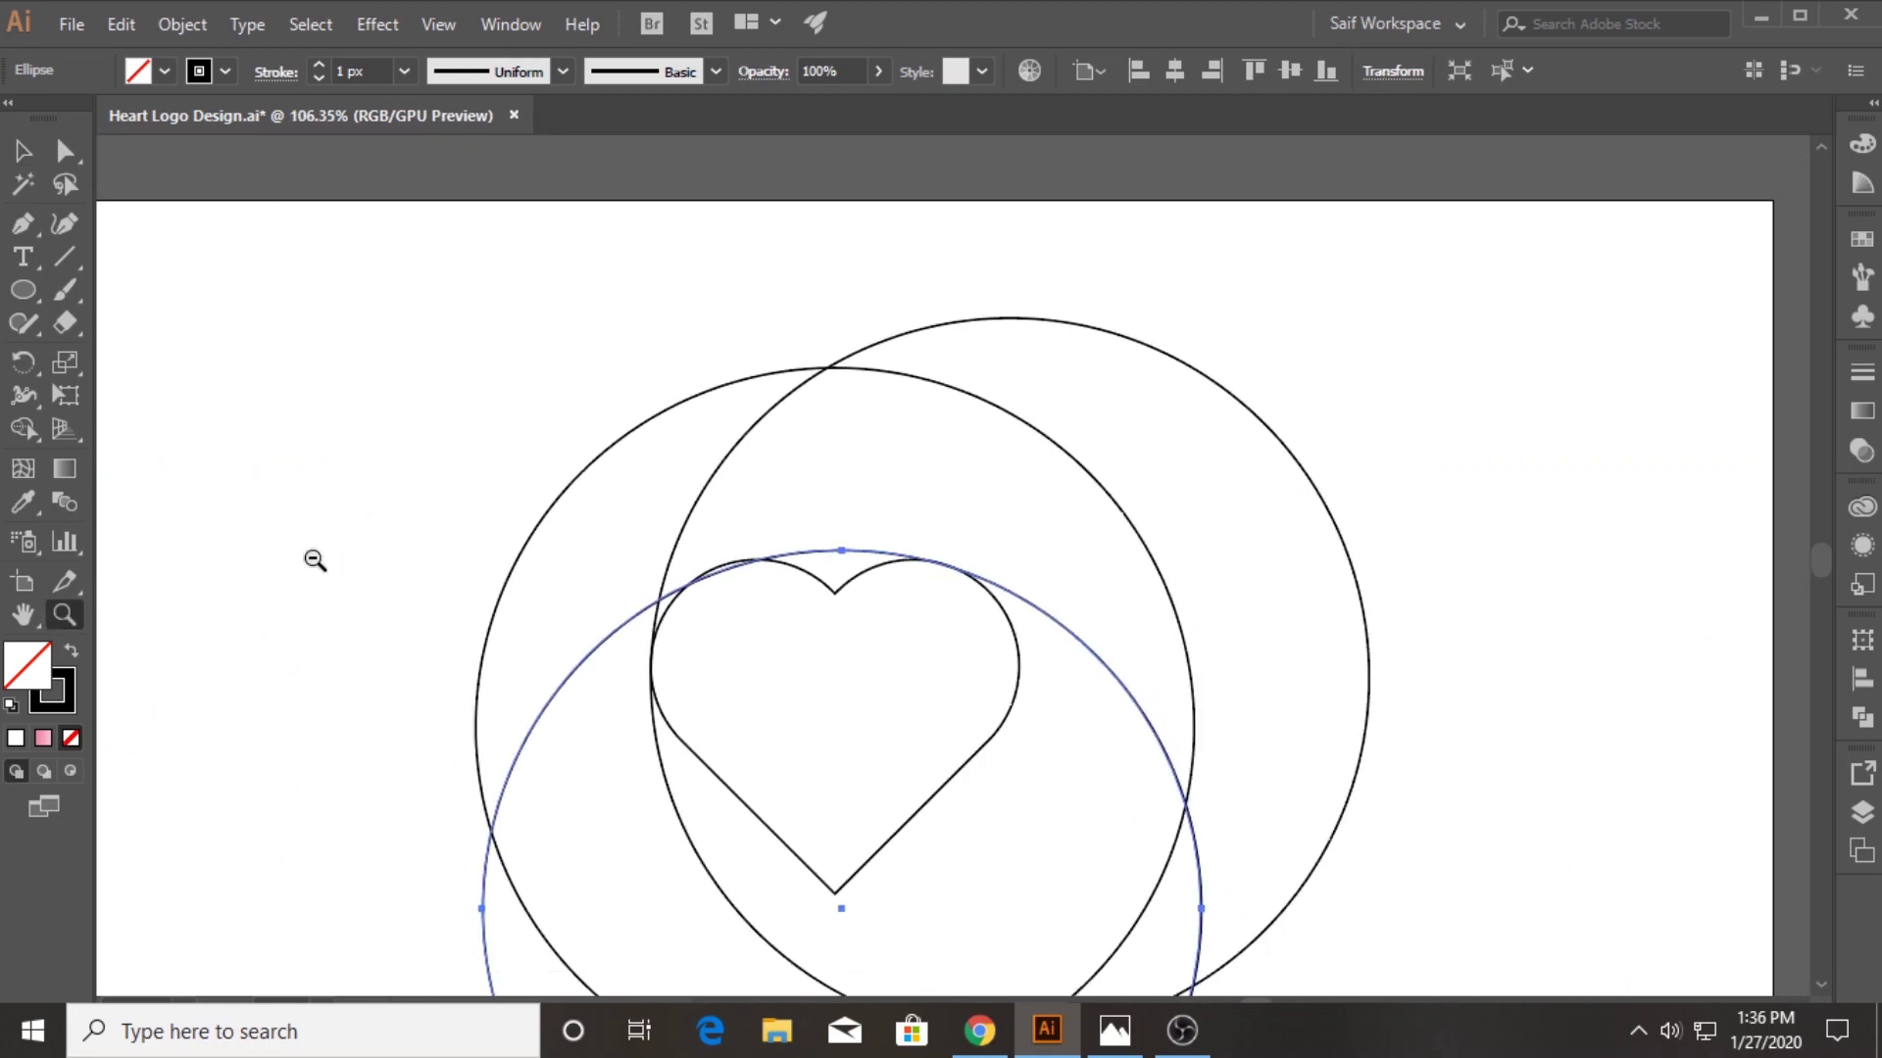
pyautogui.scroll(-1, 852, 774)
pyautogui.scroll(-1, 882, 747)
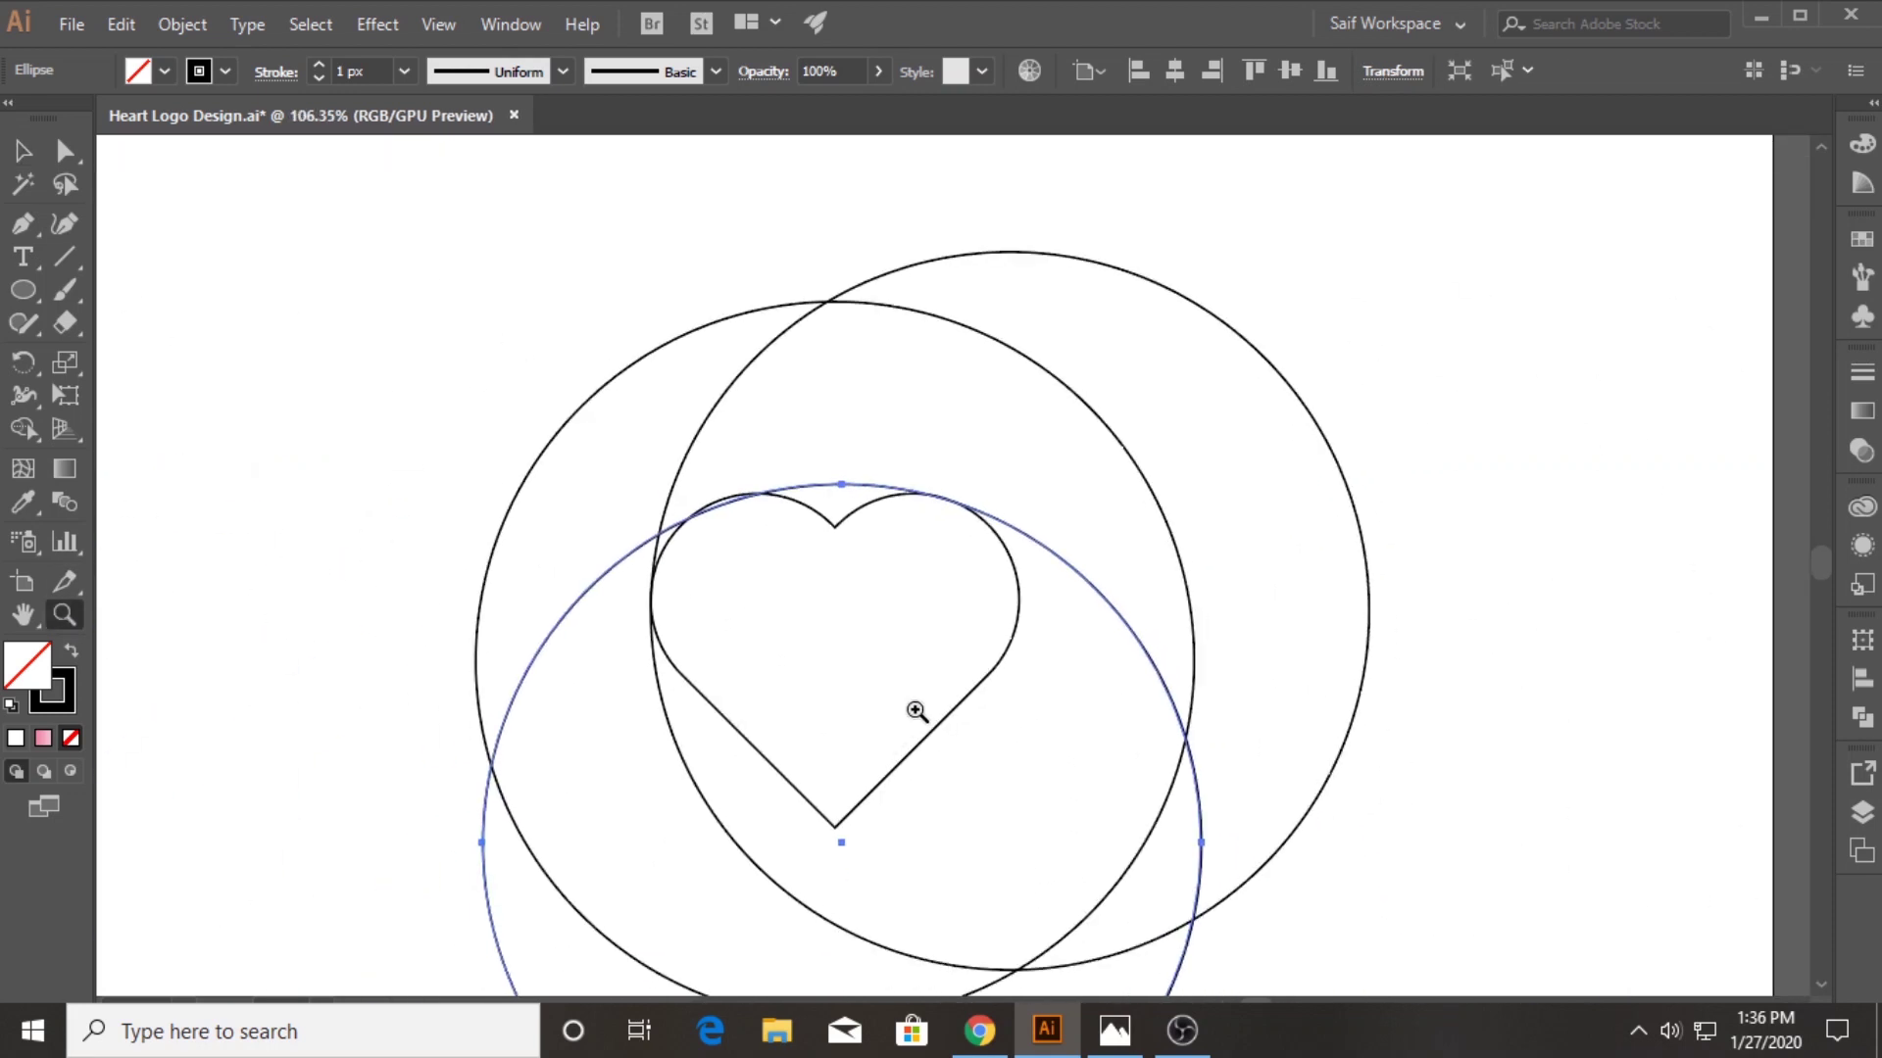
pyautogui.scroll(-1, 941, 696)
pyautogui.scroll(-1, 941, 696)
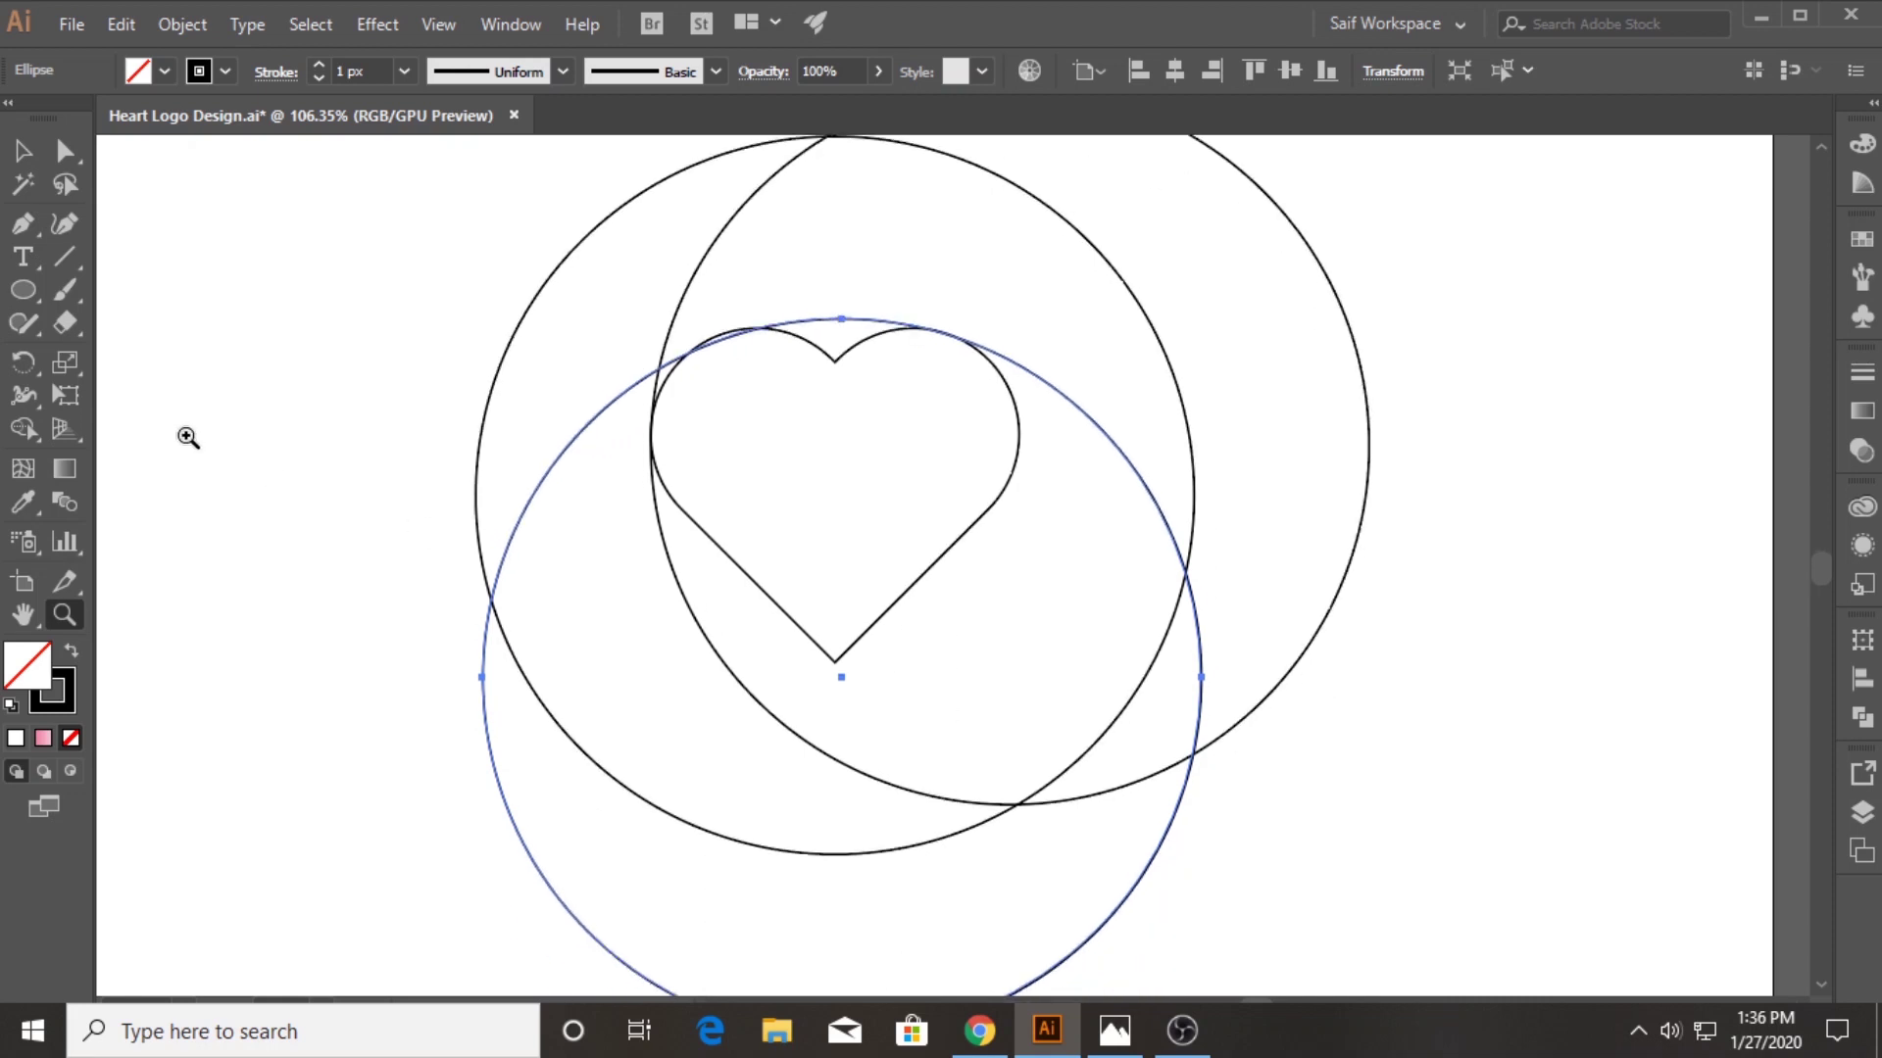
pyautogui.click(23, 150)
pyautogui.scroll(-1, 1308, 907)
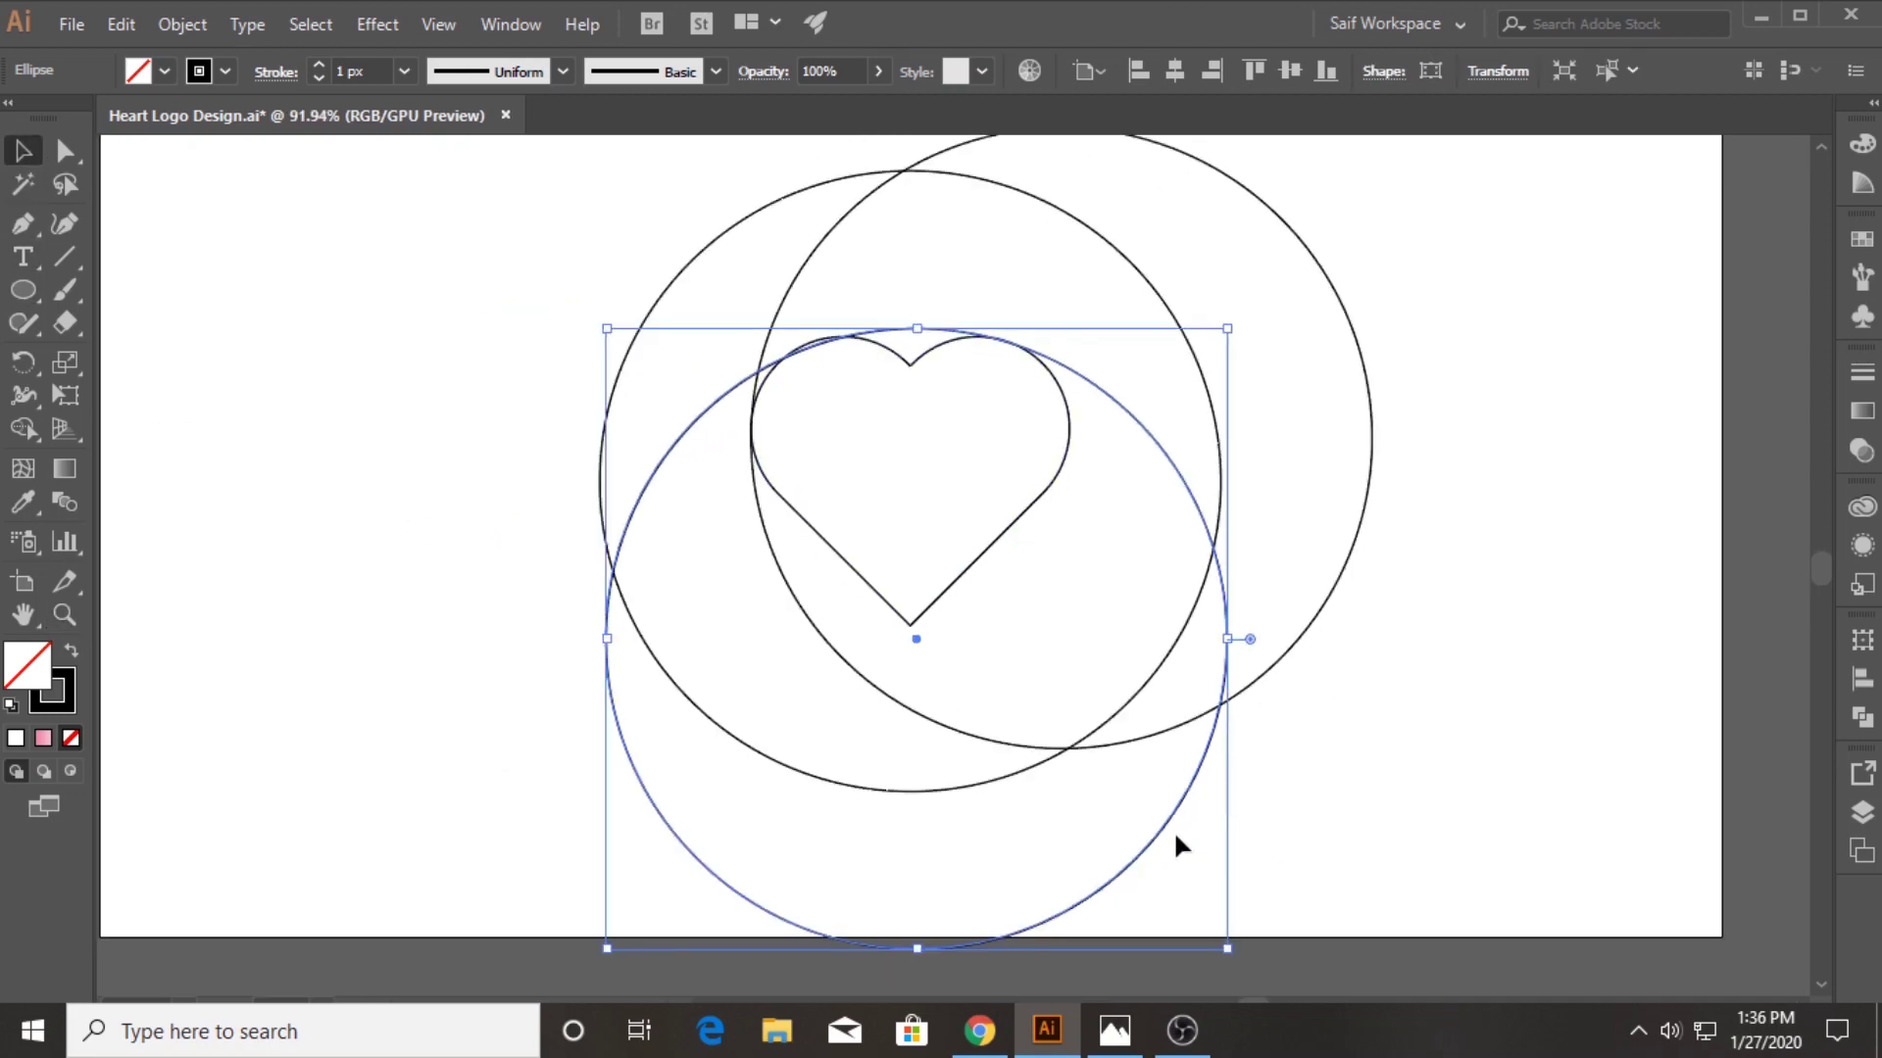
# Place a fourth circle copy at upper left, its edge aligned to the heart's bottom point
pyautogui.moveTo(1166, 821)
pyautogui.mouseDown()
pyautogui.moveTo(952, 586)
pyautogui.moveTo(933, 601)
pyautogui.moveTo(1755, 601)
pyautogui.mouseUp()
pyautogui.click(64, 614)
pyautogui.click(22, 152)
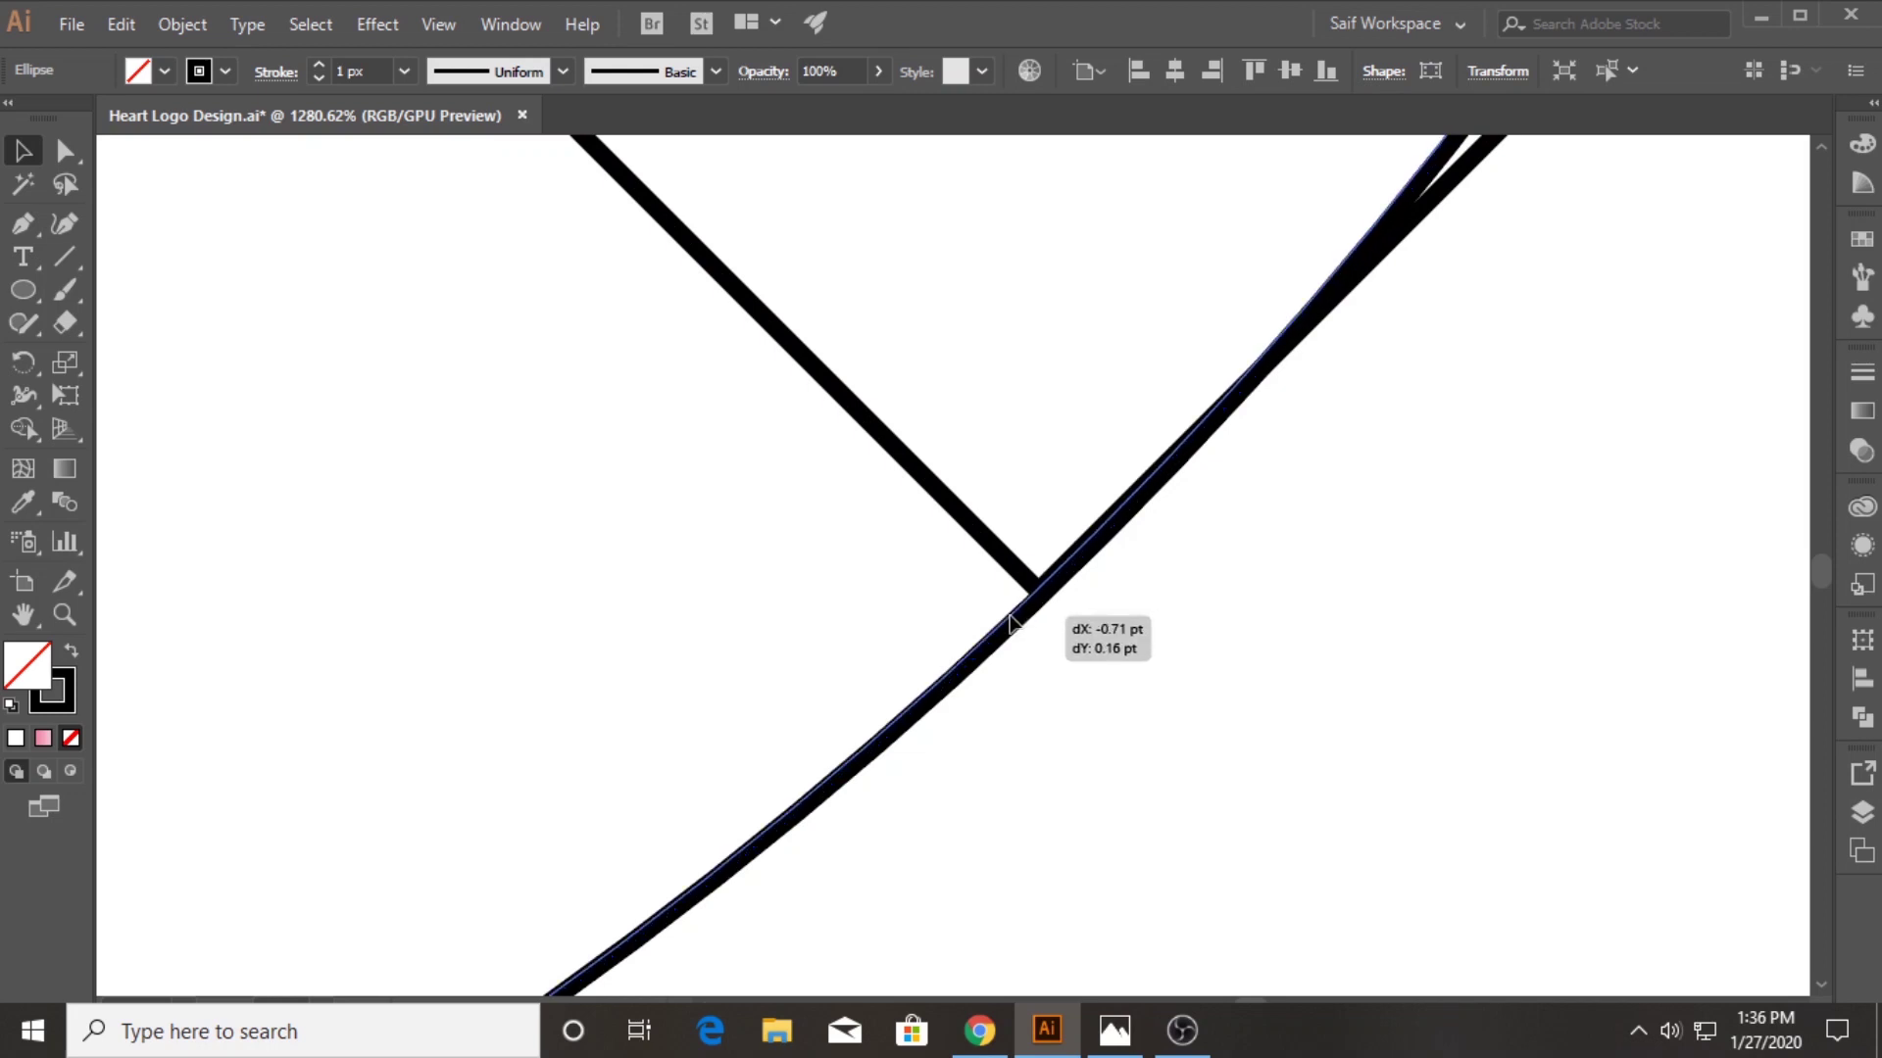
pyautogui.moveTo(1020, 620); pyautogui.dragTo(1031, 621)
pyautogui.keyDown('shift'); pyautogui.click(1031, 588); pyautogui.keyUp('shift')
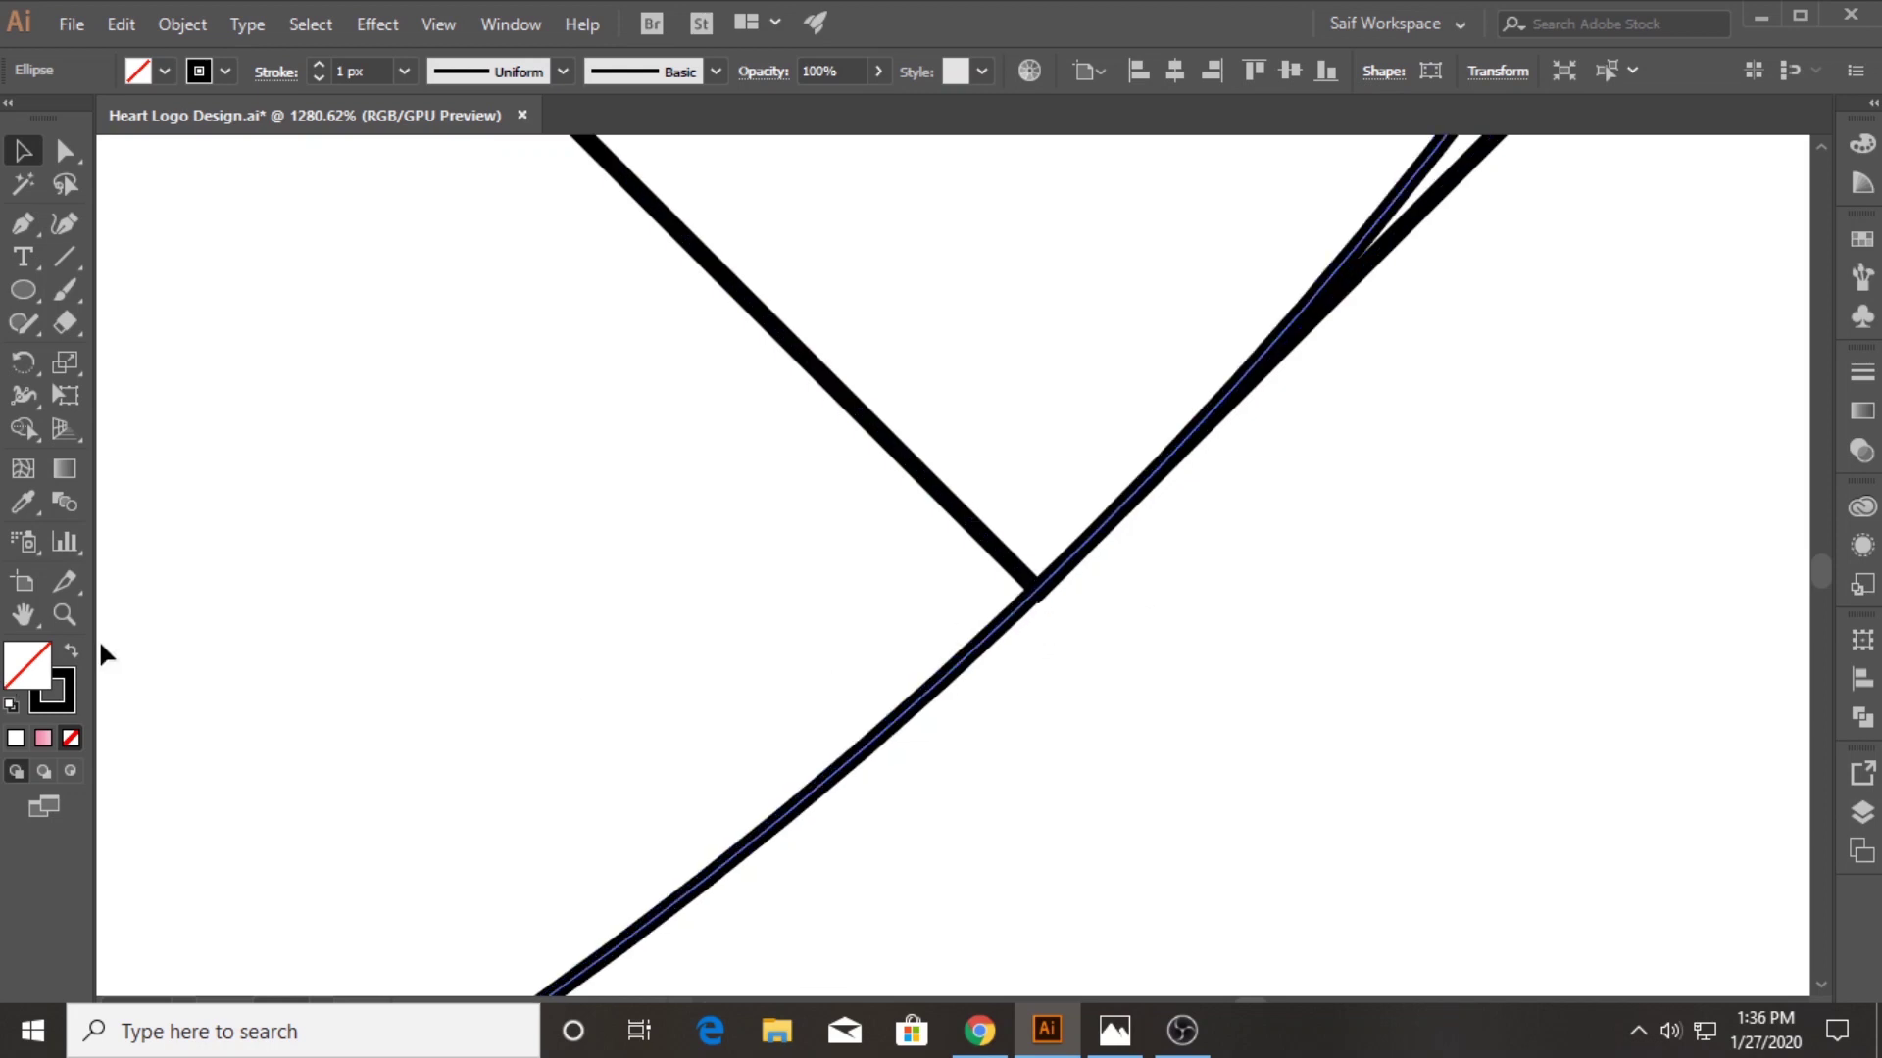
# Zoom back out and select all four circles and the heart together
pyautogui.click(65, 614)
pyautogui.scroll(-3, 652, 617)
pyautogui.scroll(-3, 1144, 568)
pyautogui.scroll(-3, 916, 574)
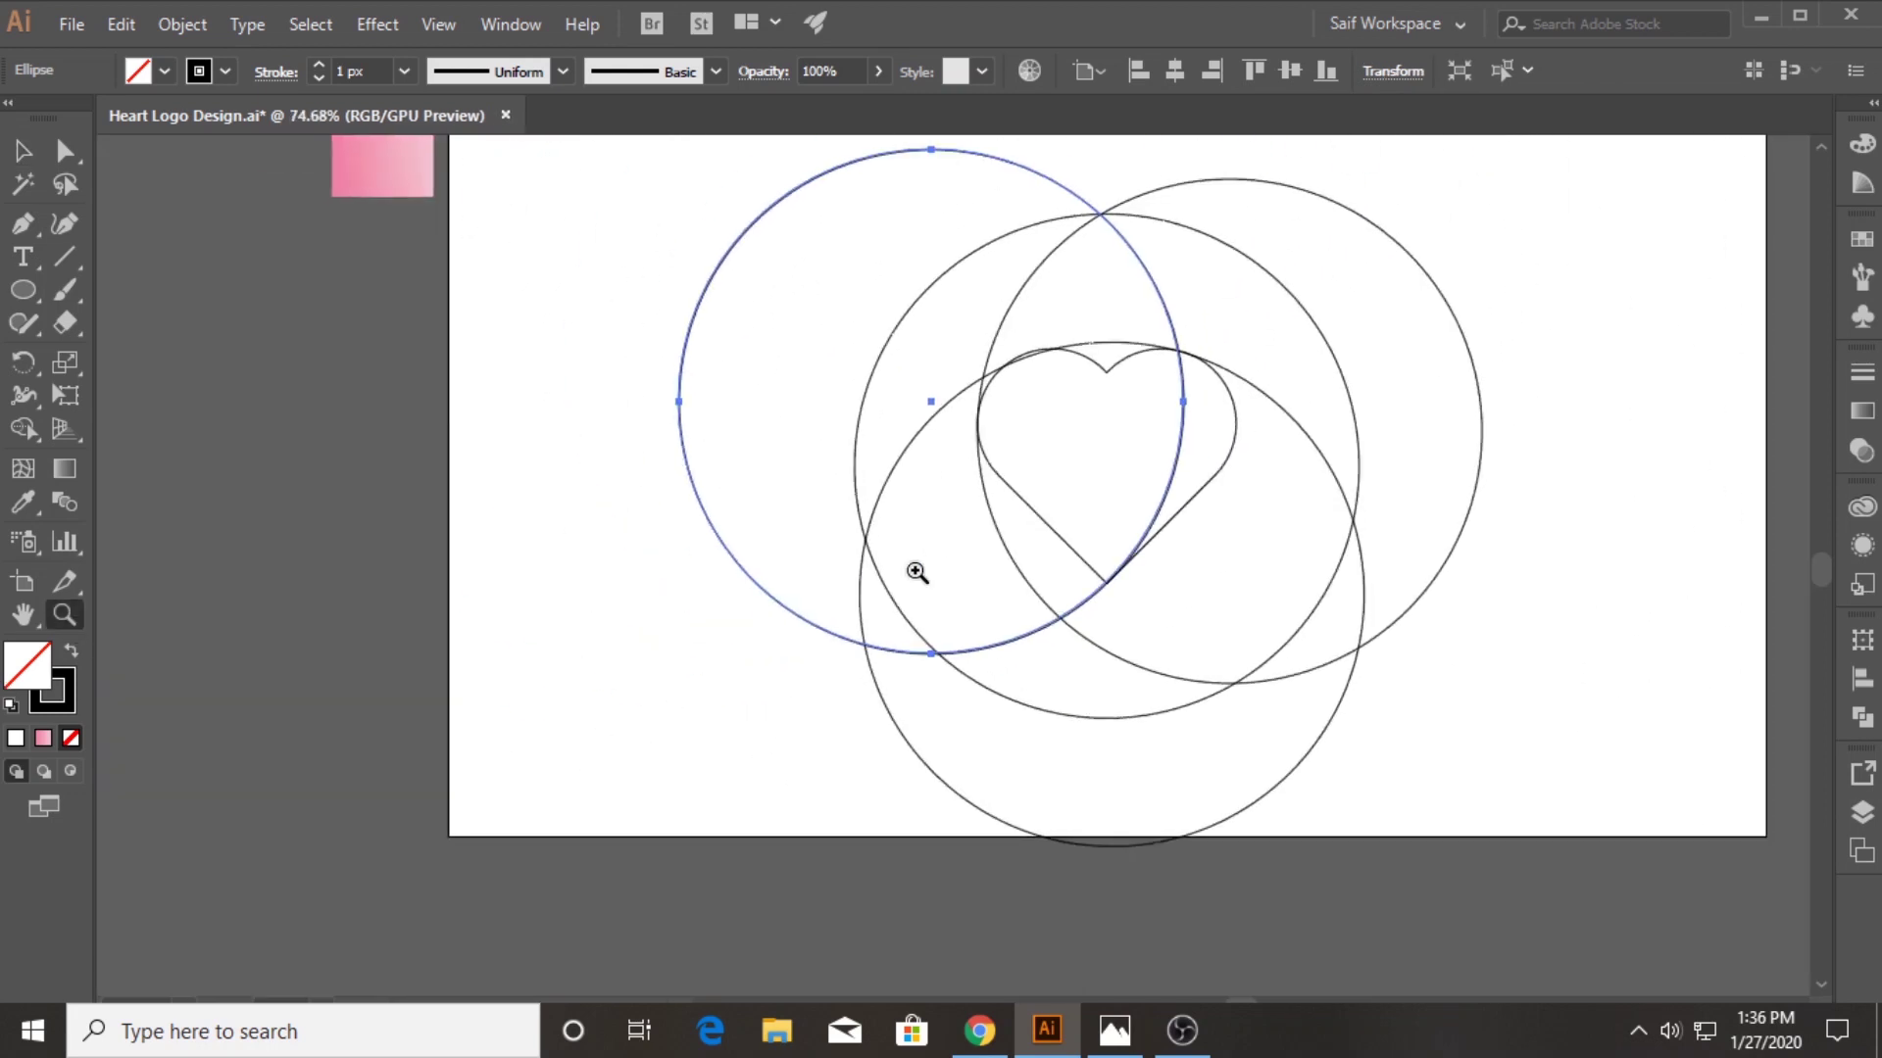
pyautogui.moveTo(1134, 513); pyautogui.dragTo(920, 563)
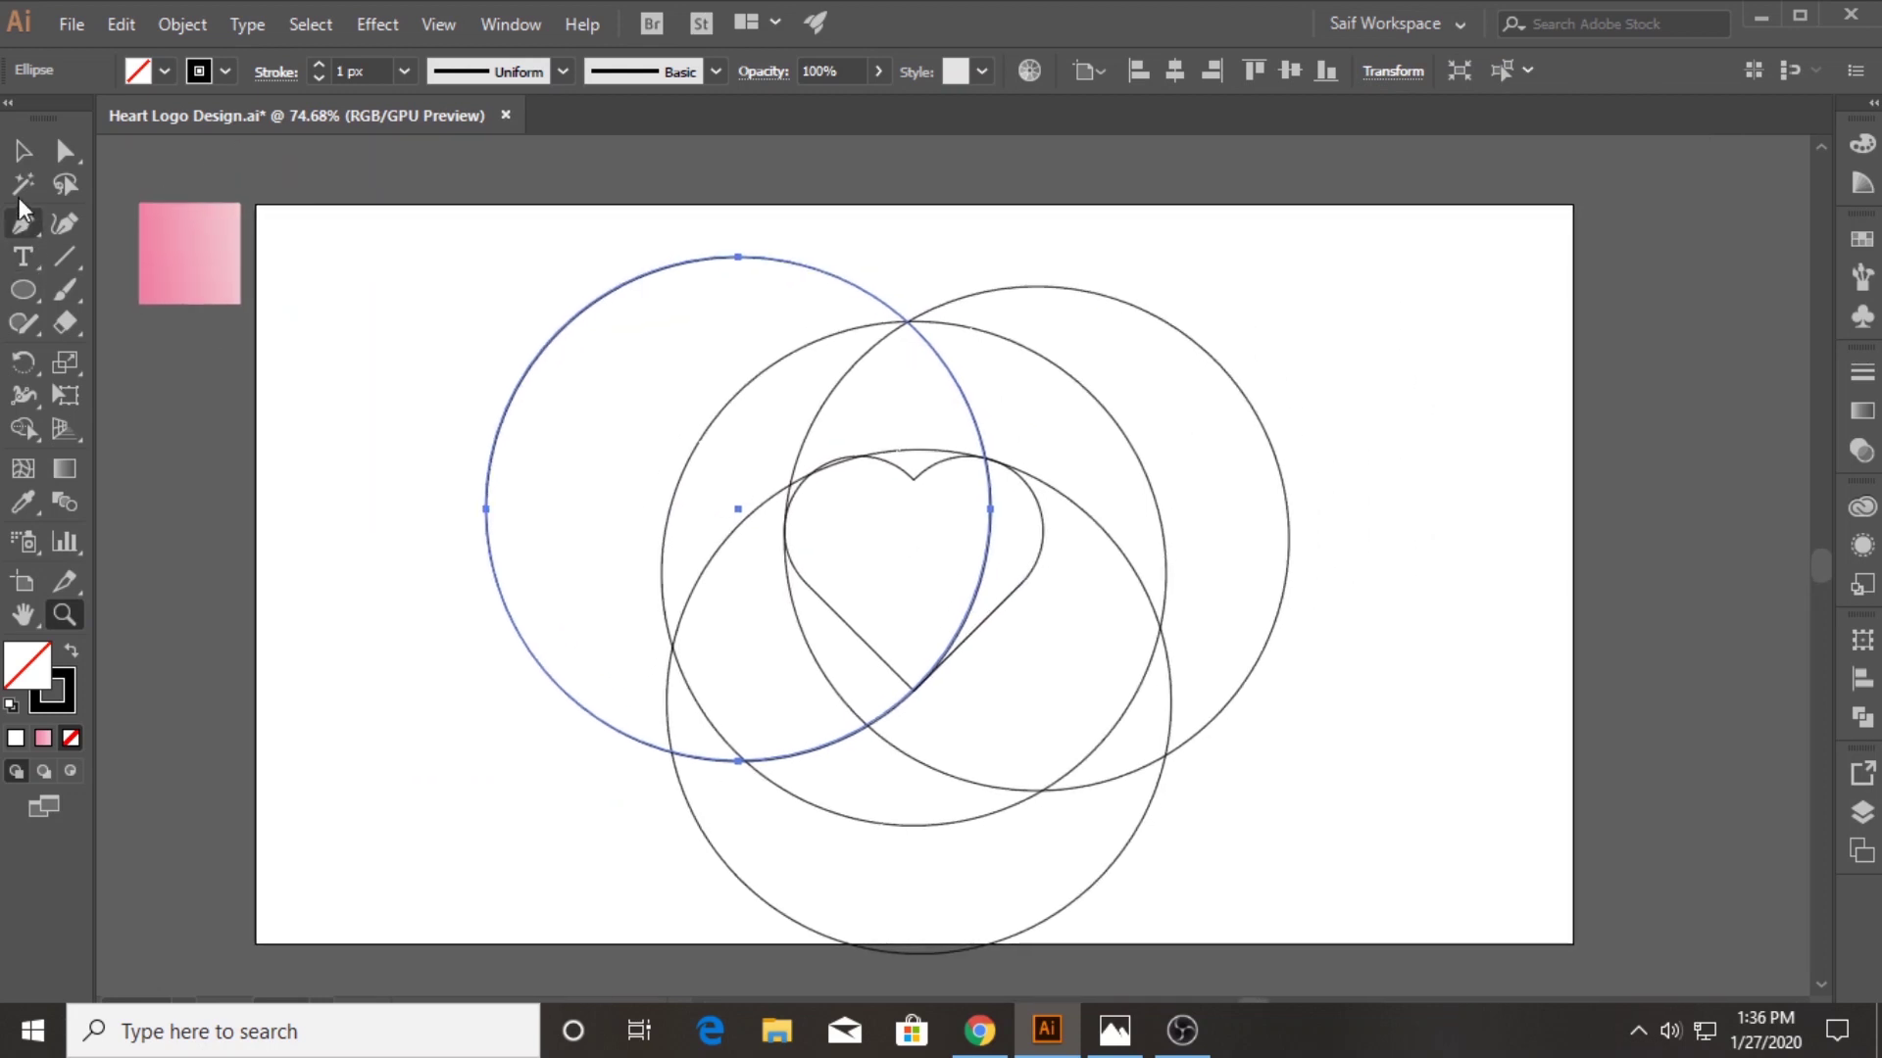
pyautogui.click(23, 152)
pyautogui.moveTo(431, 263); pyautogui.dragTo(1332, 860)
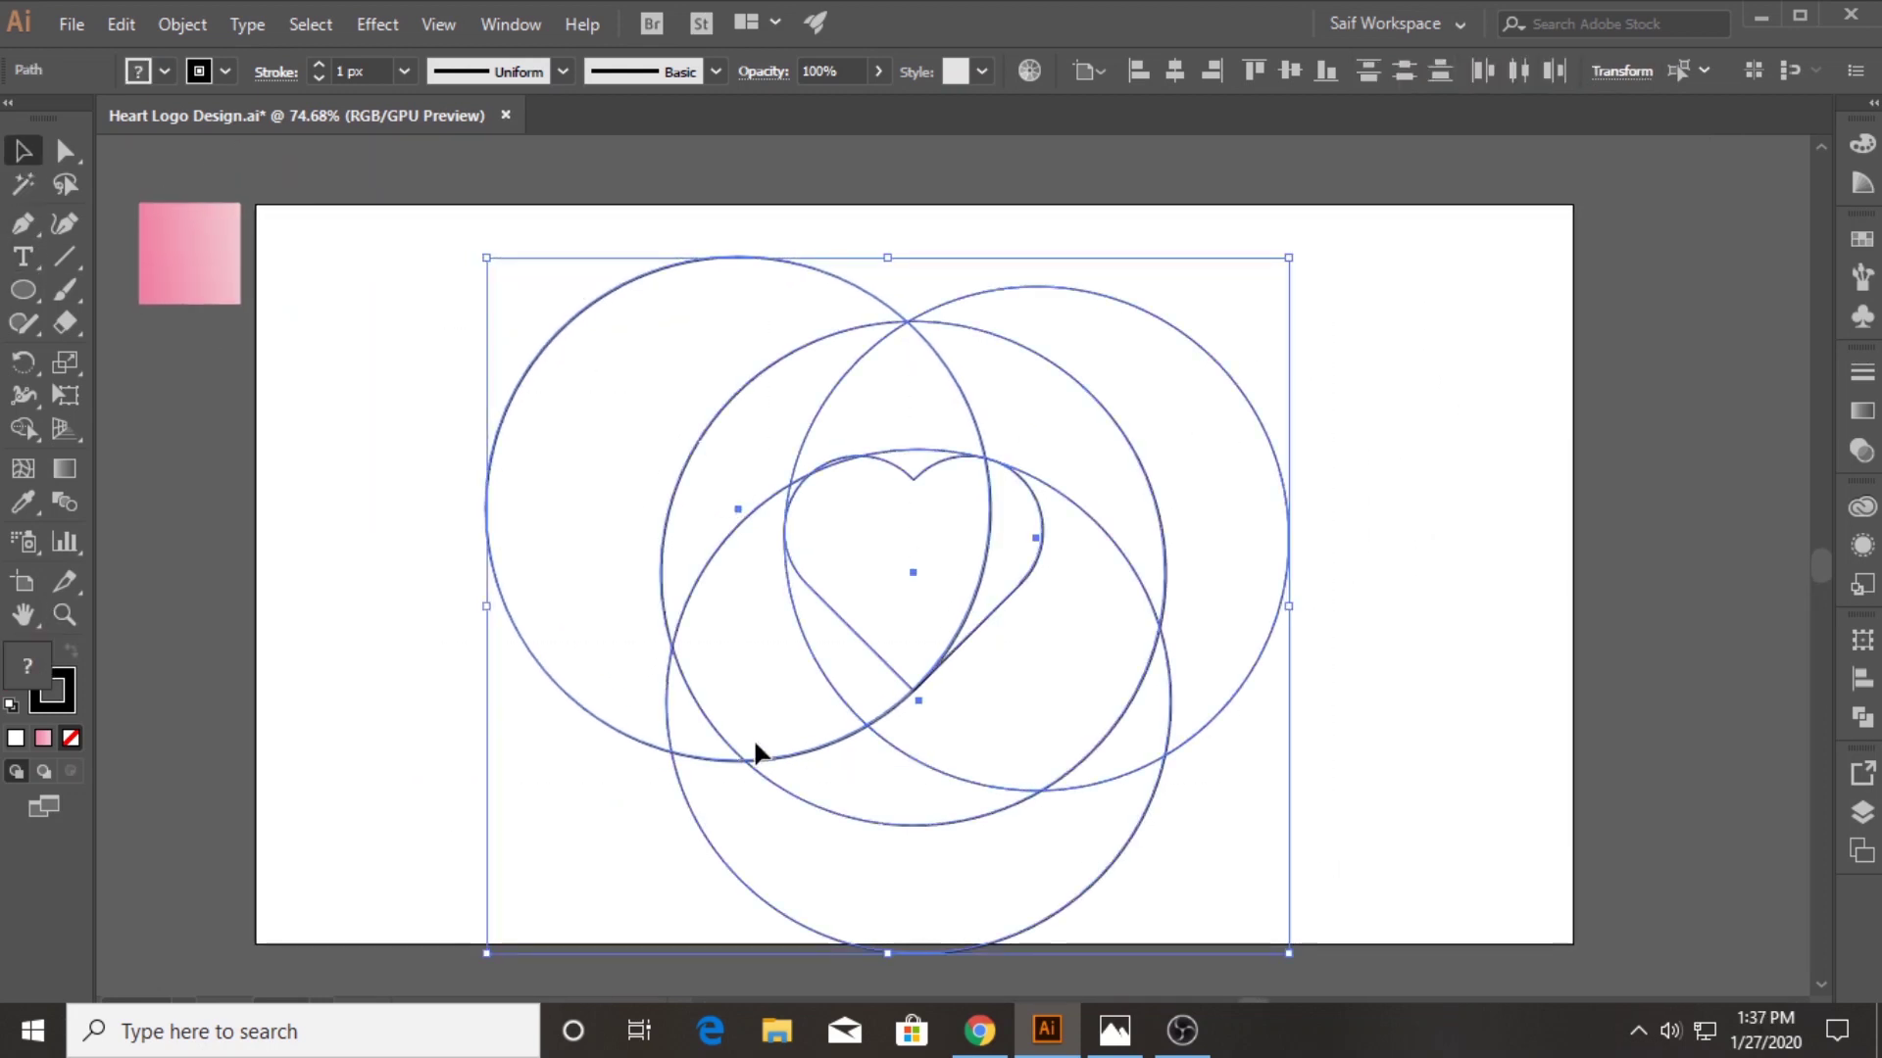
pyautogui.click(30, 428)
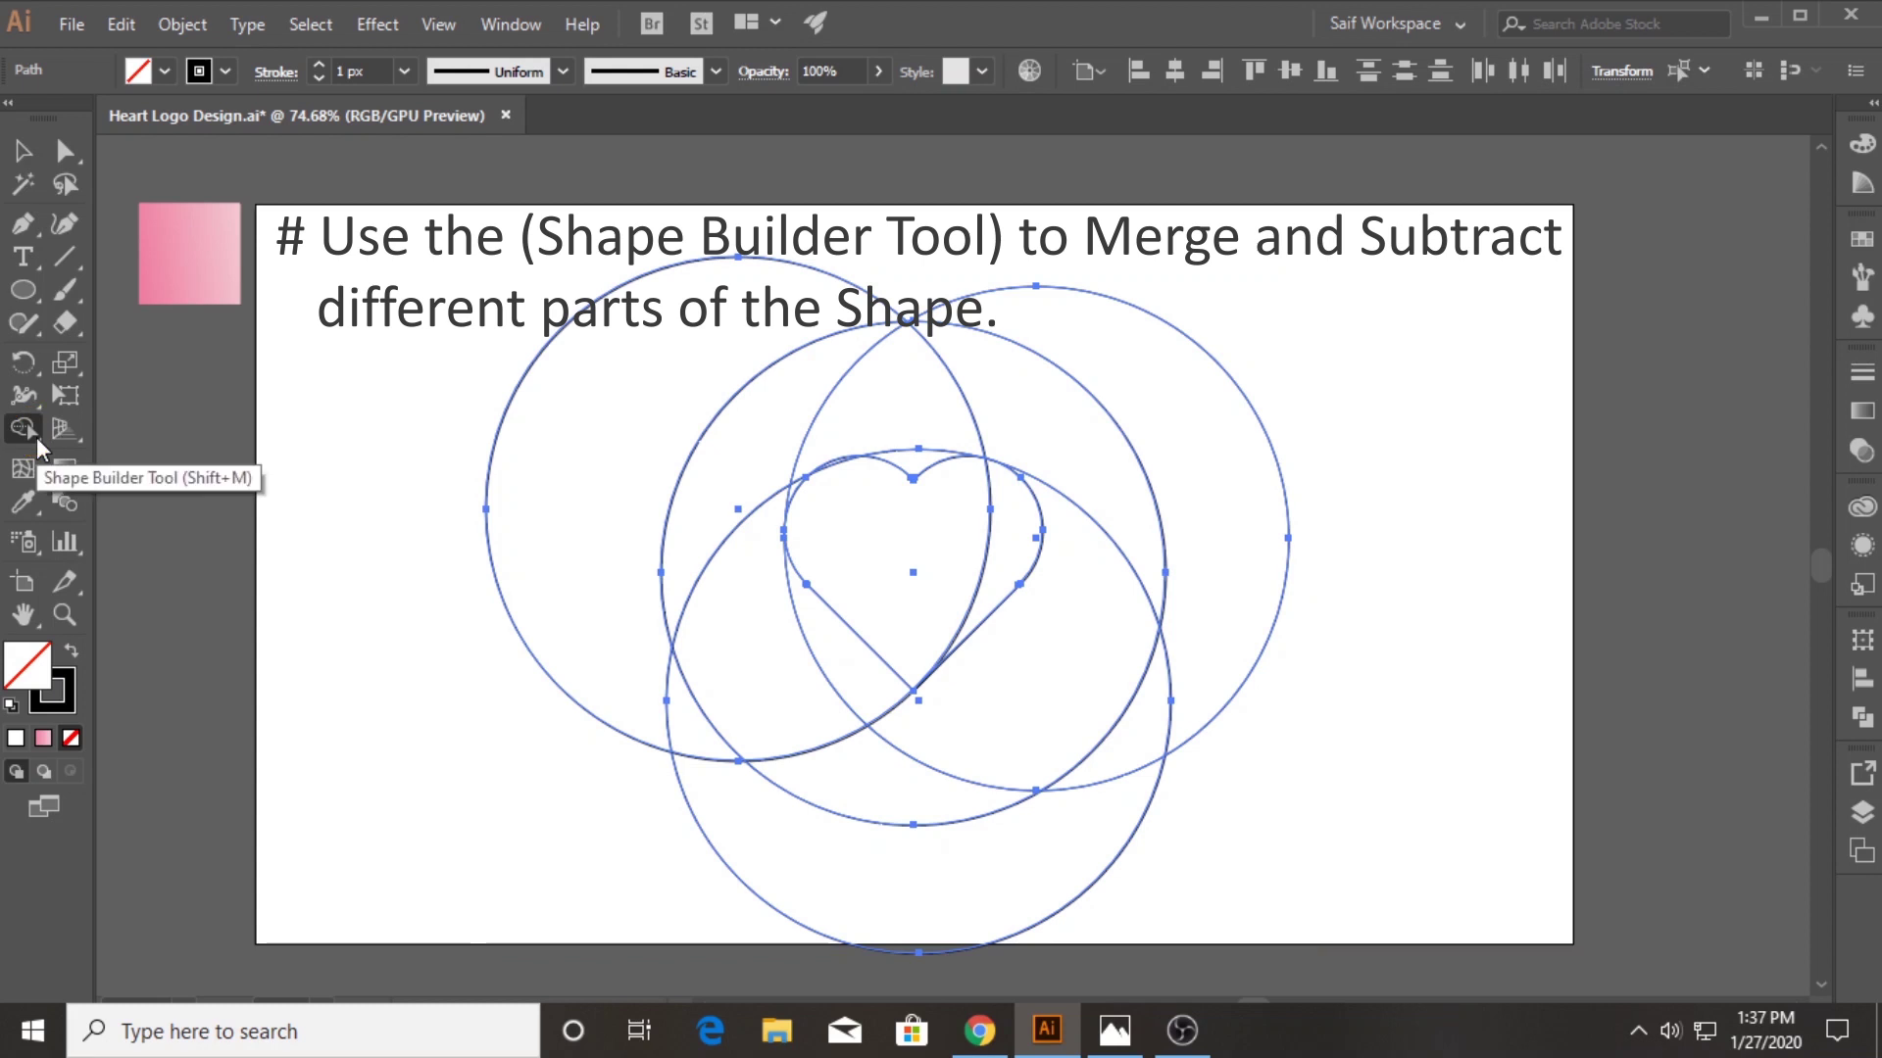
# Delete the left crescent, the bottom crescent and the small bottom-left wedge
pyautogui.keyDown('alt'); pyautogui.click(639, 309); pyautogui.keyUp('alt')
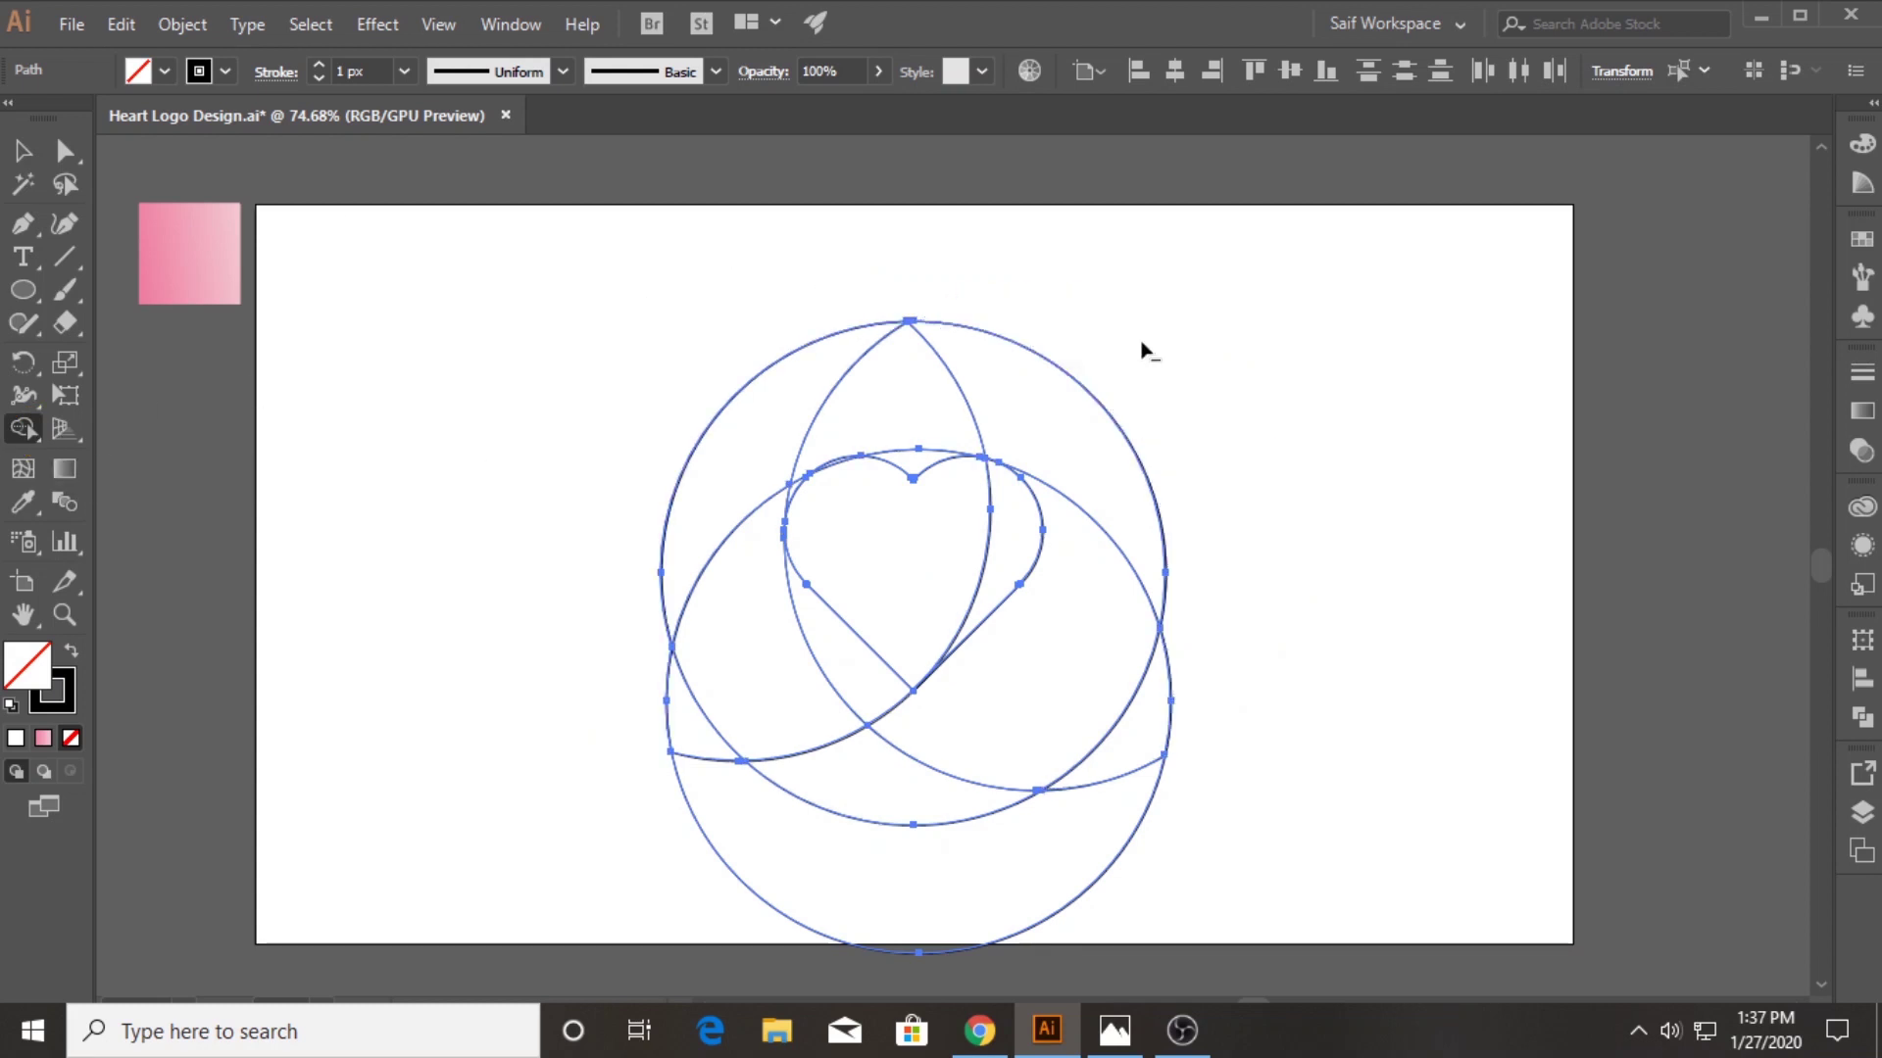
pyautogui.keyDown('alt'); pyautogui.click(1050, 886); pyautogui.keyUp('alt')
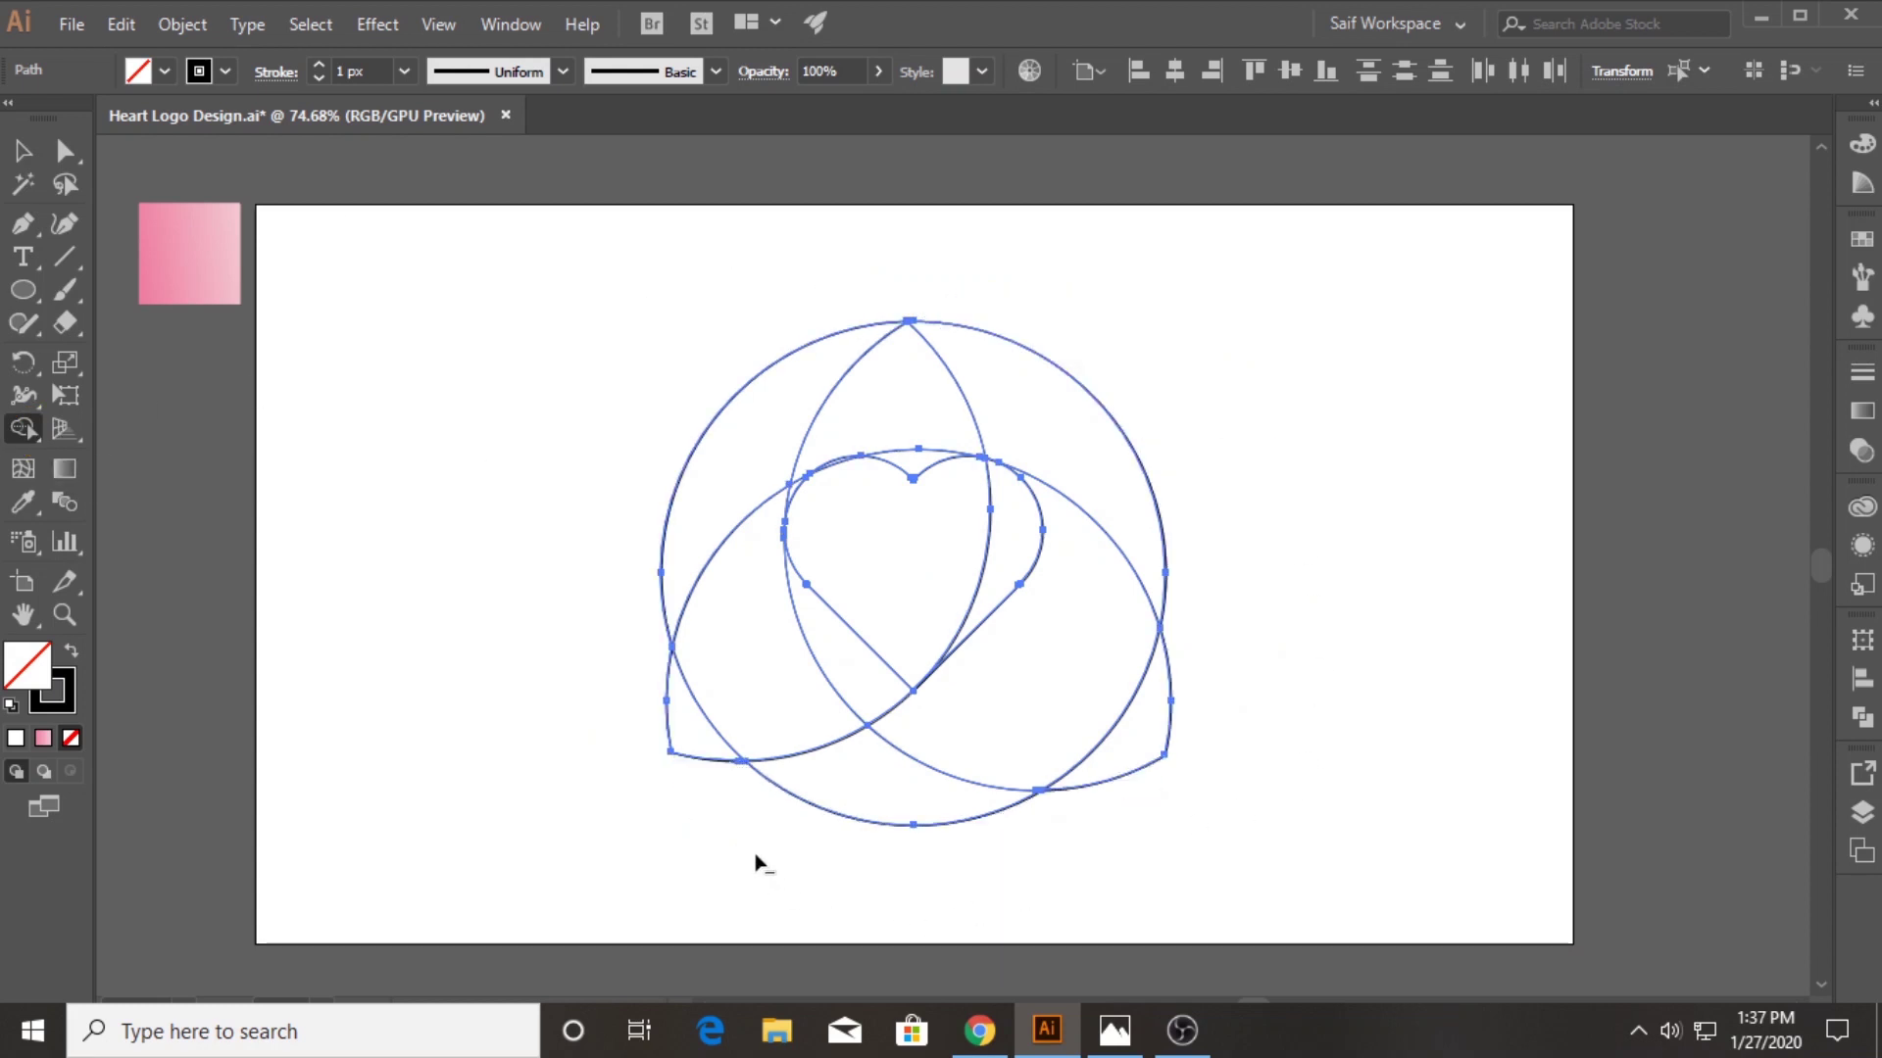
pyautogui.keyDown('alt'); pyautogui.click(704, 757); pyautogui.keyUp('alt')
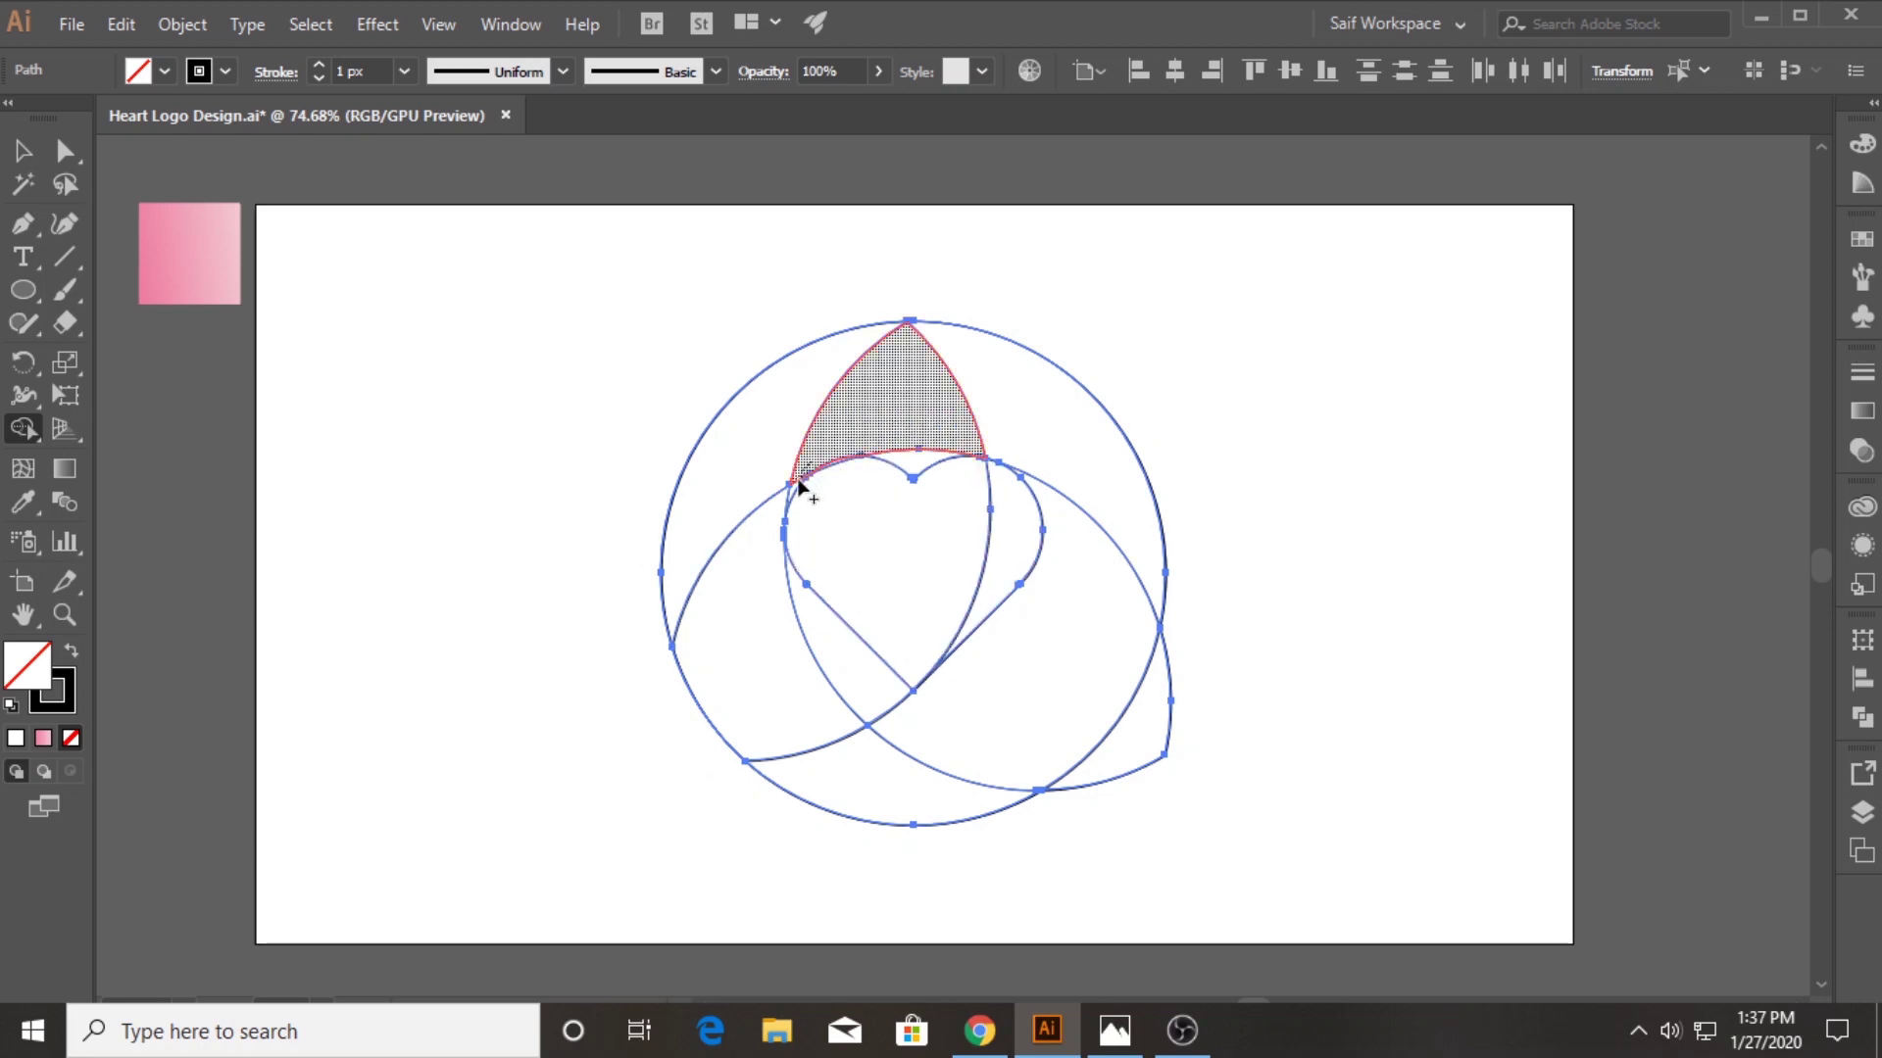
# Merge regions into swirl segments, remove the lower-right bulge, and unify the heart pieces
pyautogui.click(831, 439)
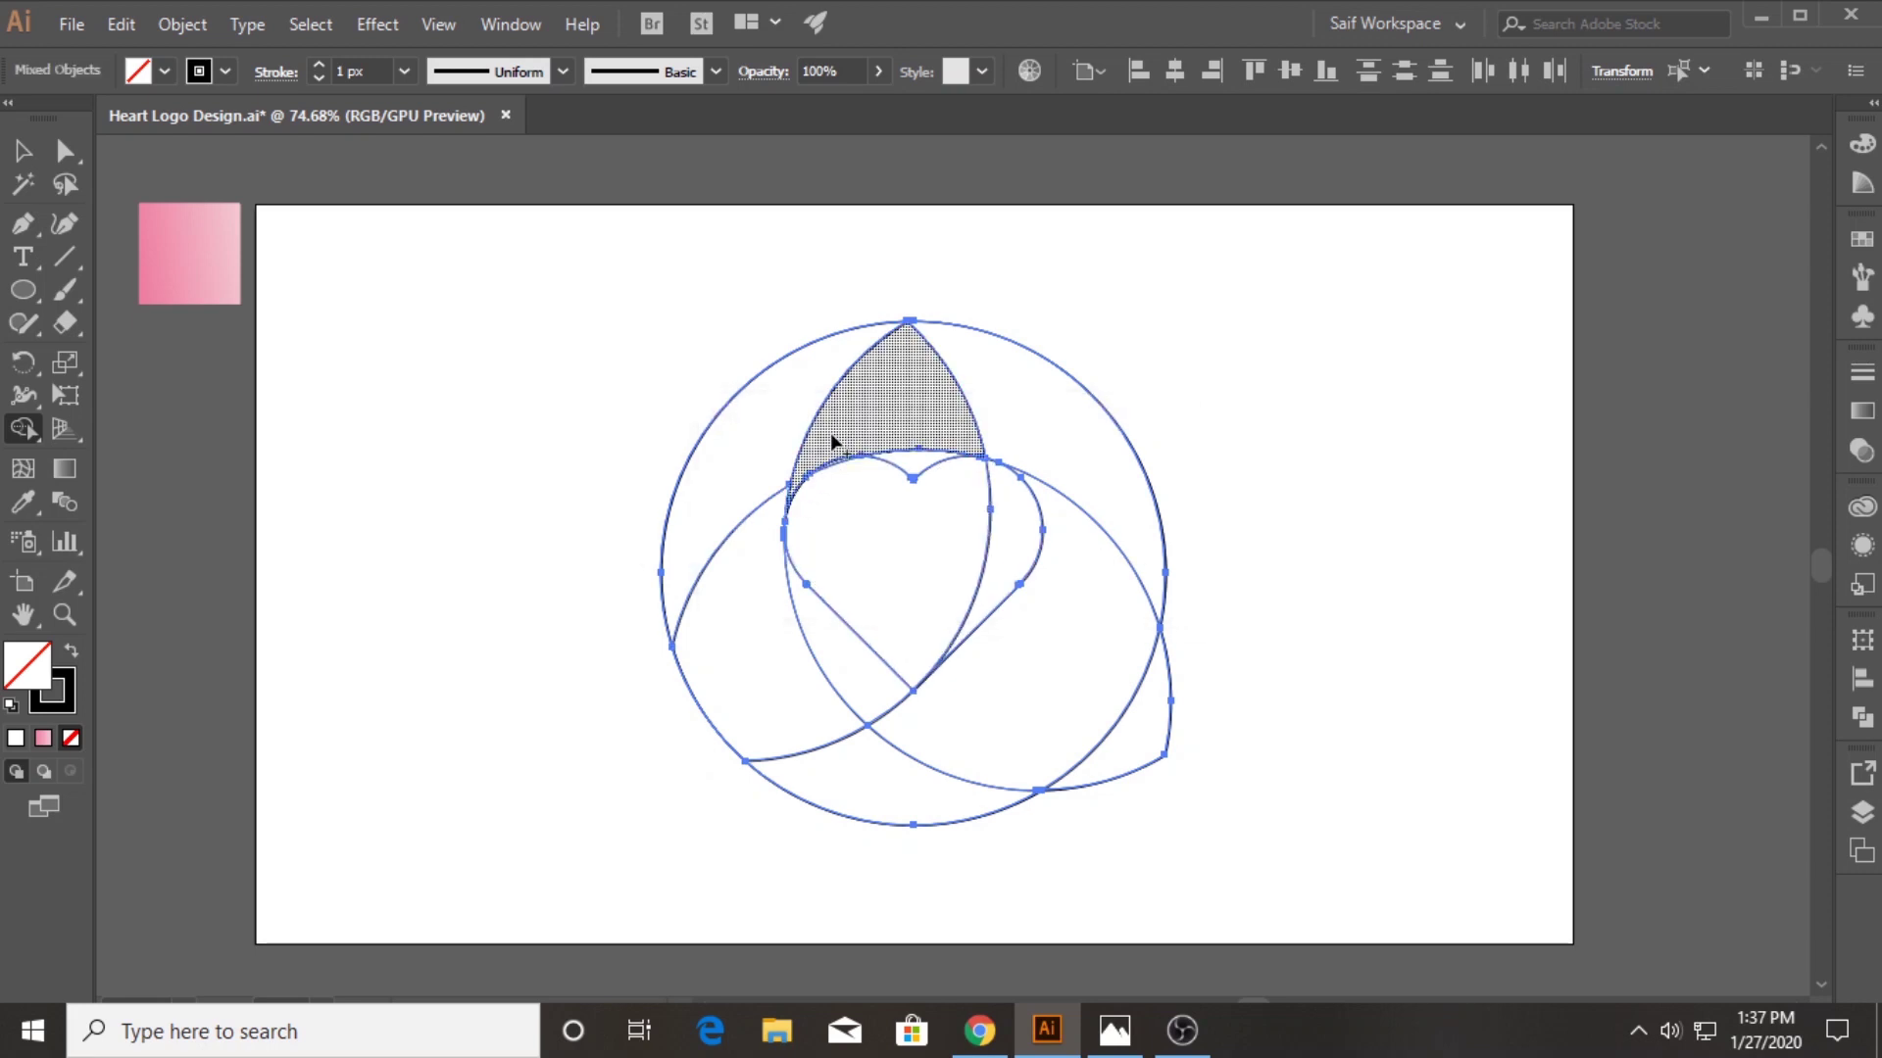
pyautogui.moveTo(859, 430)
pyautogui.mouseDown()
pyautogui.moveTo(893, 449)
pyautogui.moveTo(1063, 430)
pyautogui.mouseUp()
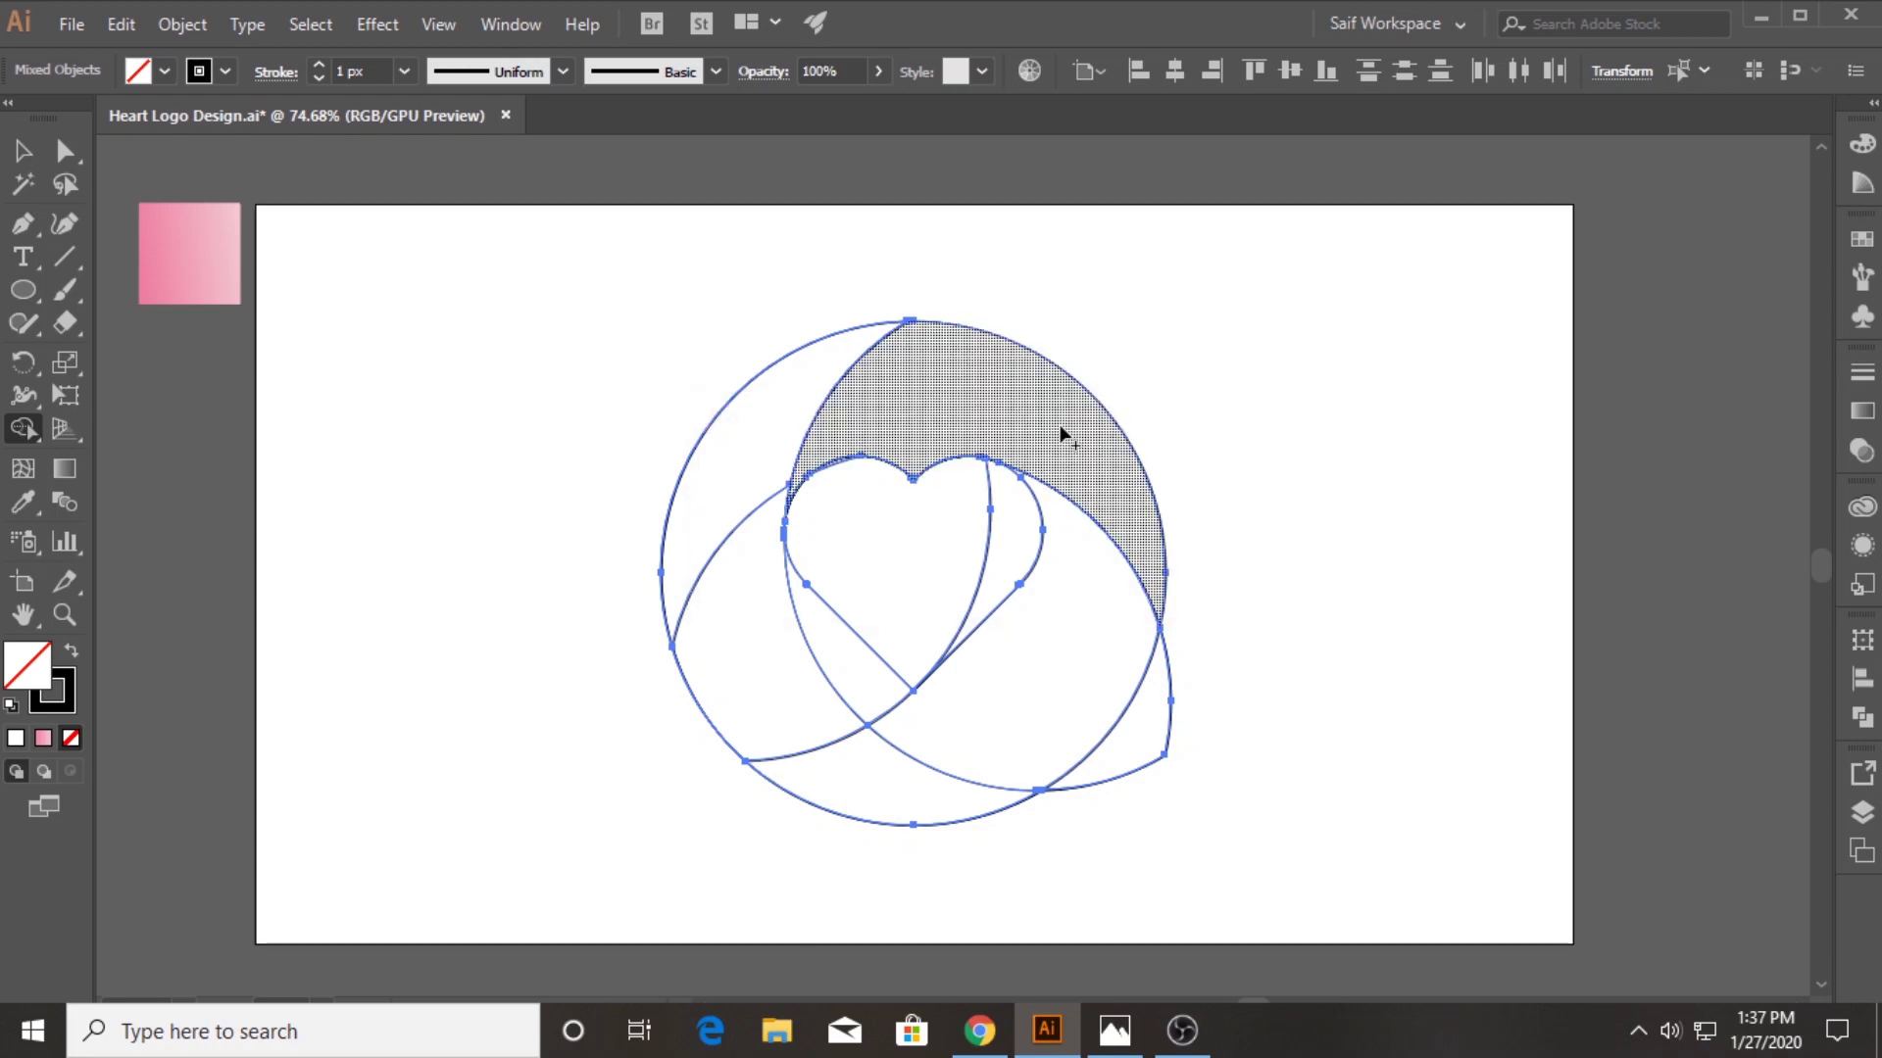
pyautogui.moveTo(1061, 529); pyautogui.dragTo(872, 769)
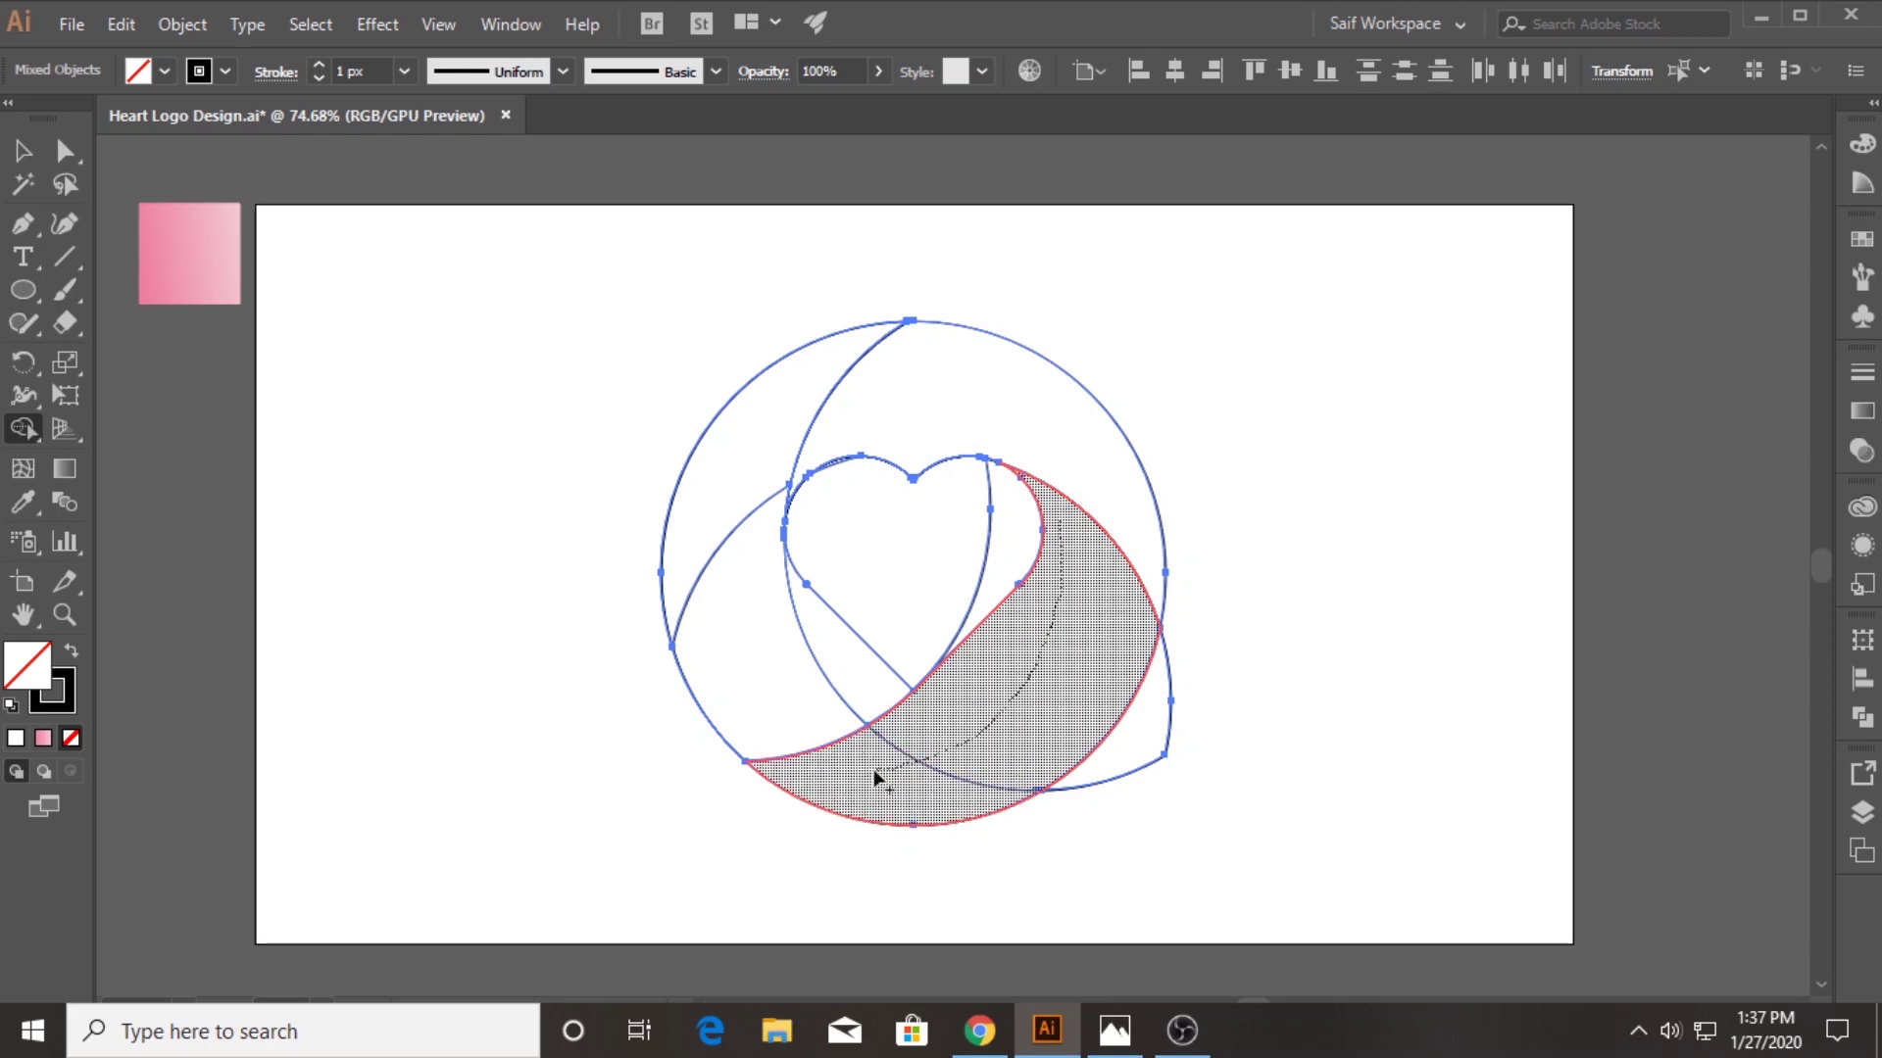
pyautogui.moveTo(858, 691); pyautogui.dragTo(764, 495)
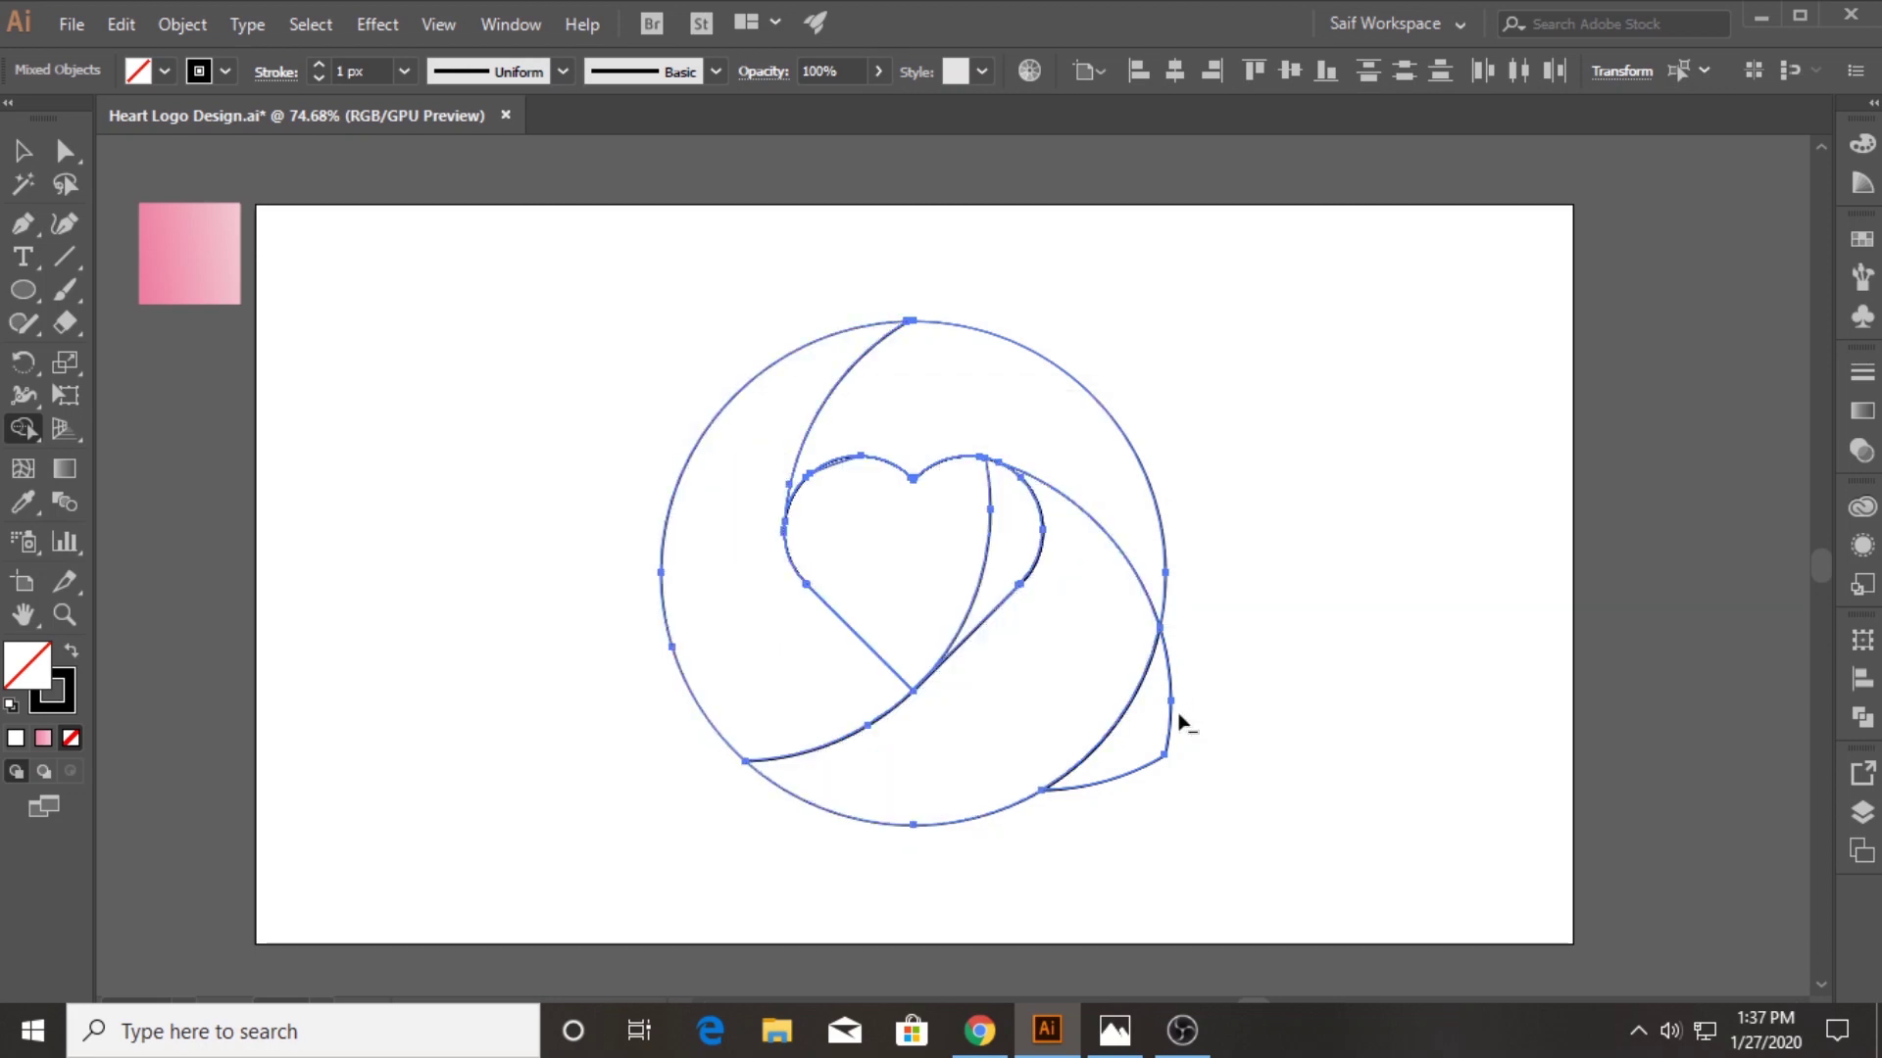
pyautogui.keyDown('alt'); pyautogui.click(1137, 737); pyautogui.keyUp('alt')
pyautogui.moveTo(1012, 540)
pyautogui.mouseDown()
pyautogui.moveTo(838, 471)
pyautogui.moveTo(853, 529)
pyautogui.mouseUp()
# Merge the thin slivers between the heart's top curves into the heart, then view the whole artboard
pyautogui.click(64, 615)
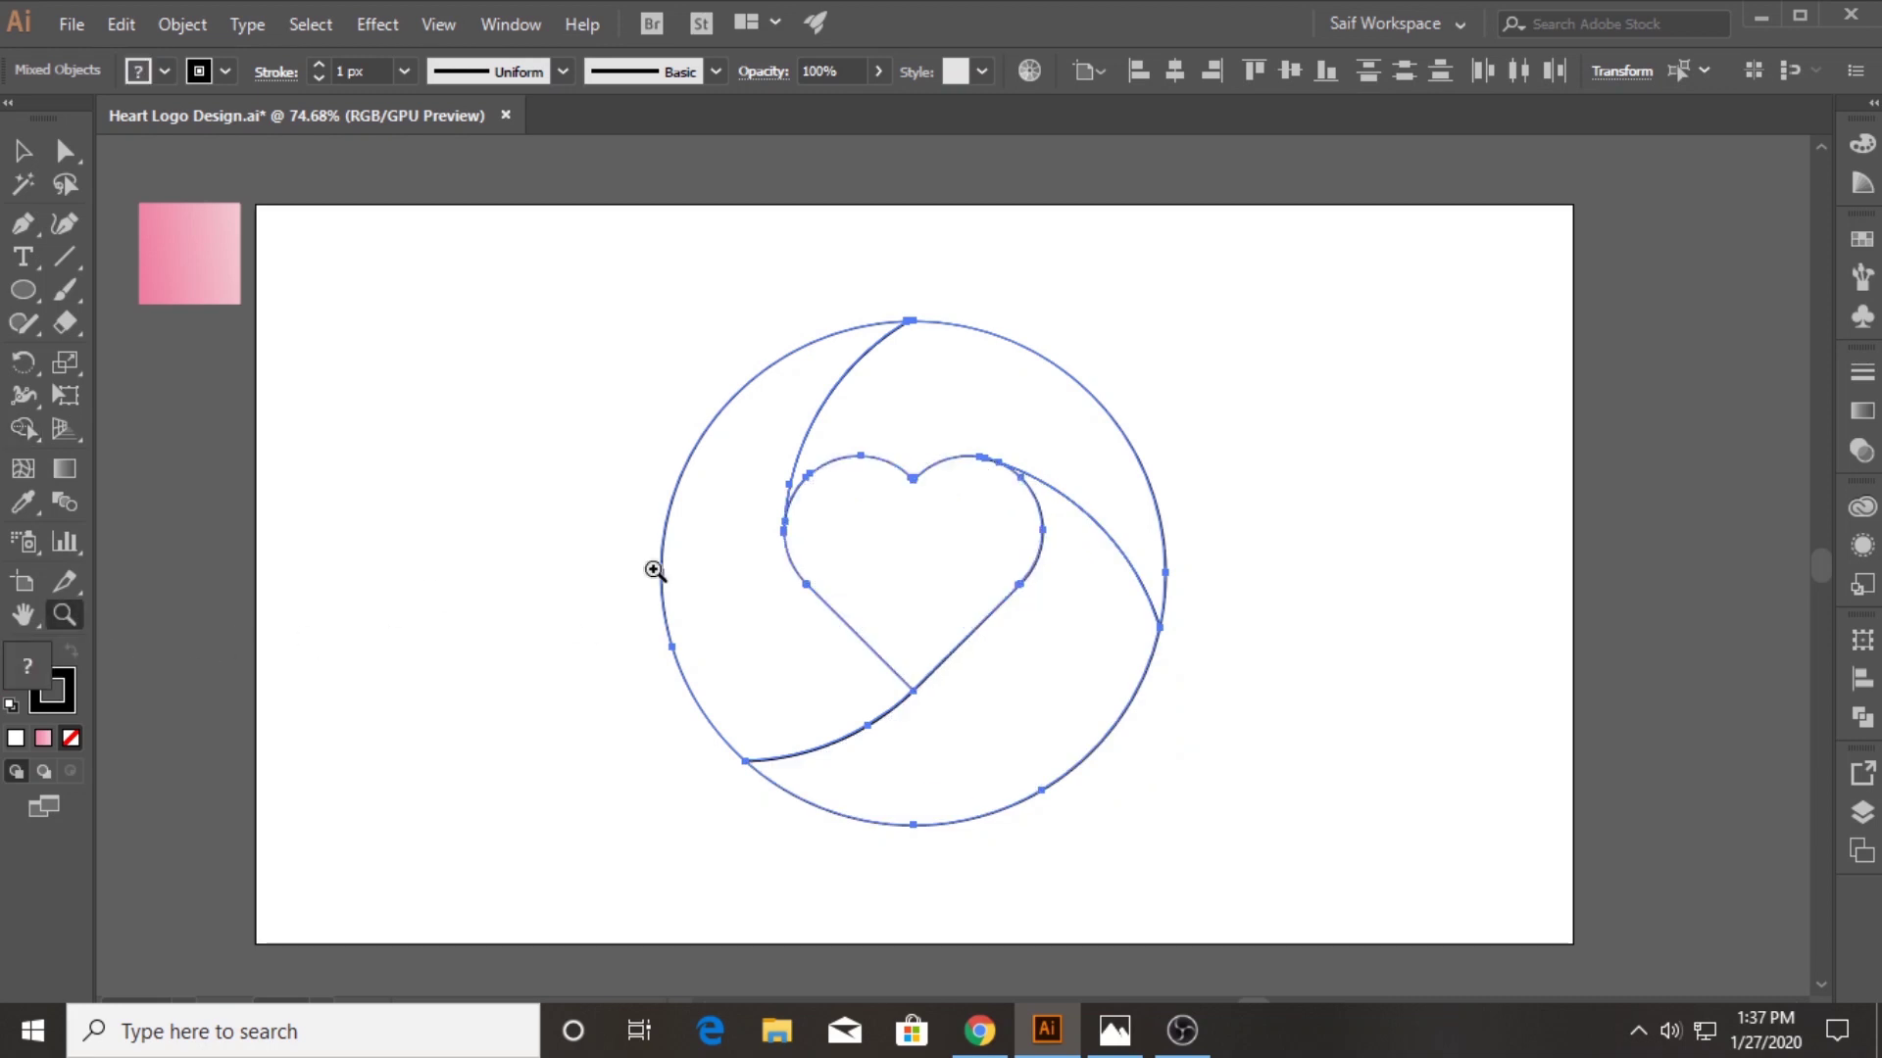
pyautogui.moveTo(917, 333); pyautogui.dragTo(1298, 296)
pyautogui.moveTo(1291, 744); pyautogui.dragTo(926, 740)
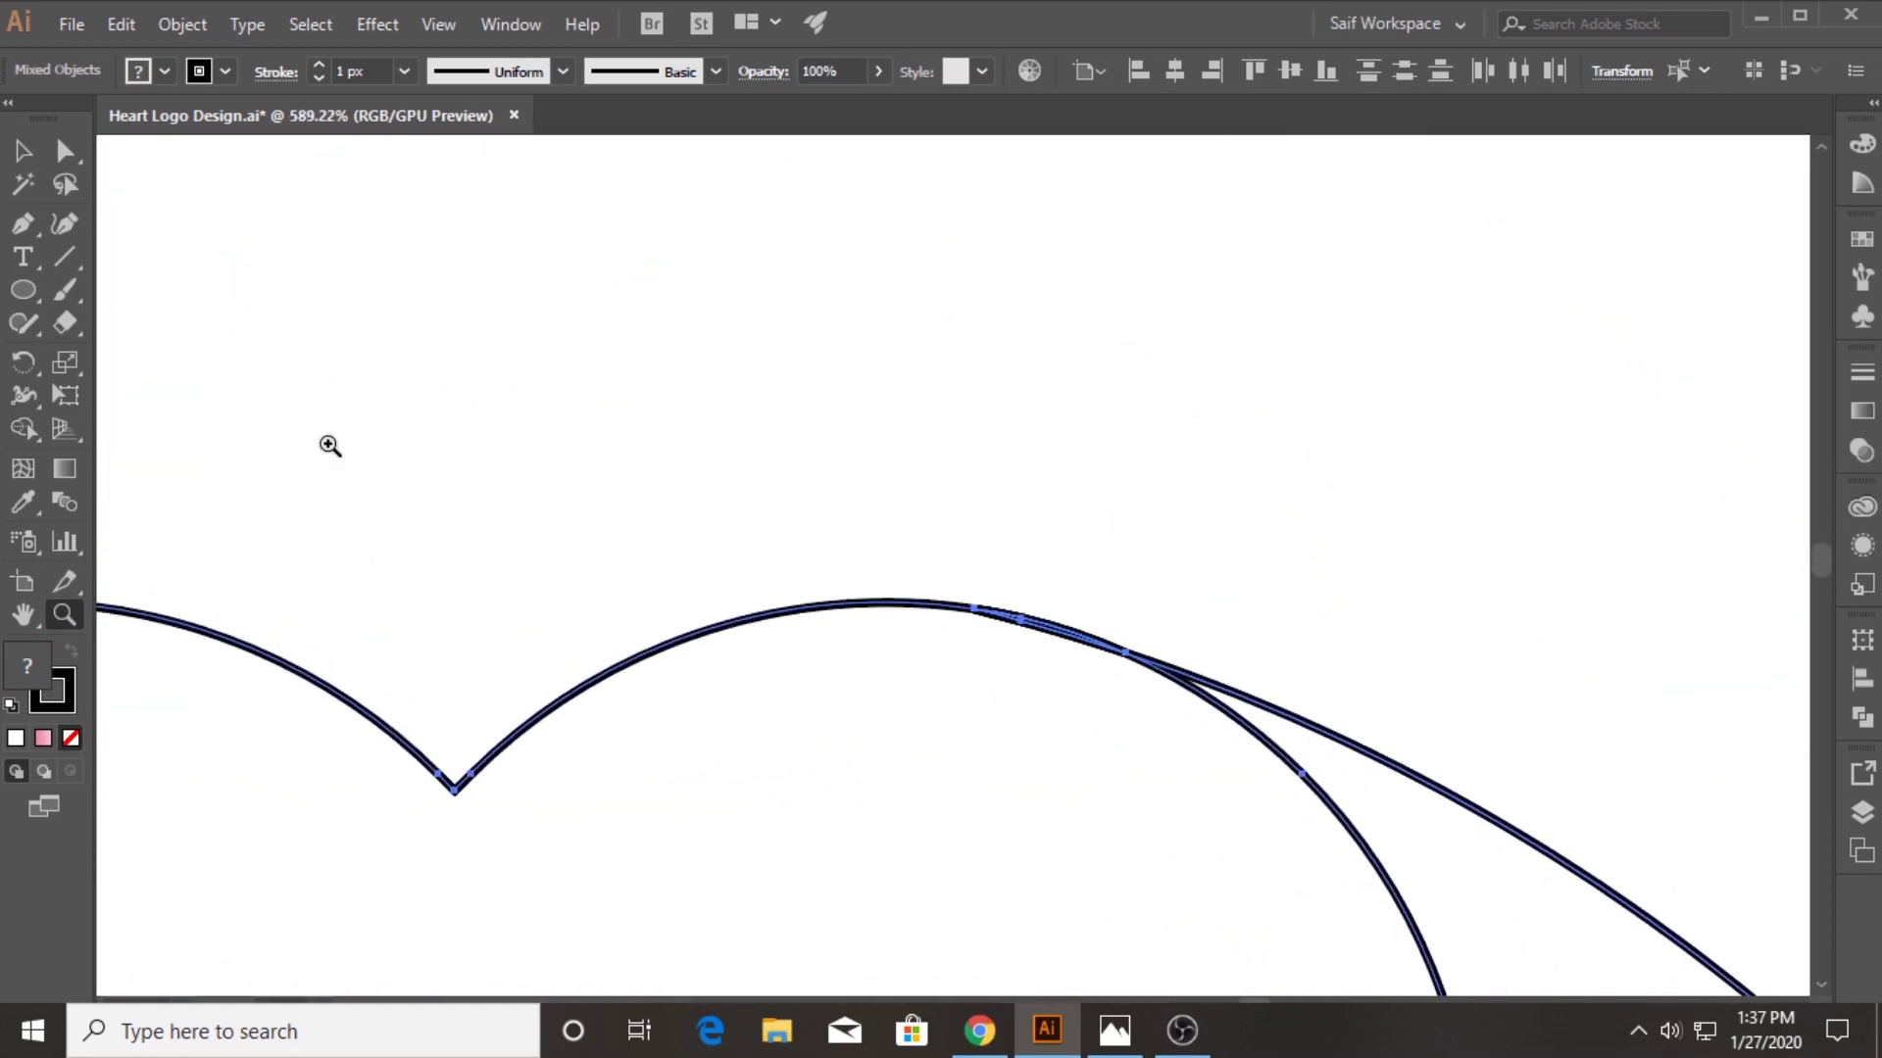
pyautogui.click(23, 428)
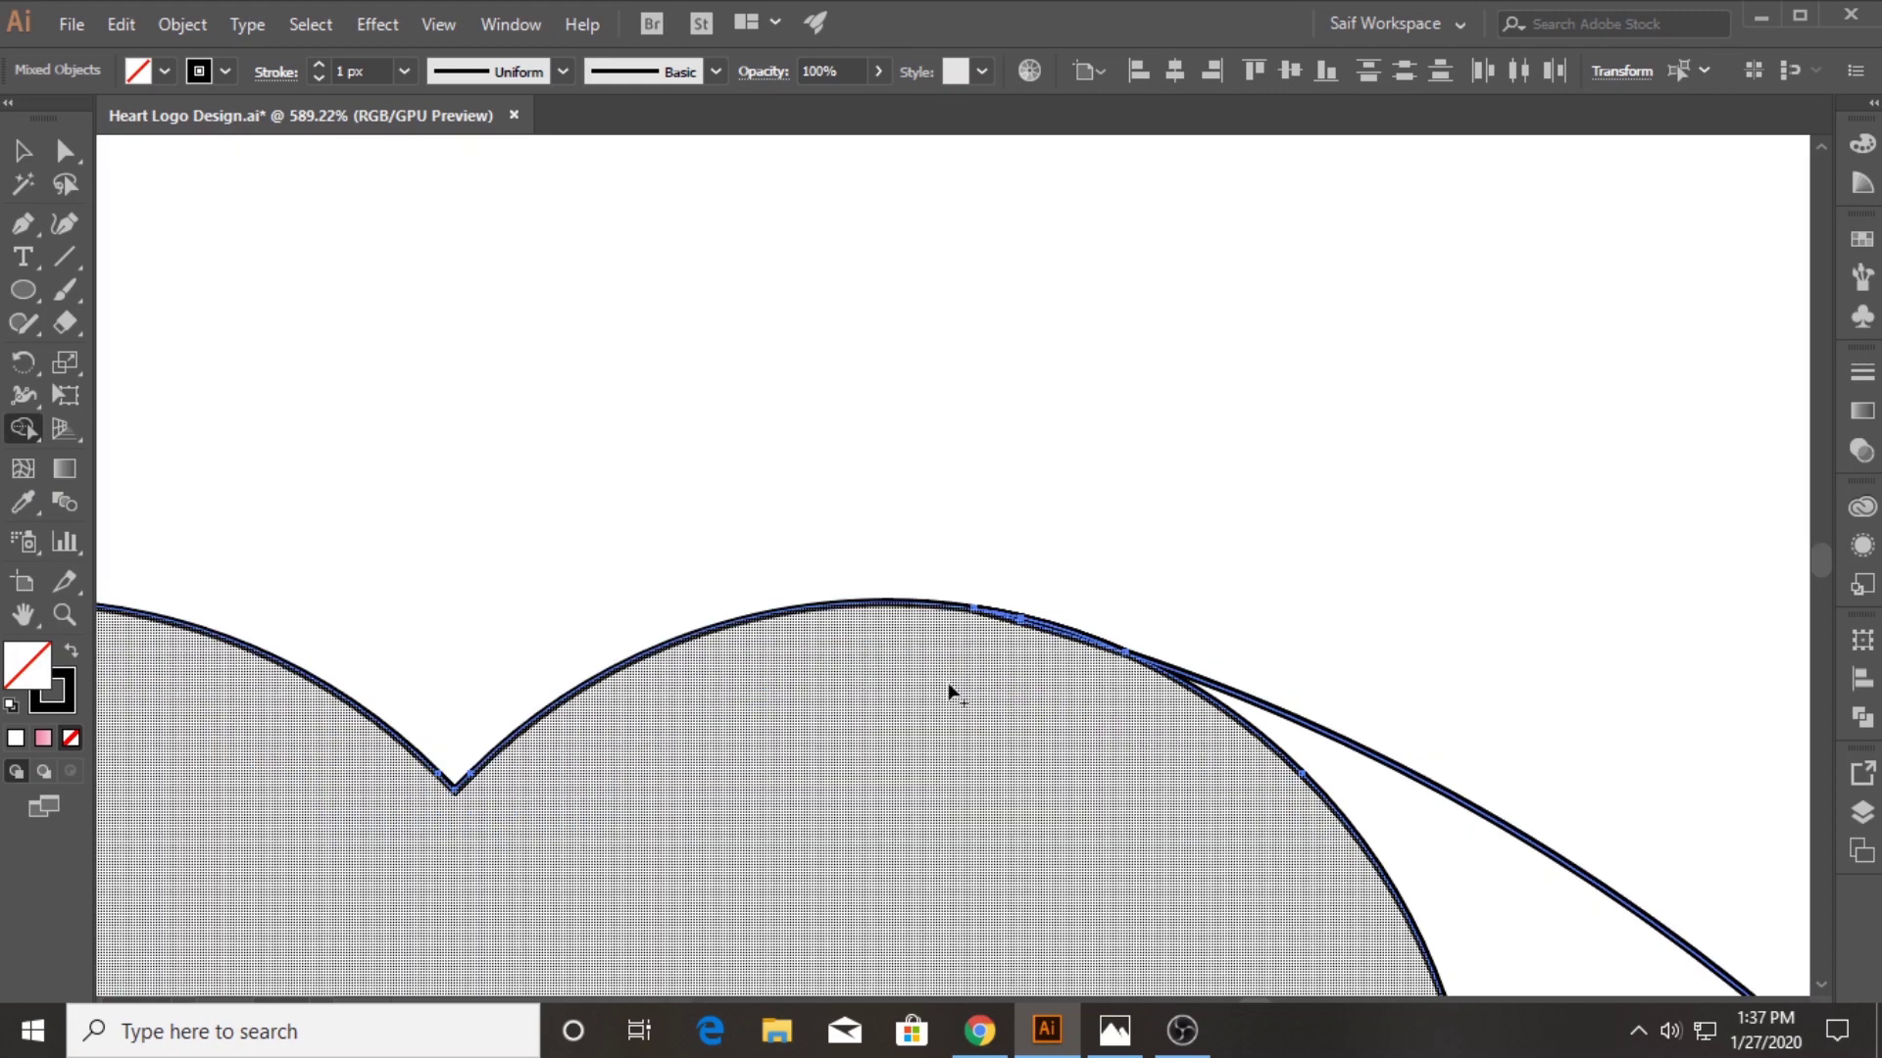
pyautogui.moveTo(1026, 702); pyautogui.dragTo(1037, 642)
pyautogui.moveTo(1046, 632); pyautogui.dragTo(1013, 624)
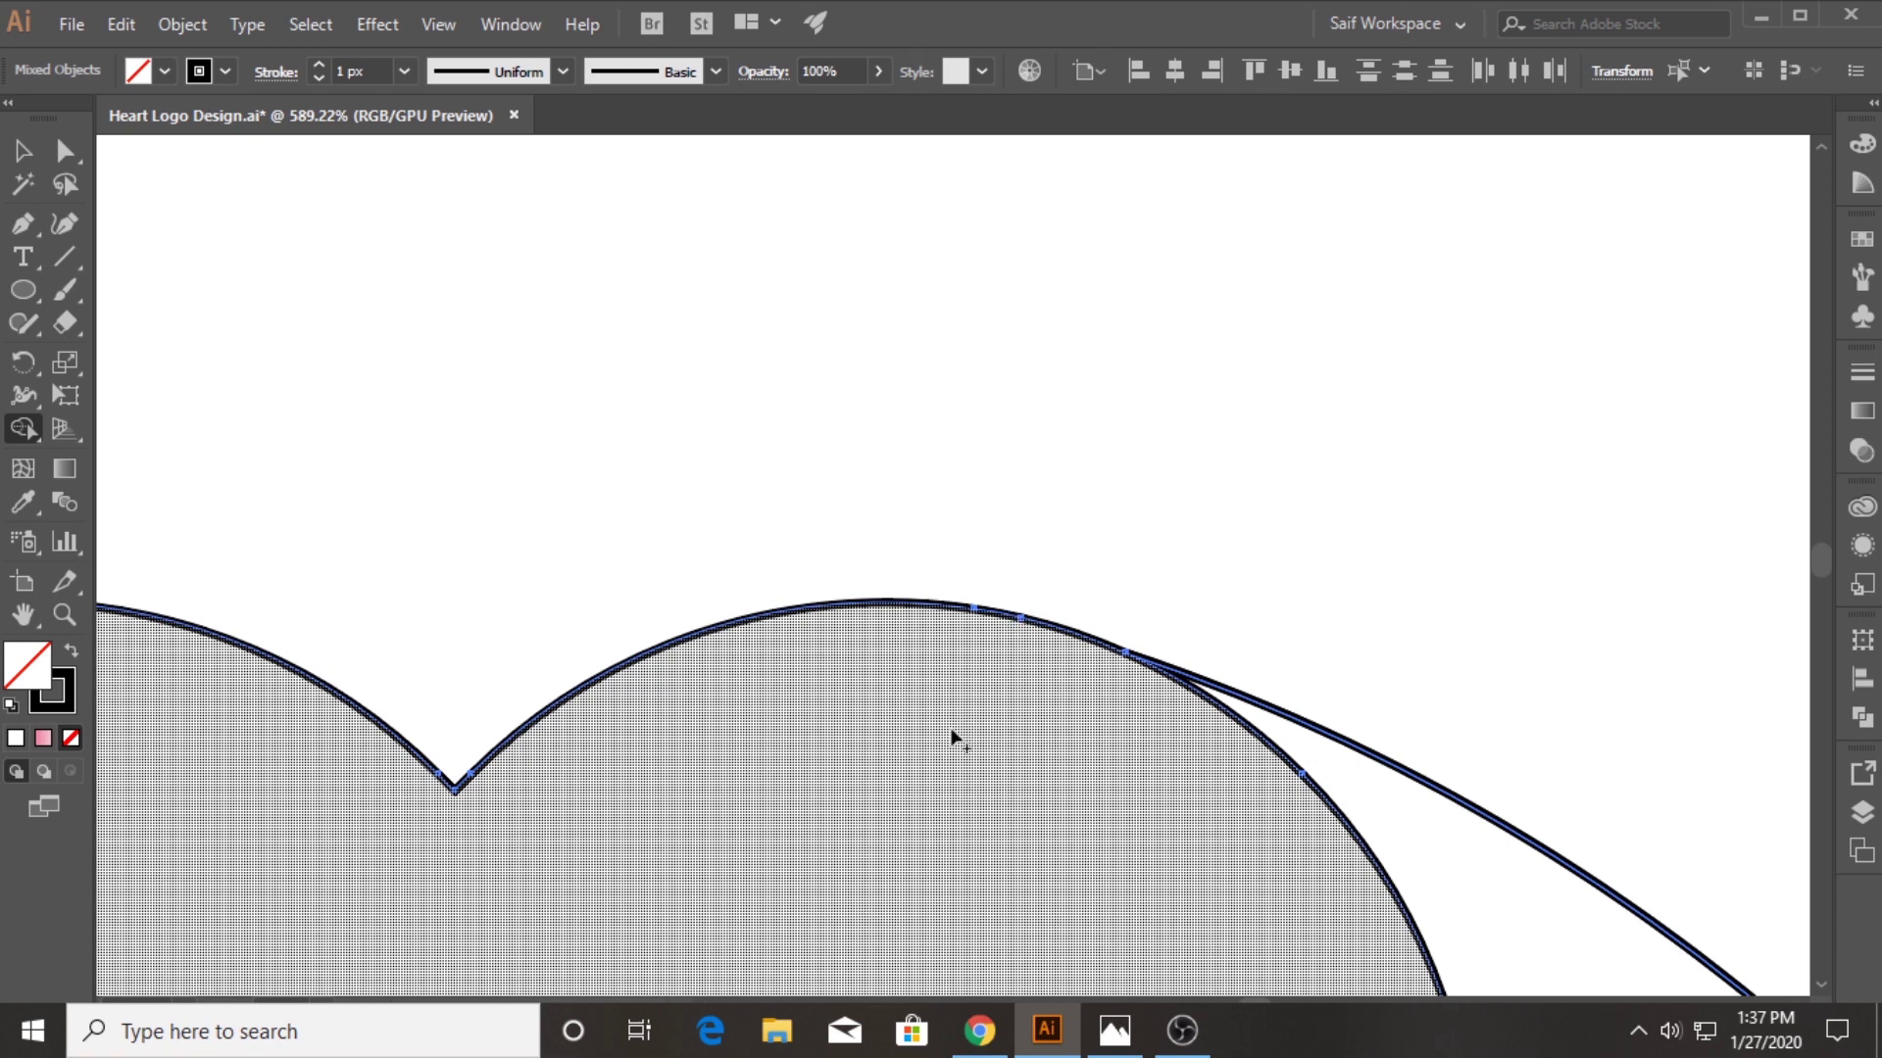
pyautogui.click(65, 614)
pyautogui.moveTo(733, 676)
pyautogui.mouseDown()
pyautogui.moveTo(282, 843)
pyautogui.moveTo(773, 722)
pyautogui.moveTo(618, 851)
pyautogui.mouseUp()
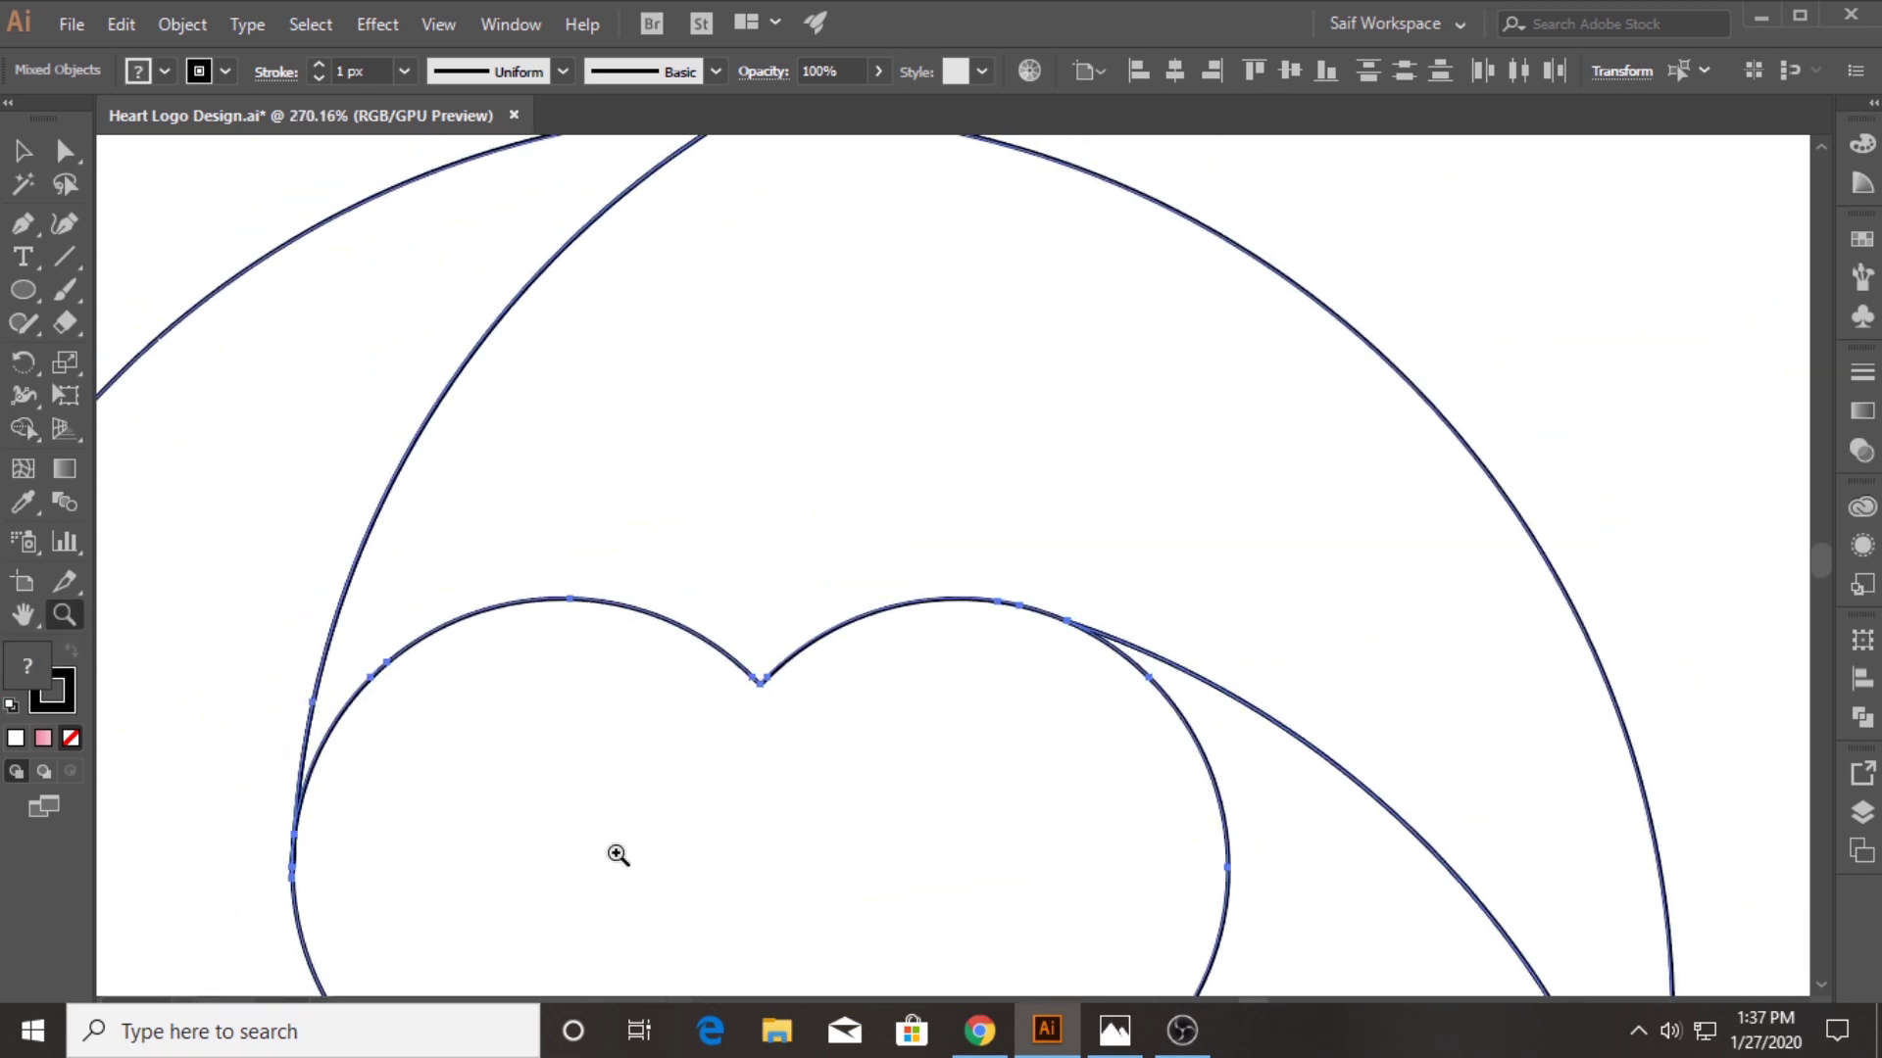
pyautogui.moveTo(793, 857); pyautogui.dragTo(719, 663)
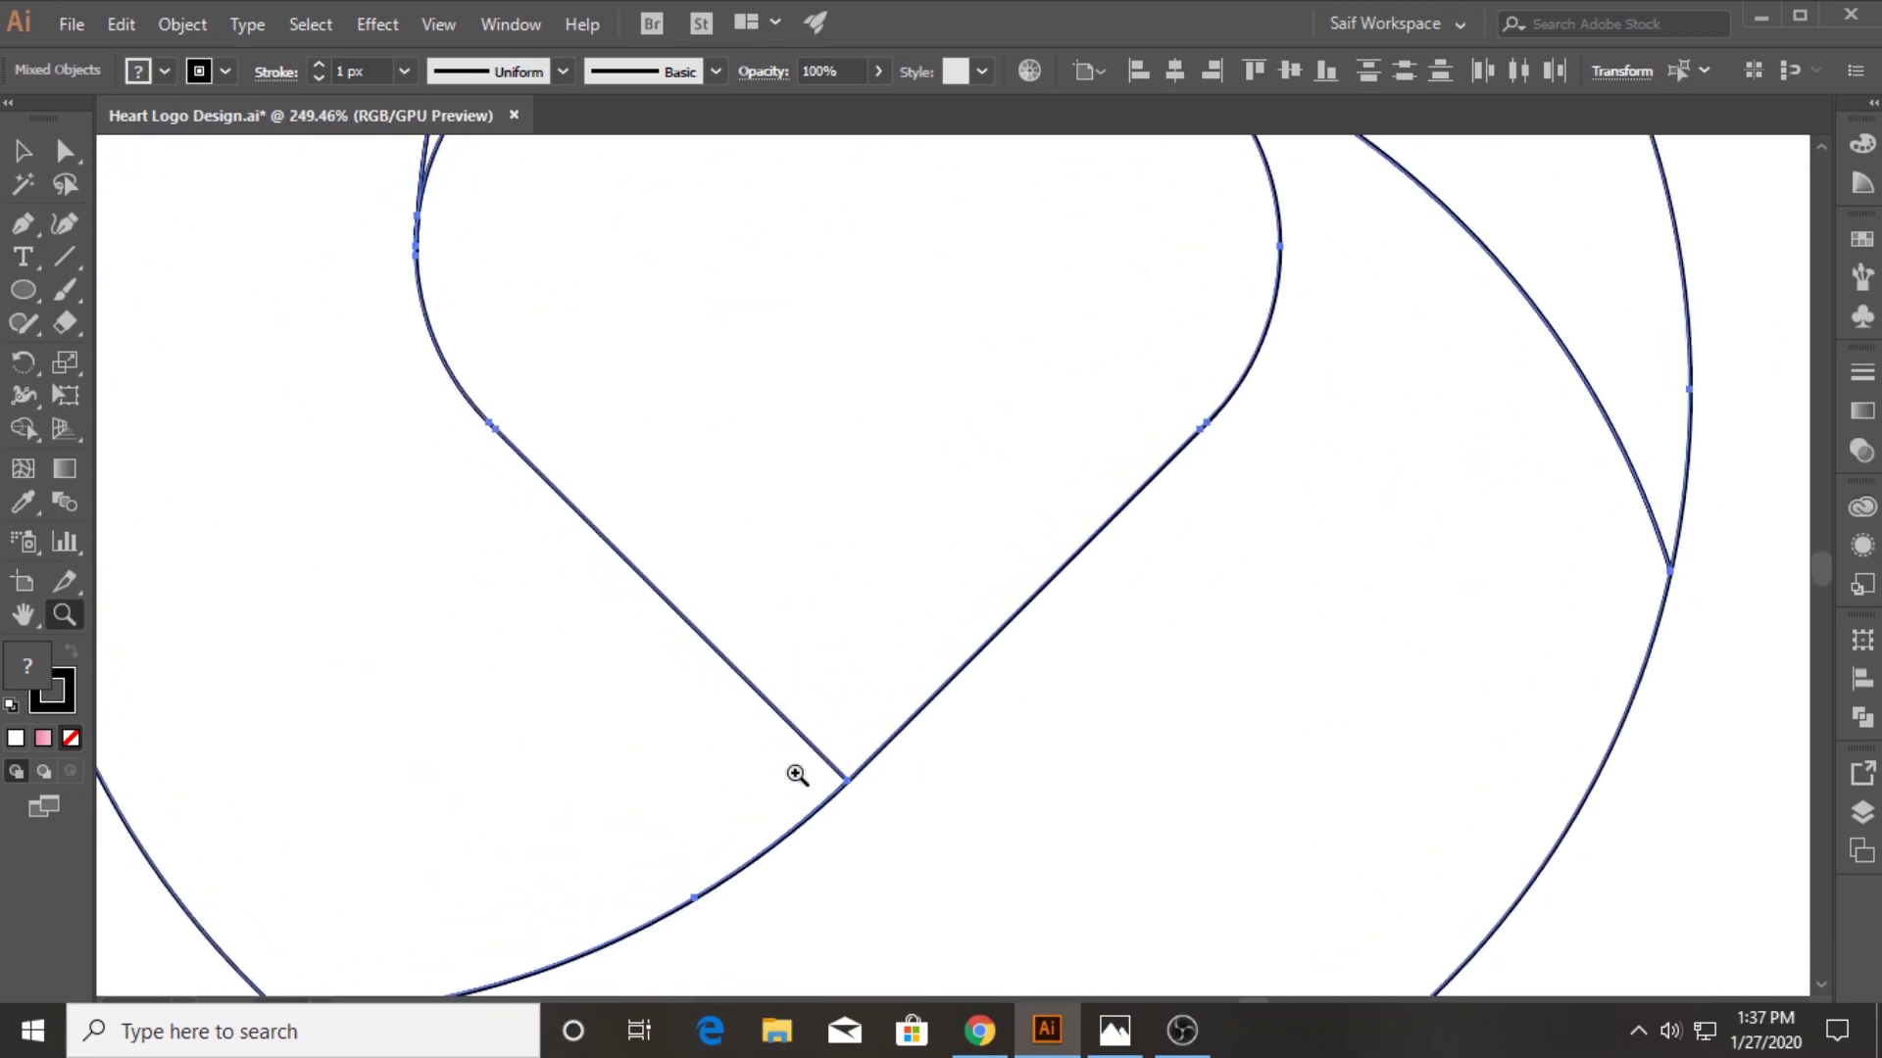
pyautogui.moveTo(720, 663); pyautogui.dragTo(816, 639)
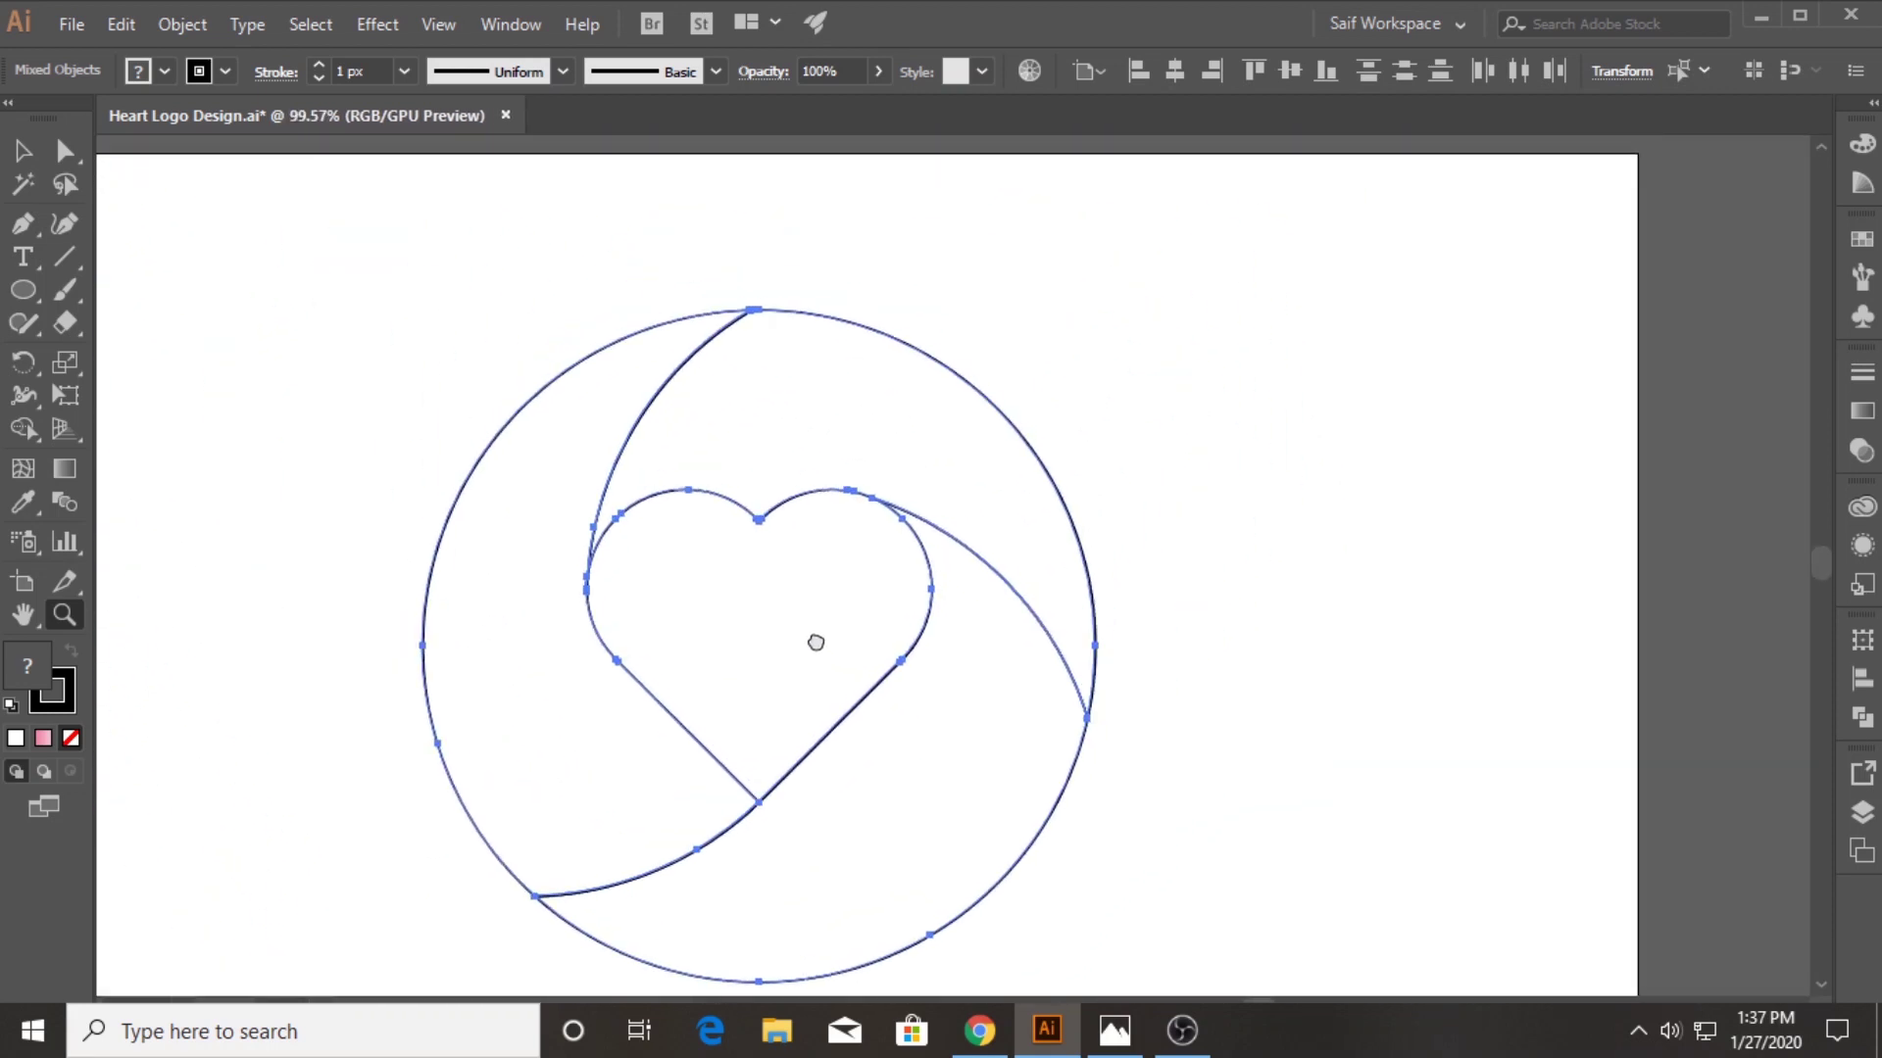
pyautogui.moveTo(1072, 689); pyautogui.dragTo(879, 672)
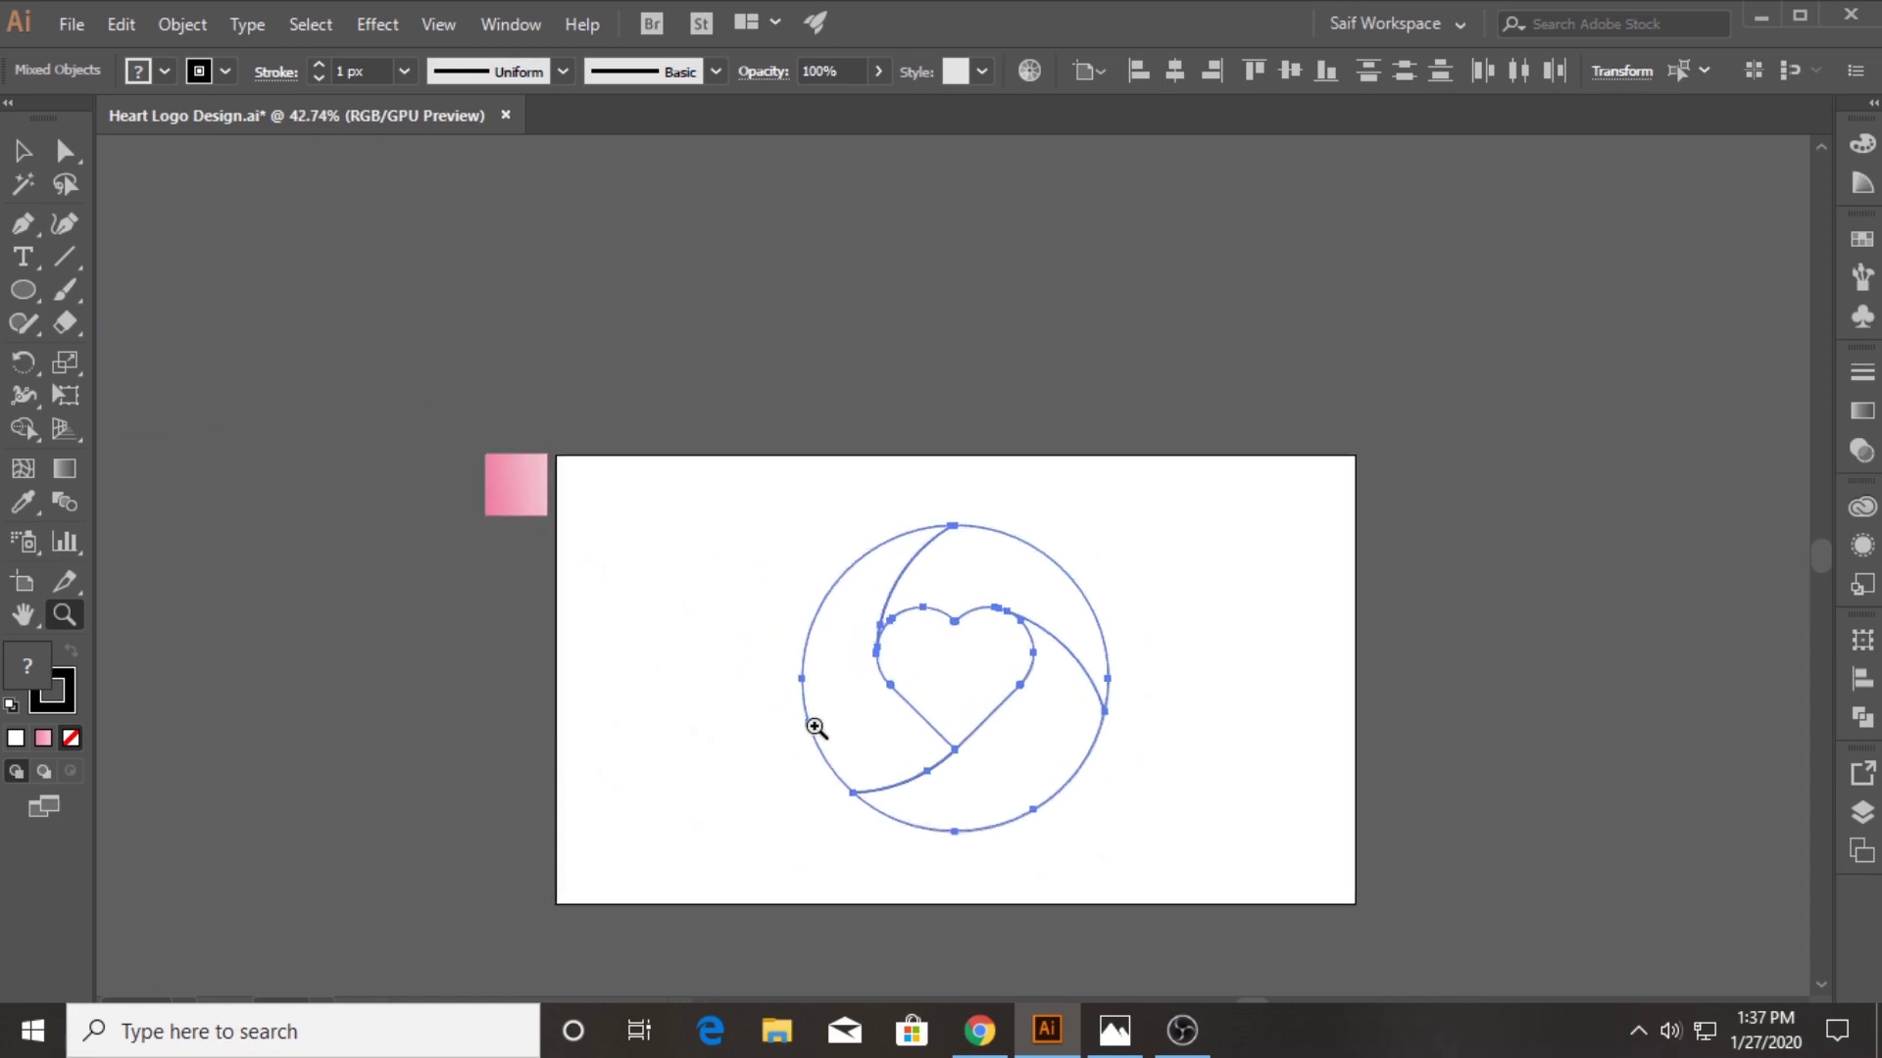
# Move the crescent and outer circle aside and delete the leftover scrap shapes
pyautogui.click(23, 150)
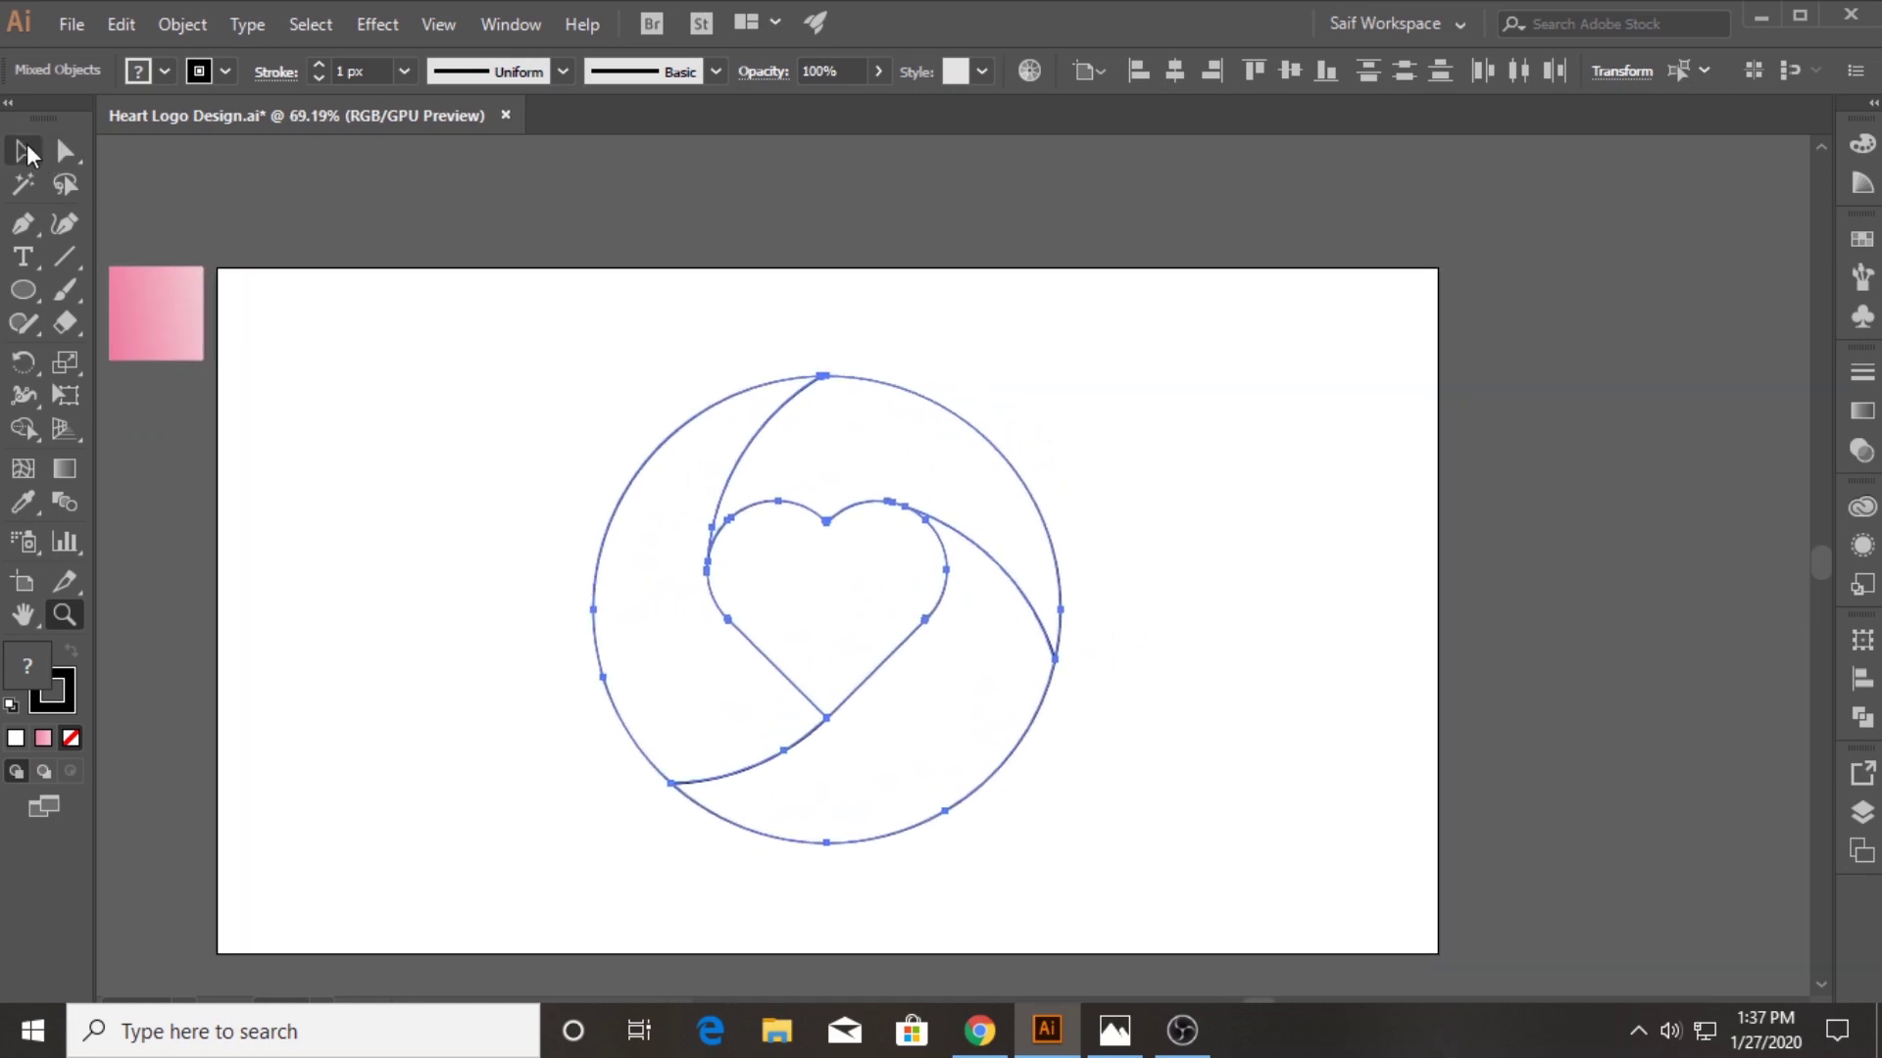
pyautogui.click(508, 348)
pyautogui.click(663, 443)
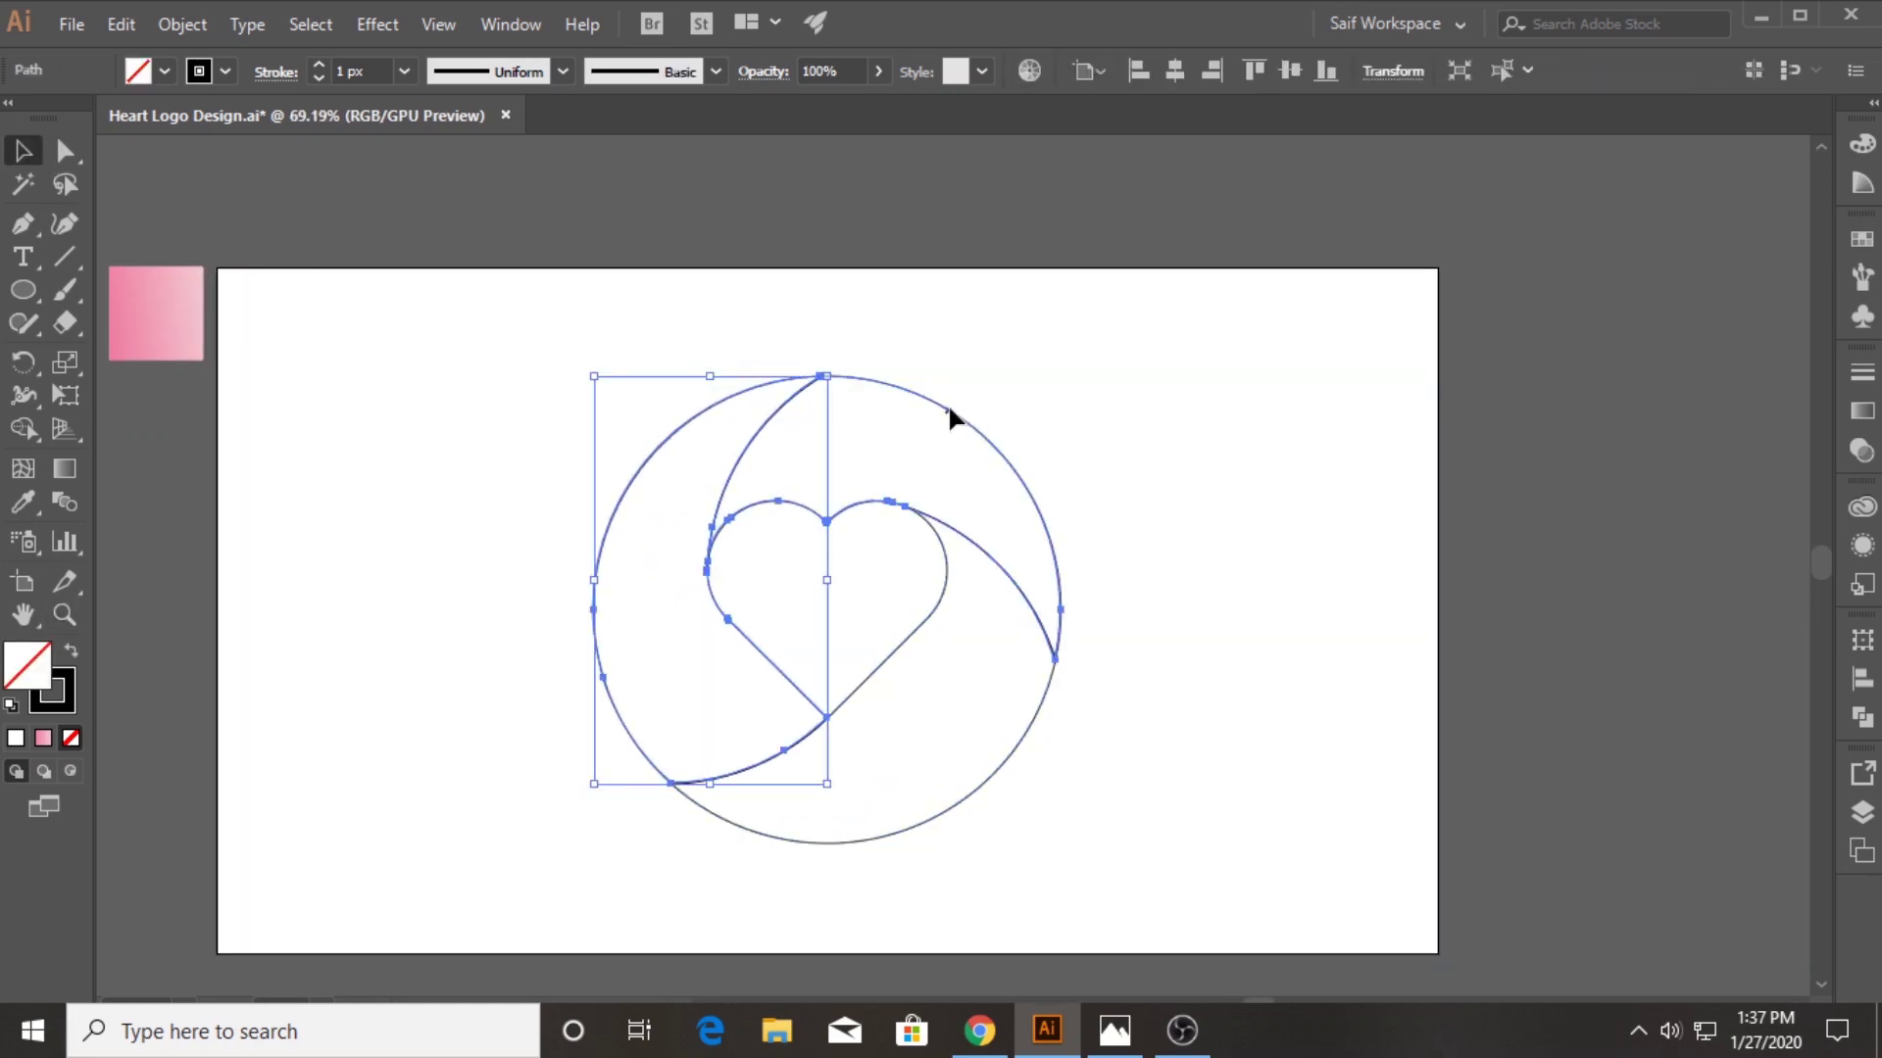
pyautogui.keyDown('shift'); pyautogui.click(949, 415); pyautogui.keyUp('shift')
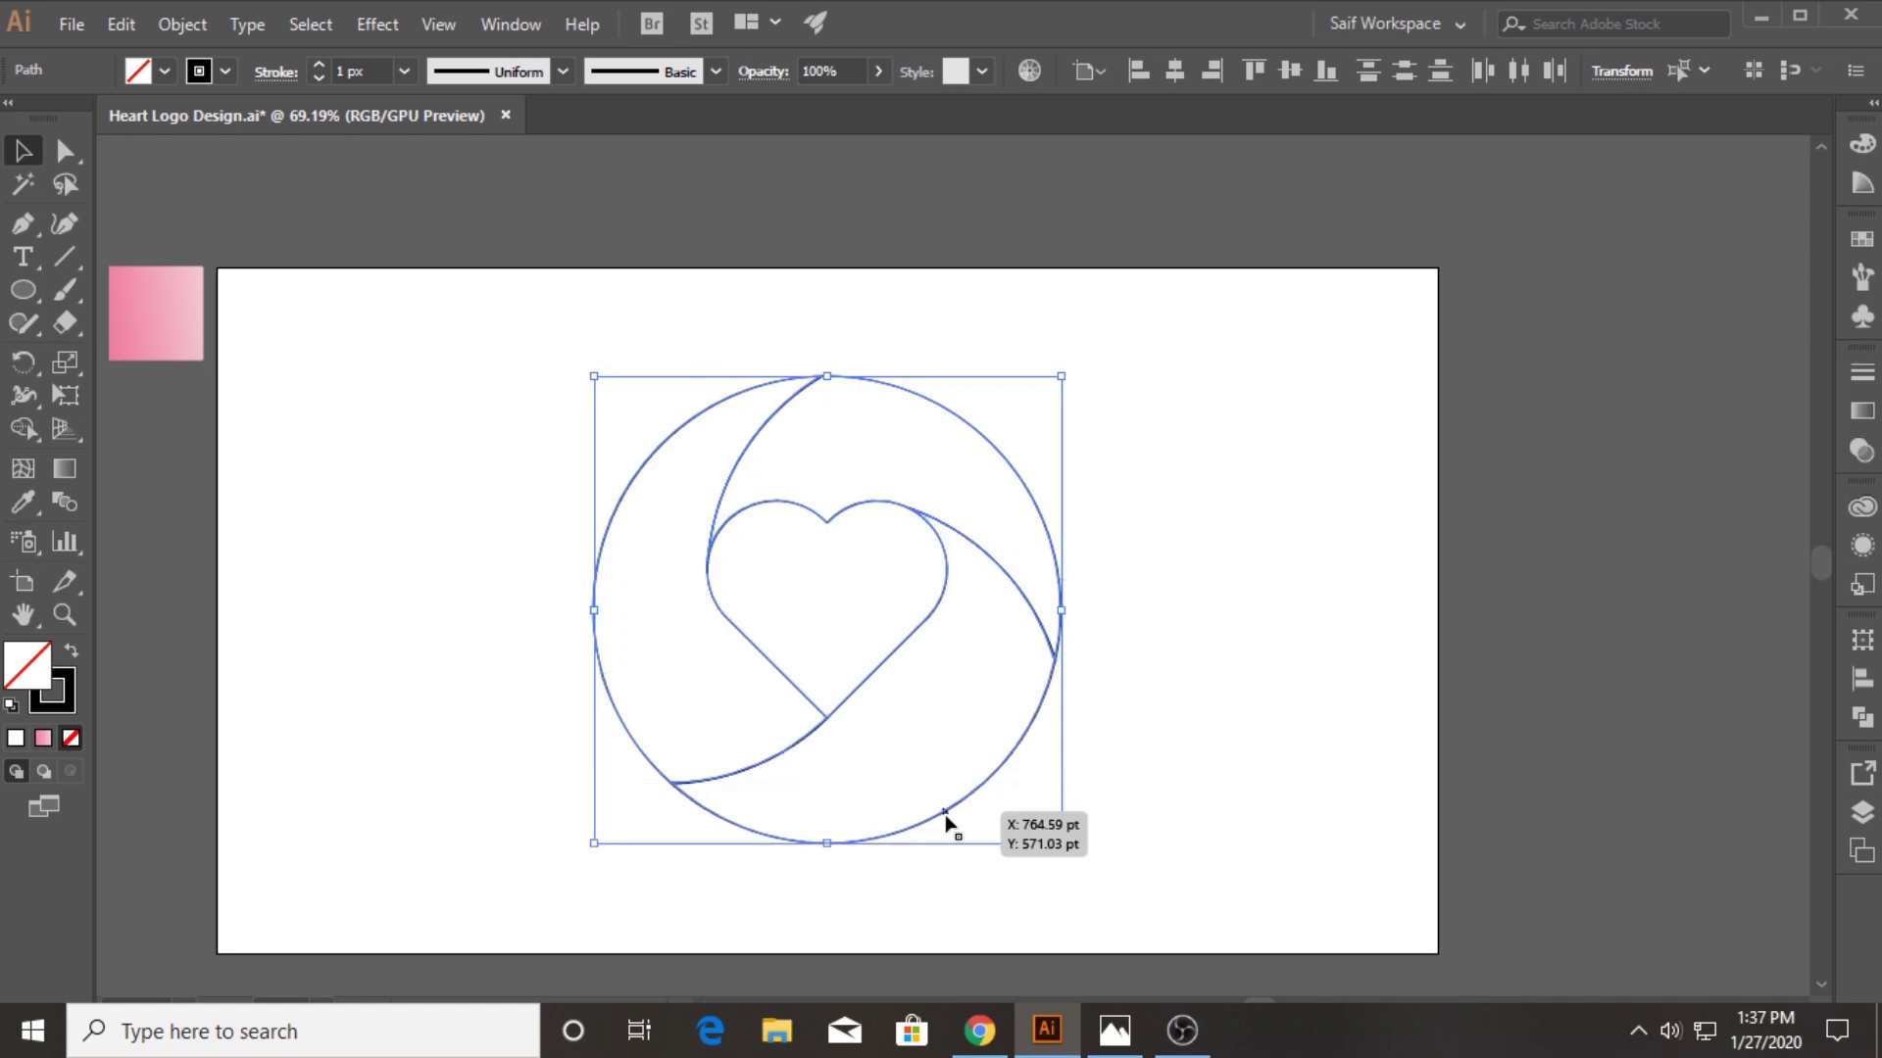
pyautogui.moveTo(945, 815); pyautogui.dragTo(1556, 786)
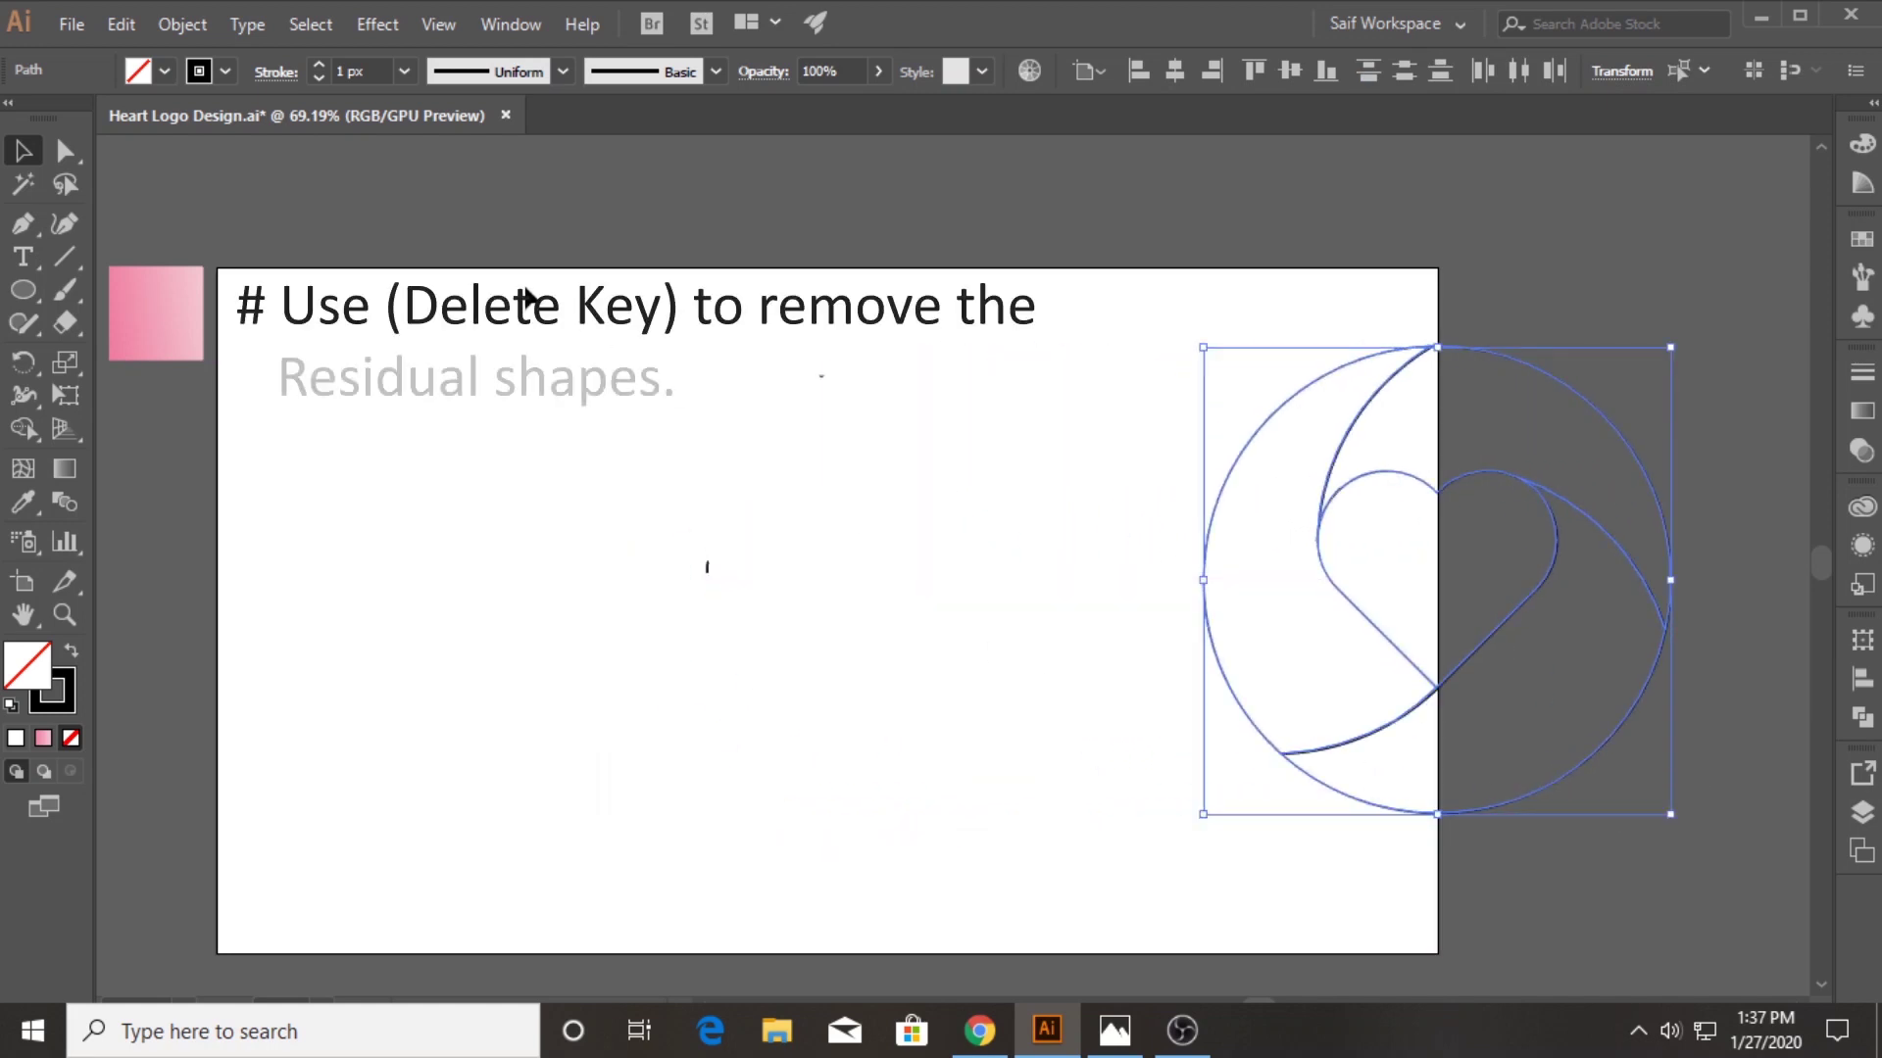
pyautogui.moveTo(525, 294); pyautogui.dragTo(1062, 831)
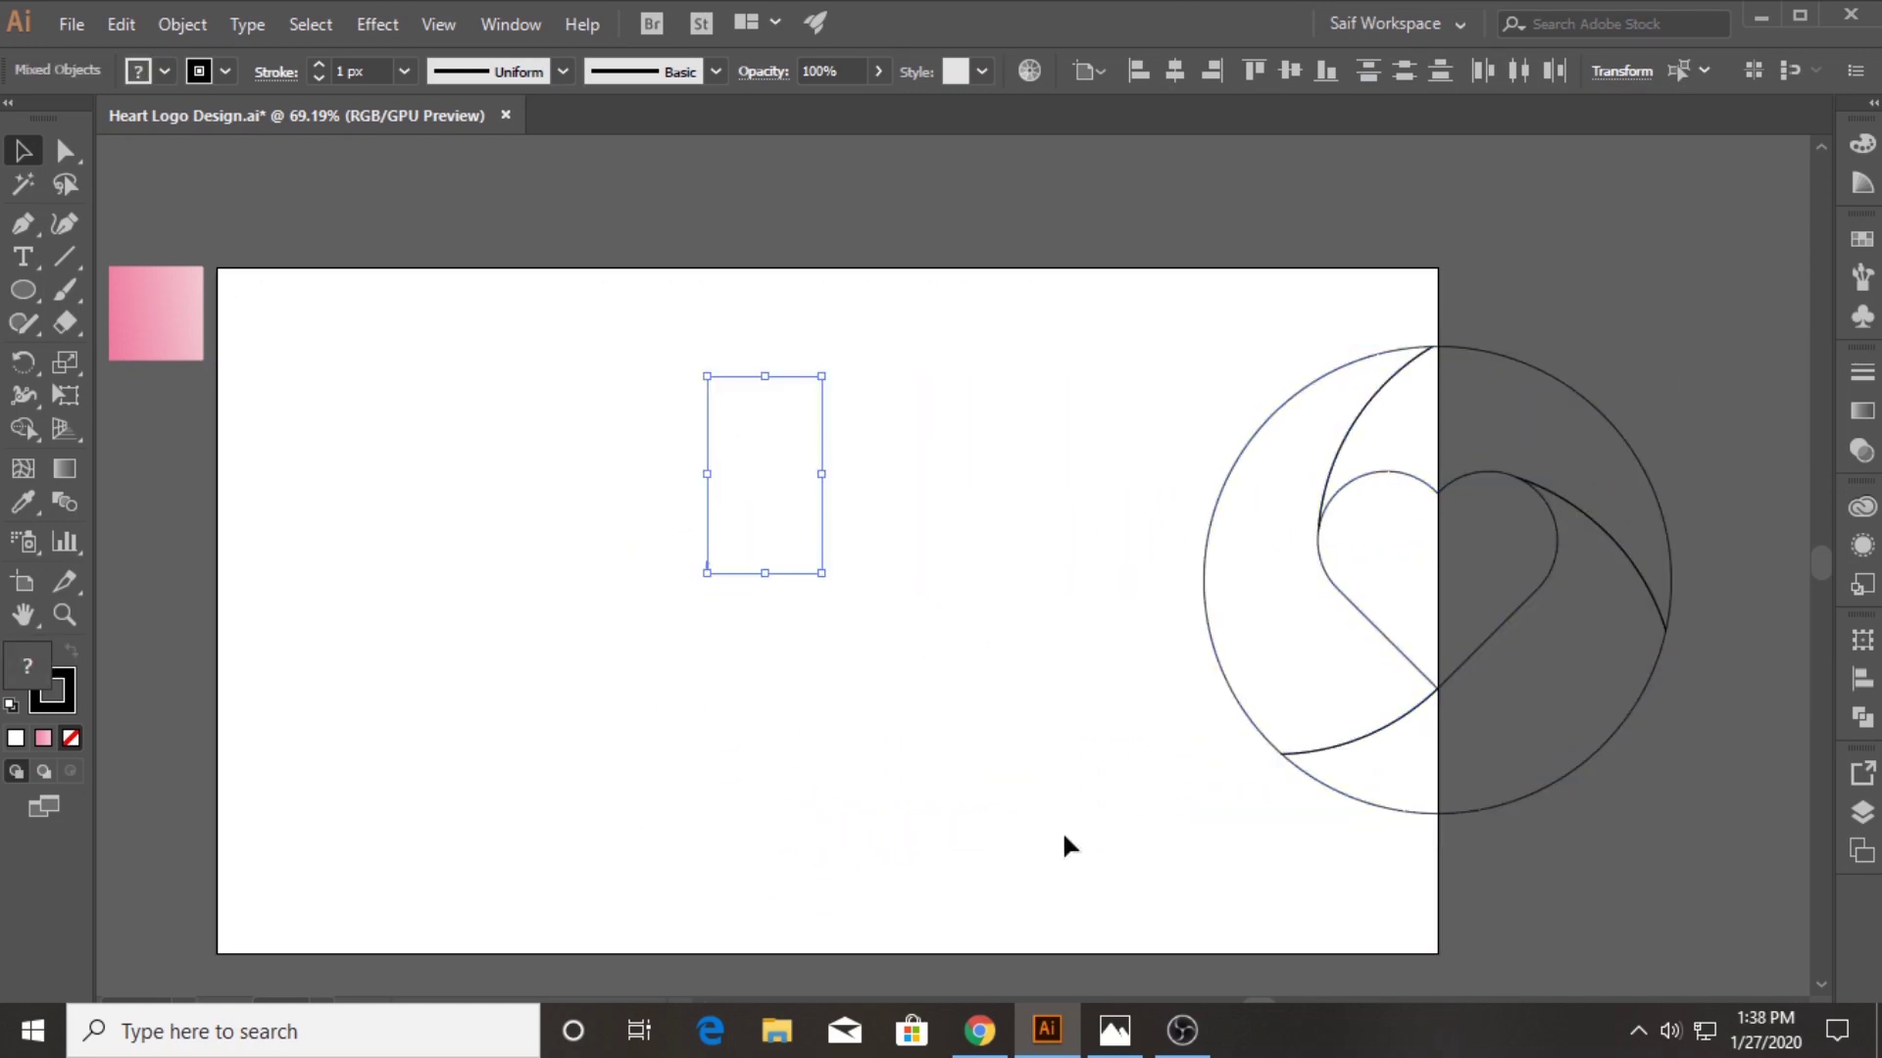
pyautogui.press('Delete')
# Move the heart-and-circle outline to the centre of the artboard
pyautogui.moveTo(1116, 349); pyautogui.dragTo(1521, 774)
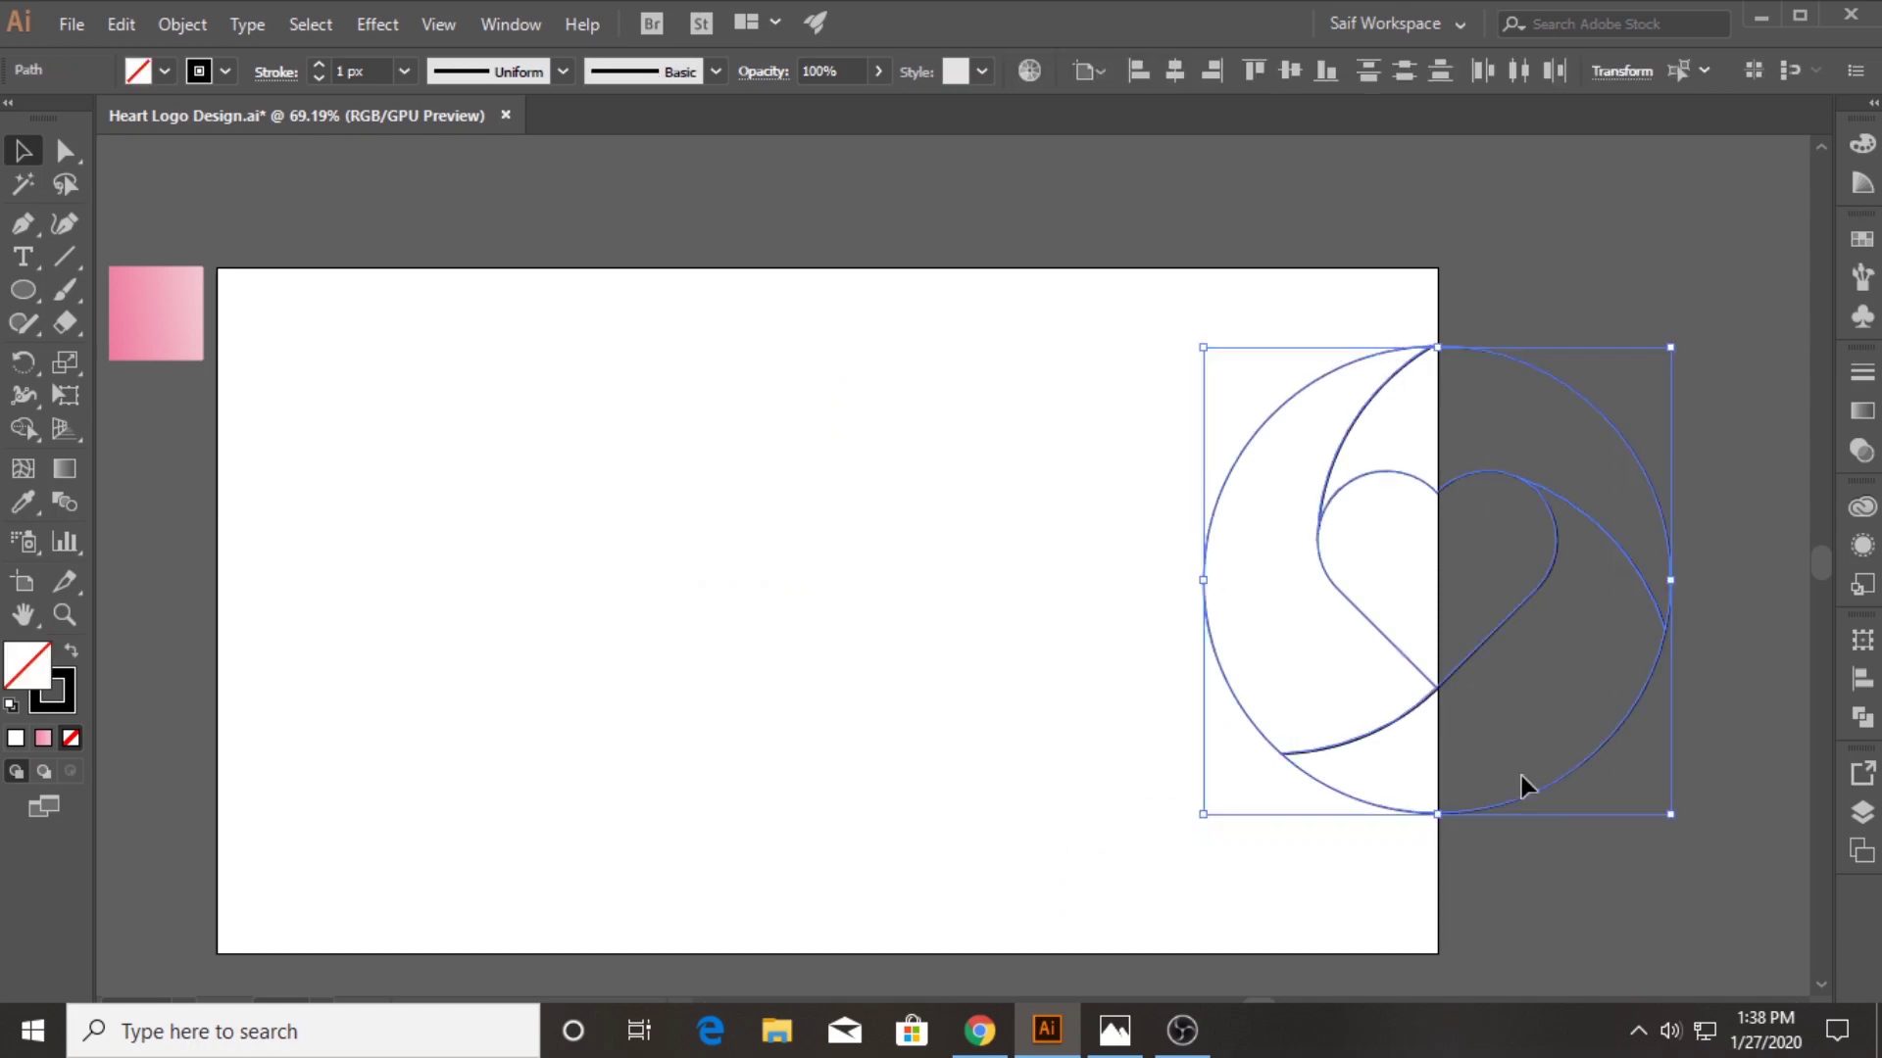
pyautogui.moveTo(1413, 665); pyautogui.dragTo(802, 663)
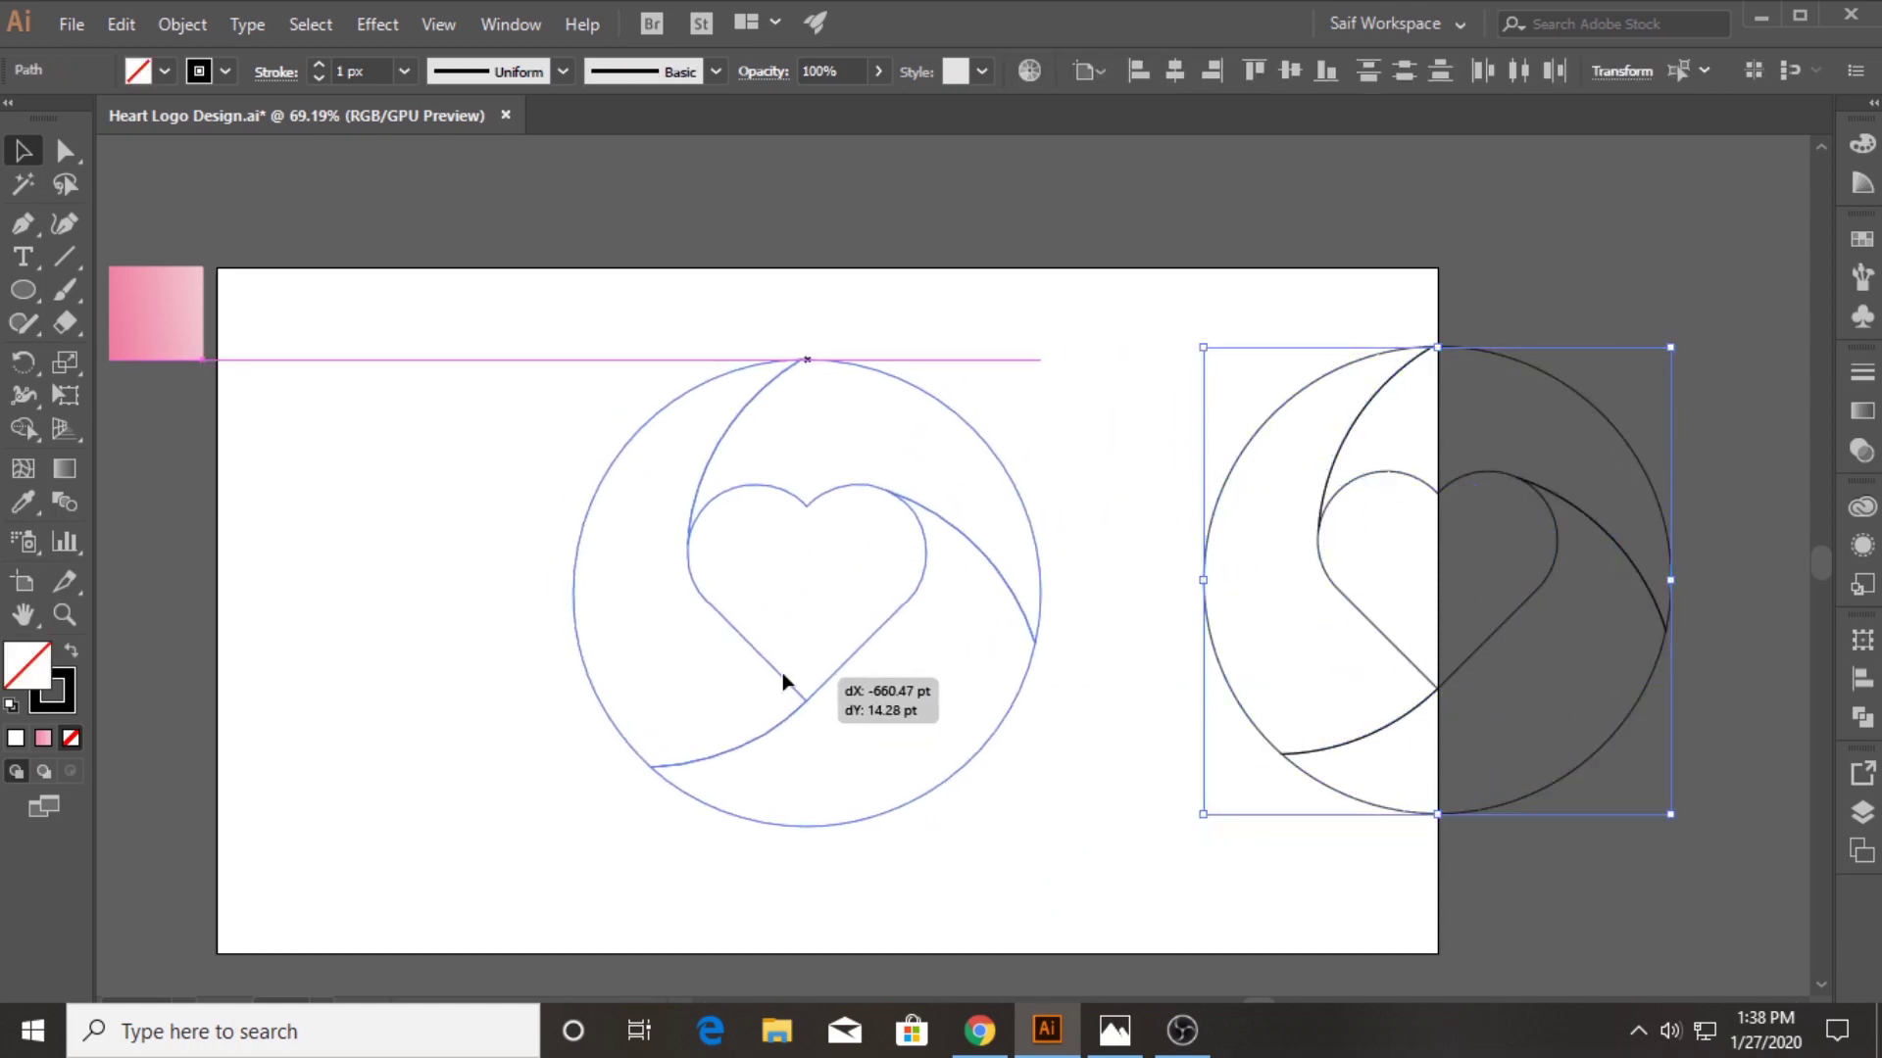
pyautogui.moveTo(802, 669); pyautogui.dragTo(799, 664)
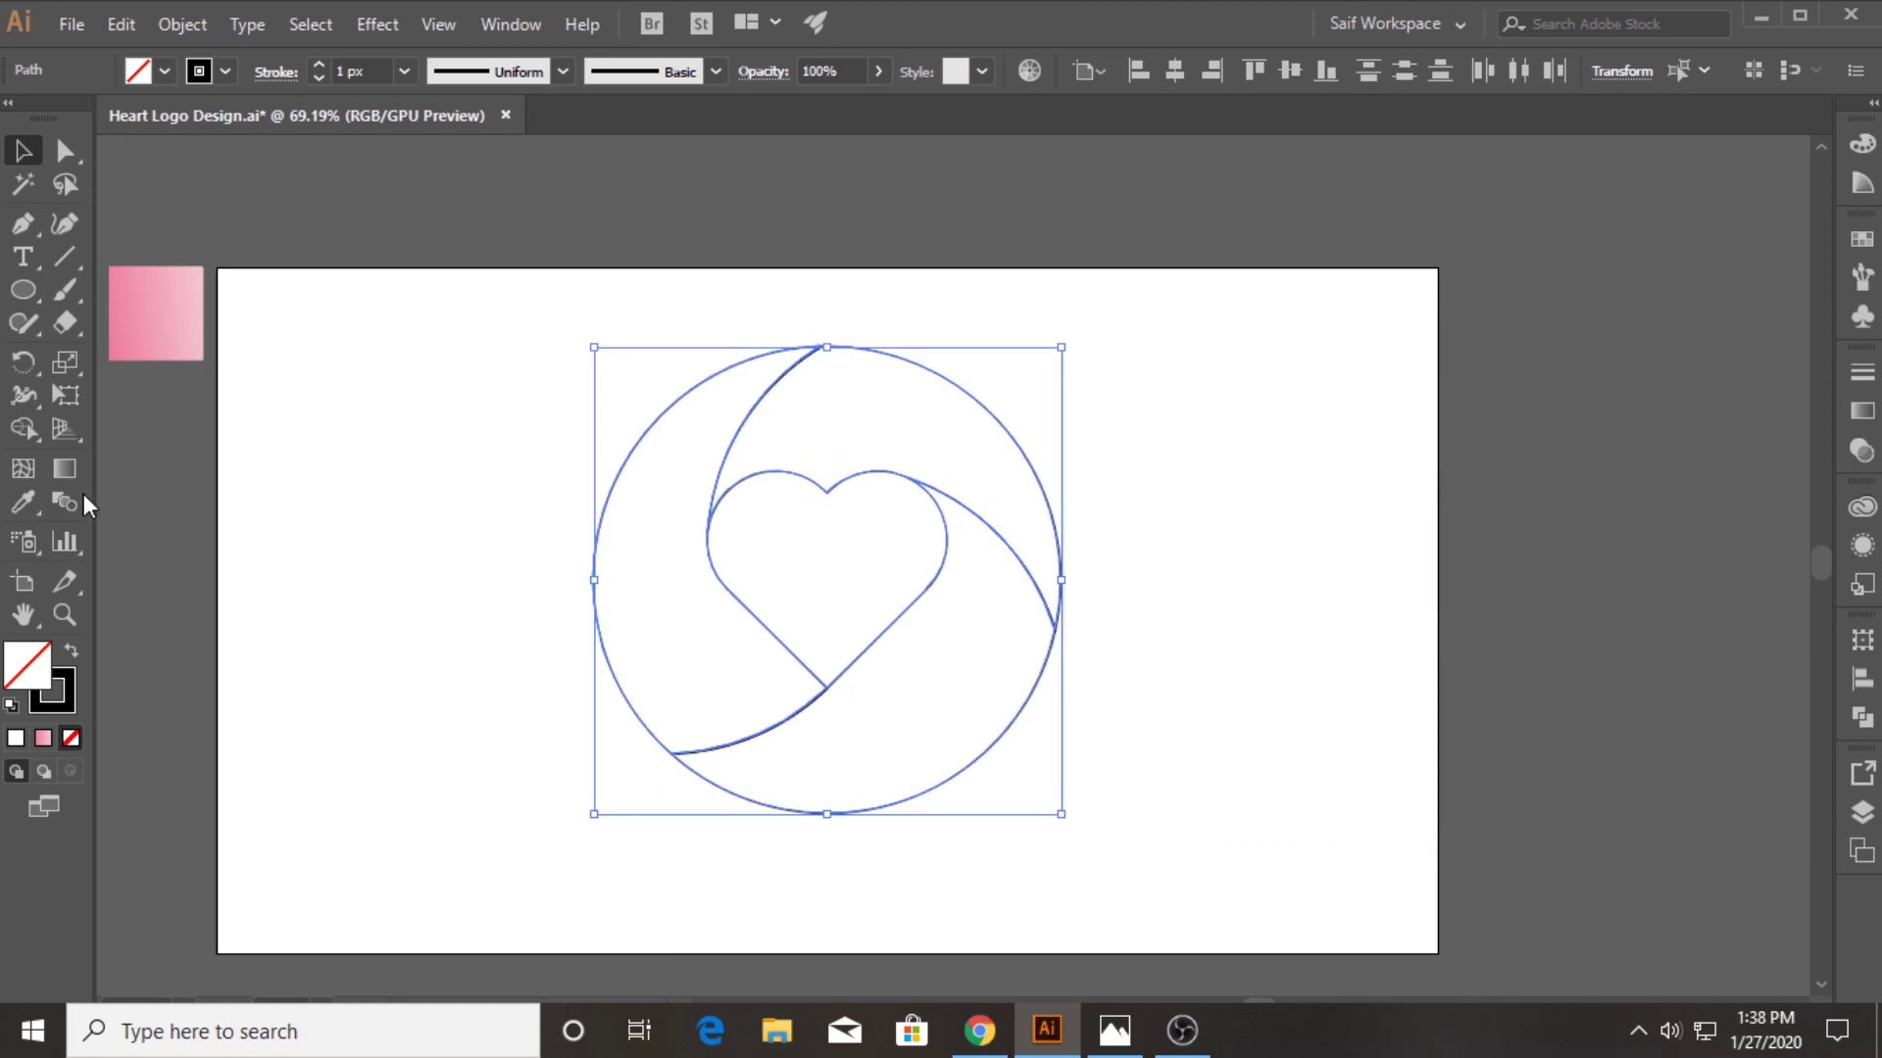
pyautogui.click(27, 504)
# Apply the pink gradient to the outline shapes and re-angle the top segment's gradient
pyautogui.click(156, 313)
pyautogui.press('v')
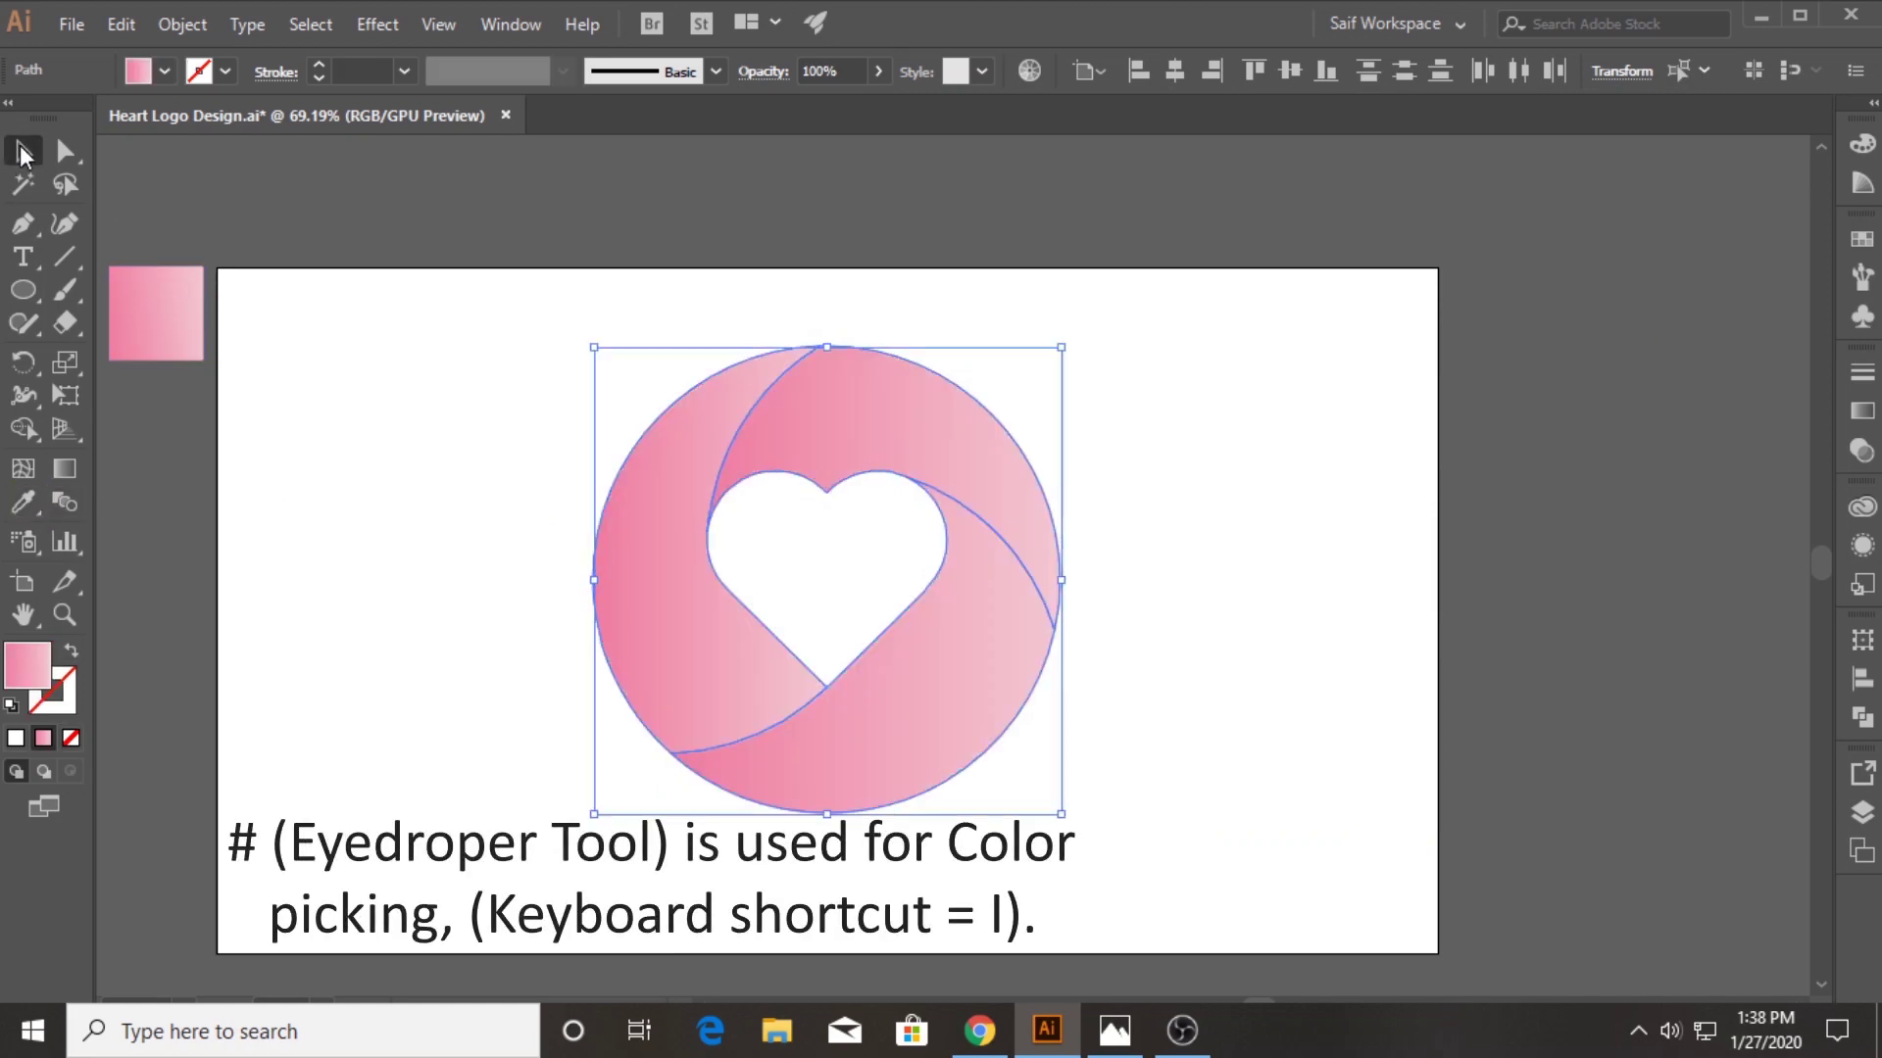
pyautogui.click(438, 345)
pyautogui.click(898, 422)
pyautogui.click(65, 469)
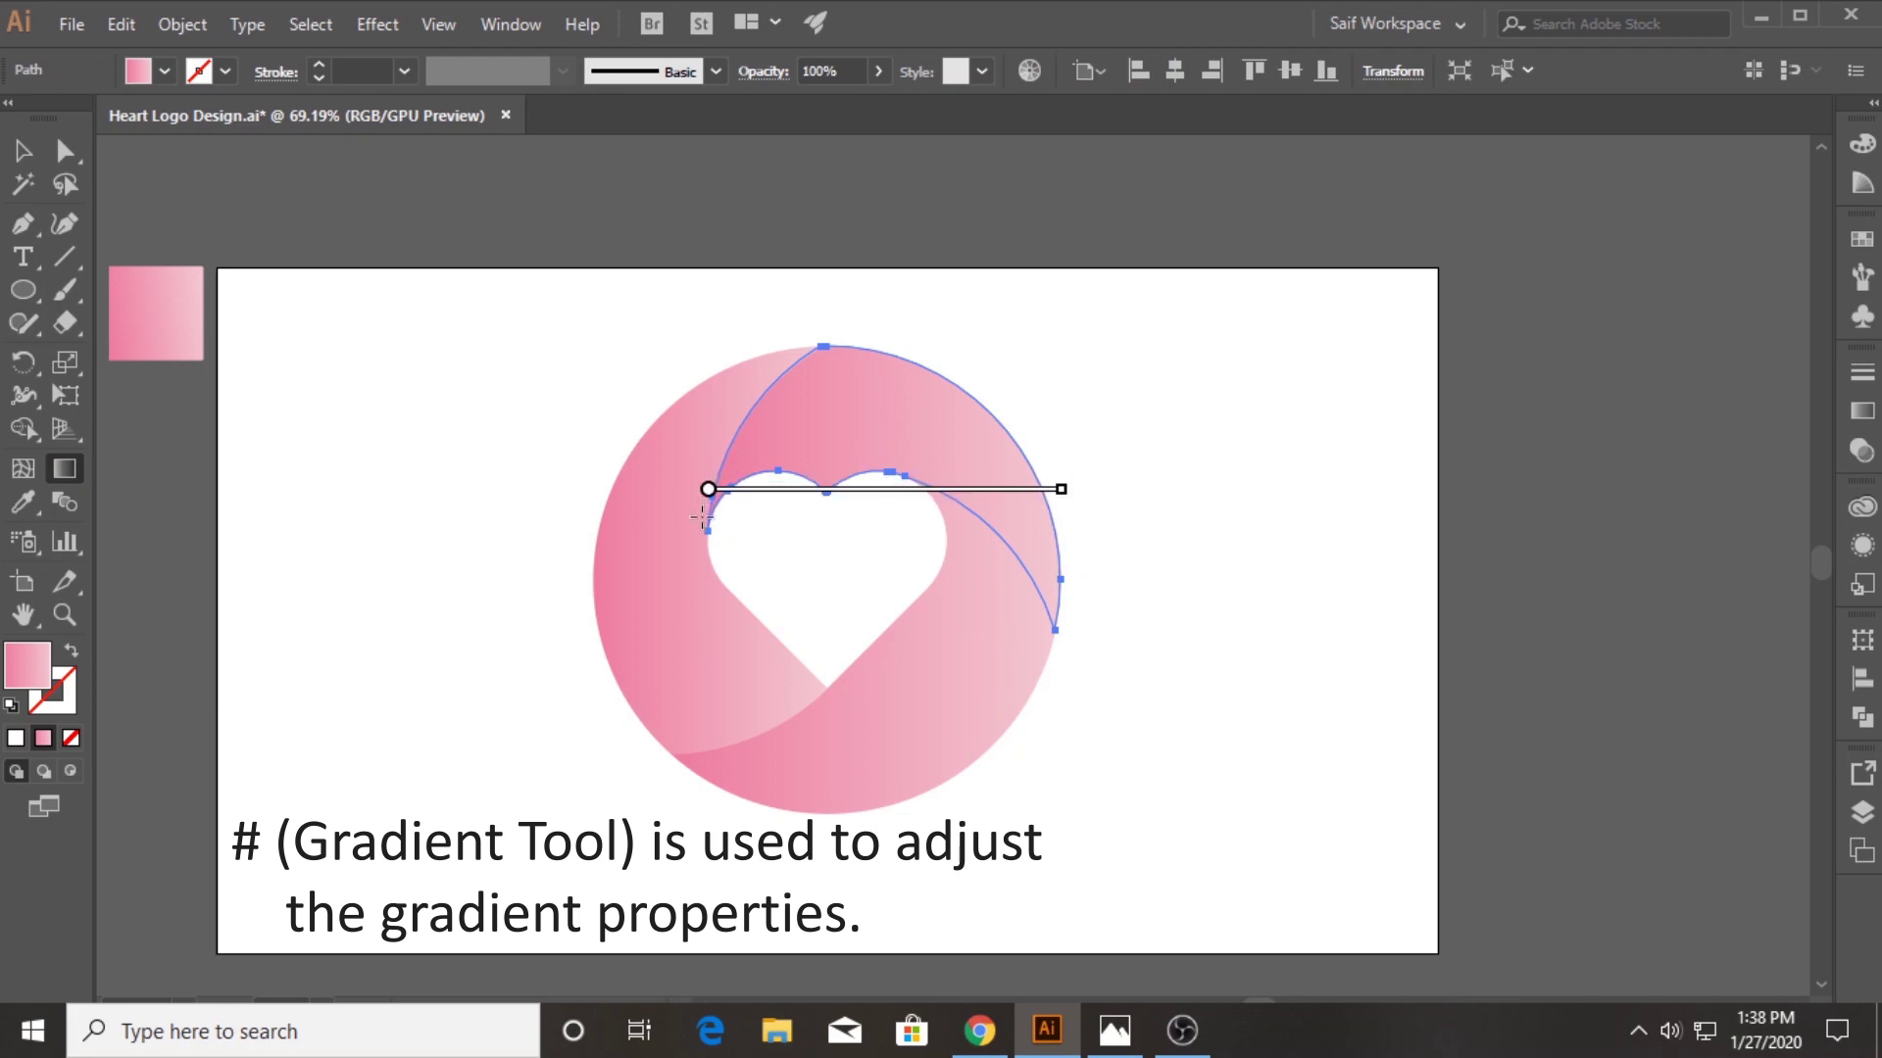
pyautogui.moveTo(708, 537); pyautogui.dragTo(1029, 469)
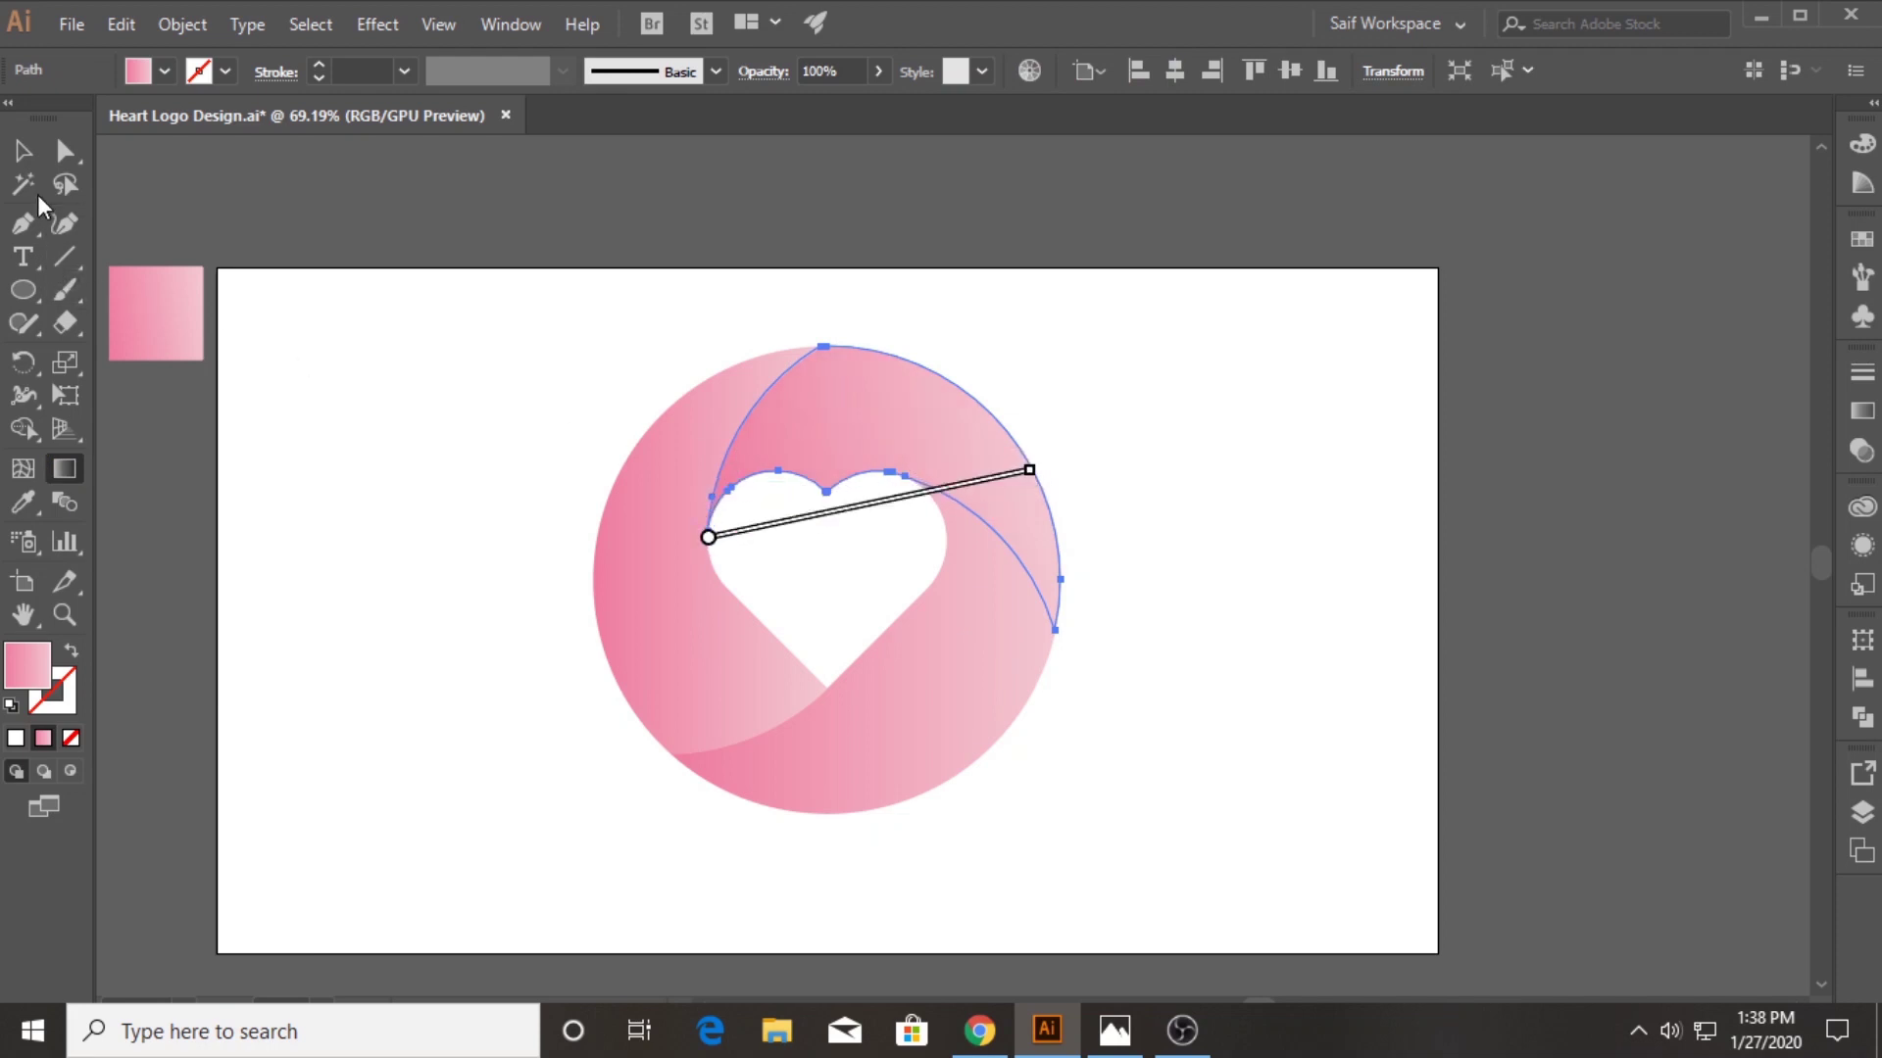
# Re-angle the left segment's gradient bottom-to-top and the lower-right segment's diagonally downward
pyautogui.click(22, 150)
pyautogui.click(627, 597)
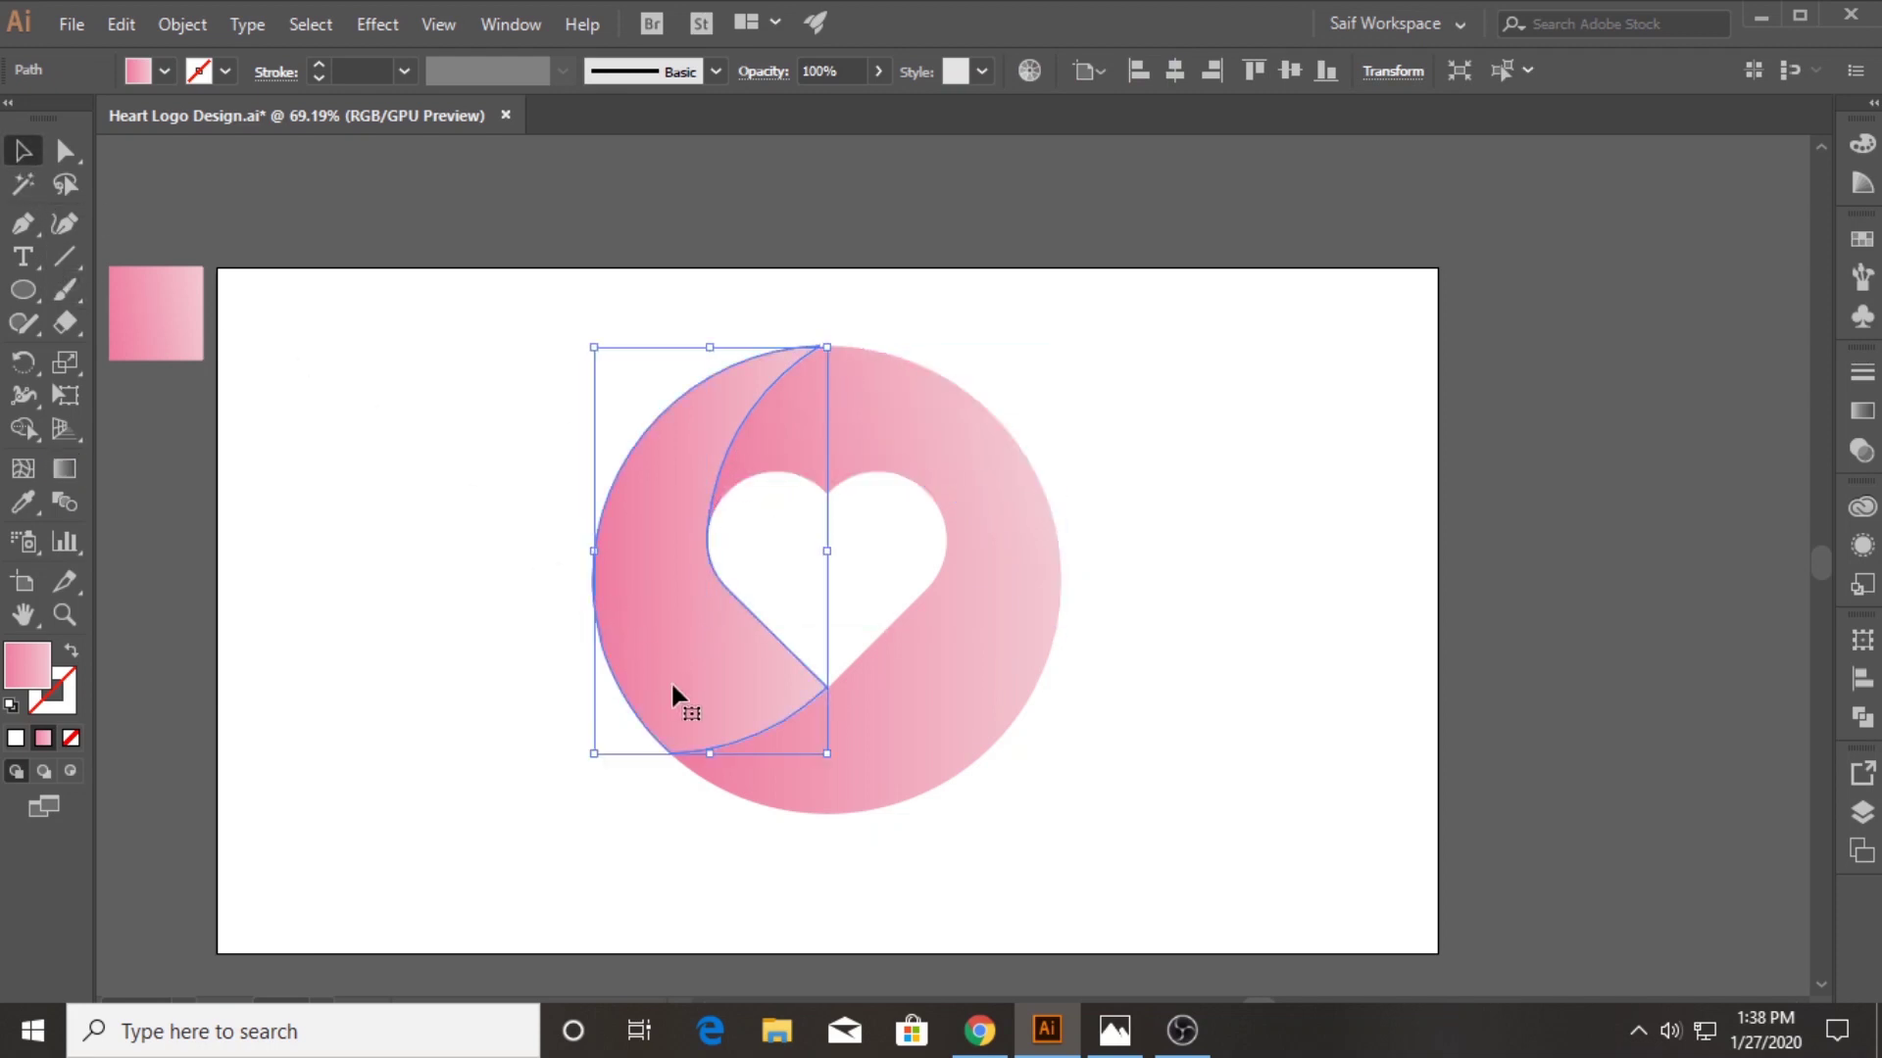
pyautogui.press('g')
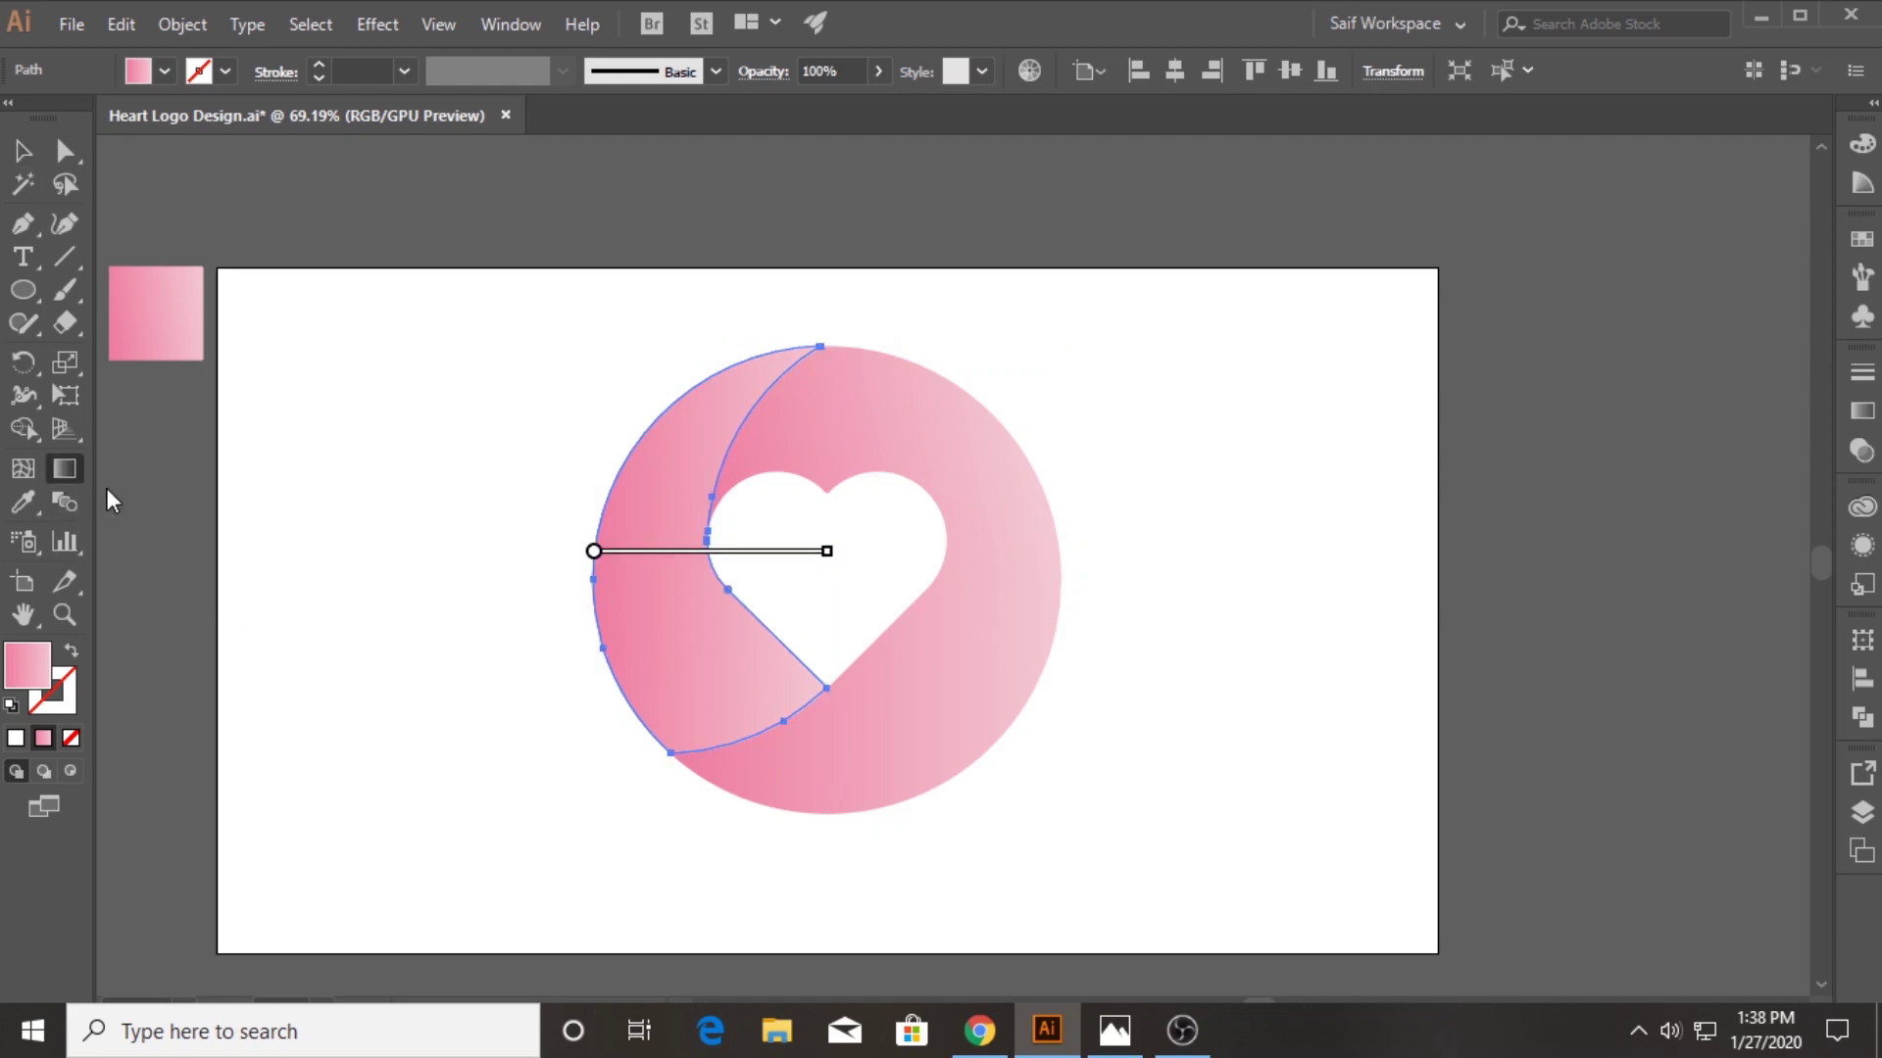
pyautogui.moveTo(804, 707); pyautogui.dragTo(657, 419)
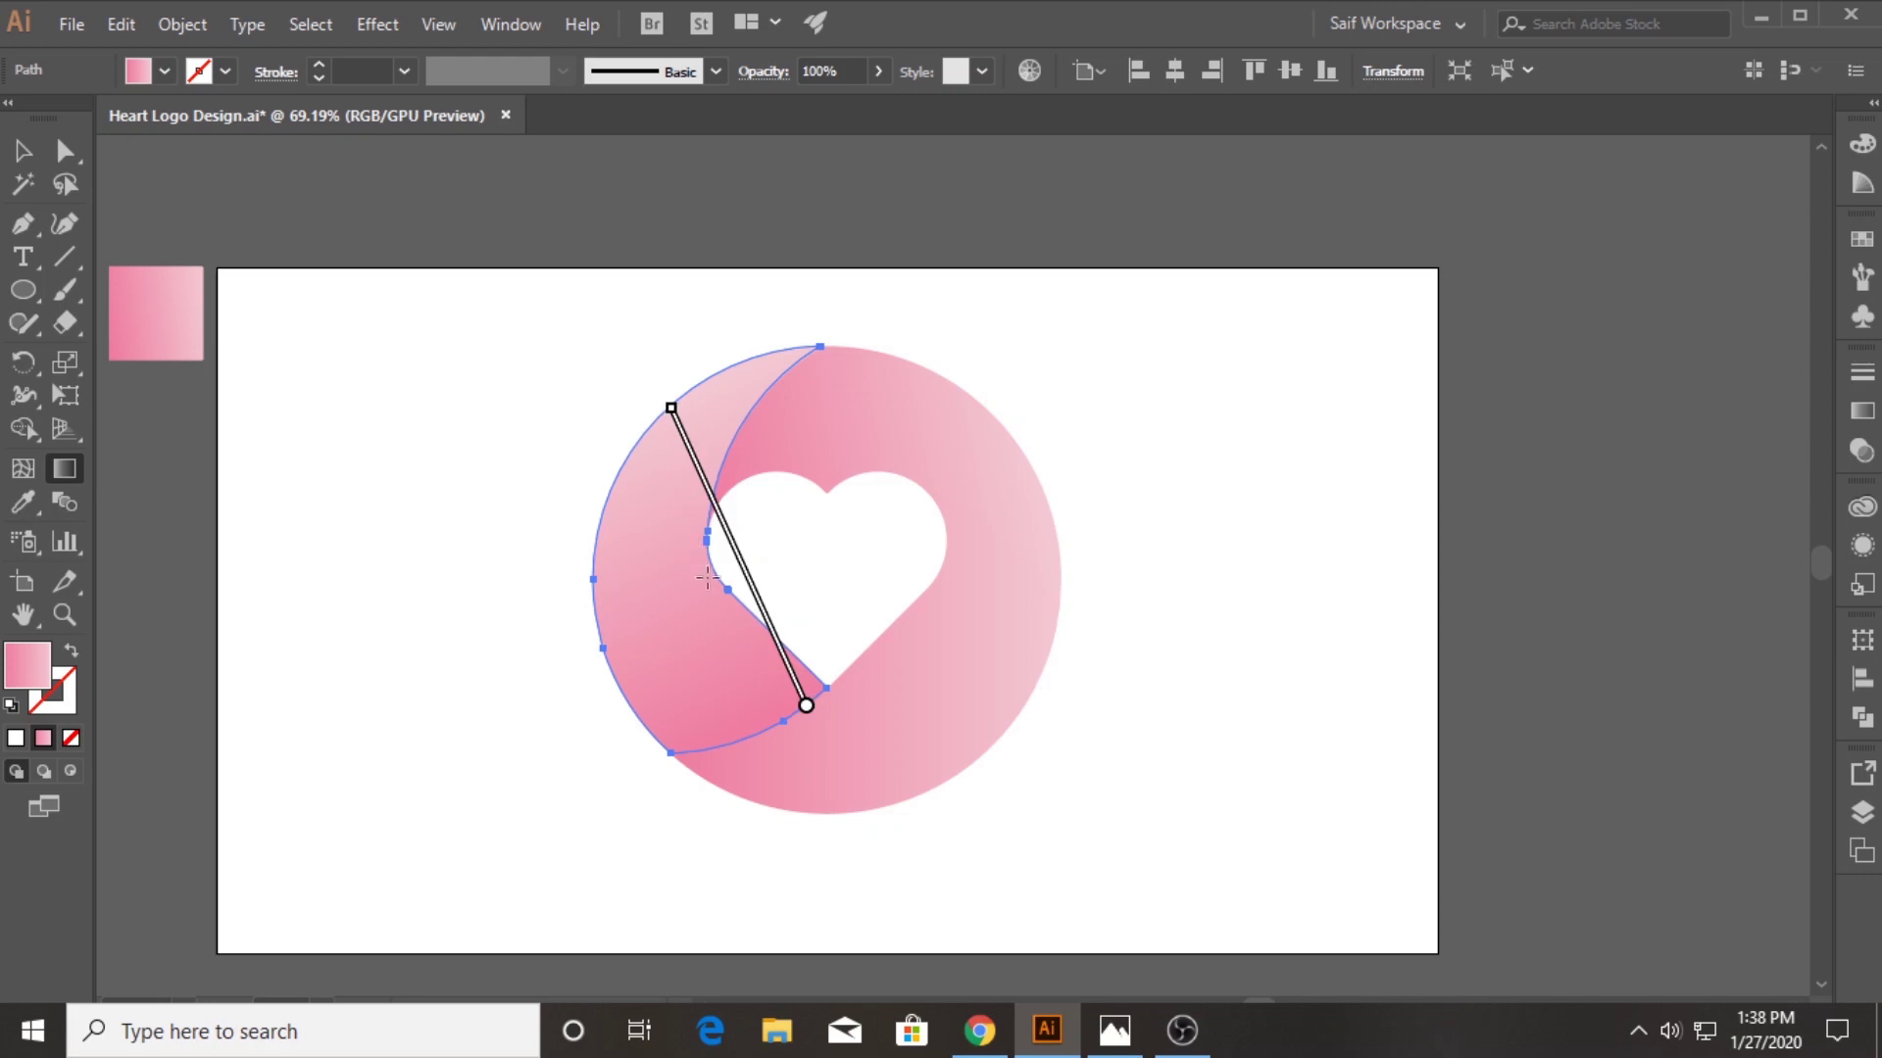
pyautogui.moveTo(781, 722); pyautogui.dragTo(670, 367)
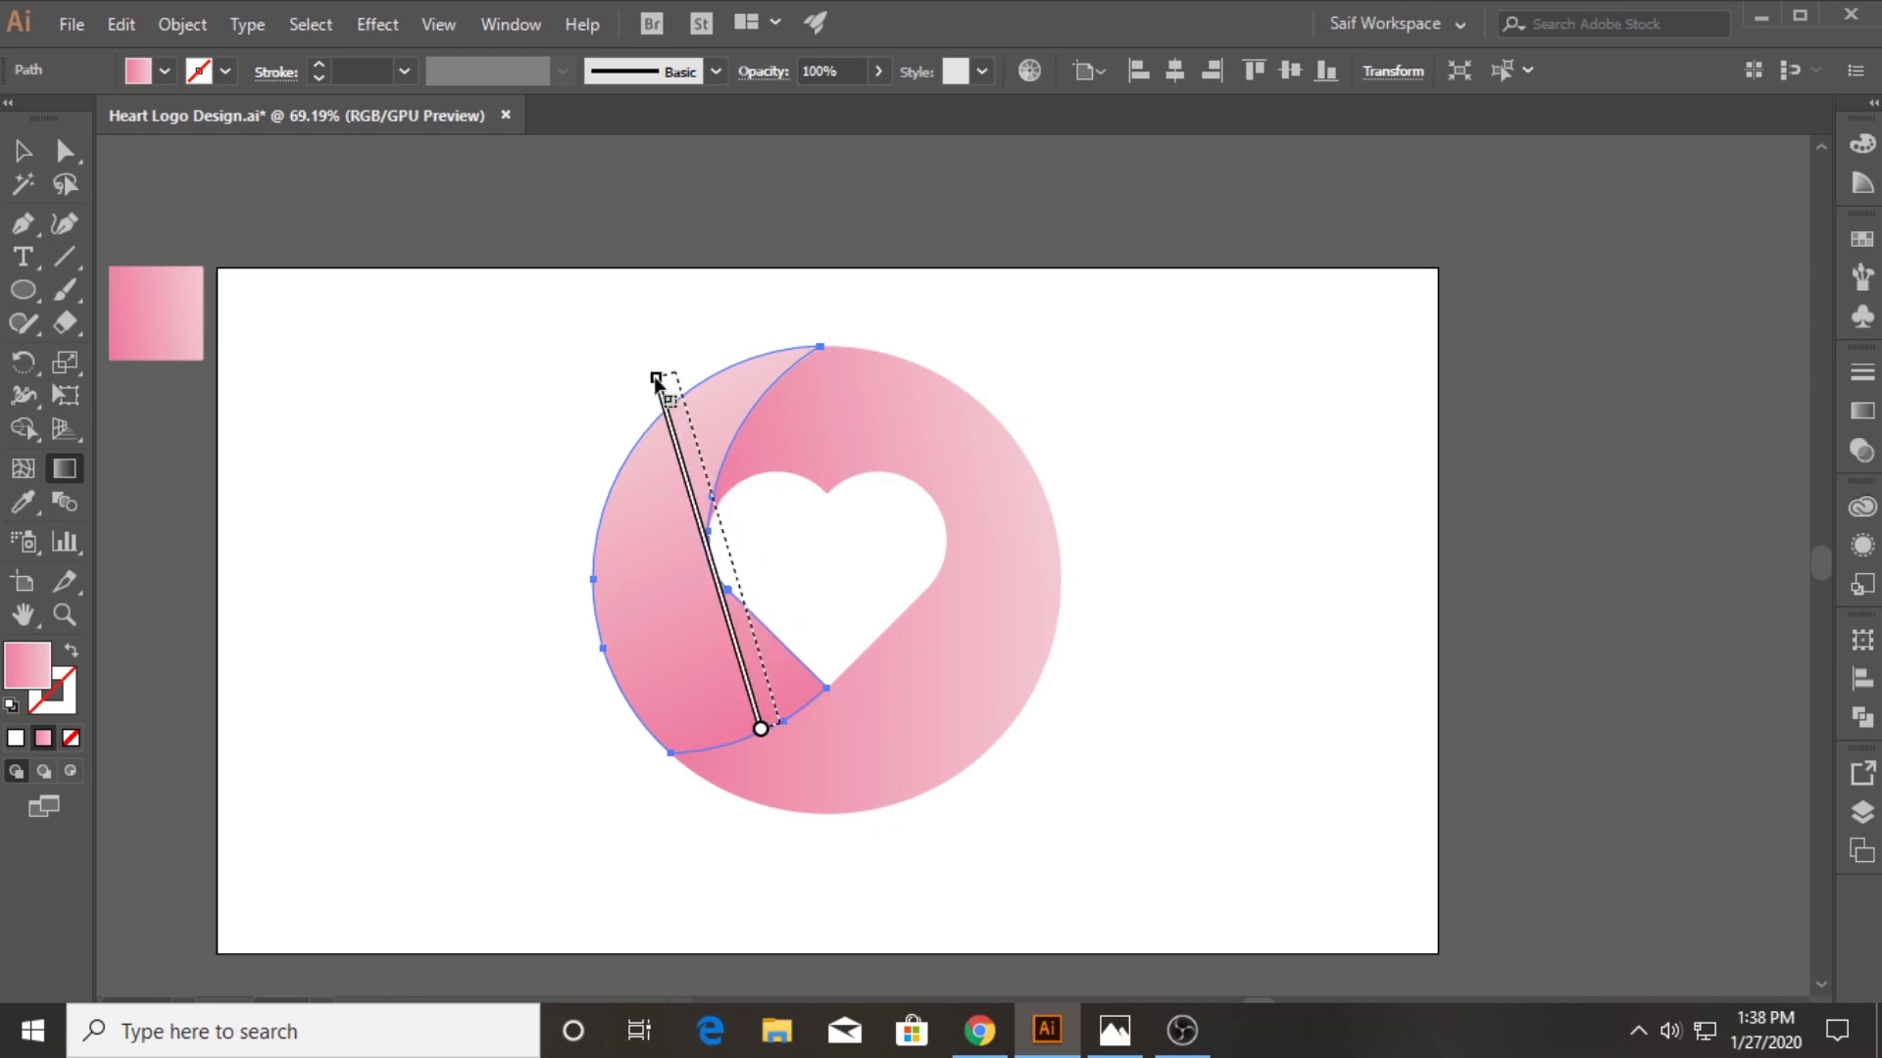
pyautogui.click(22, 152)
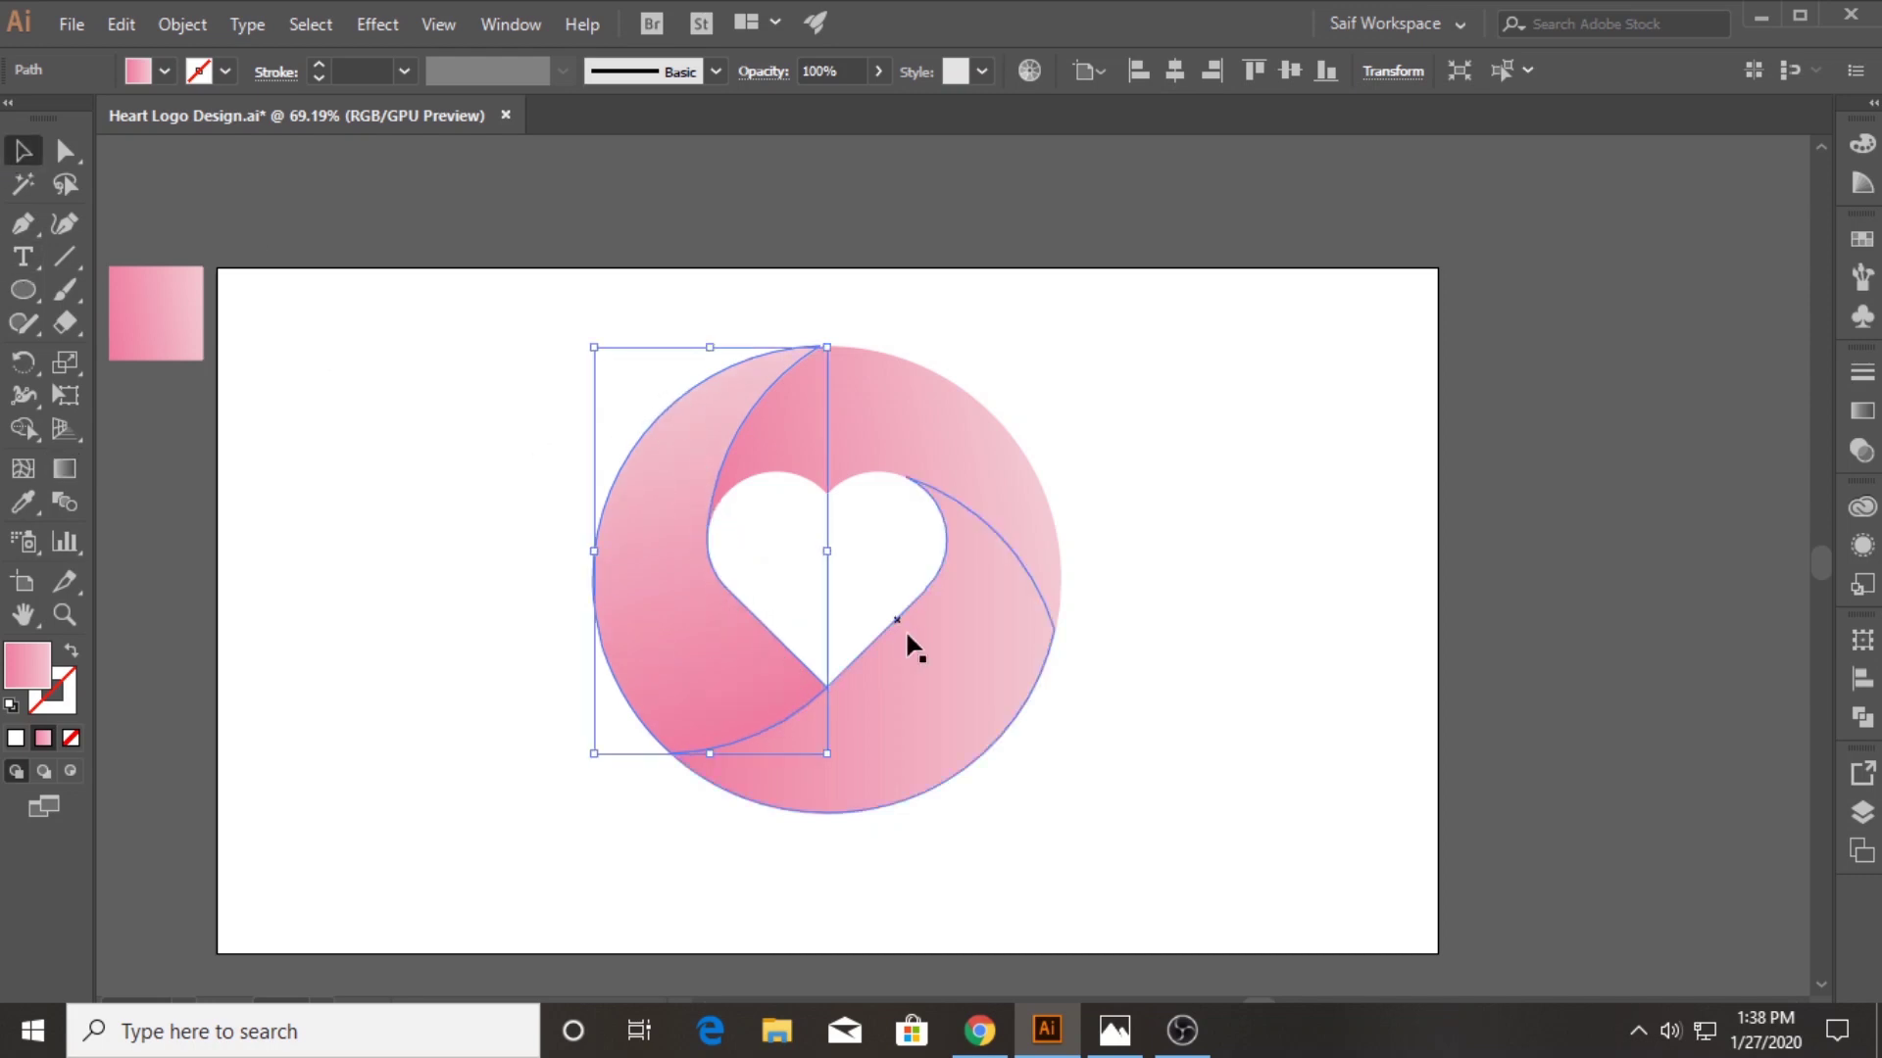
pyautogui.click(955, 698)
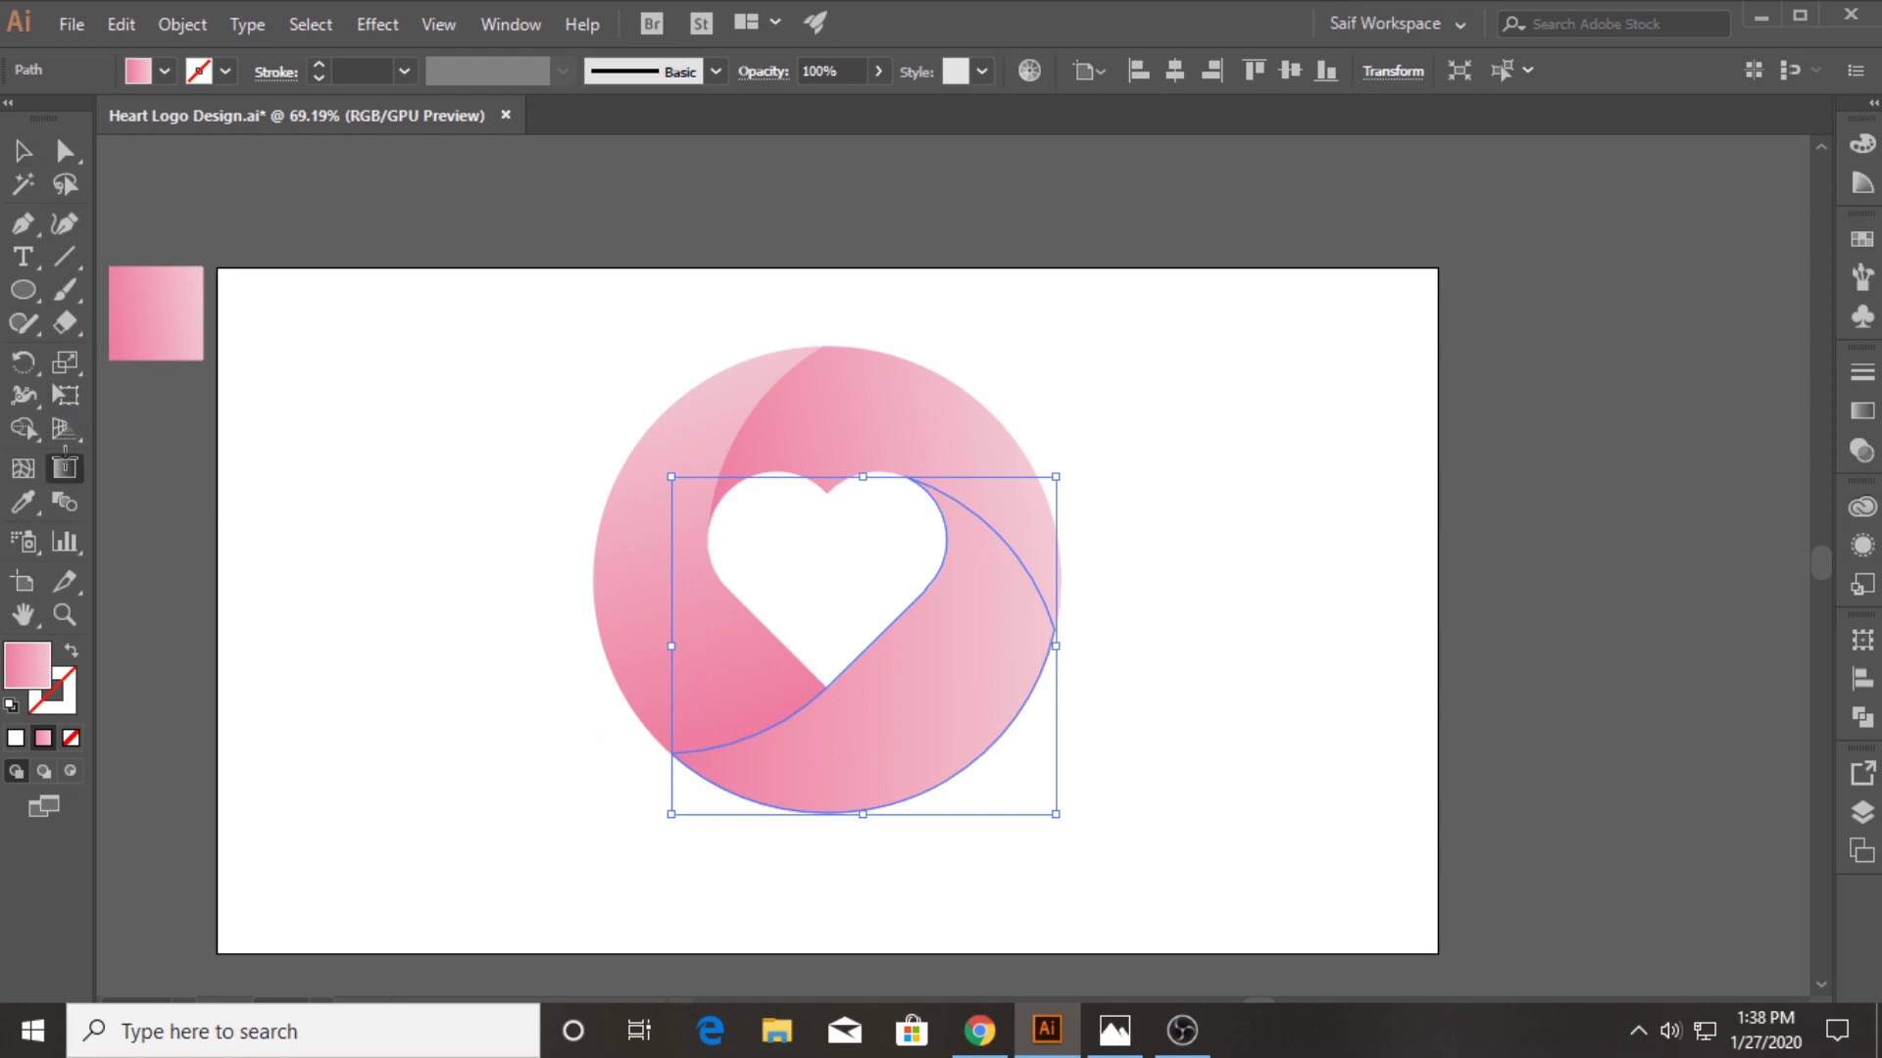
pyautogui.click(64, 468)
pyautogui.moveTo(1006, 552); pyautogui.dragTo(702, 860)
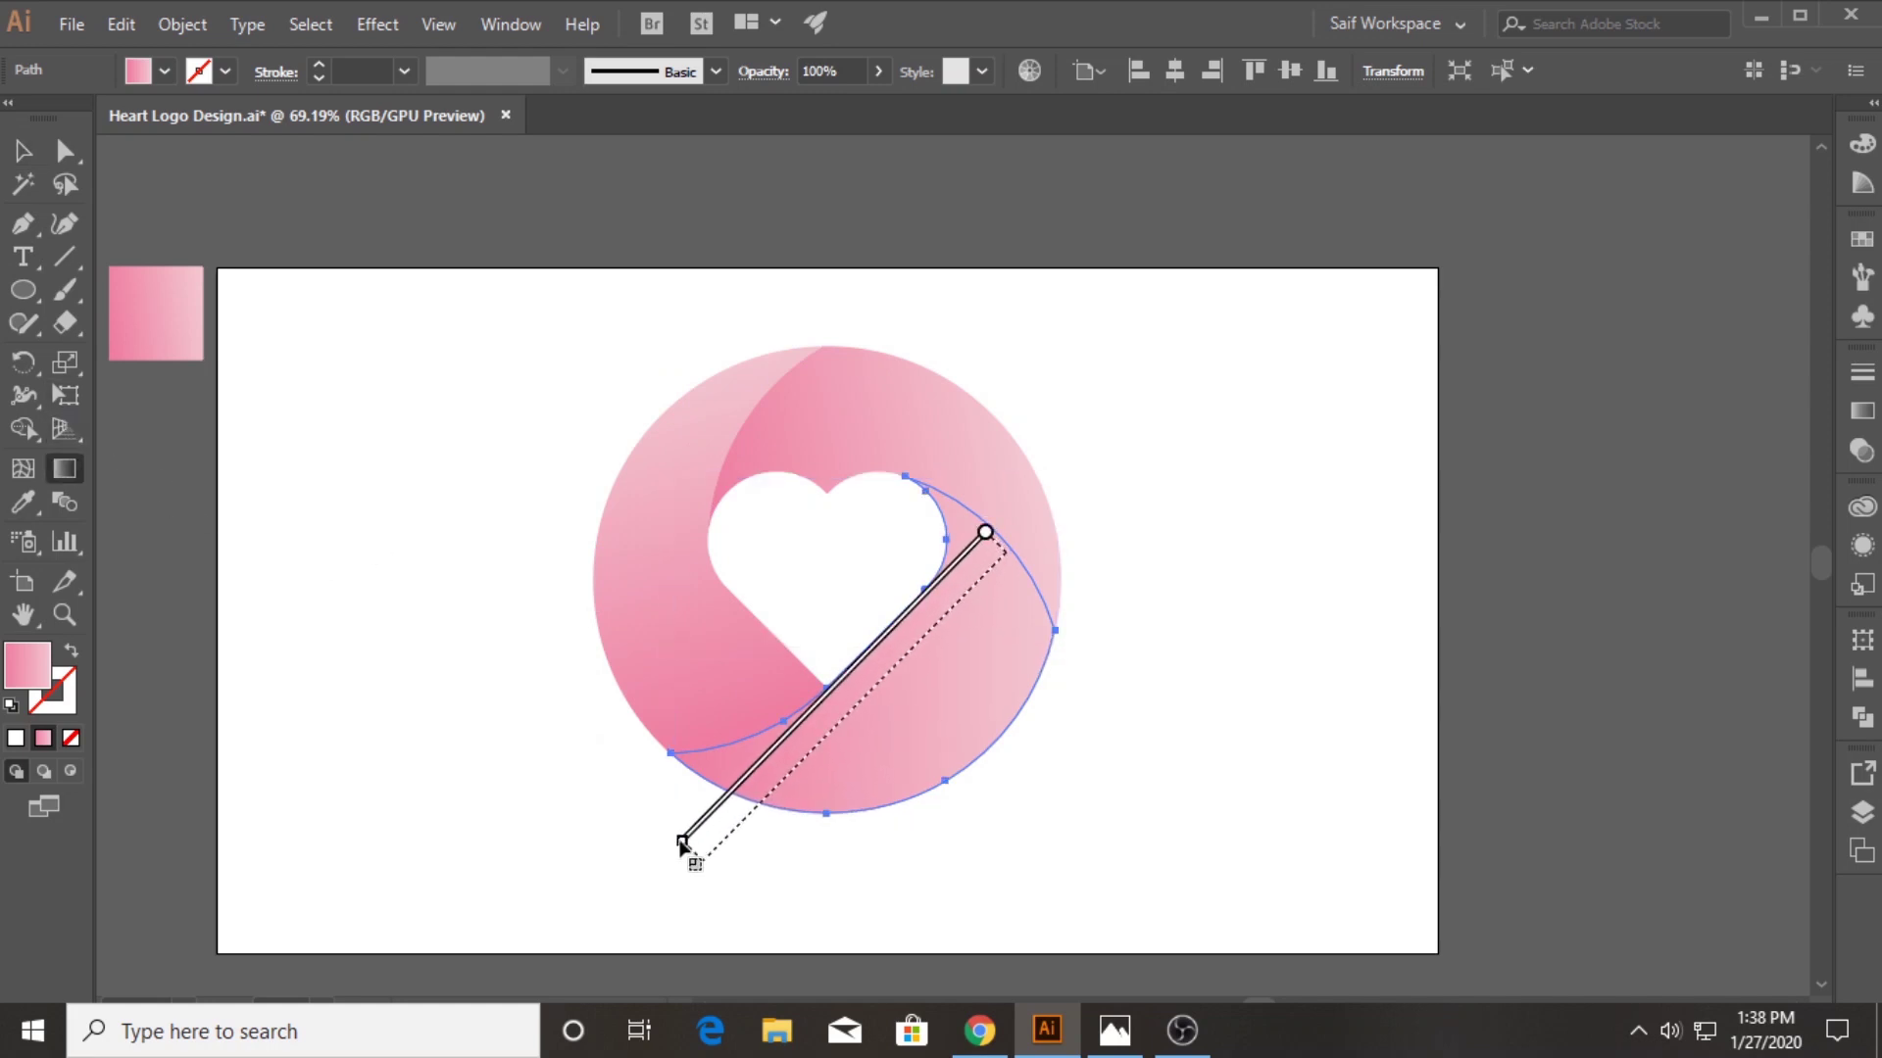
pyautogui.click(22, 151)
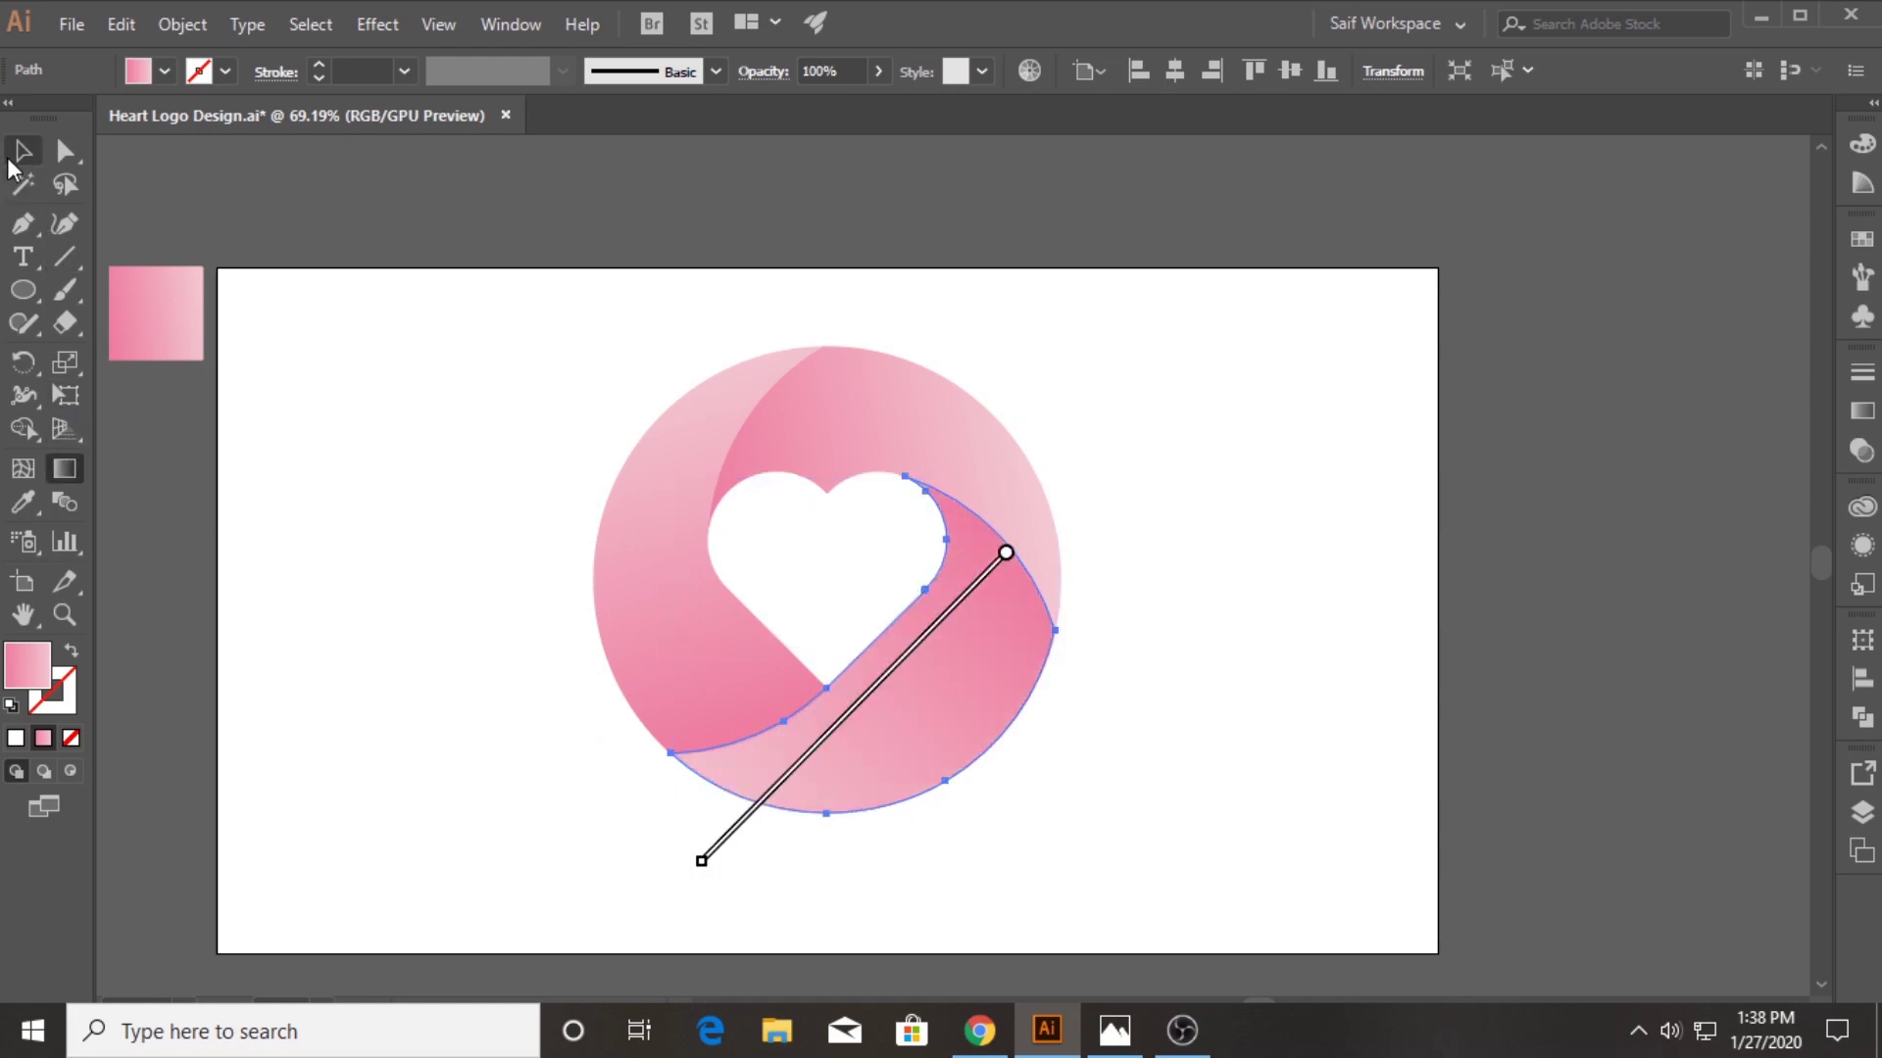
pyautogui.click(449, 535)
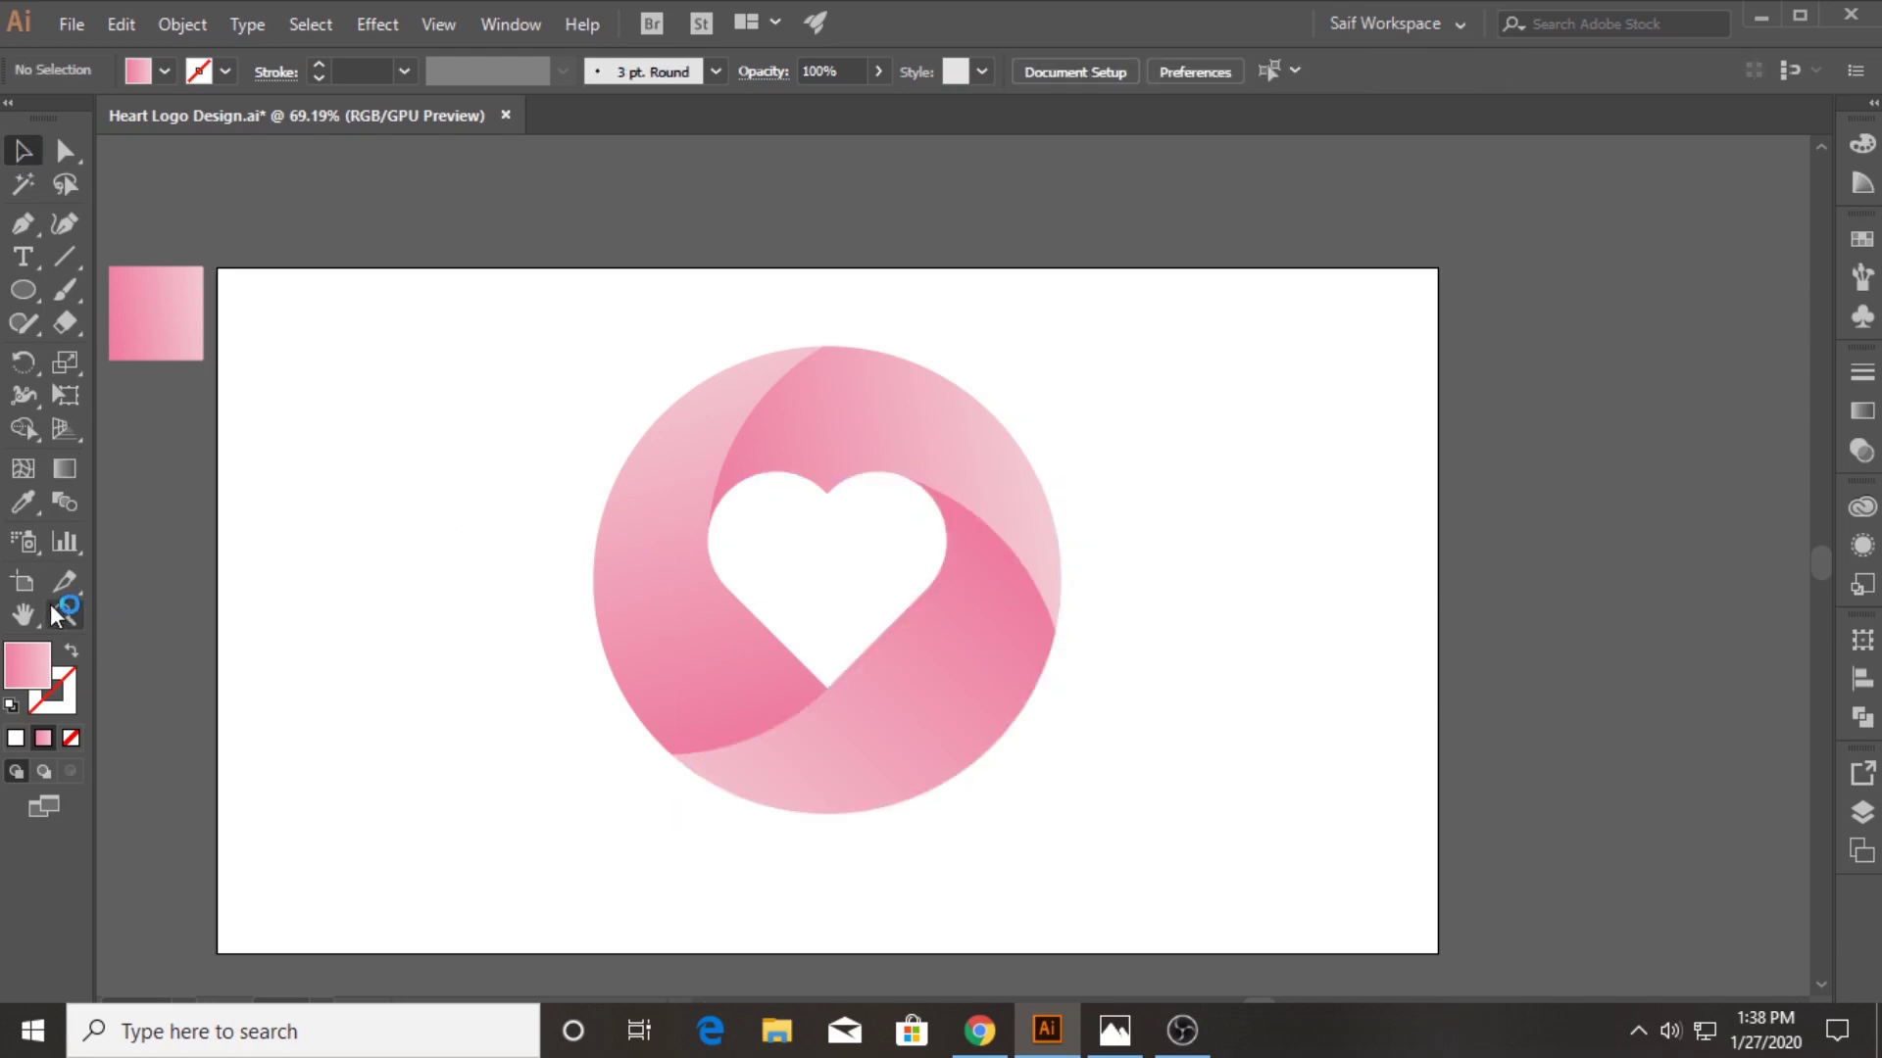
# Zoom in on the top segment and pen-draw a closed flap over the top crescent
pyautogui.moveTo(821, 471); pyautogui.dragTo(1186, 463)
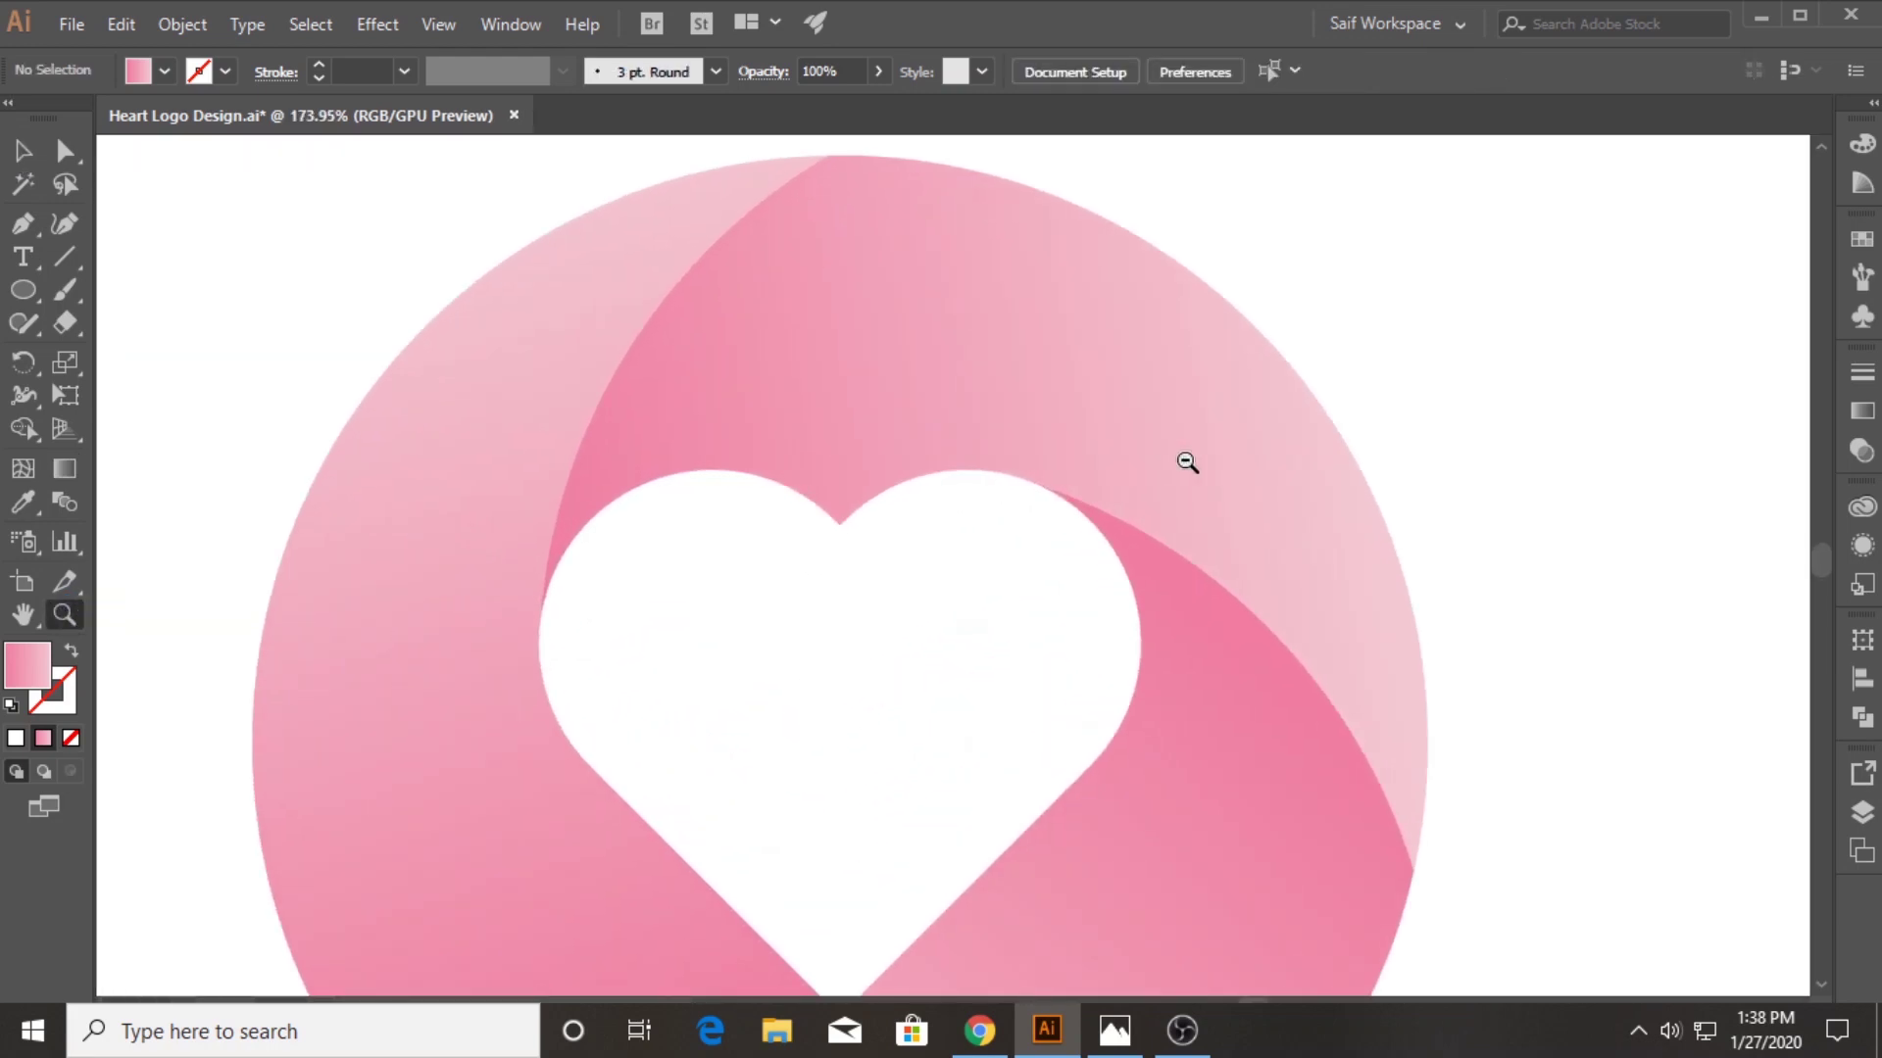
pyautogui.moveTo(900, 351); pyautogui.dragTo(744, 559)
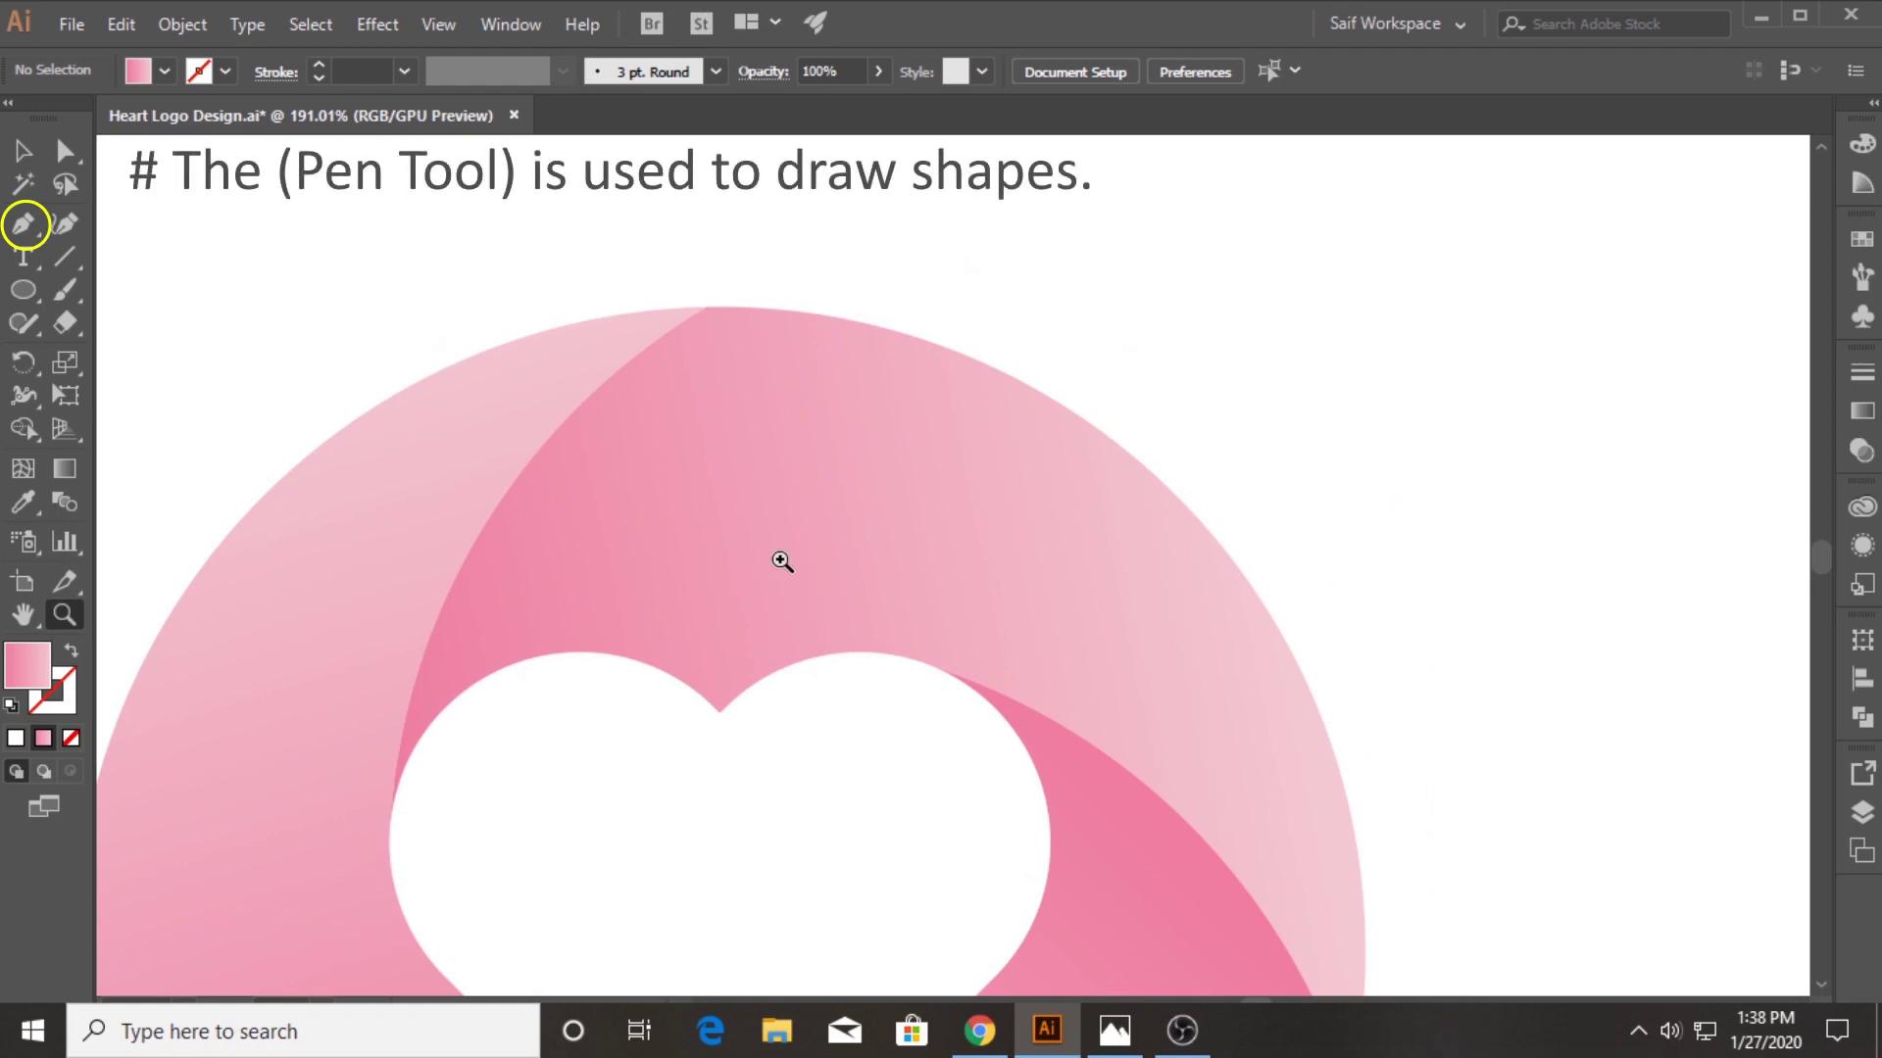
pyautogui.click(445, 707)
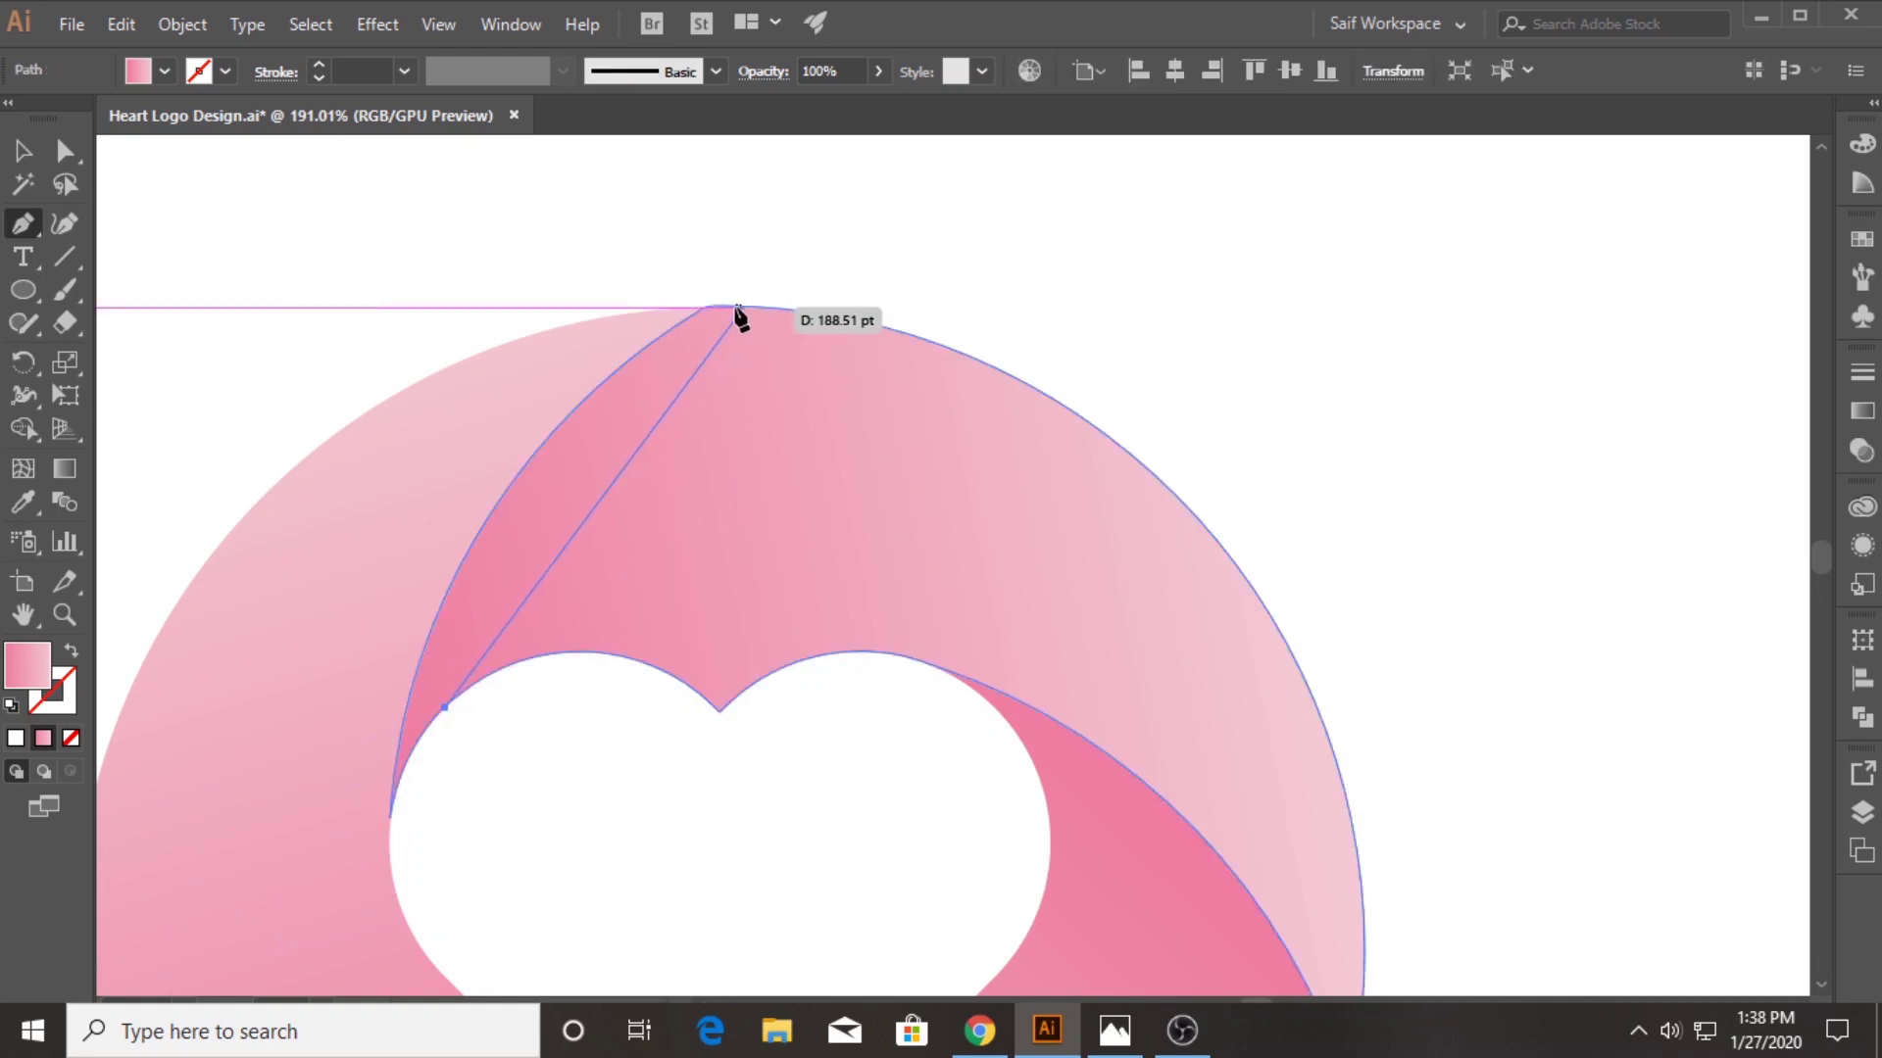
pyautogui.click(702, 308)
pyautogui.moveTo(703, 309); pyautogui.dragTo(900, 187)
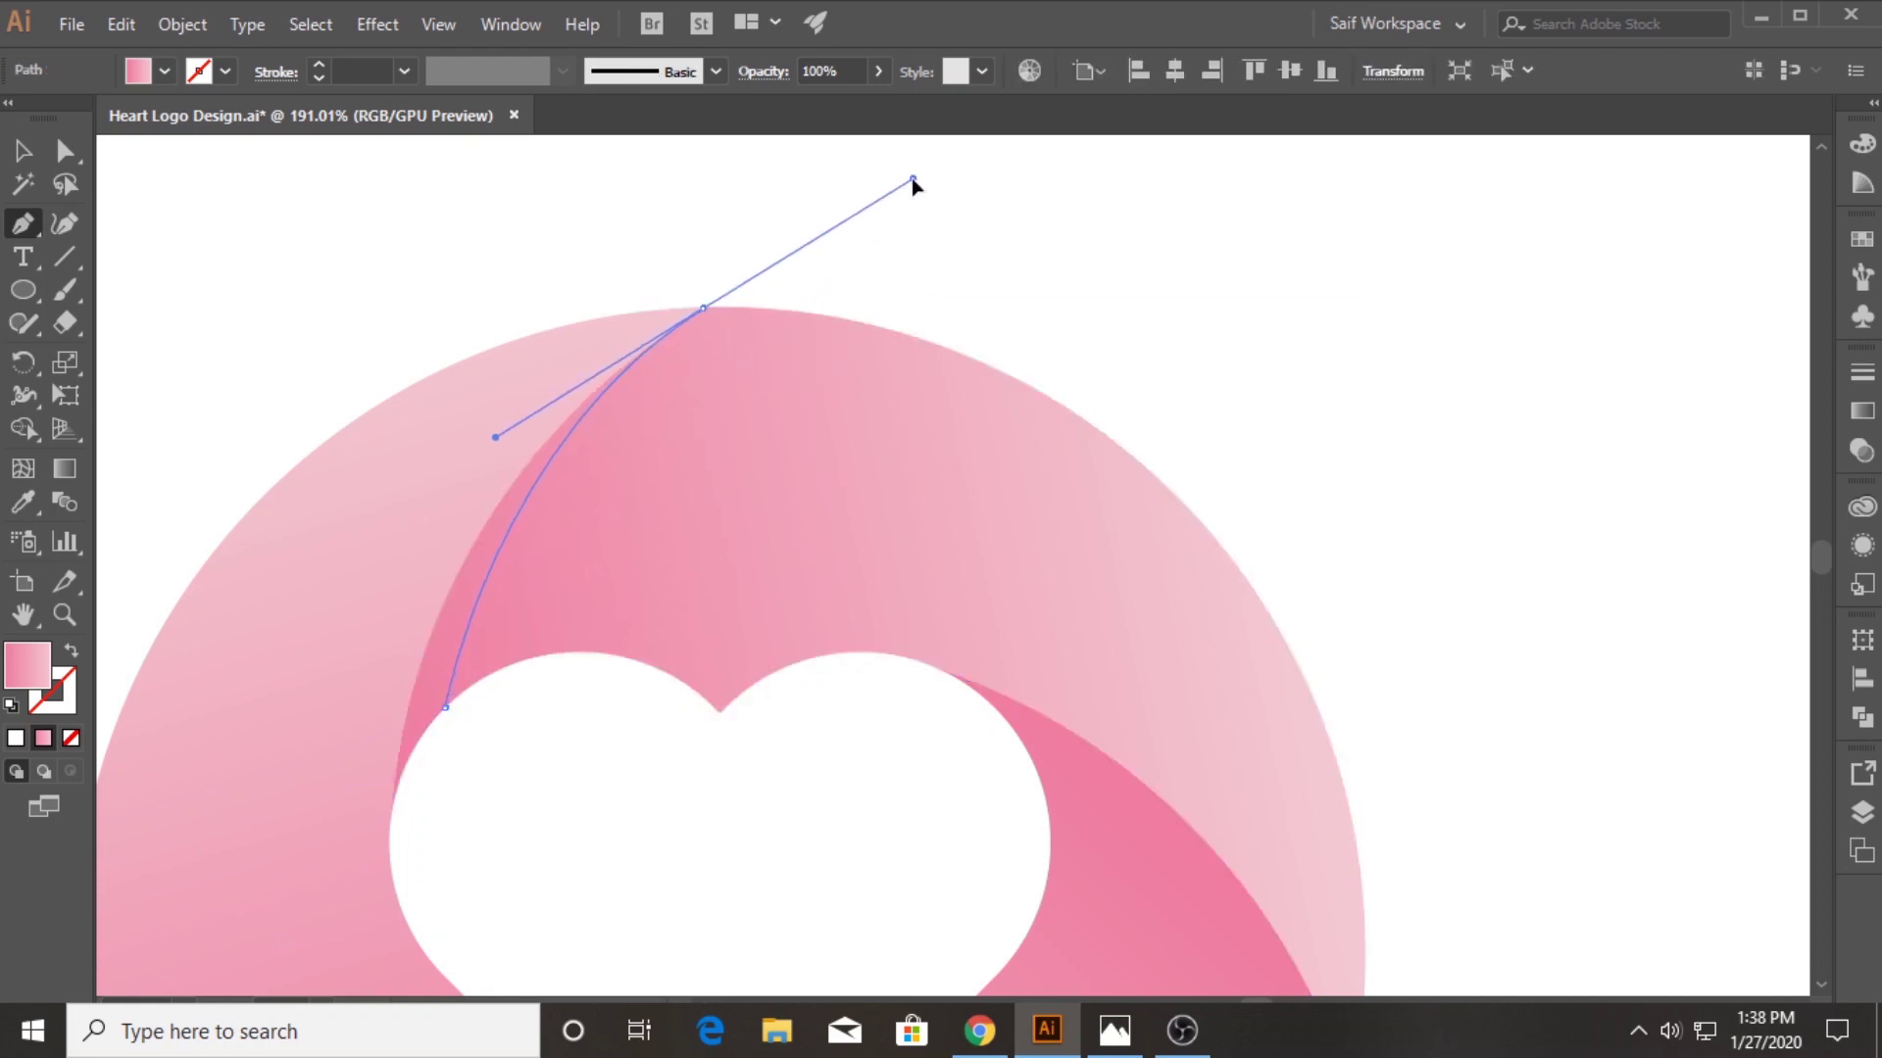
pyautogui.moveTo(913, 187); pyautogui.dragTo(199, 510)
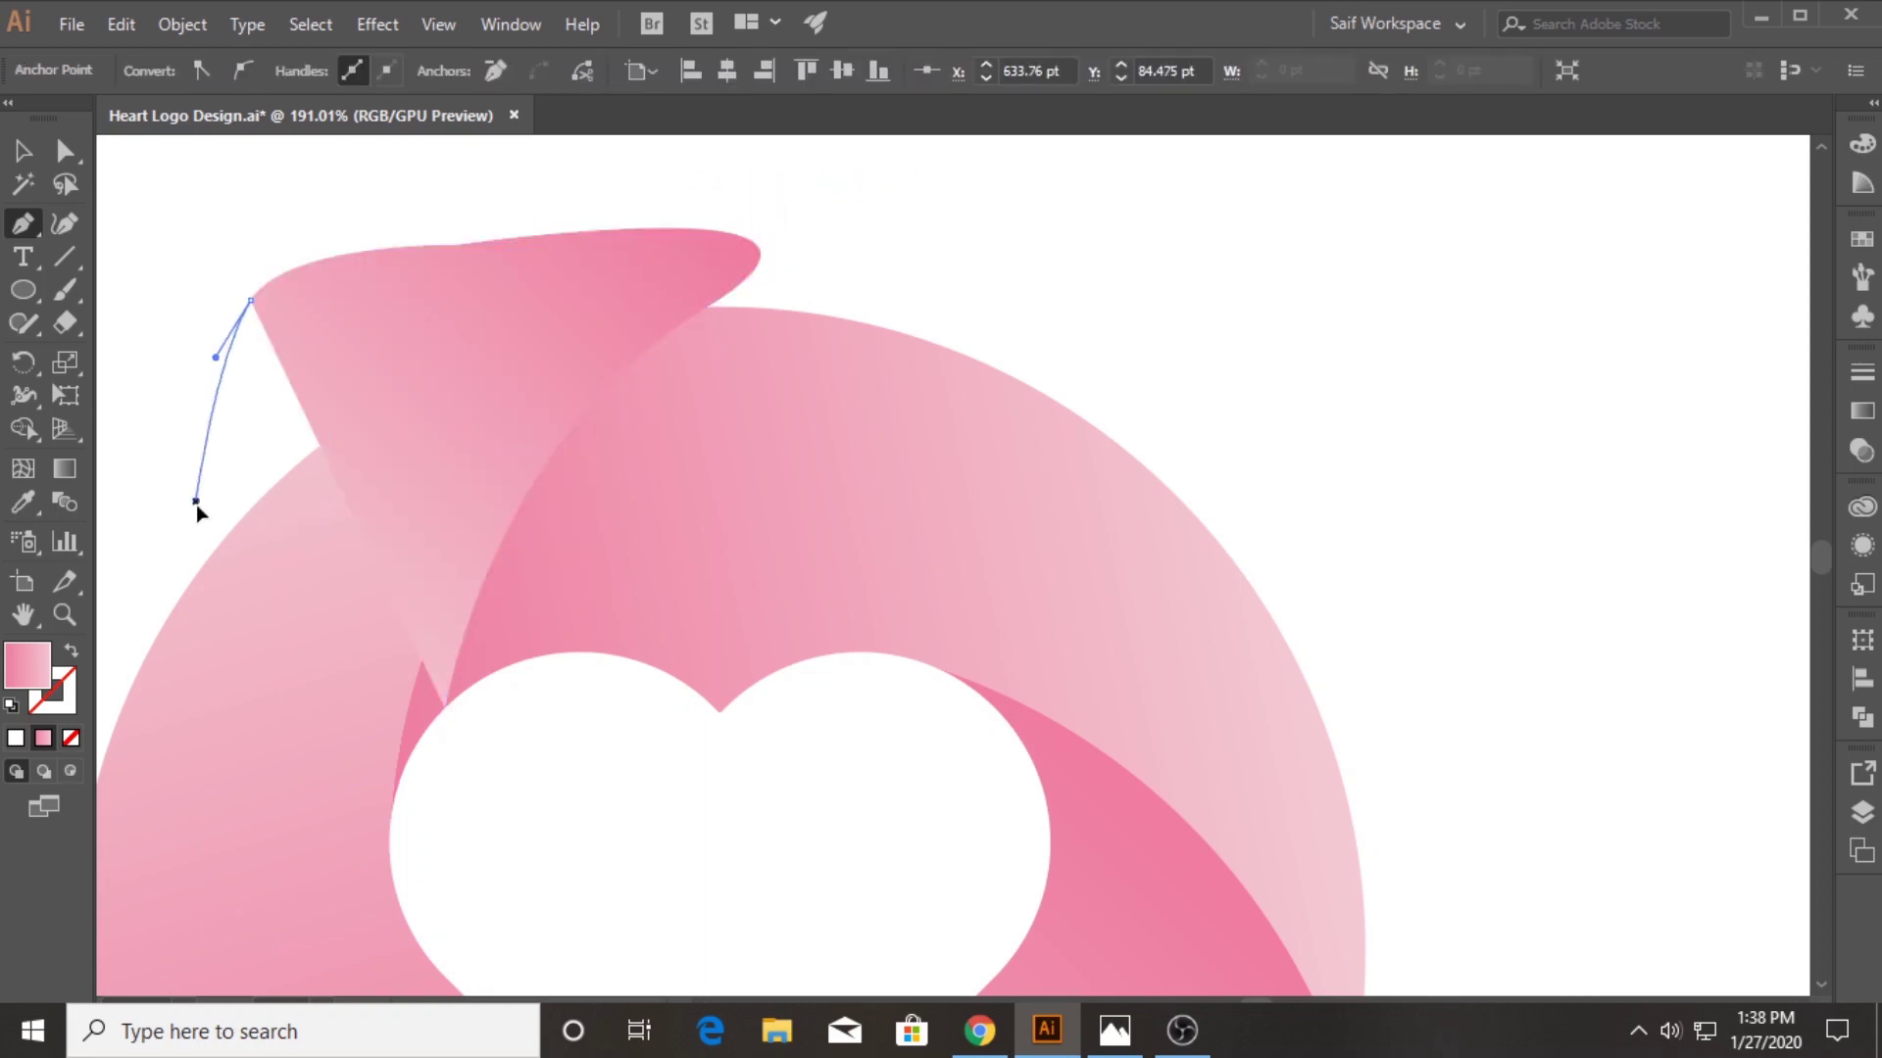
pyautogui.click(290, 883)
pyautogui.click(508, 883)
pyautogui.click(445, 707)
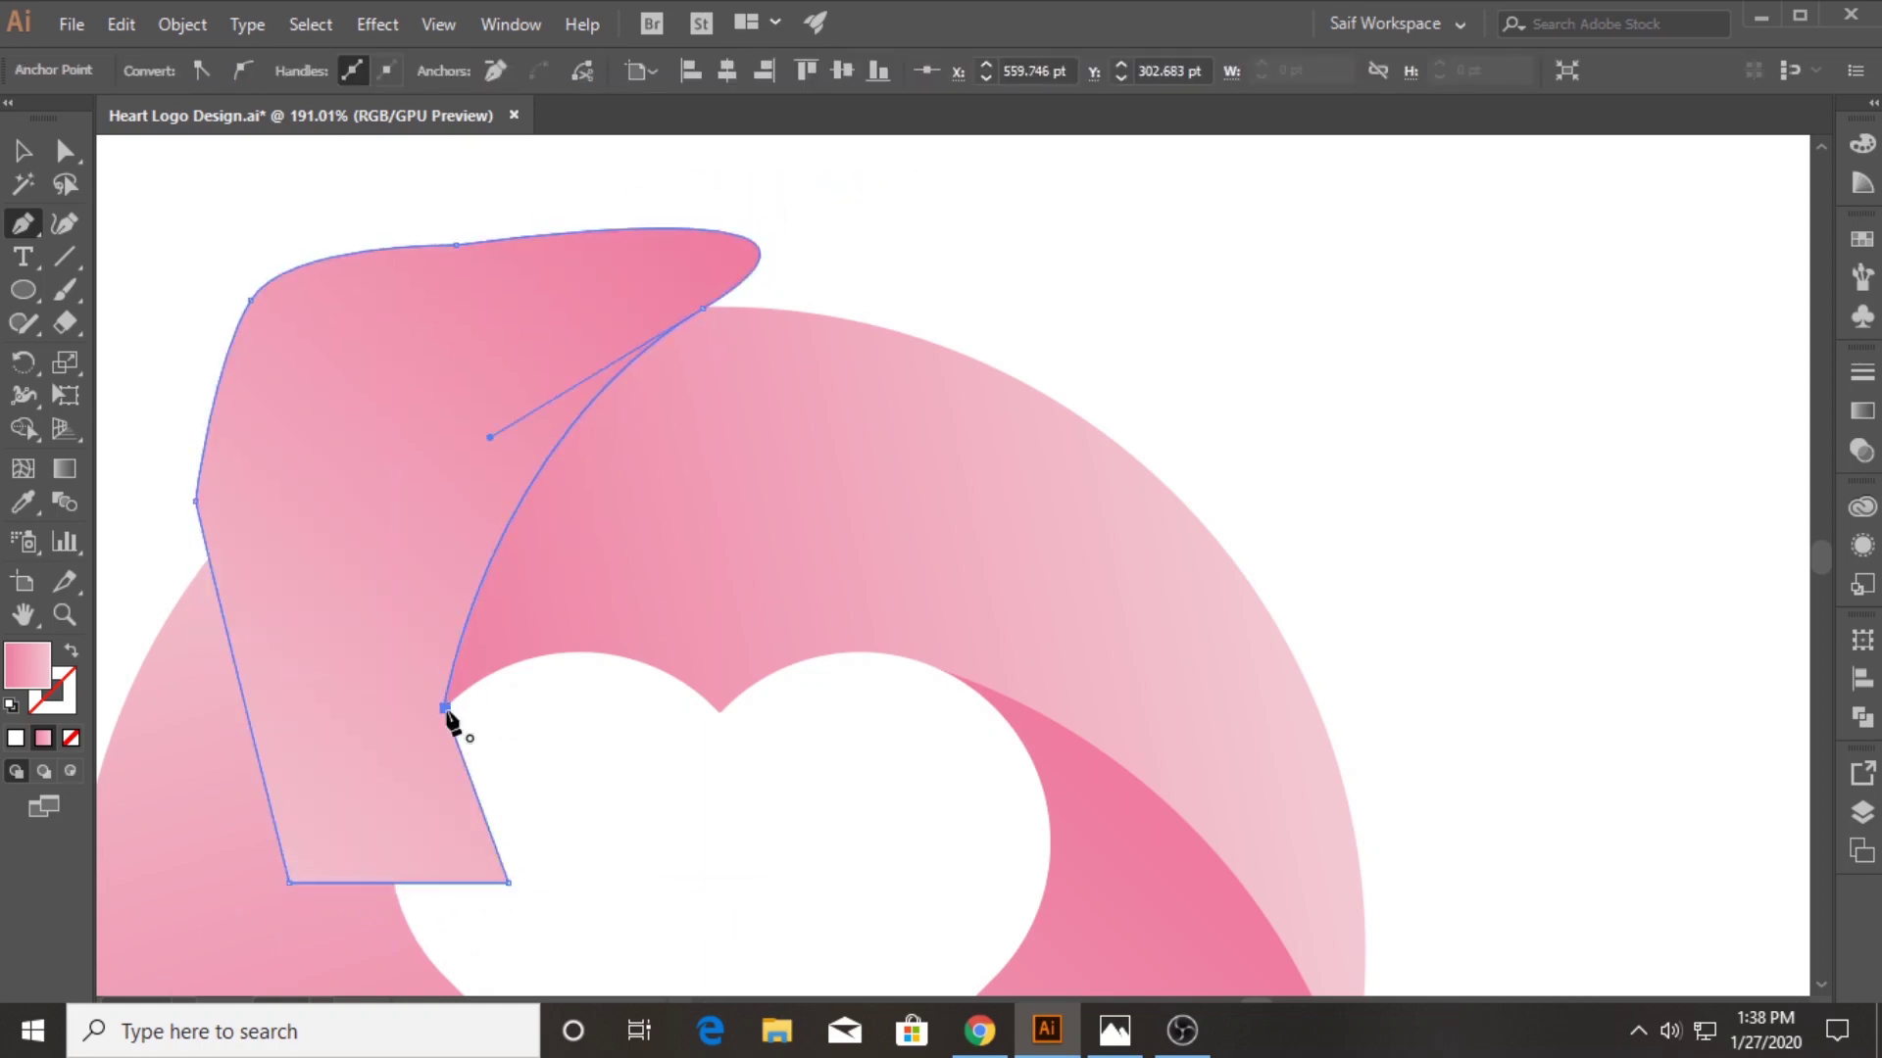
# Remove the flap with Shape Builder, leaving a thin sliver, and open its Gradient panel
pyautogui.press('v')
pyautogui.keyDown('shift'); pyautogui.click(841, 451); pyautogui.keyUp('shift')
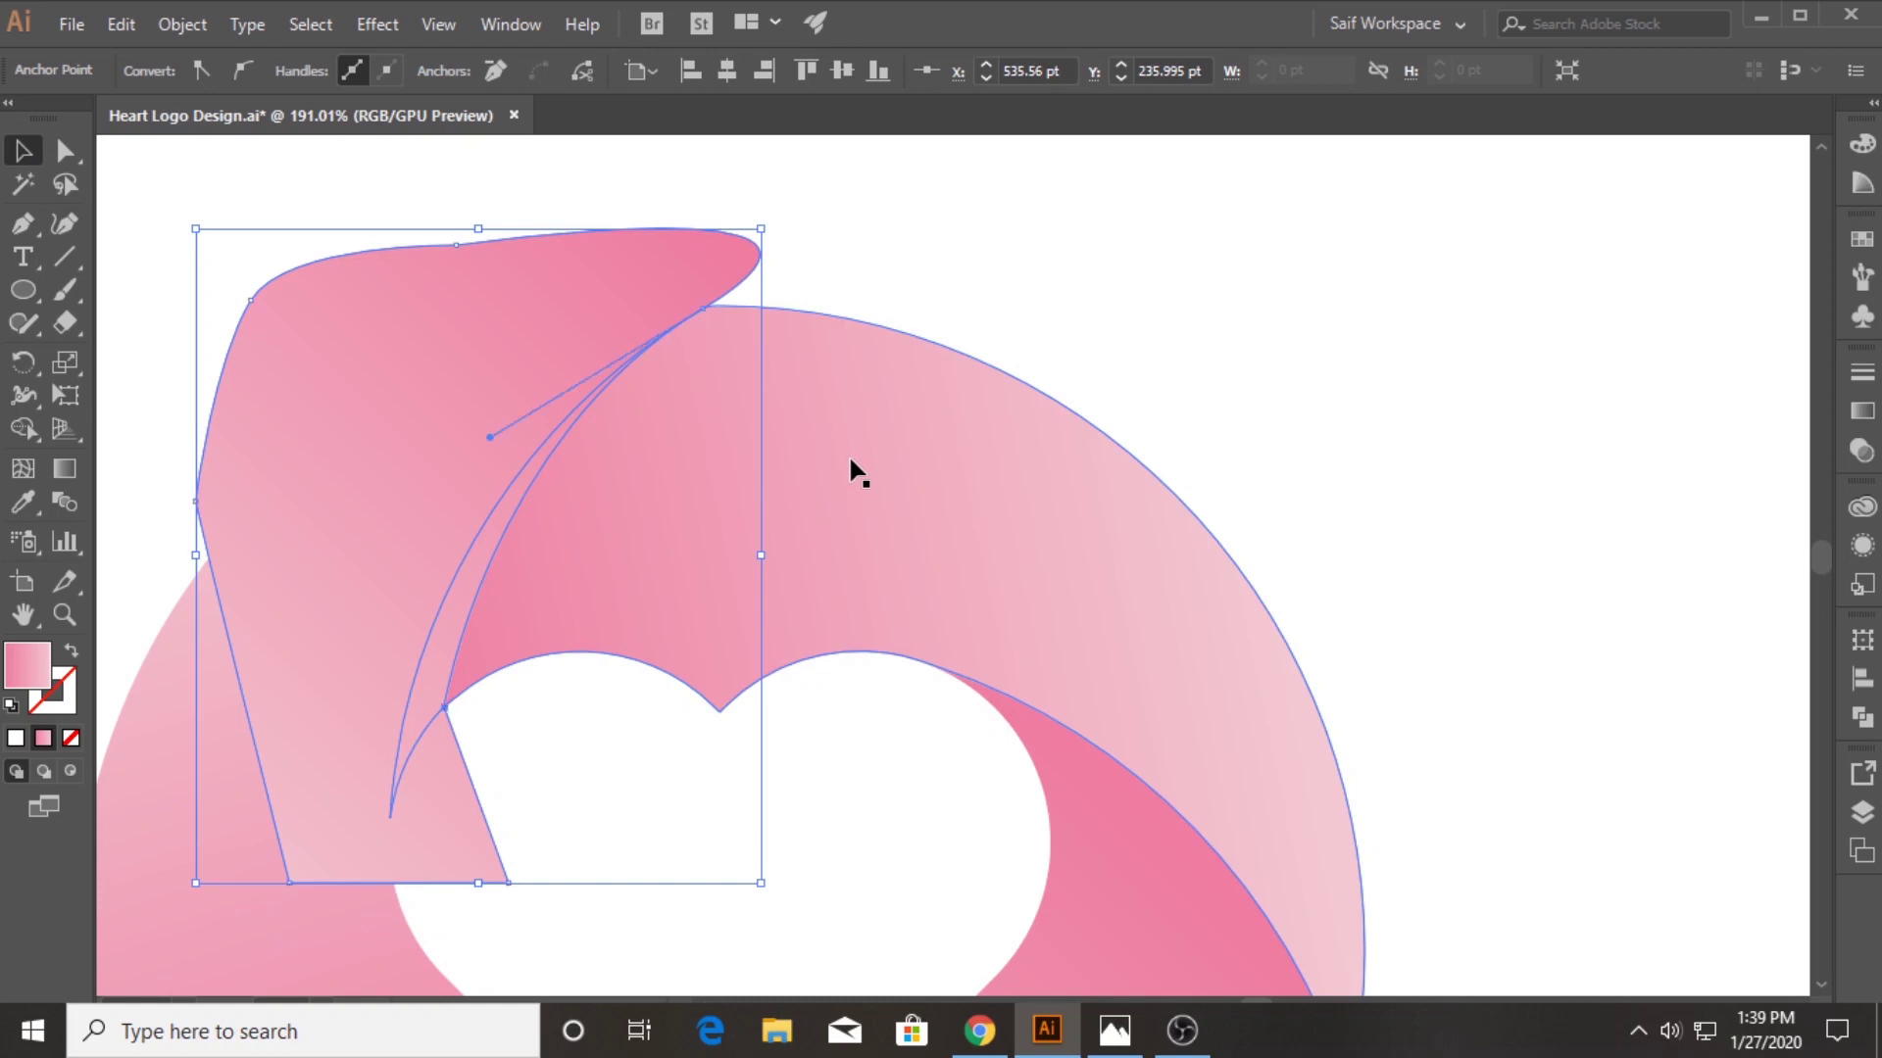
pyautogui.click(25, 432)
pyautogui.keyDown('alt'); pyautogui.click(314, 354); pyautogui.keyUp('alt')
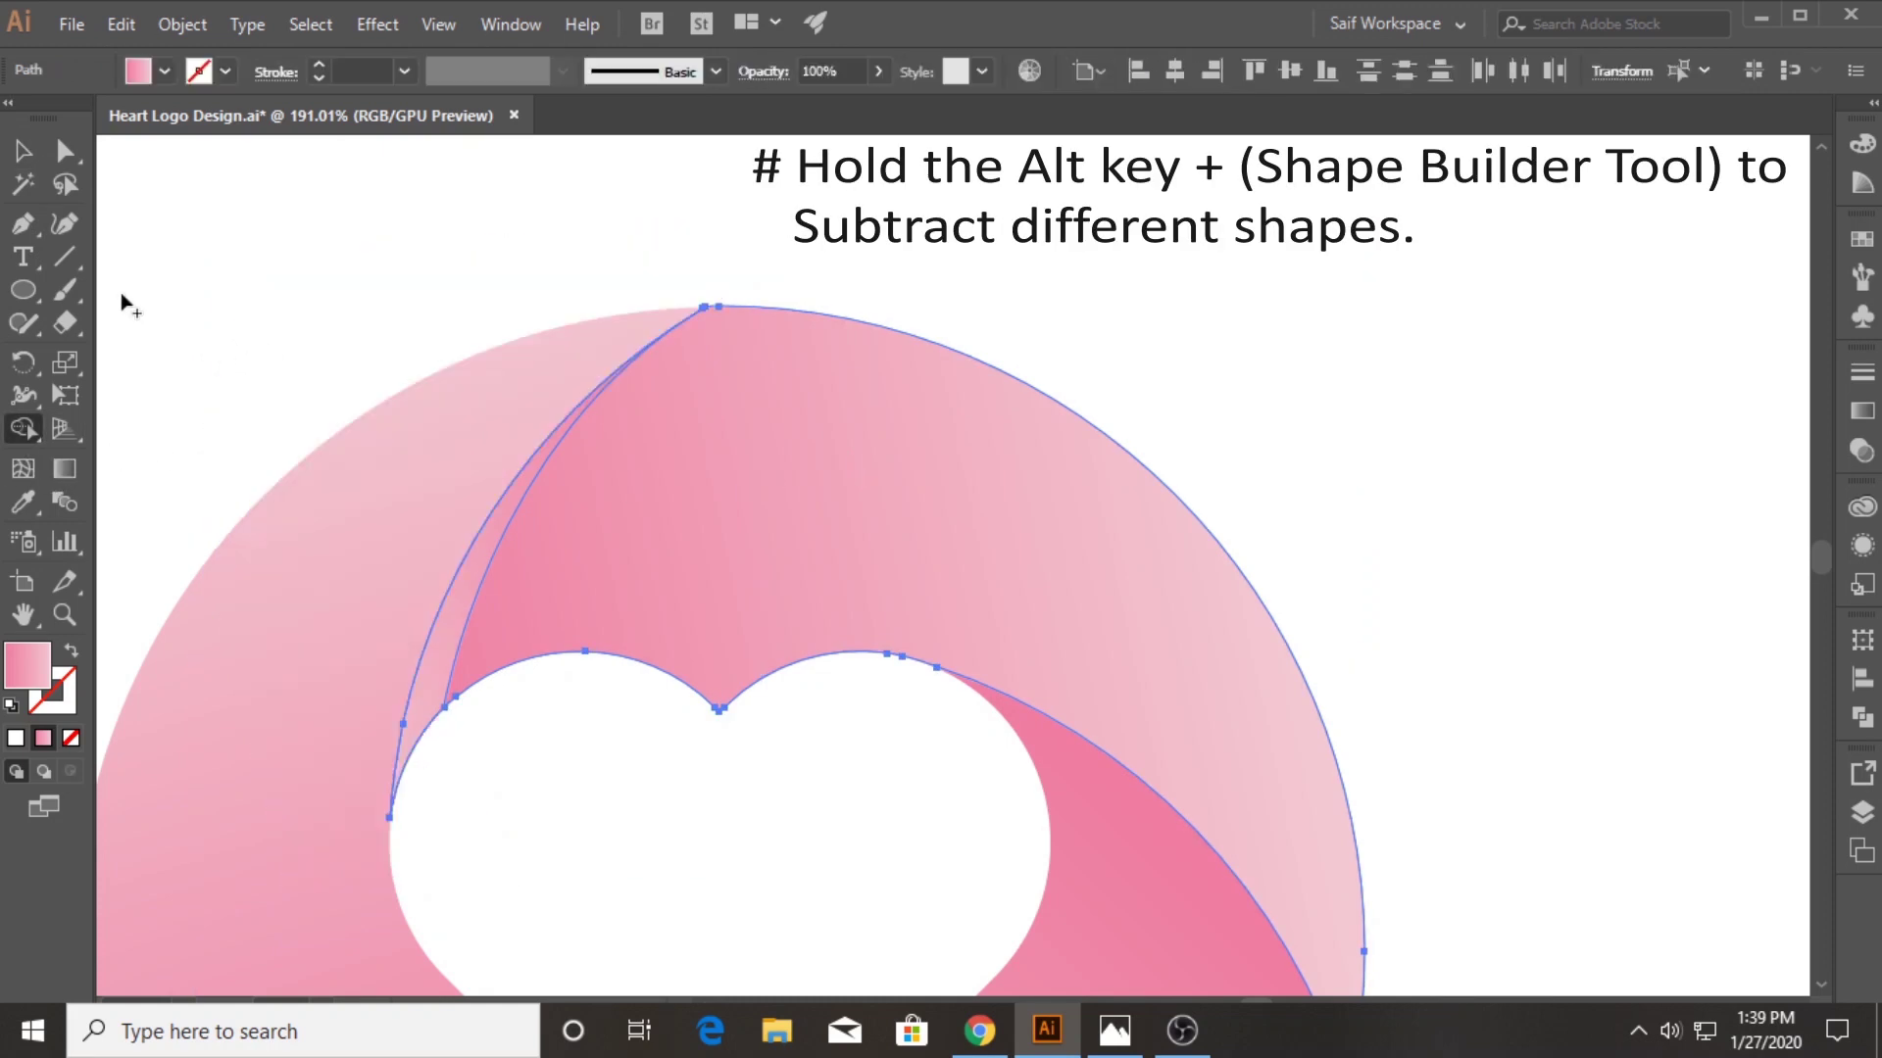
pyautogui.click(23, 150)
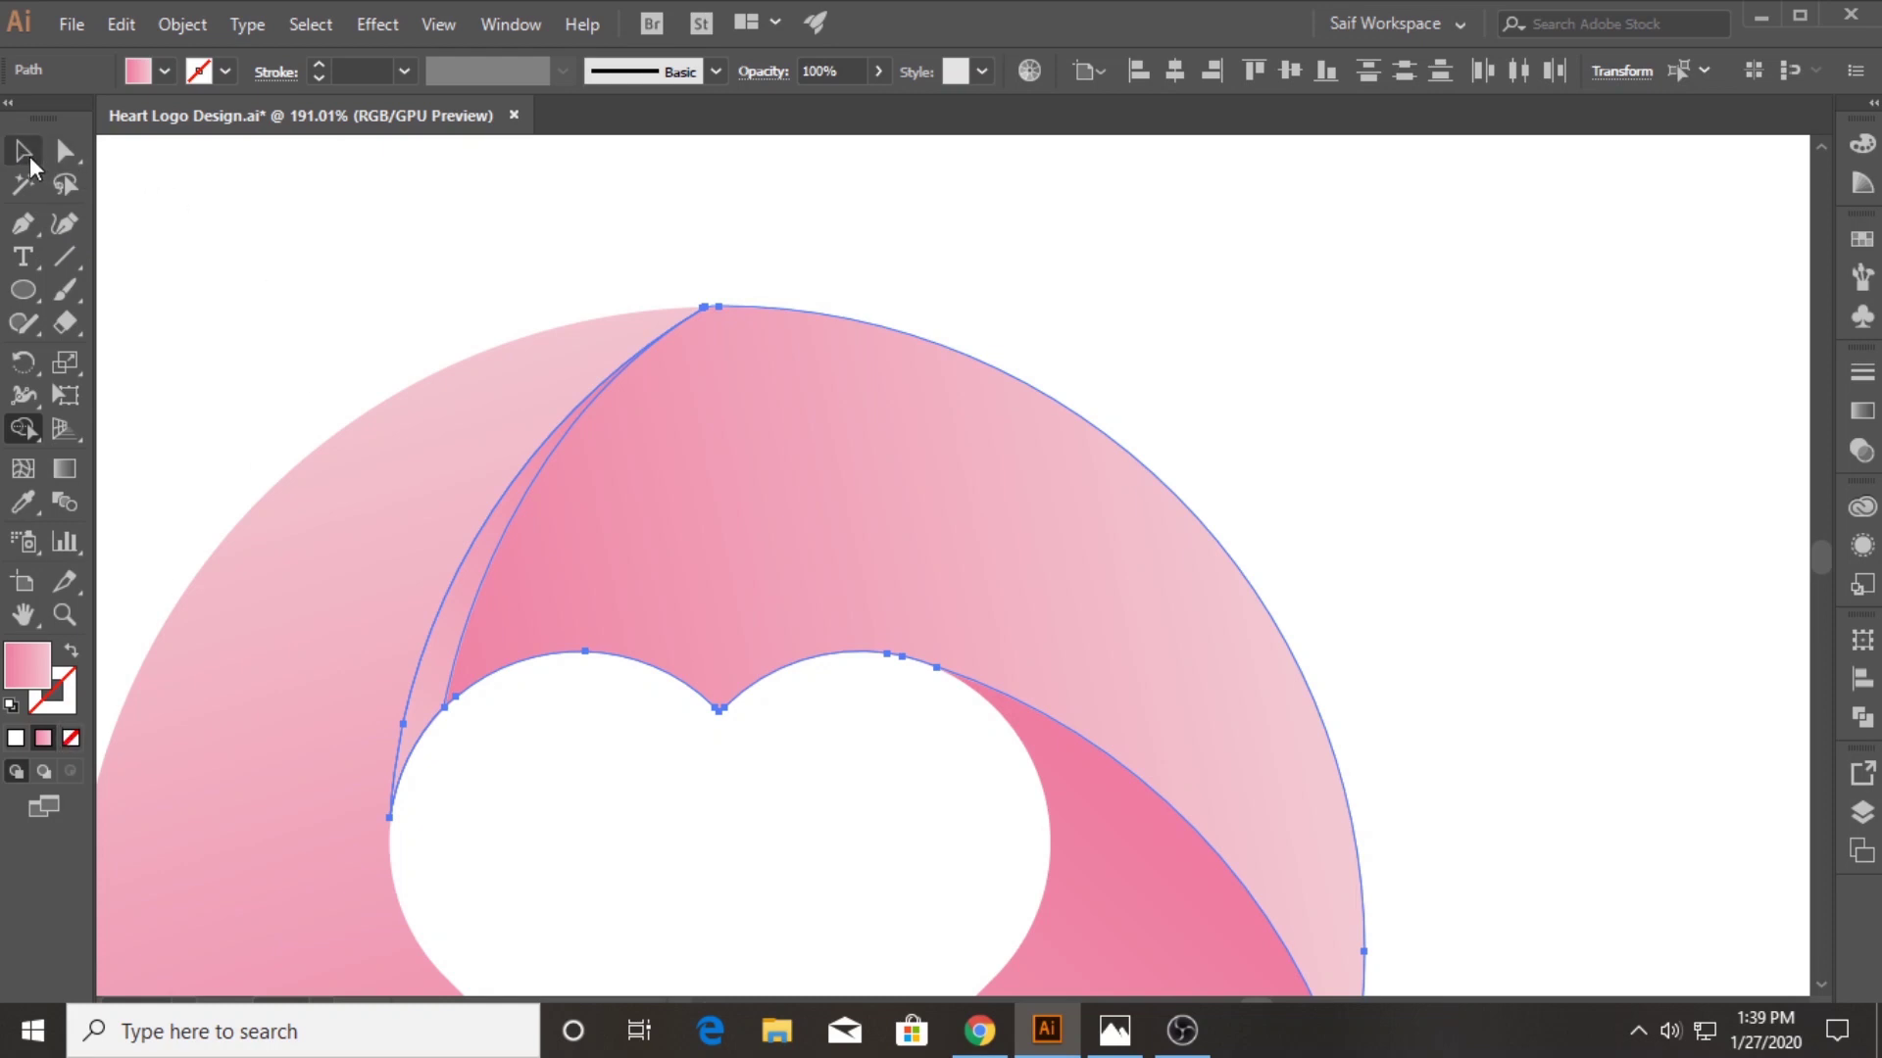
pyautogui.click(660, 203)
pyautogui.click(466, 592)
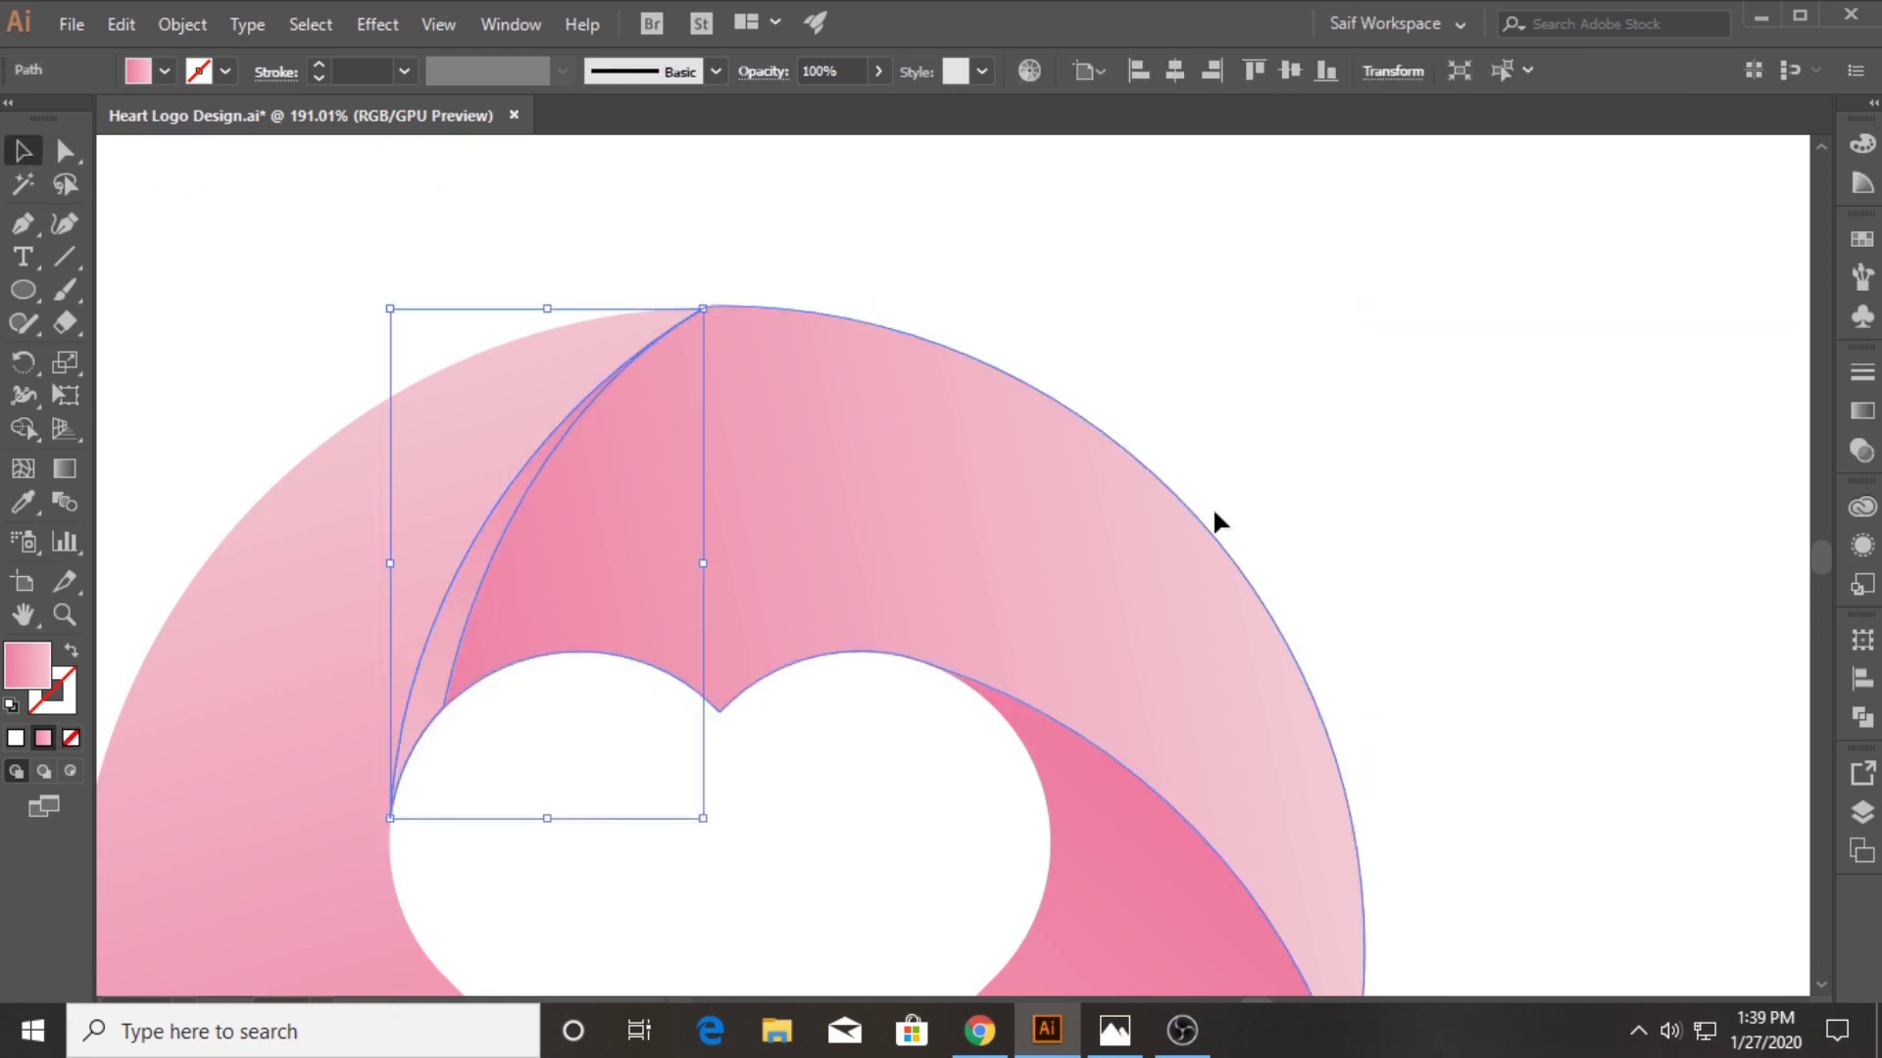
pyautogui.click(1862, 414)
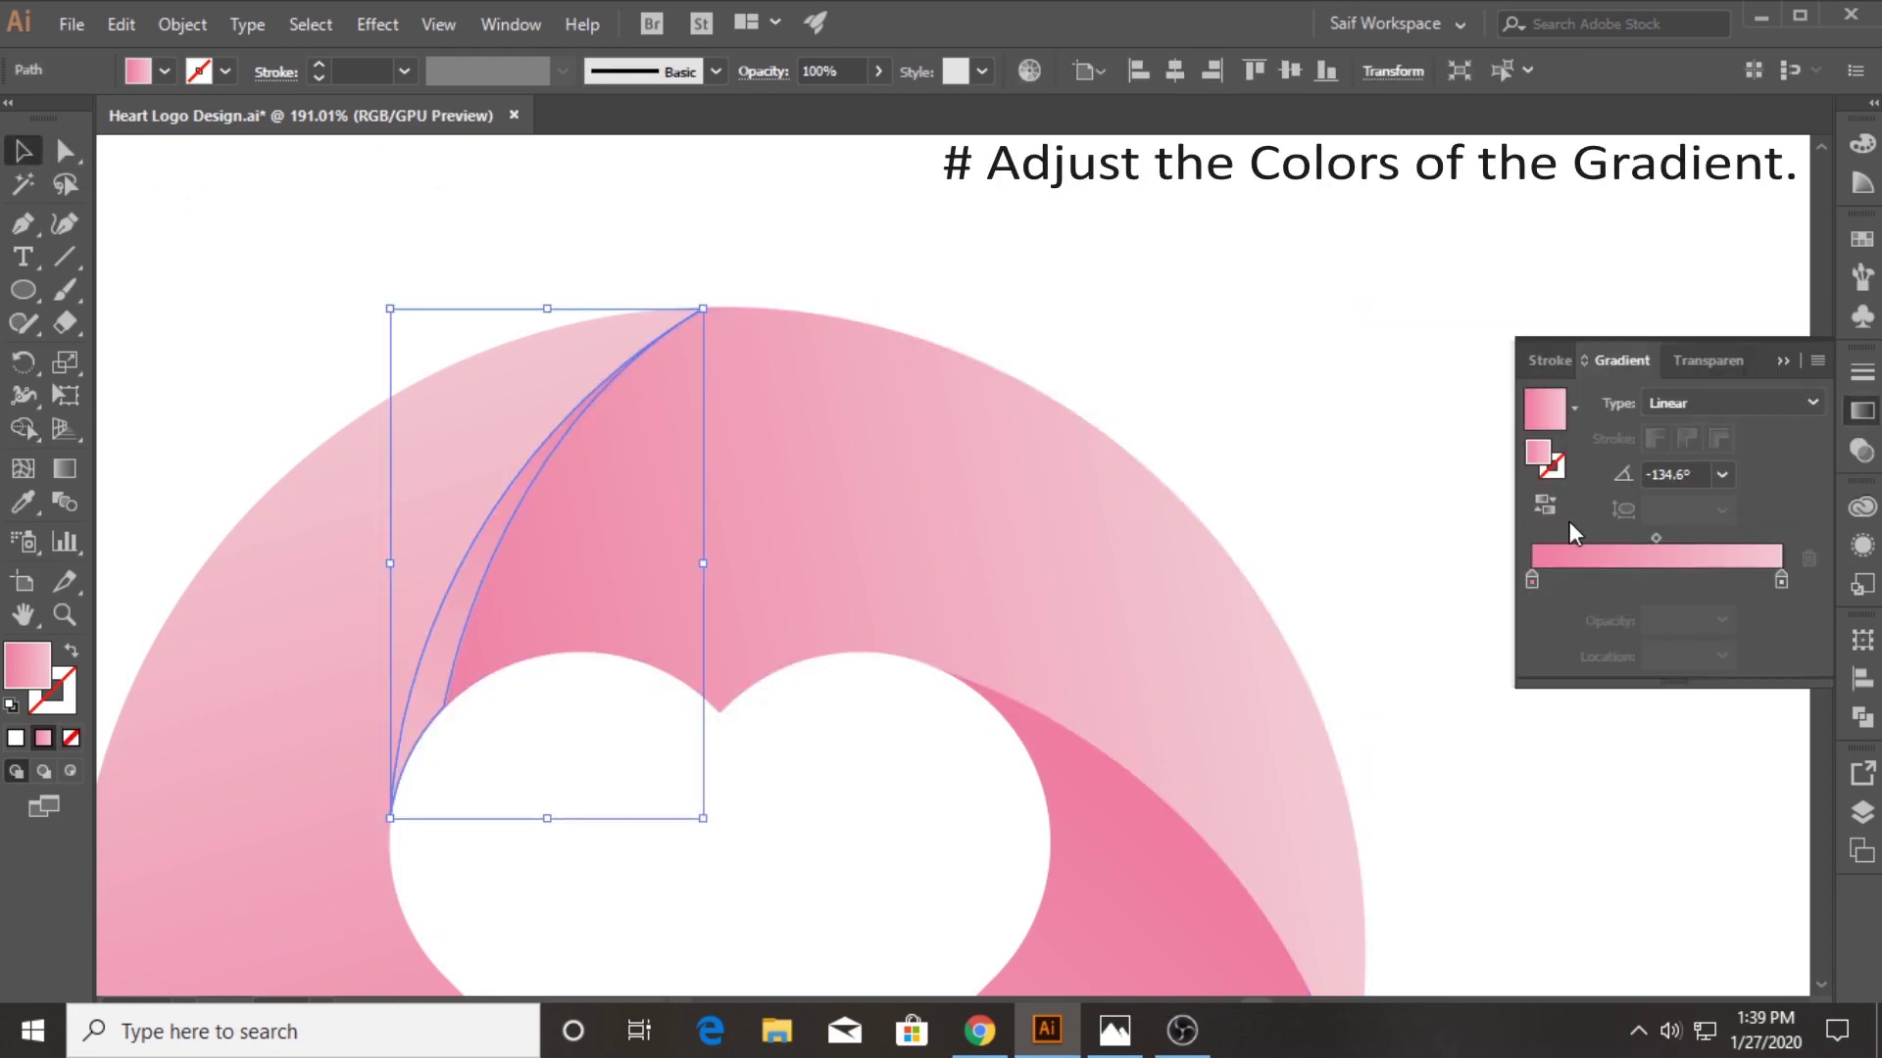
# Make both gradient stops black, with the right stop at 50% opacity
pyautogui.doubleClick(1531, 582)
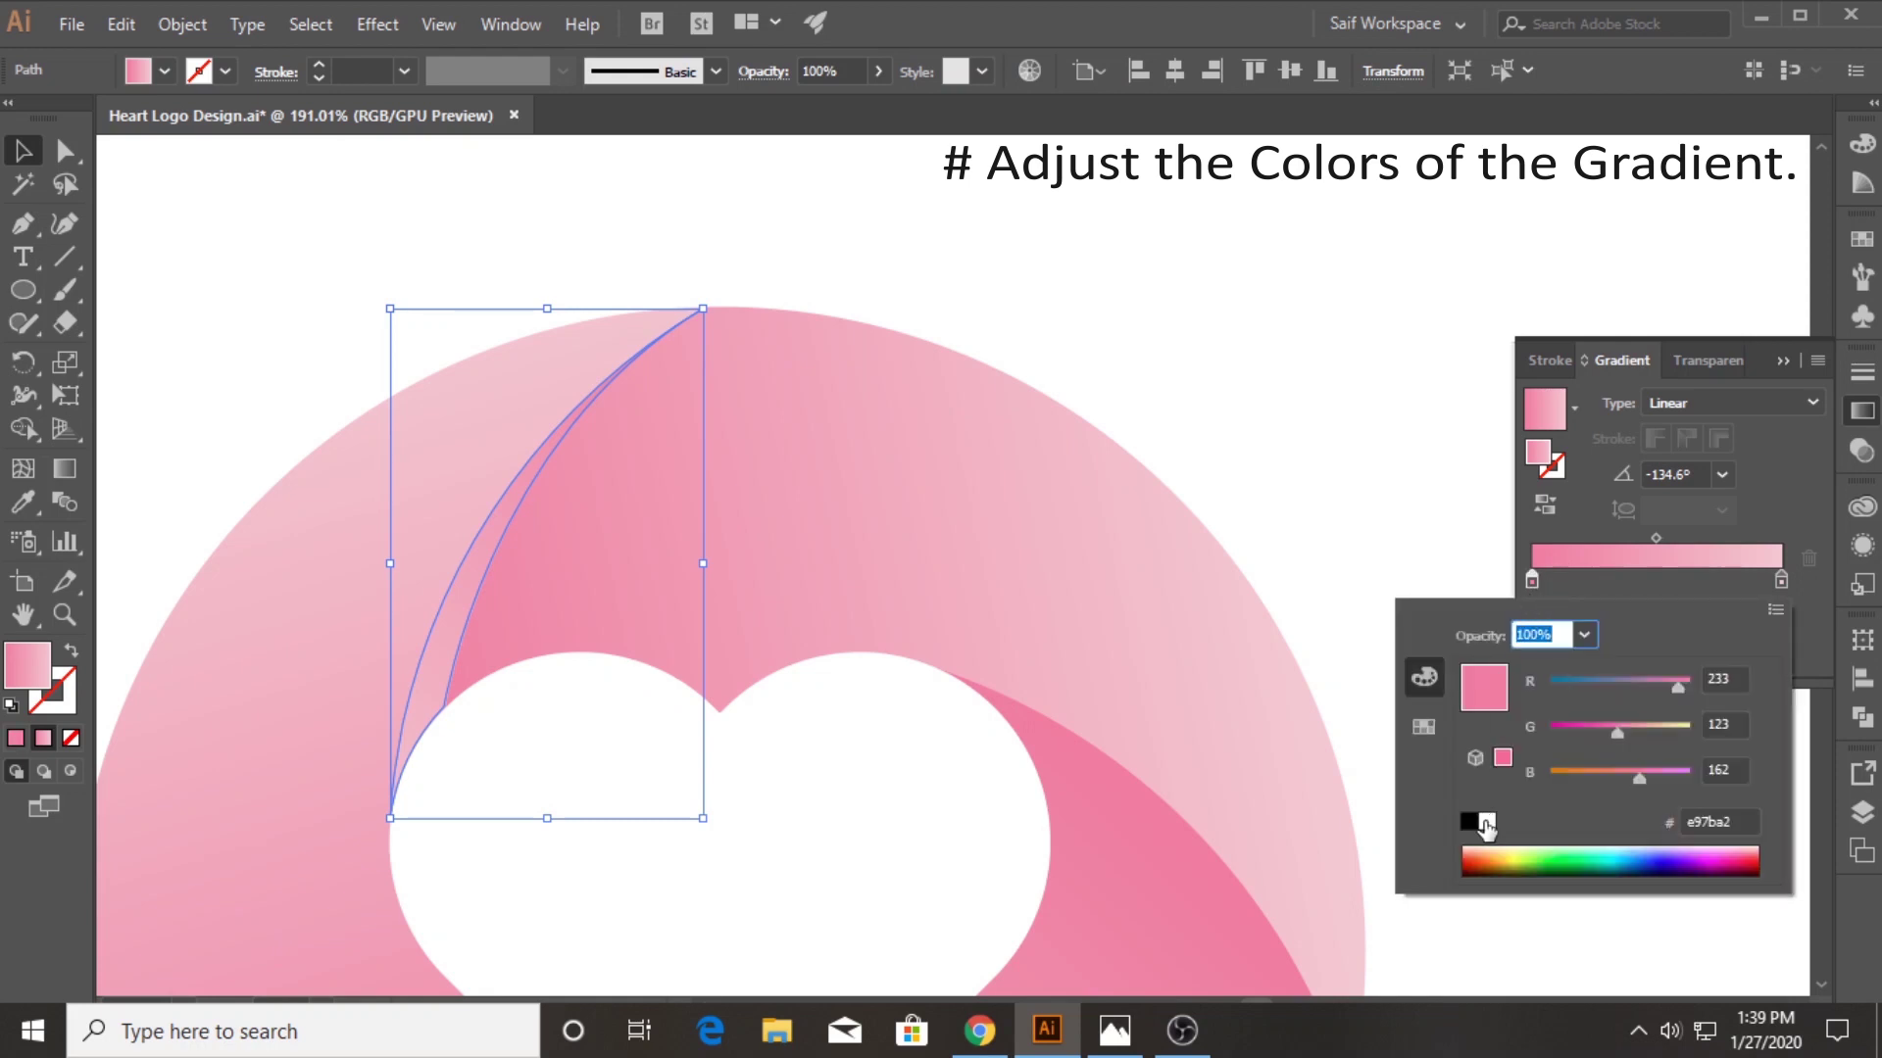
pyautogui.click(1426, 727)
pyautogui.click(1482, 668)
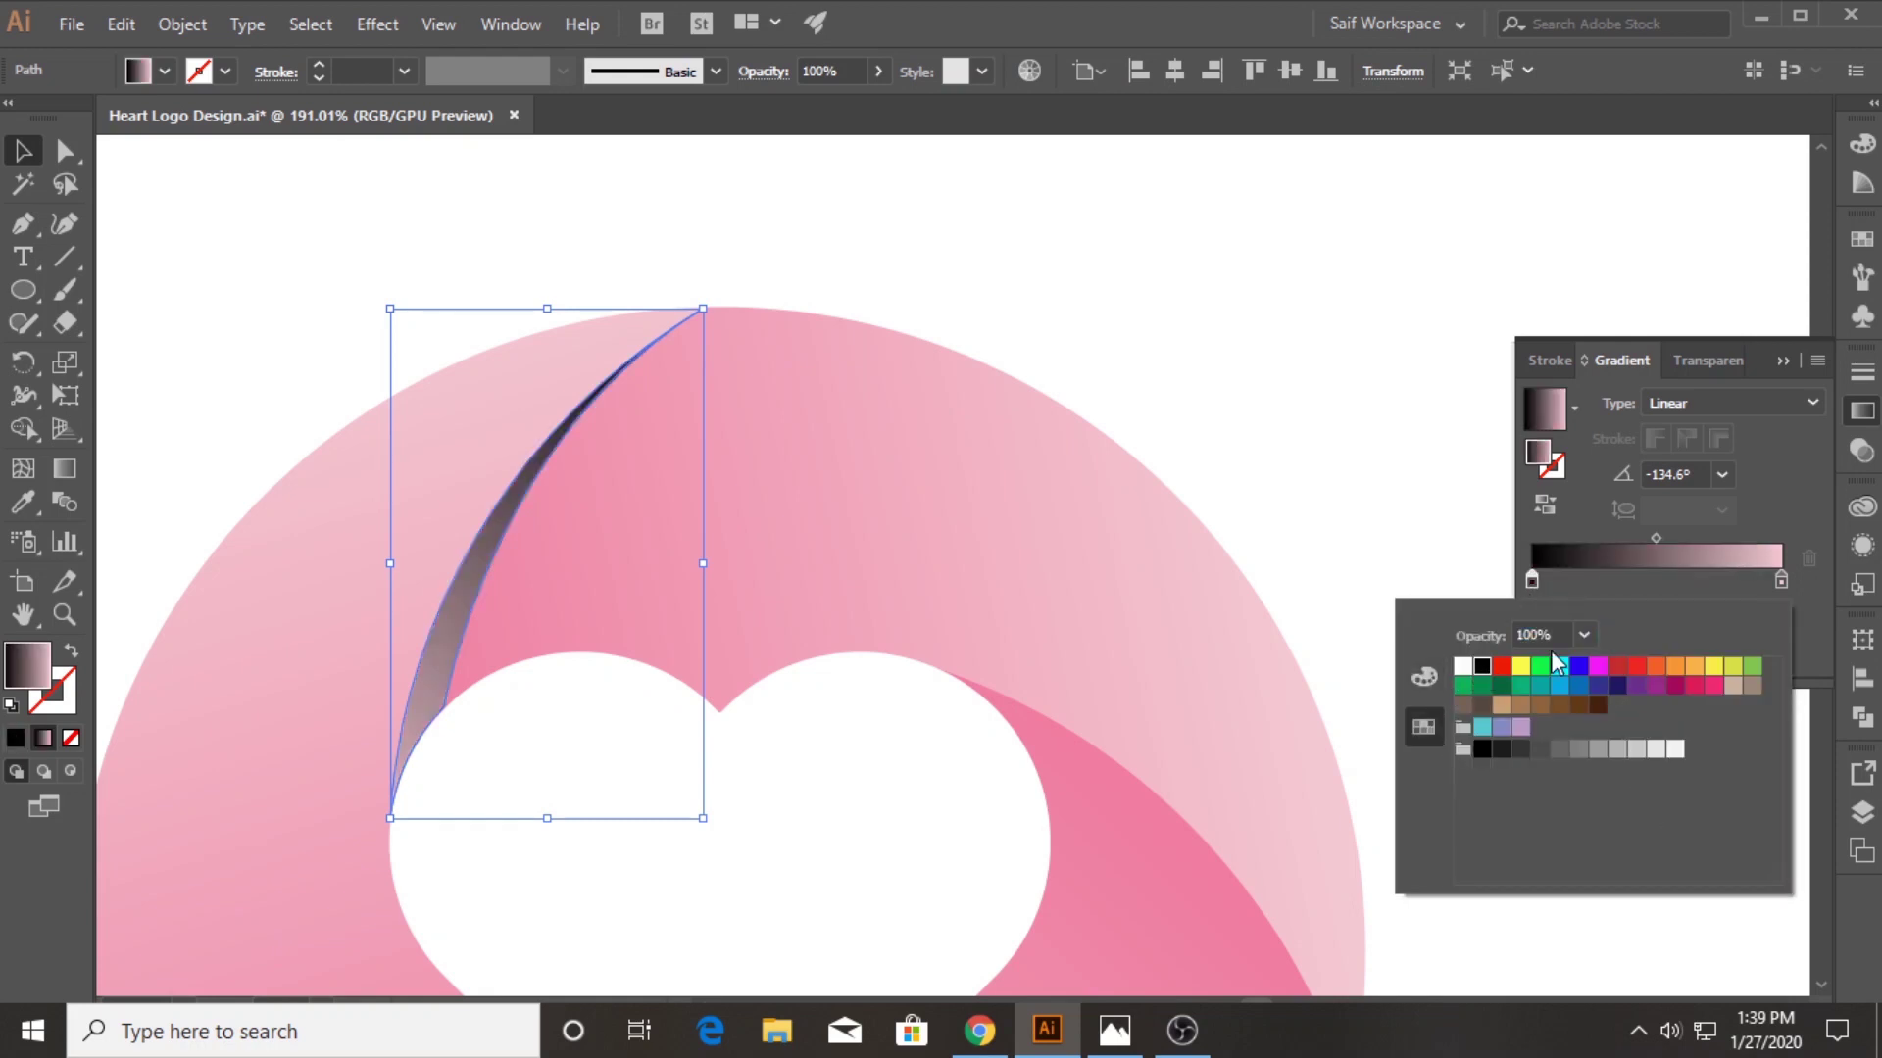
pyautogui.click(1780, 584)
pyautogui.doubleClick(1780, 584)
pyautogui.click(1482, 668)
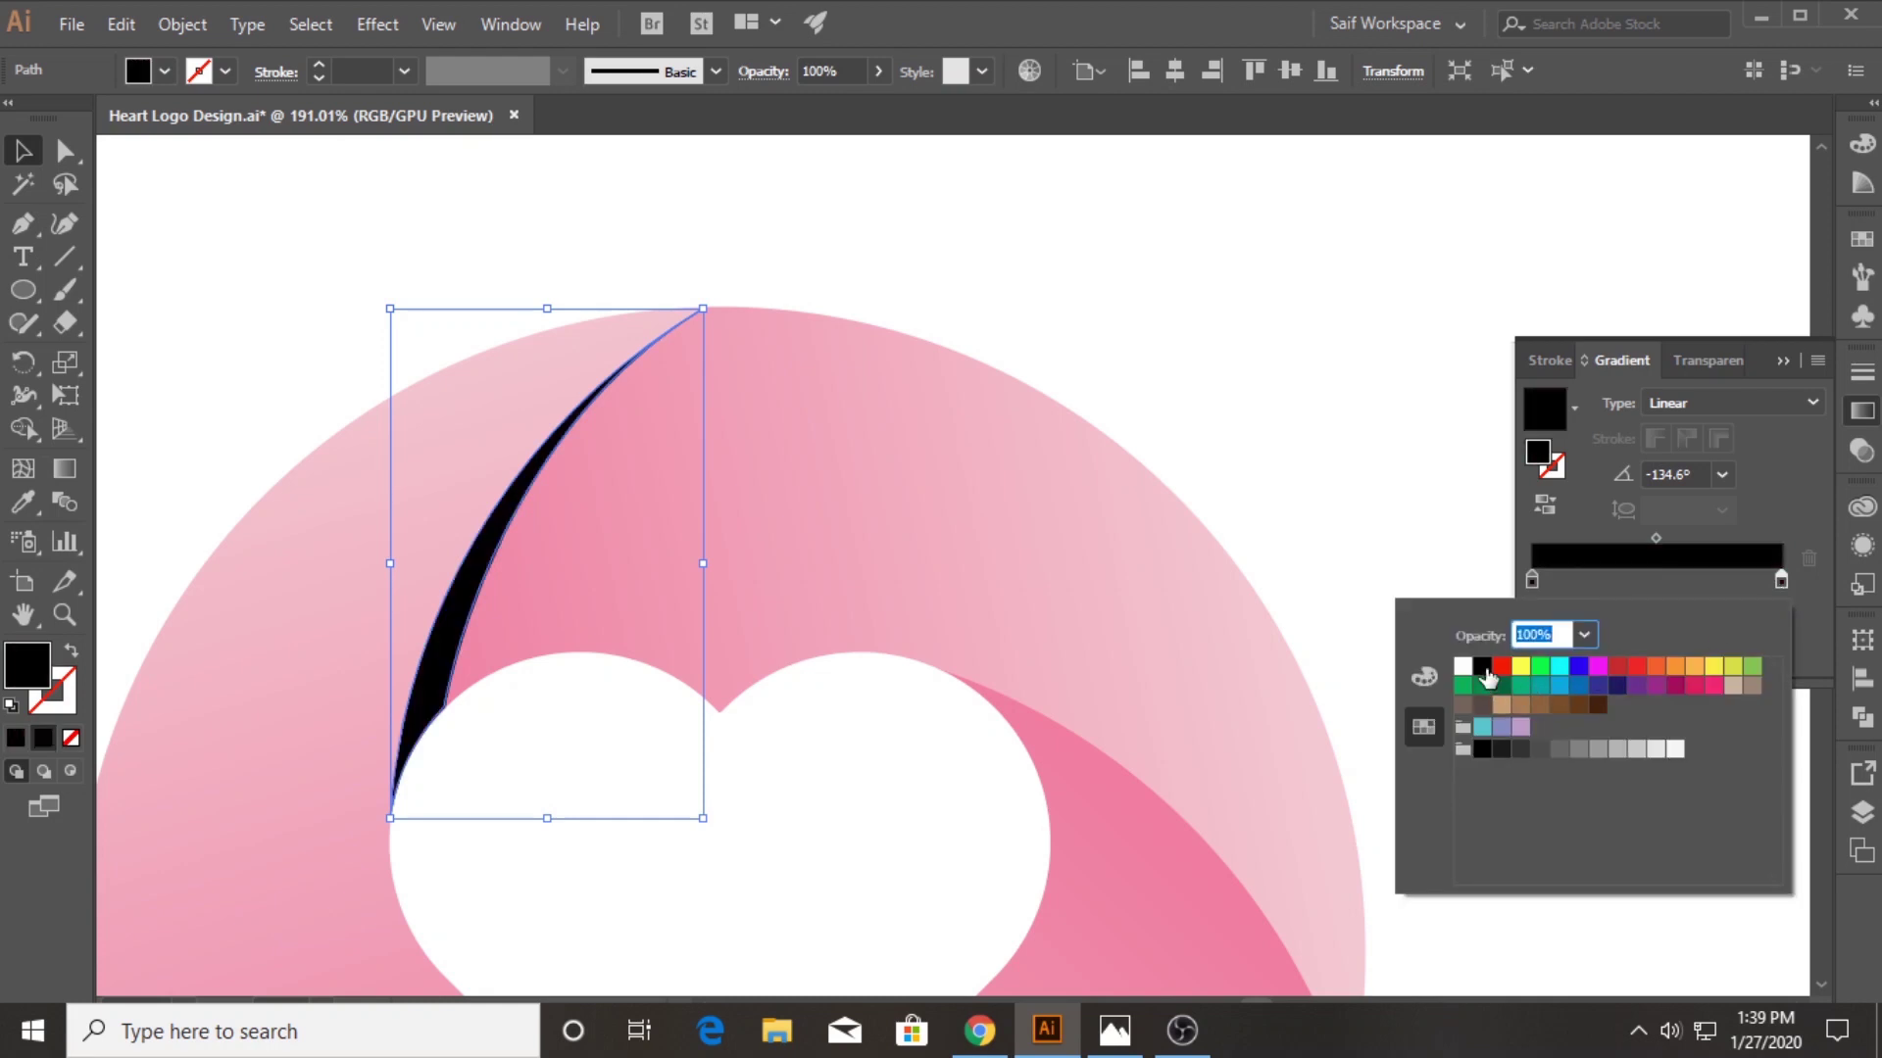
pyautogui.click(1585, 637)
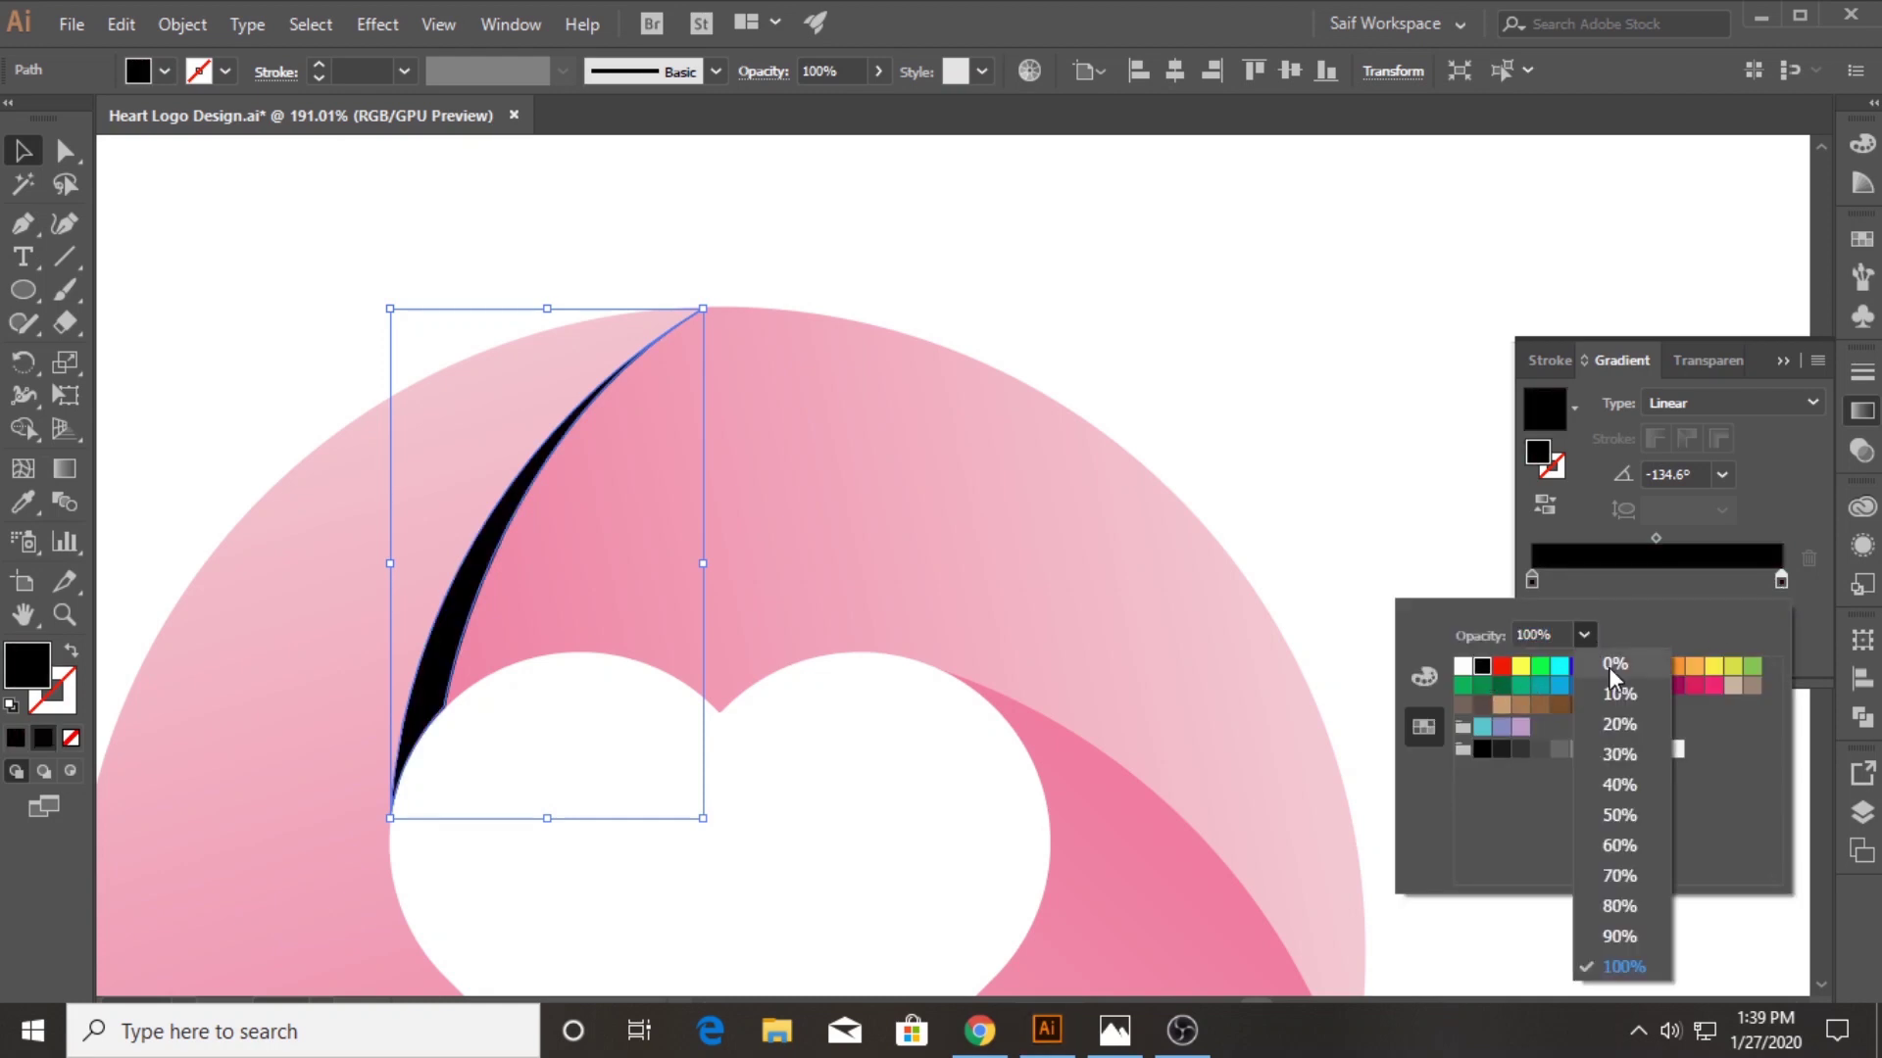
pyautogui.click(1616, 812)
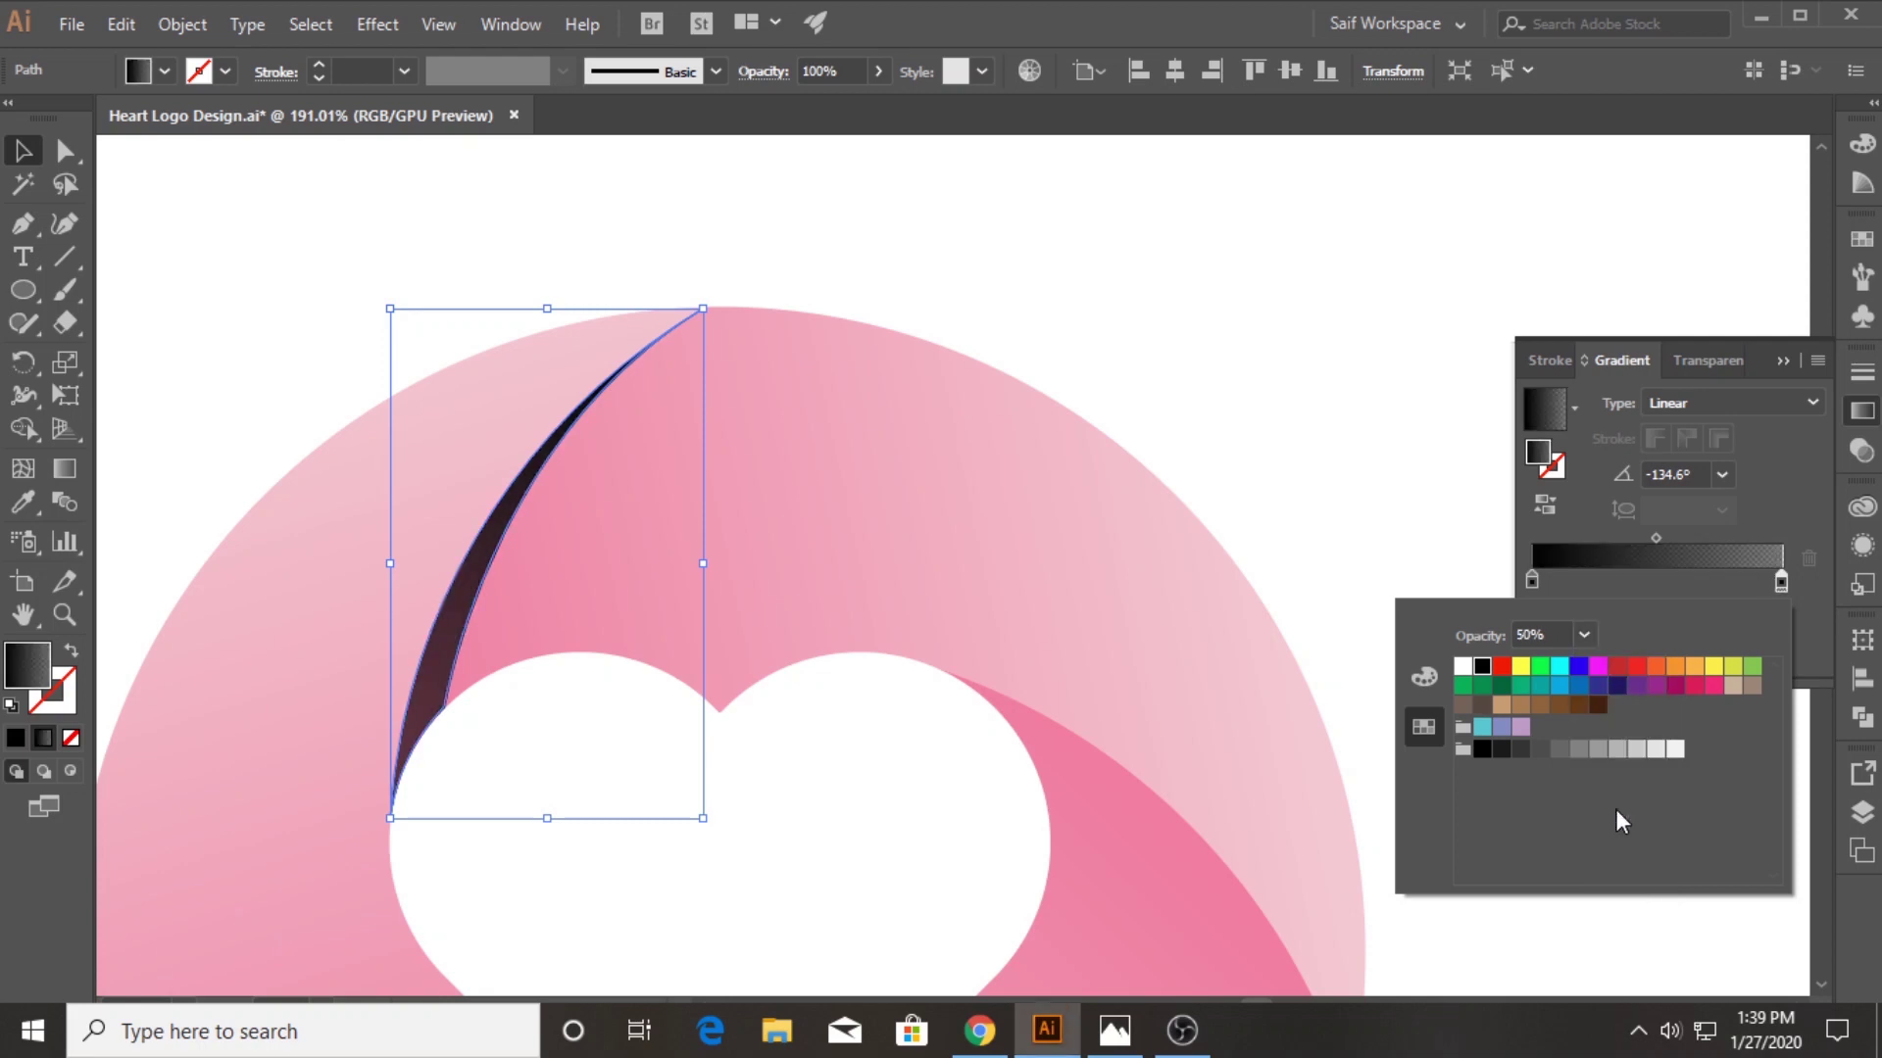
pyautogui.click(1533, 584)
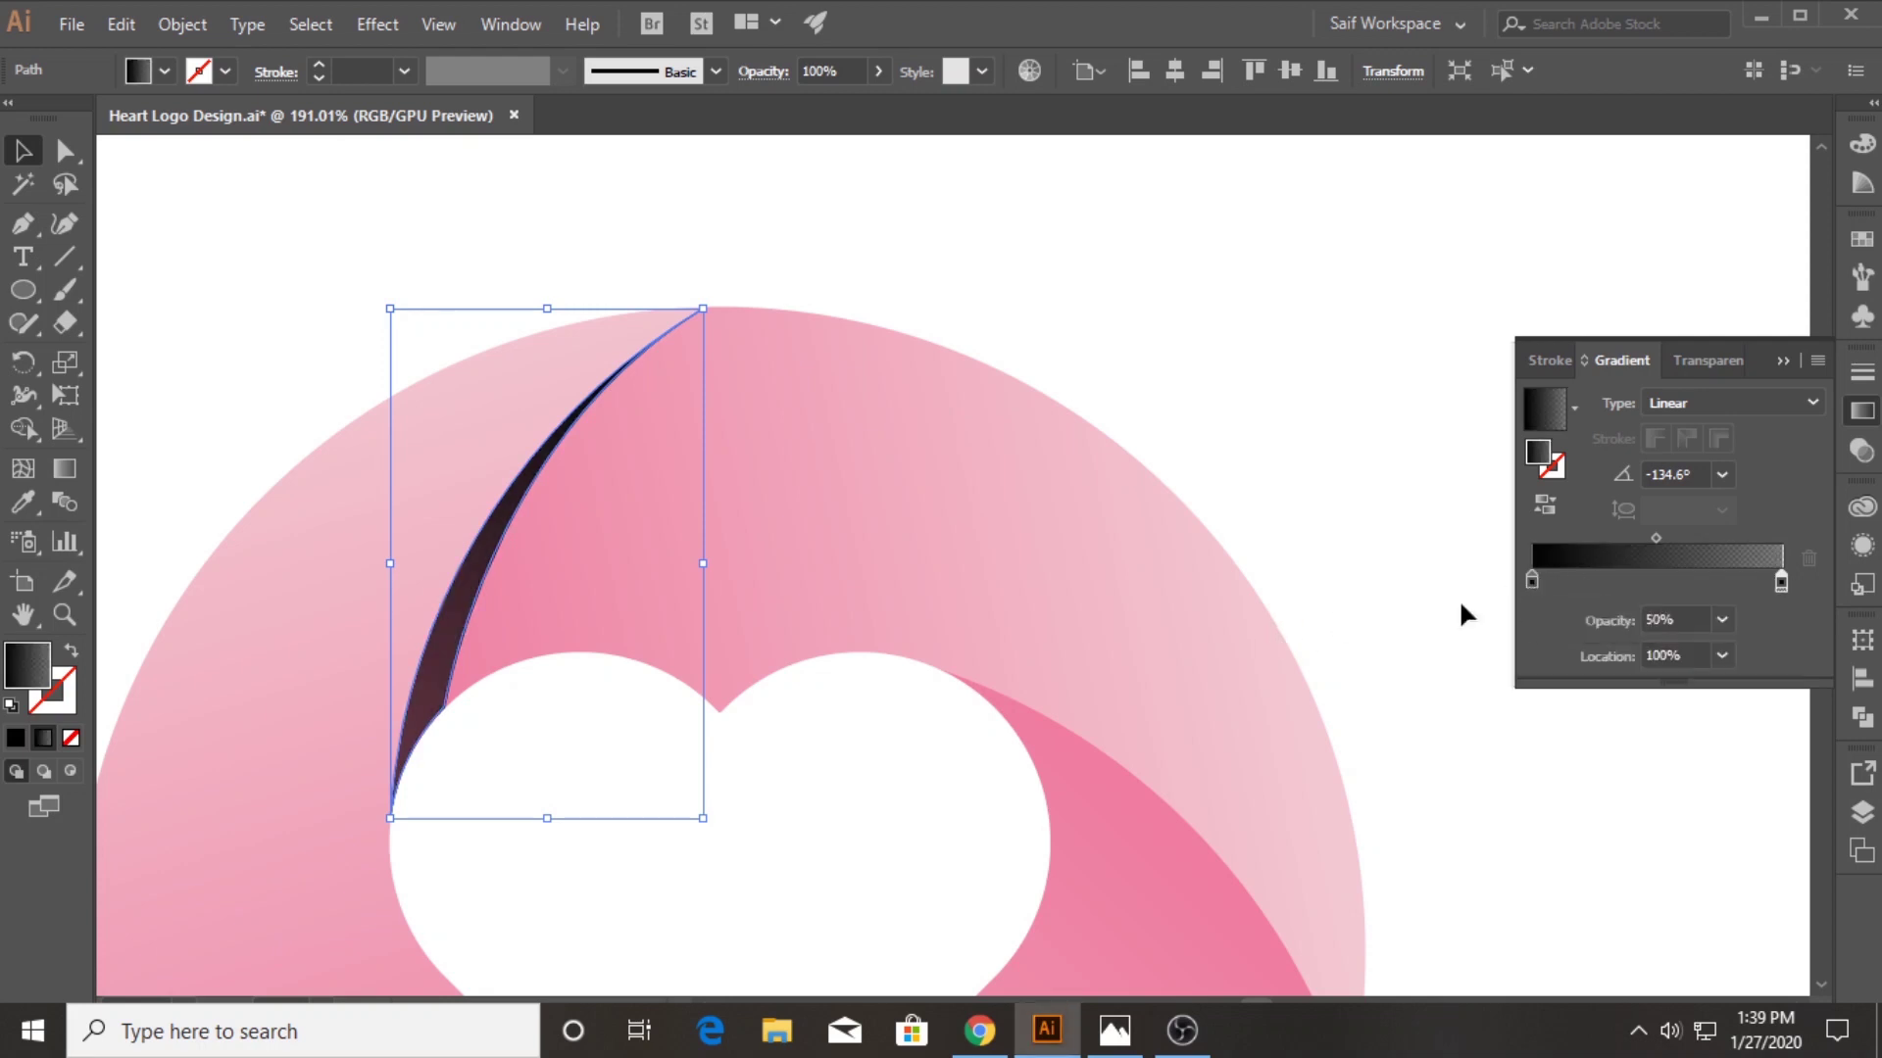
# Angle the sliver's gradient to 61.7°, darkest at its lower tip, then deselect
pyautogui.click(43, 472)
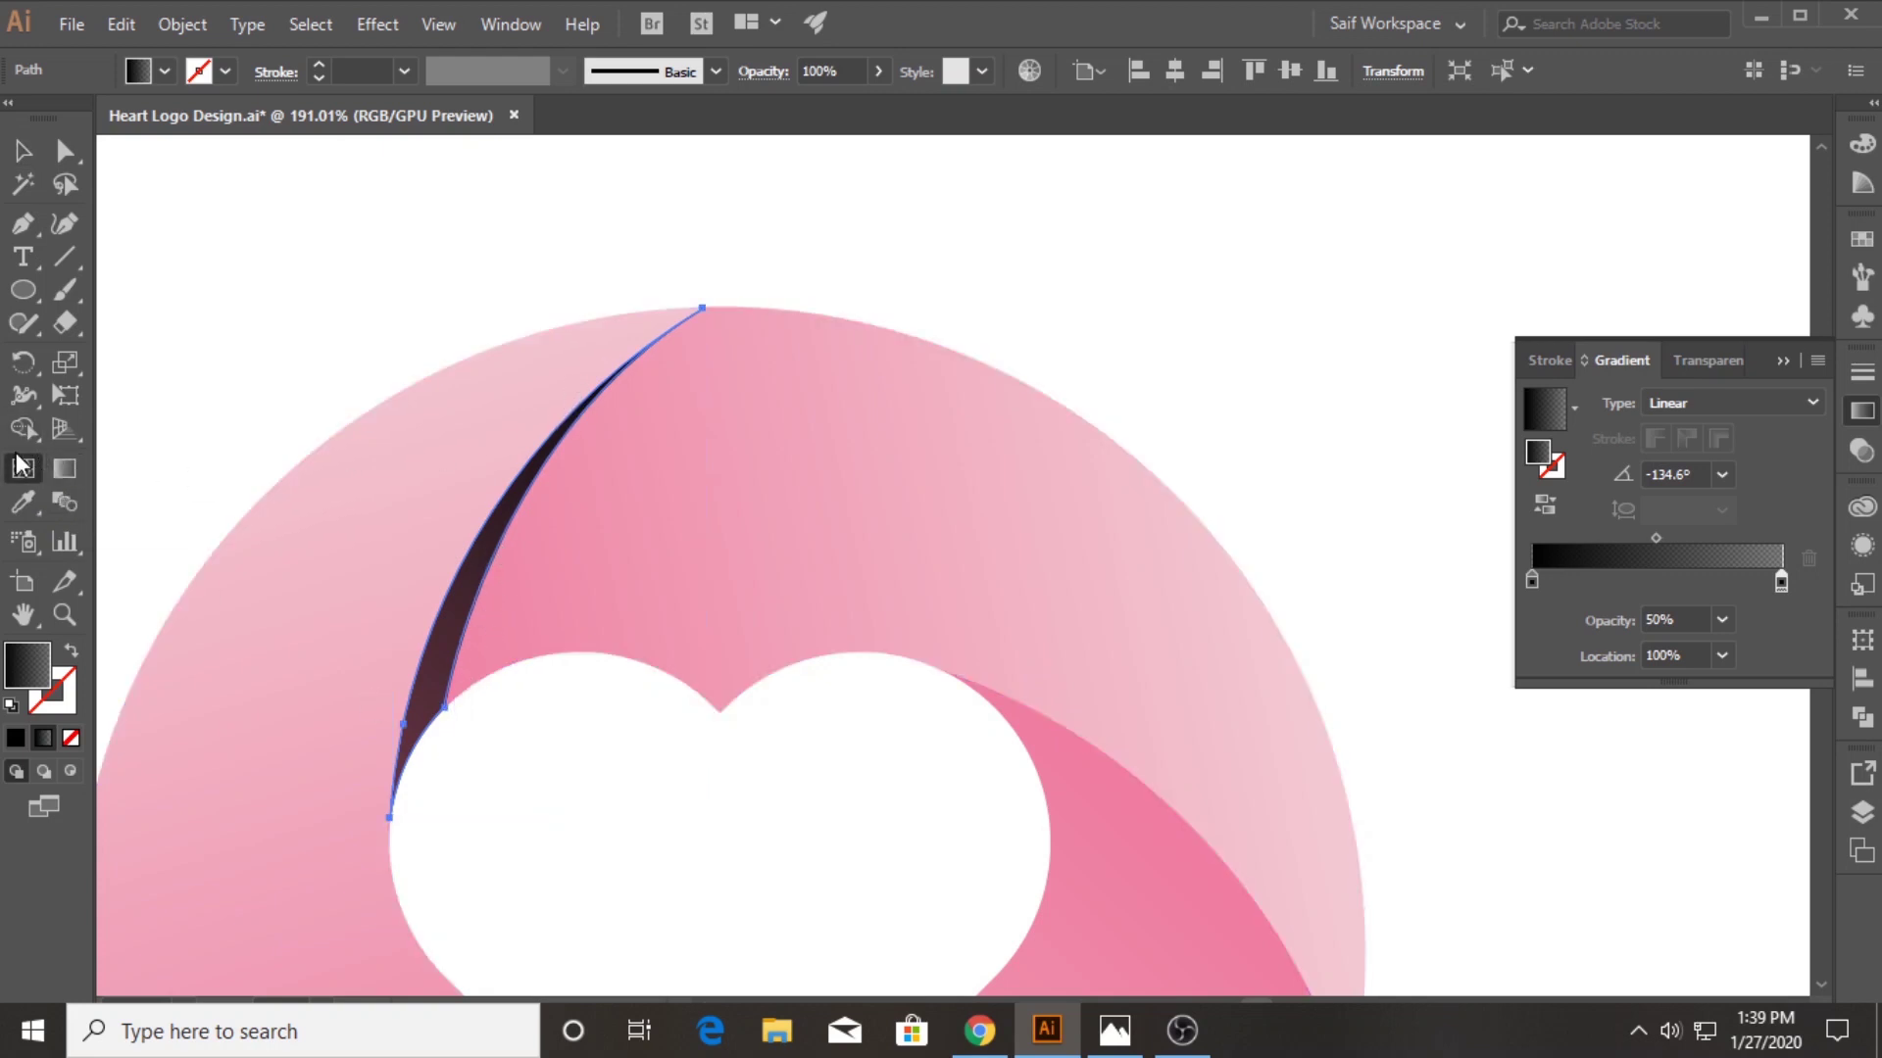
pyautogui.click(63, 466)
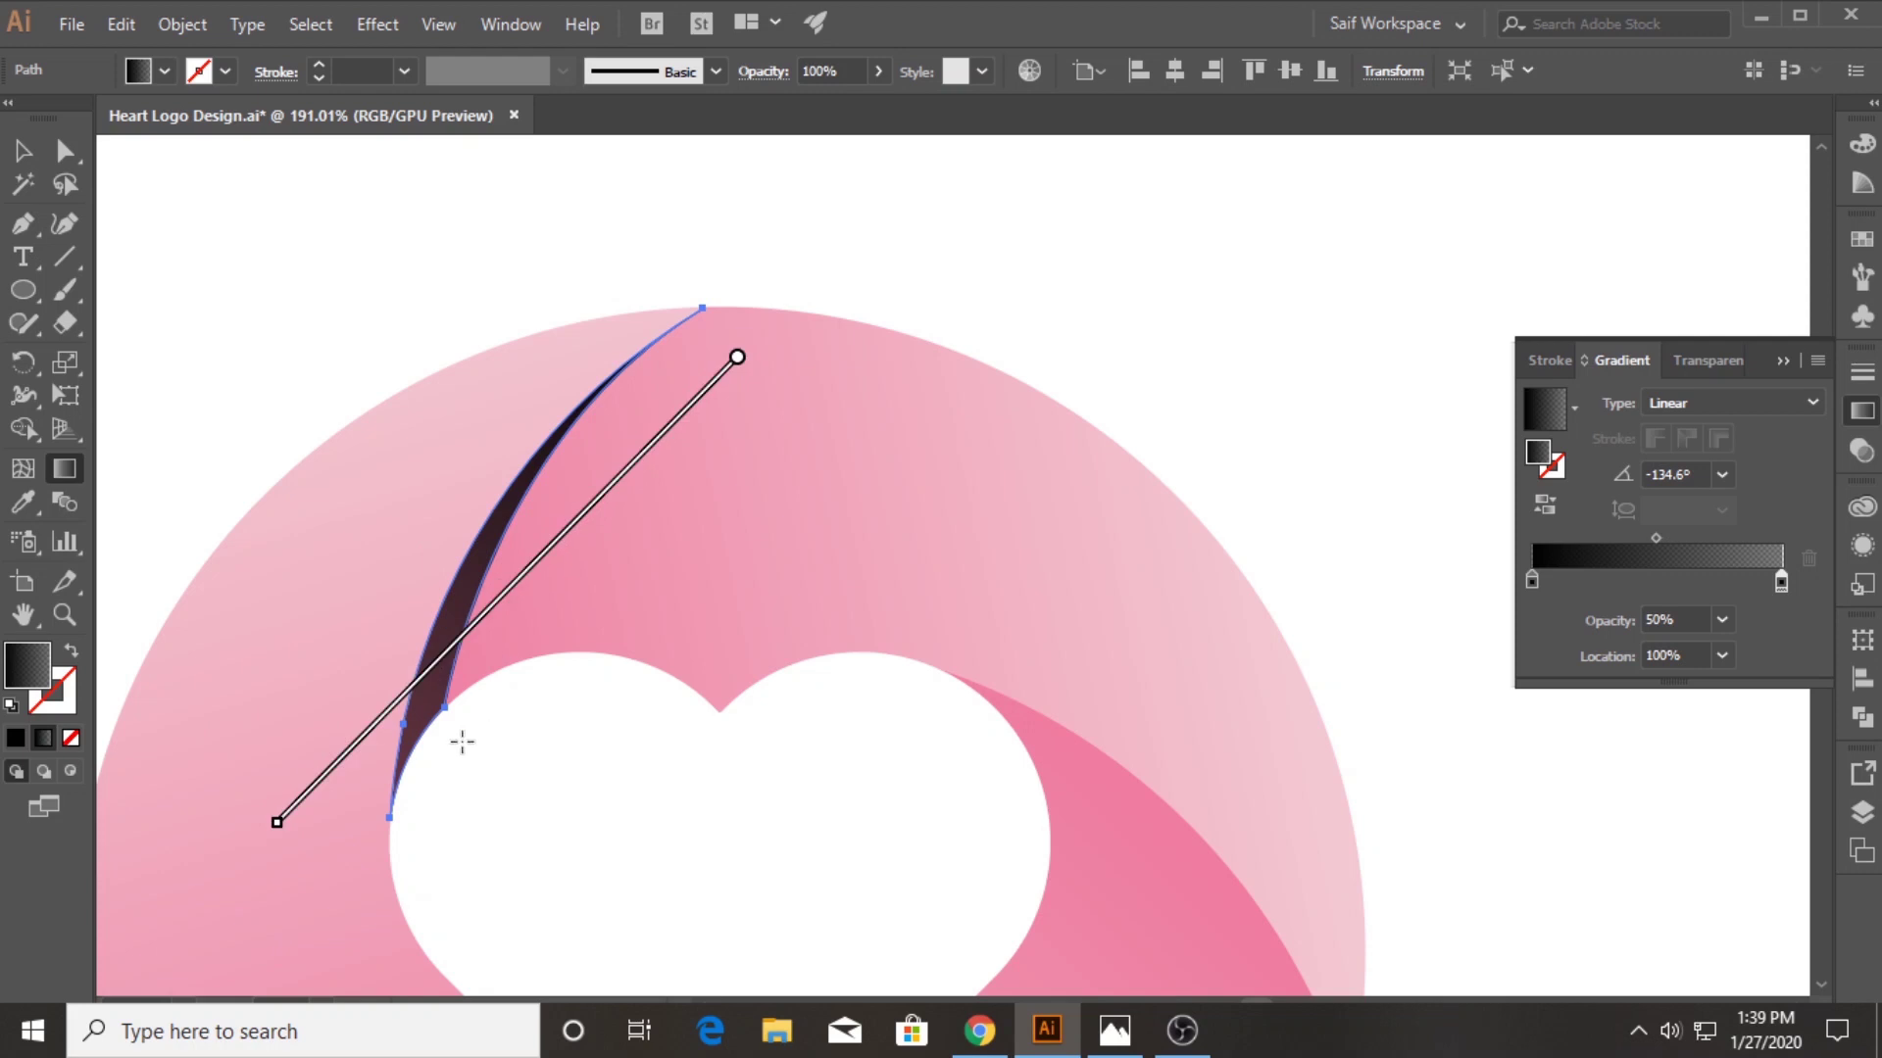
pyautogui.moveTo(402, 771)
pyautogui.mouseDown()
pyautogui.moveTo(664, 327)
pyautogui.moveTo(645, 321)
pyautogui.mouseUp()
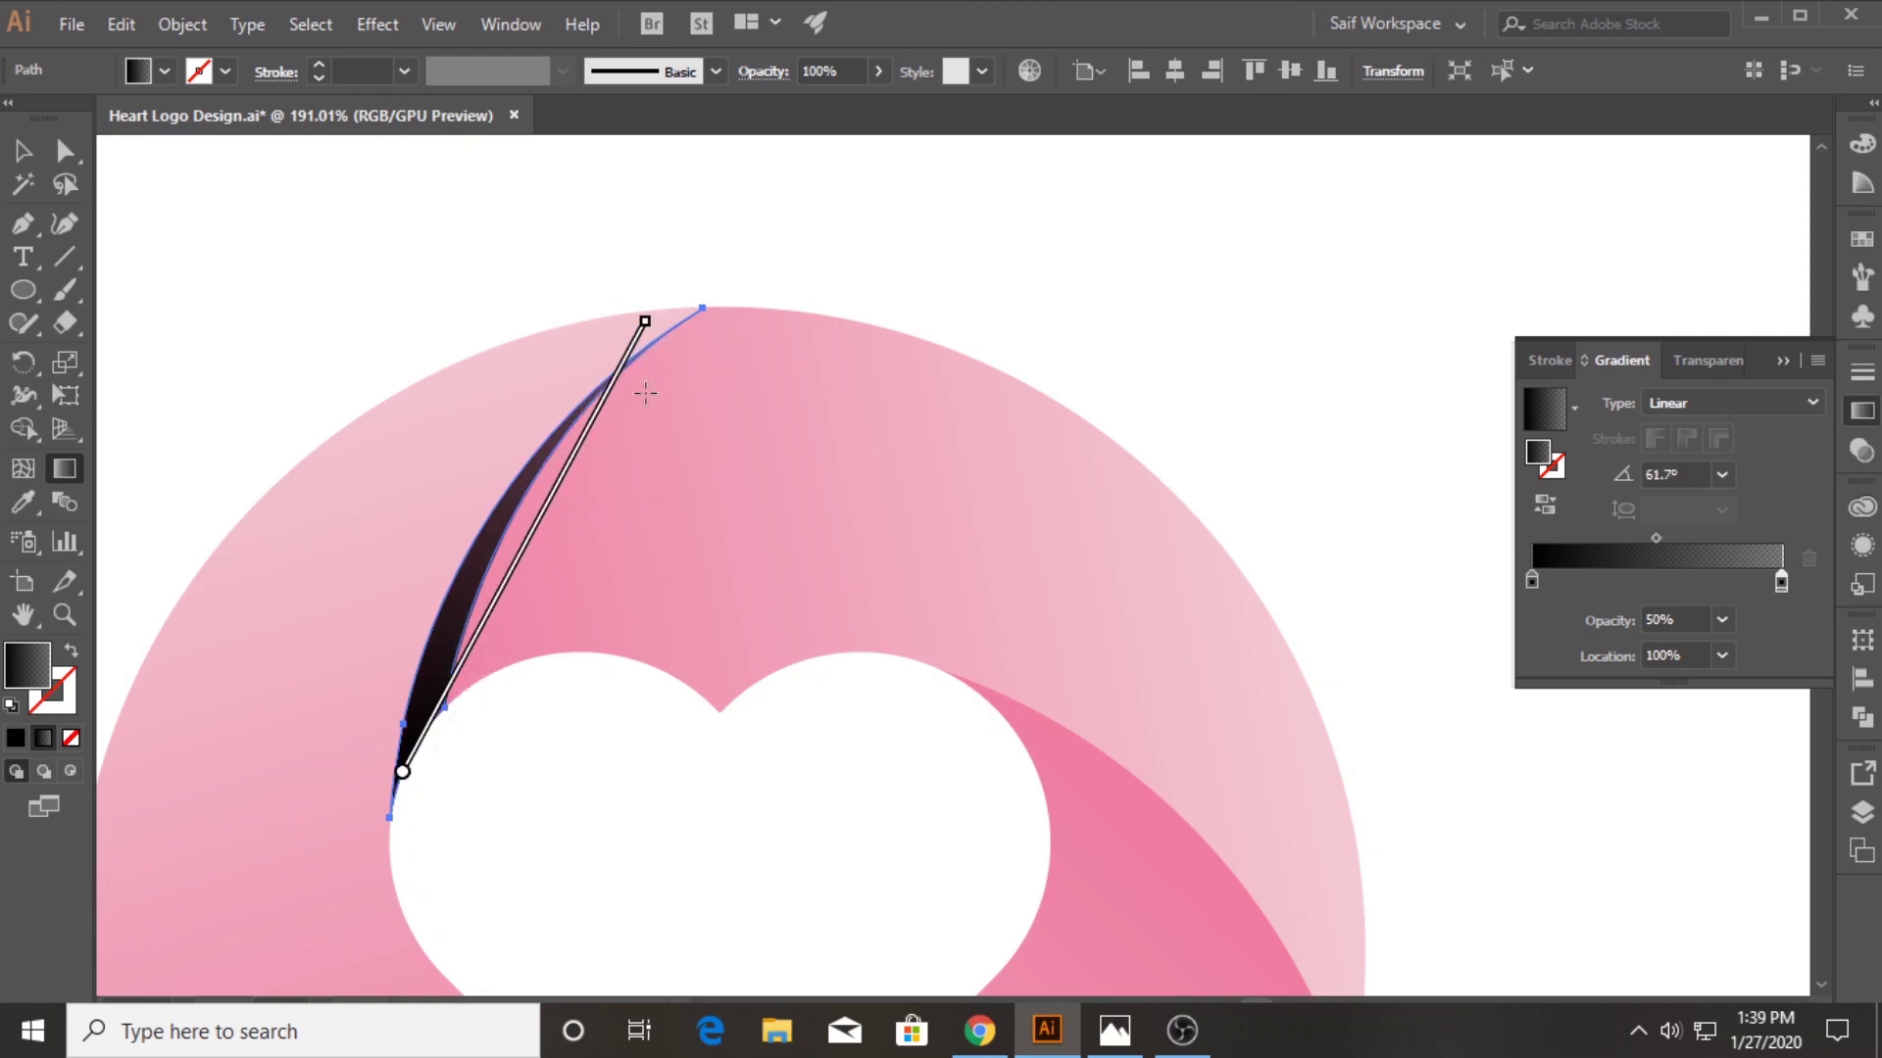
pyautogui.click(23, 150)
pyautogui.click(218, 267)
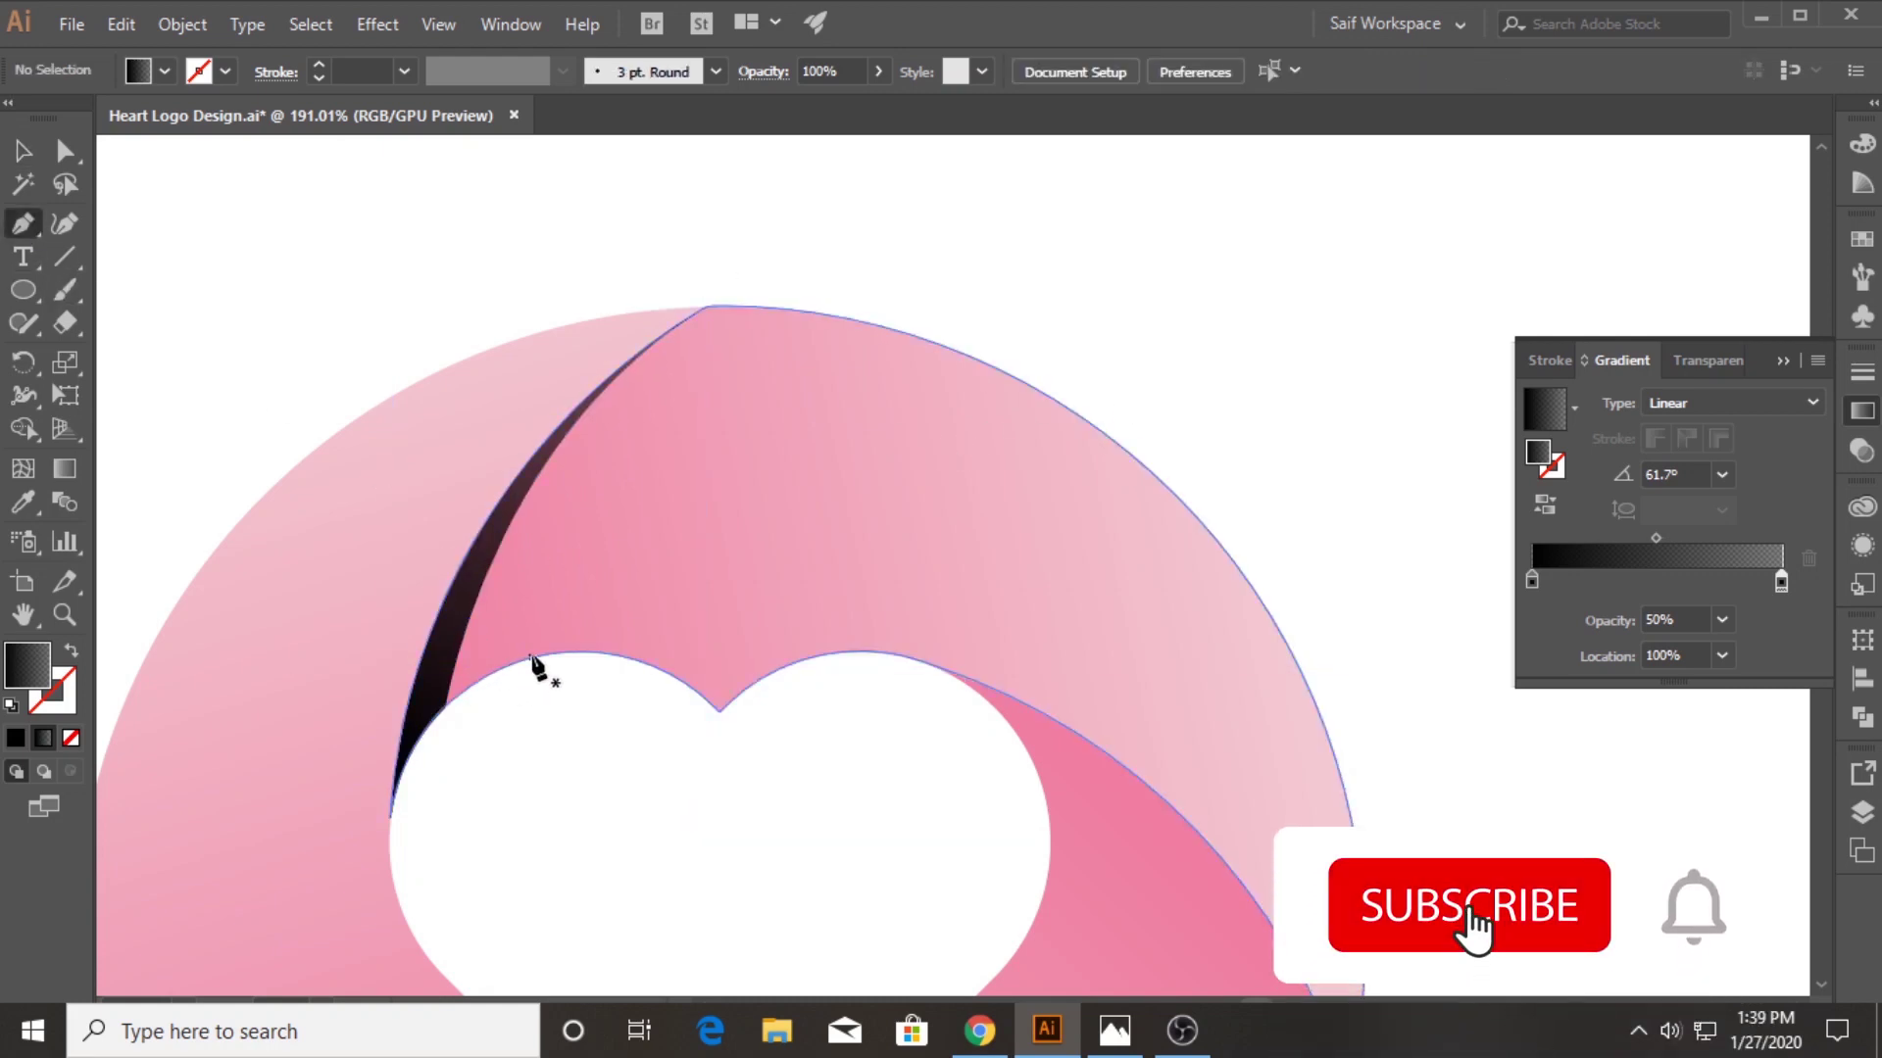
# Pen-draw a second closed shape from the heart's upper edge around the ring's left side
pyautogui.moveTo(530, 657); pyautogui.dragTo(620, 527)
pyautogui.moveTo(703, 309); pyautogui.dragTo(870, 201)
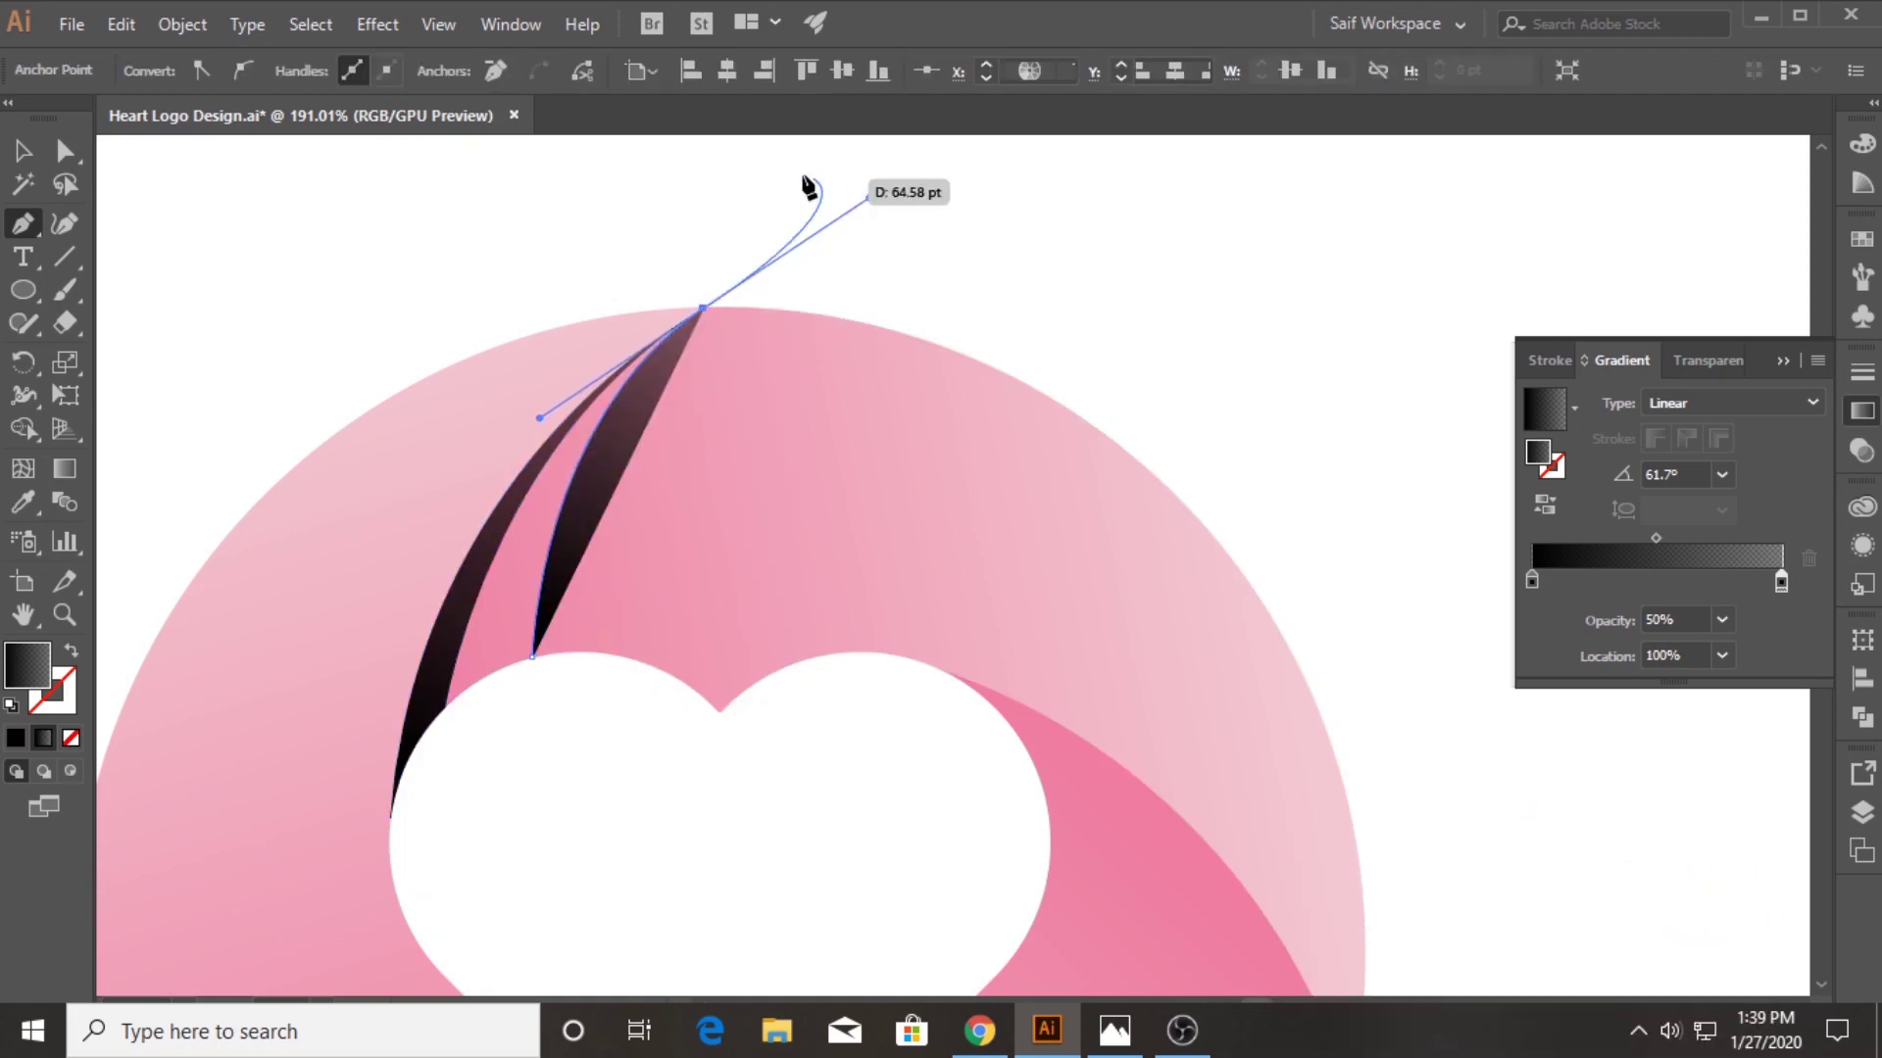
pyautogui.click(302, 242)
pyautogui.click(178, 340)
pyautogui.click(190, 520)
pyautogui.click(227, 720)
pyautogui.click(264, 818)
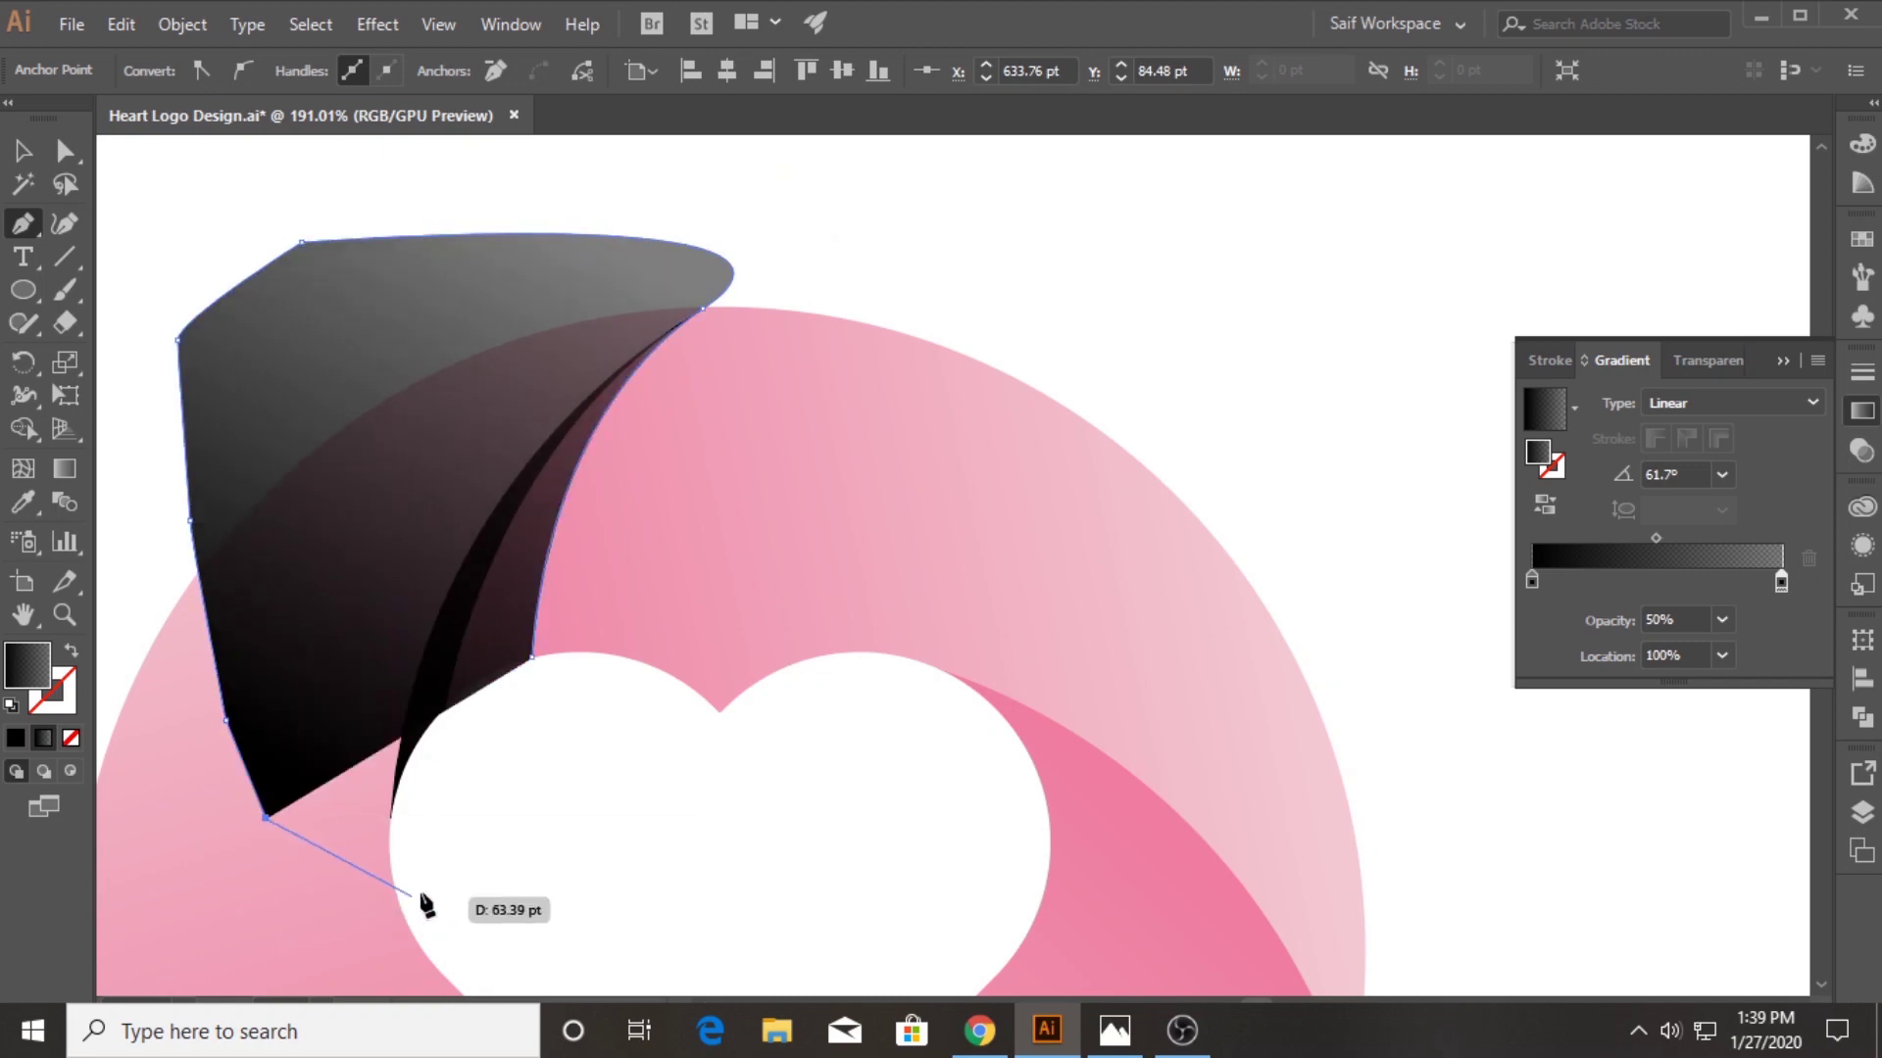
pyautogui.click(455, 838)
pyautogui.moveTo(522, 816); pyautogui.dragTo(534, 723)
pyautogui.moveTo(530, 656); pyautogui.dragTo(540, 418)
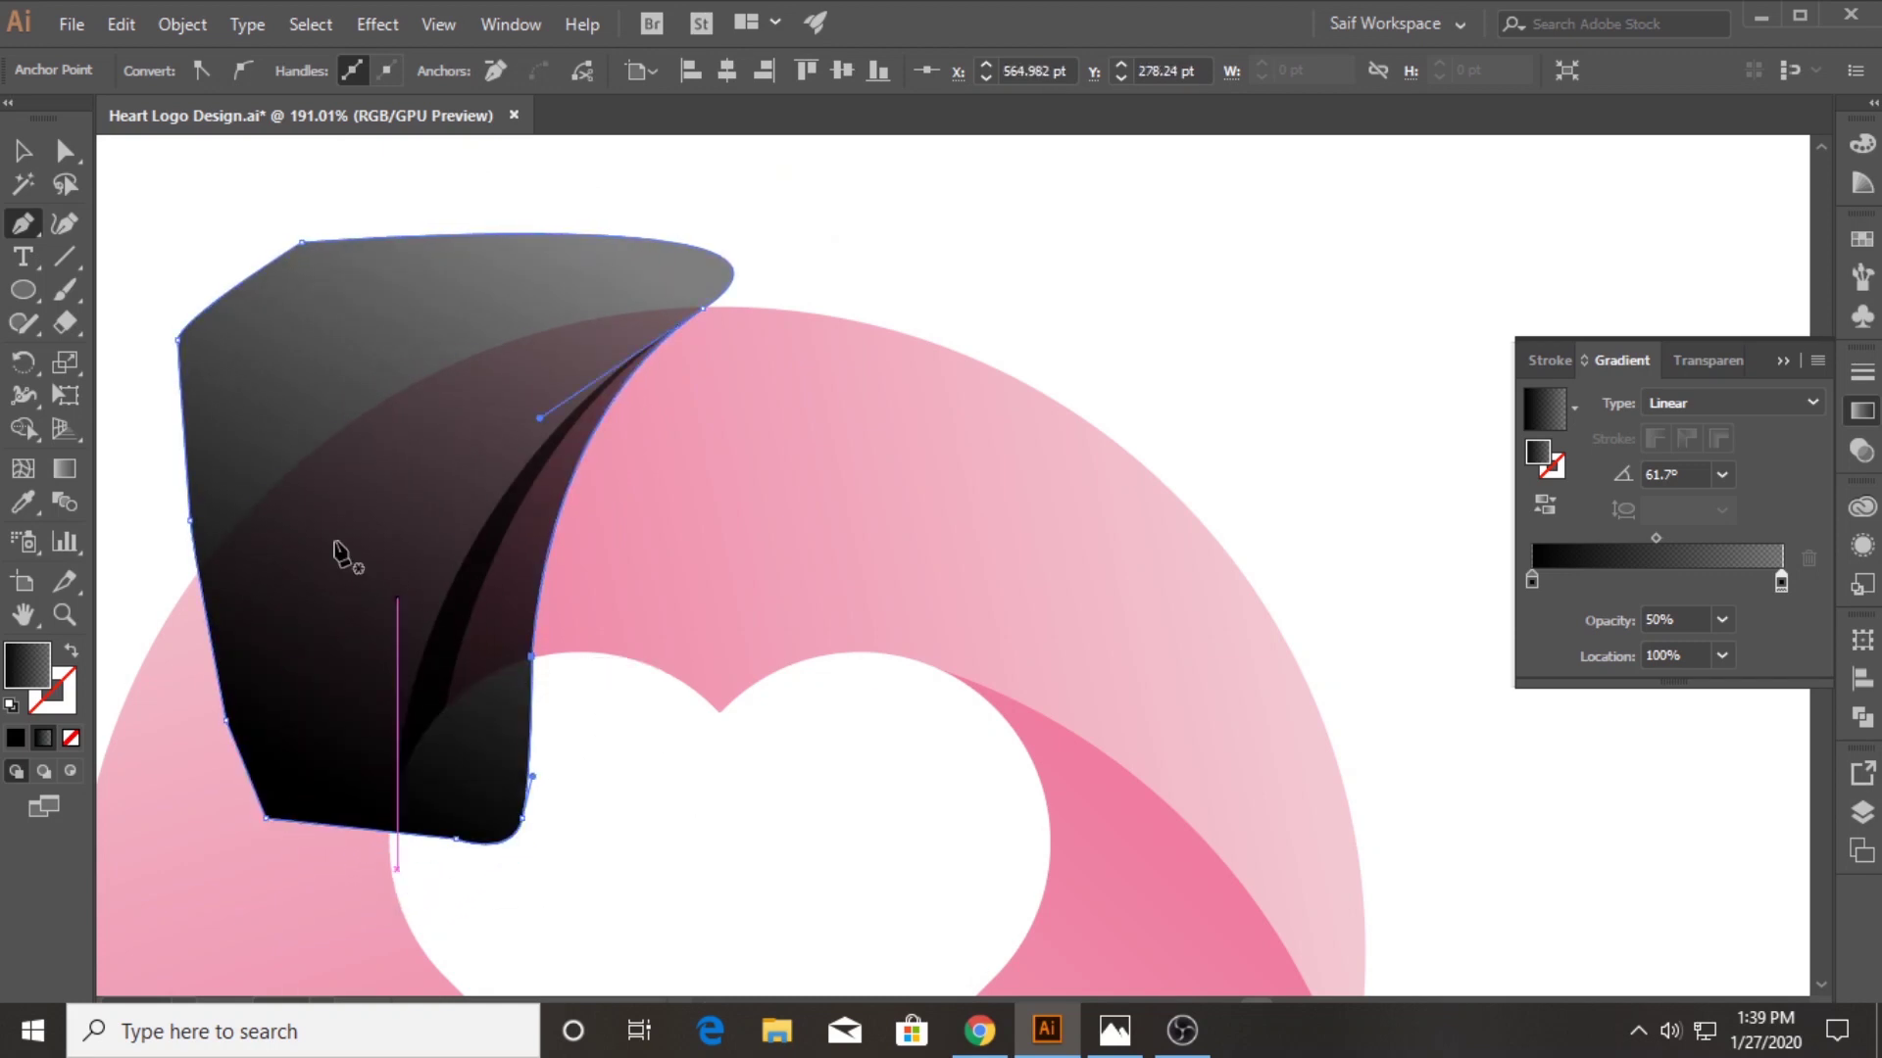
# Trim the shape to the ring segment with Shape Builder, then select the dark slivers
pyautogui.click(23, 150)
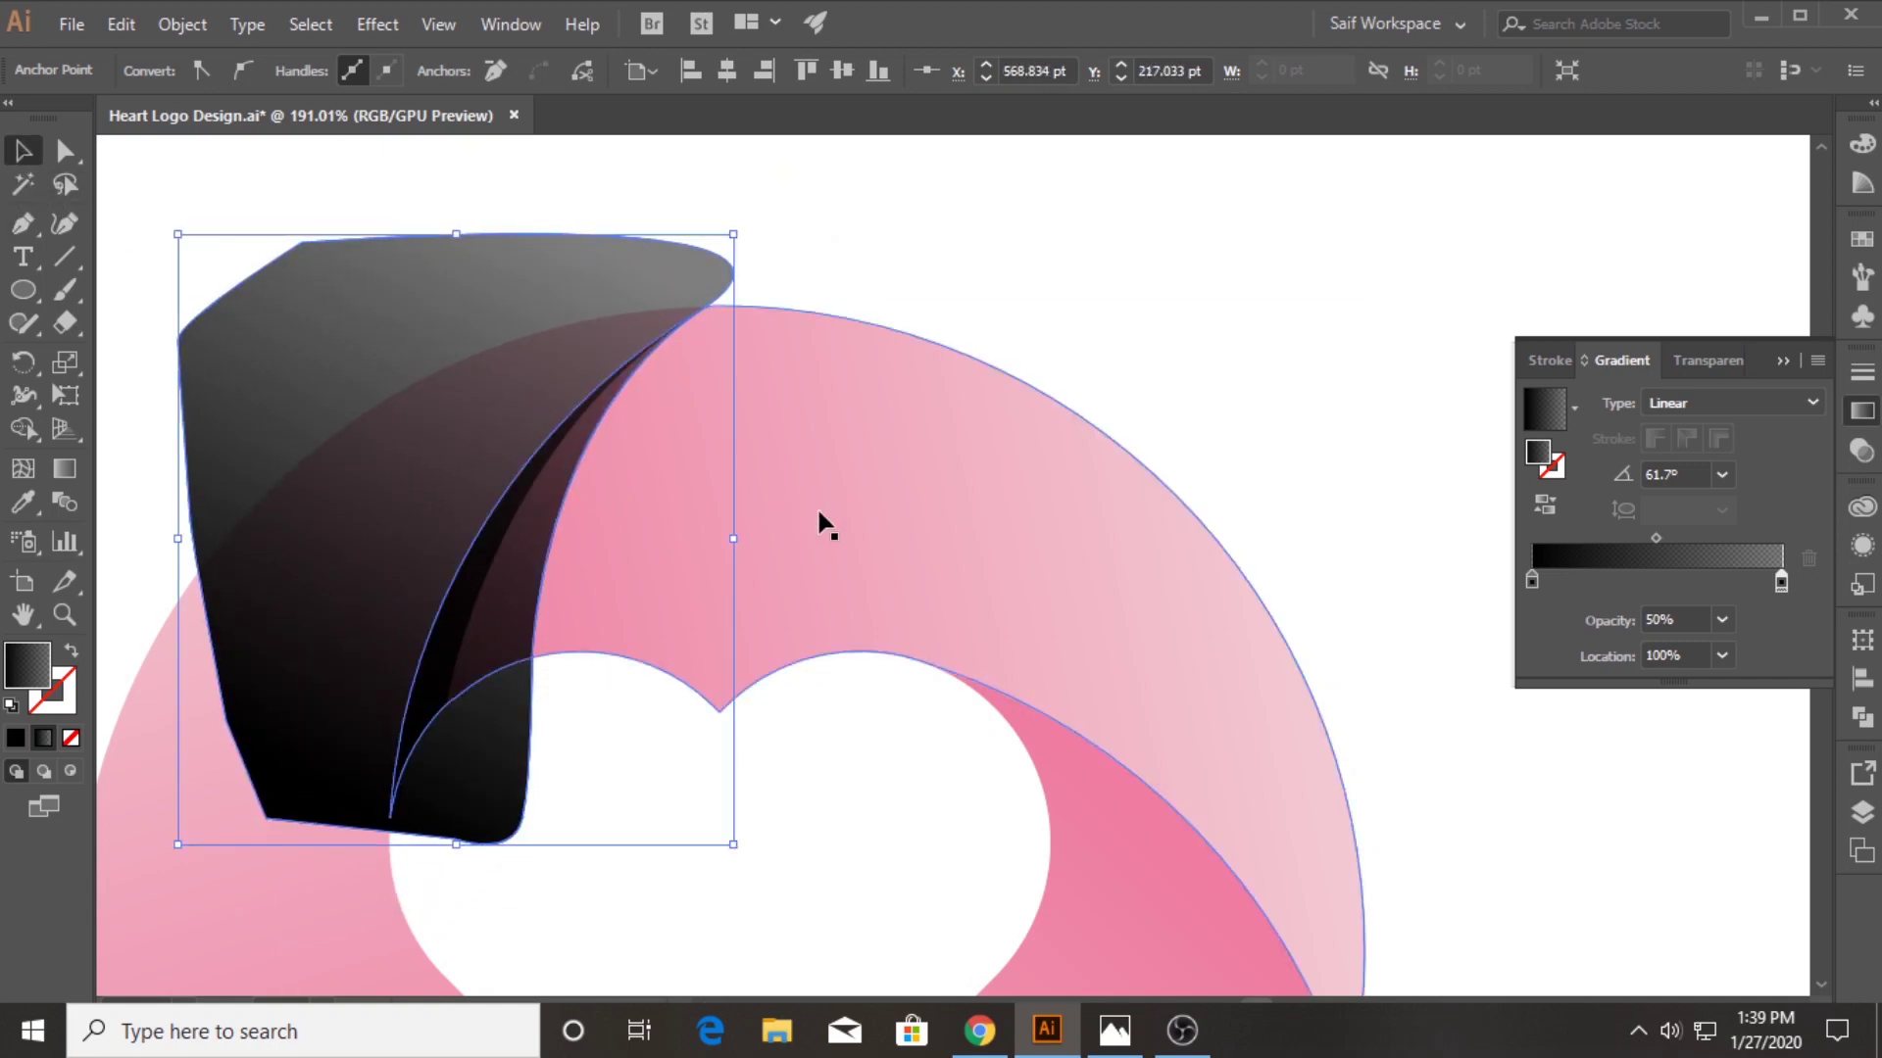
pyautogui.keyDown('shift'); pyautogui.click(826, 526); pyautogui.keyUp('shift')
pyautogui.click(22, 428)
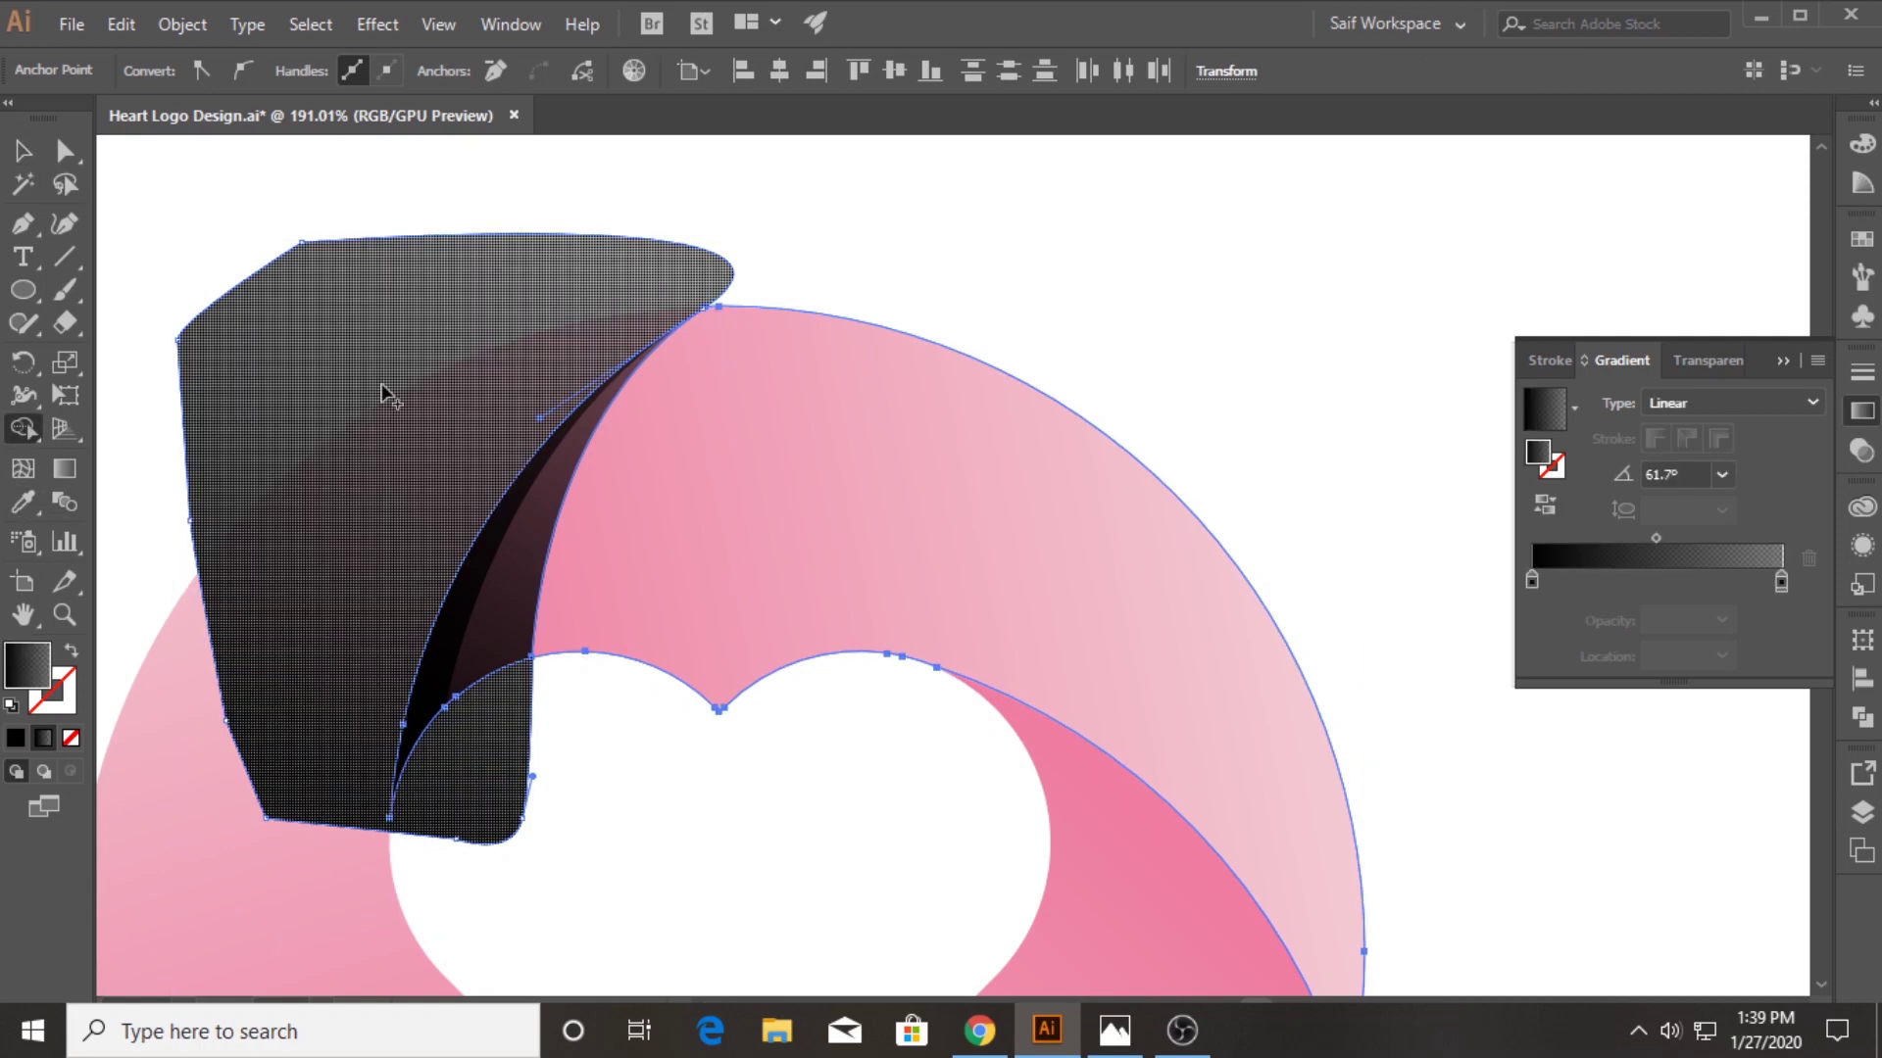
pyautogui.keyDown('alt'); pyautogui.click(348, 362); pyautogui.keyUp('alt')
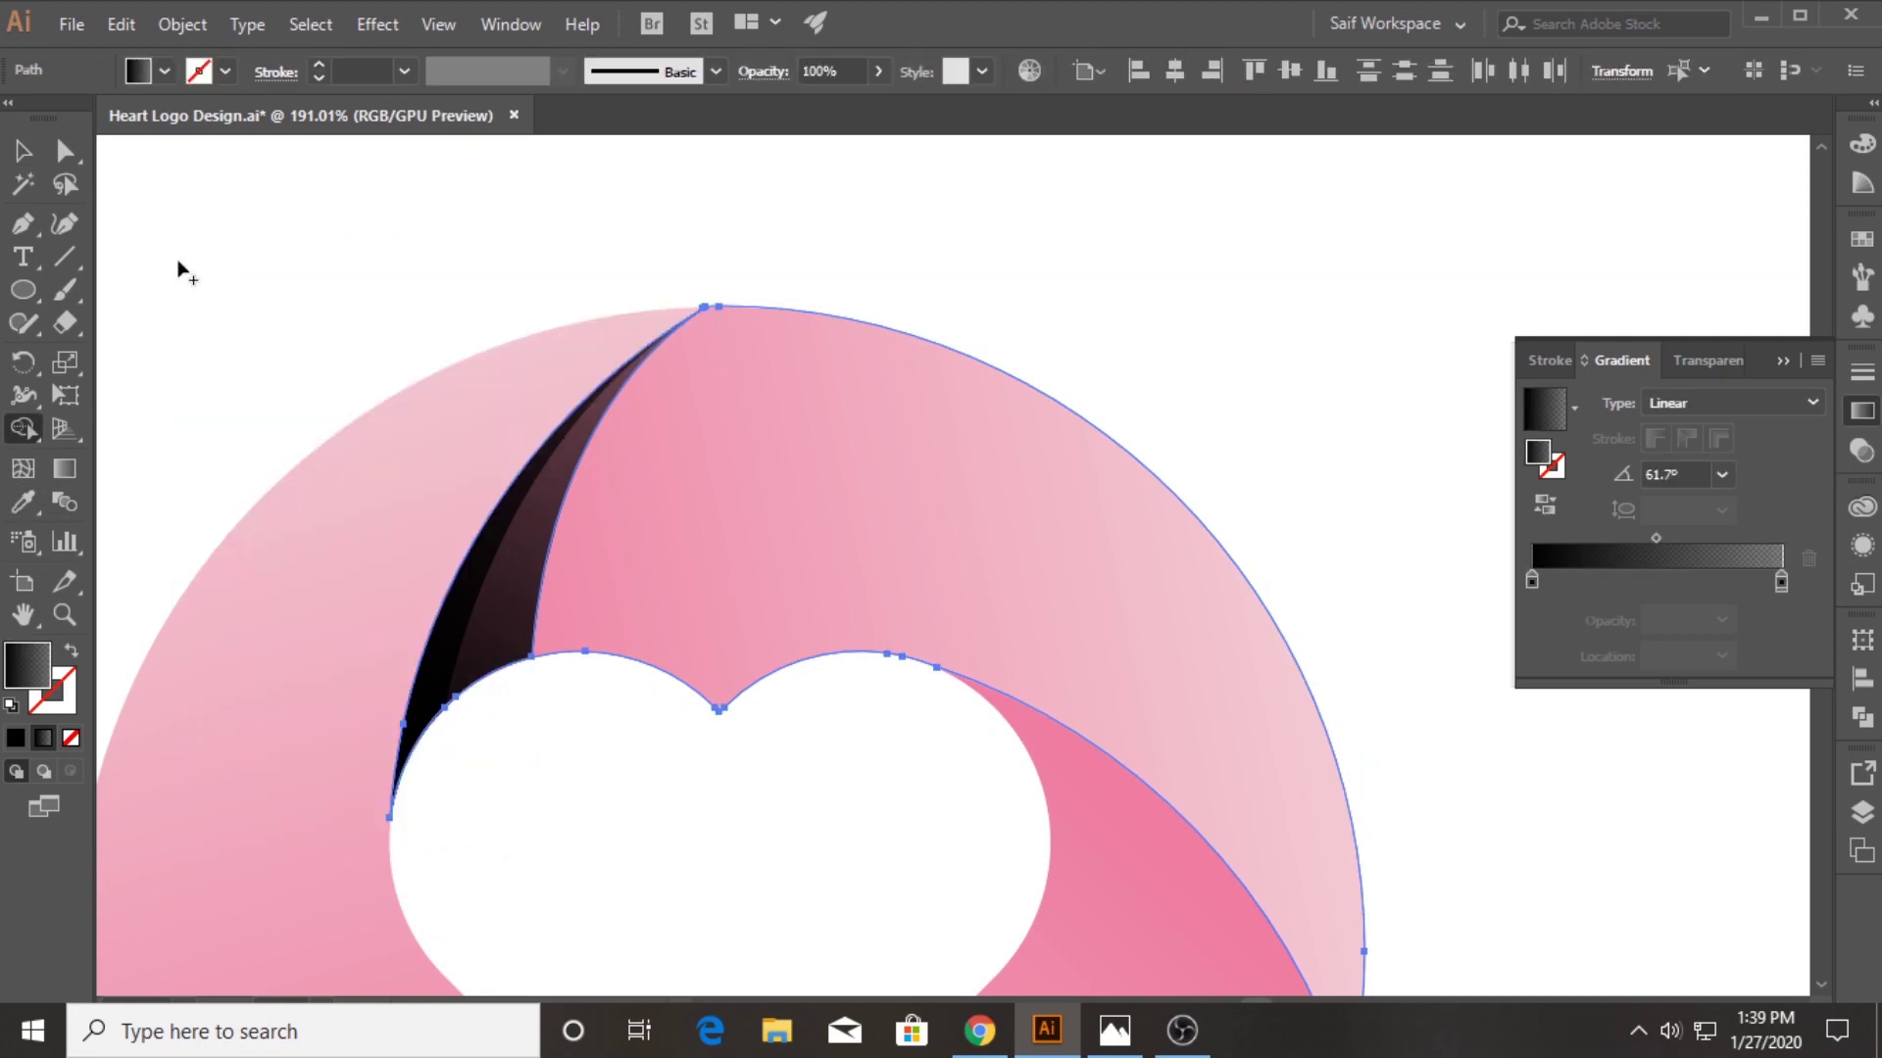
pyautogui.click(27, 150)
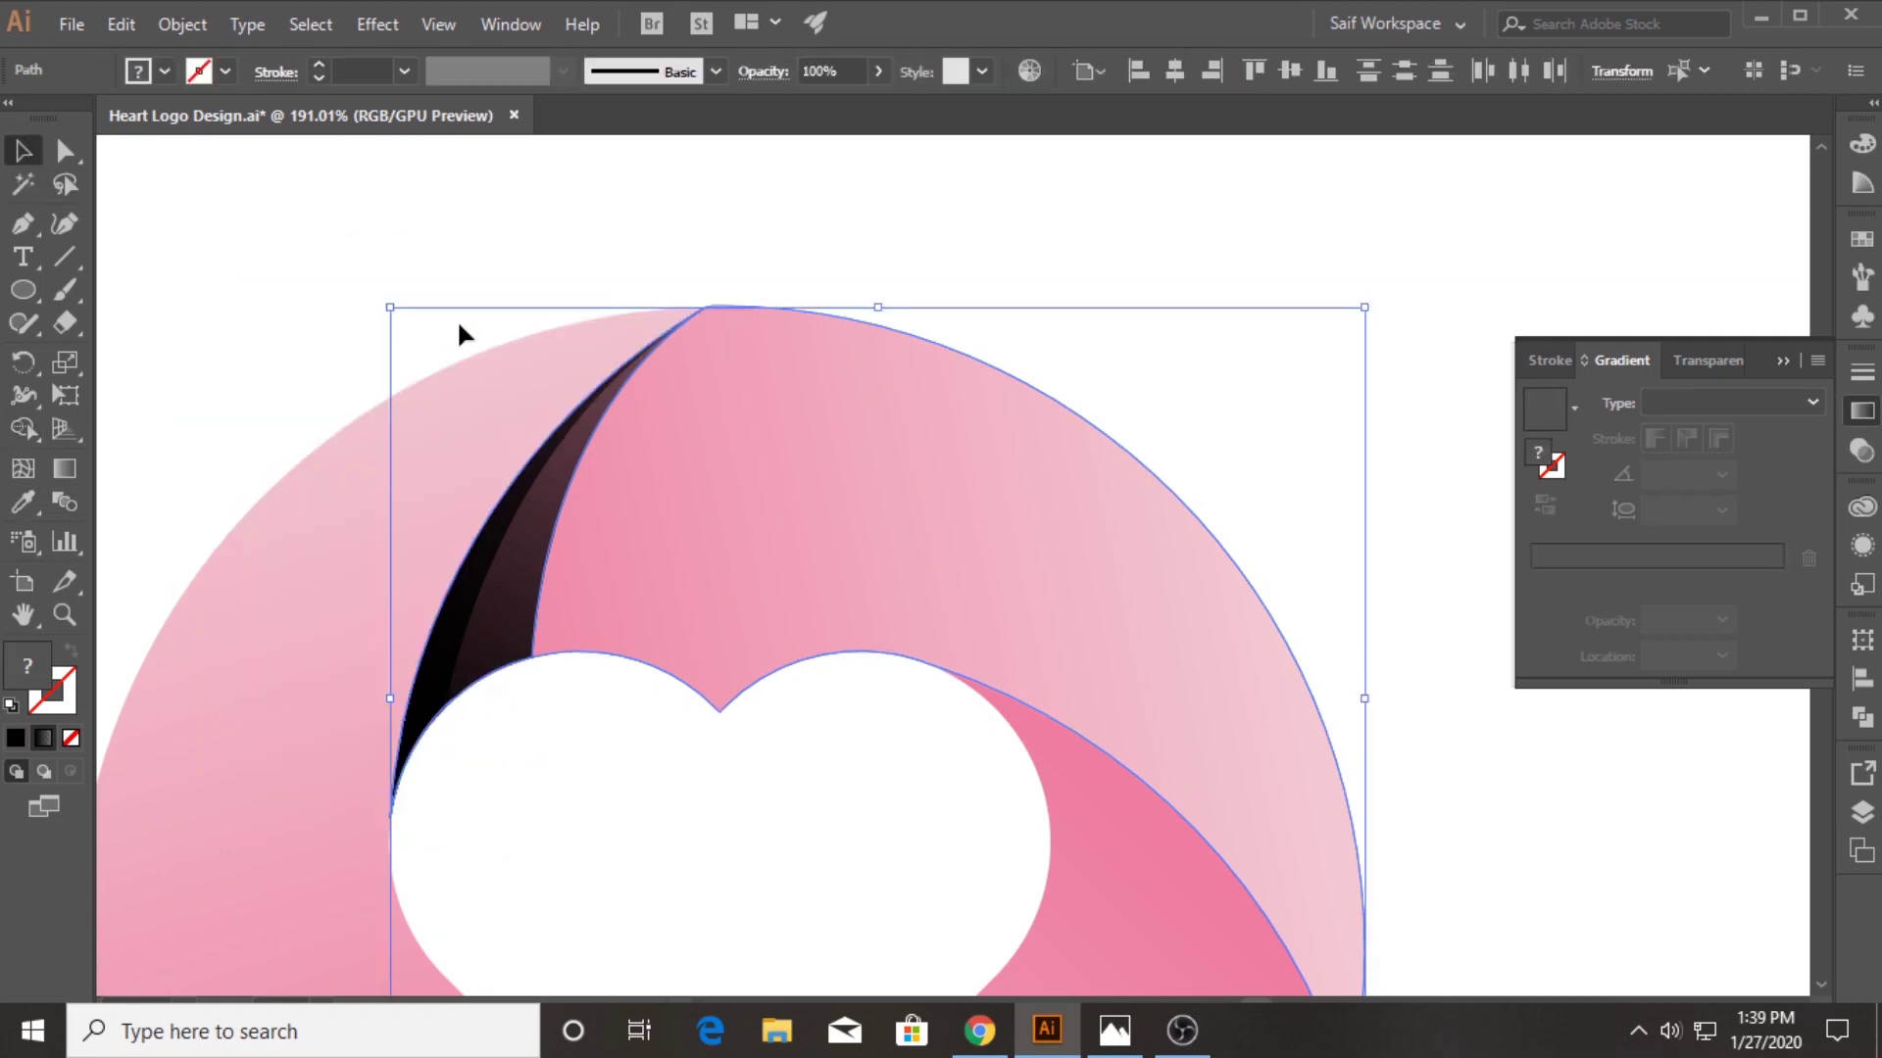
pyautogui.click(490, 208)
pyautogui.moveTo(453, 658); pyautogui.dragTo(580, 625)
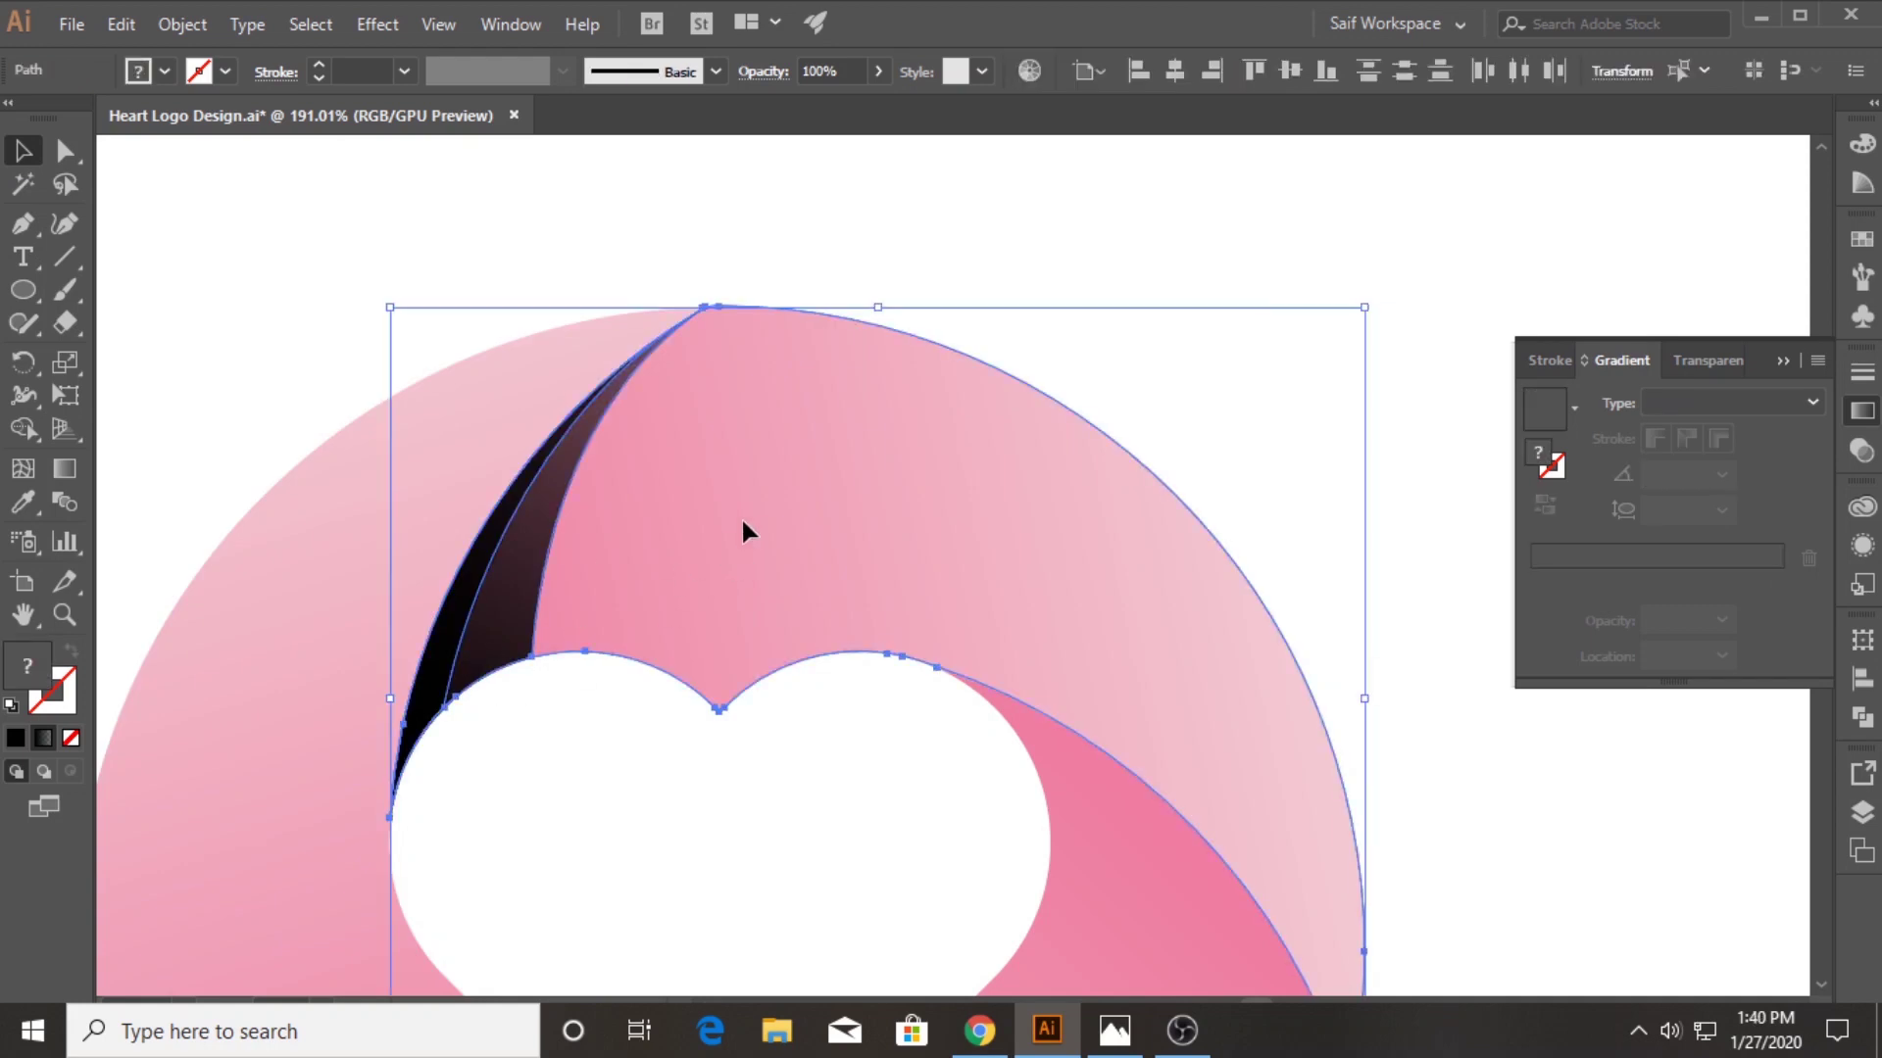
pyautogui.click(515, 578)
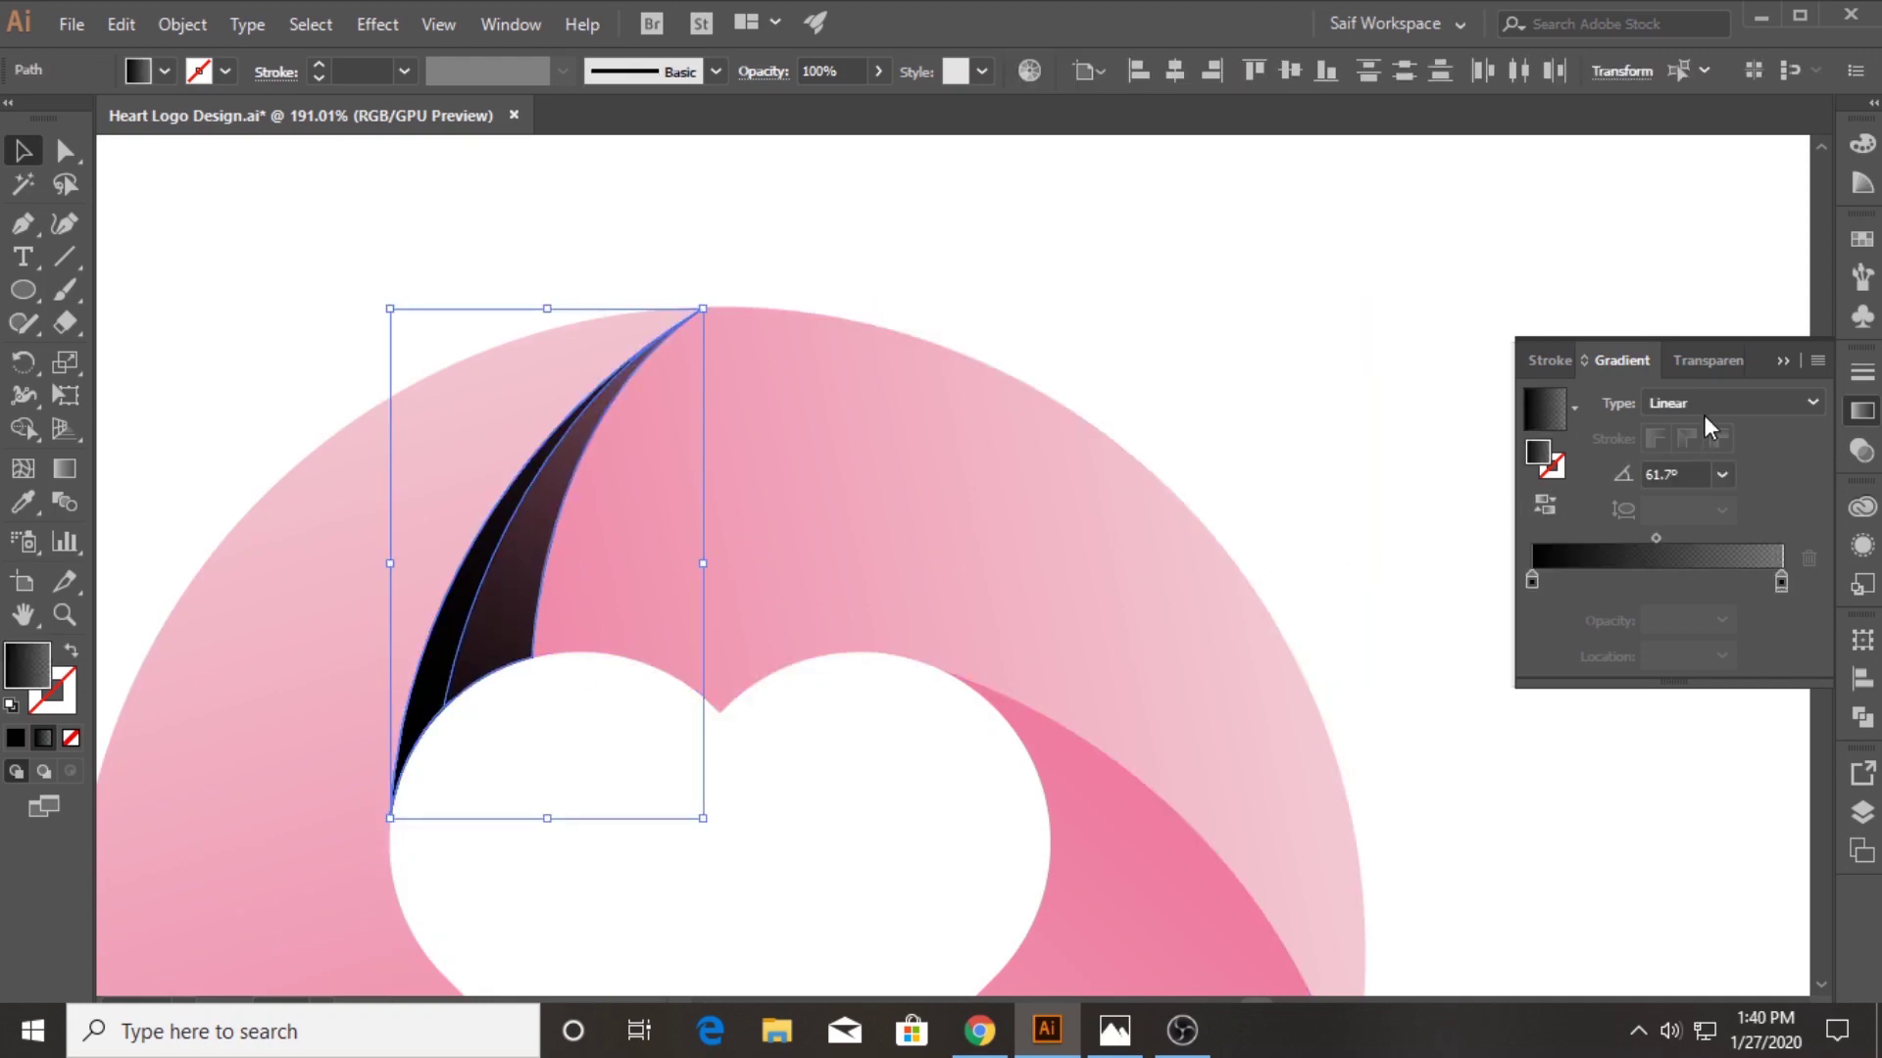
# Set the dark slivers to 15% opacity, deselect, and zoom out to frame the logo
pyautogui.click(1708, 359)
pyautogui.click(1678, 400)
pyautogui.write('15')
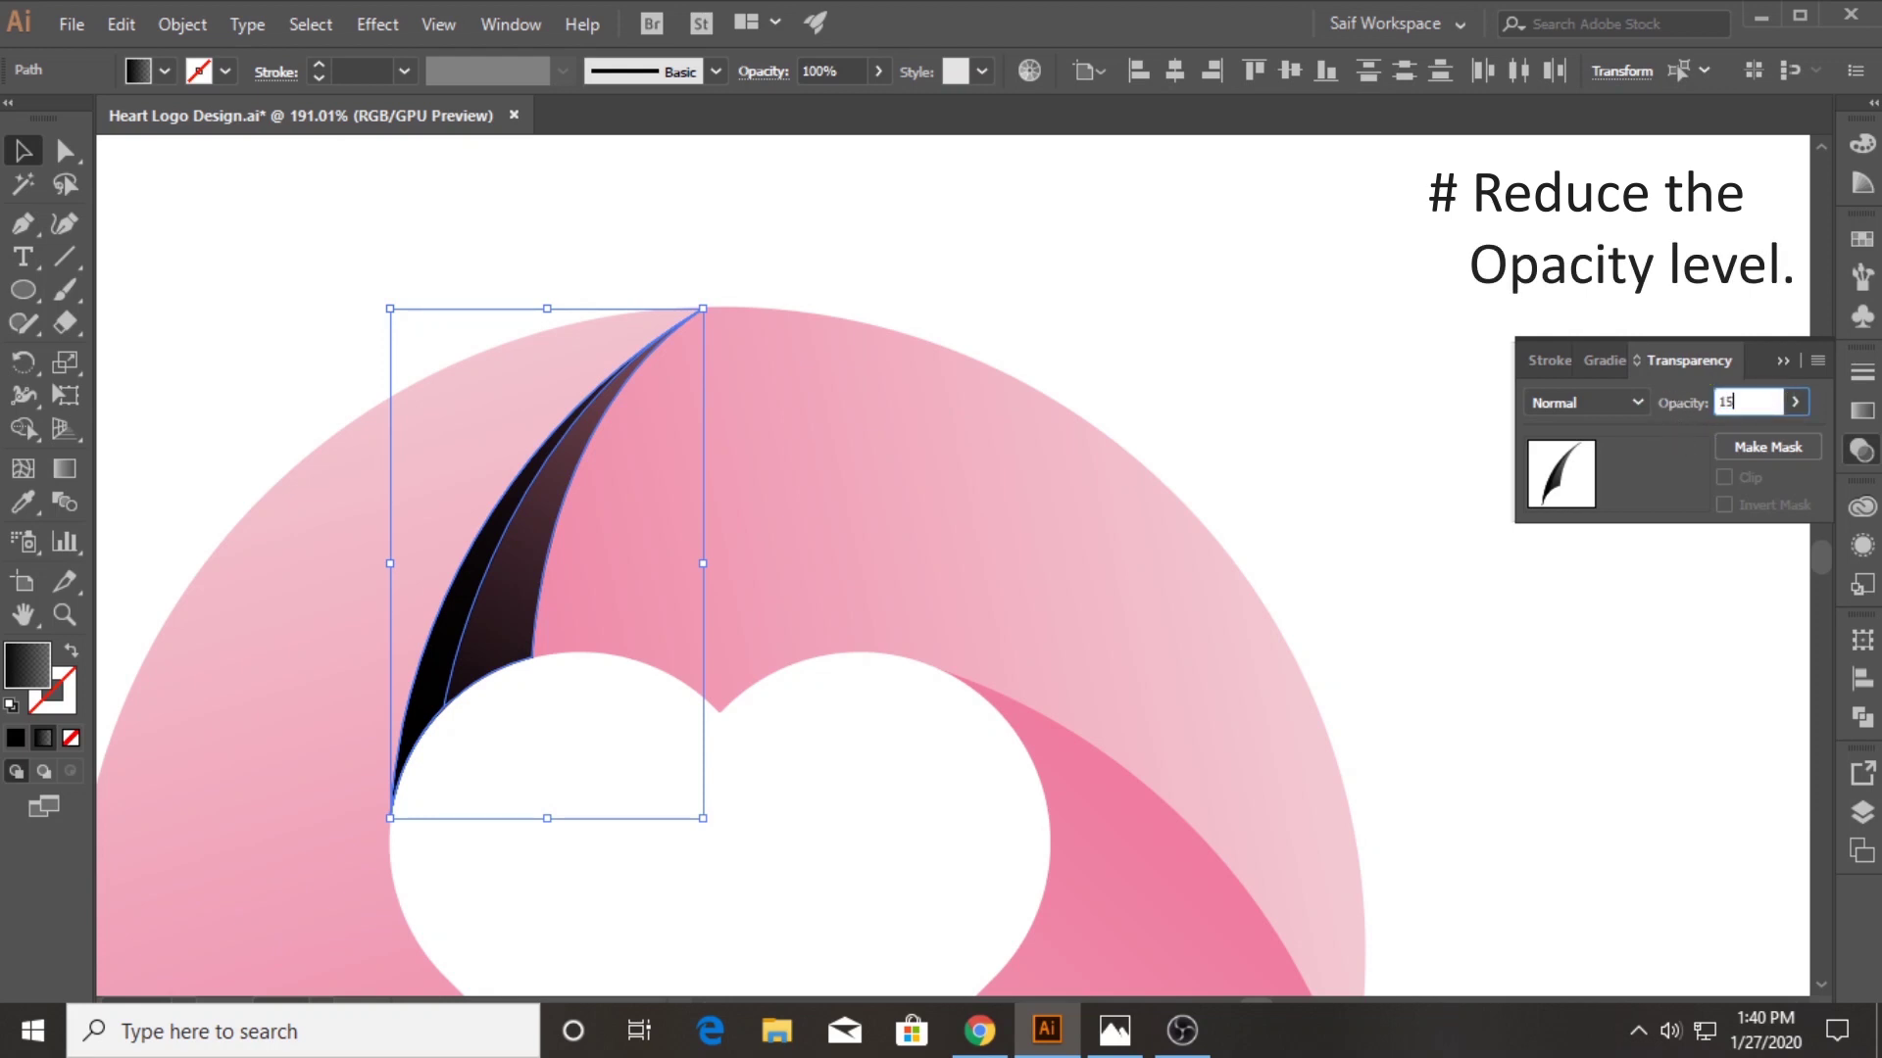
pyautogui.press('Return')
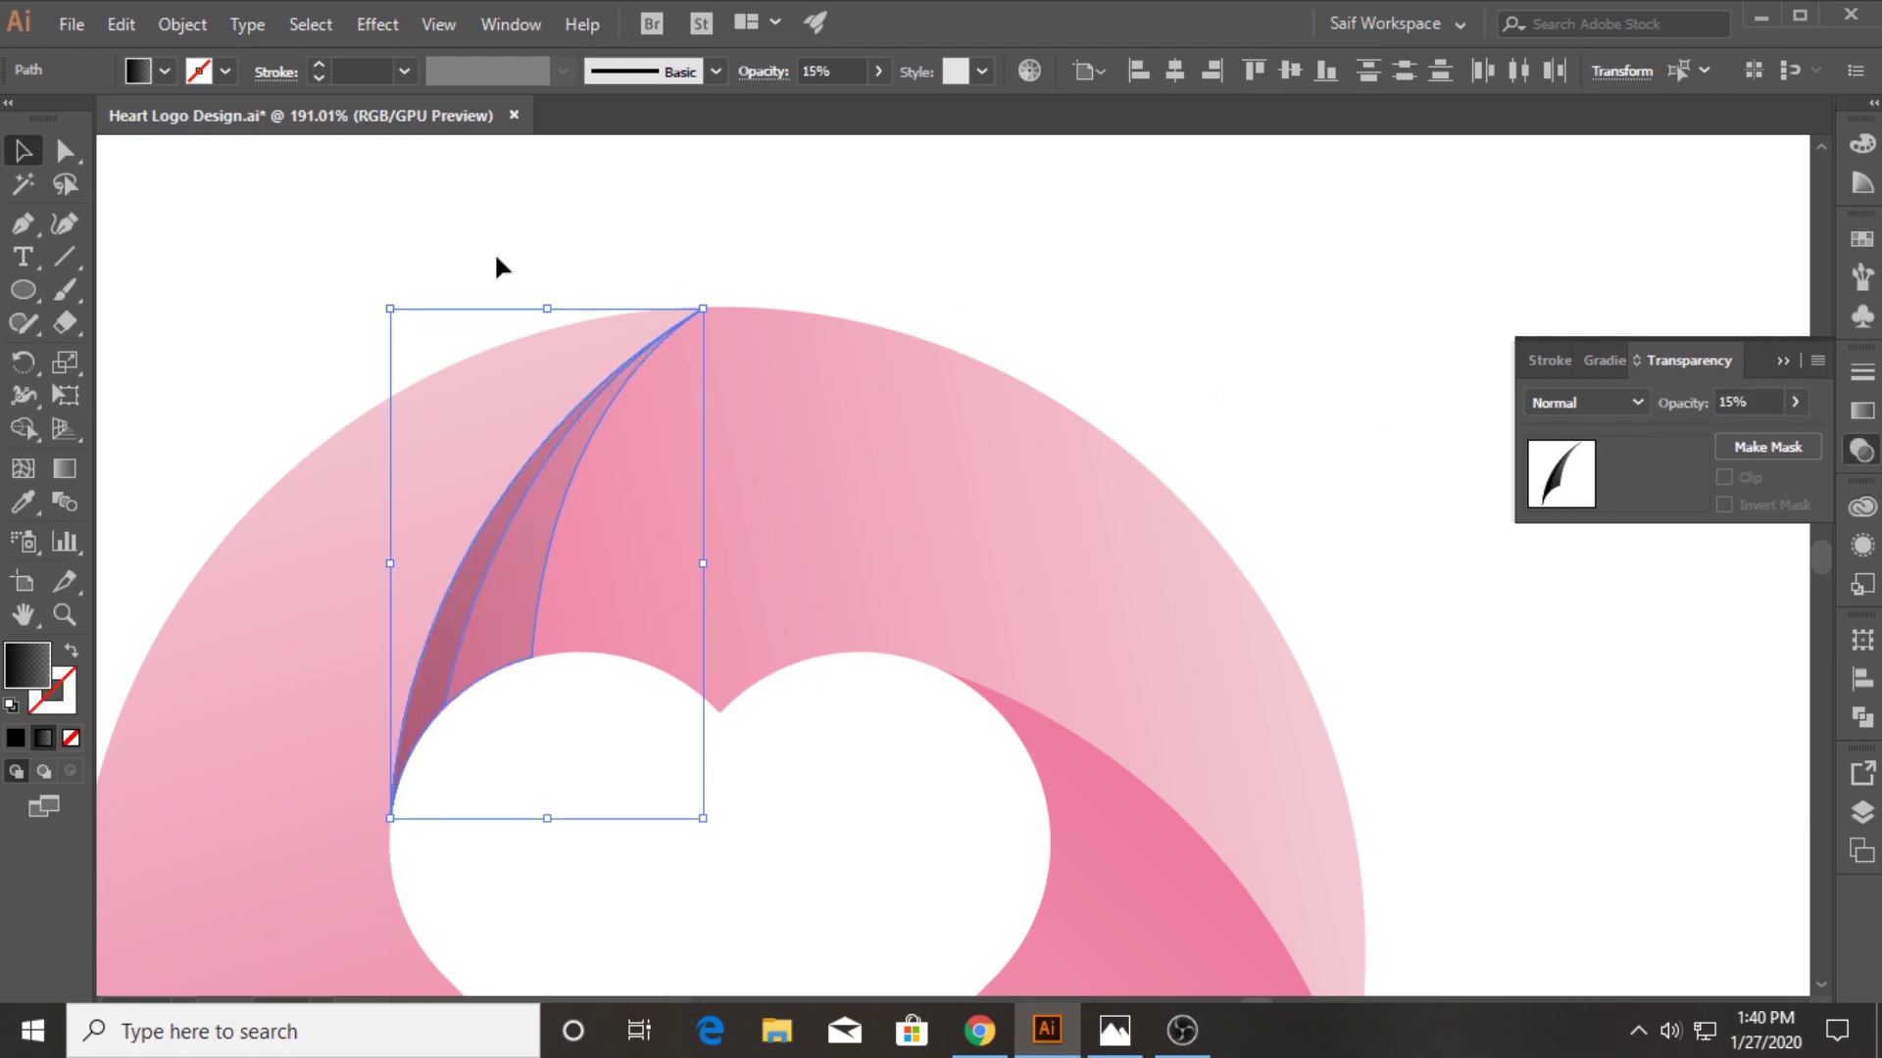
pyautogui.click(494, 250)
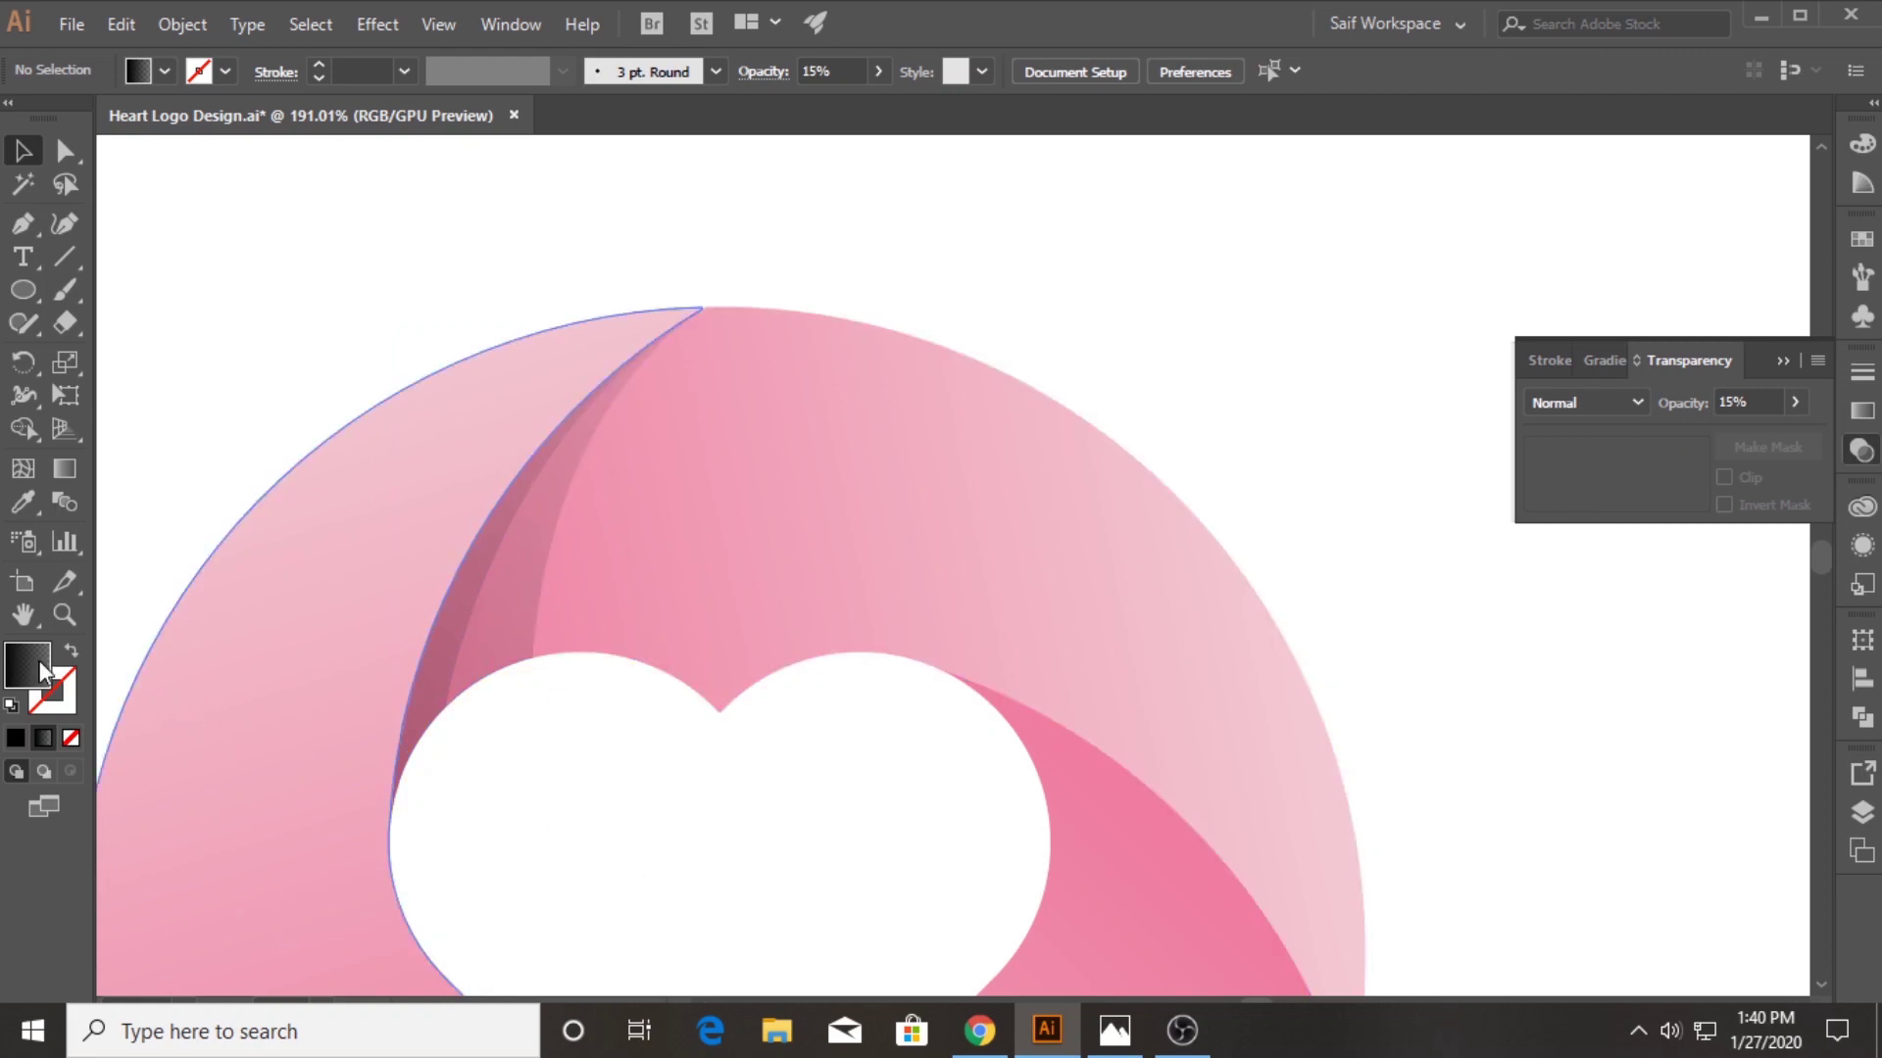
pyautogui.click(56, 620)
pyautogui.moveTo(474, 705)
pyautogui.mouseDown()
pyautogui.moveTo(592, 718)
pyautogui.moveTo(391, 747)
pyautogui.mouseUp()
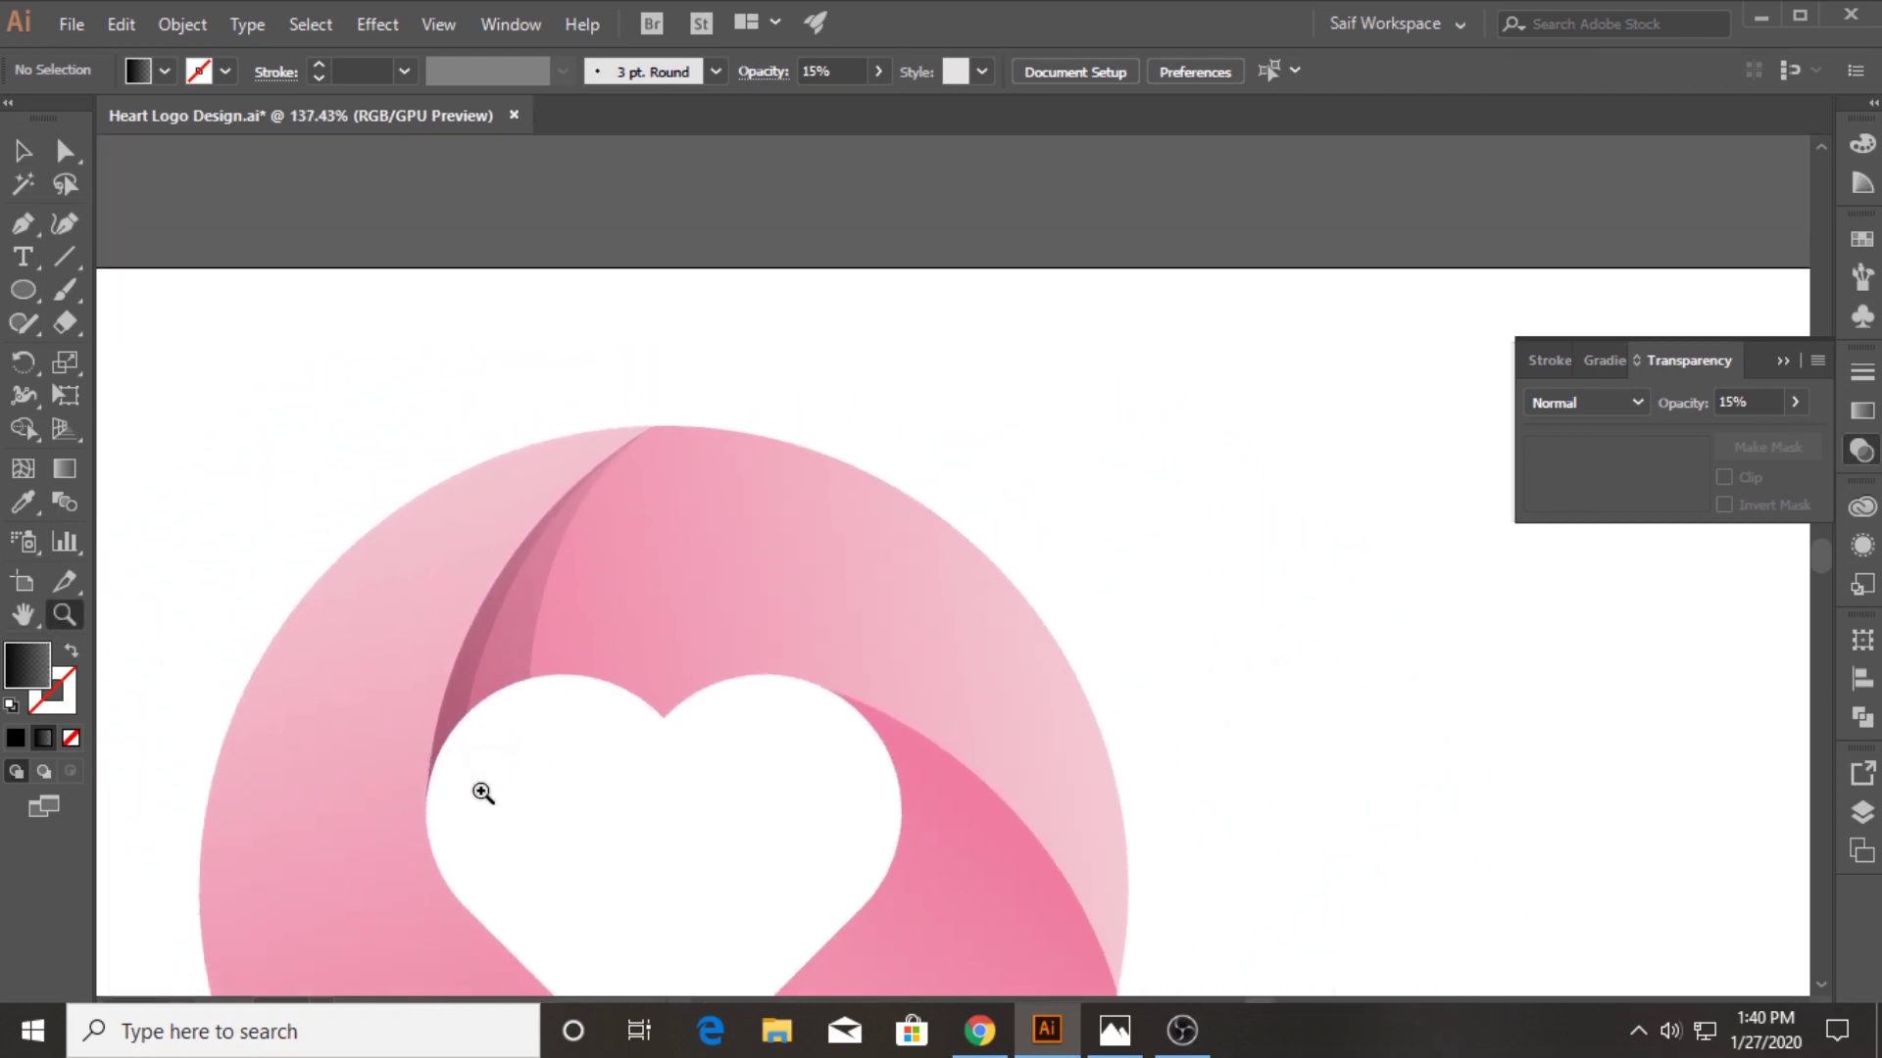
pyautogui.moveTo(483, 793)
pyautogui.mouseDown()
pyautogui.moveTo(525, 773)
pyautogui.moveTo(496, 667)
pyautogui.moveTo(653, 711)
pyautogui.moveTo(601, 722)
pyautogui.moveTo(567, 677)
pyautogui.moveTo(589, 693)
pyautogui.mouseUp()
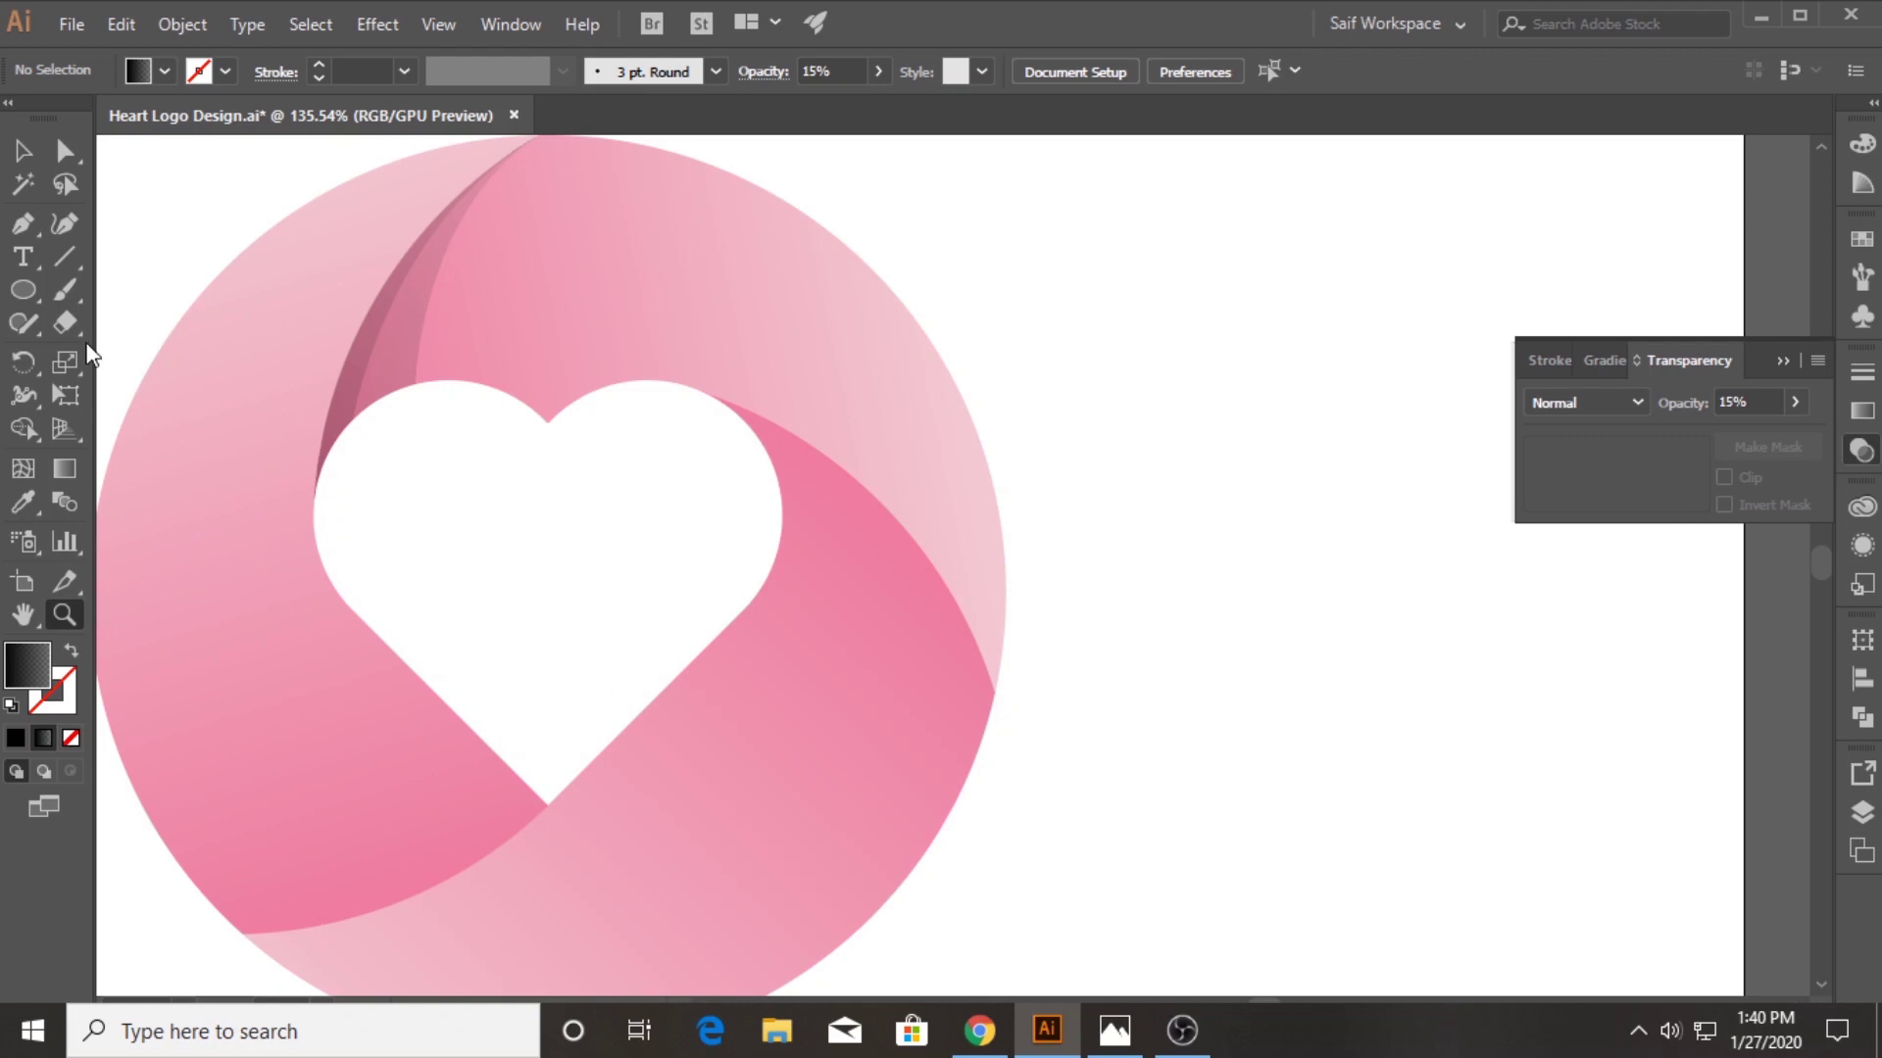
# Pen-draw a dark shape from the heart's upper-right edge out past the right ring
pyautogui.click(30, 226)
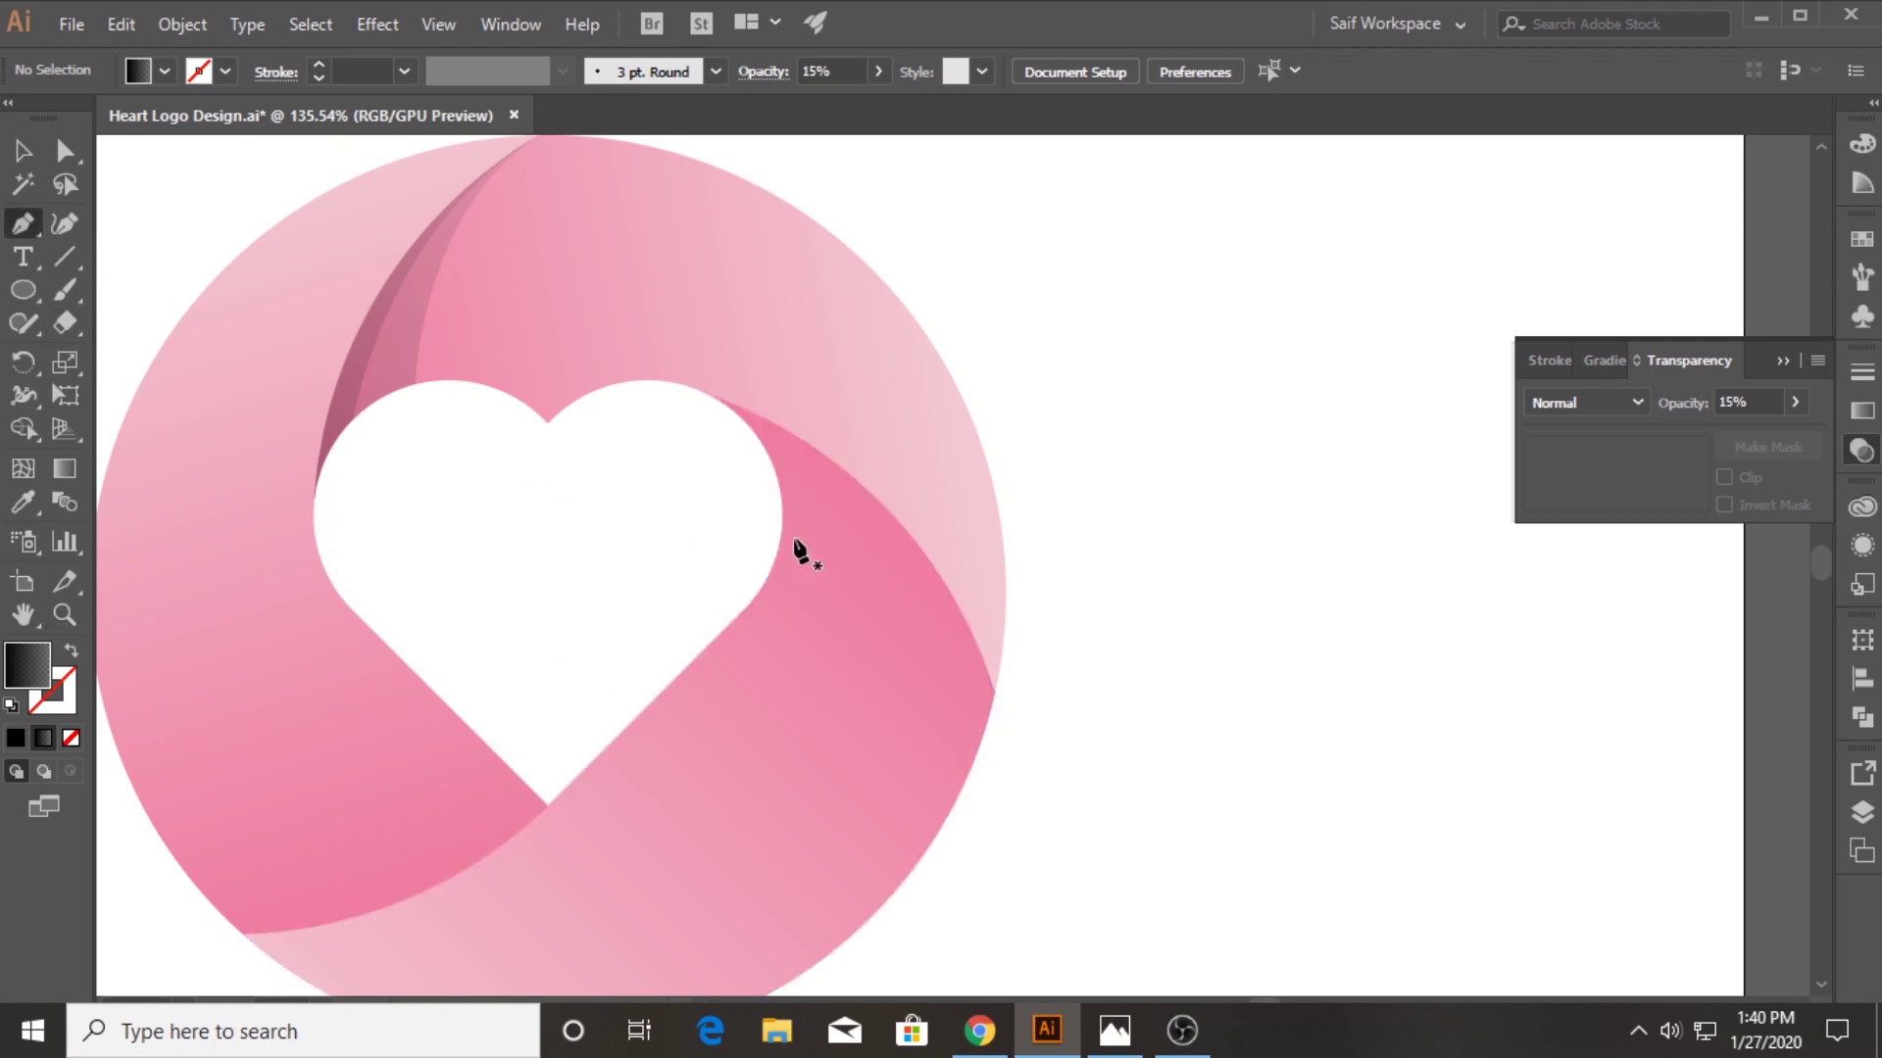
pyautogui.click(756, 435)
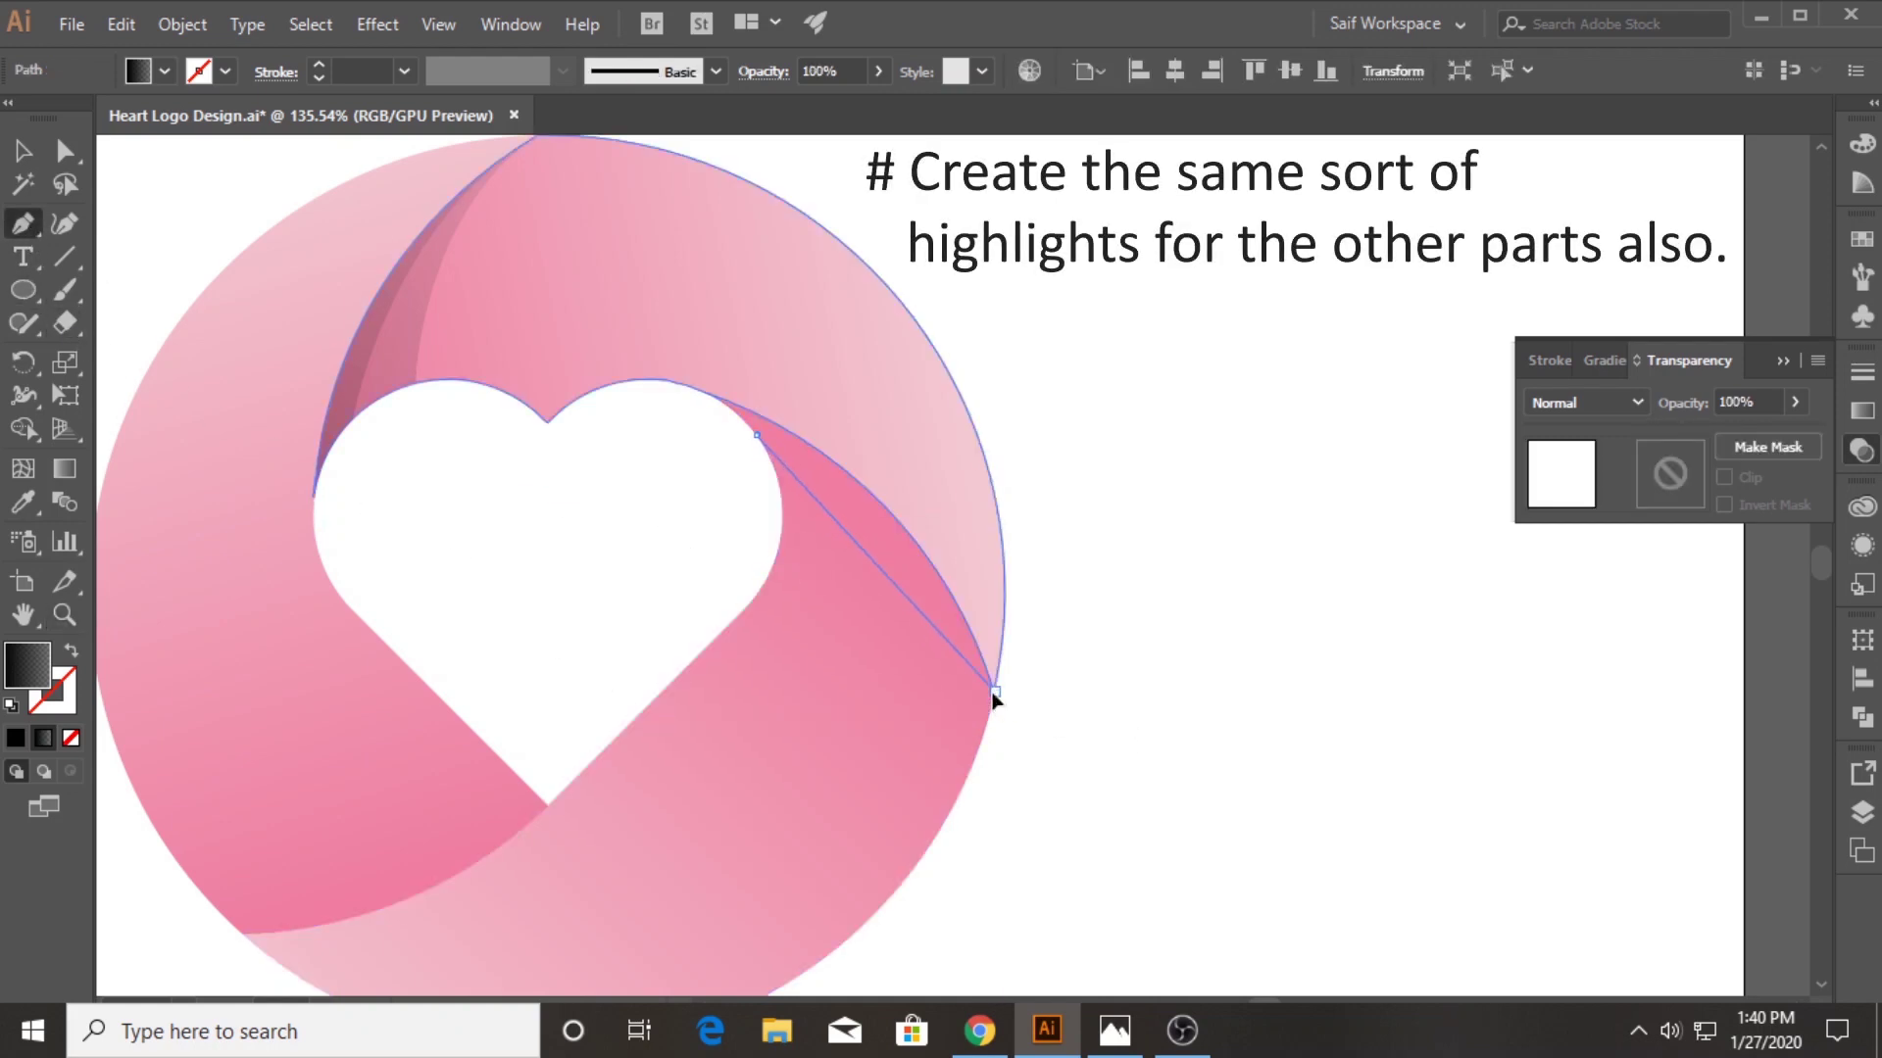
pyautogui.moveTo(994, 691)
pyautogui.mouseDown()
pyautogui.moveTo(1074, 869)
pyautogui.moveTo(1084, 760)
pyautogui.mouseUp()
pyautogui.click(1182, 740)
pyautogui.click(1193, 603)
pyautogui.click(1078, 458)
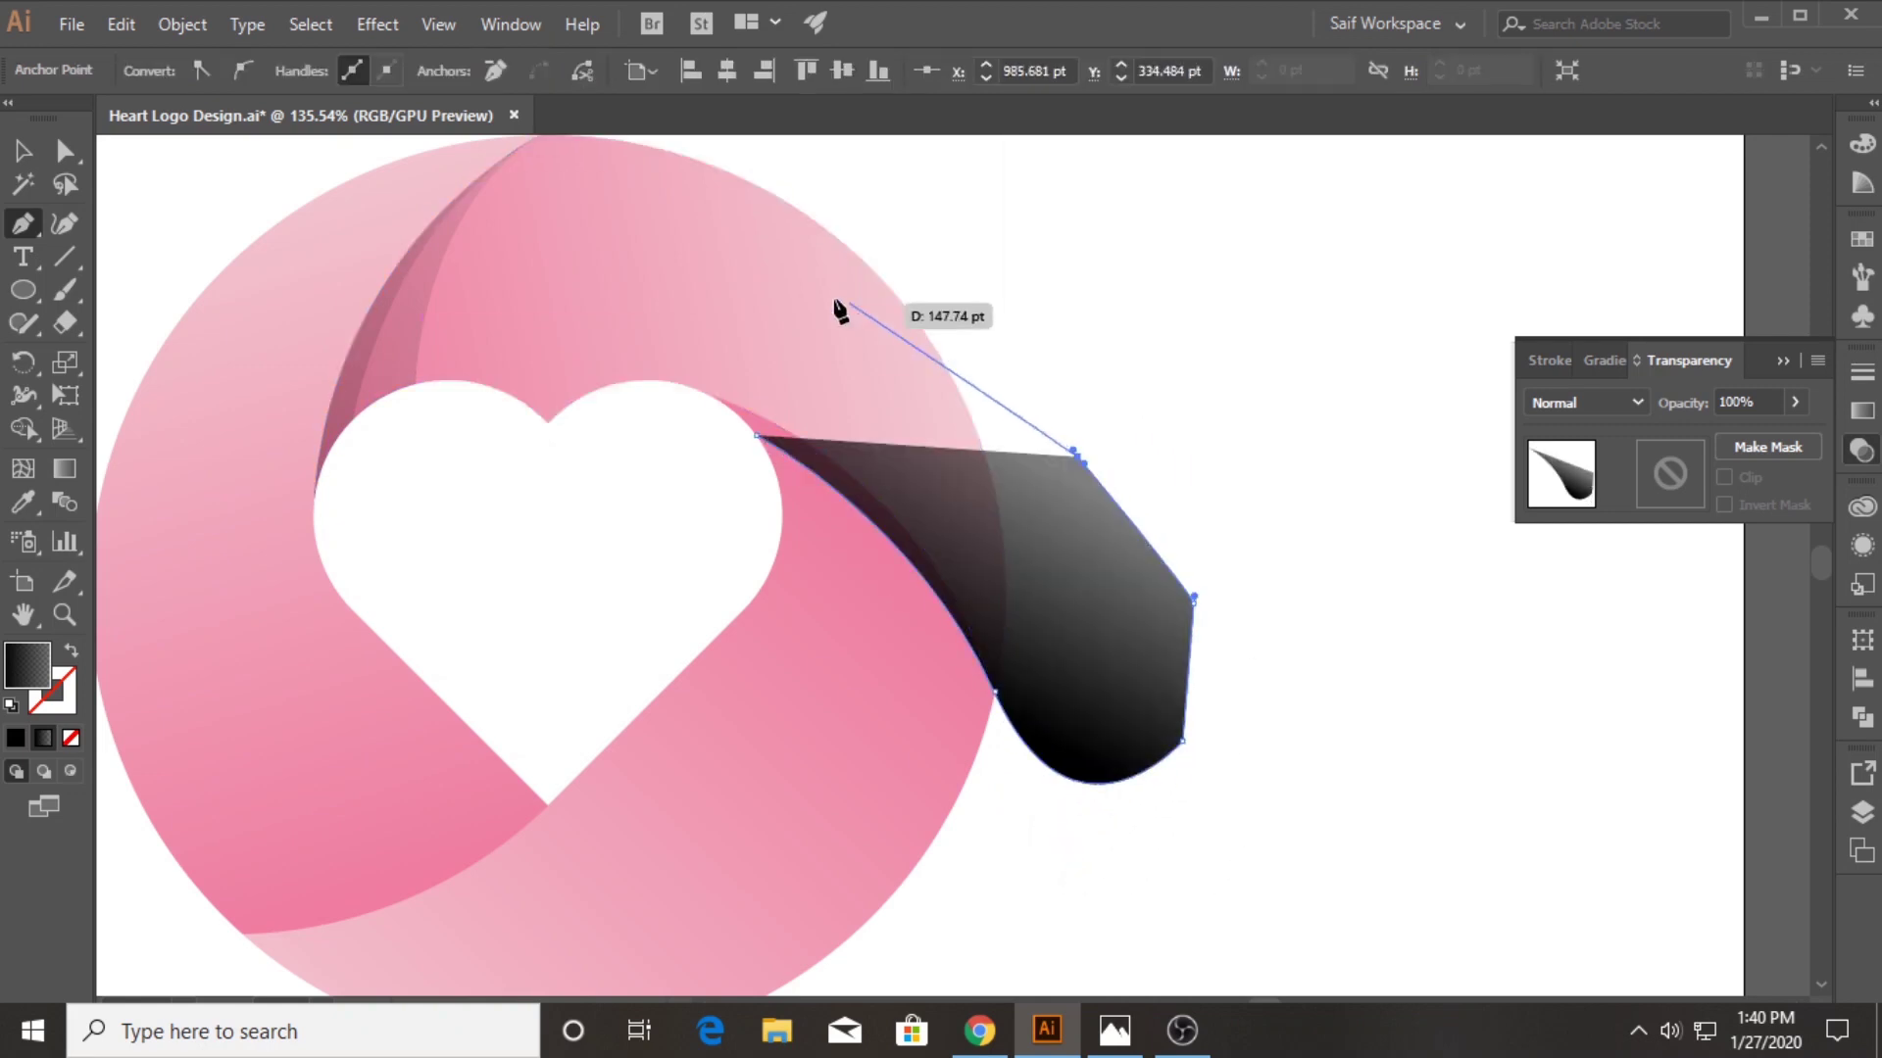
pyautogui.click(814, 294)
pyautogui.moveTo(644, 315); pyautogui.dragTo(667, 426)
pyautogui.click(756, 435)
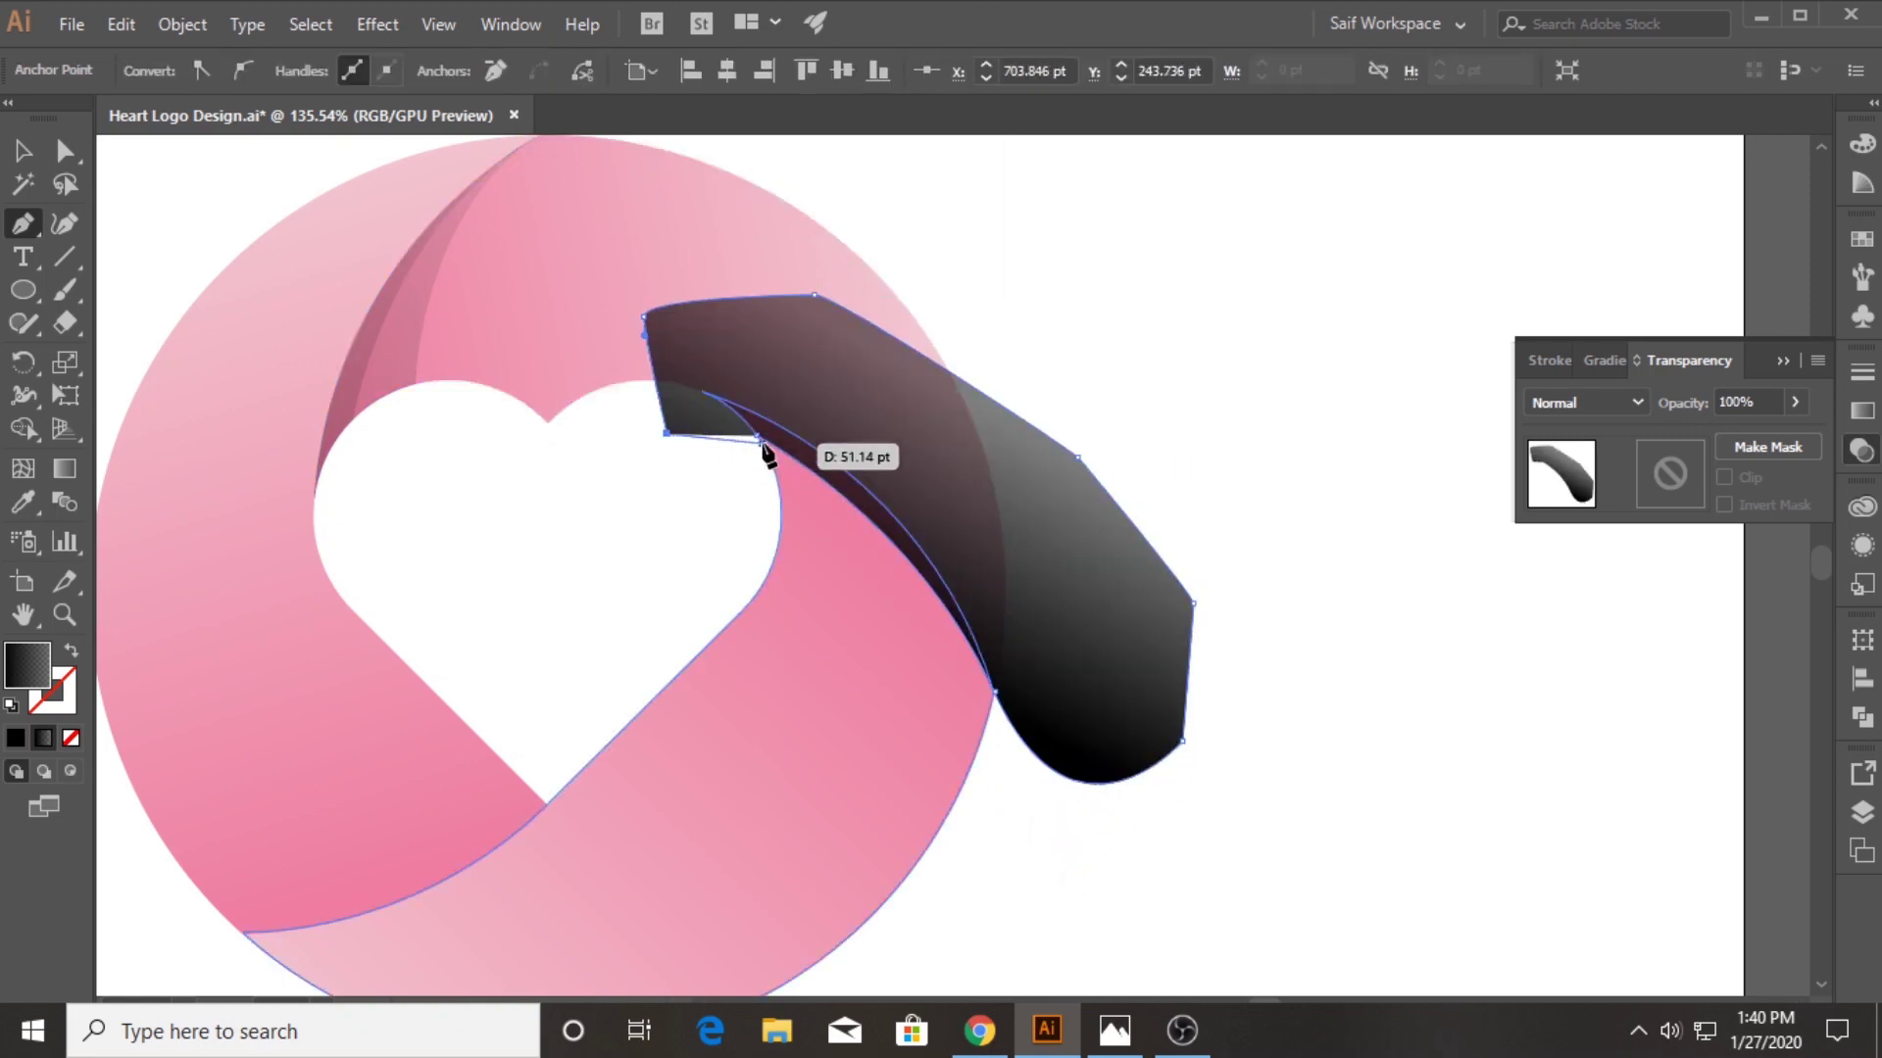
# Trim the shape to the right ring segment with Shape Builder, leaving a sliver
pyautogui.click(12, 157)
pyautogui.keyDown('shift'); pyautogui.click(784, 753); pyautogui.keyUp('shift')
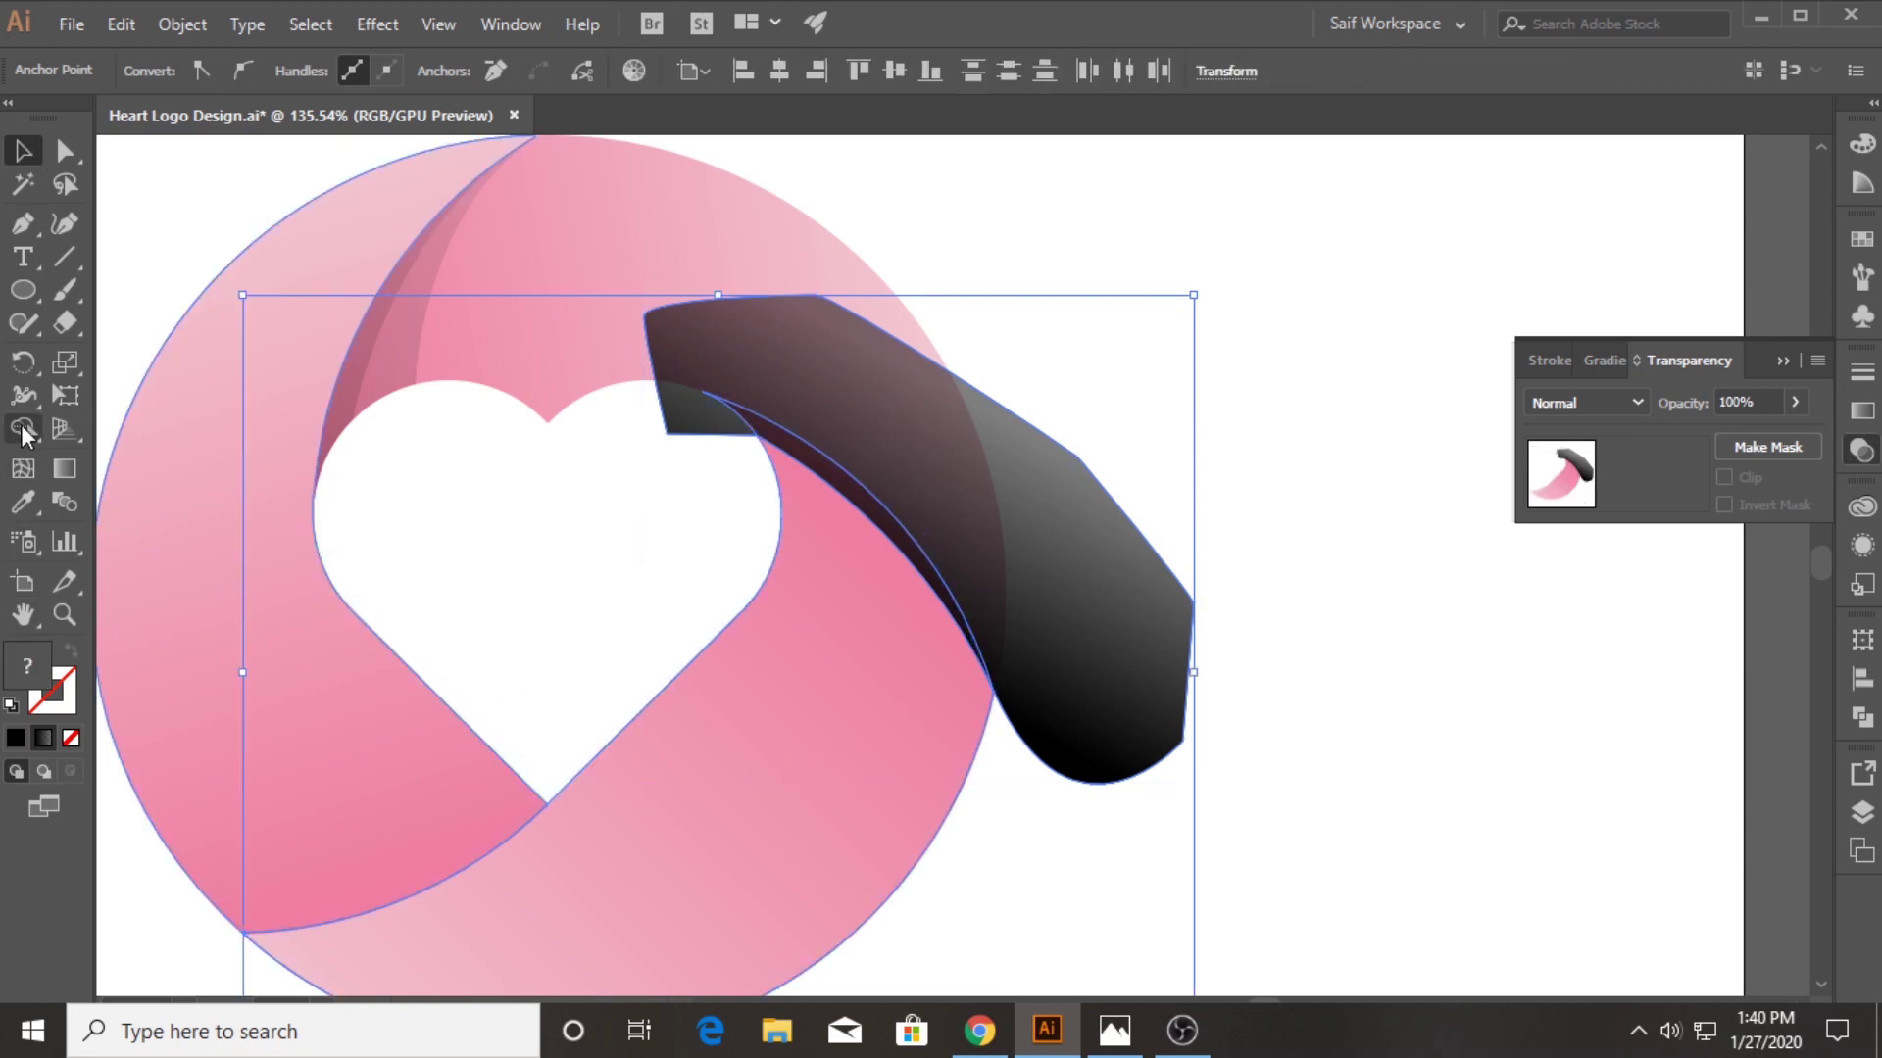
pyautogui.hotkey('shift', 'm')
pyautogui.moveTo(820, 496); pyautogui.dragTo(1063, 500)
pyautogui.click(24, 150)
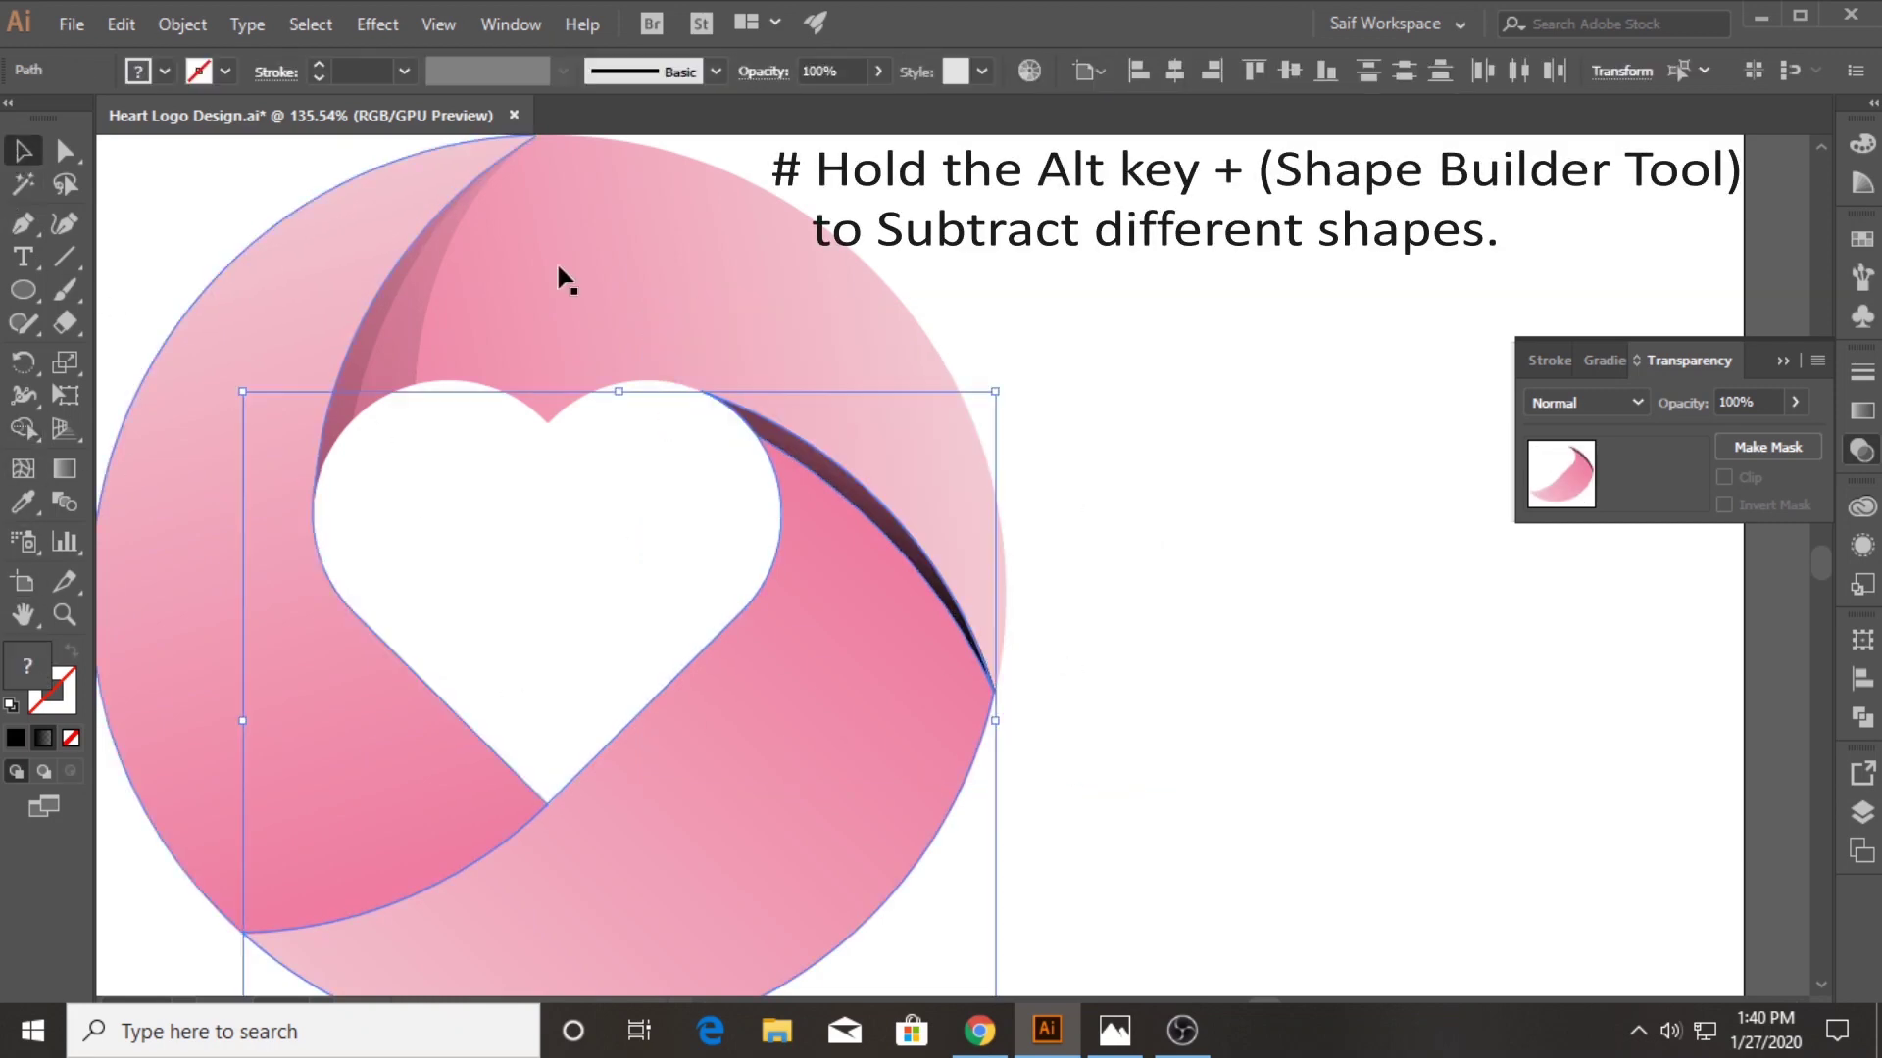
pyautogui.click(380, 444)
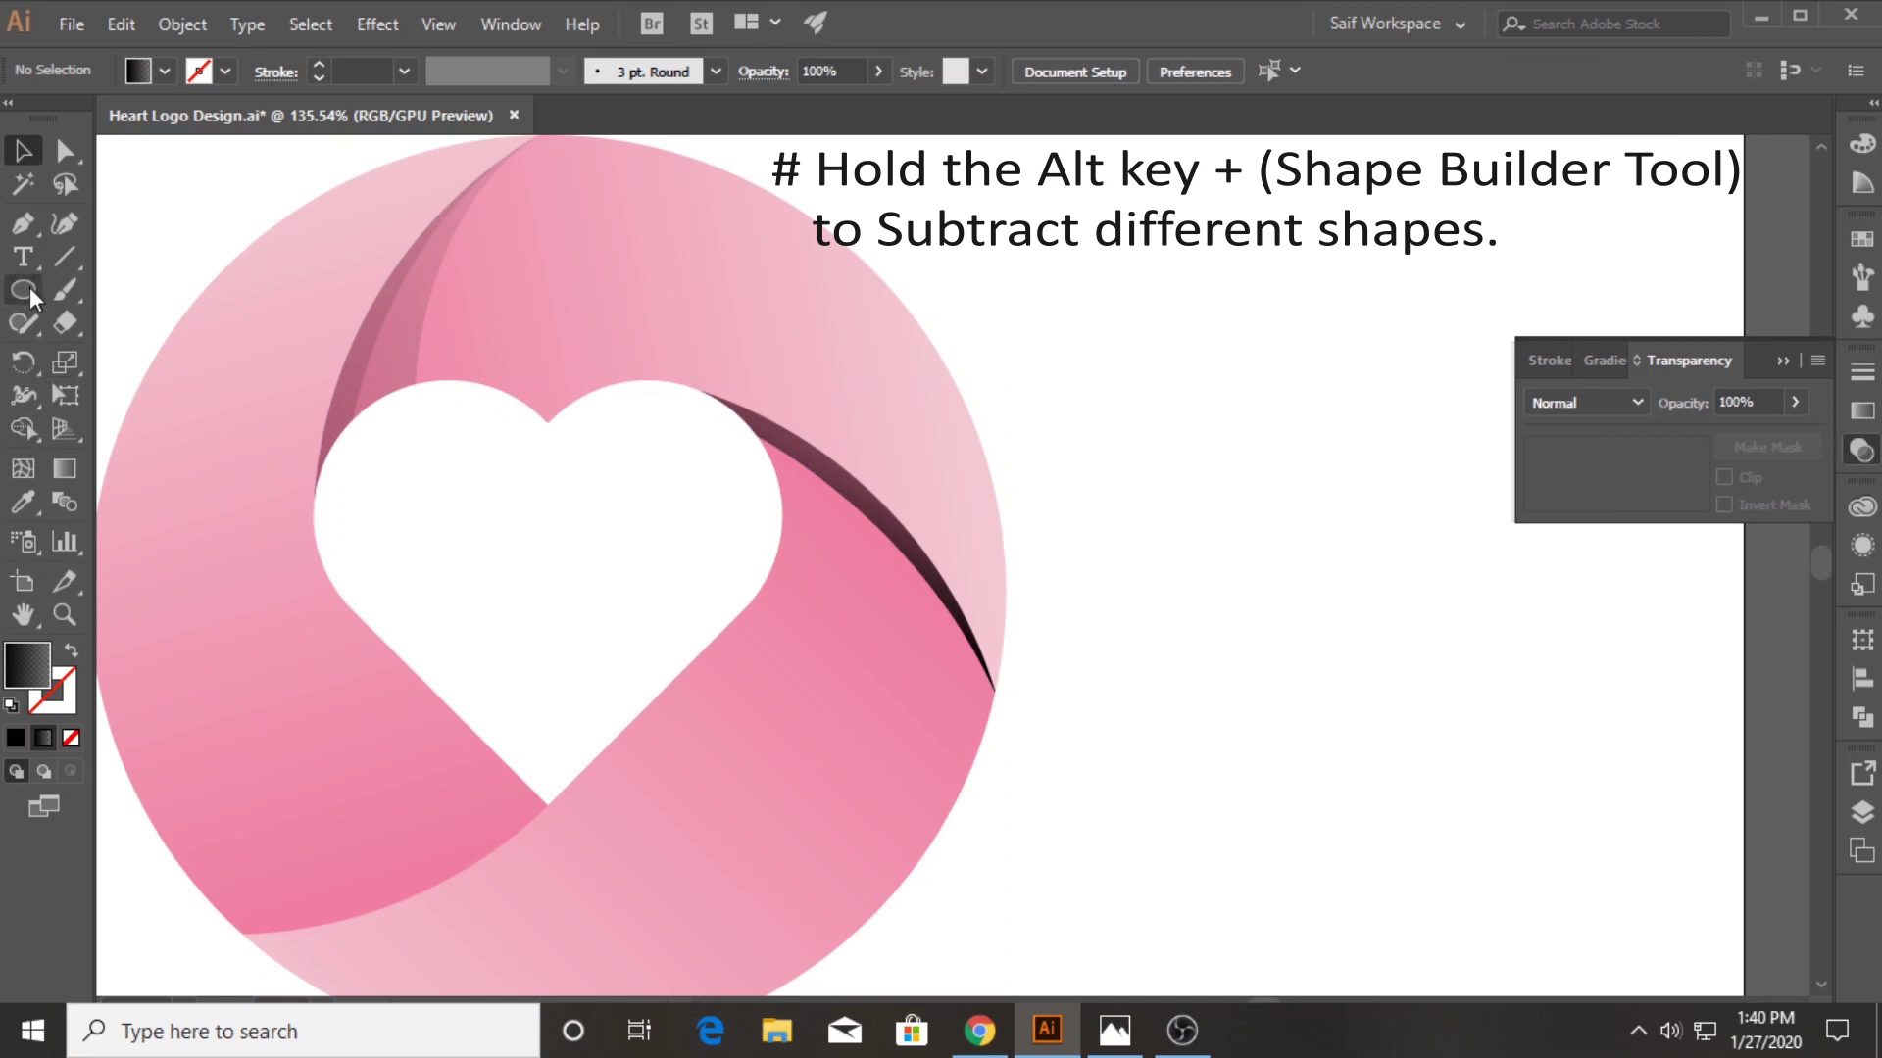
# Pen-draw a second shape from the heart's right edge around above the heart
pyautogui.click(22, 222)
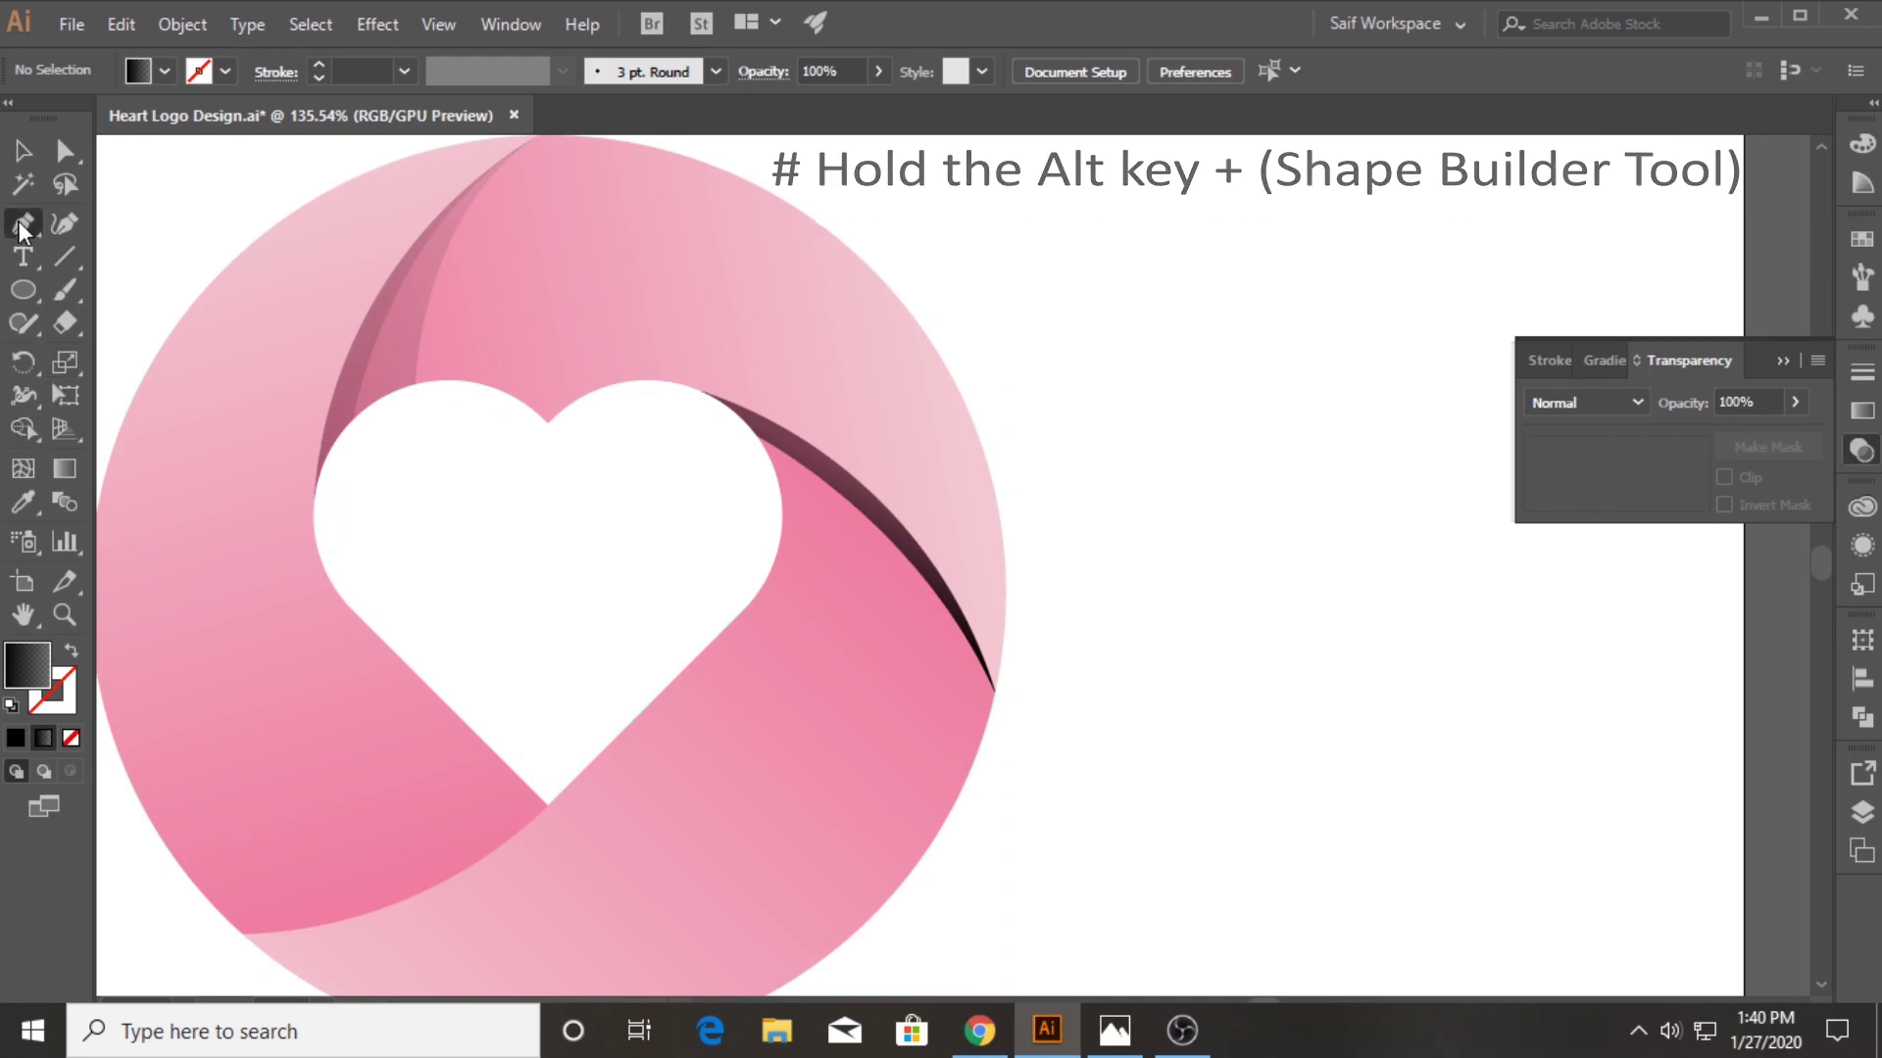
pyautogui.click(781, 499)
pyautogui.moveTo(995, 691)
pyautogui.mouseDown()
pyautogui.moveTo(1155, 910)
pyautogui.moveTo(1123, 883)
pyautogui.mouseUp()
pyautogui.moveTo(1228, 755); pyautogui.dragTo(1222, 601)
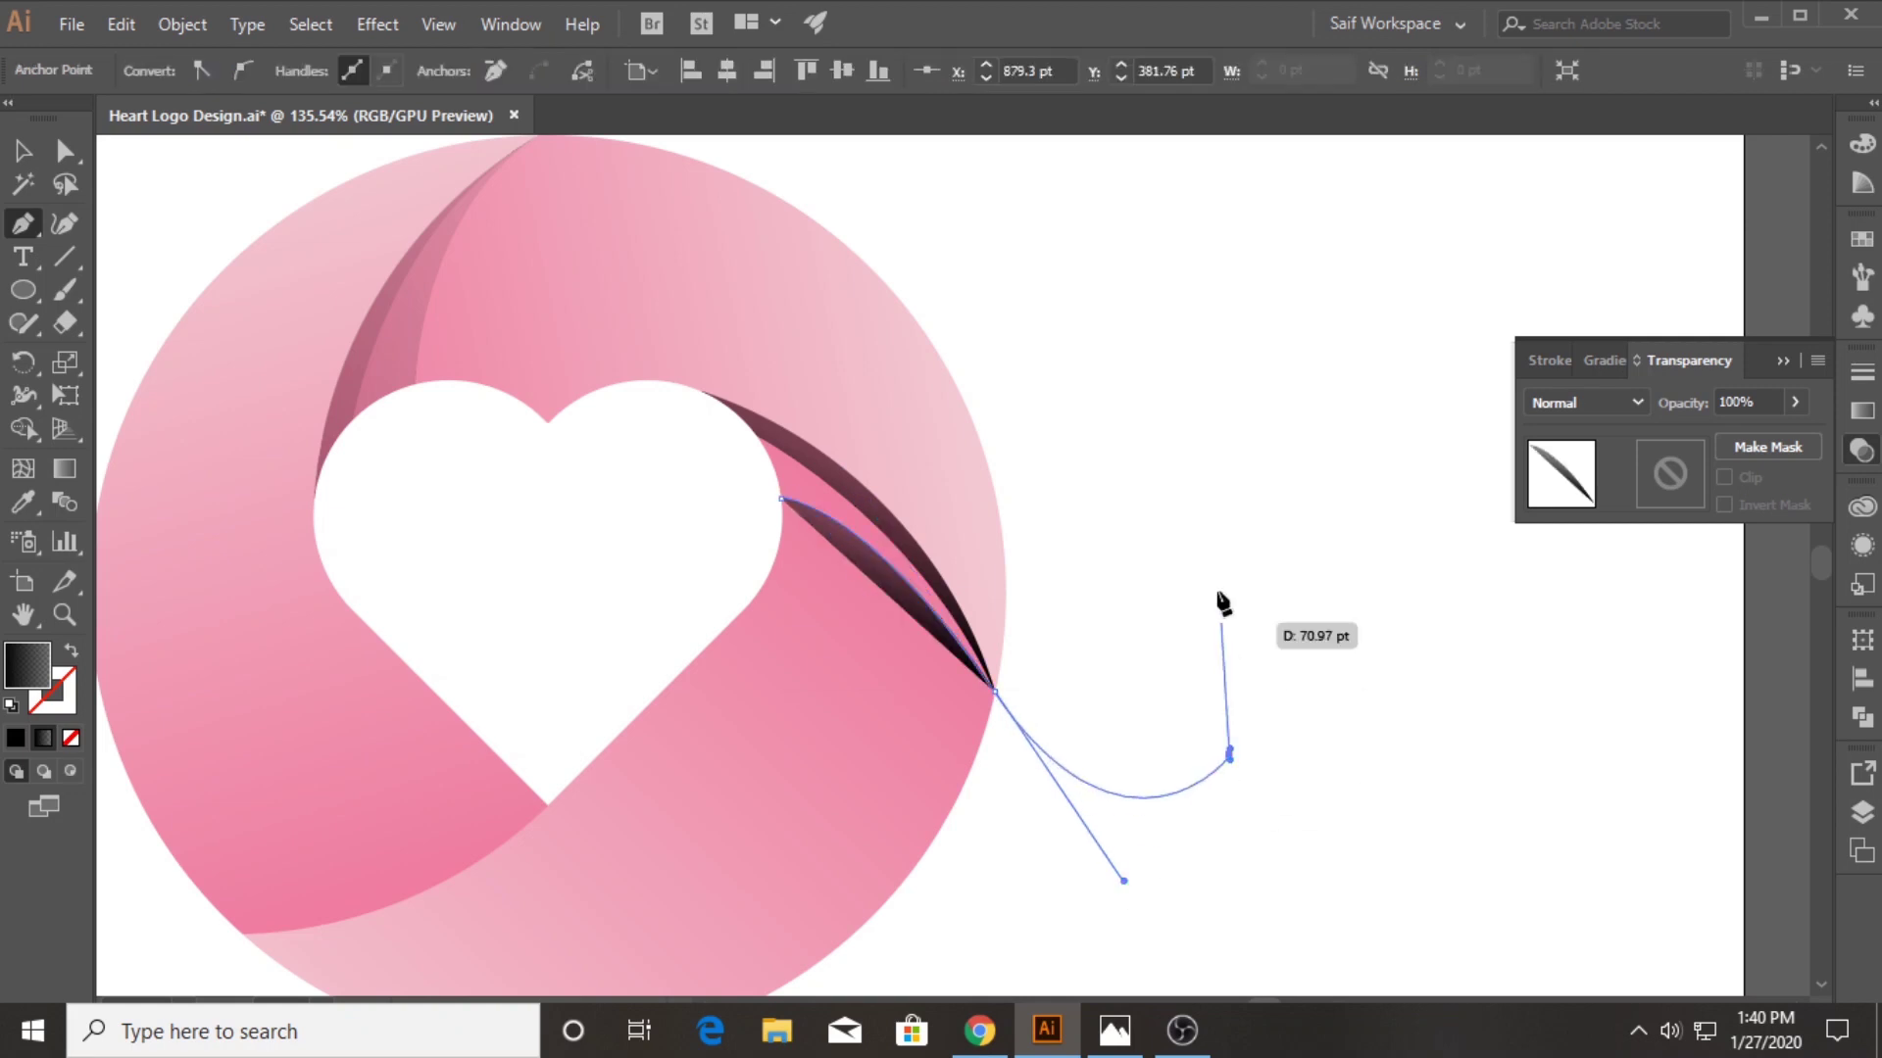
pyautogui.click(1176, 465)
pyautogui.click(1058, 364)
pyautogui.click(691, 235)
pyautogui.click(591, 338)
pyautogui.click(627, 498)
pyautogui.click(781, 499)
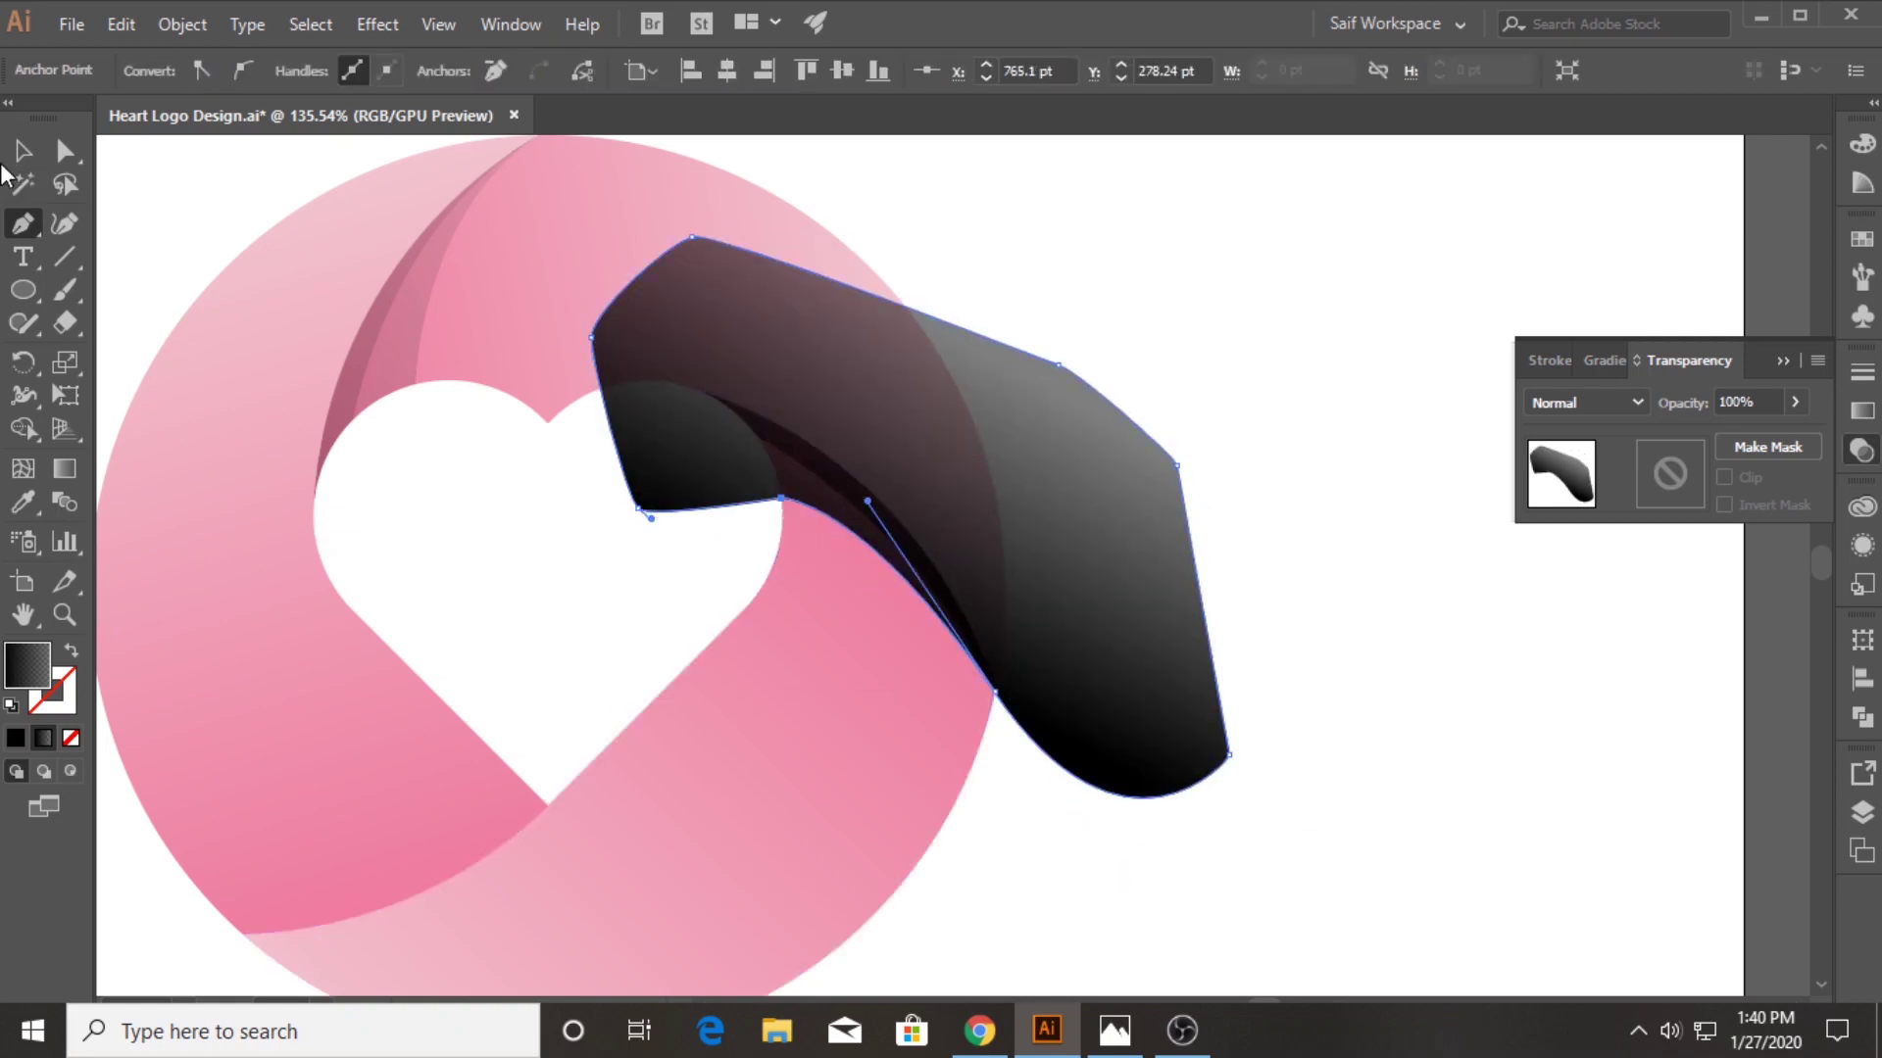
# Cut the second shape back to the right ring segment with Shape Builder
pyautogui.press('v')
pyautogui.keyDown('shift'); pyautogui.click(807, 702); pyautogui.keyUp('shift')
pyautogui.hotkey('shift', 'm')
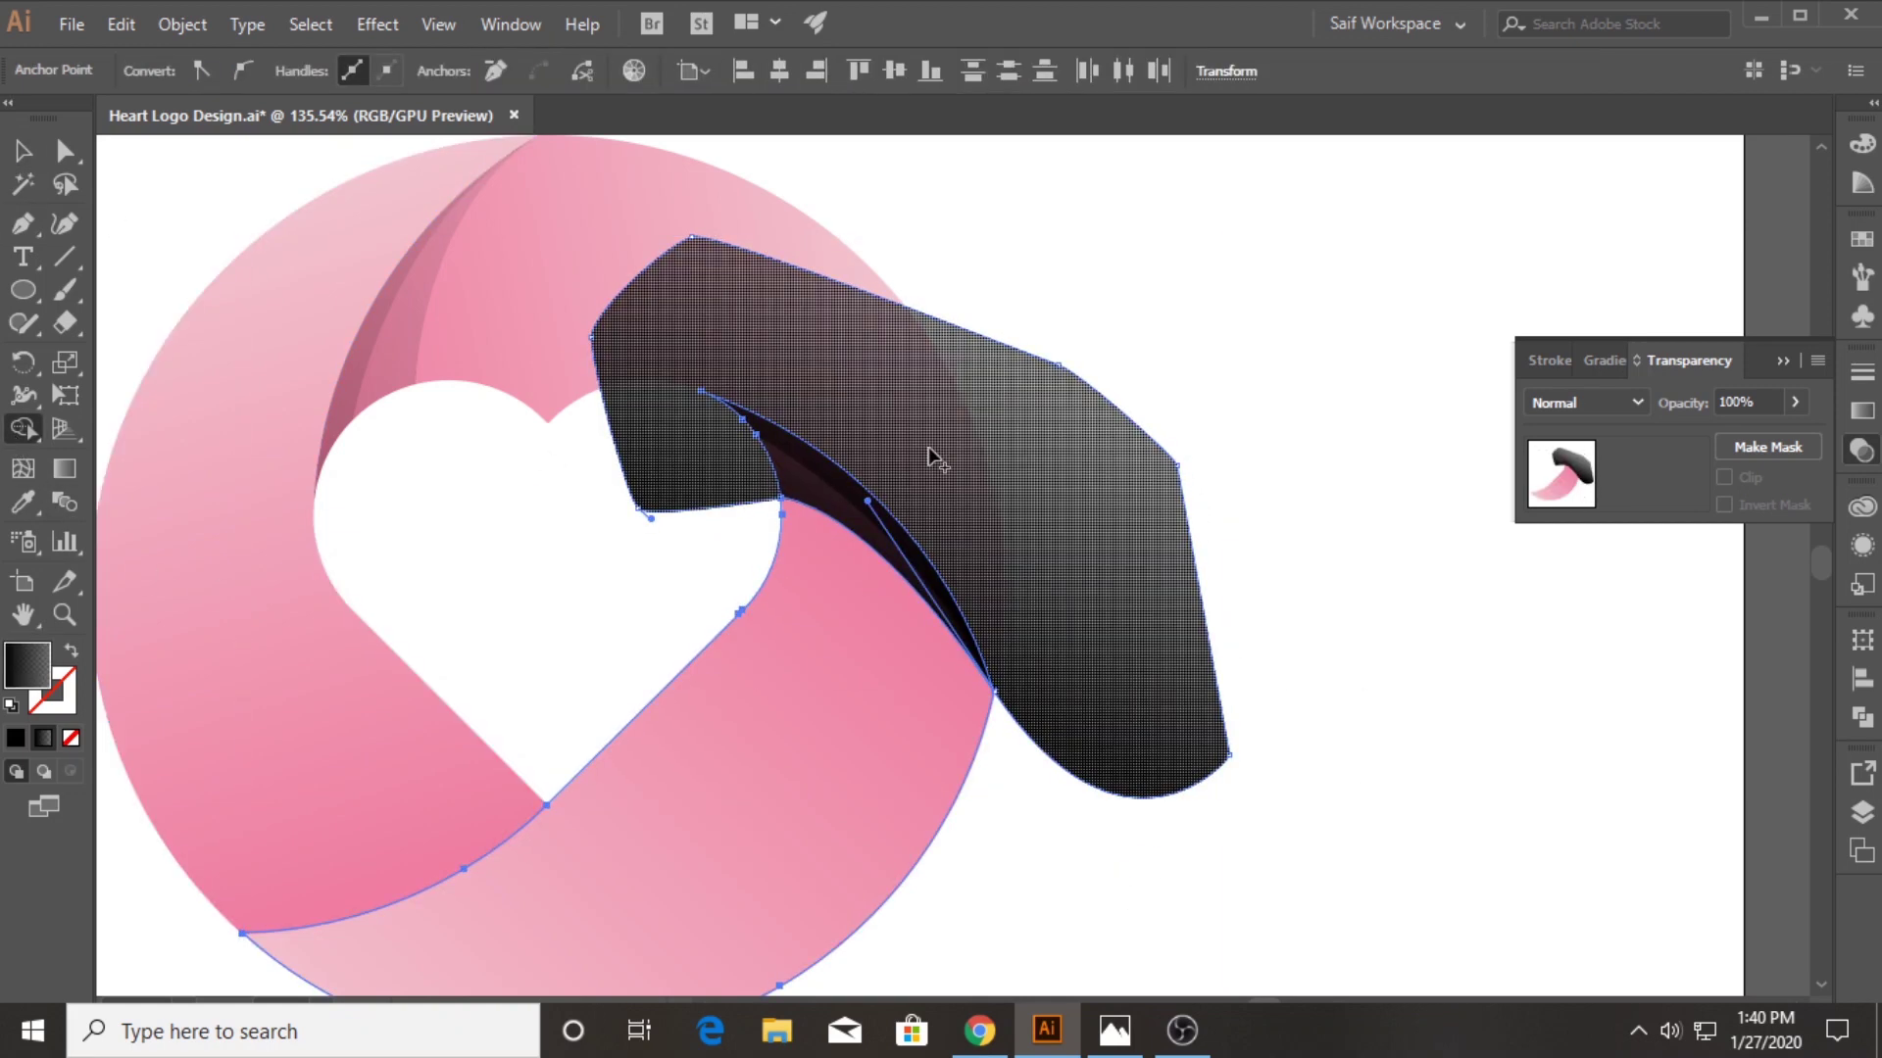
pyautogui.keyDown('alt'); pyautogui.click(935, 459); pyautogui.keyUp('alt')
pyautogui.click(22, 152)
pyautogui.click(1013, 578)
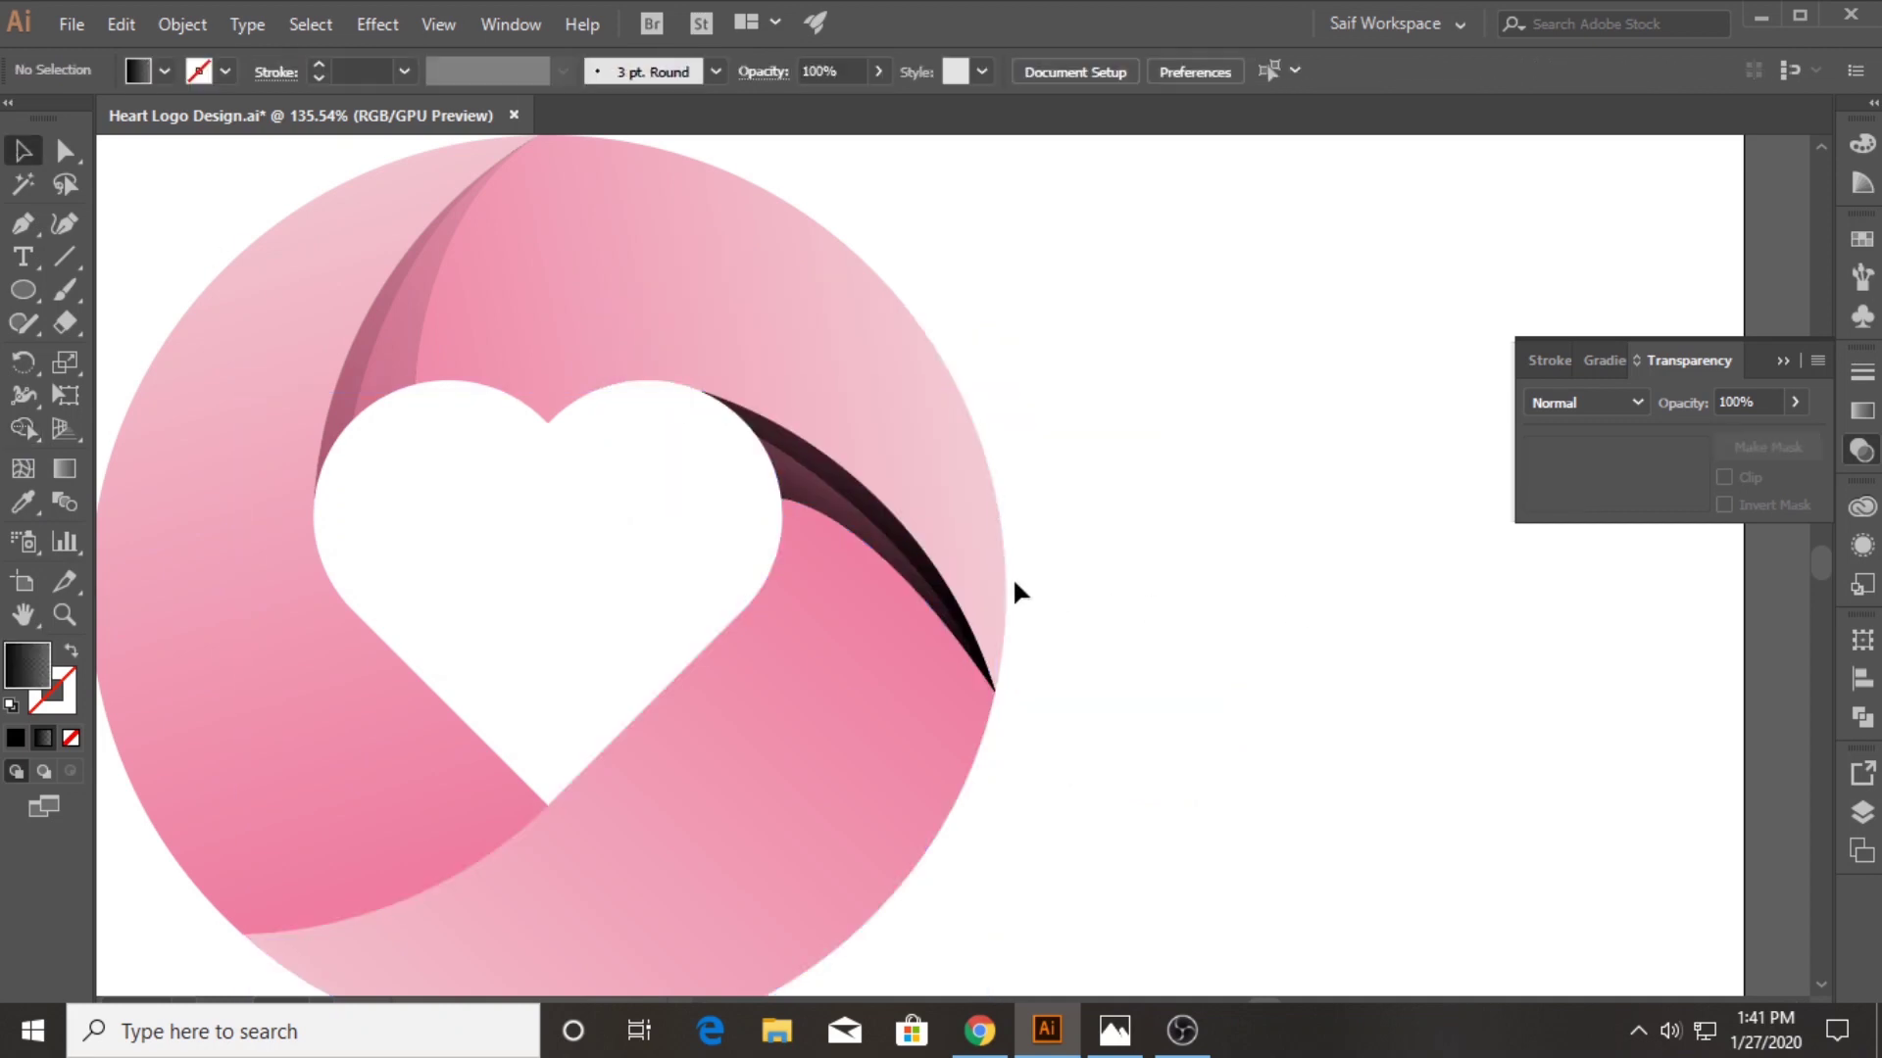
pyautogui.click(847, 513)
pyautogui.click(673, 497)
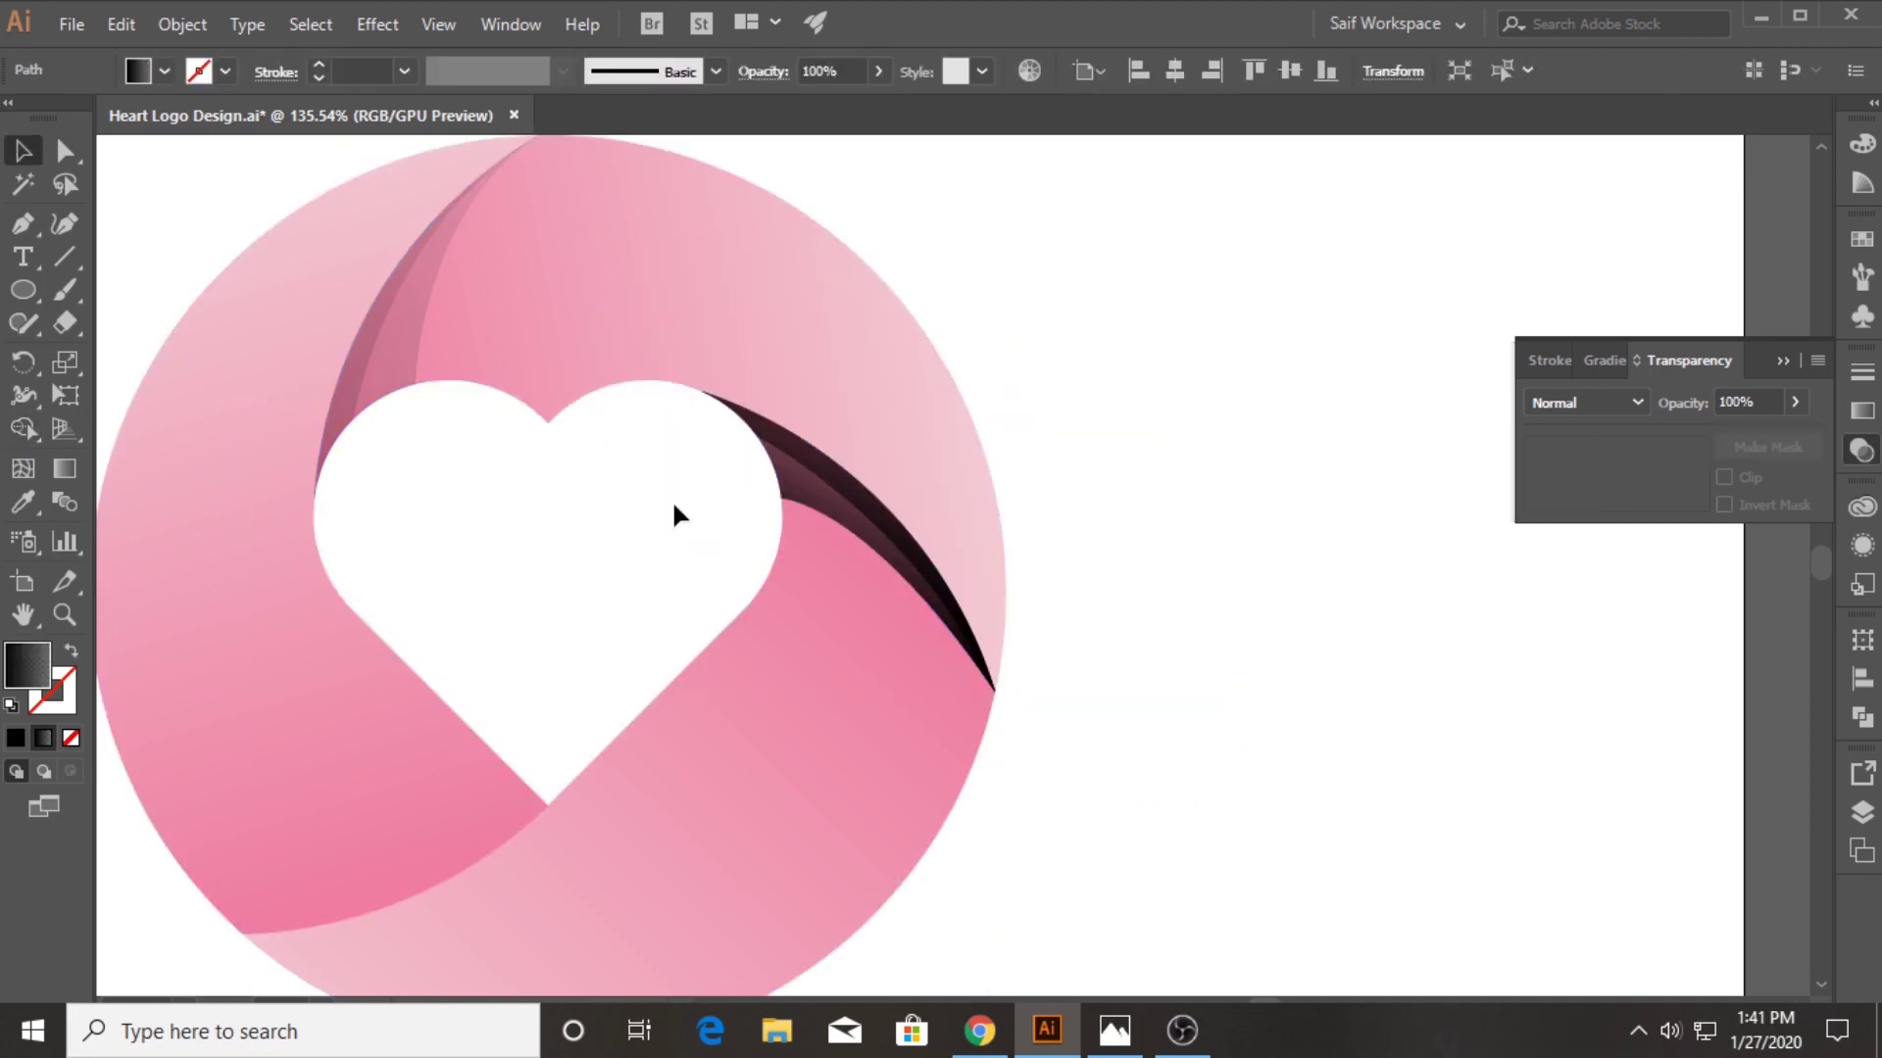
# Give the upper-right sliver 15% opacity and run its gradient from heart edge to ring edge
pyautogui.click(788, 500)
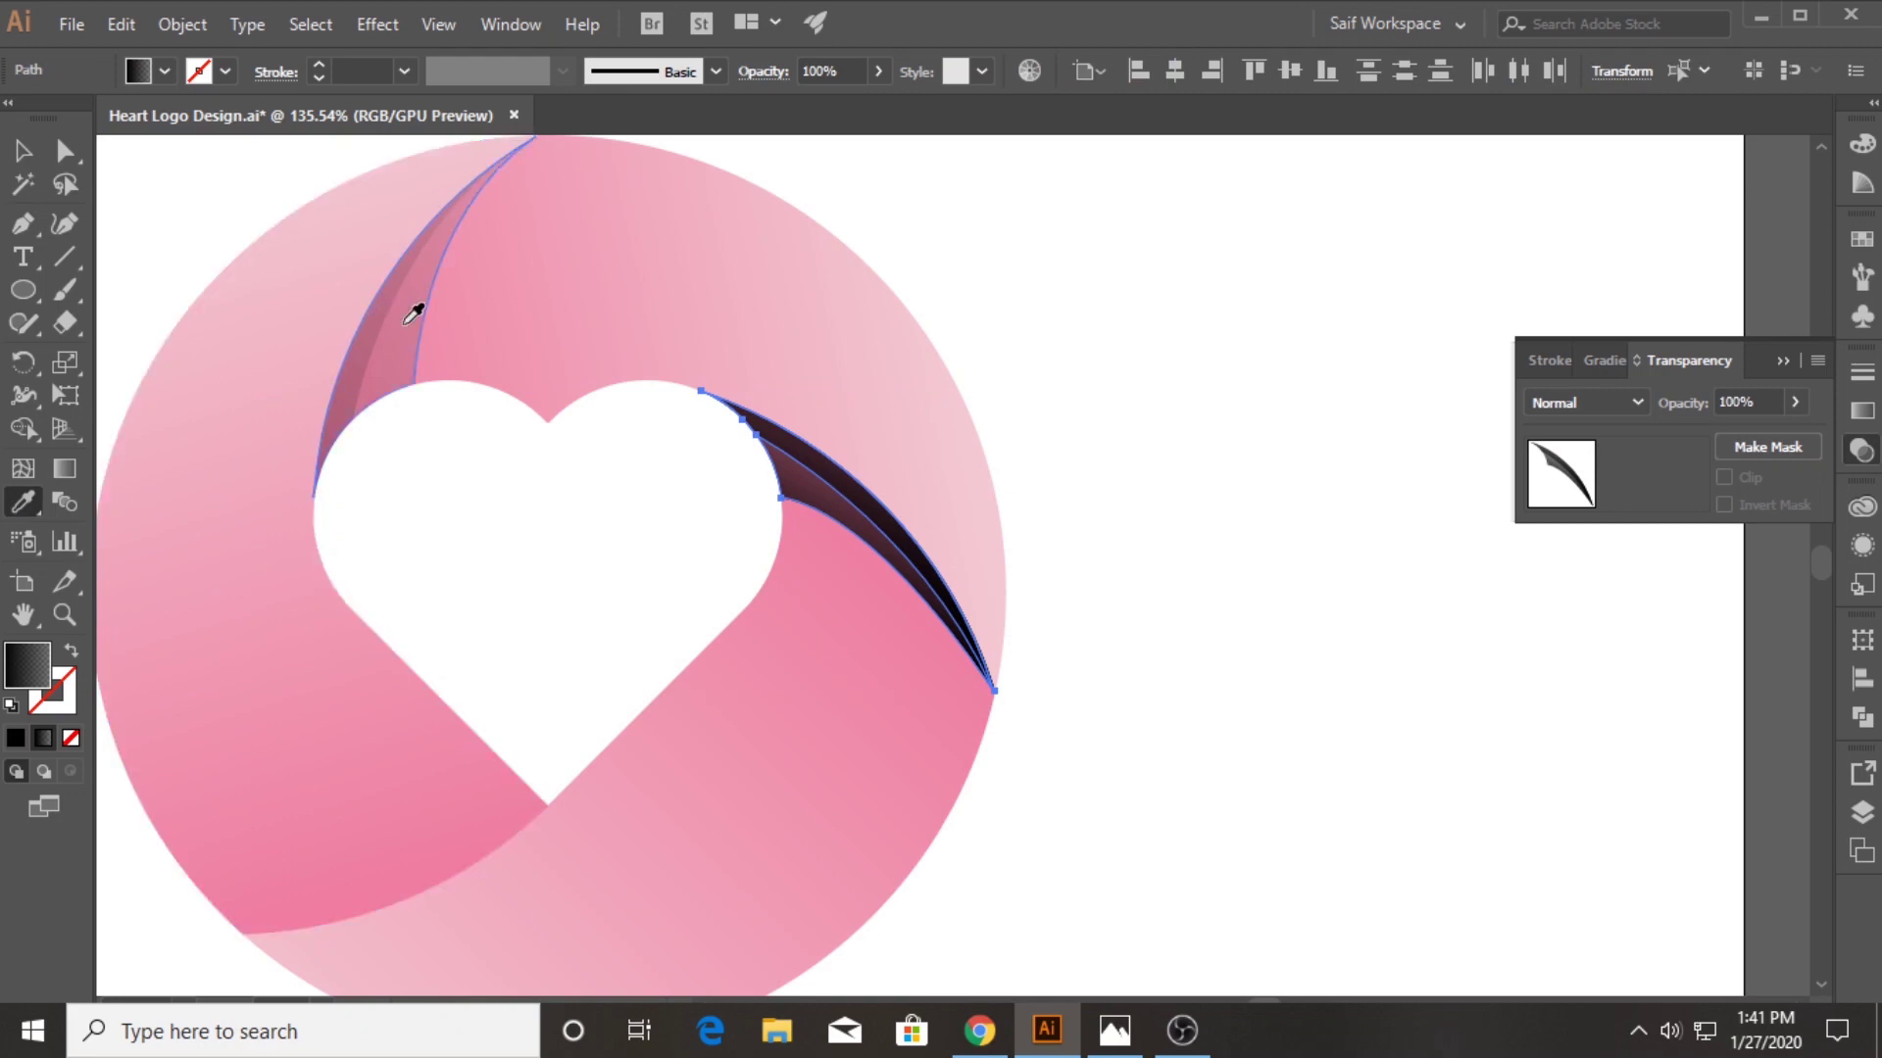
pyautogui.press('1')
pyautogui.press('5')
pyautogui.click(65, 469)
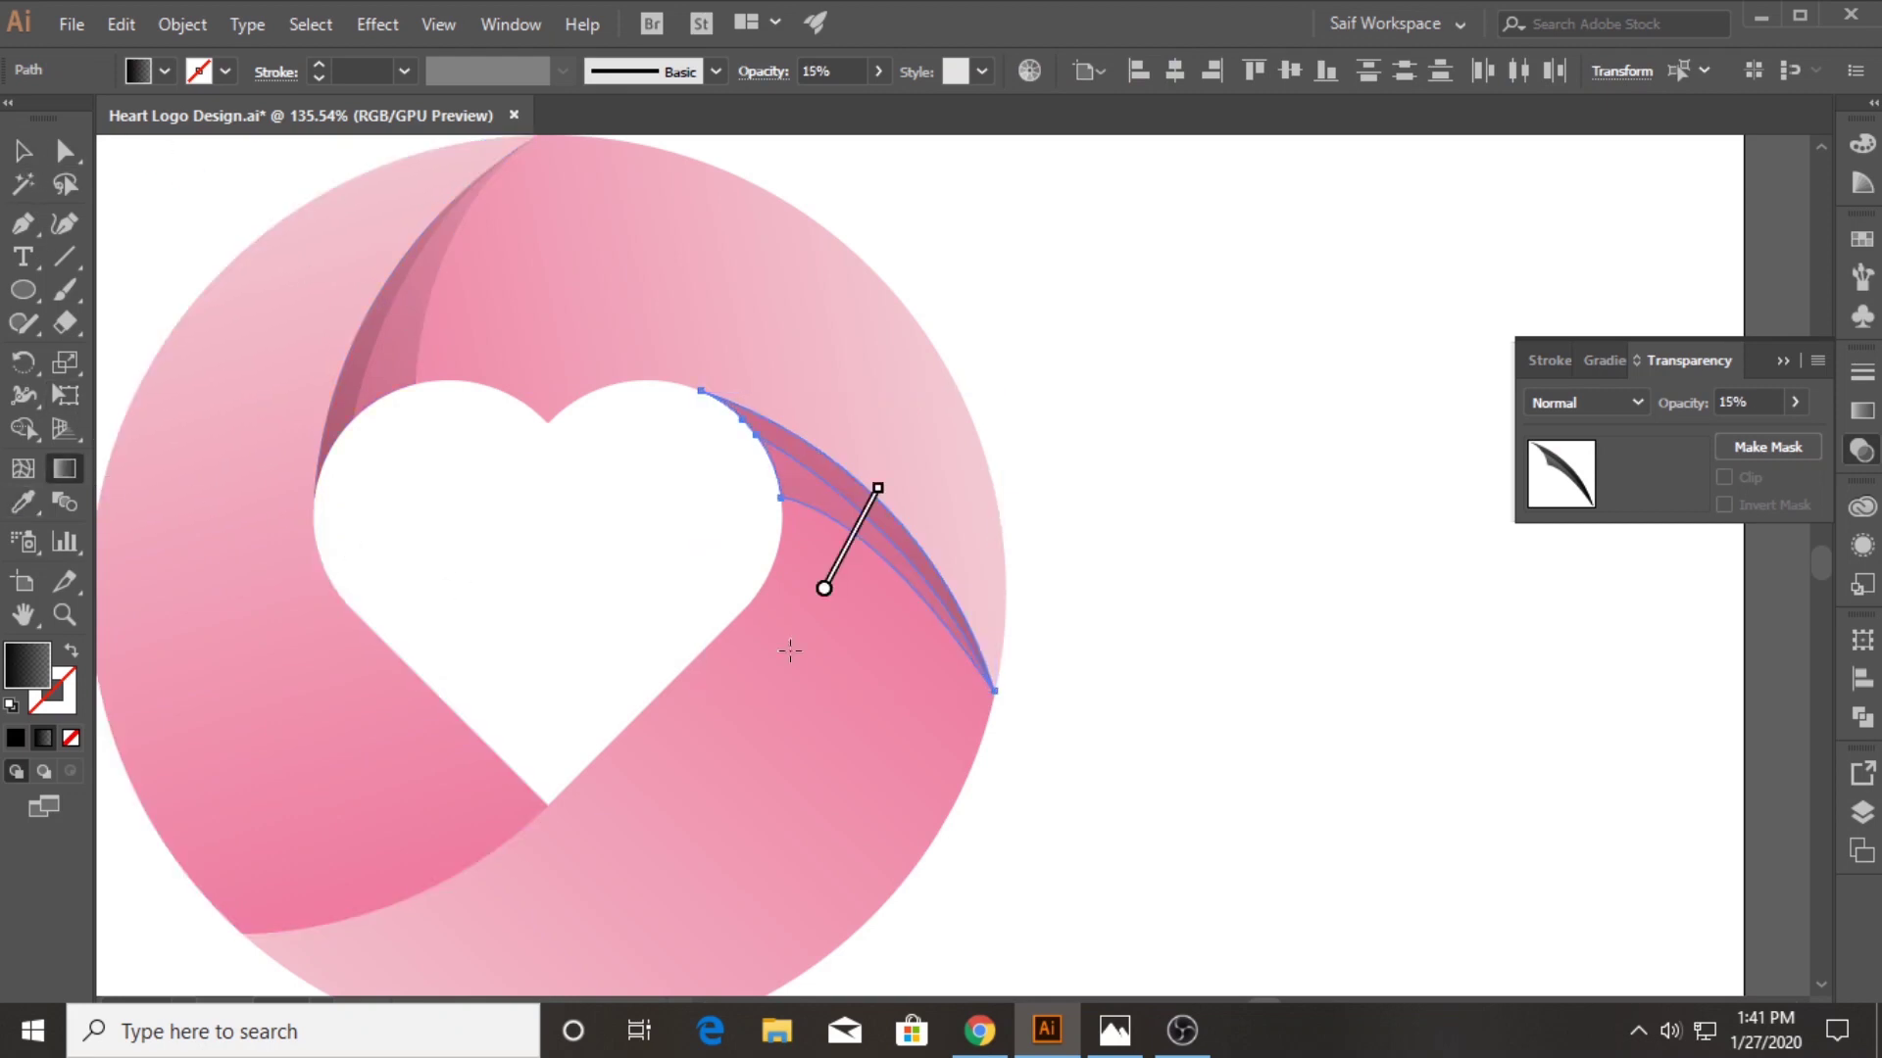
pyautogui.moveTo(738, 414); pyautogui.dragTo(986, 683)
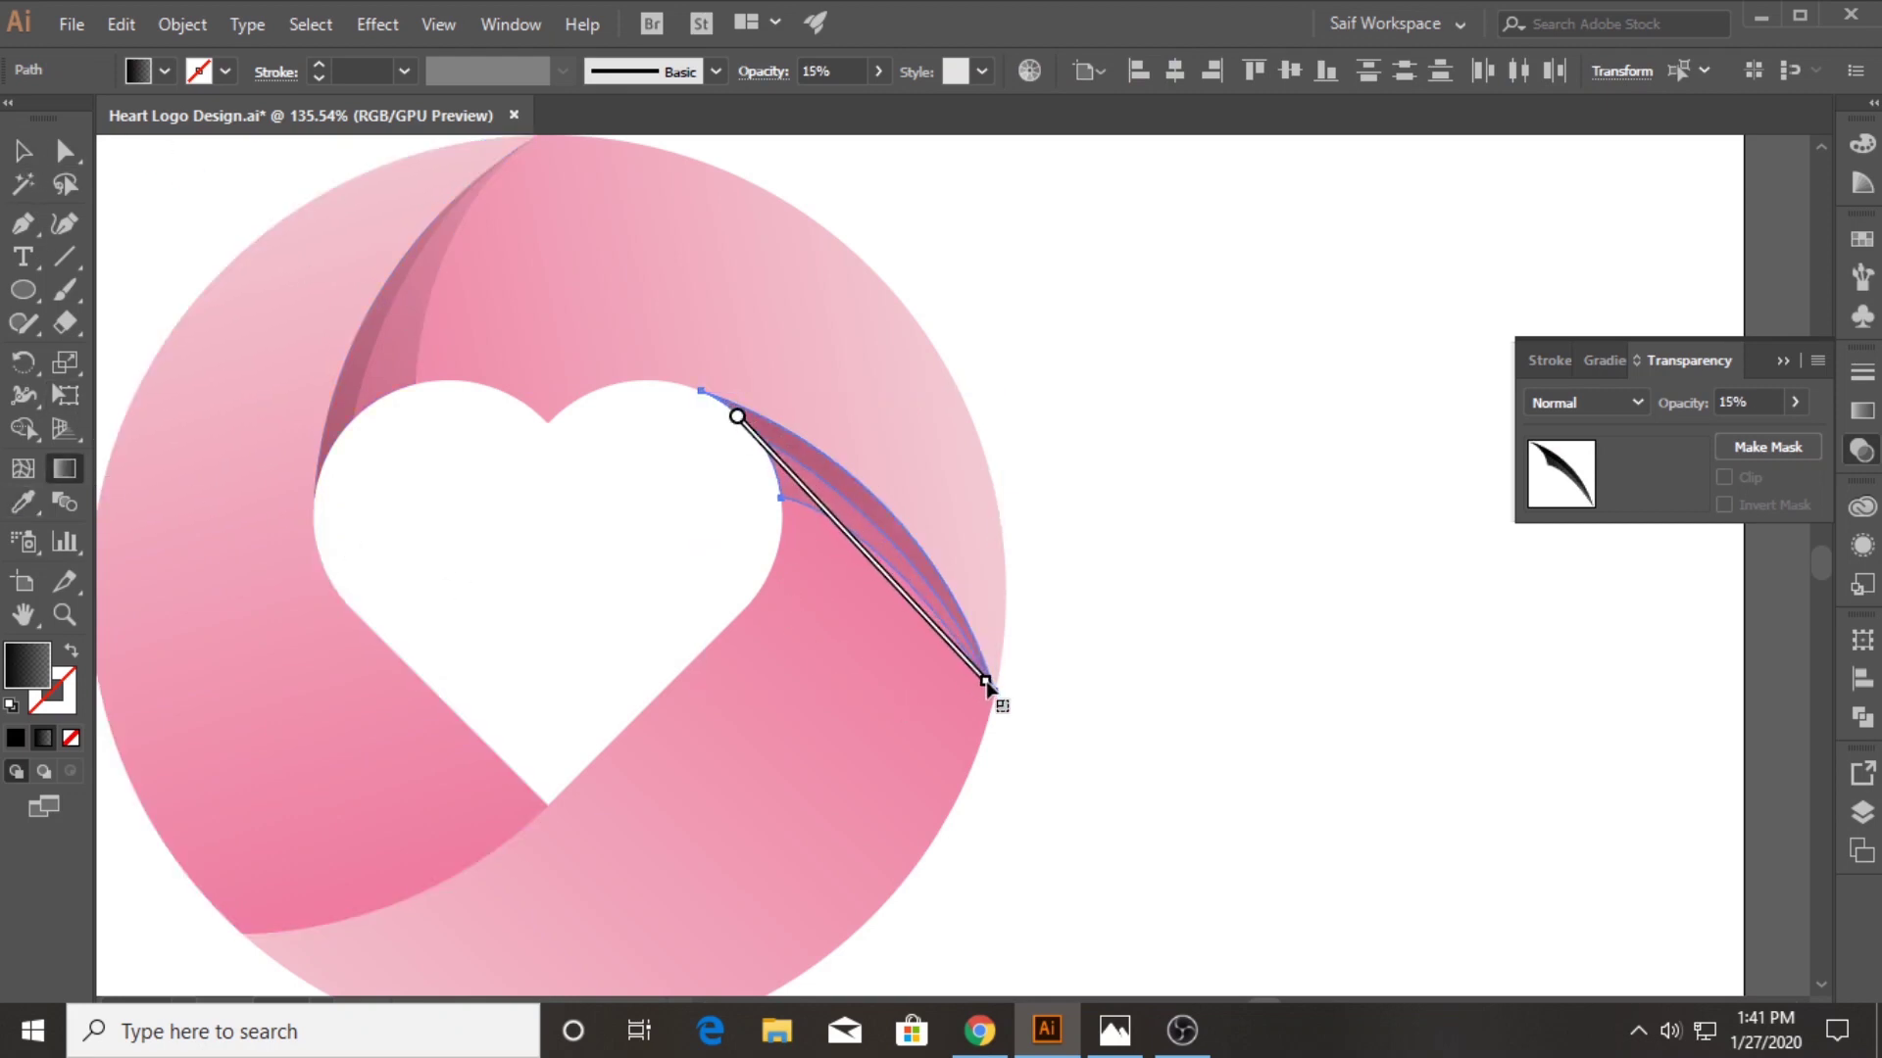
pyautogui.click(24, 152)
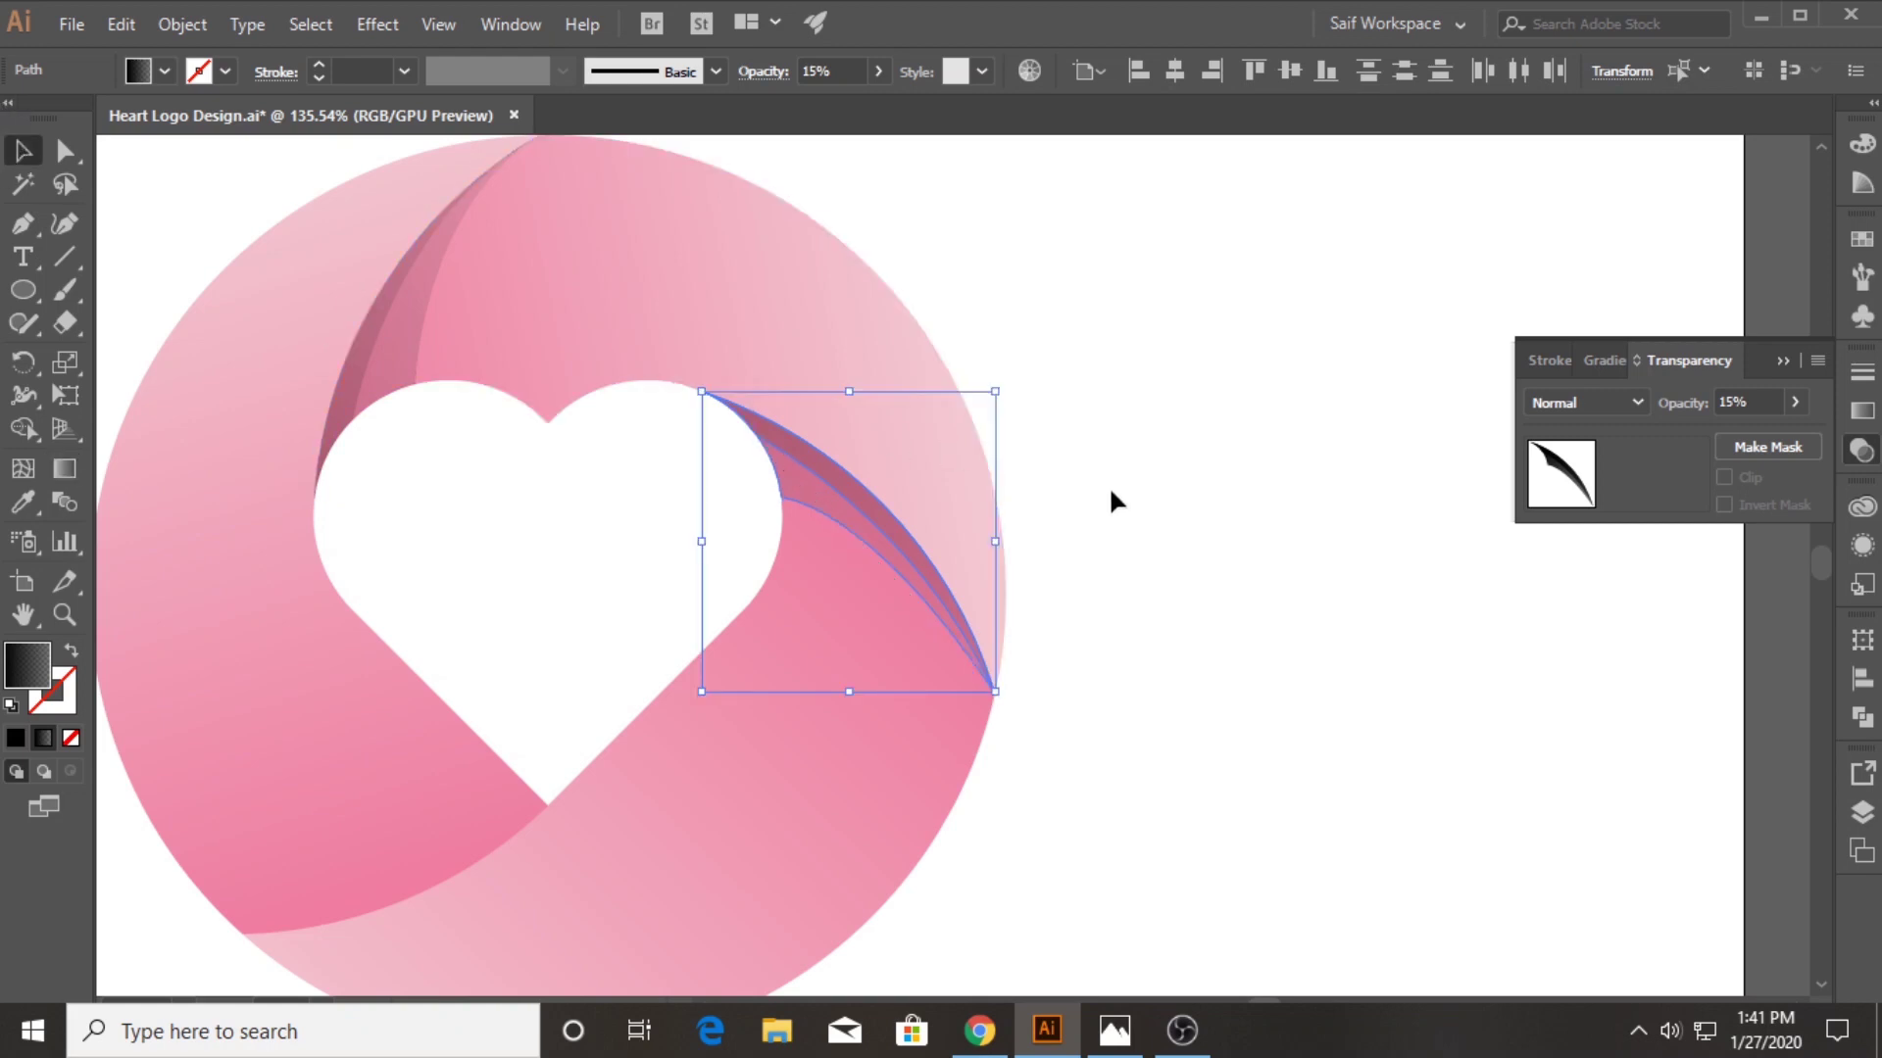
pyautogui.click(1112, 500)
pyautogui.click(65, 615)
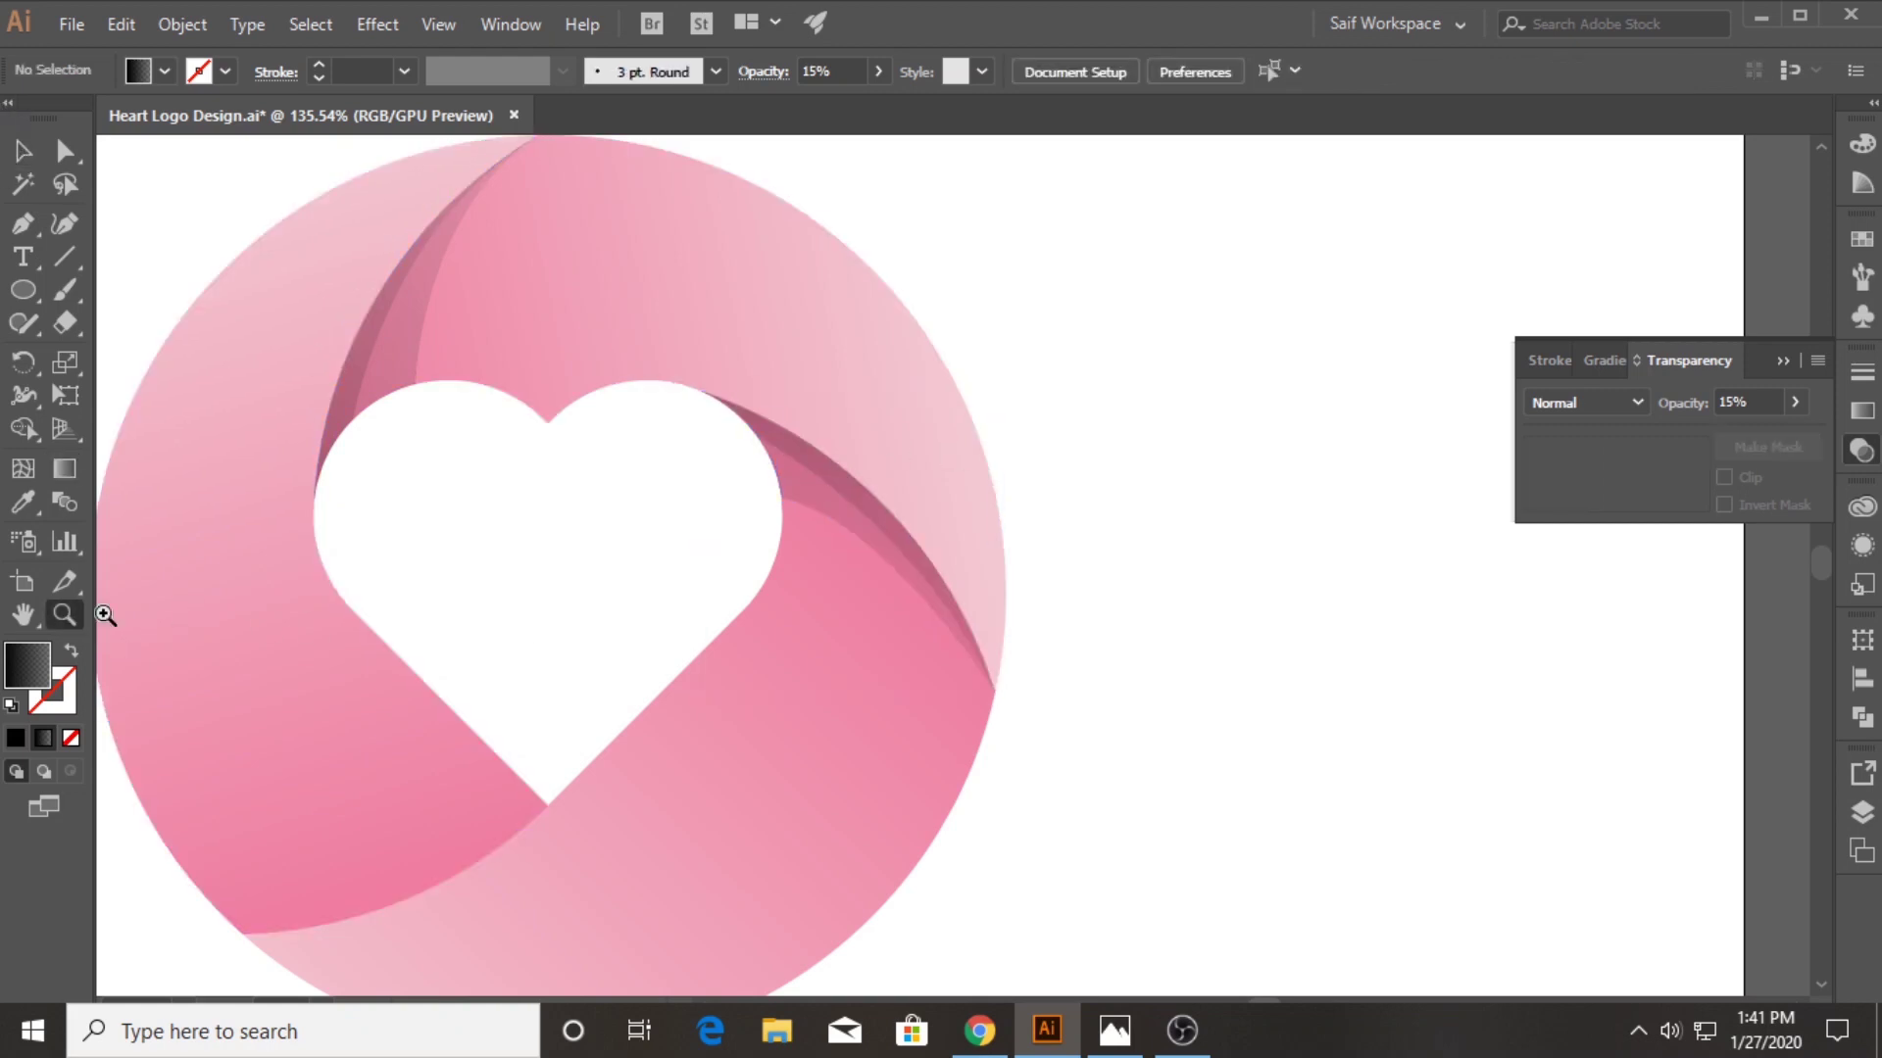
pyautogui.keyDown('alt'); pyautogui.click(558, 617); pyautogui.keyUp('alt')
pyautogui.click(588, 617)
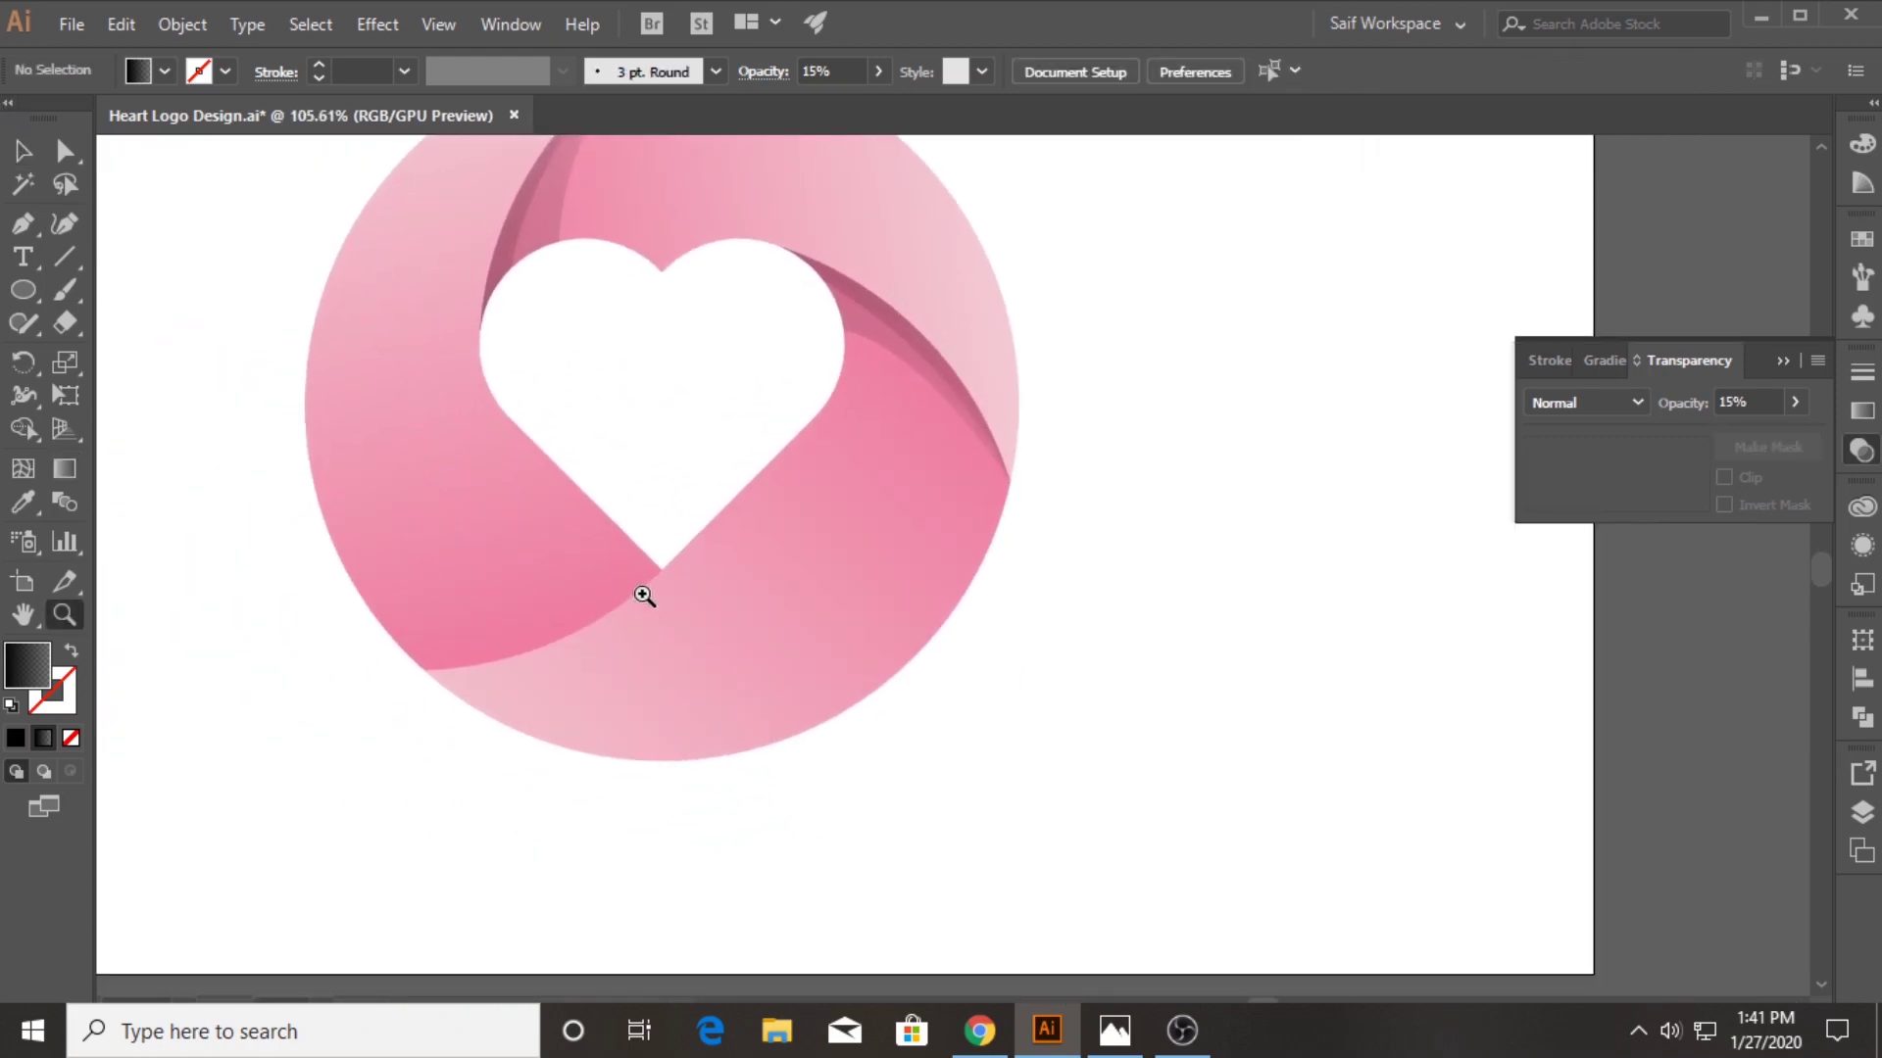
# Pen-draw a dark shape from the heart's bottom point along the lower-left segment's edge
pyautogui.click(455, 509)
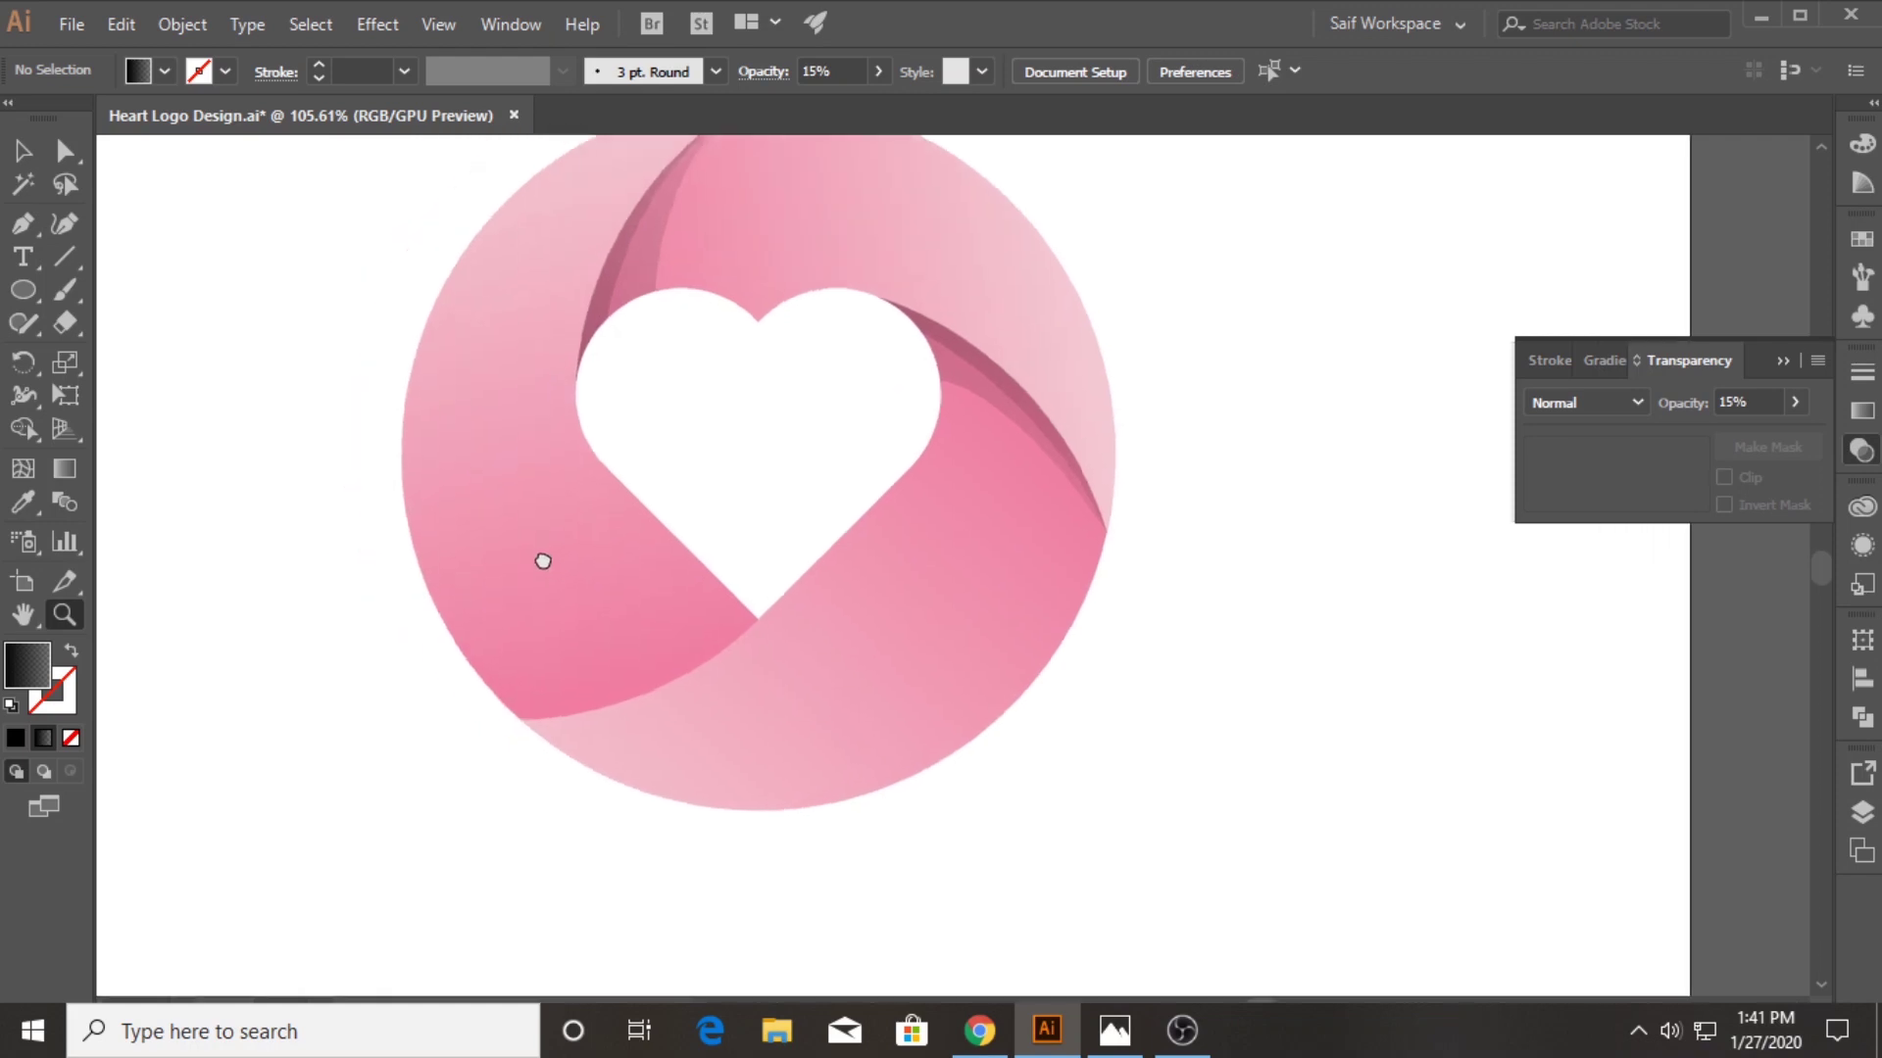
pyautogui.click(750, 609)
pyautogui.moveTo(530, 726); pyautogui.dragTo(382, 739)
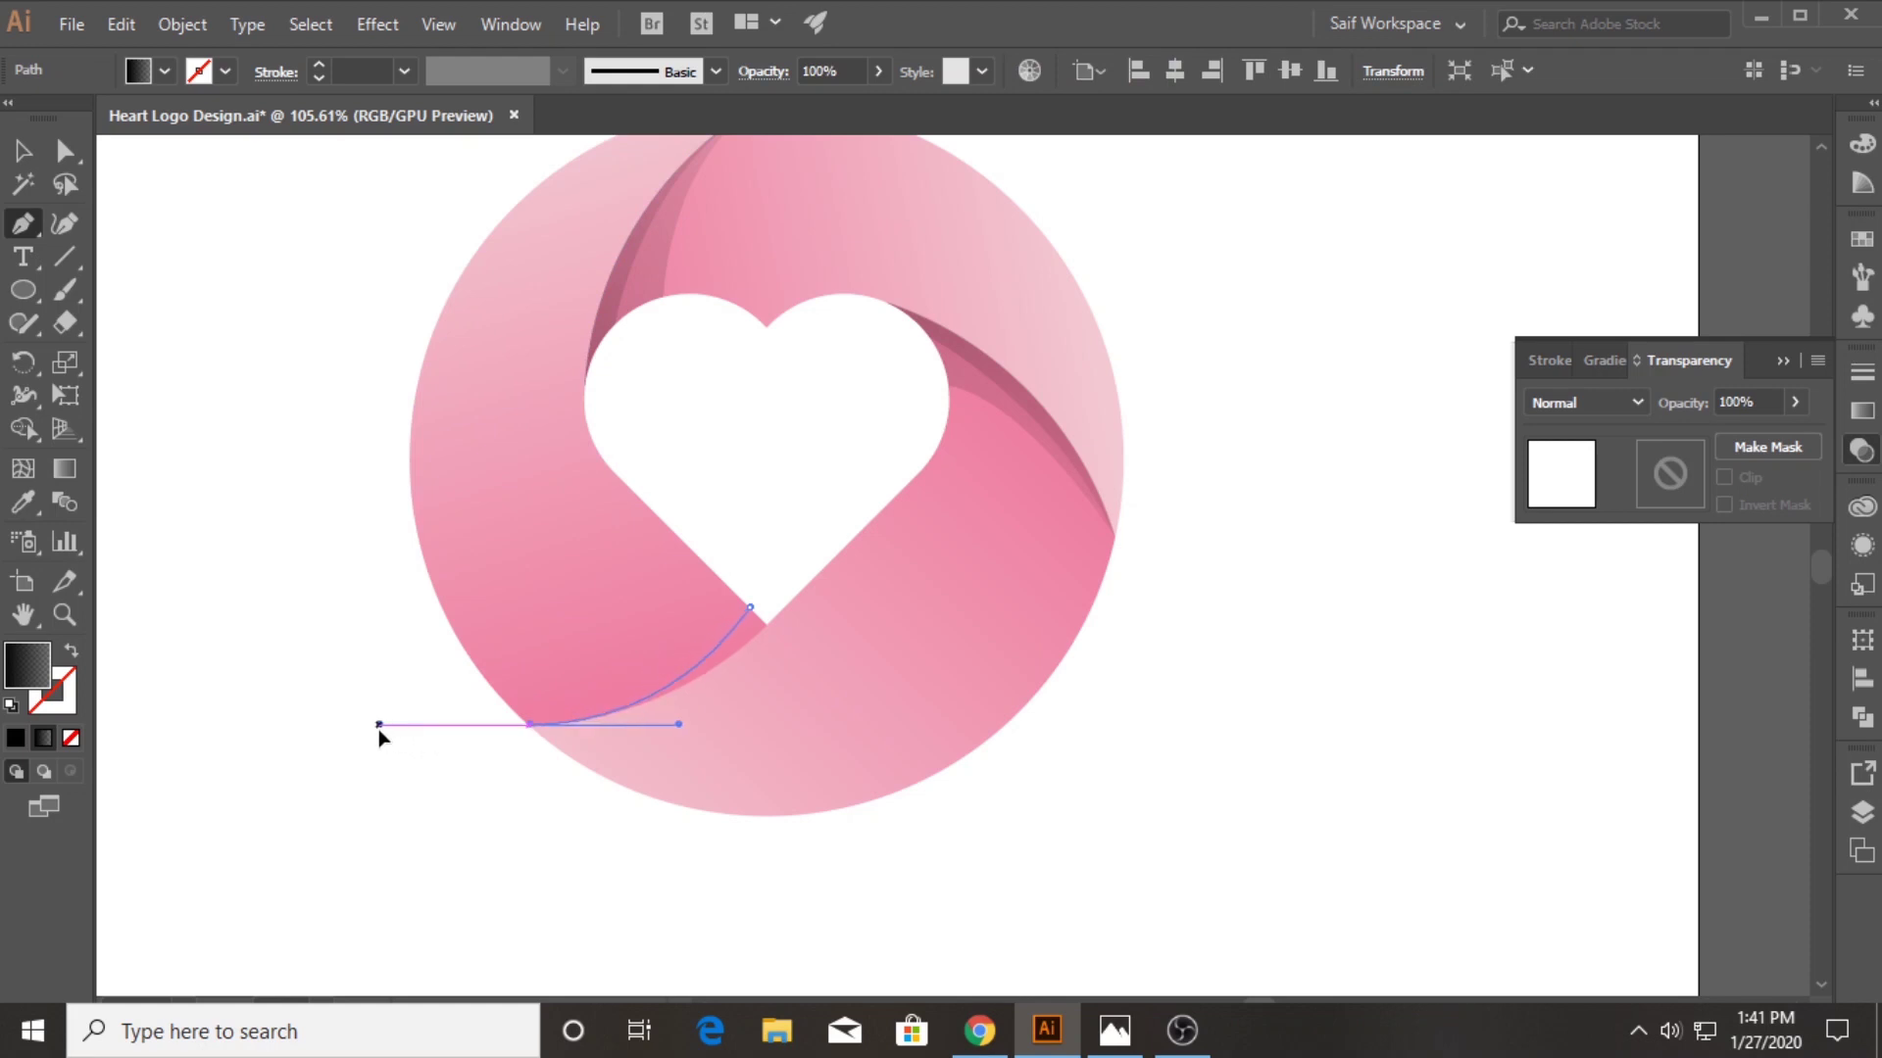
pyautogui.moveTo(519, 833); pyautogui.dragTo(538, 841)
pyautogui.moveTo(841, 870); pyautogui.dragTo(1020, 739)
pyautogui.click(1021, 774)
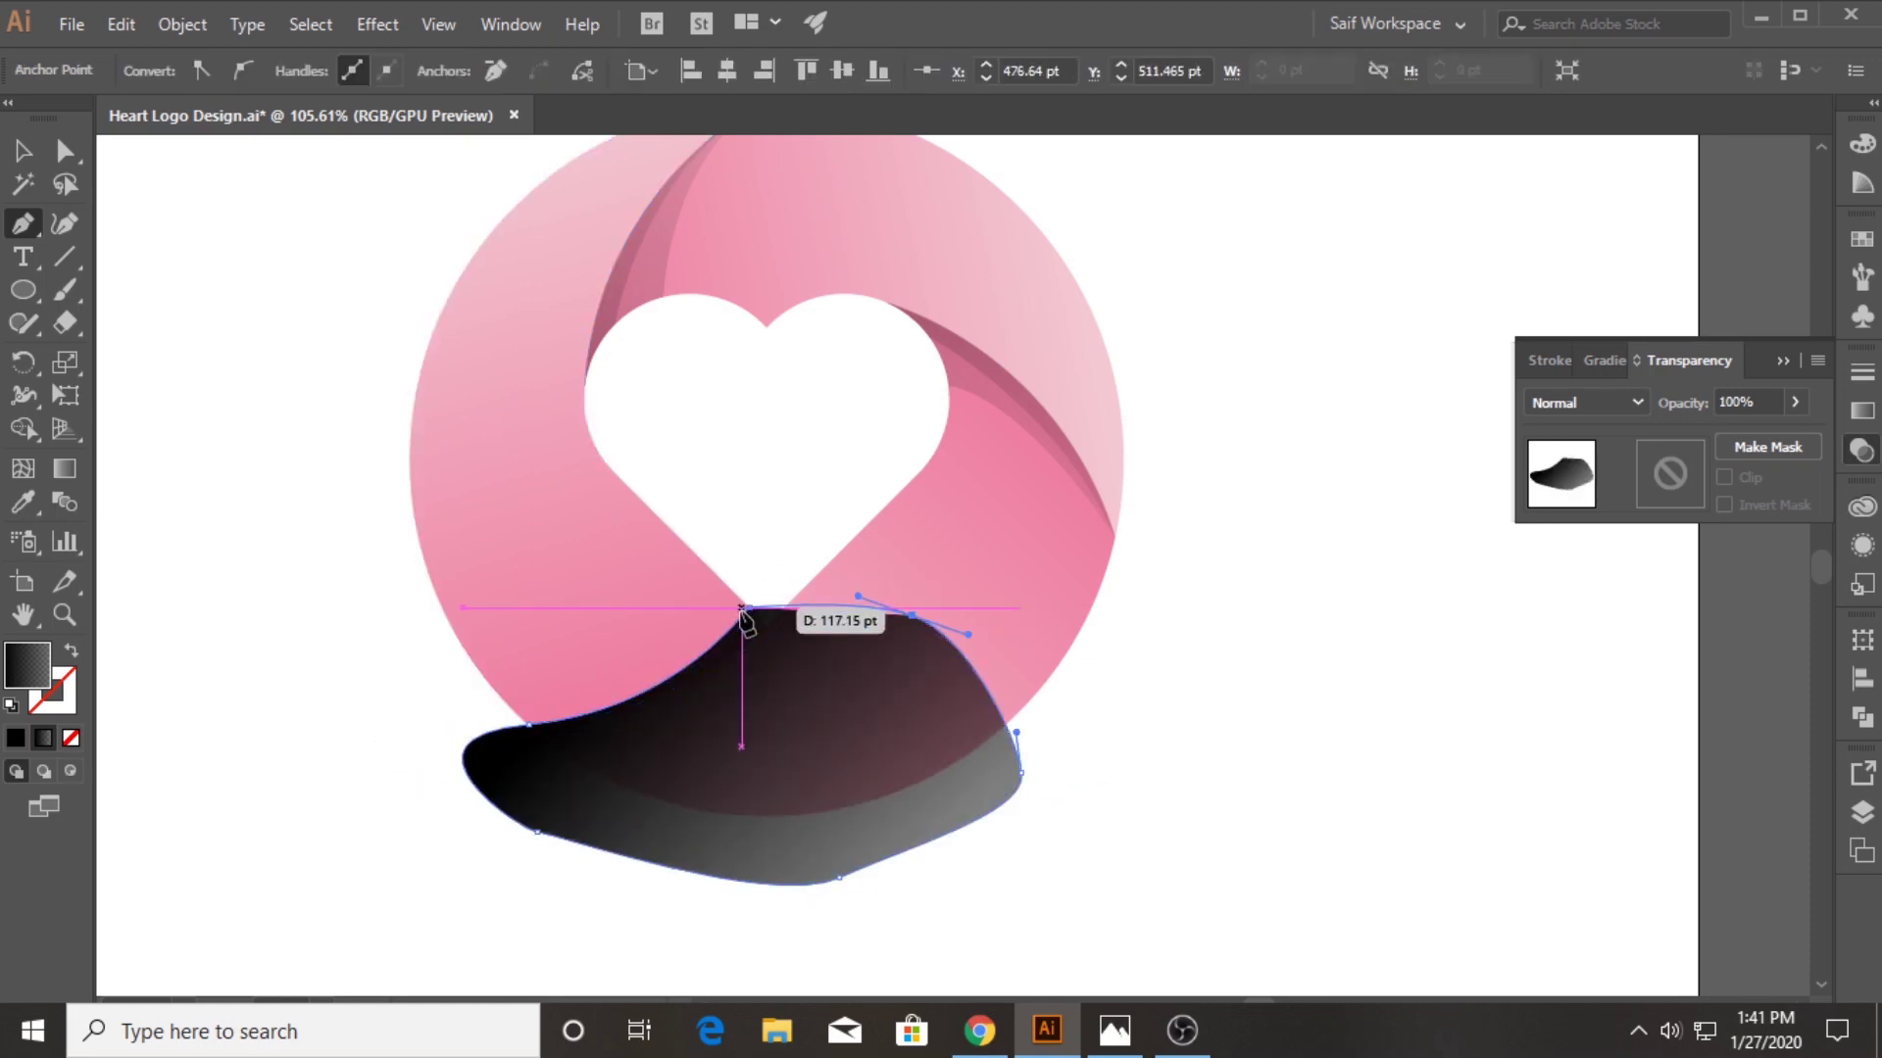
pyautogui.moveTo(750, 608); pyautogui.dragTo(753, 628)
# Trim the shape to the lower-left segment with Shape Builder, leaving a thin sliver
pyautogui.click(24, 149)
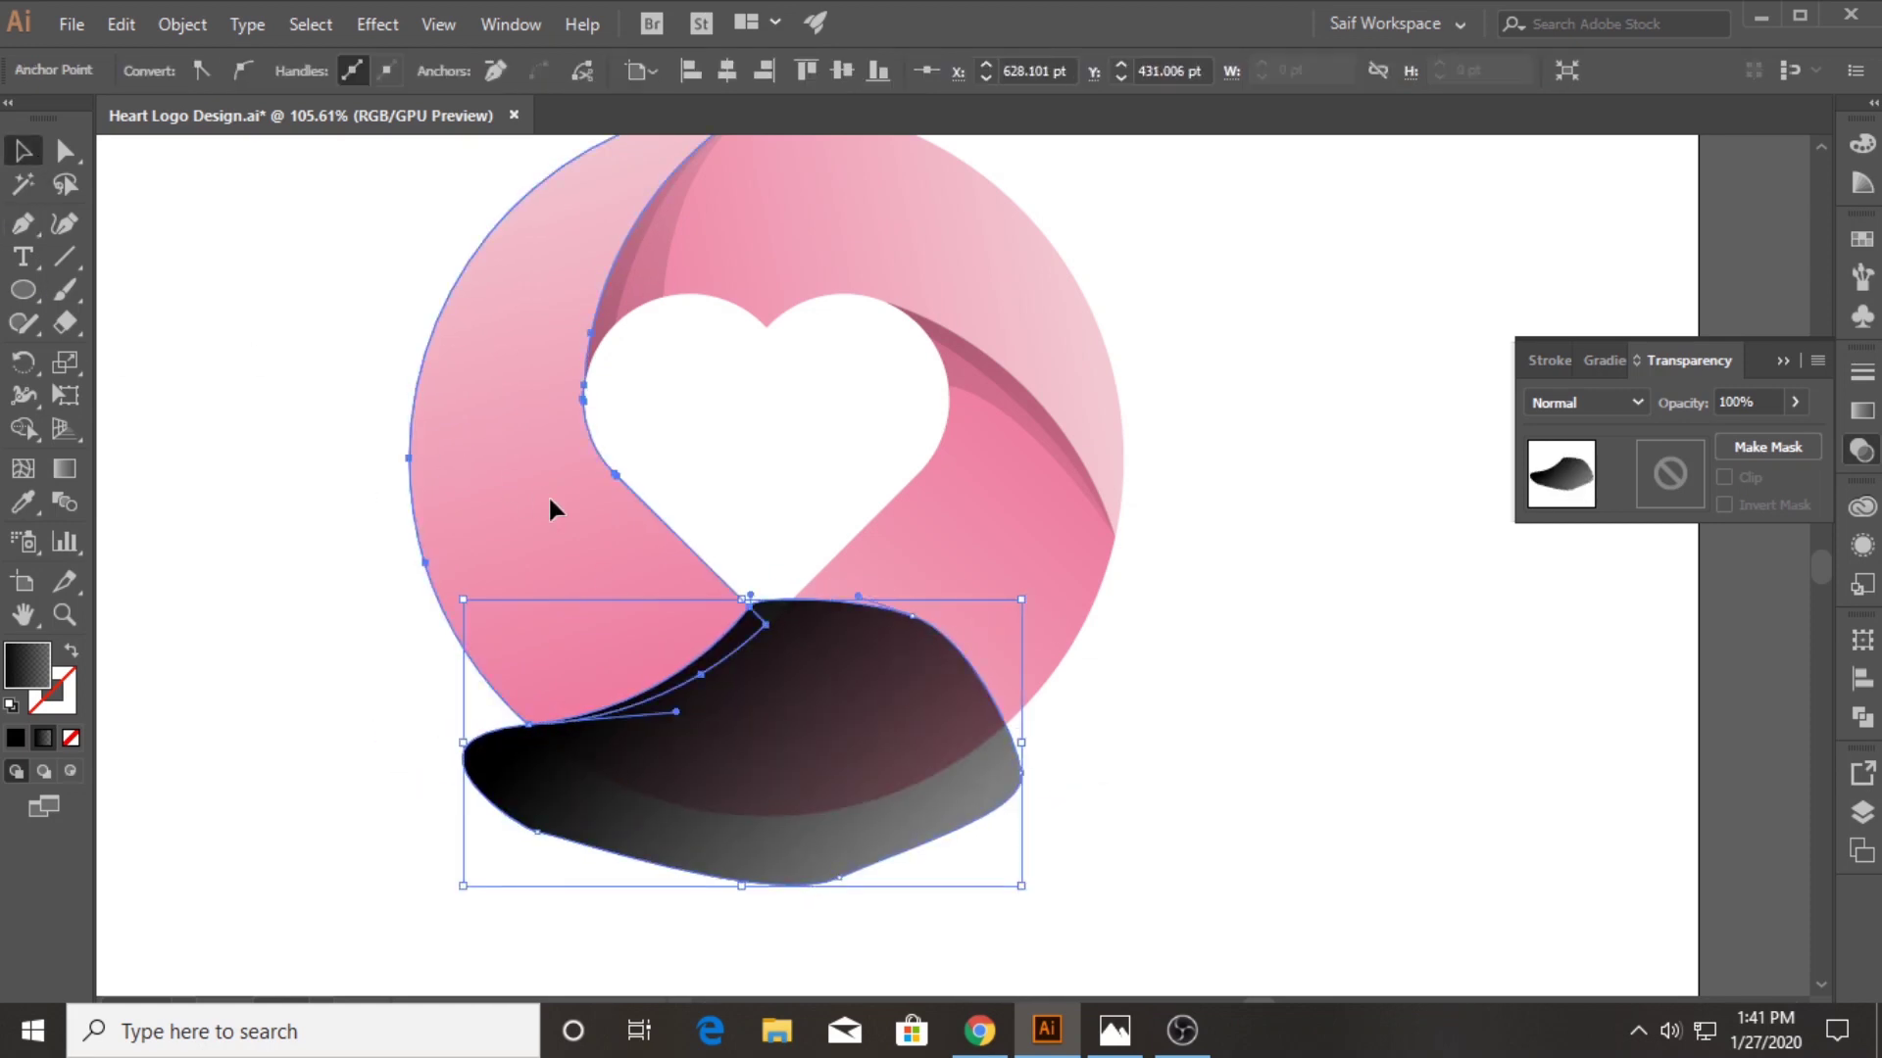
pyautogui.keyDown('shift'); pyautogui.click(550, 508); pyautogui.keyUp('shift')
pyautogui.click(23, 429)
pyautogui.keyDown('alt'); pyautogui.click(698, 834); pyautogui.keyUp('alt')
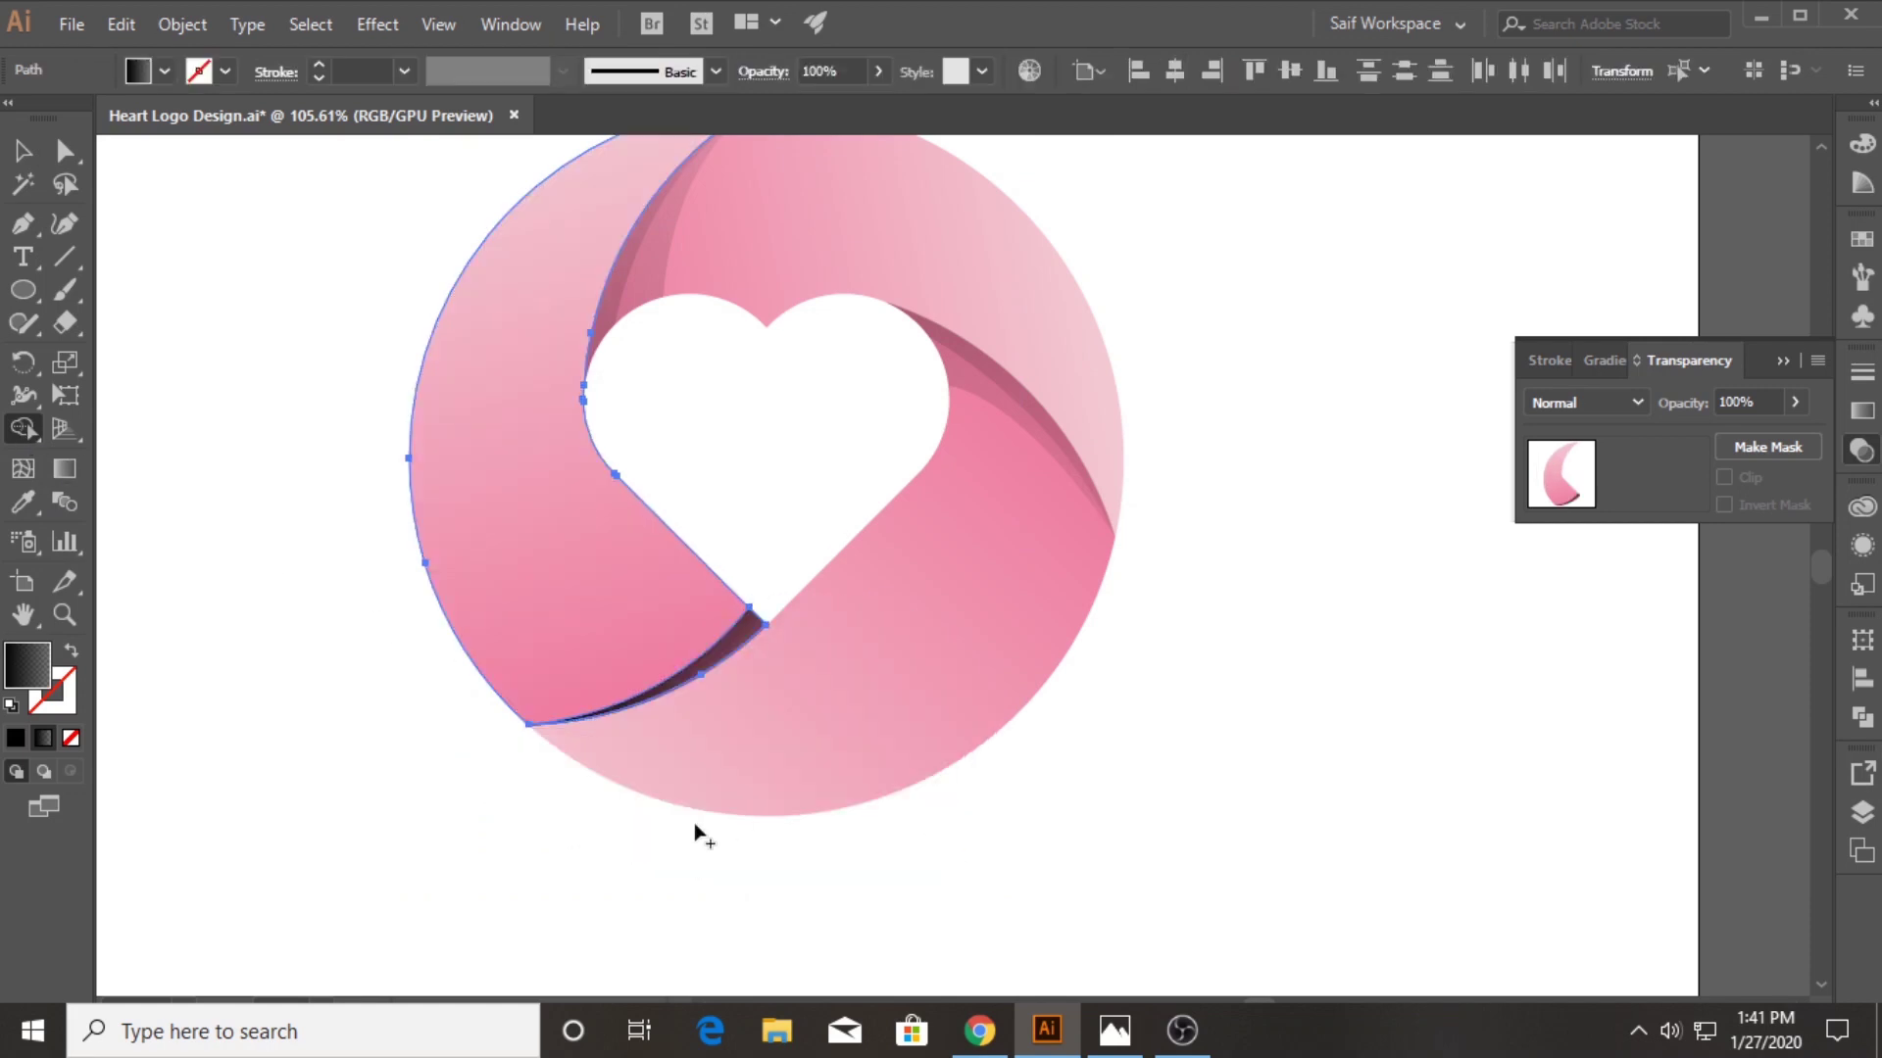
pyautogui.click(23, 150)
pyautogui.click(190, 502)
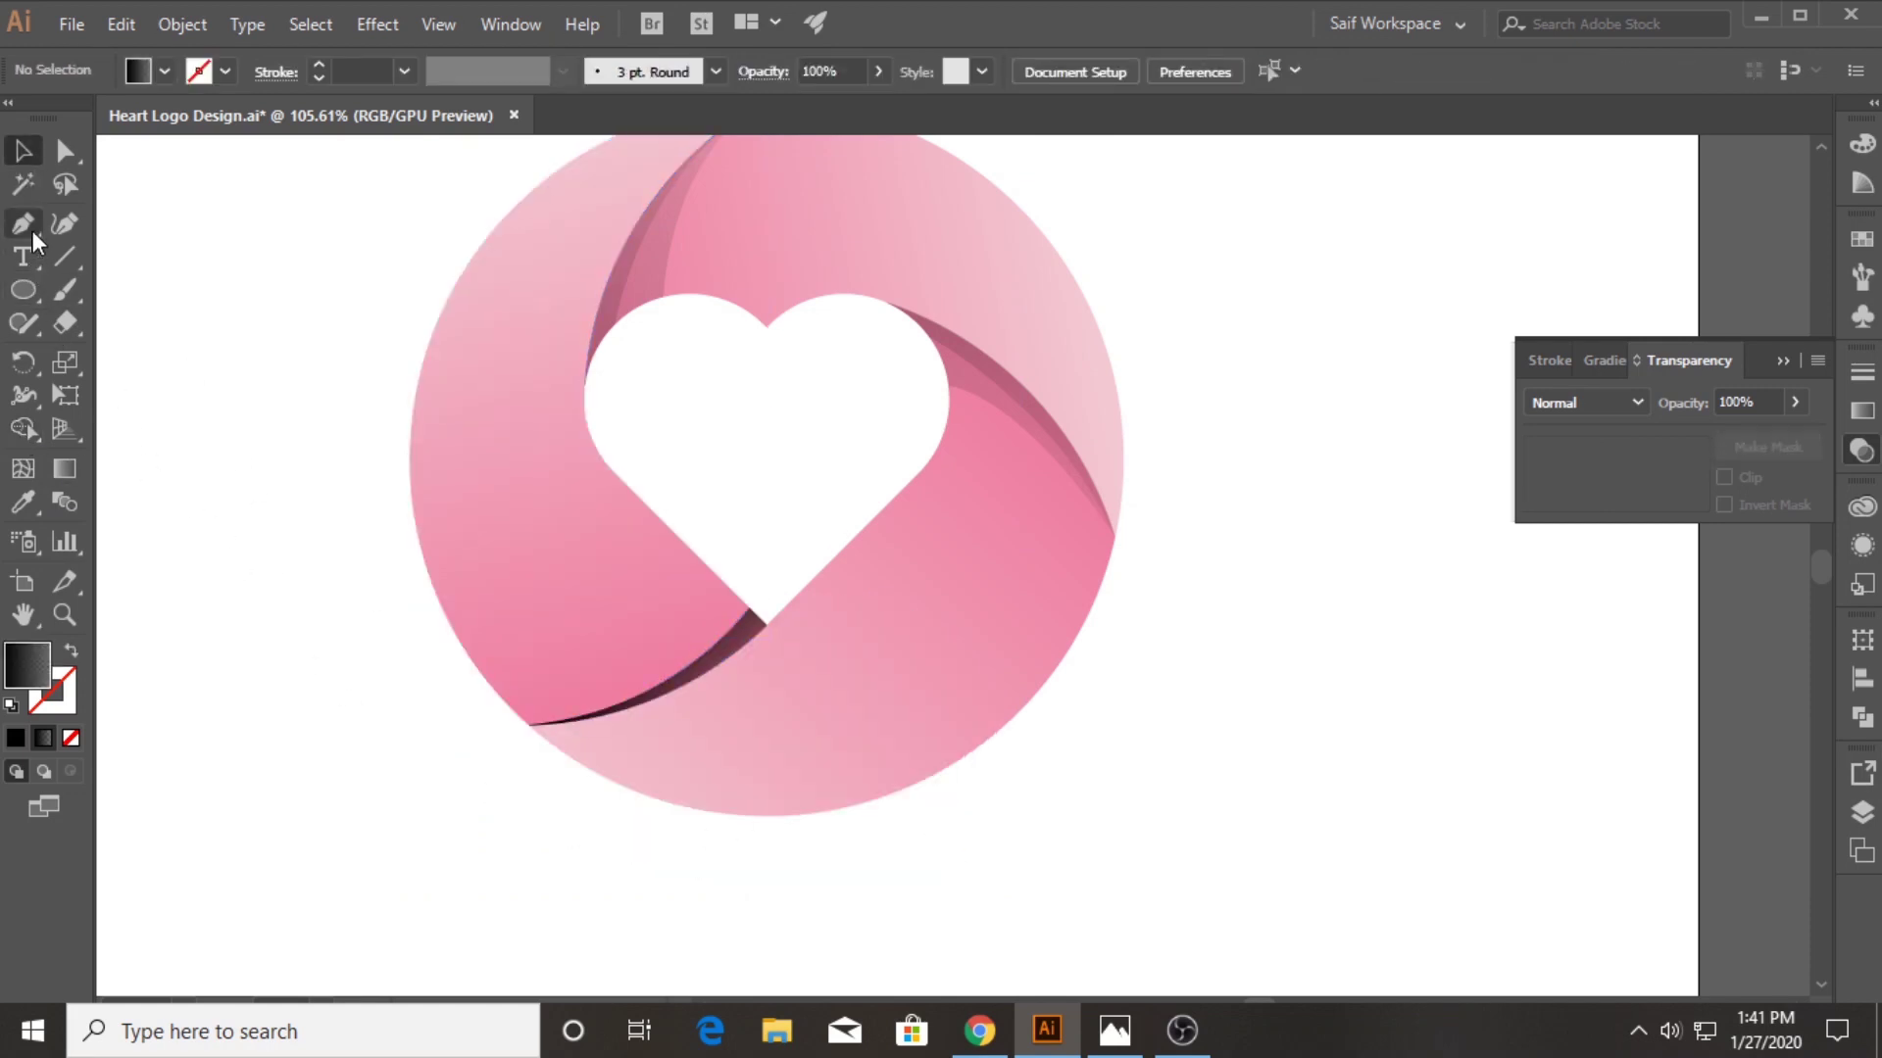
# Pen-draw a second shape from the heart's lower point around the lower-left segment
pyautogui.click(719, 578)
pyautogui.moveTo(529, 725); pyautogui.dragTo(384, 772)
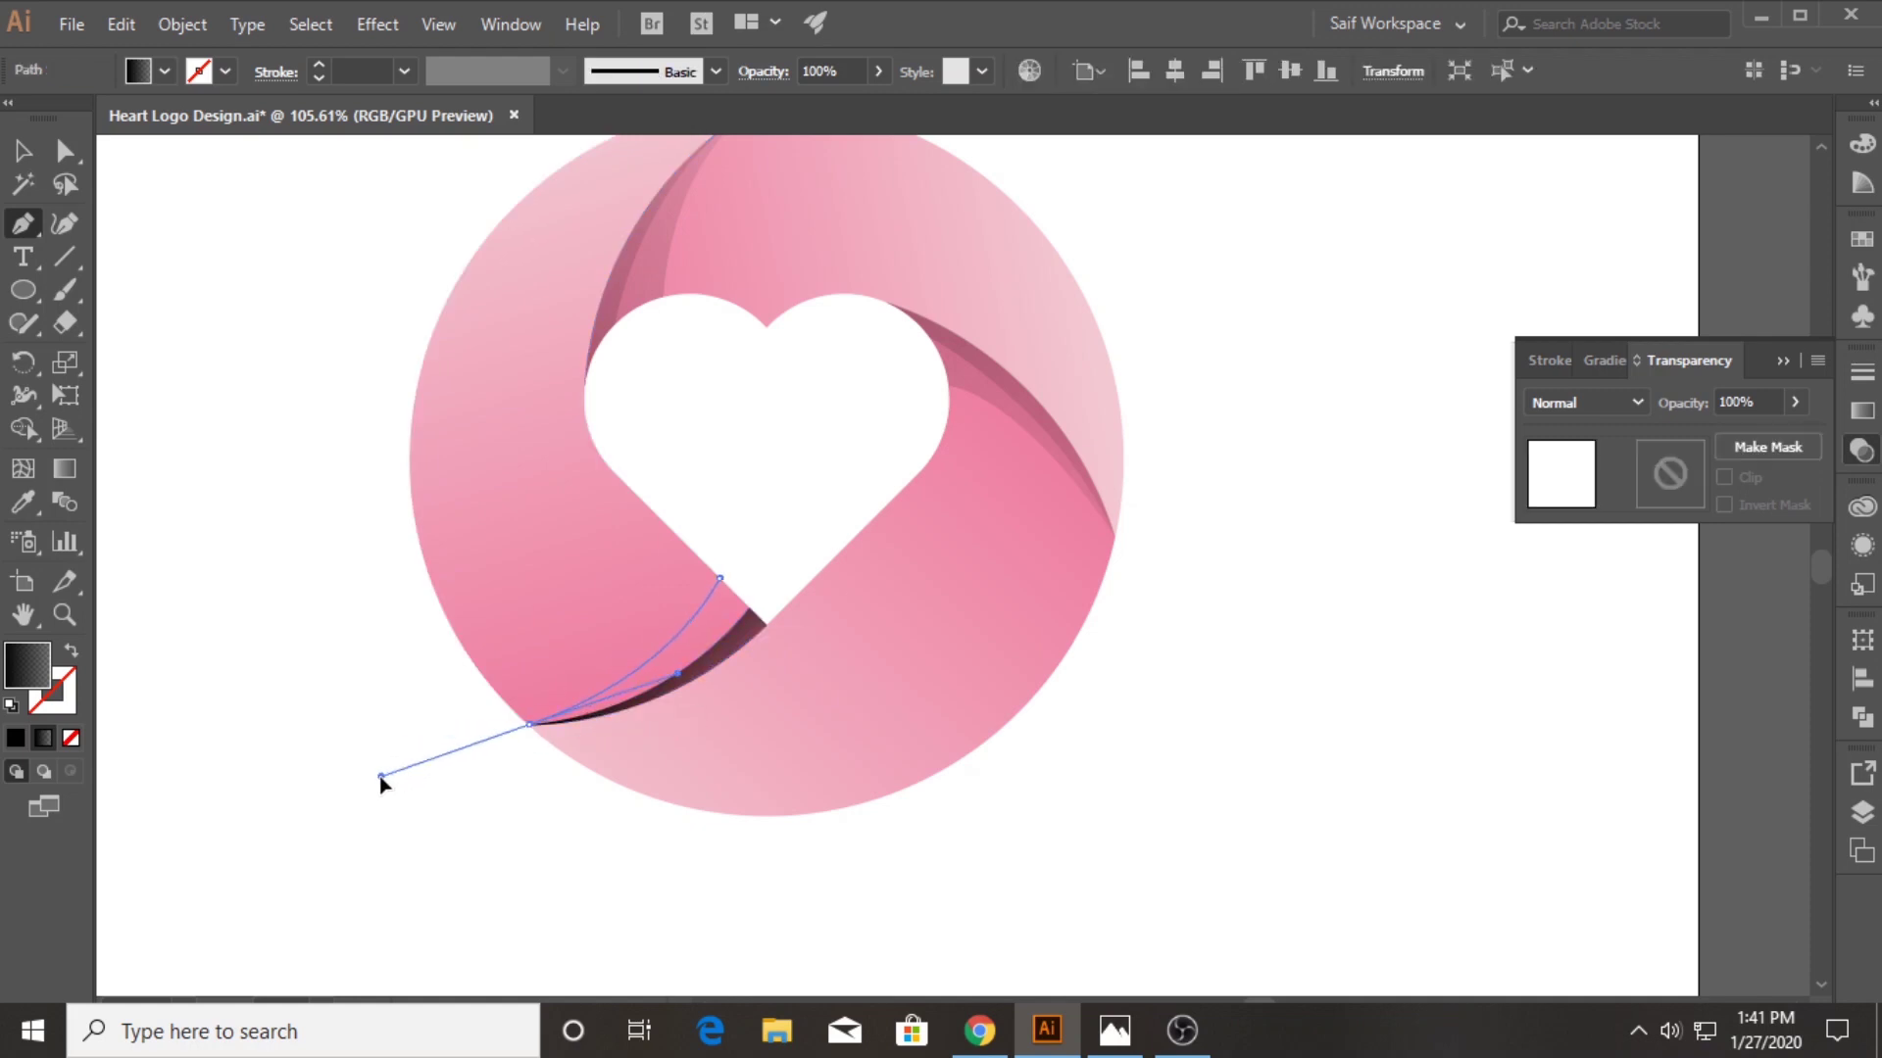
pyautogui.click(664, 872)
pyautogui.click(977, 894)
pyautogui.click(1007, 745)
pyautogui.click(875, 595)
pyautogui.click(718, 578)
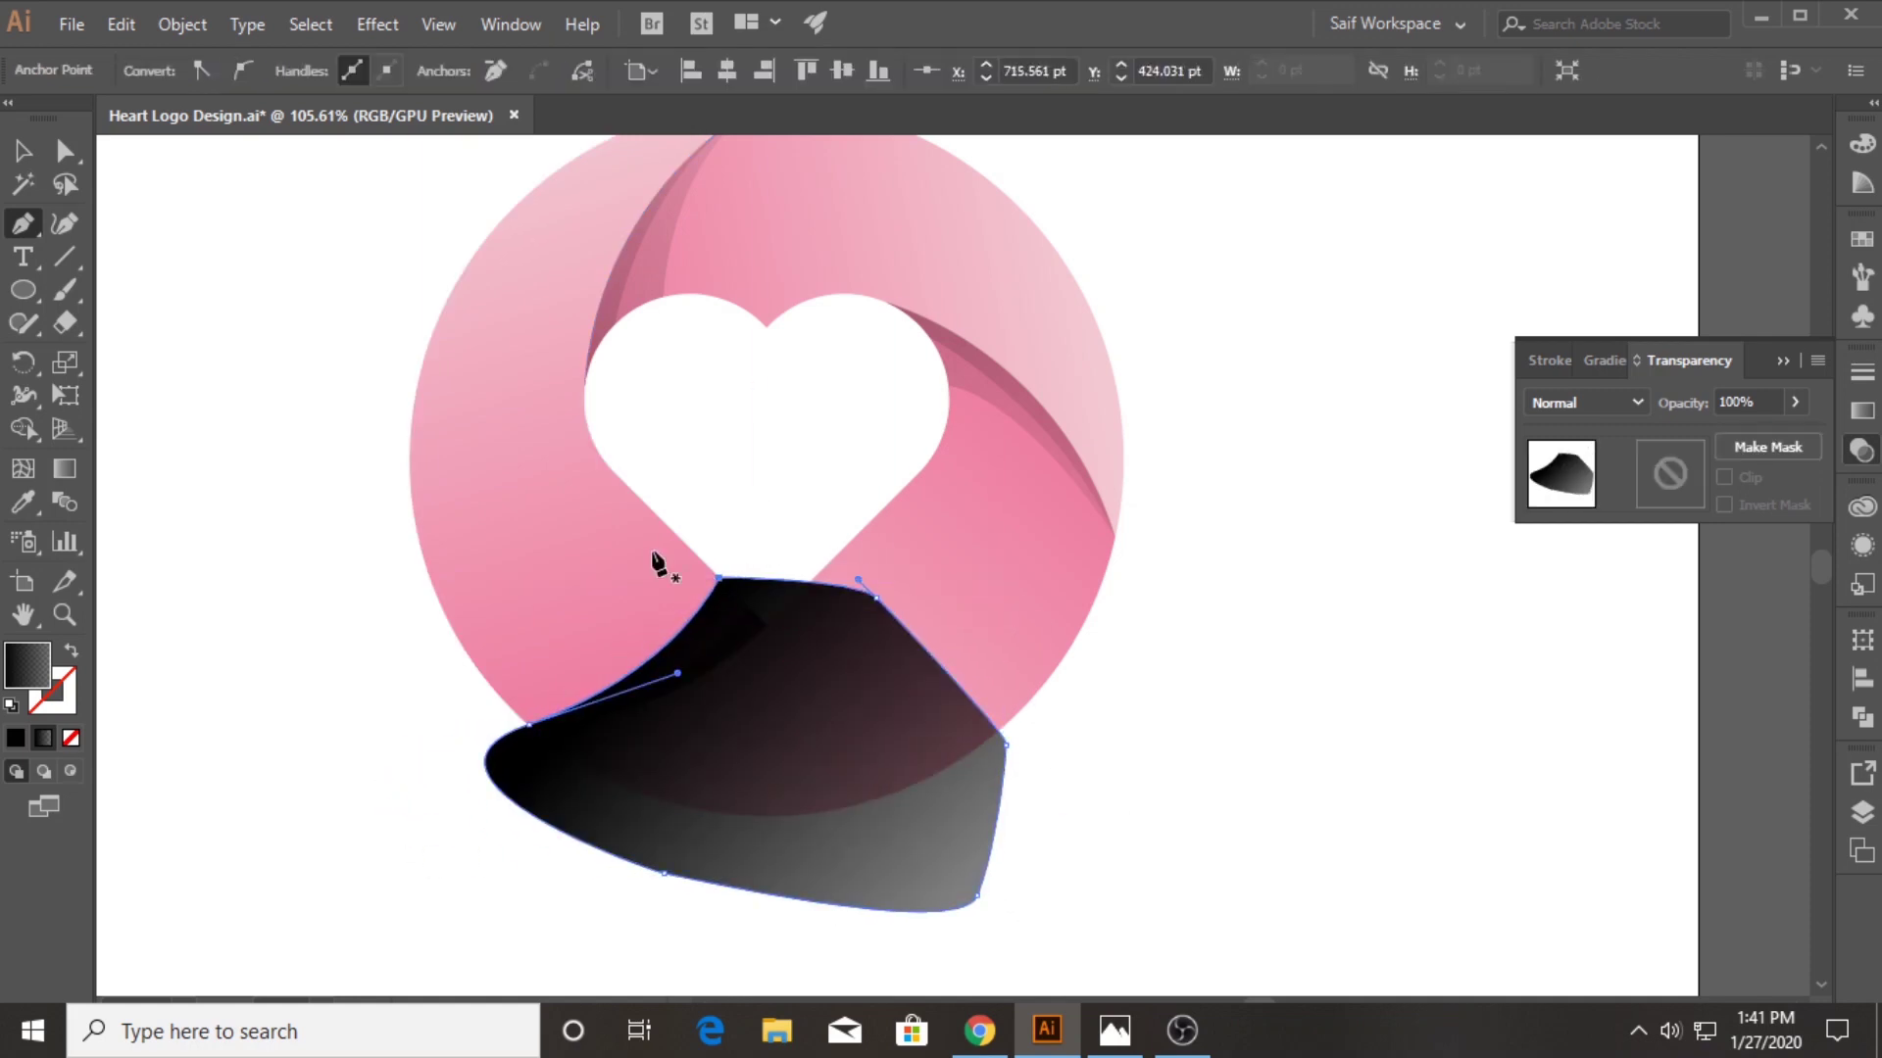
# Trim the second shape to the lower-left segment with Shape Builder
pyautogui.click(23, 150)
pyautogui.keyDown('shift'); pyautogui.click(509, 513); pyautogui.keyUp('shift')
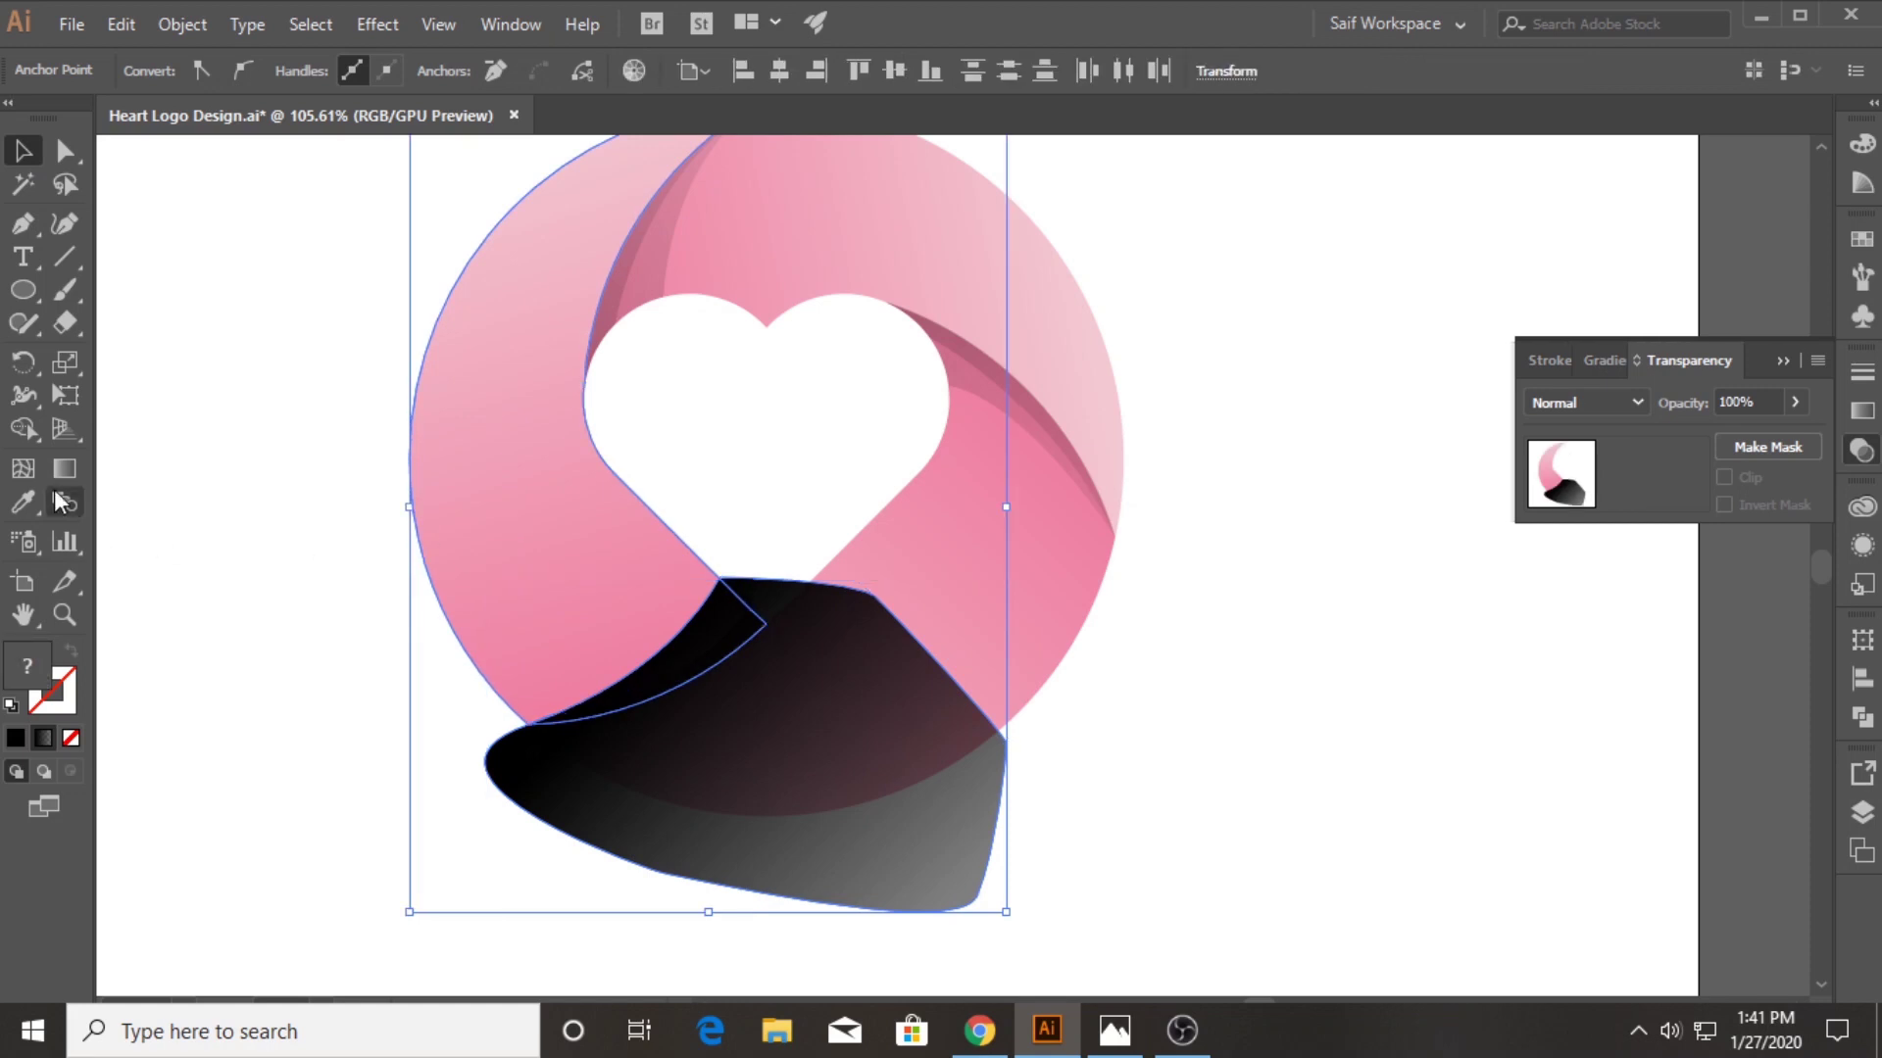
pyautogui.hotkey('shift', 'm')
pyautogui.keyDown('alt'); pyautogui.click(863, 863); pyautogui.keyUp('alt')
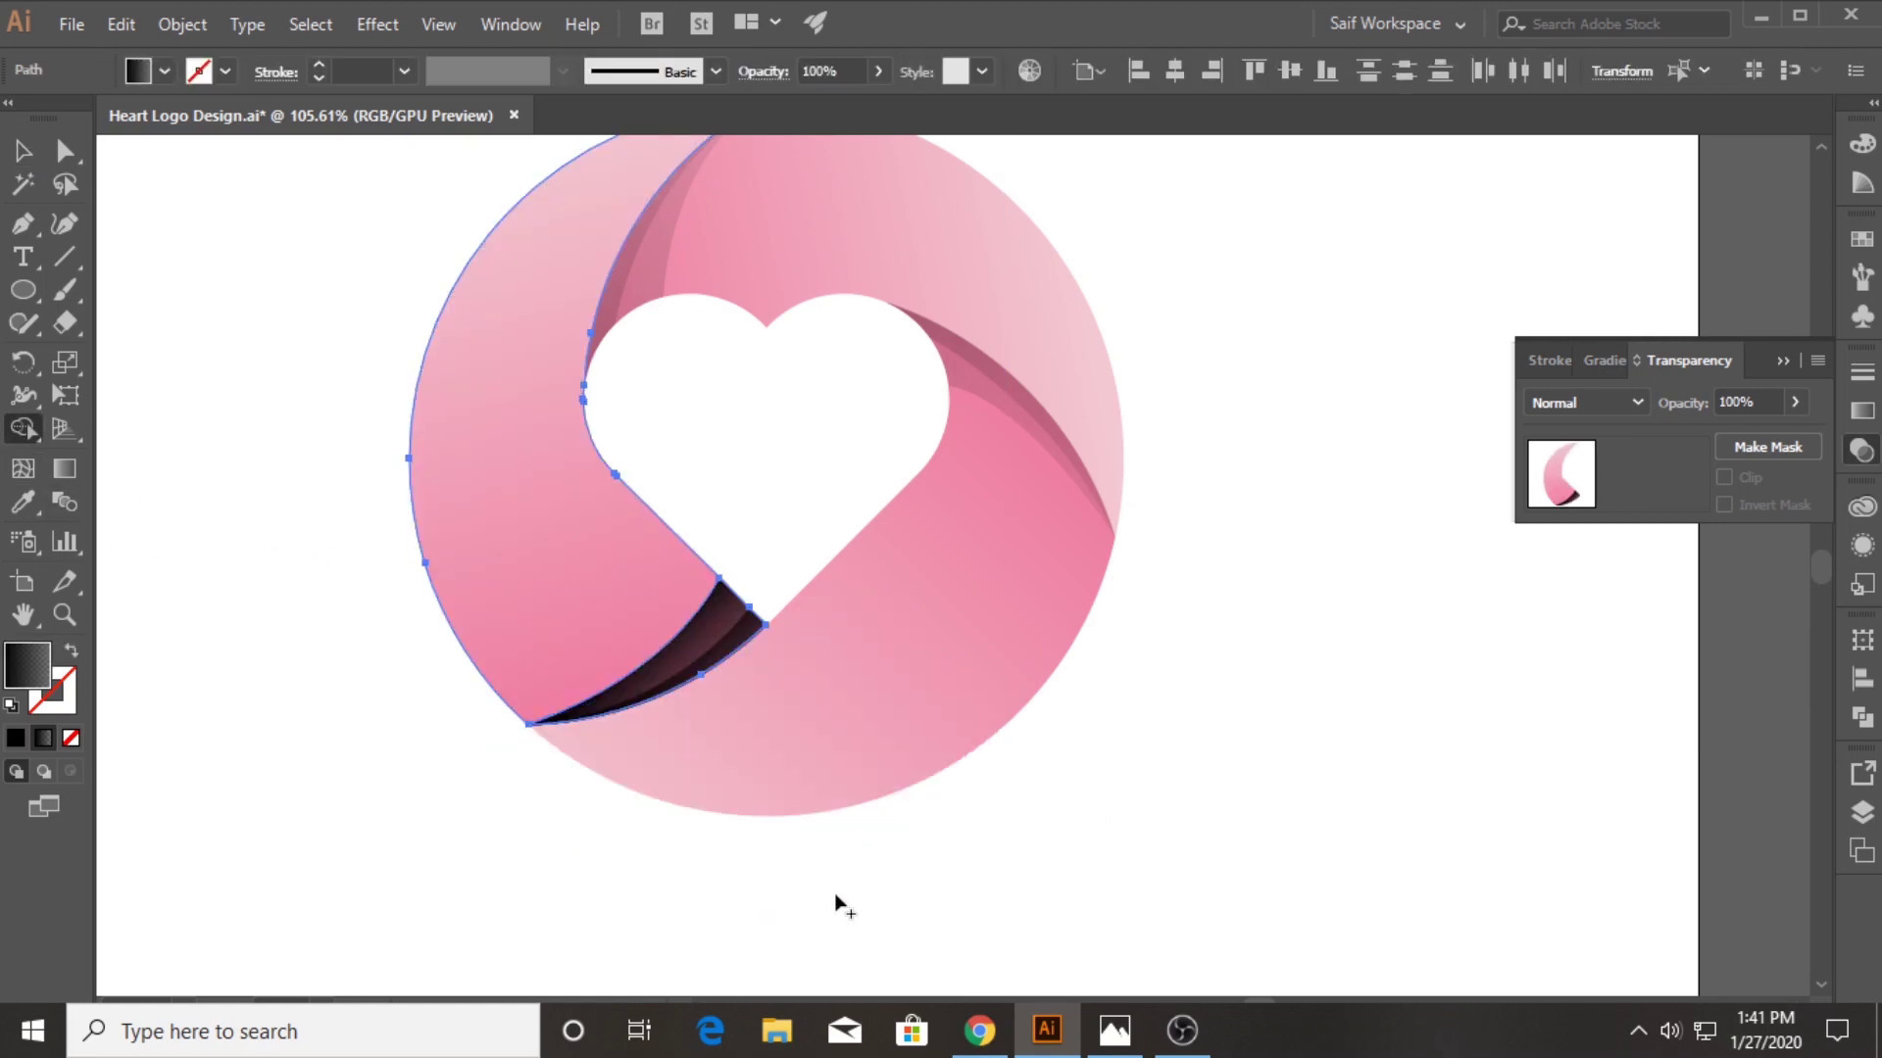
pyautogui.click(23, 150)
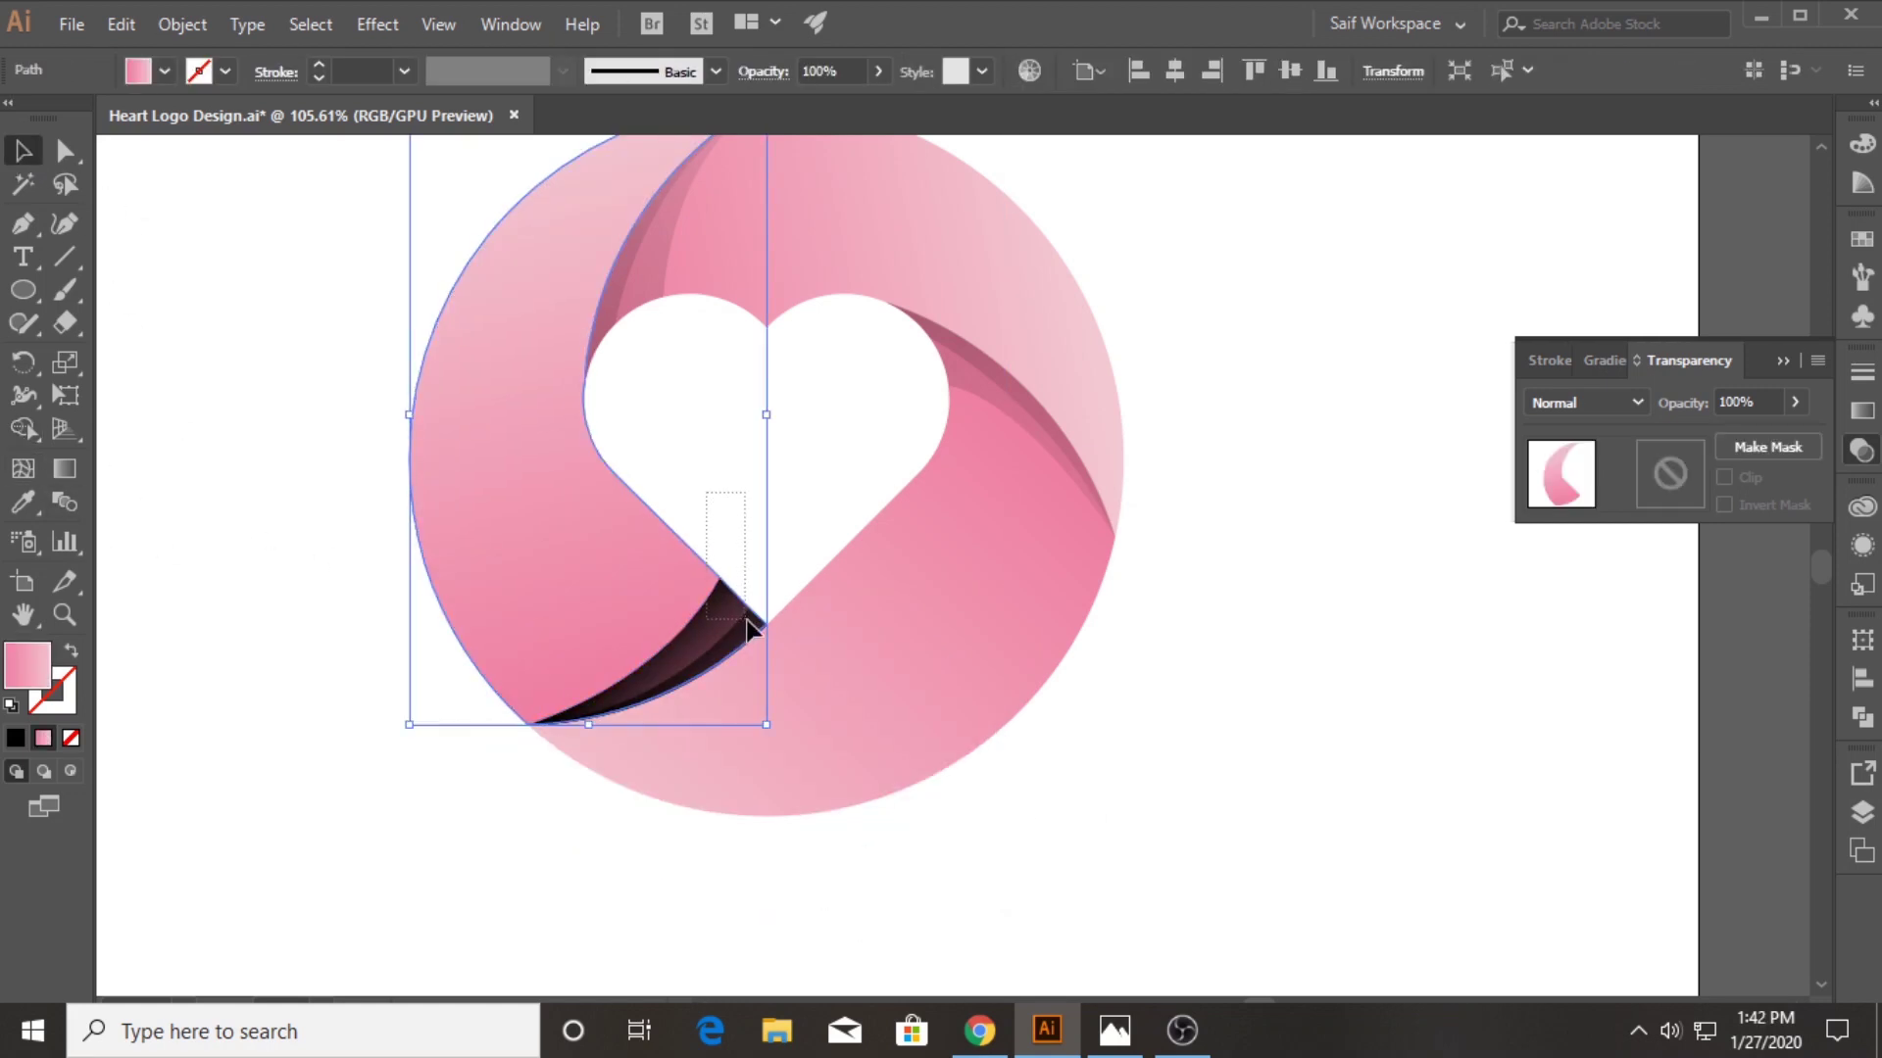
# Eyedropper the 15% dark sliver style onto the shadow and run its gradient heart-to-ring
pyautogui.moveTo(747, 625); pyautogui.dragTo(750, 627)
pyautogui.keyDown('shift'); pyautogui.click(525, 547); pyautogui.keyUp('shift')
pyautogui.click(24, 502)
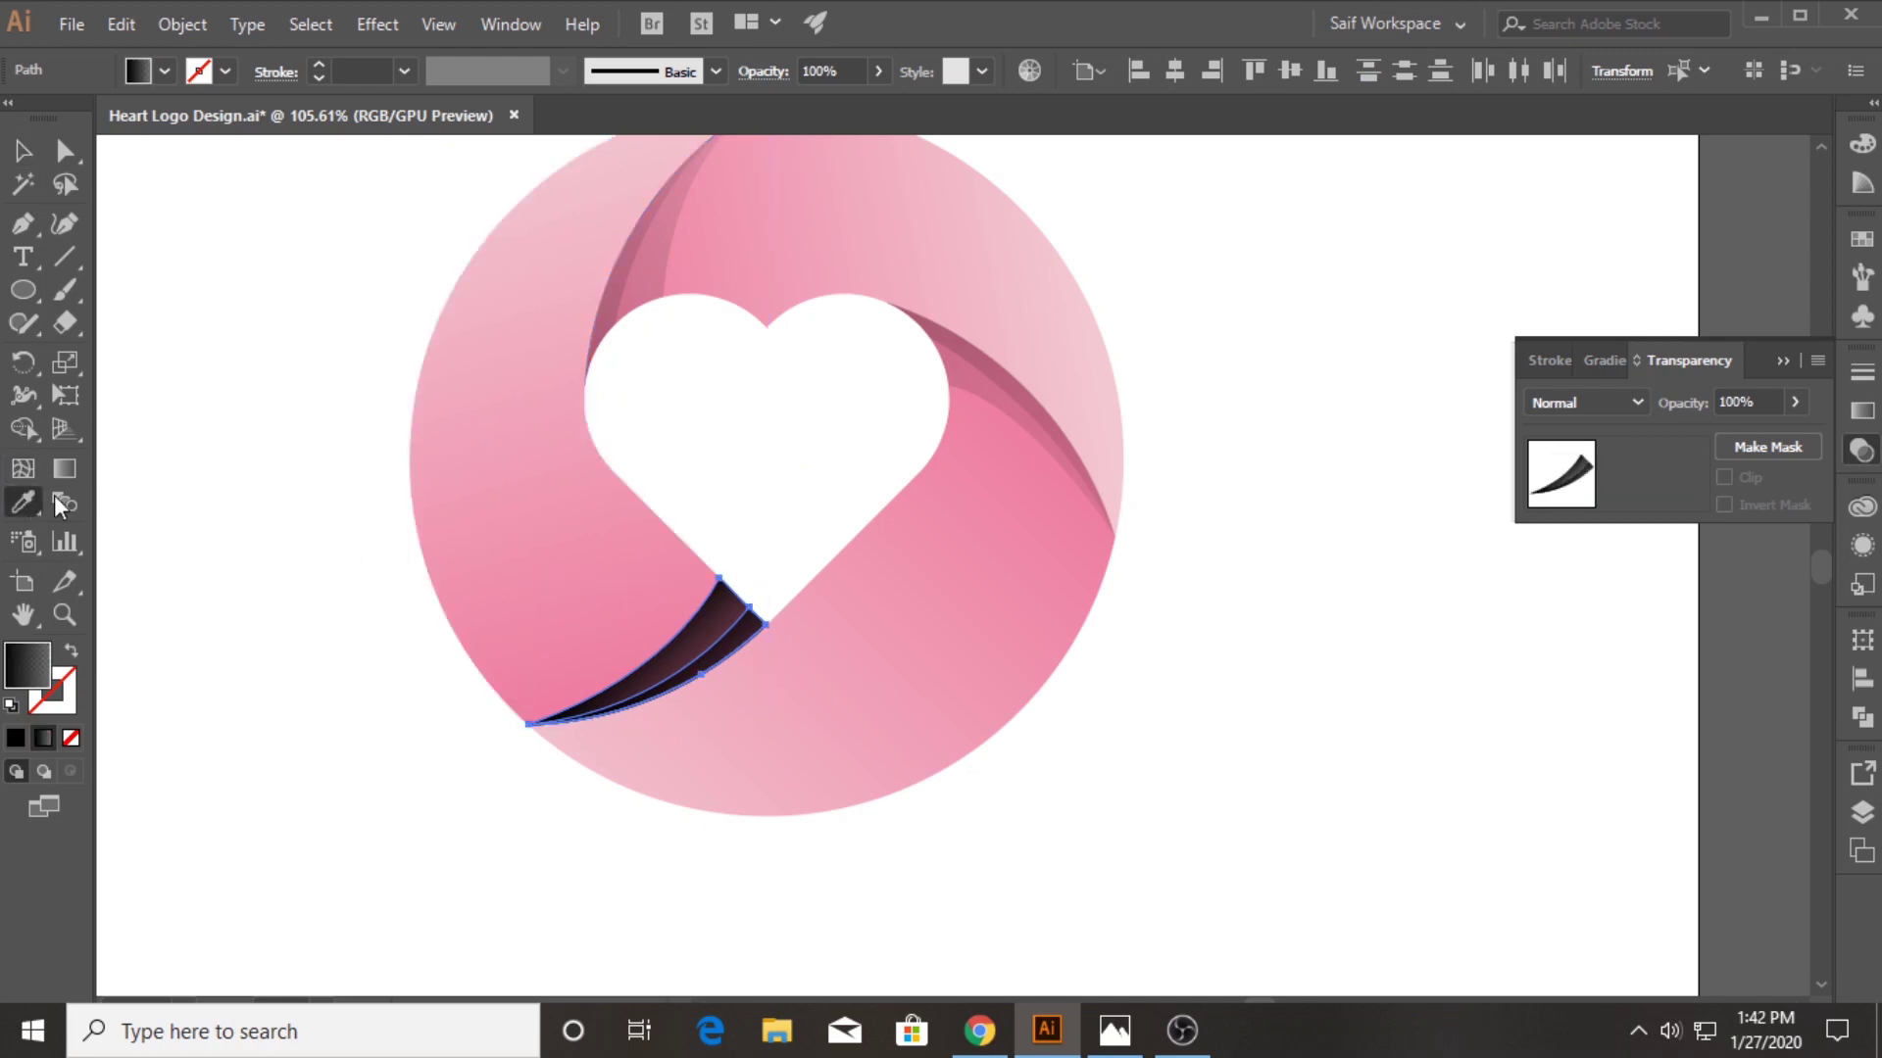
pyautogui.click(672, 255)
pyautogui.click(65, 468)
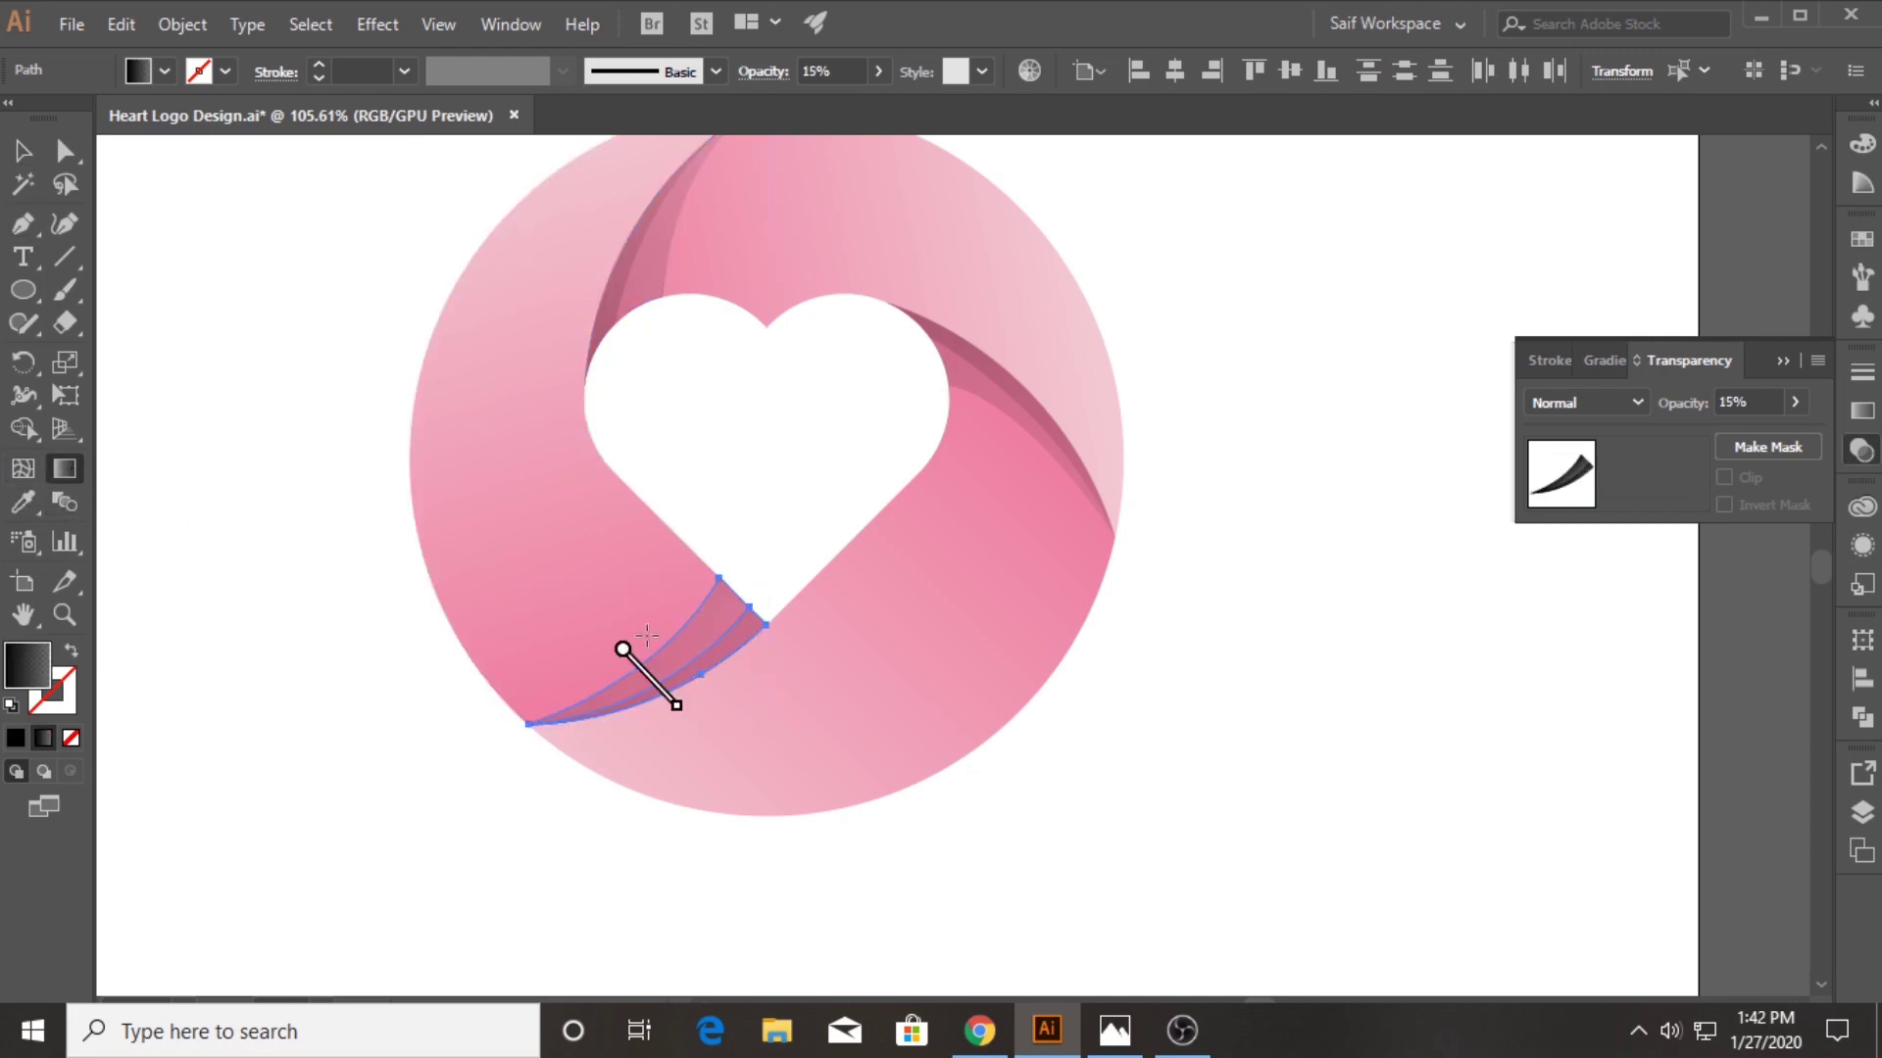
pyautogui.moveTo(742, 609); pyautogui.dragTo(531, 726)
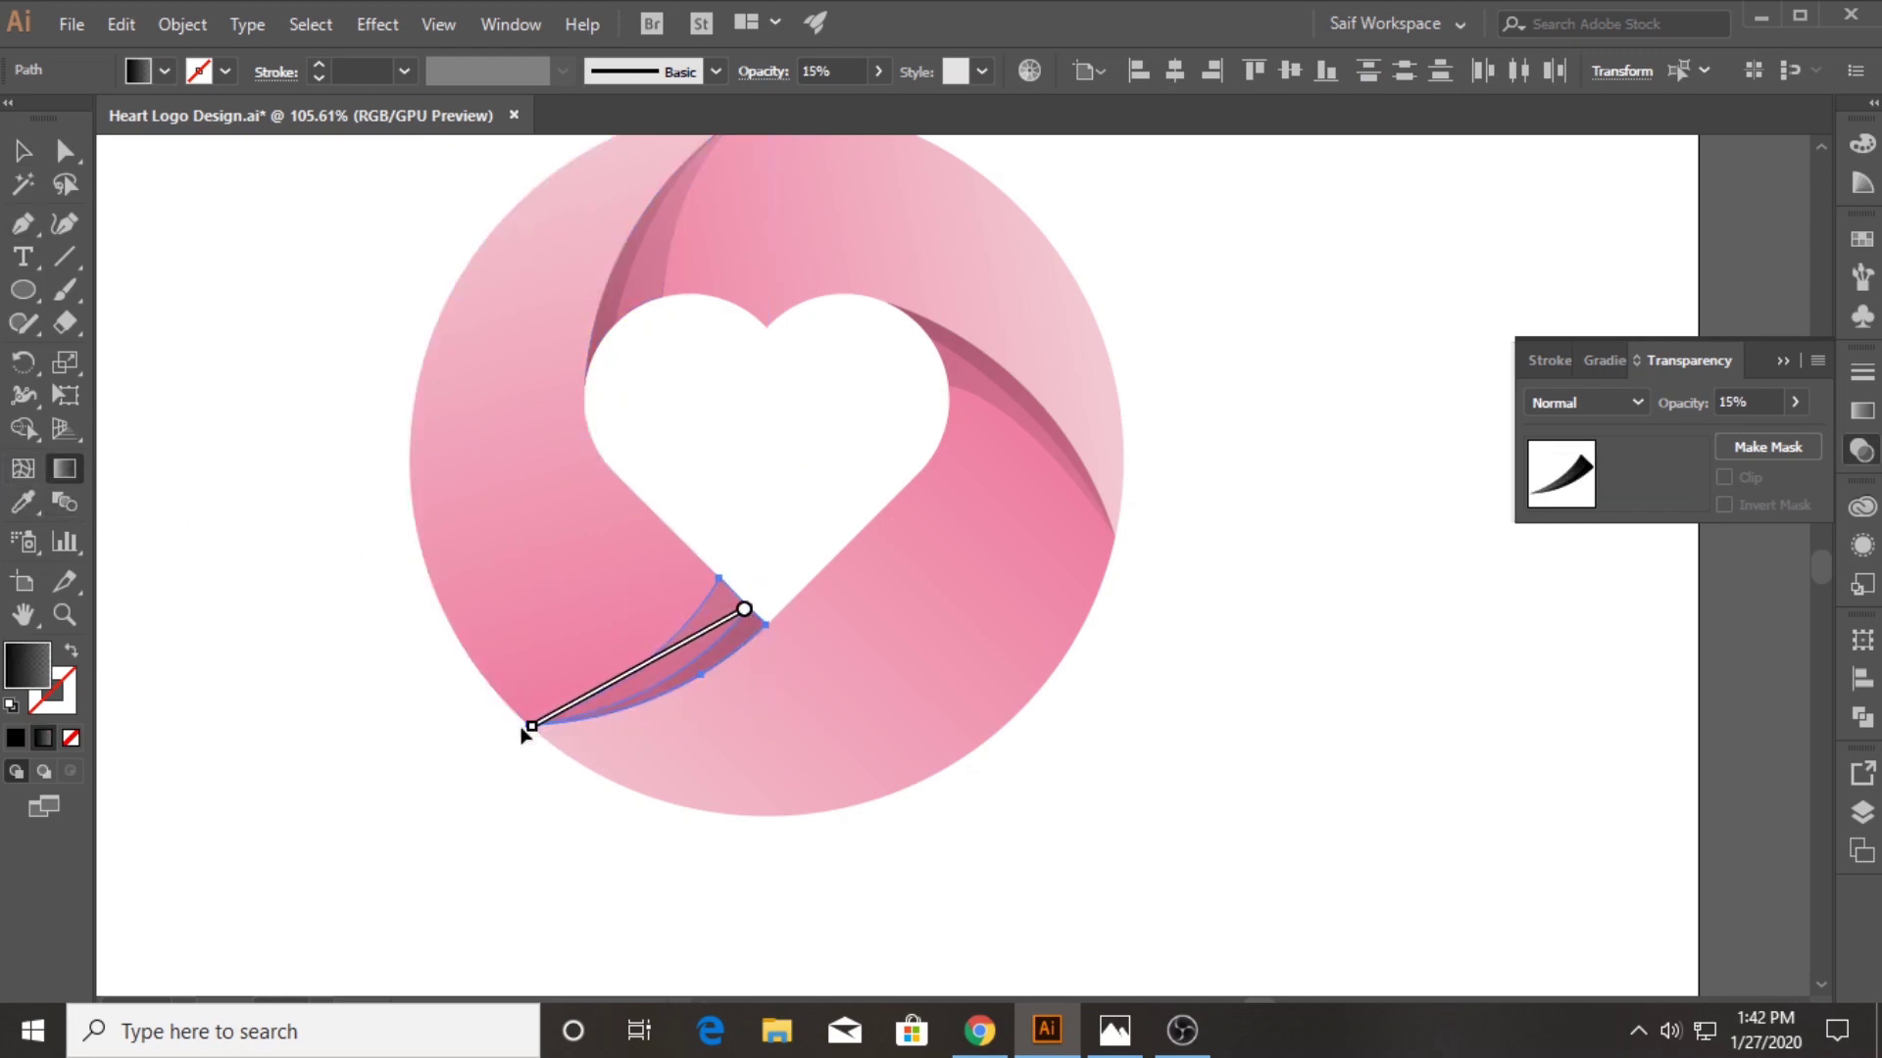
pyautogui.click(24, 153)
pyautogui.click(273, 370)
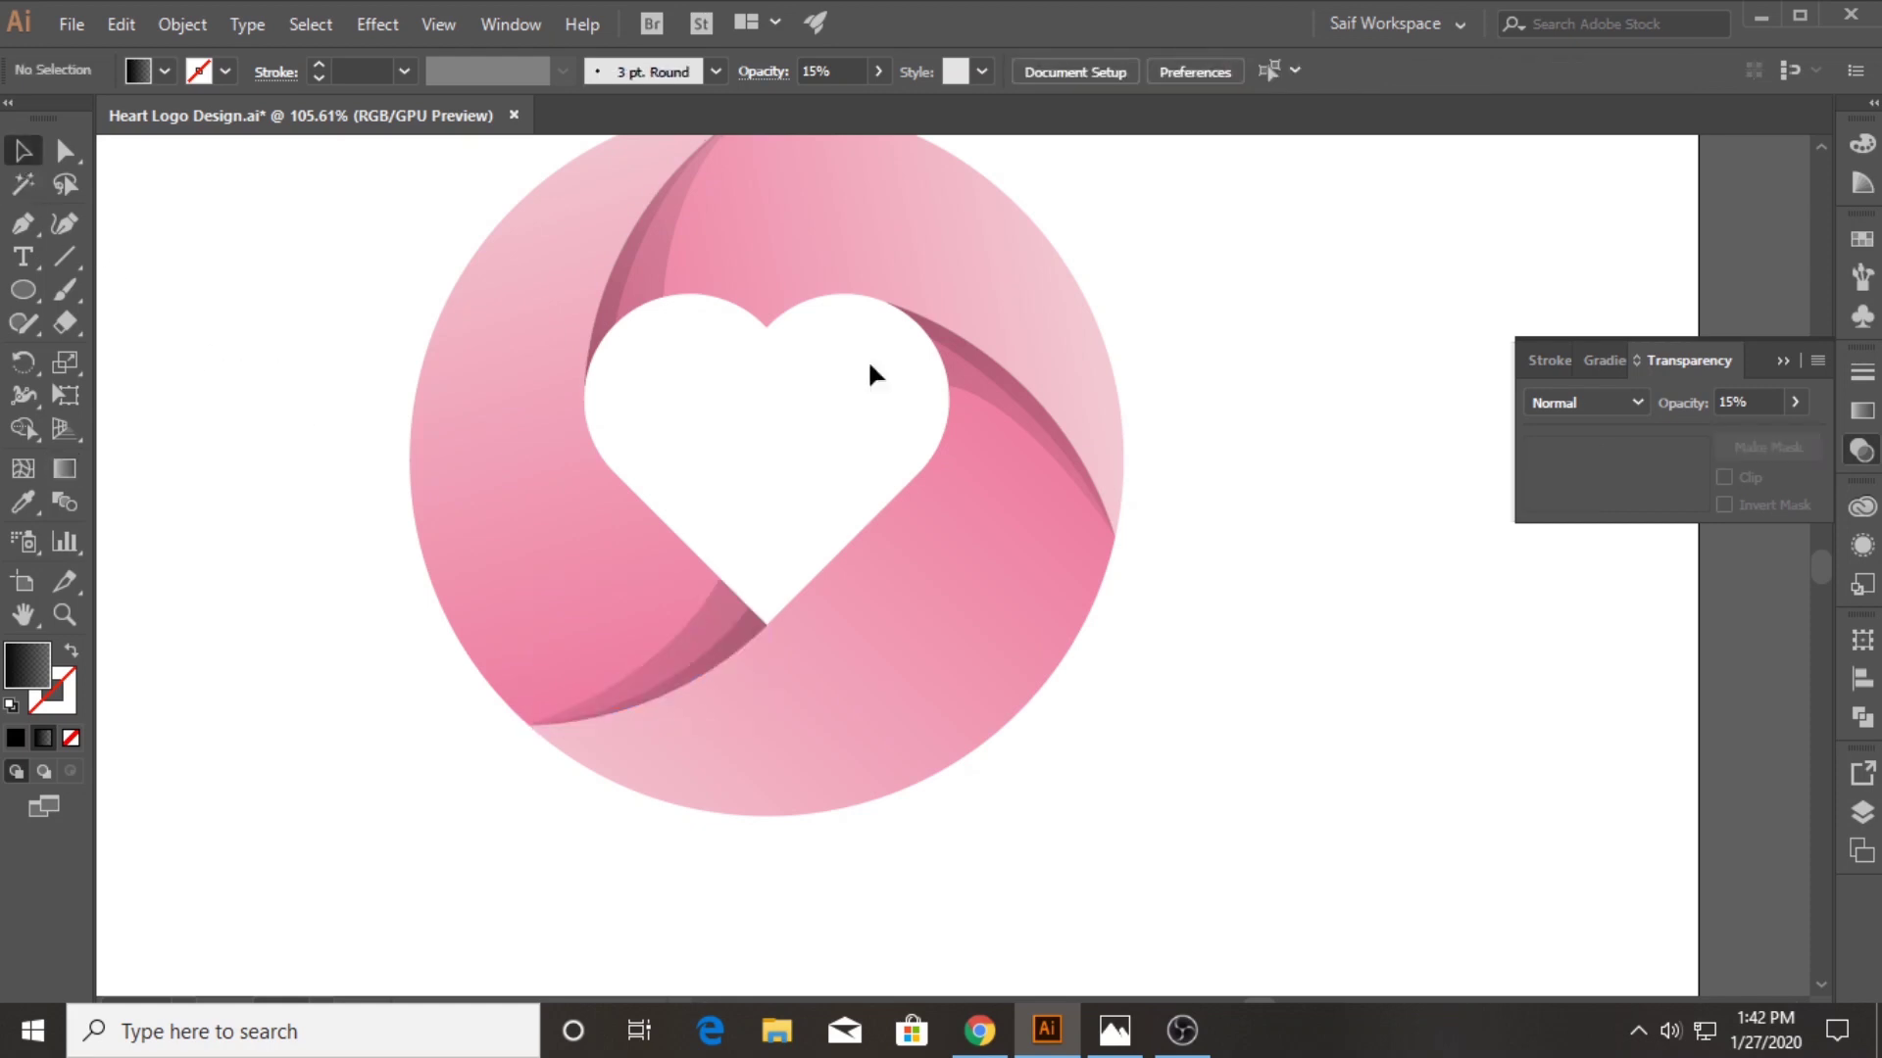
# Zoom out and Alt-drag a copy of the left crescent segment to the left of the logo
pyautogui.click(65, 615)
pyautogui.scroll(-2, 553, 453)
pyautogui.moveTo(554, 452)
pyautogui.mouseDown()
pyautogui.moveTo(565, 579)
pyautogui.moveTo(651, 659)
pyautogui.mouseUp()
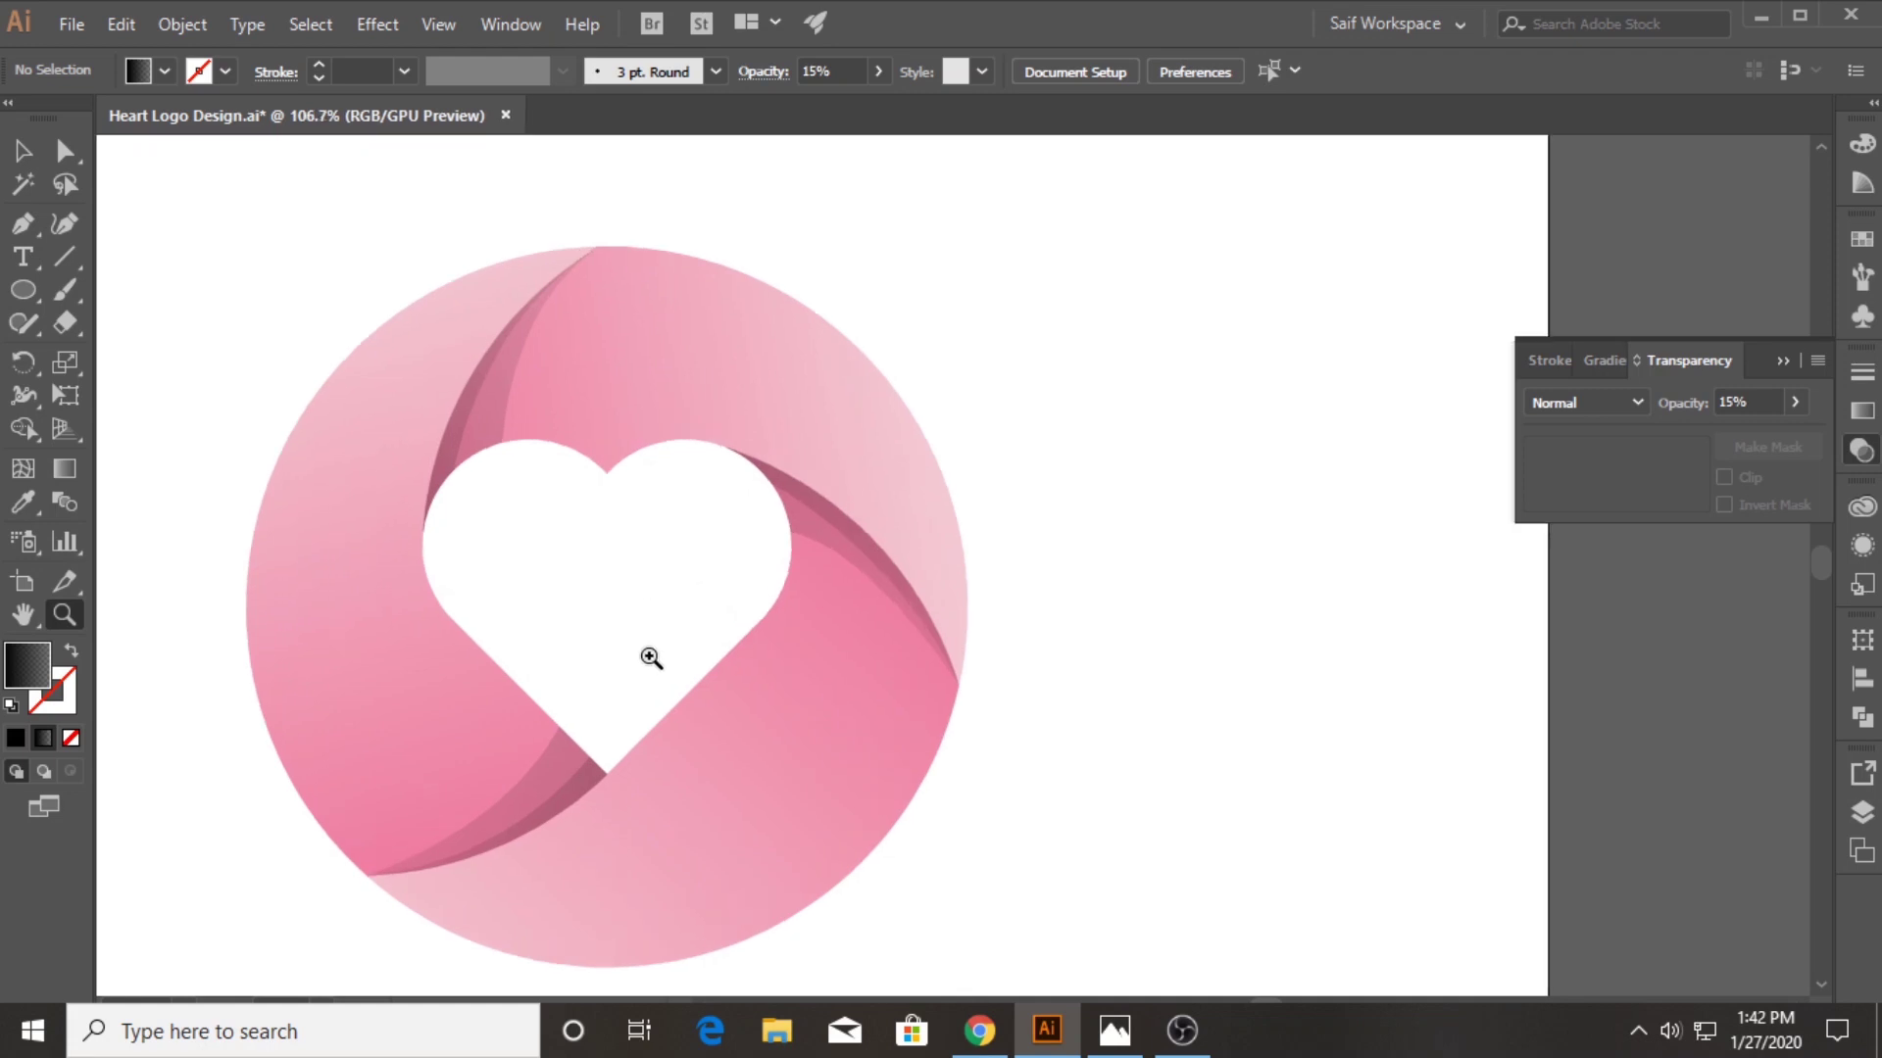
pyautogui.moveTo(617, 790); pyautogui.dragTo(579, 693)
pyautogui.click(23, 151)
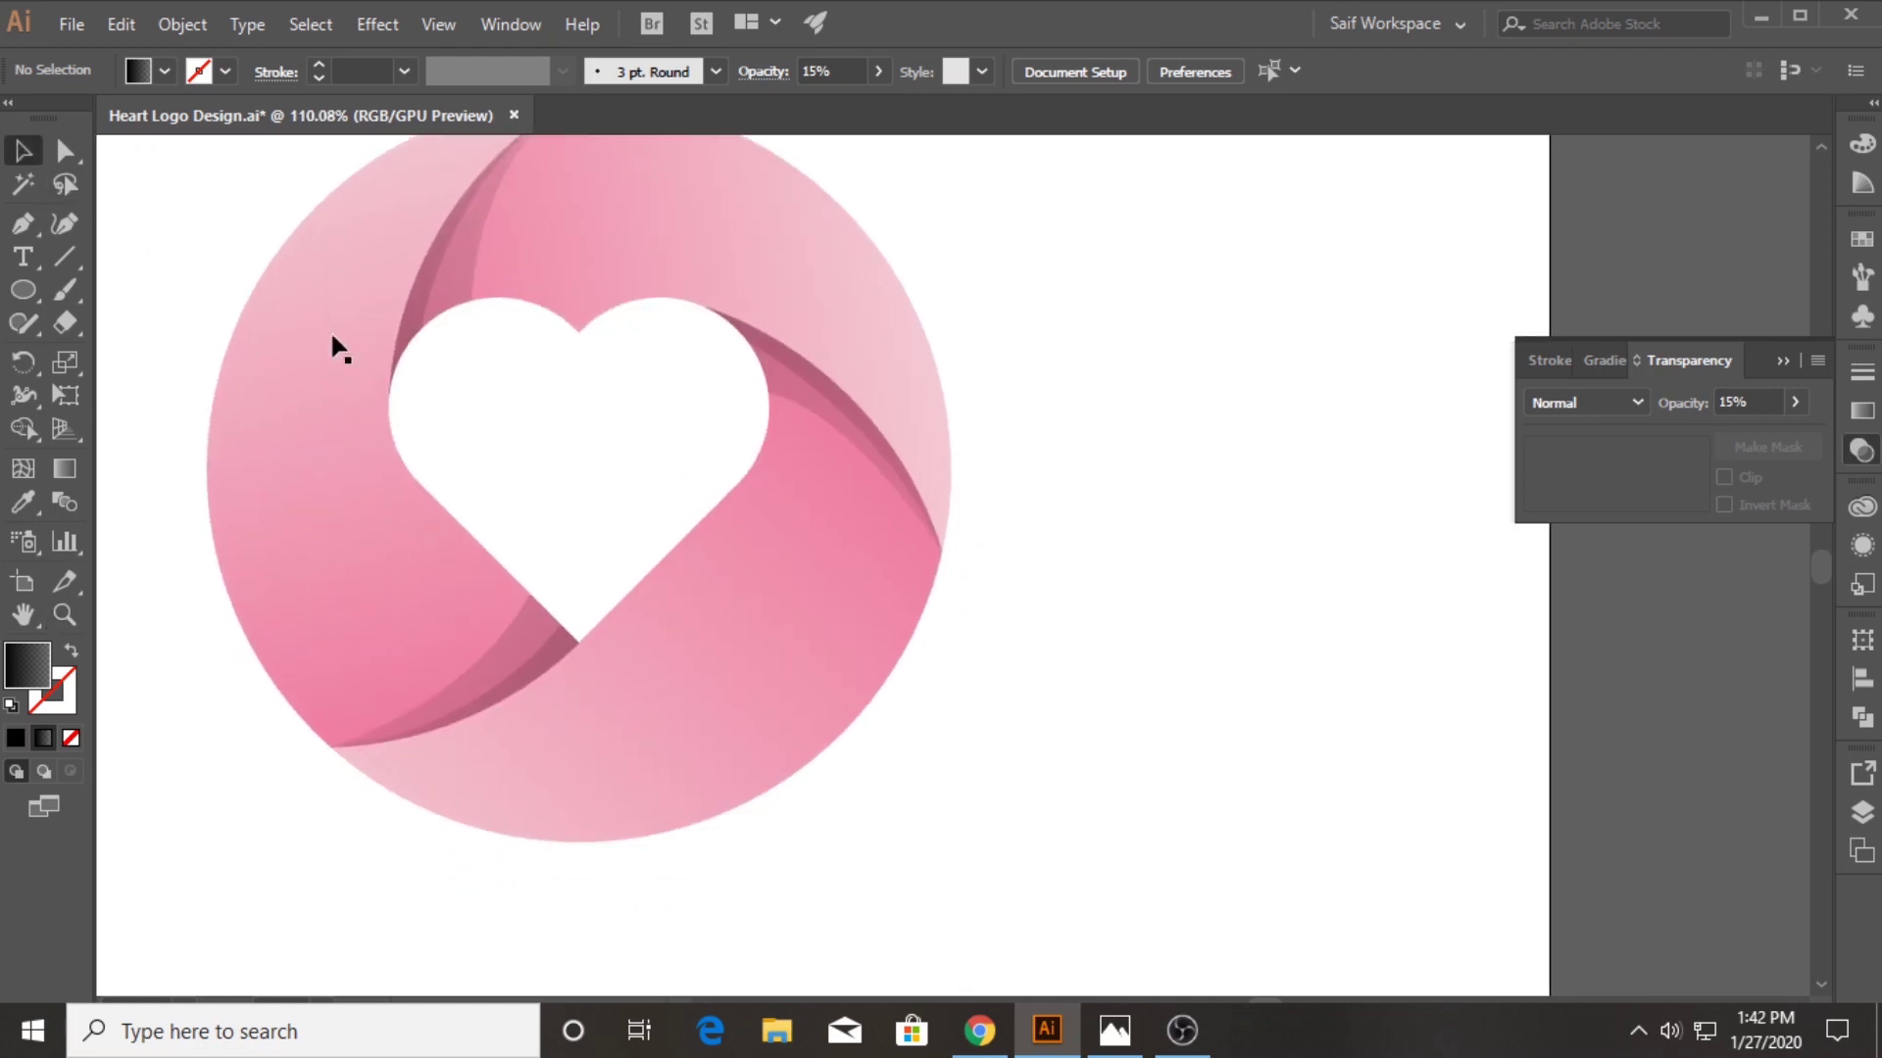
pyautogui.scroll(2, 663, 549)
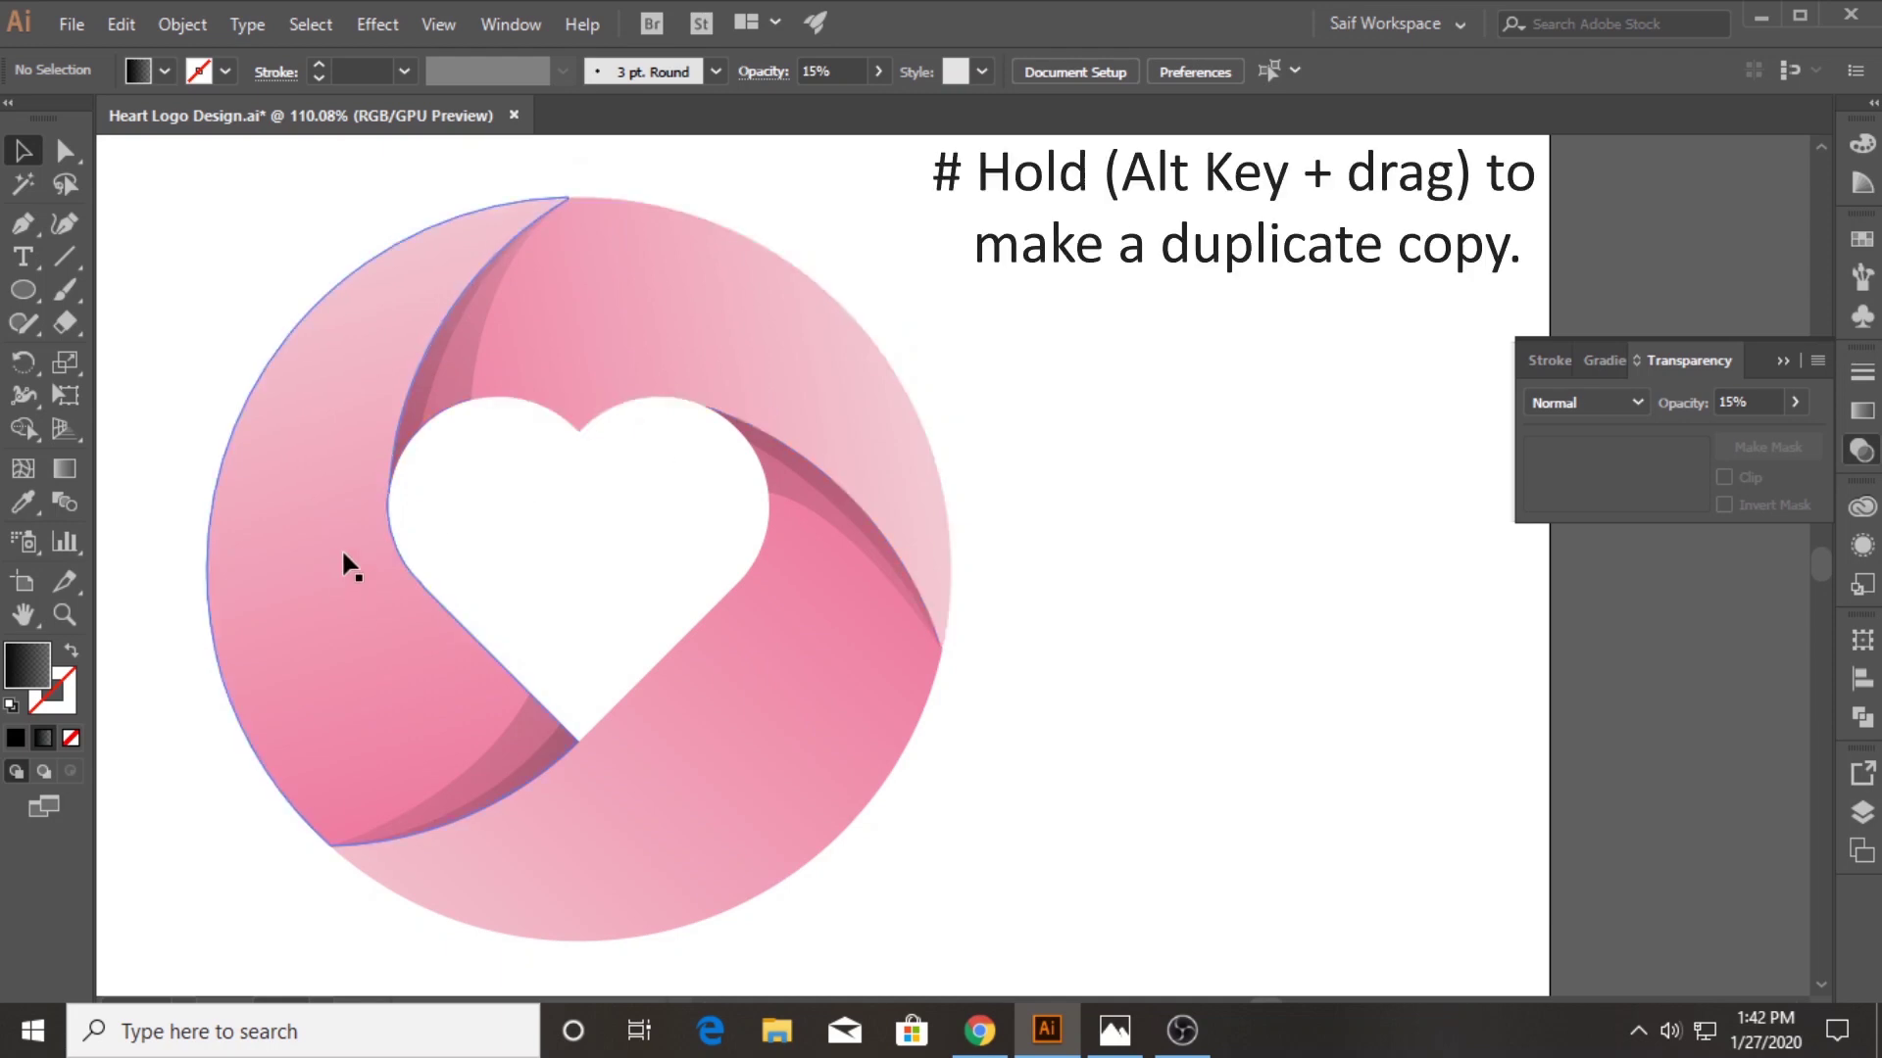
pyautogui.moveTo(340, 561)
pyautogui.mouseDown()
pyautogui.moveTo(218, 576)
pyautogui.moveTo(263, 617)
pyautogui.mouseUp()
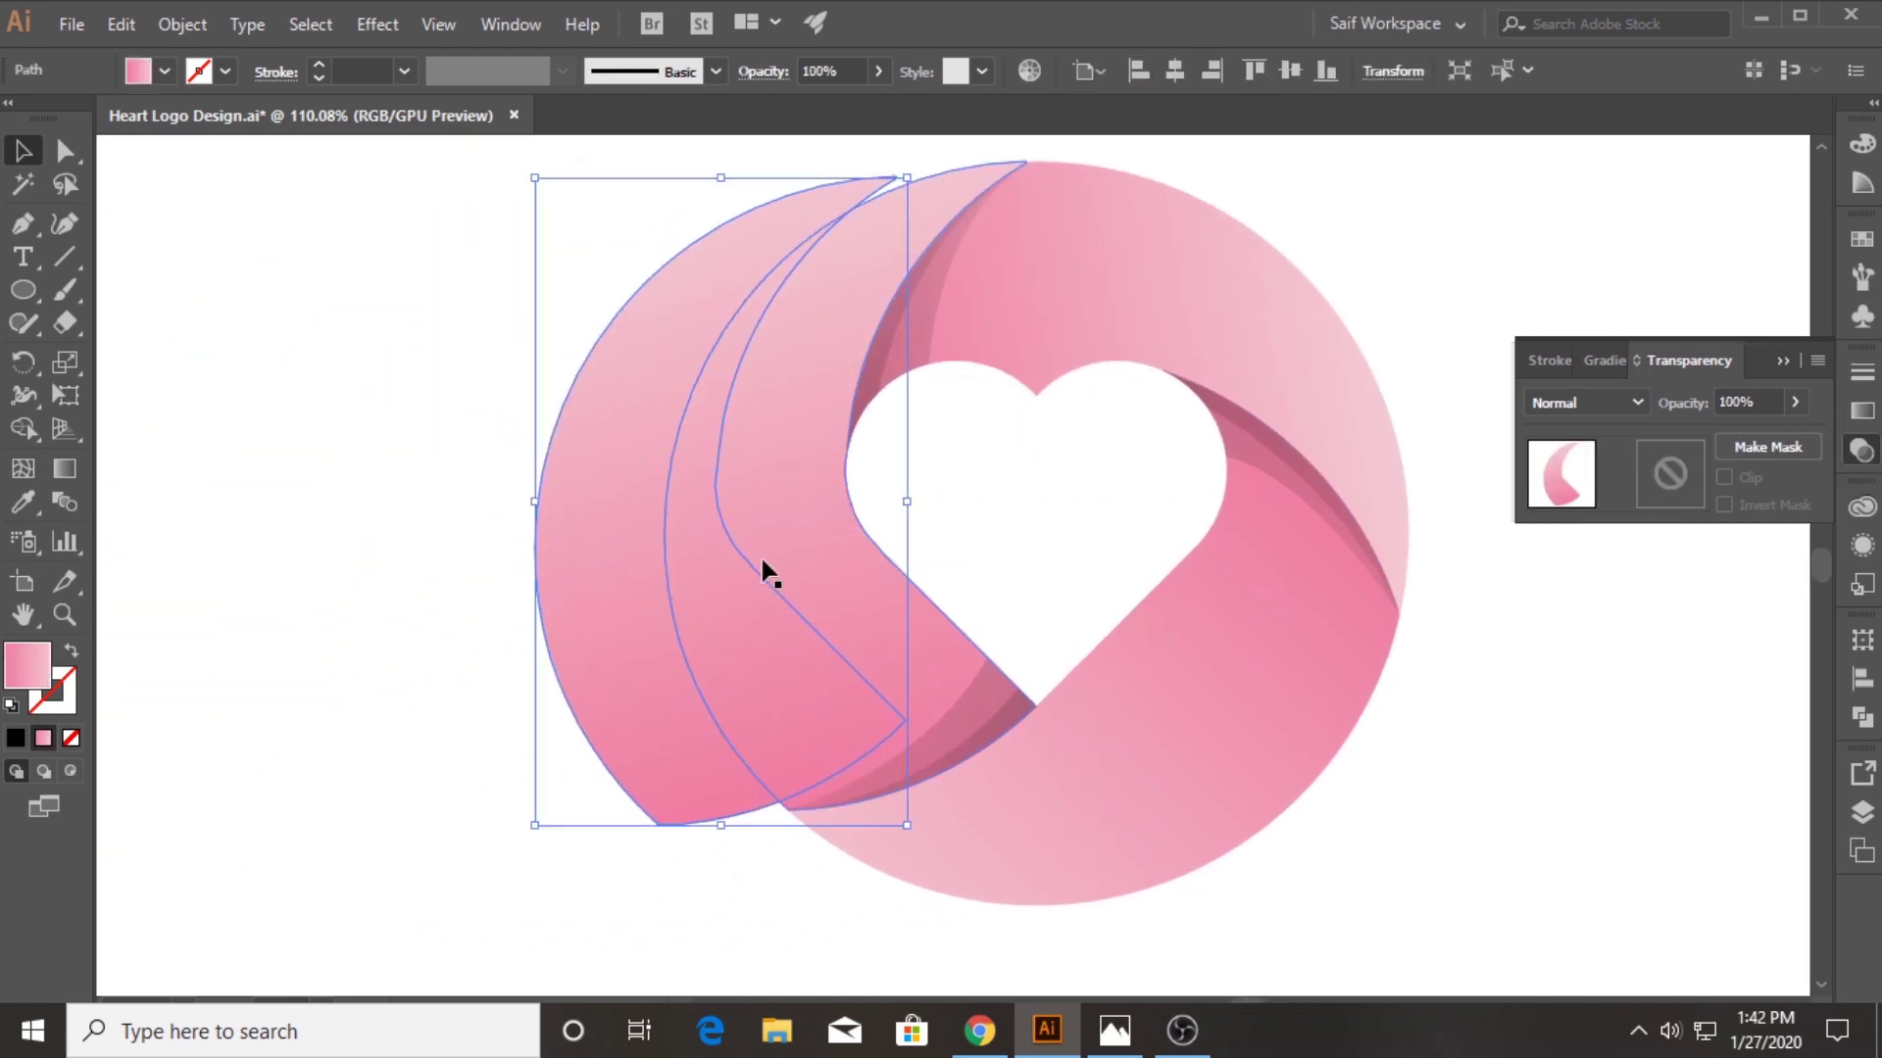
pyautogui.moveTo(621, 558); pyautogui.dragTo(351, 566)
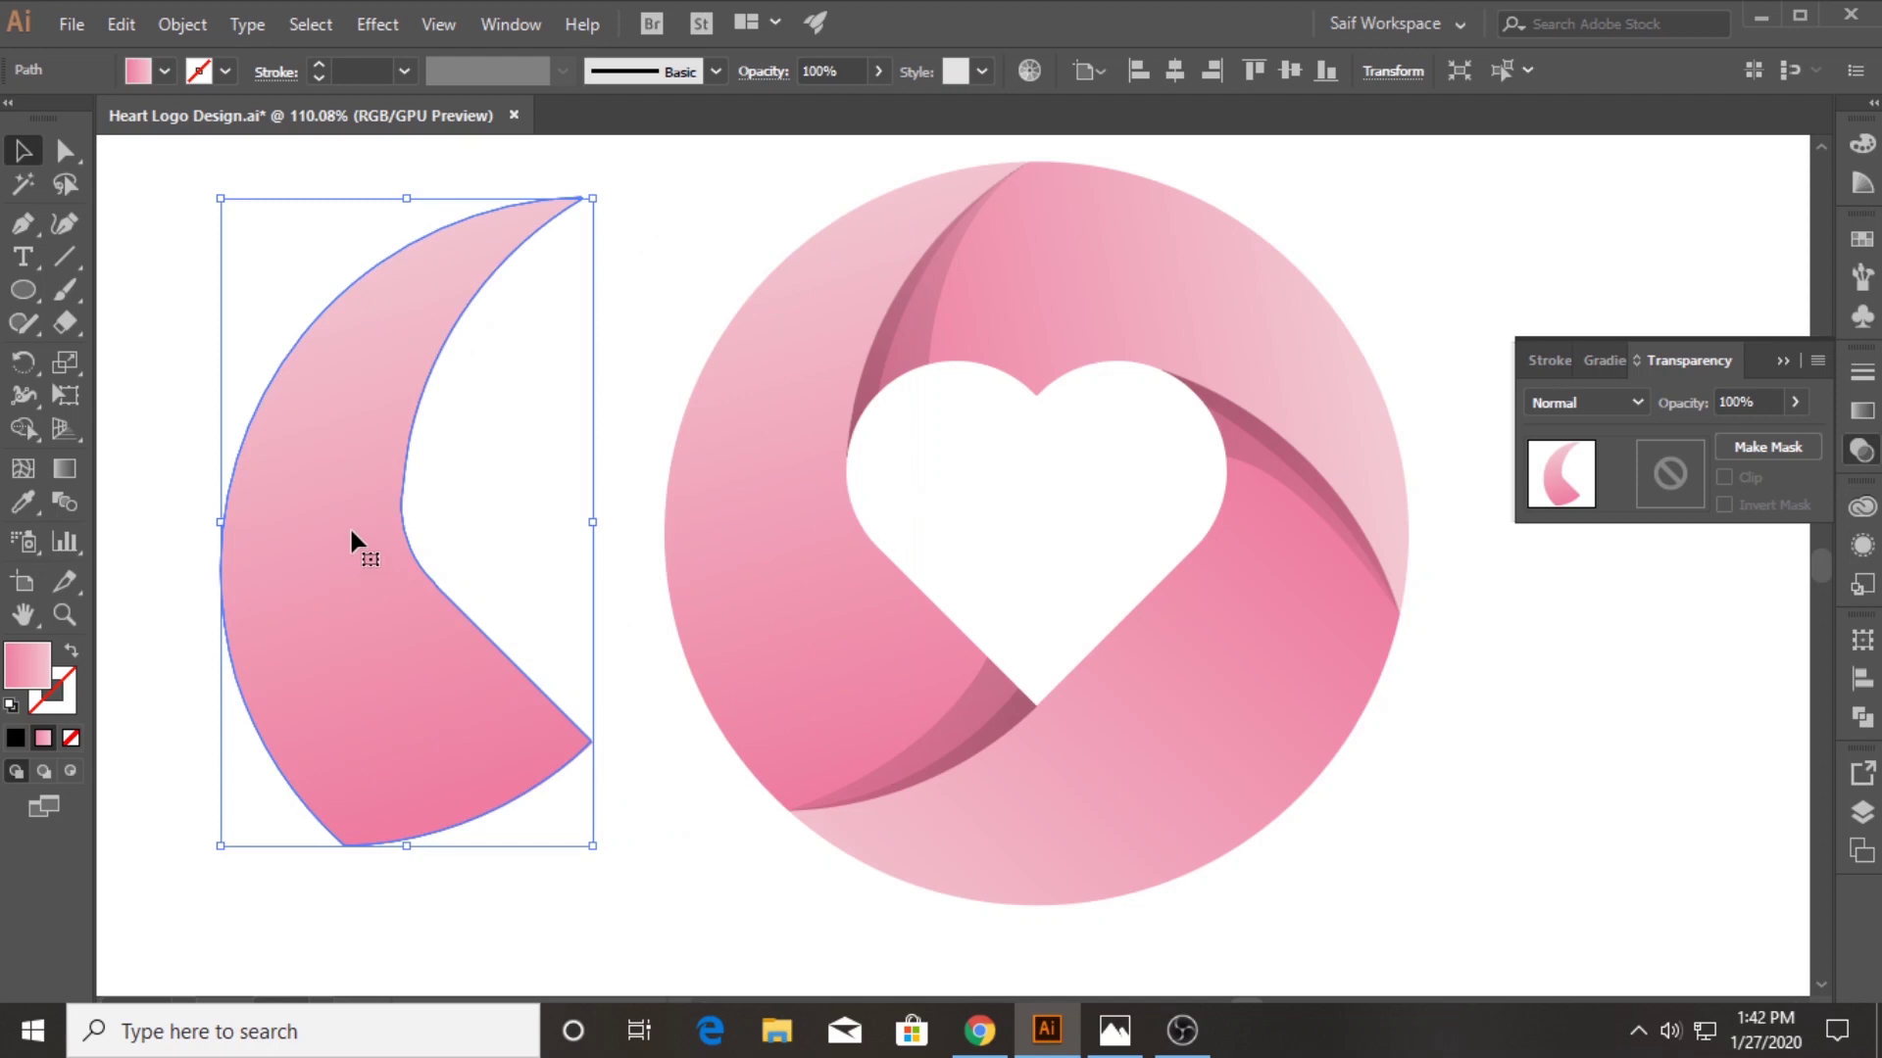
# Make a second slightly offset crescent copy, rotate it slightly clockwise and nudge it right
pyautogui.moveTo(353, 514); pyautogui.dragTo(338, 505)
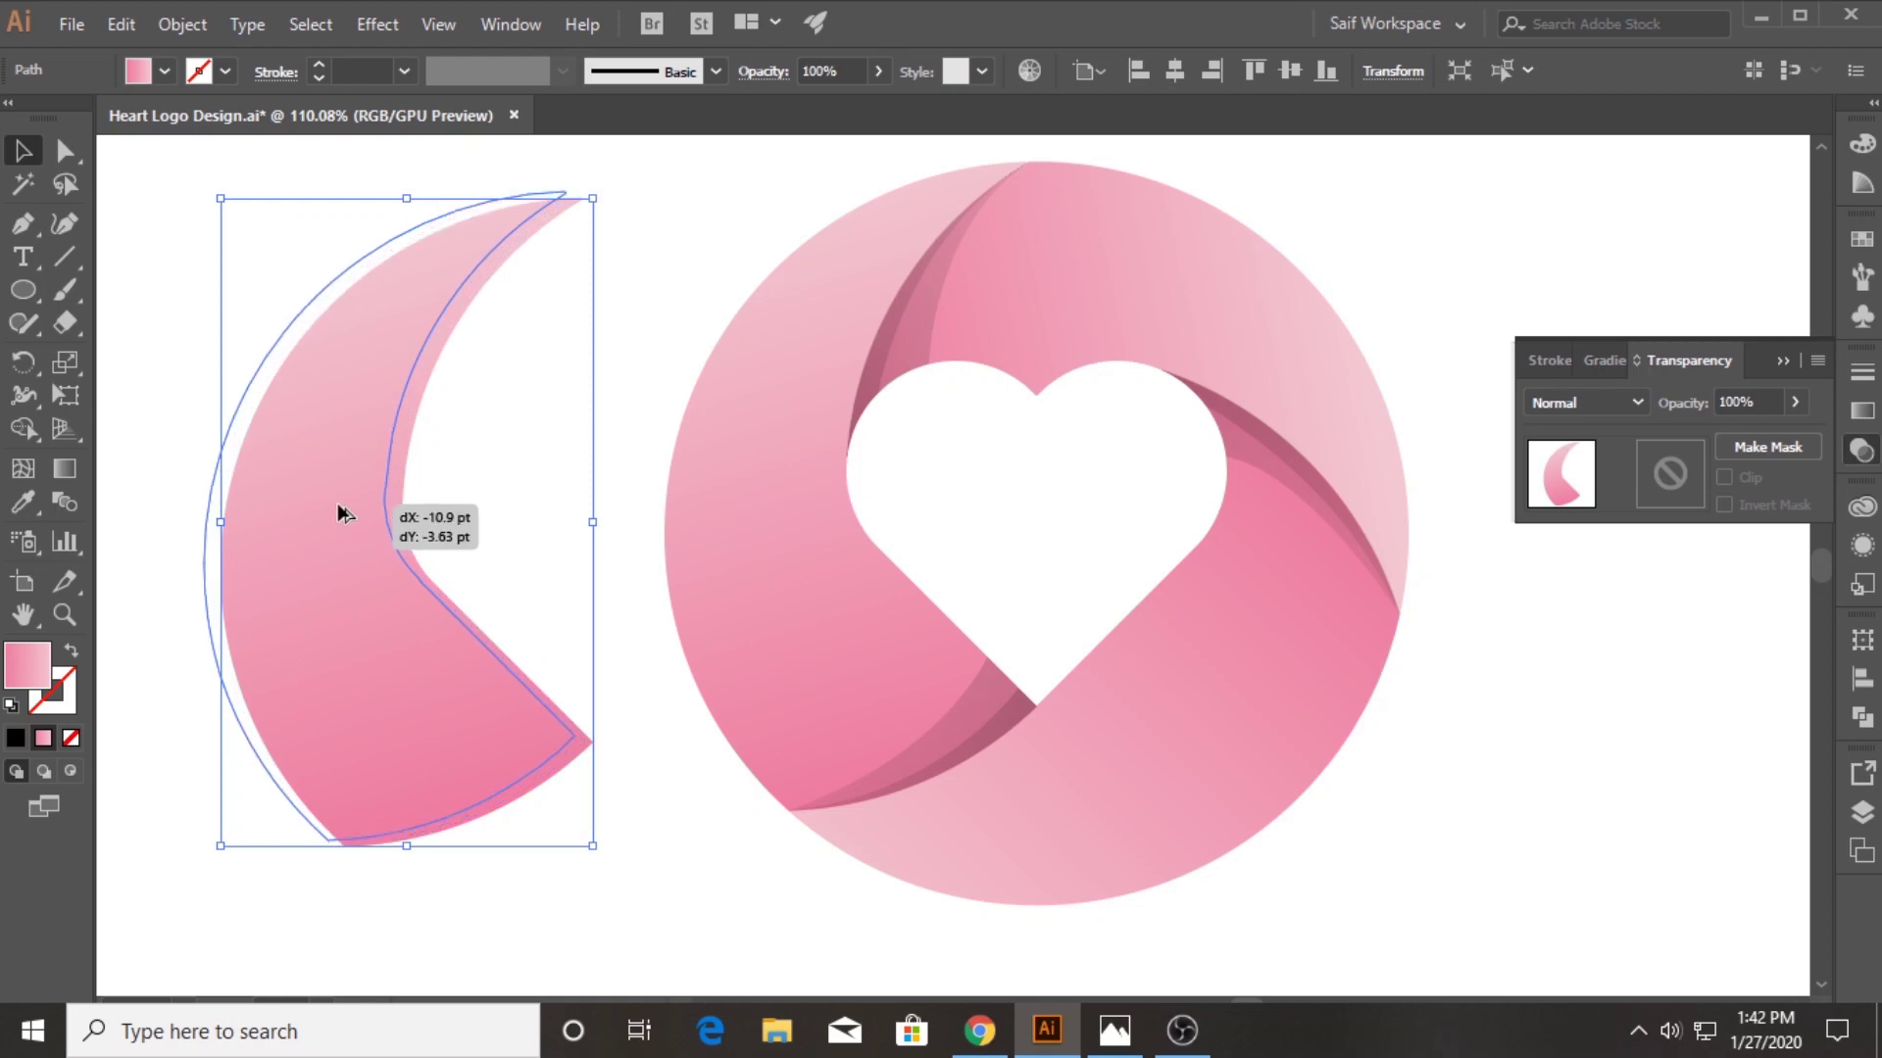
pyautogui.moveTo(337, 502); pyautogui.dragTo(333, 500)
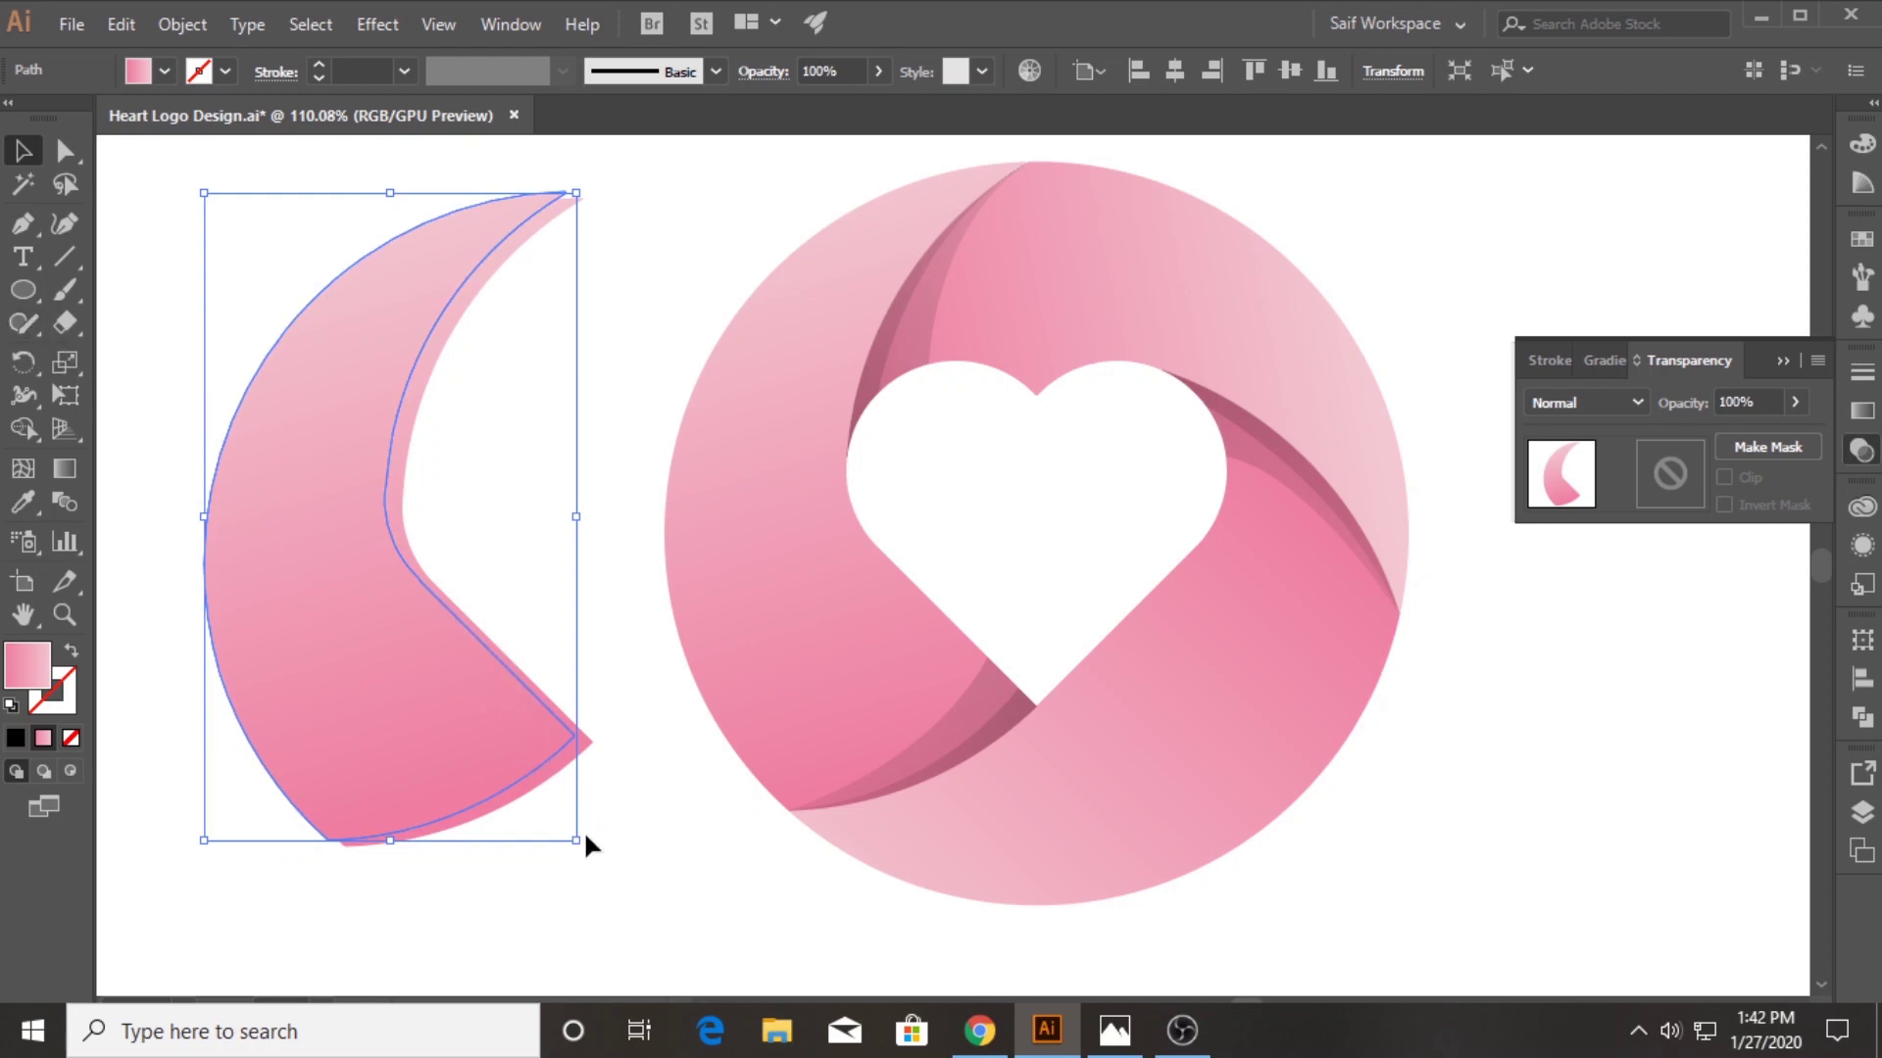
pyautogui.moveTo(581, 853); pyautogui.dragTo(595, 857)
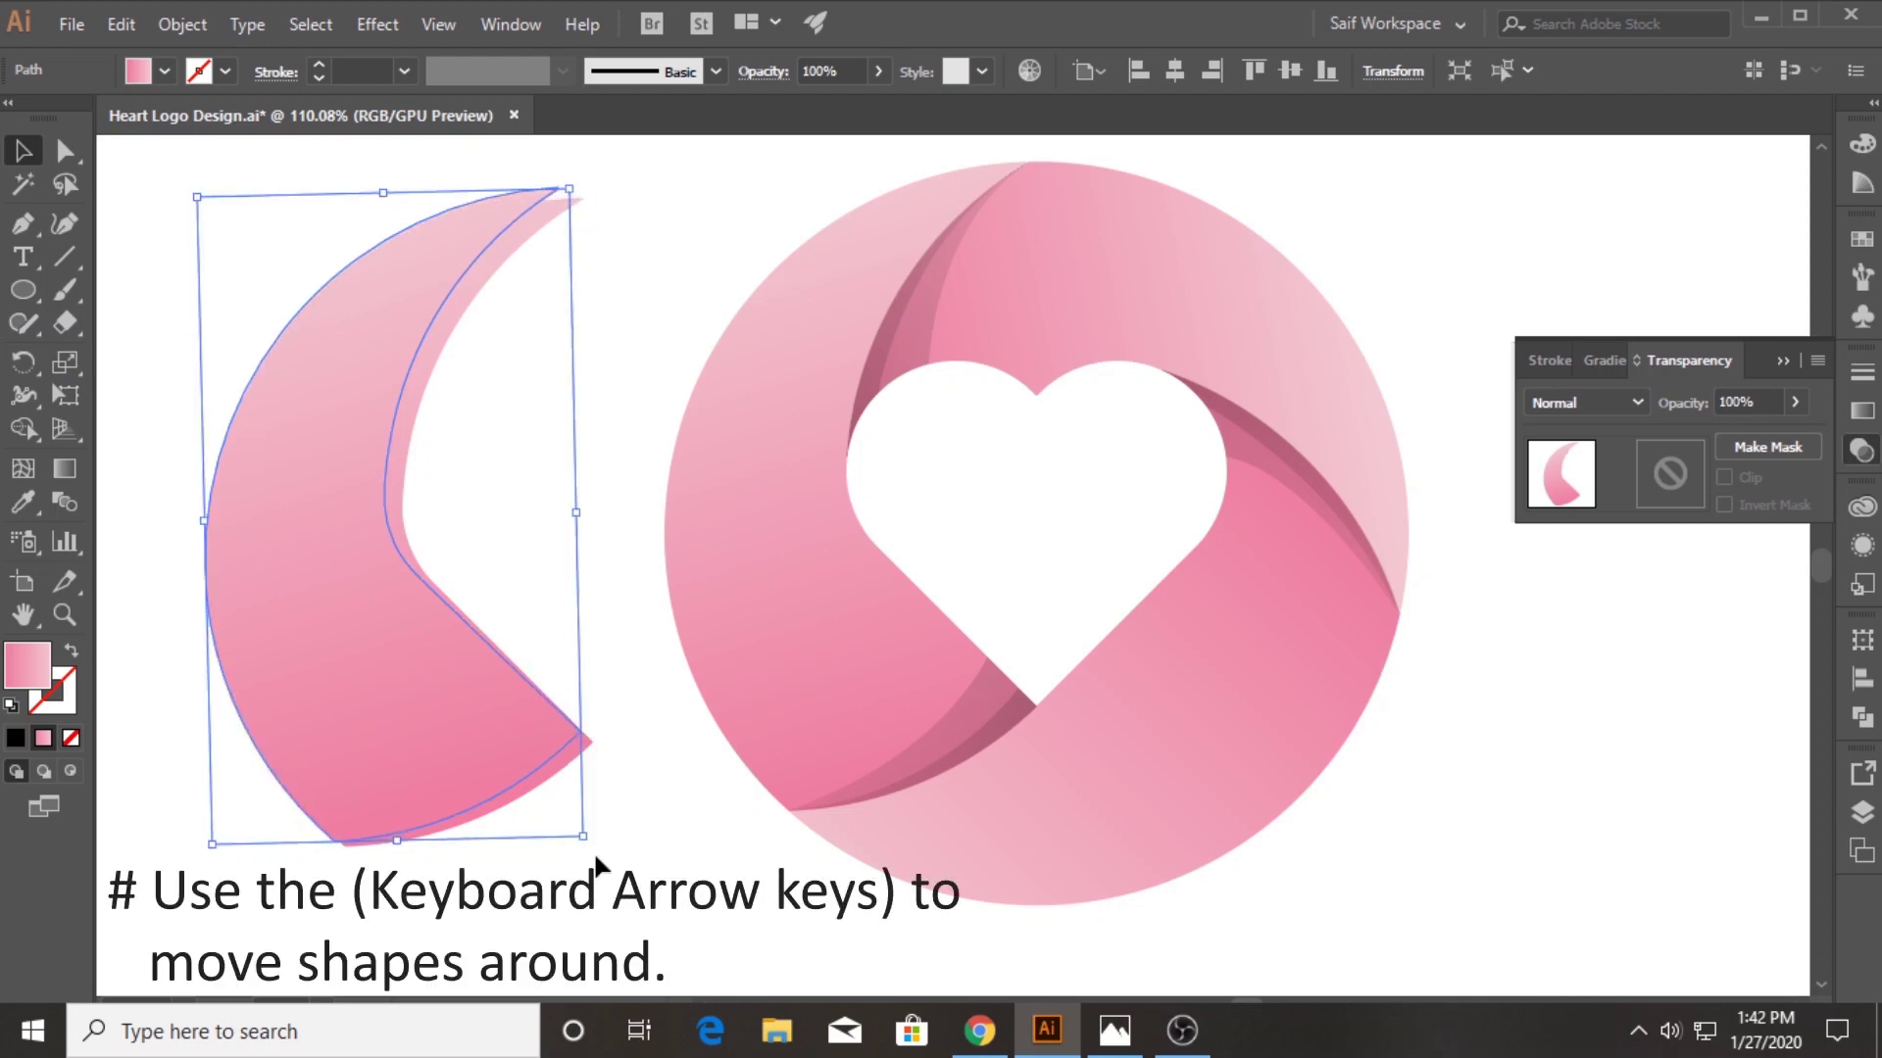
pyautogui.press('Right')
pyautogui.press('Right')
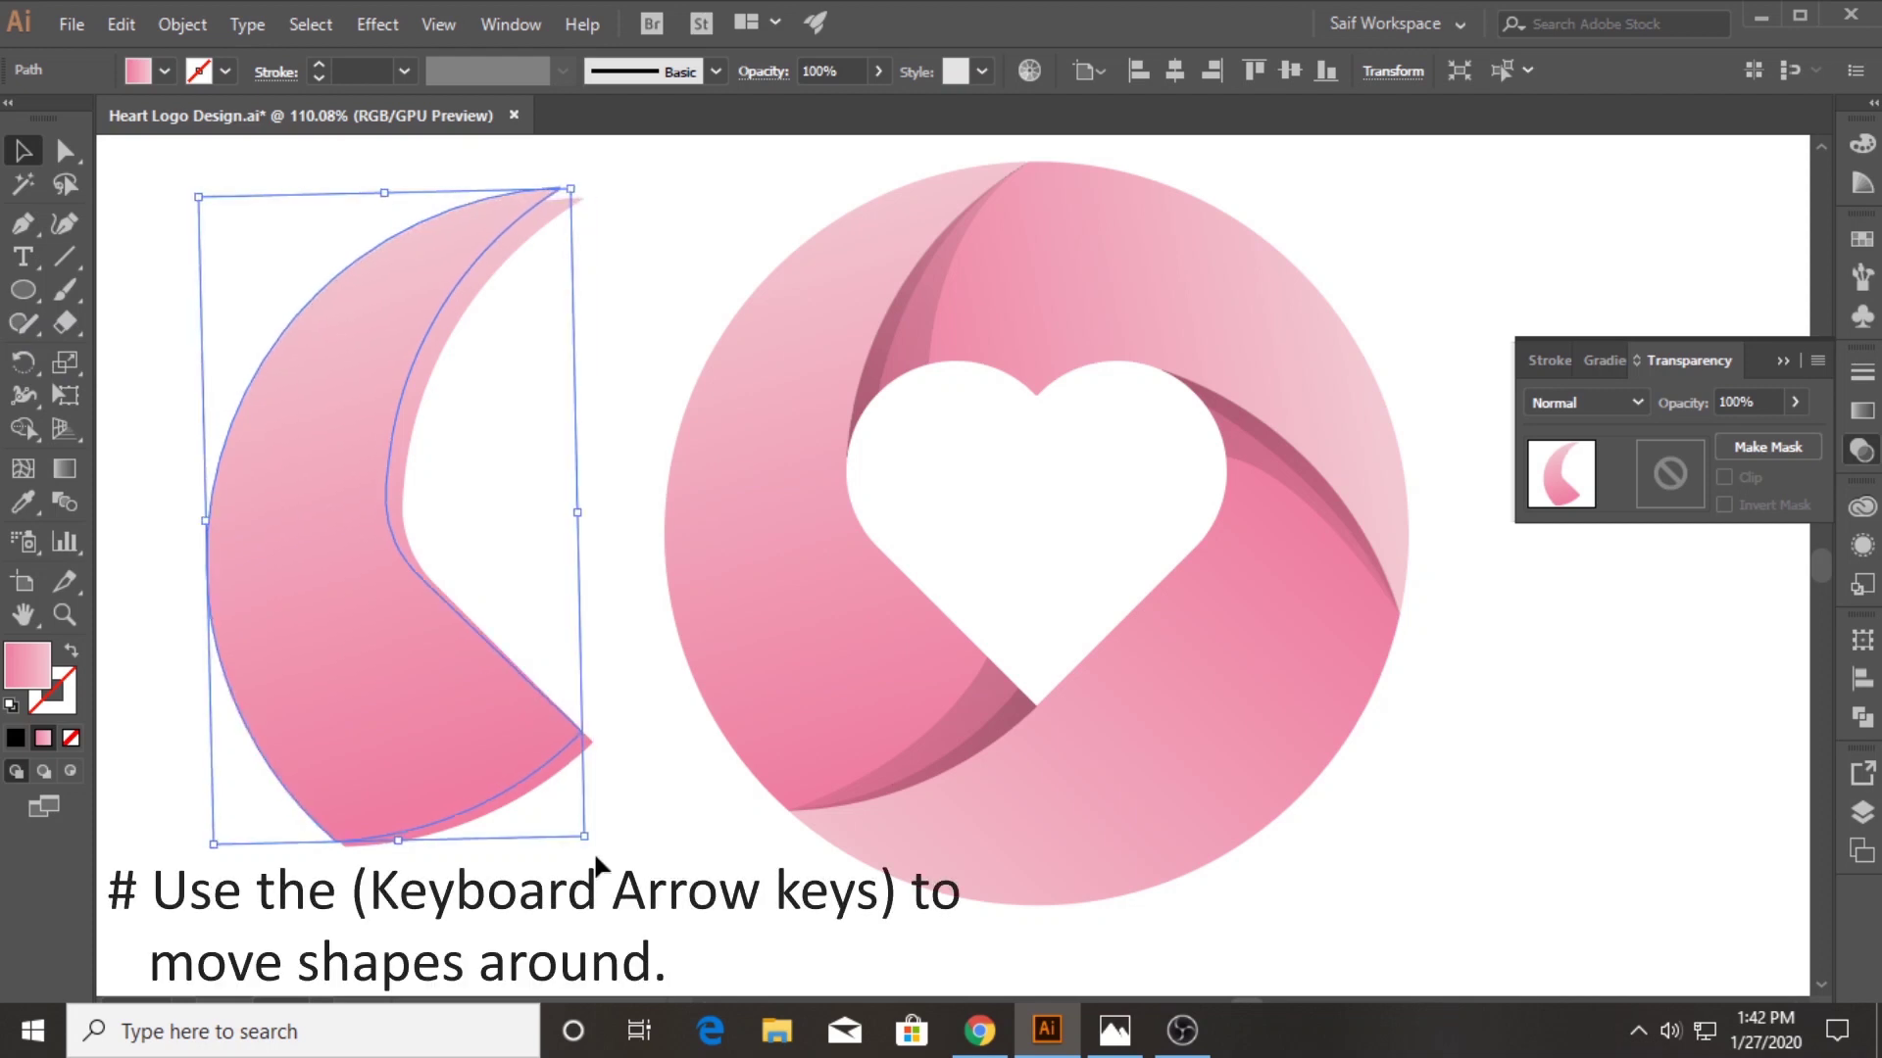
pyautogui.press('Right')
pyautogui.press('Right')
pyautogui.press('Right')
pyautogui.press('Right')
pyautogui.press('Right')
pyautogui.press('Right')
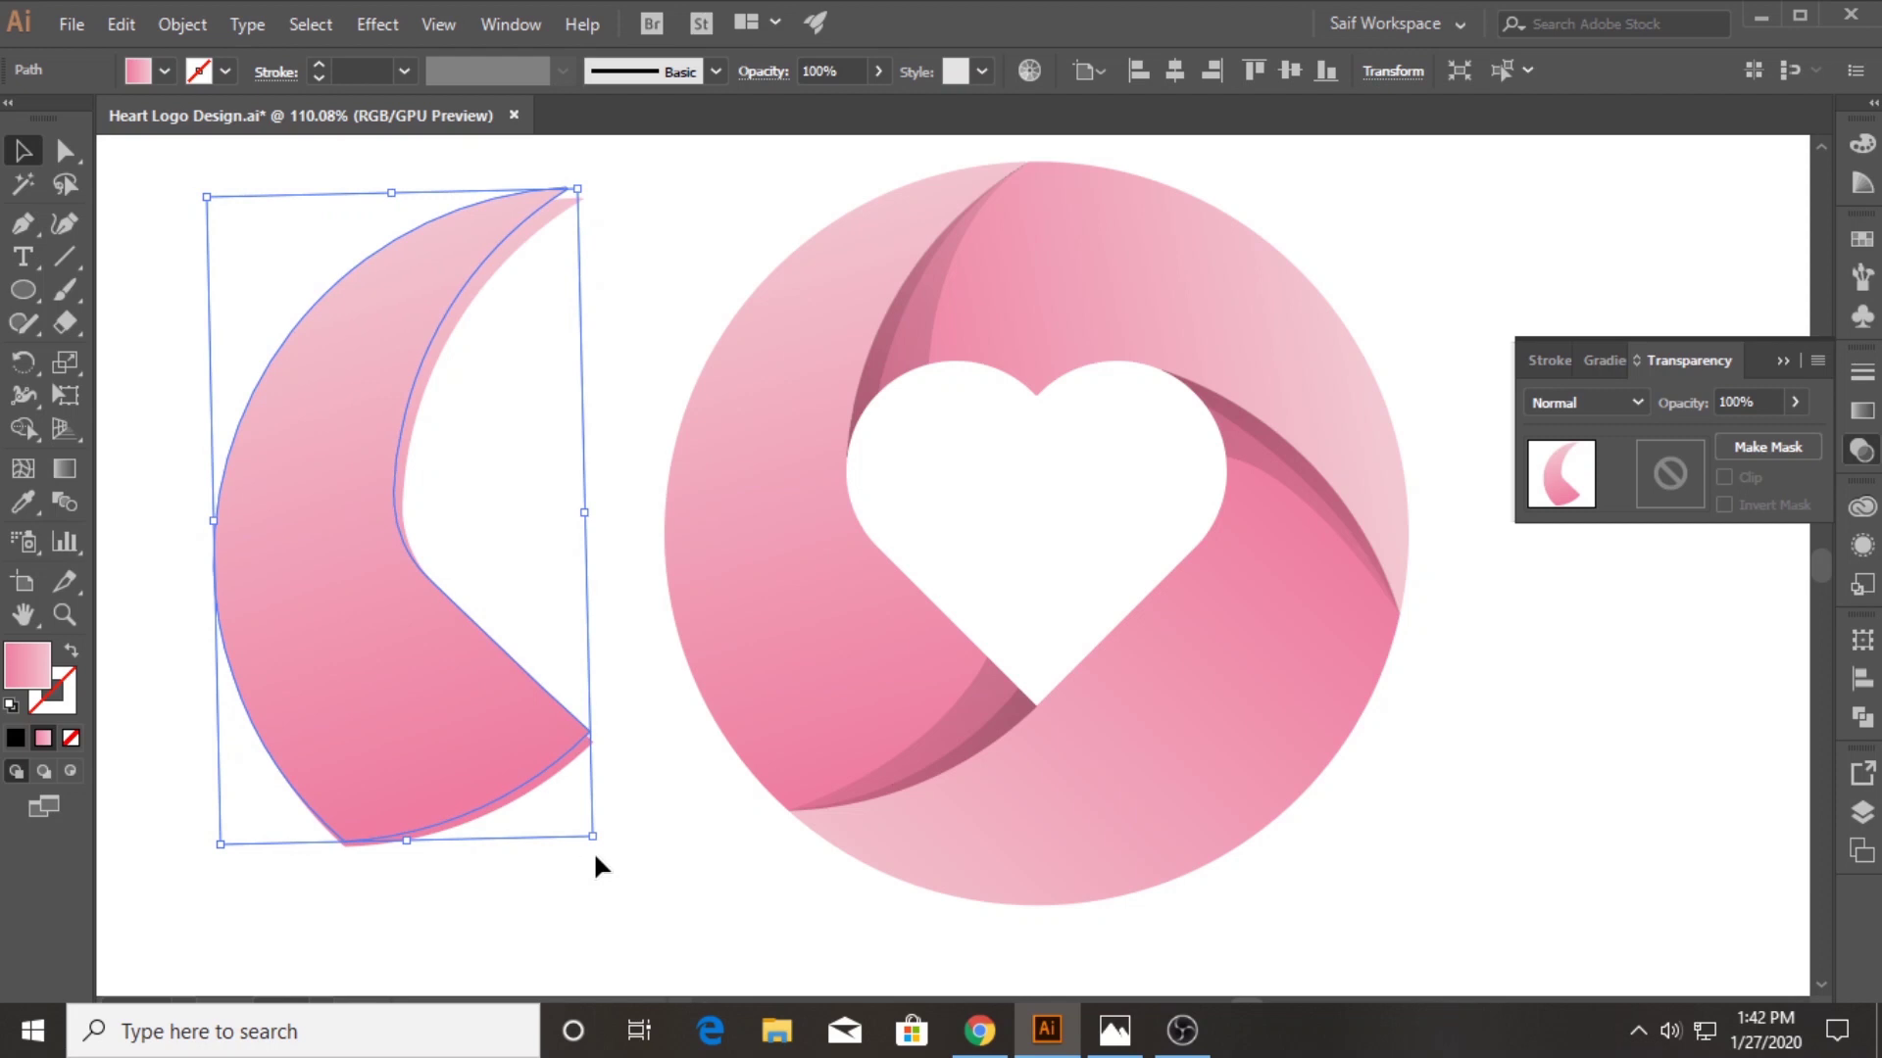
pyautogui.click(237, 281)
# Shape-build away the crescents' fill and lower regions, keeping only the thin upper arc
pyautogui.moveTo(243, 259); pyautogui.dragTo(445, 429)
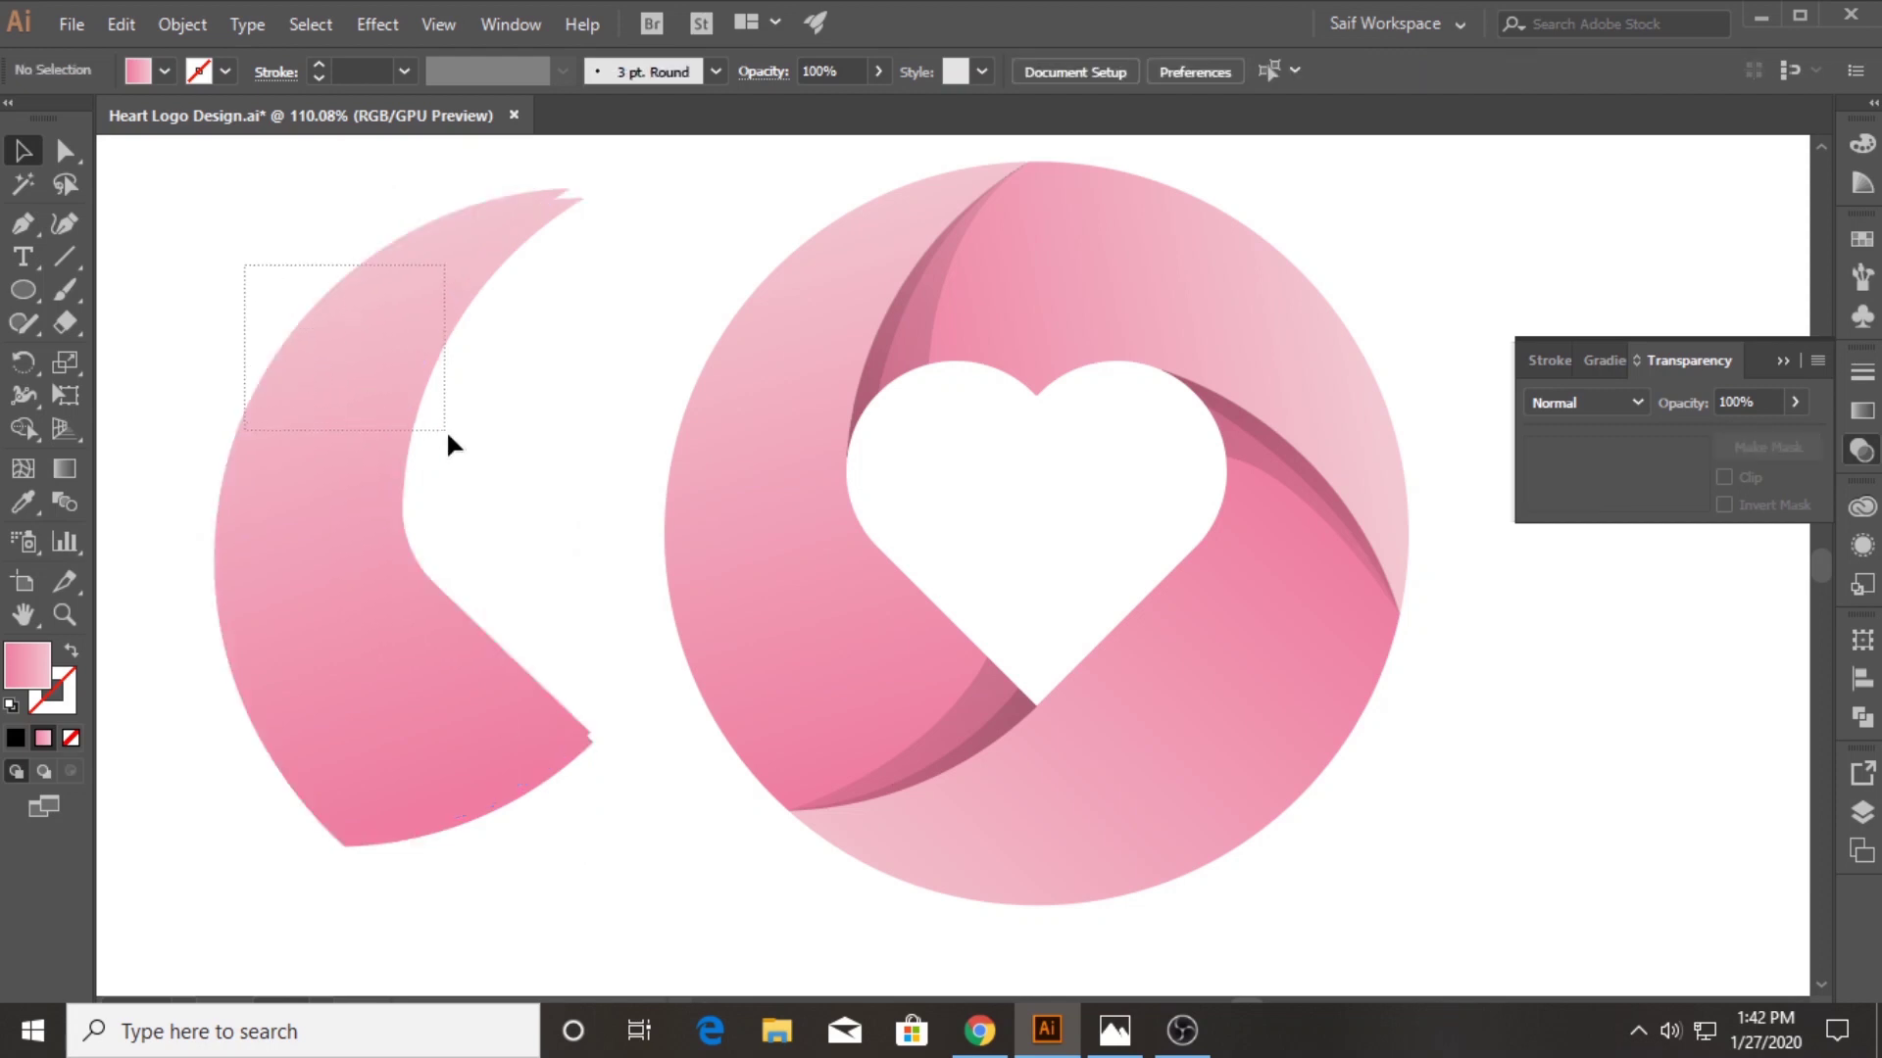
pyautogui.click(23, 427)
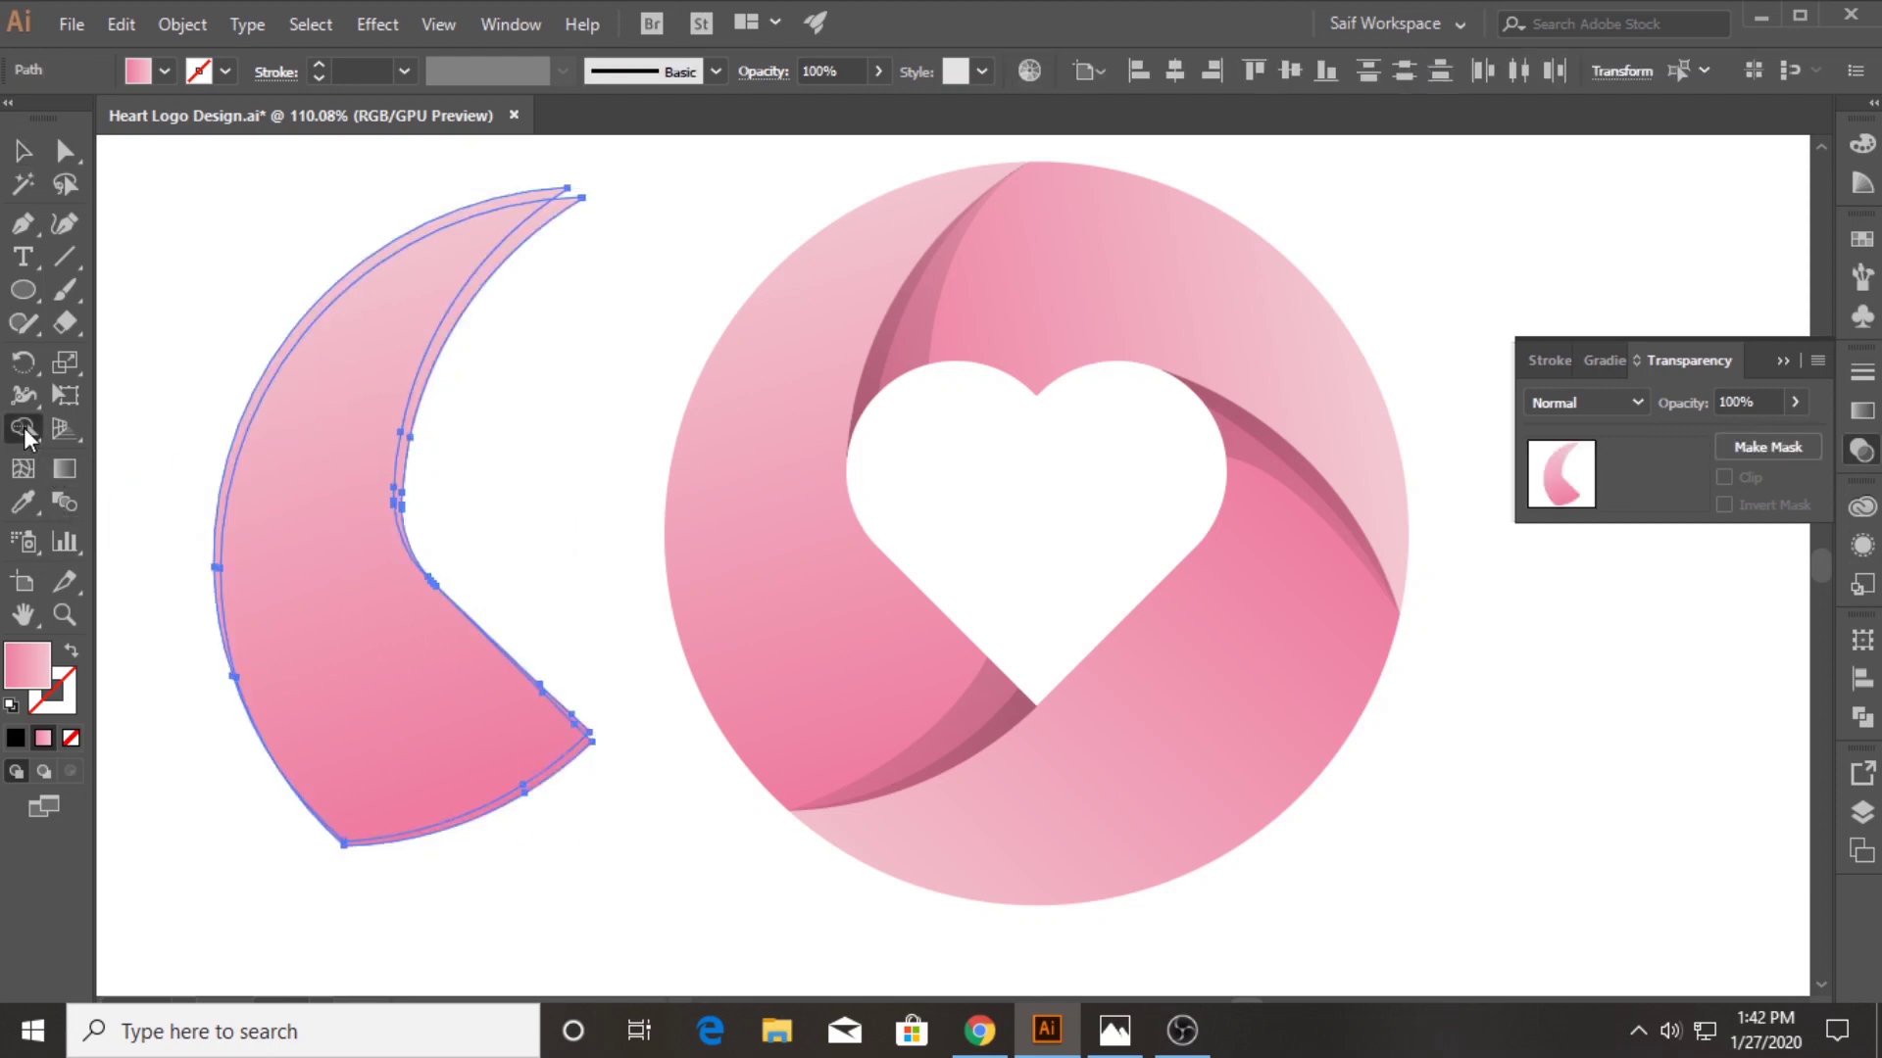
pyautogui.keyDown('alt'); pyautogui.click(326, 326); pyautogui.keyUp('alt')
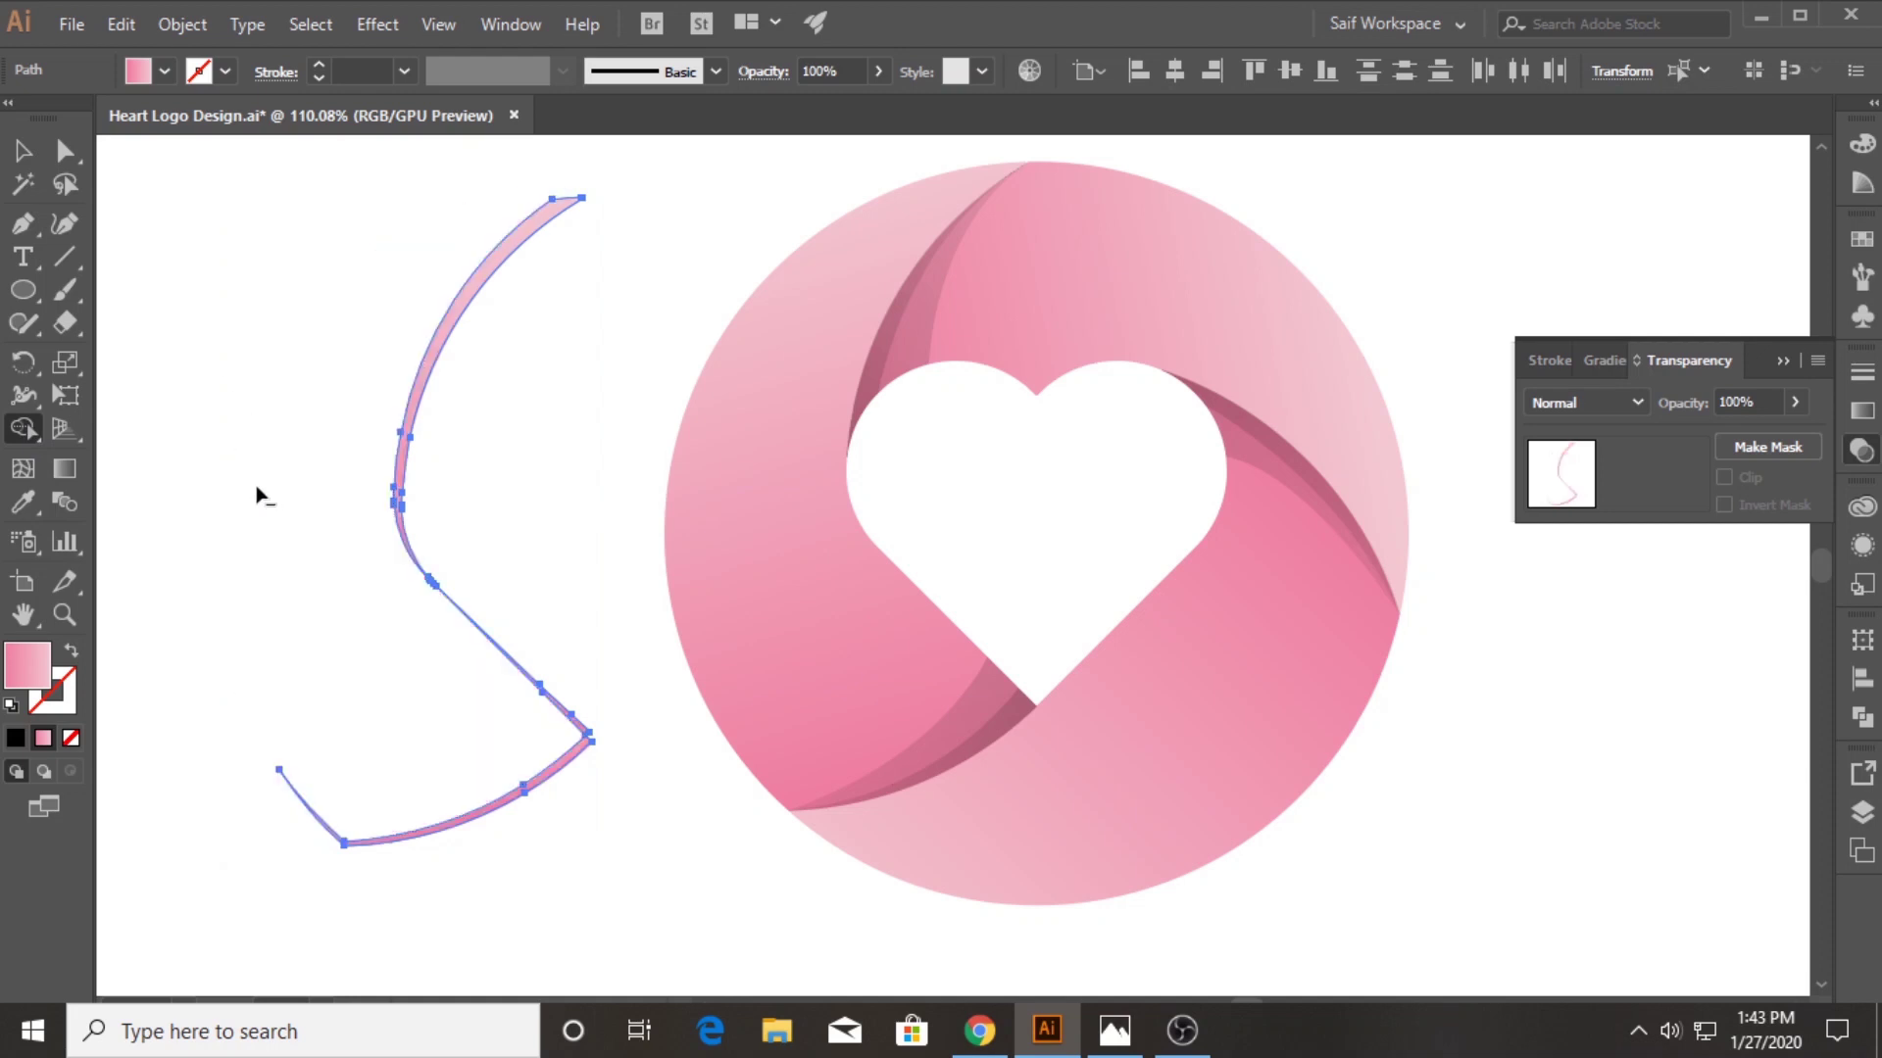
pyautogui.moveTo(407, 697); pyautogui.dragTo(591, 865)
pyautogui.moveTo(509, 769); pyautogui.dragTo(565, 648)
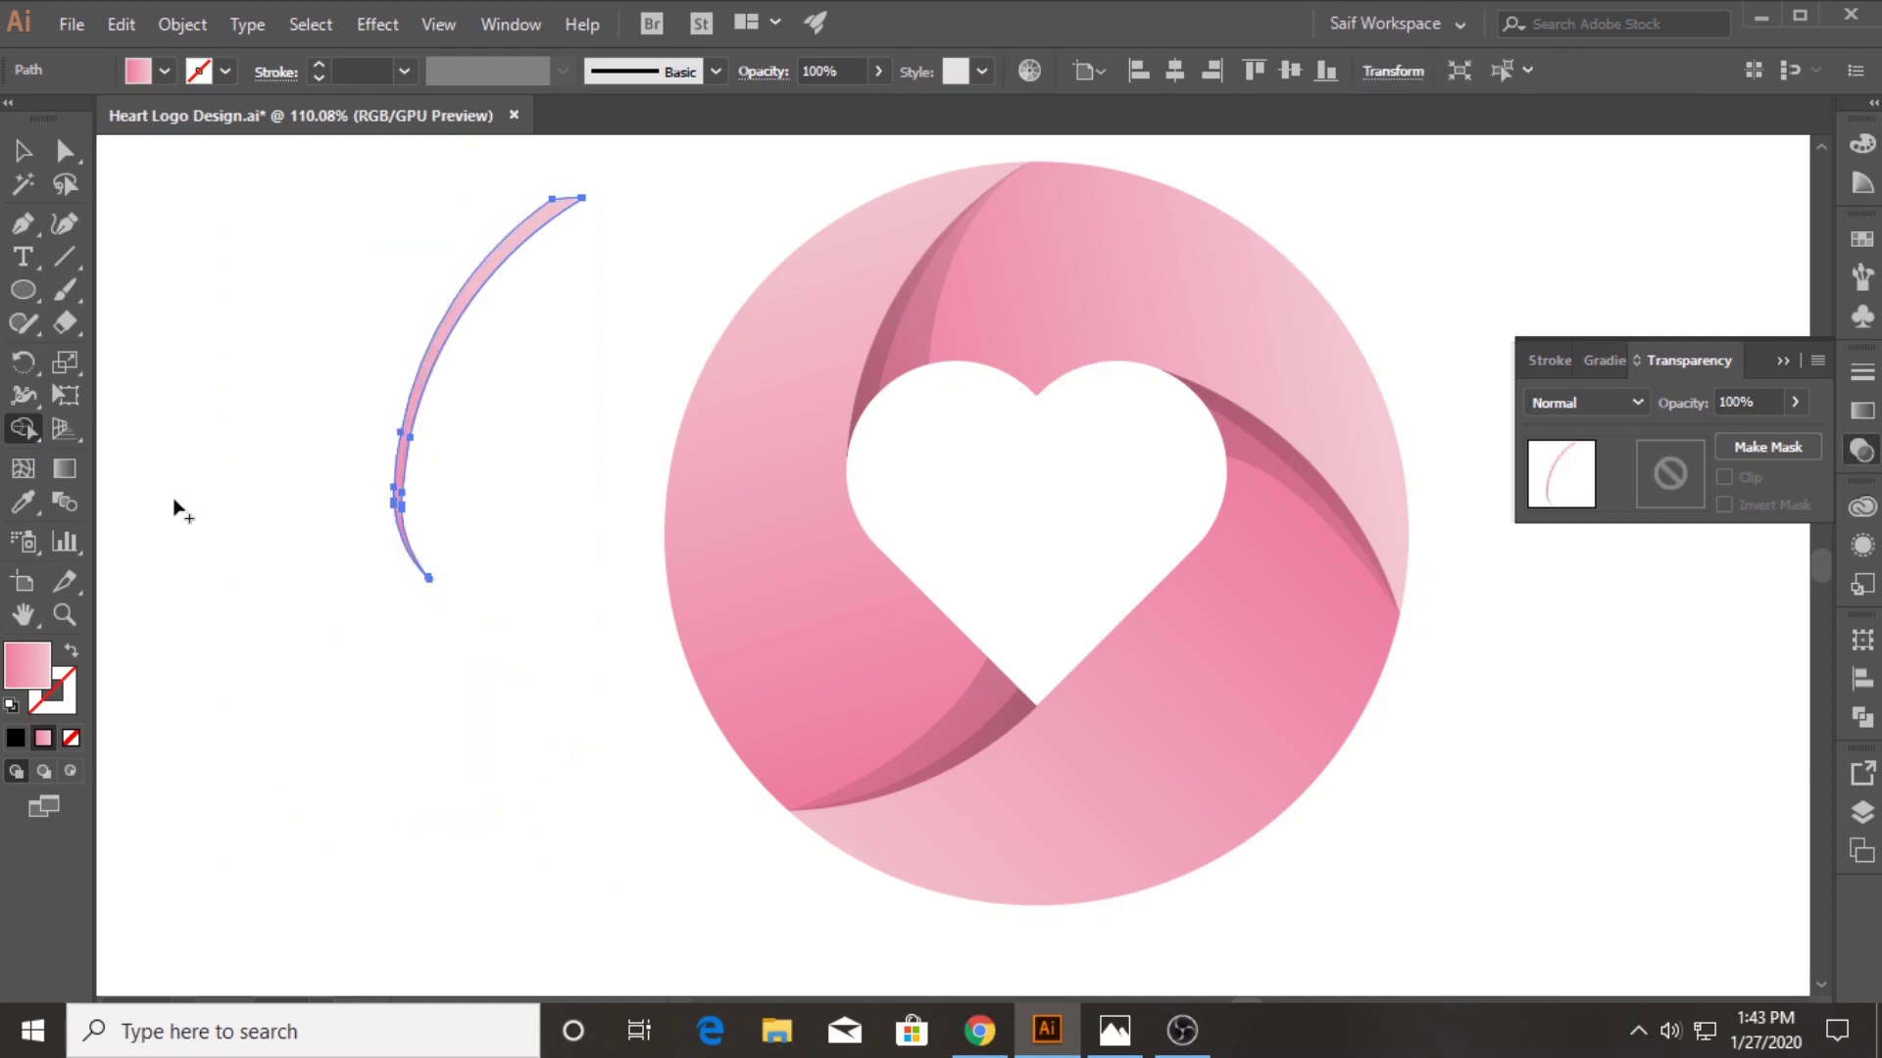
# Move the remaining thin arc left, away from the logo
pyautogui.click(23, 150)
pyautogui.click(255, 310)
pyautogui.moveTo(453, 283); pyautogui.dragTo(353, 290)
pyautogui.click(23, 502)
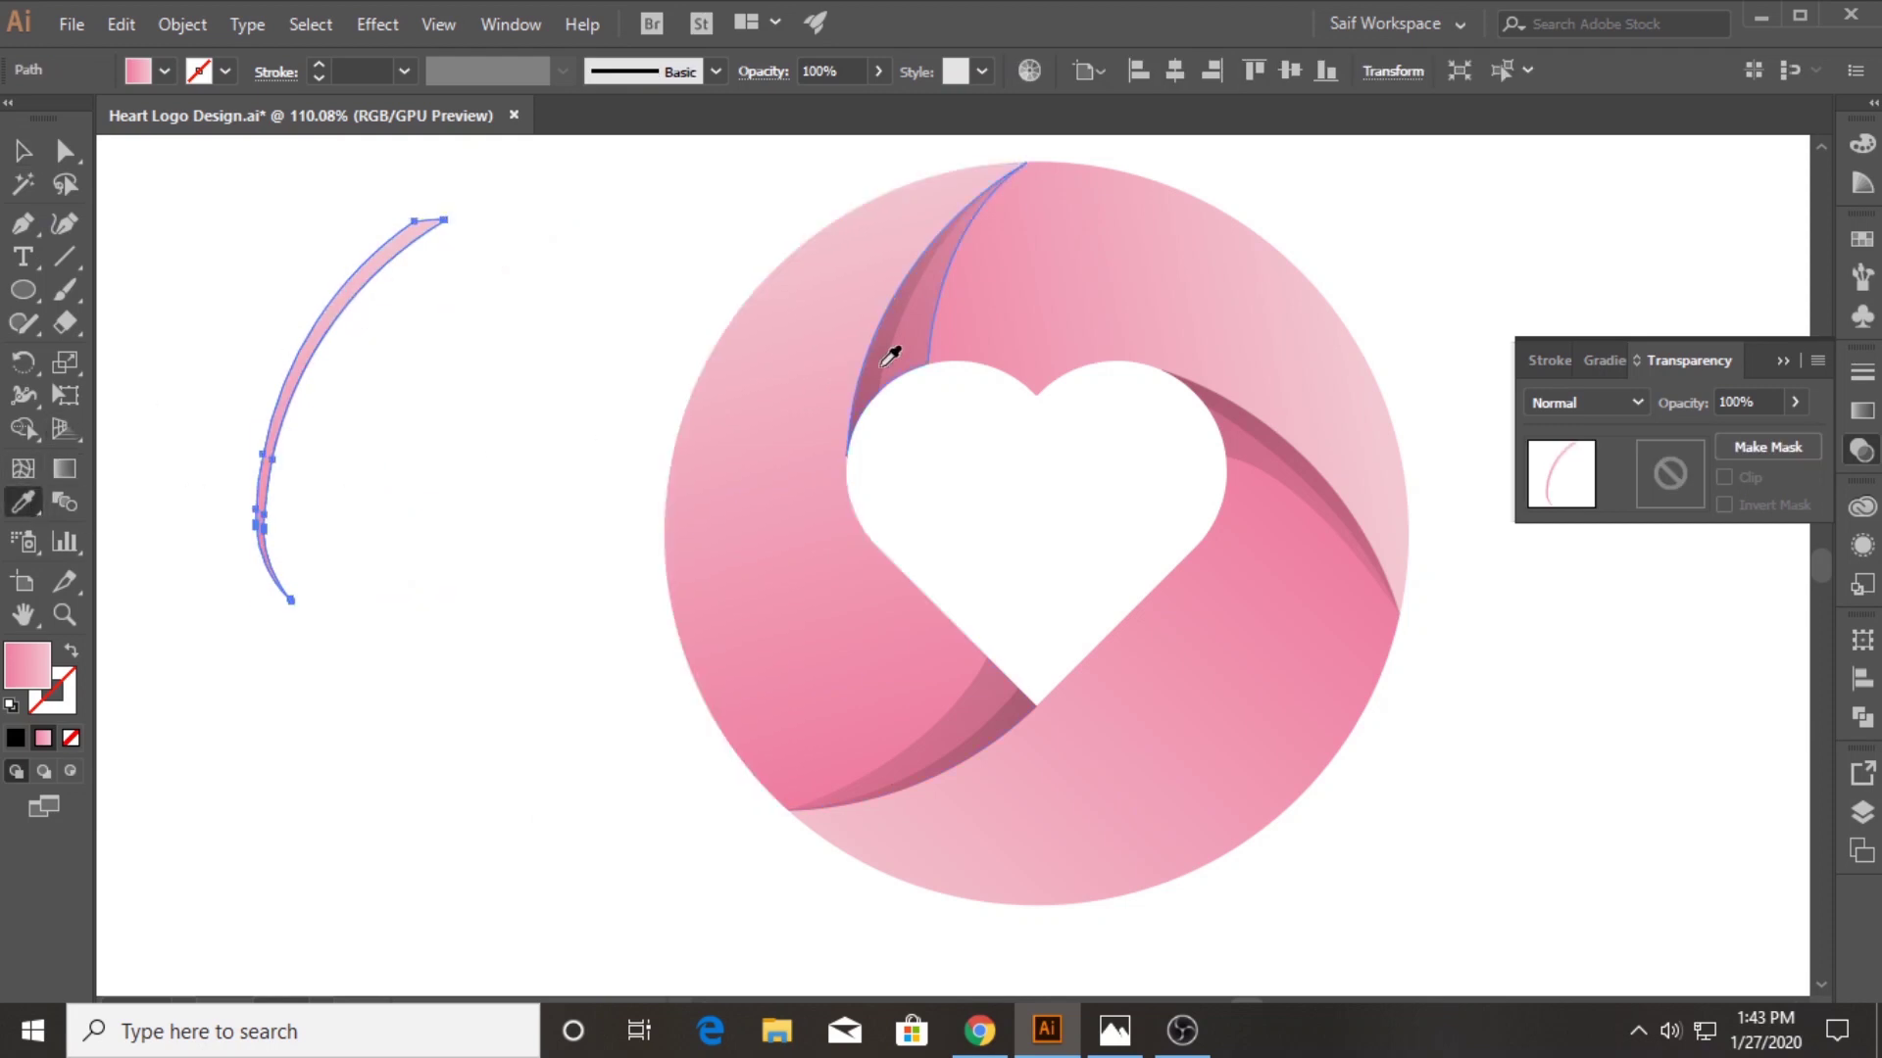
# Eyedropper the dark crescent's gradient appearance onto the thin arc
pyautogui.click(919, 343)
pyautogui.click(163, 73)
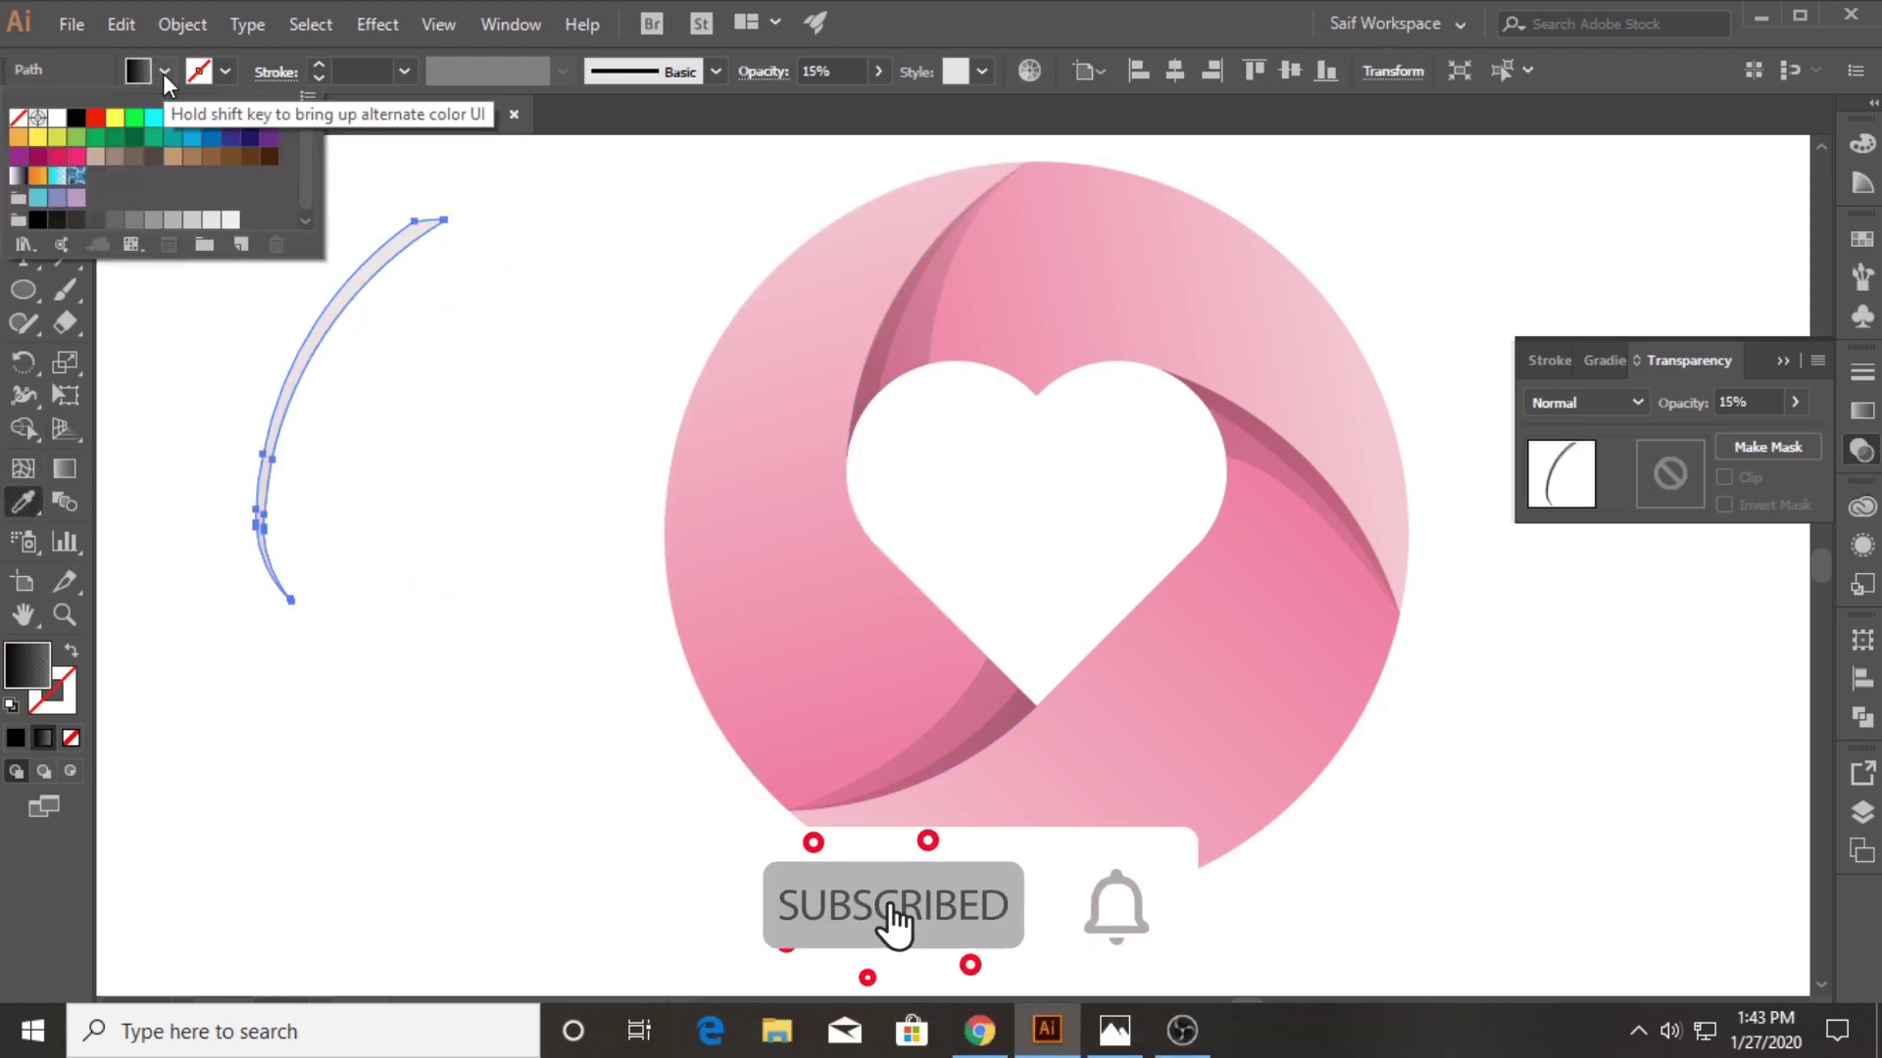
pyautogui.click(229, 73)
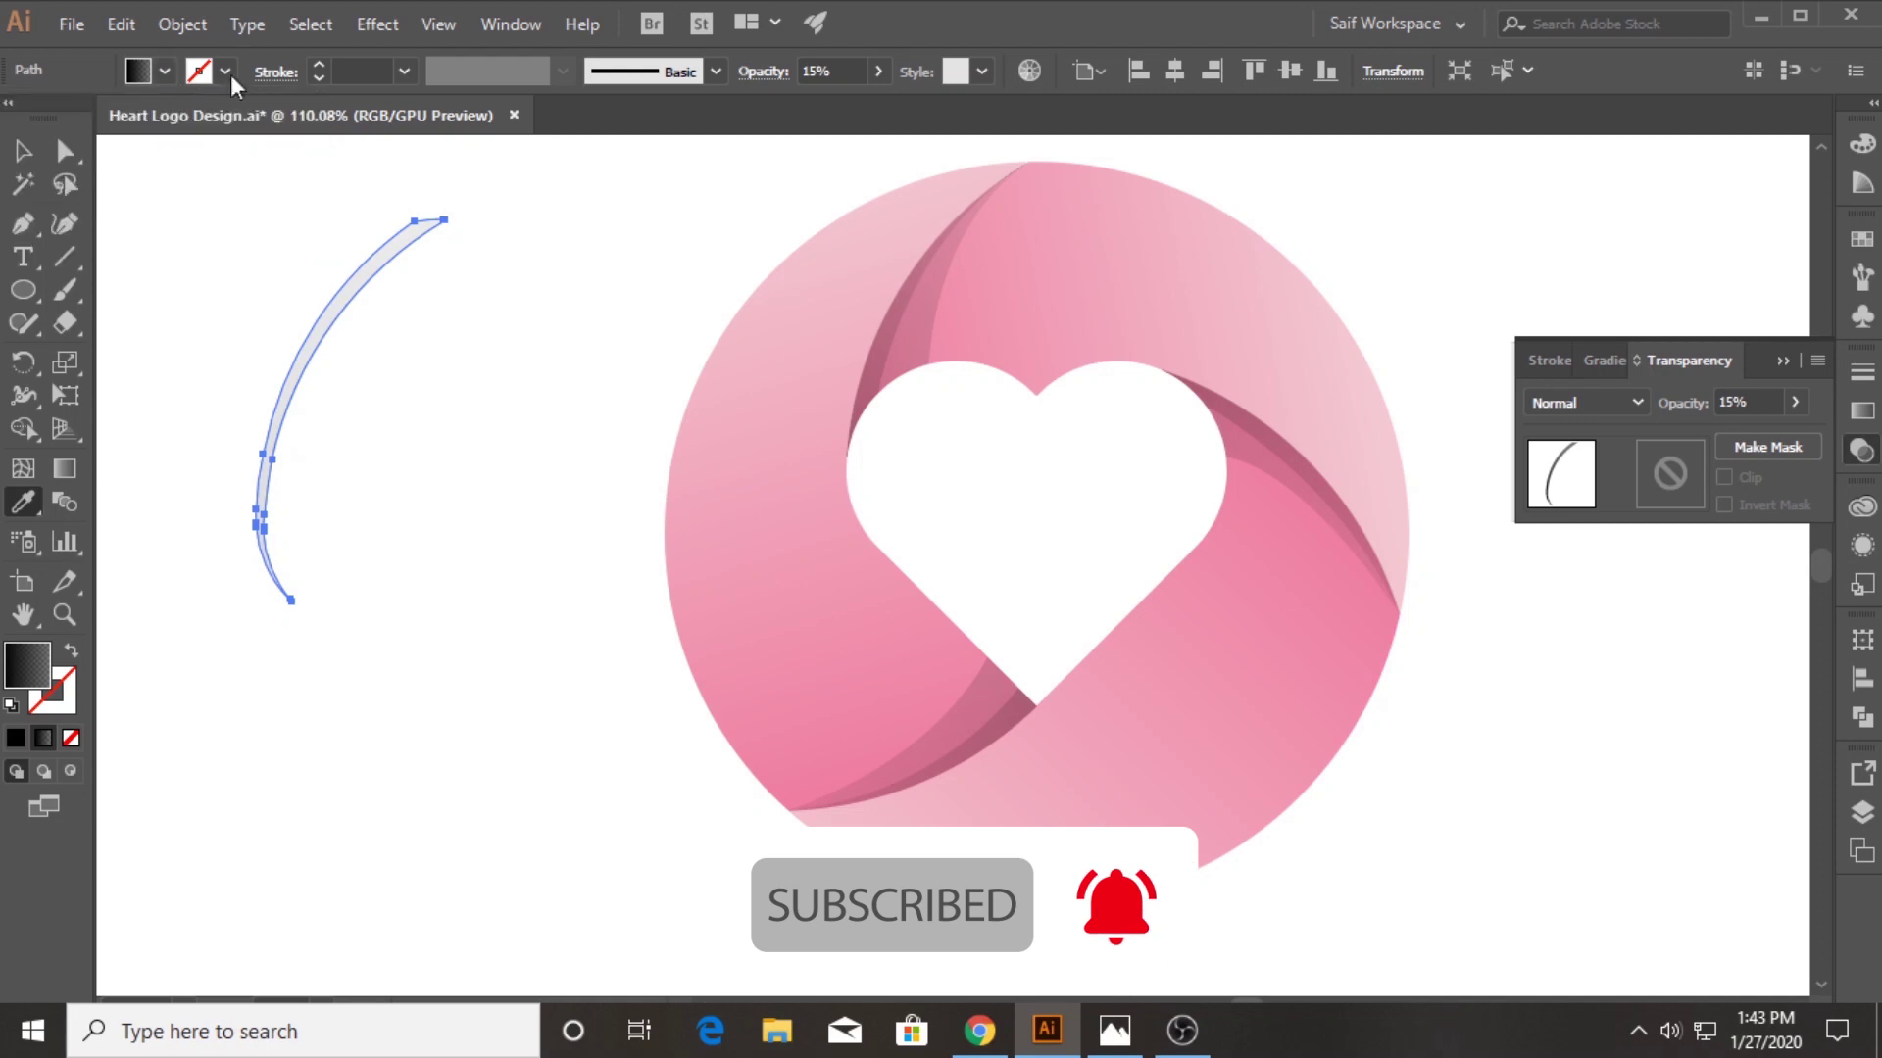
# Set both of the arc's gradient stops to white in the Gradient panel
pyautogui.click(1604, 358)
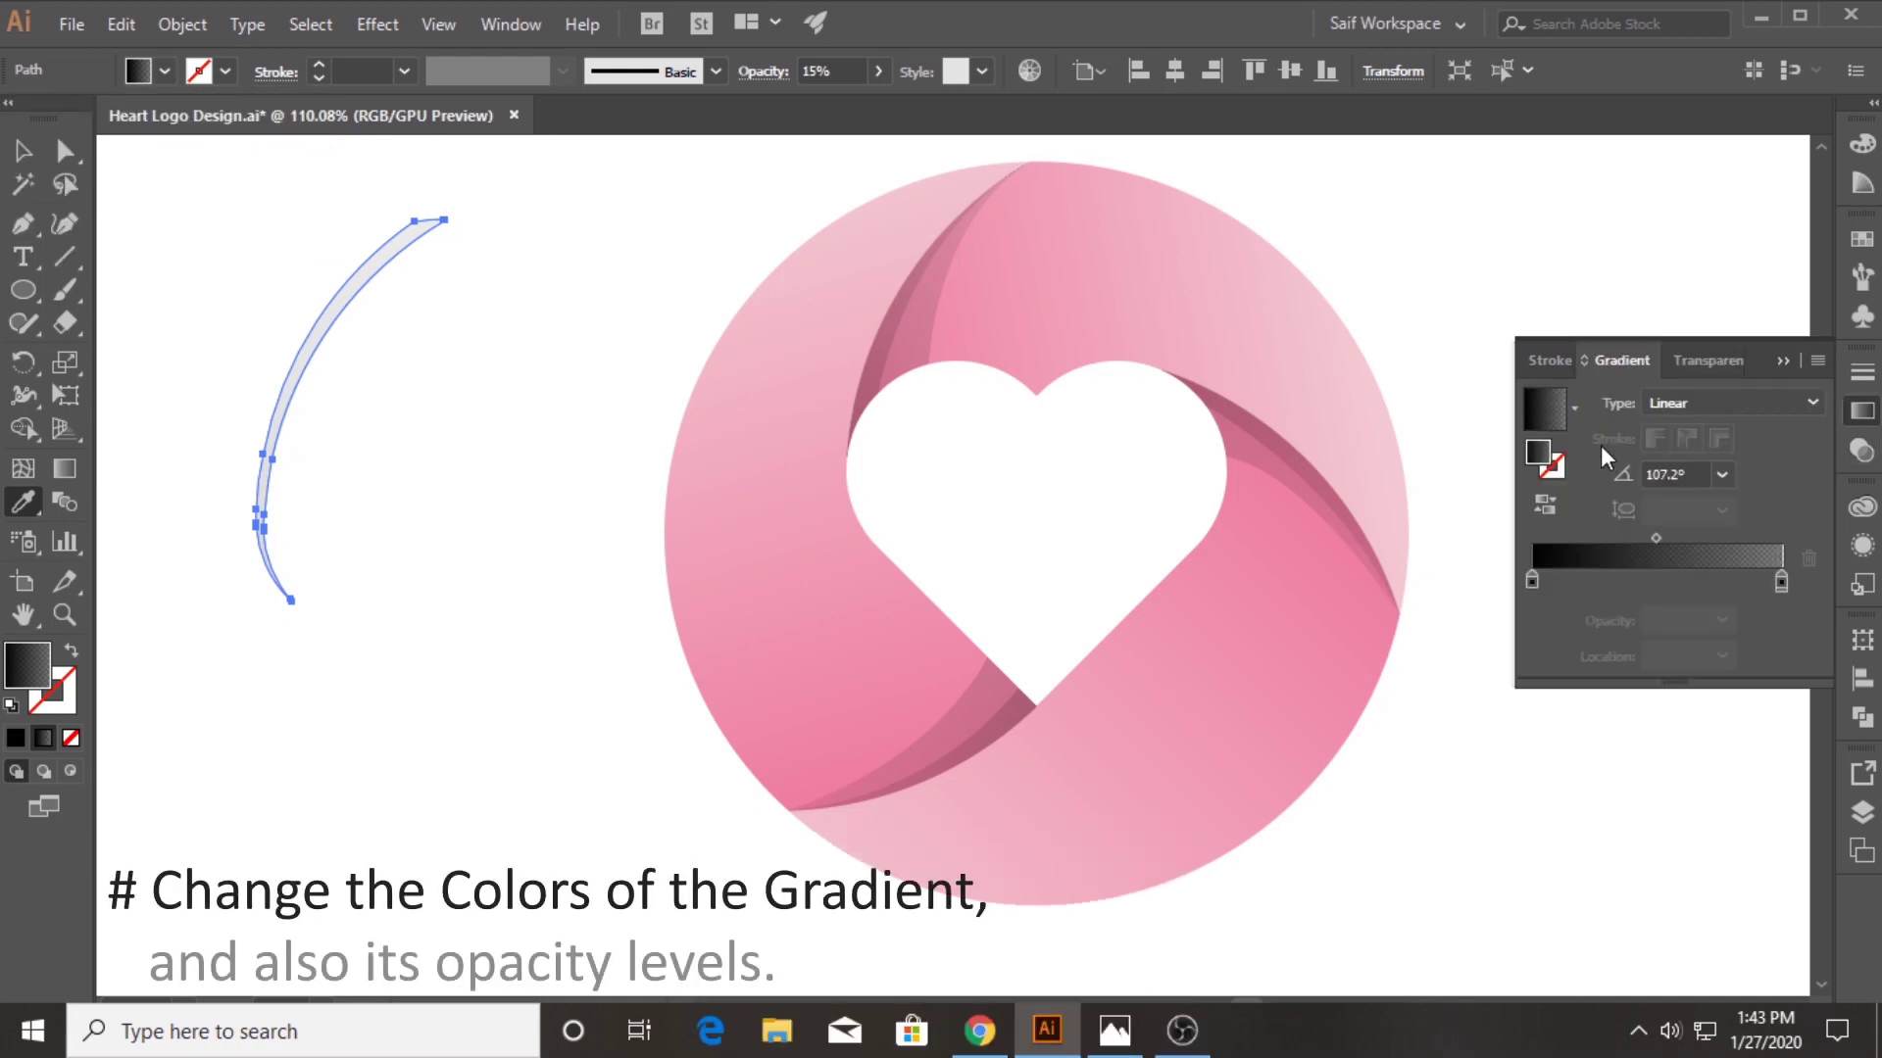
pyautogui.click(1532, 585)
pyautogui.doubleClick(1533, 584)
pyautogui.click(1462, 666)
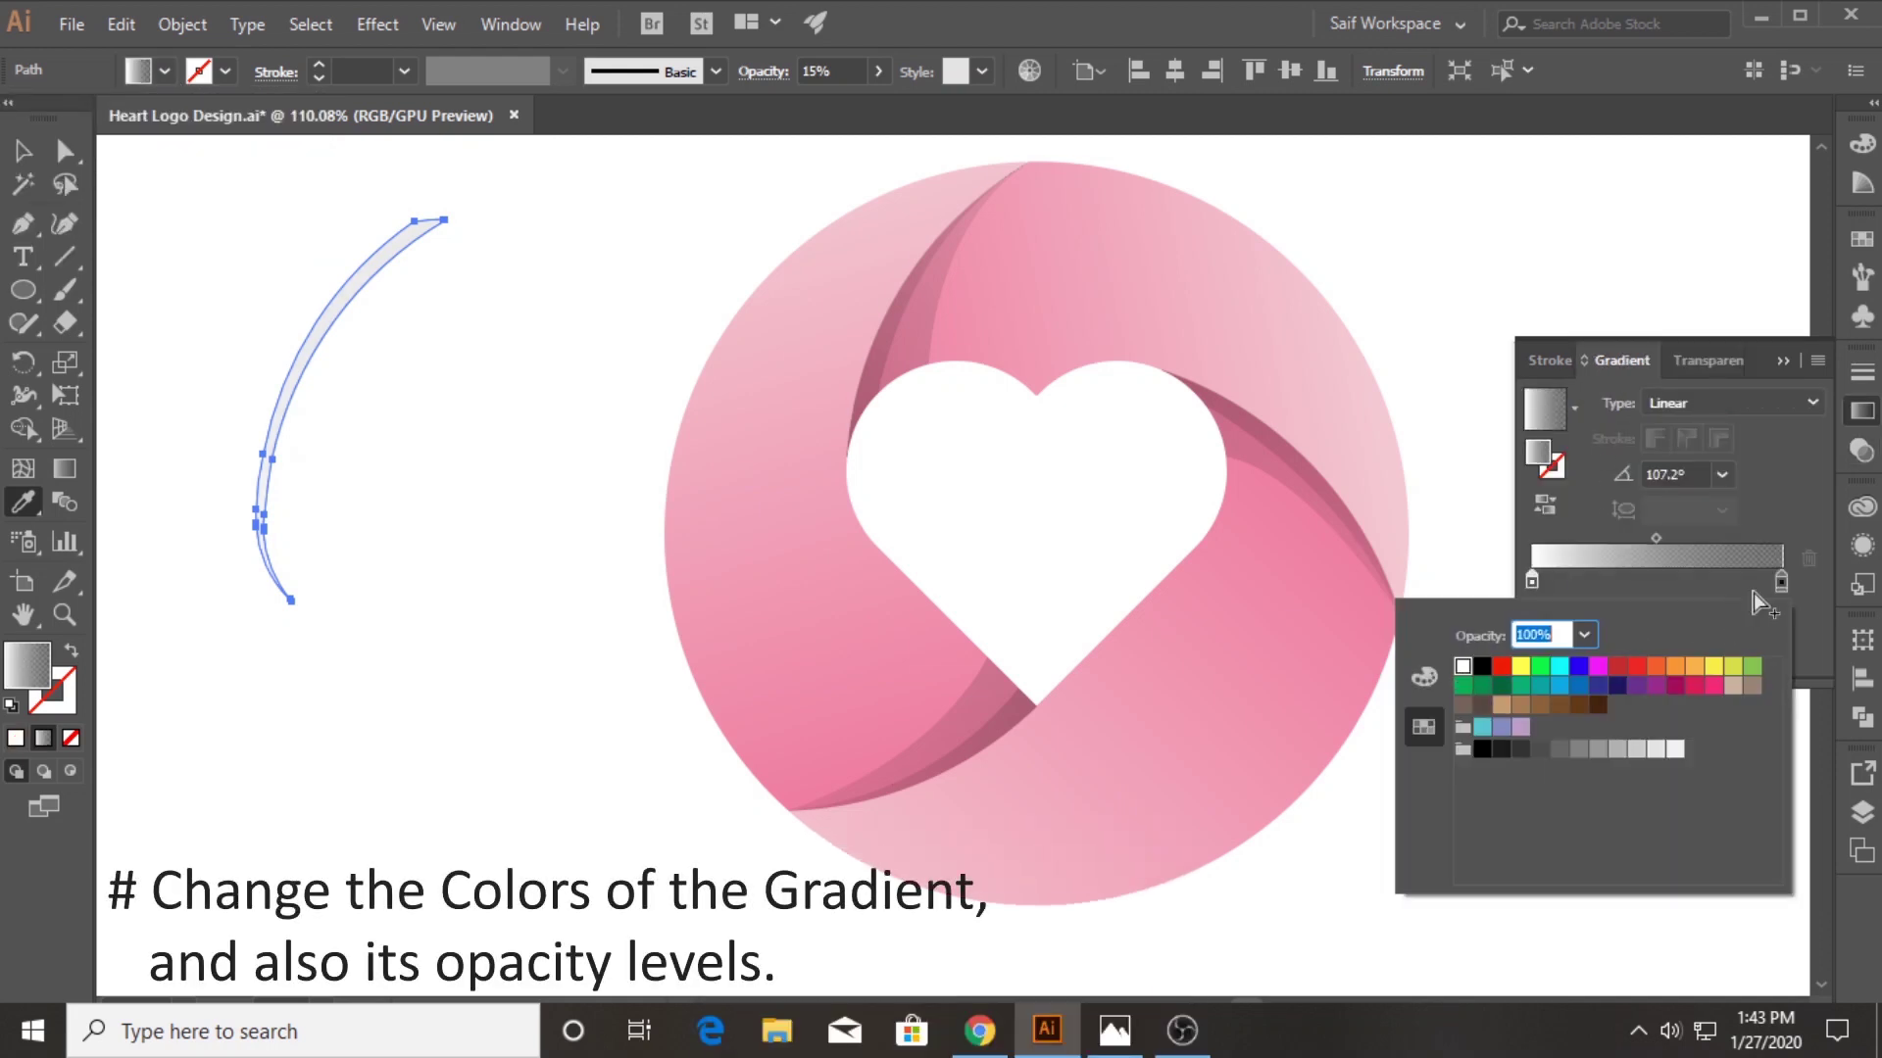
pyautogui.click(1780, 580)
pyautogui.doubleClick(1779, 580)
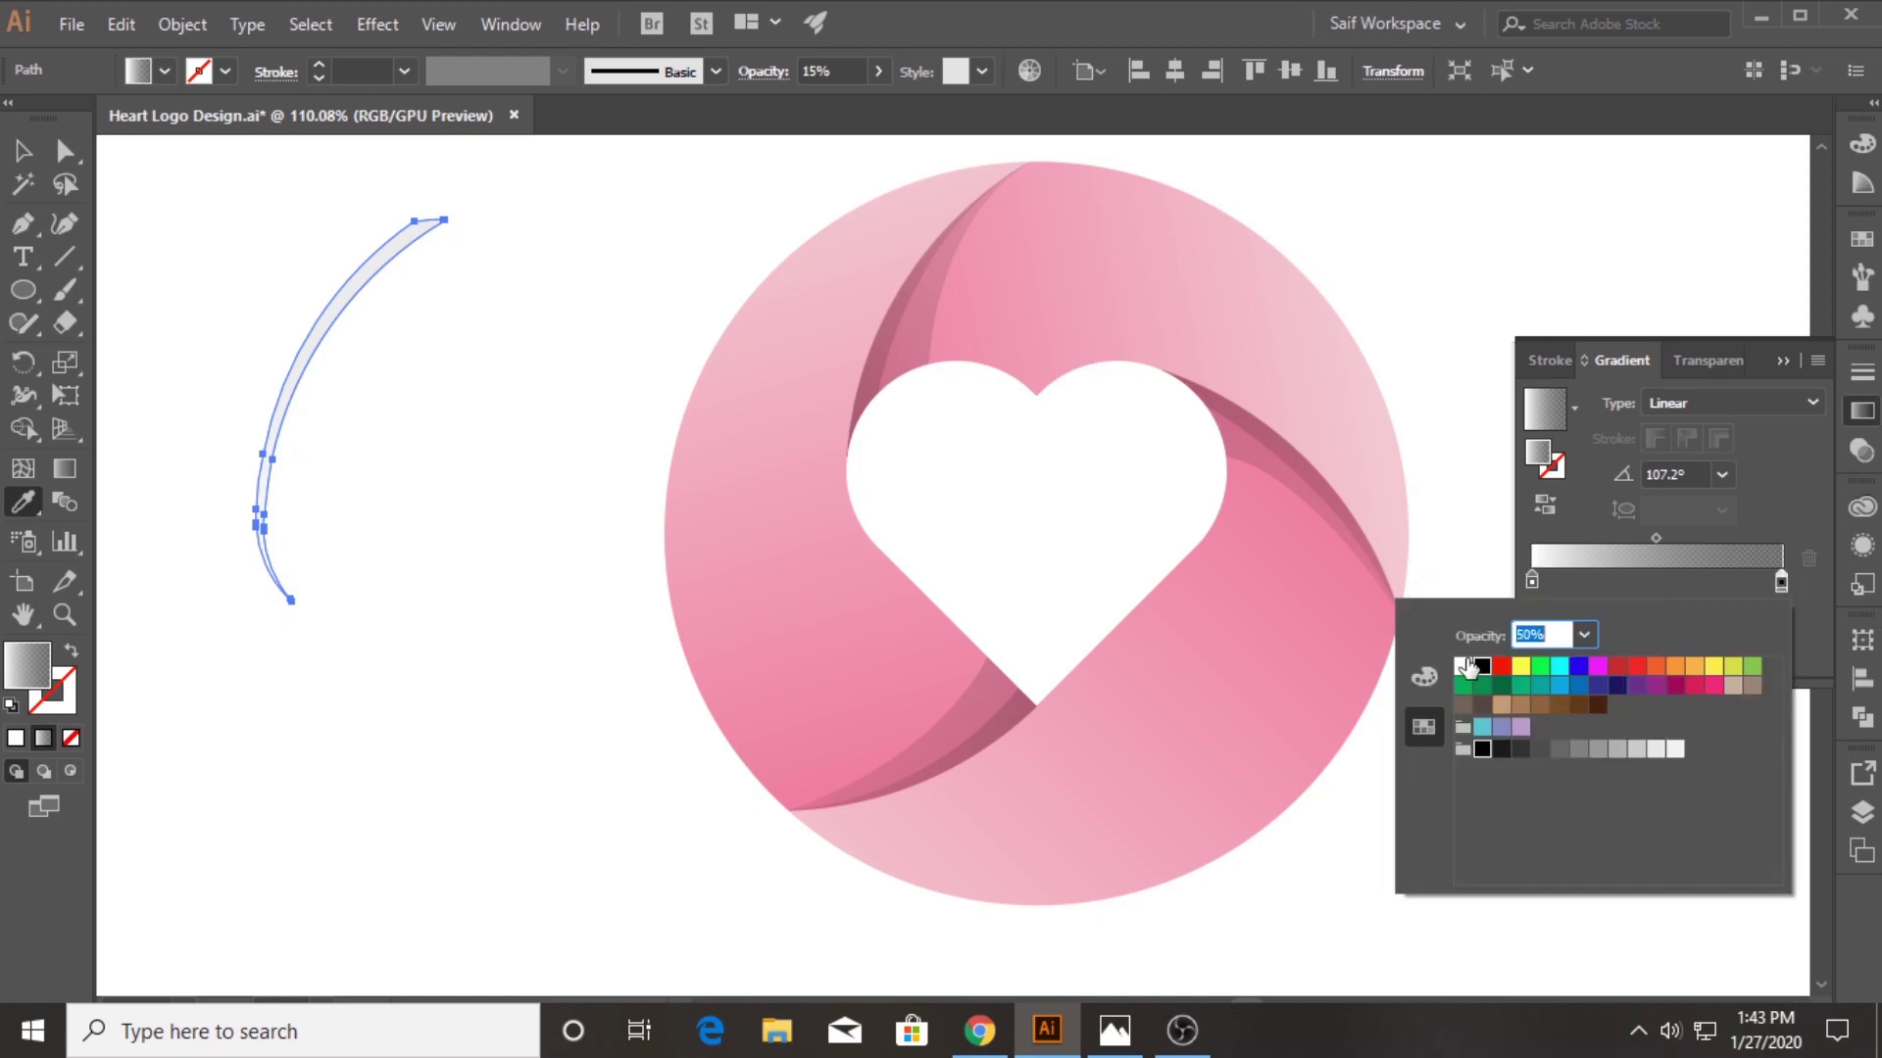
pyautogui.click(1464, 667)
pyautogui.click(1782, 363)
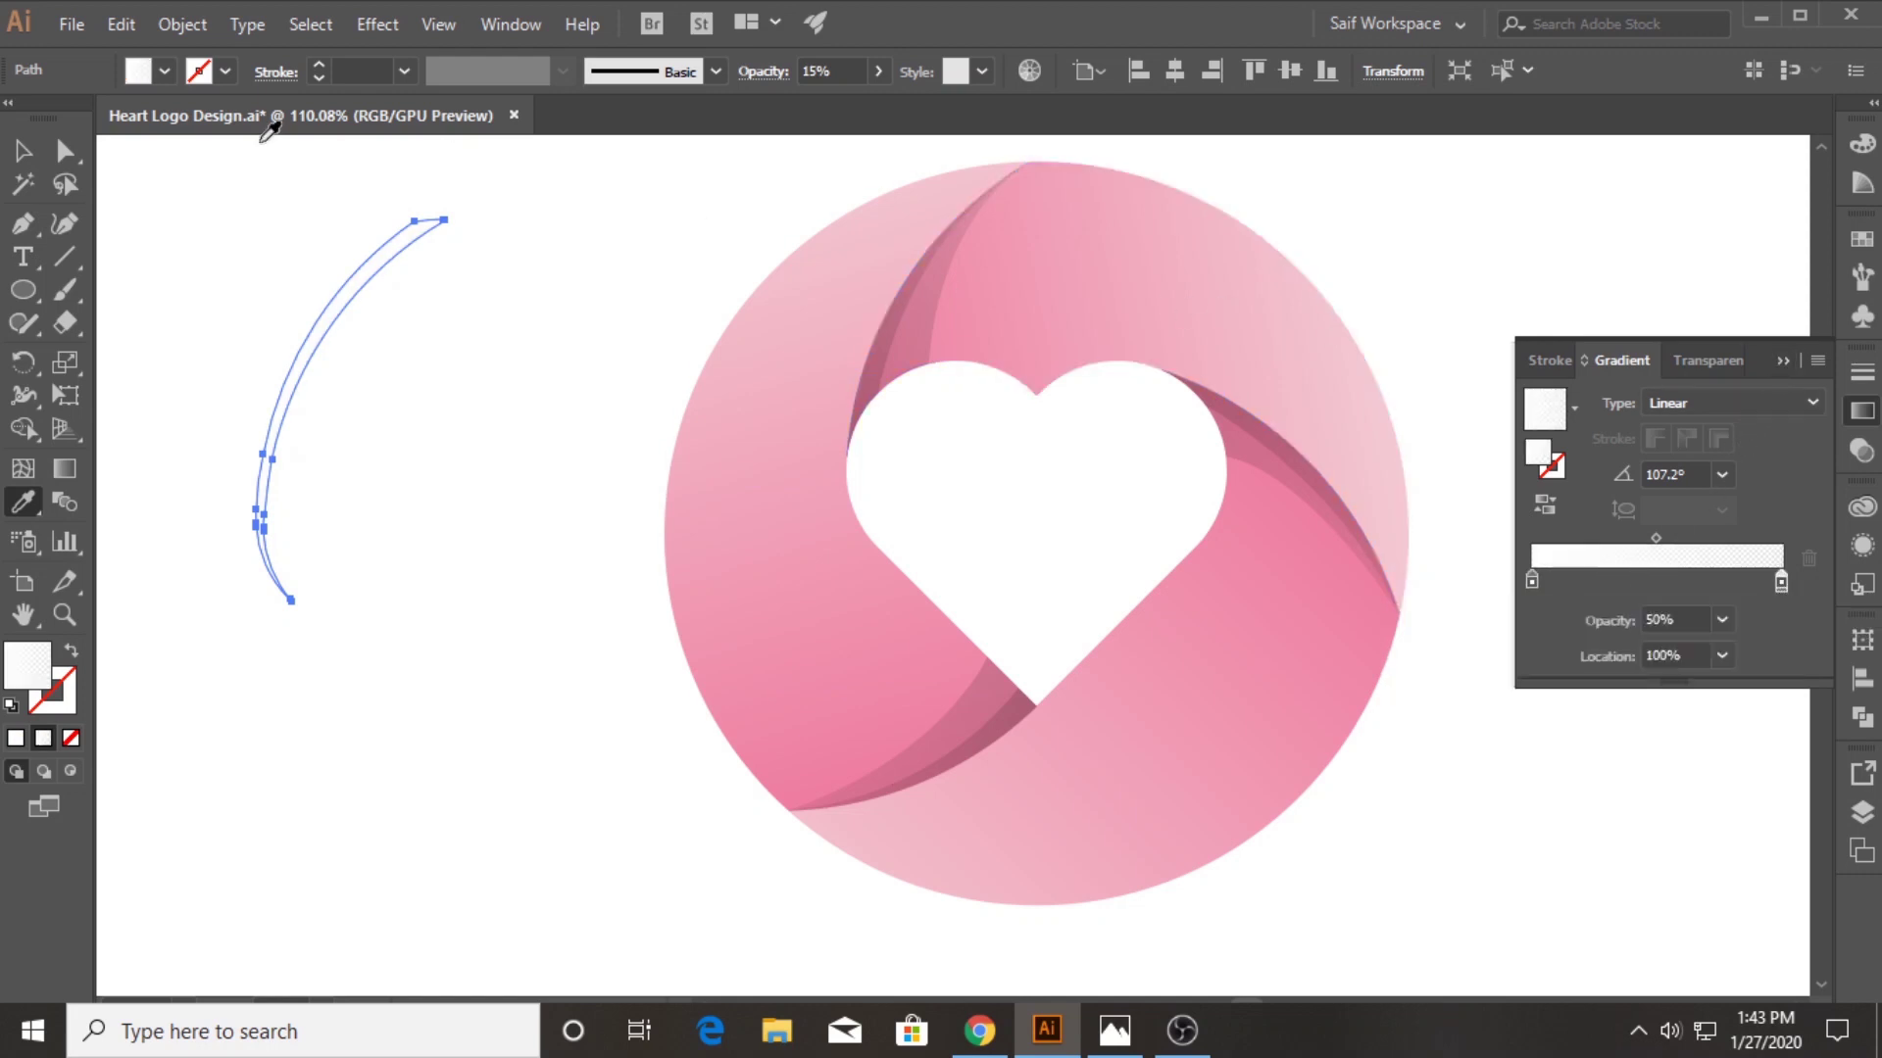
pyautogui.click(23, 149)
pyautogui.click(172, 194)
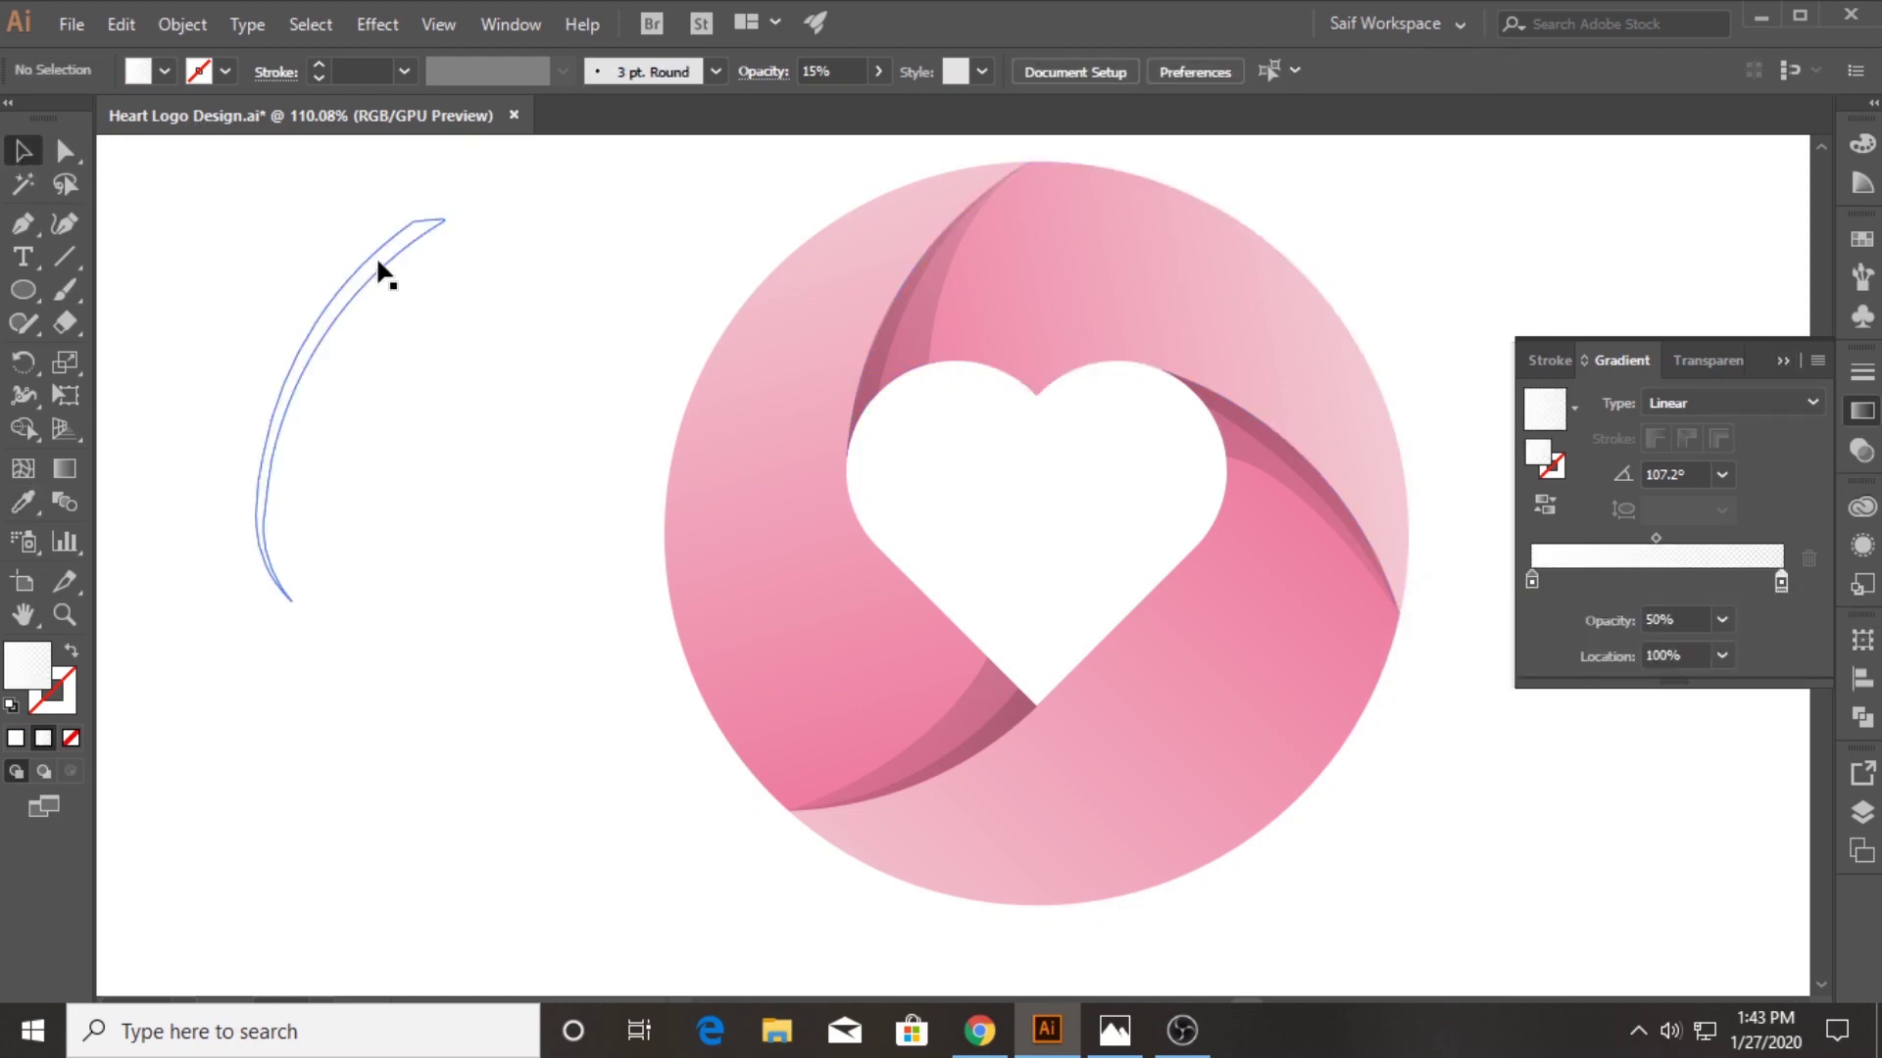
# Move the white arc onto the circle's upper edge and angle its gradient to -120.1°
pyautogui.moveTo(378, 261); pyautogui.dragTo(955, 204)
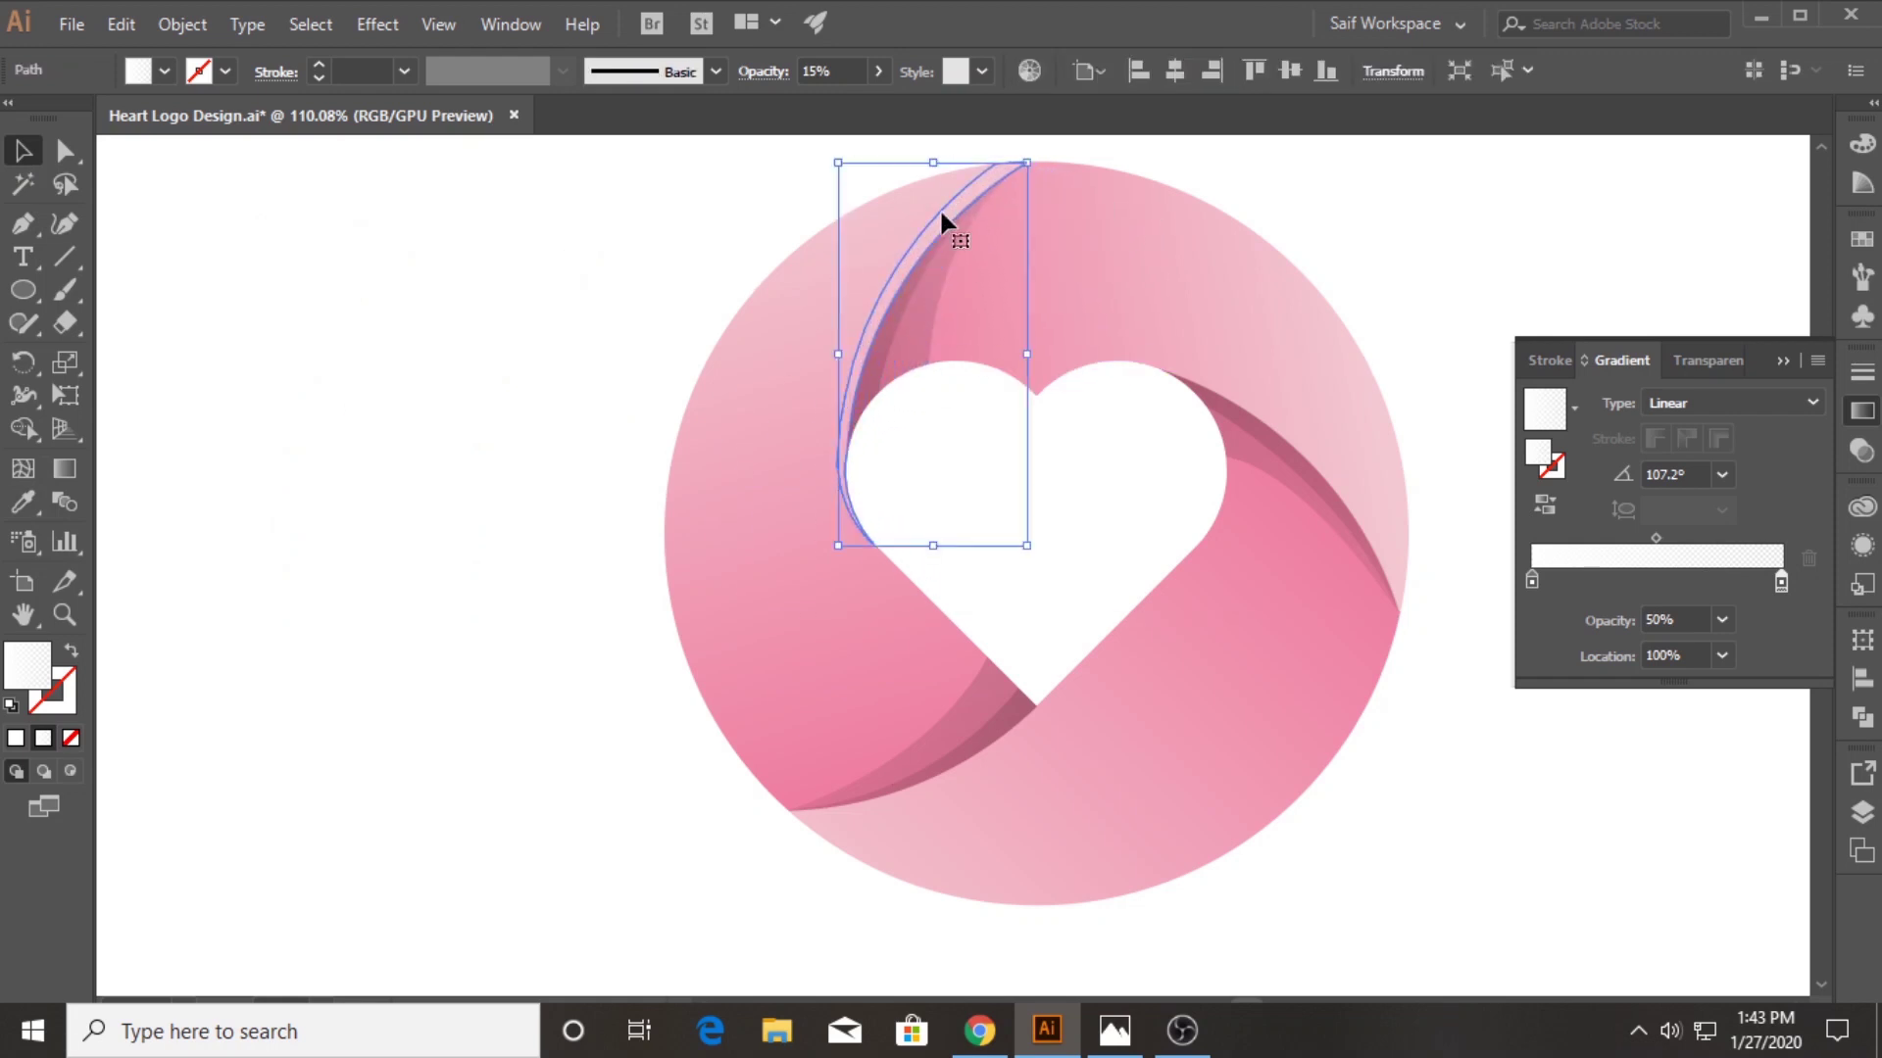
pyautogui.click(525, 233)
pyautogui.click(921, 260)
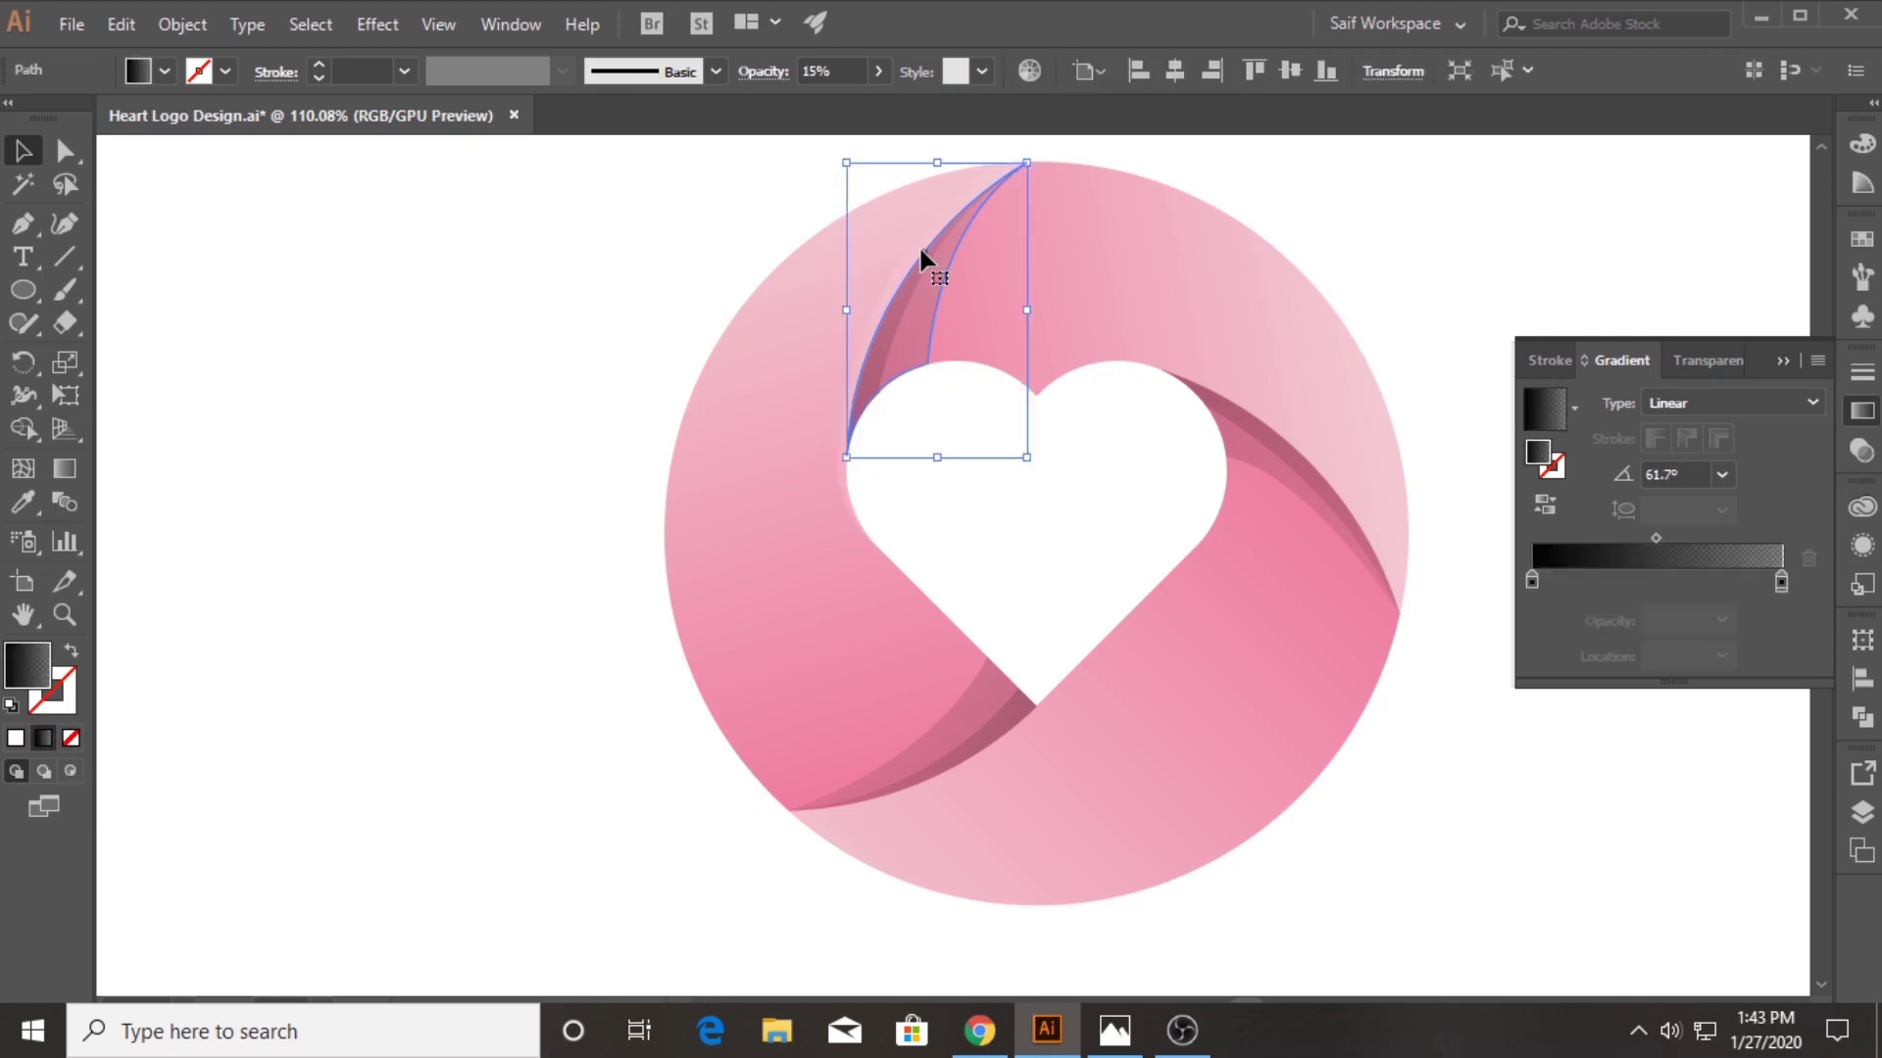
pyautogui.click(65, 470)
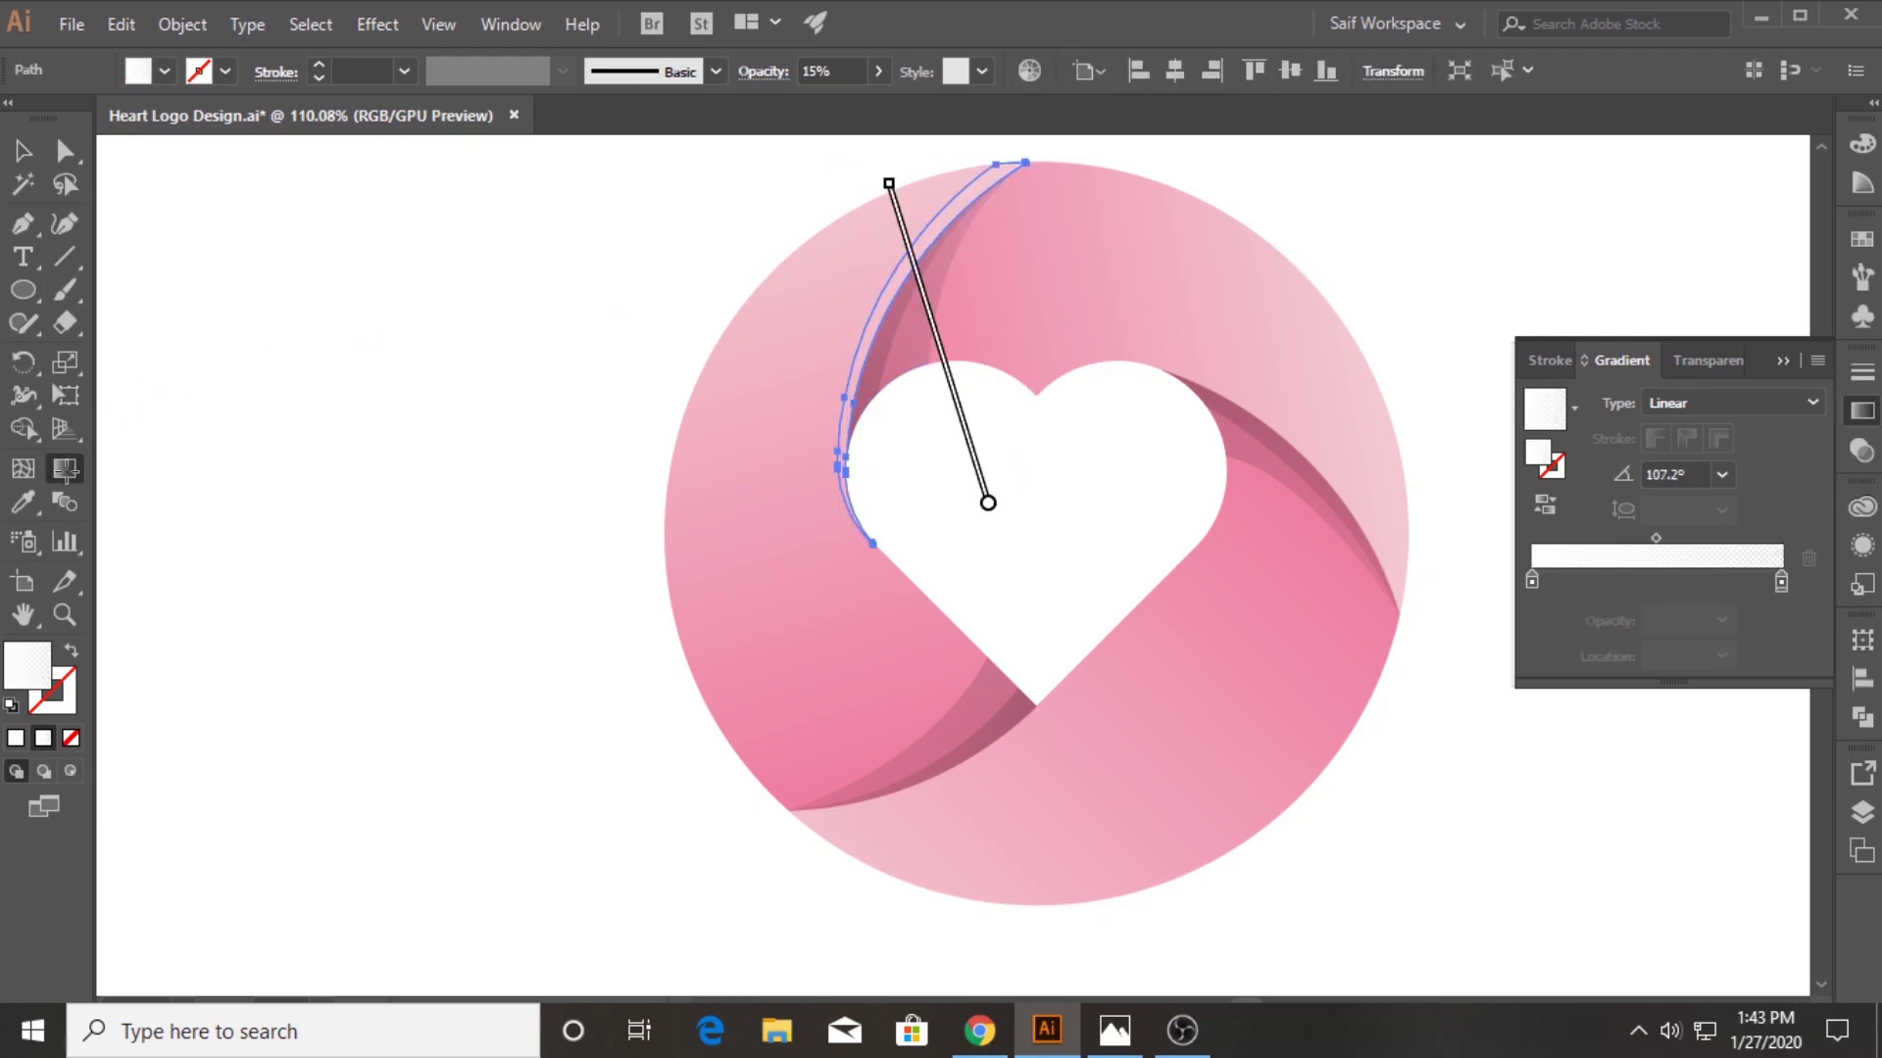
pyautogui.moveTo(1011, 188); pyautogui.dragTo(845, 477)
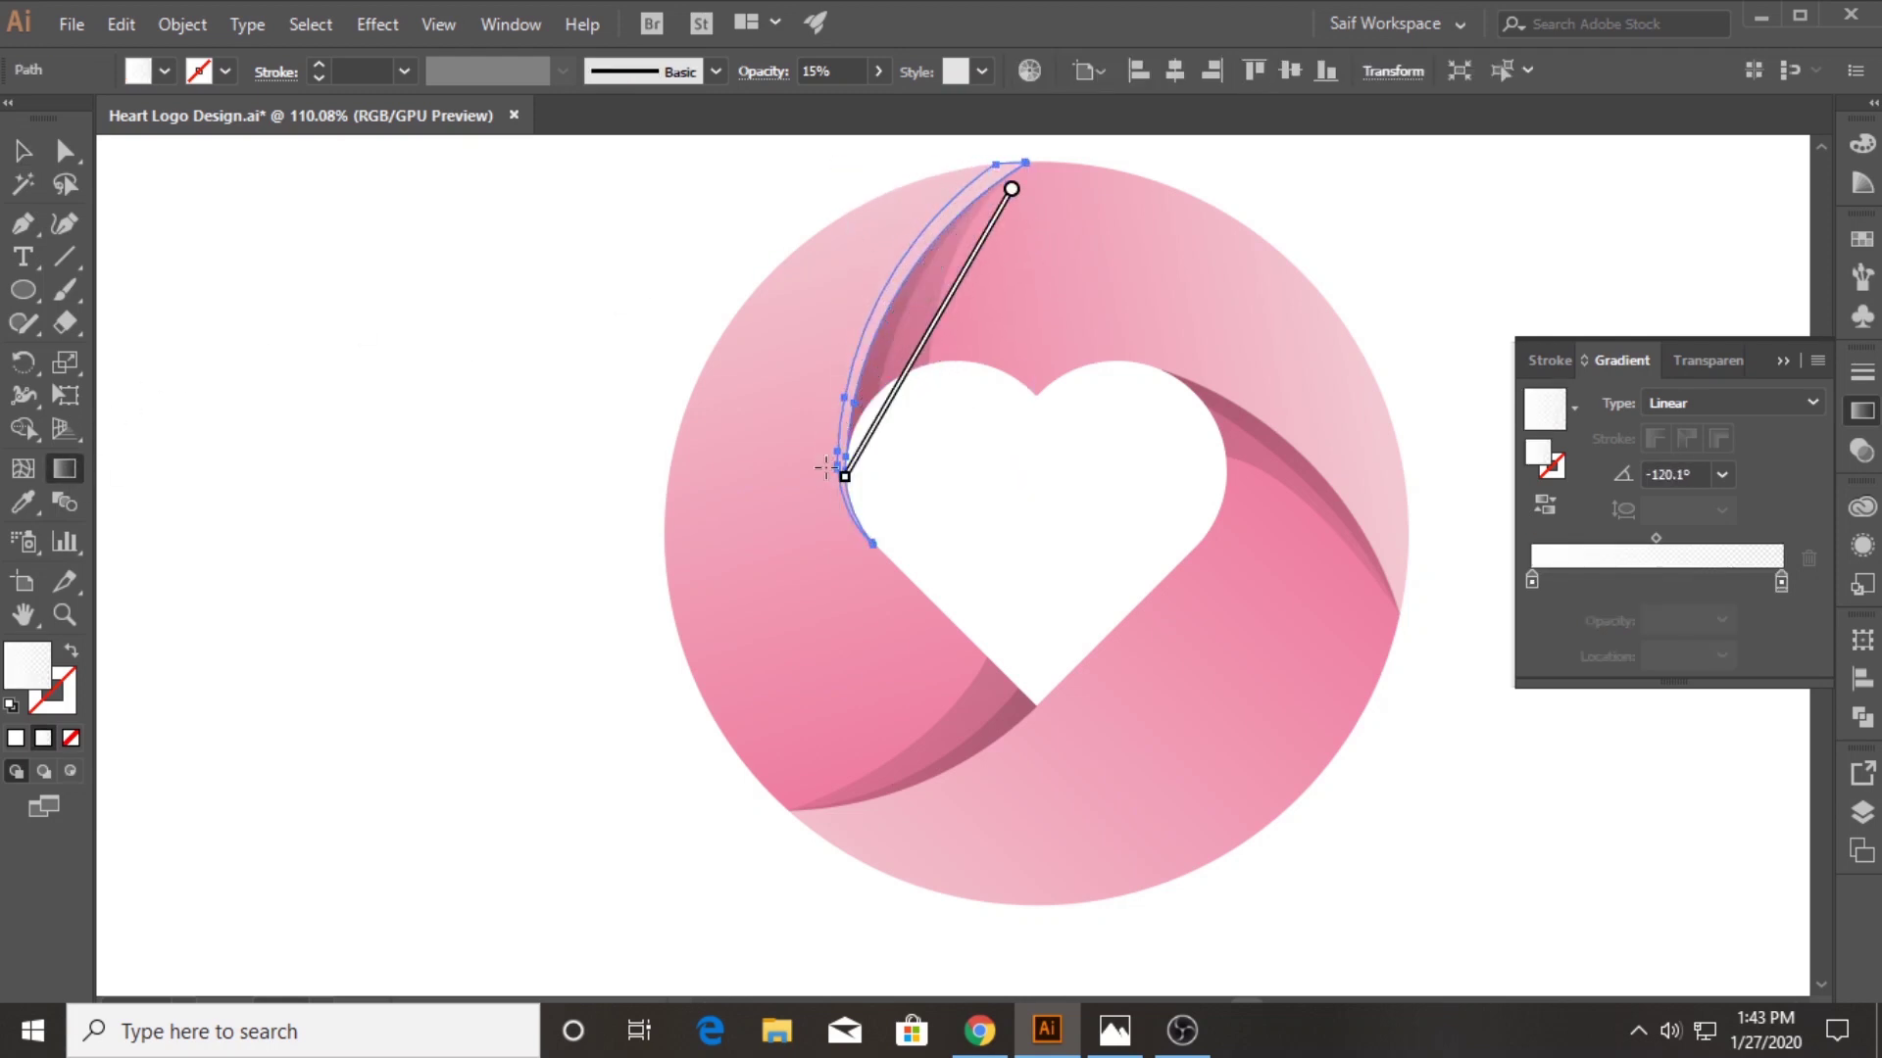
pyautogui.click(24, 150)
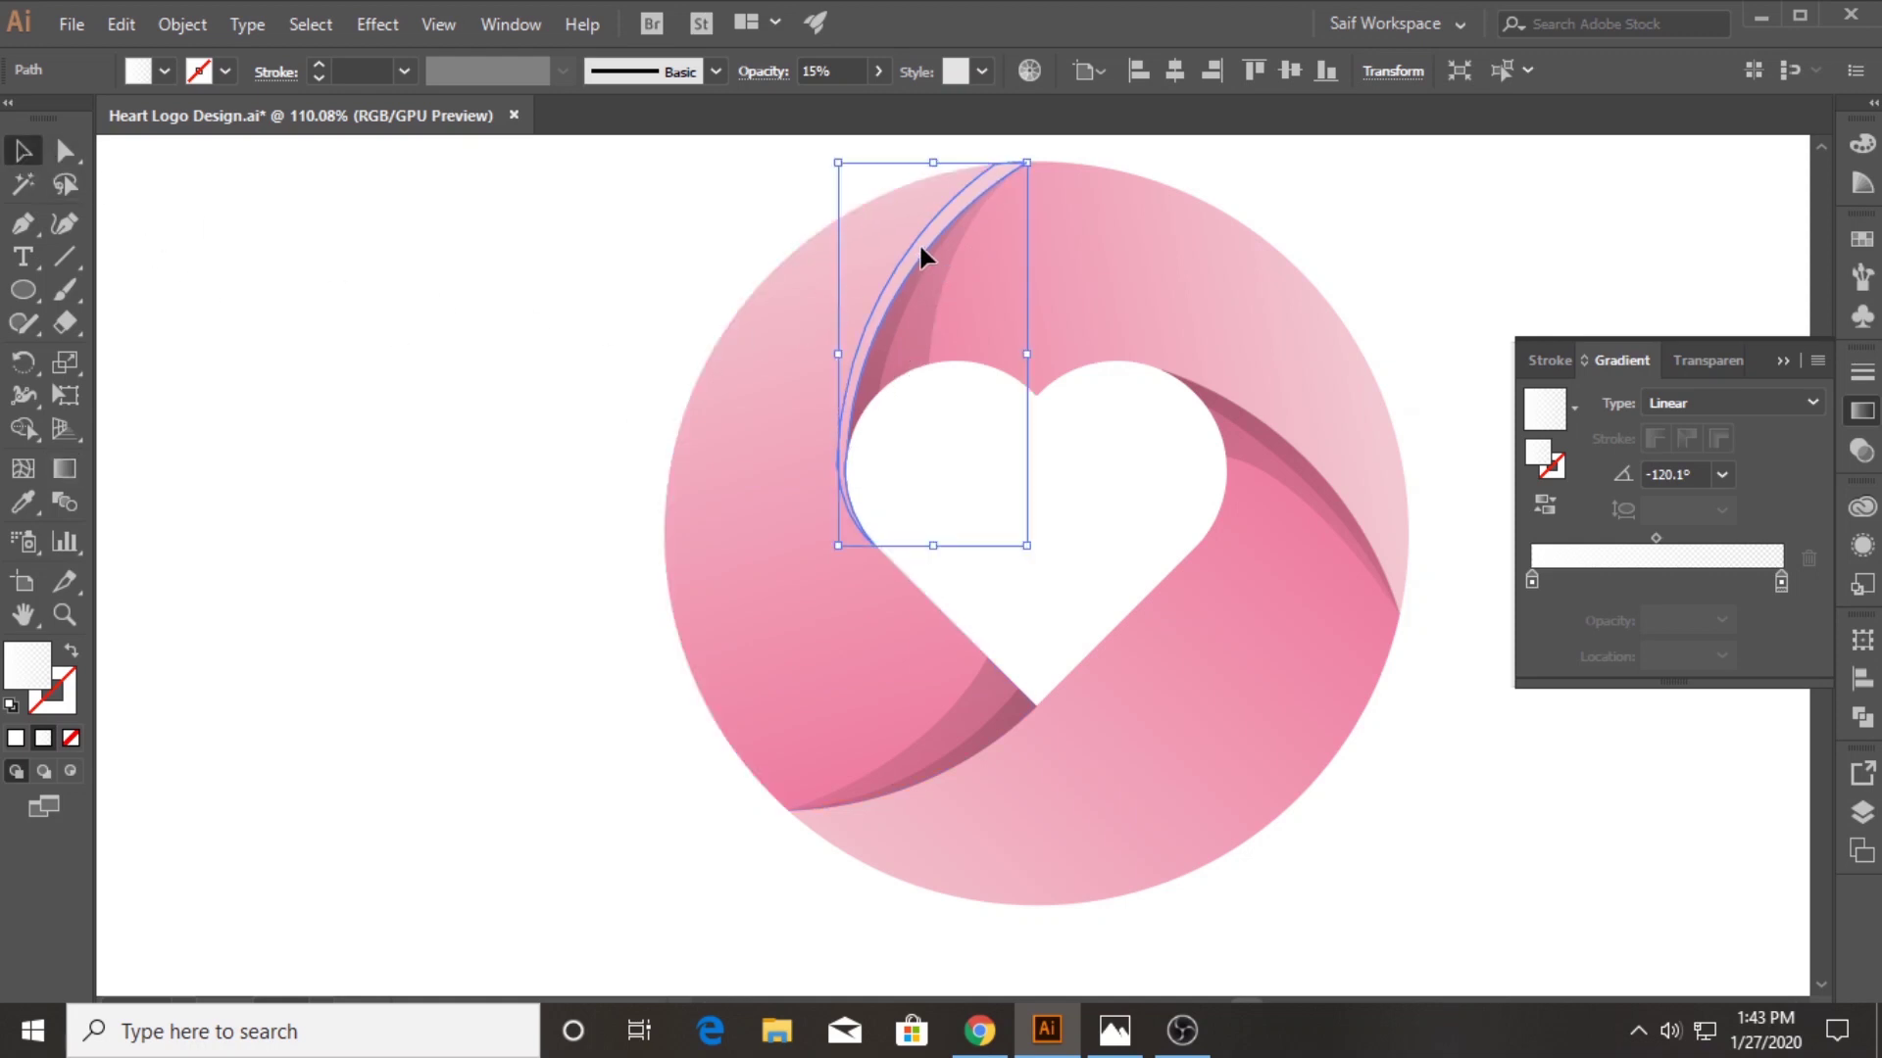
# Set the arc's opacity to 25% in the Transparency panel
pyautogui.click(1719, 363)
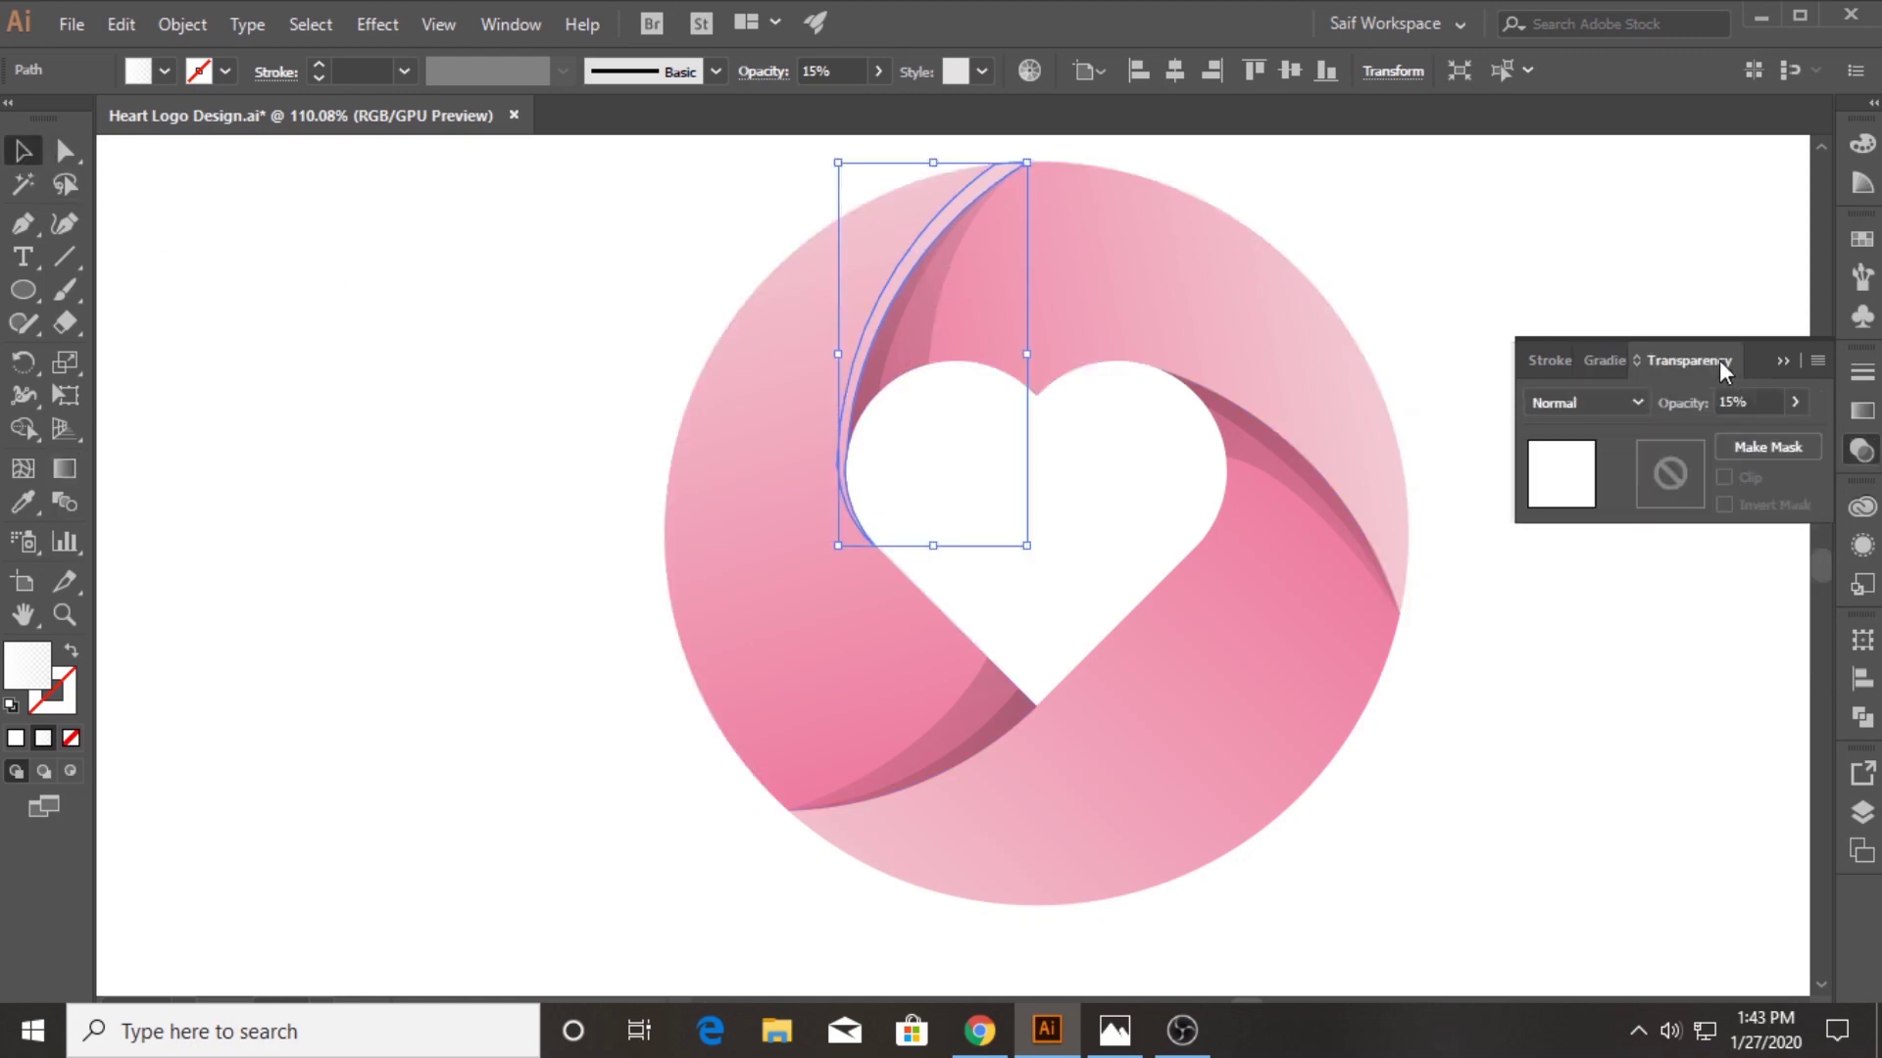
pyautogui.click(1735, 403)
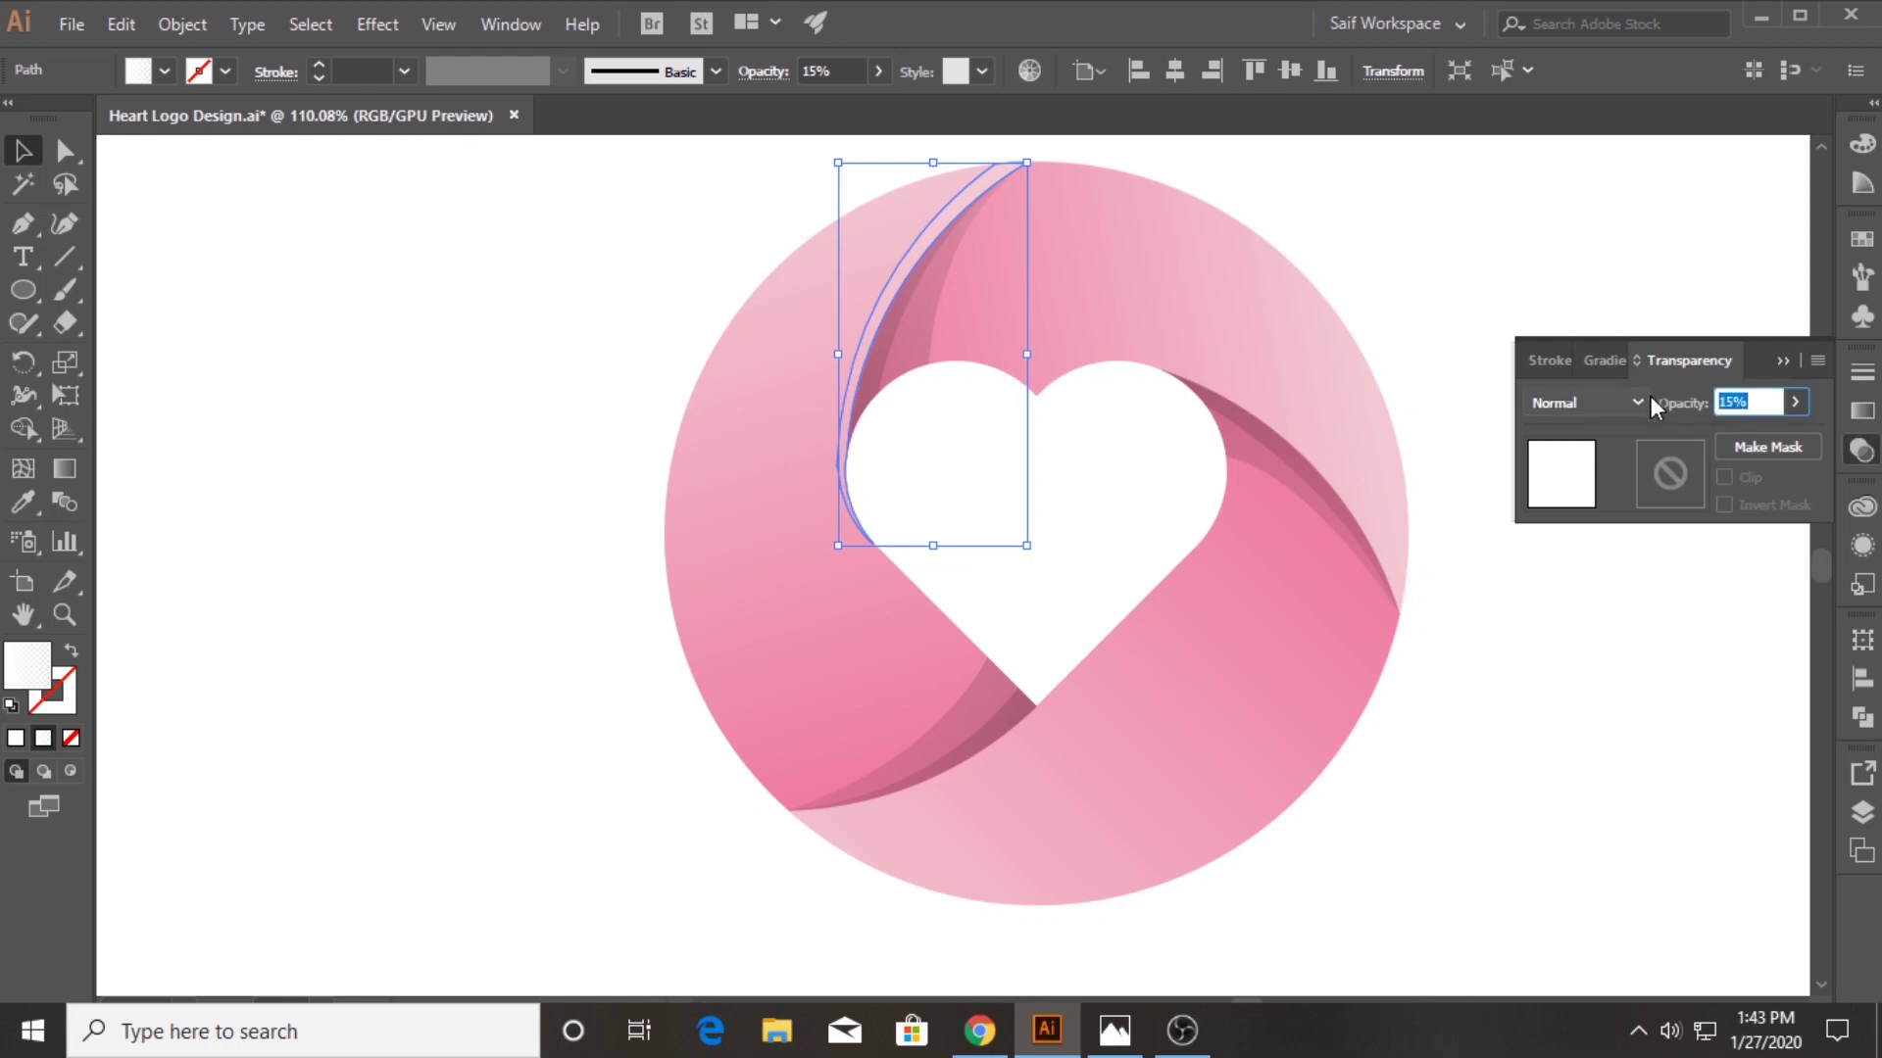
pyautogui.write('25')
pyautogui.press('Return')
pyautogui.click(589, 471)
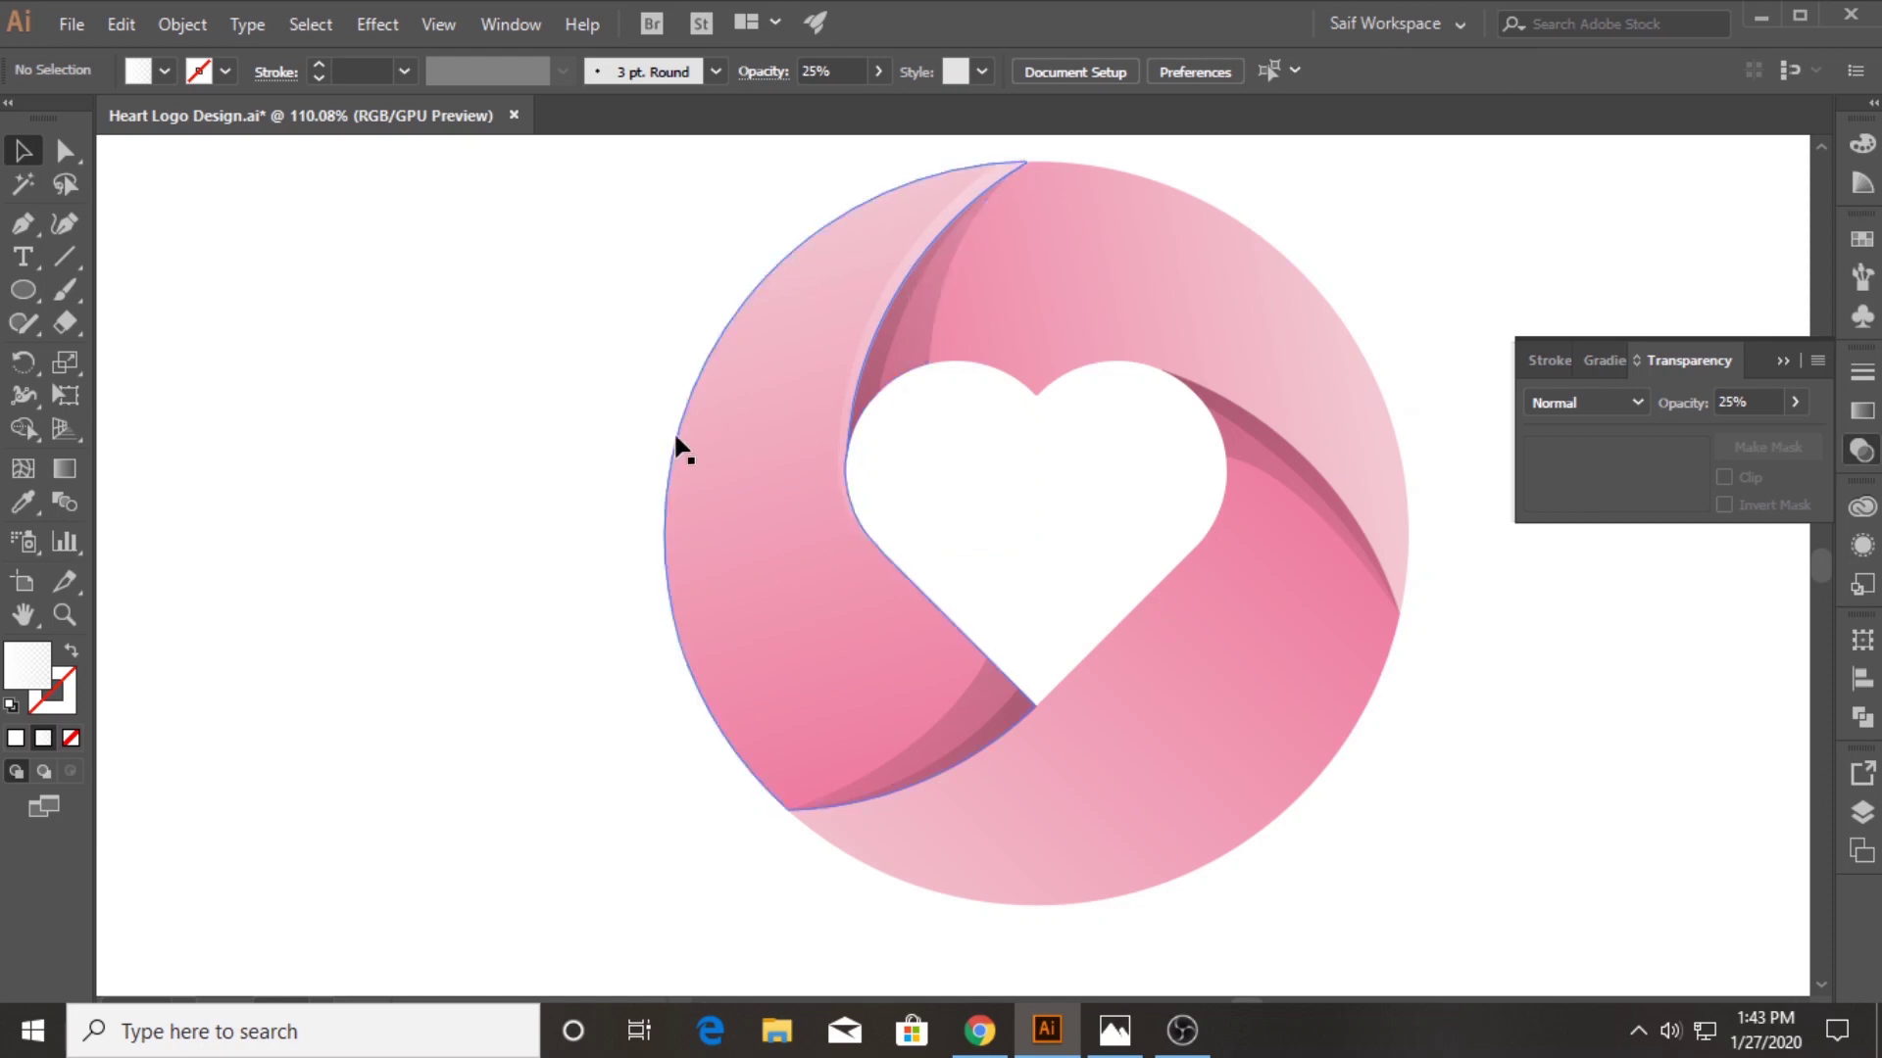
pyautogui.click(1776, 359)
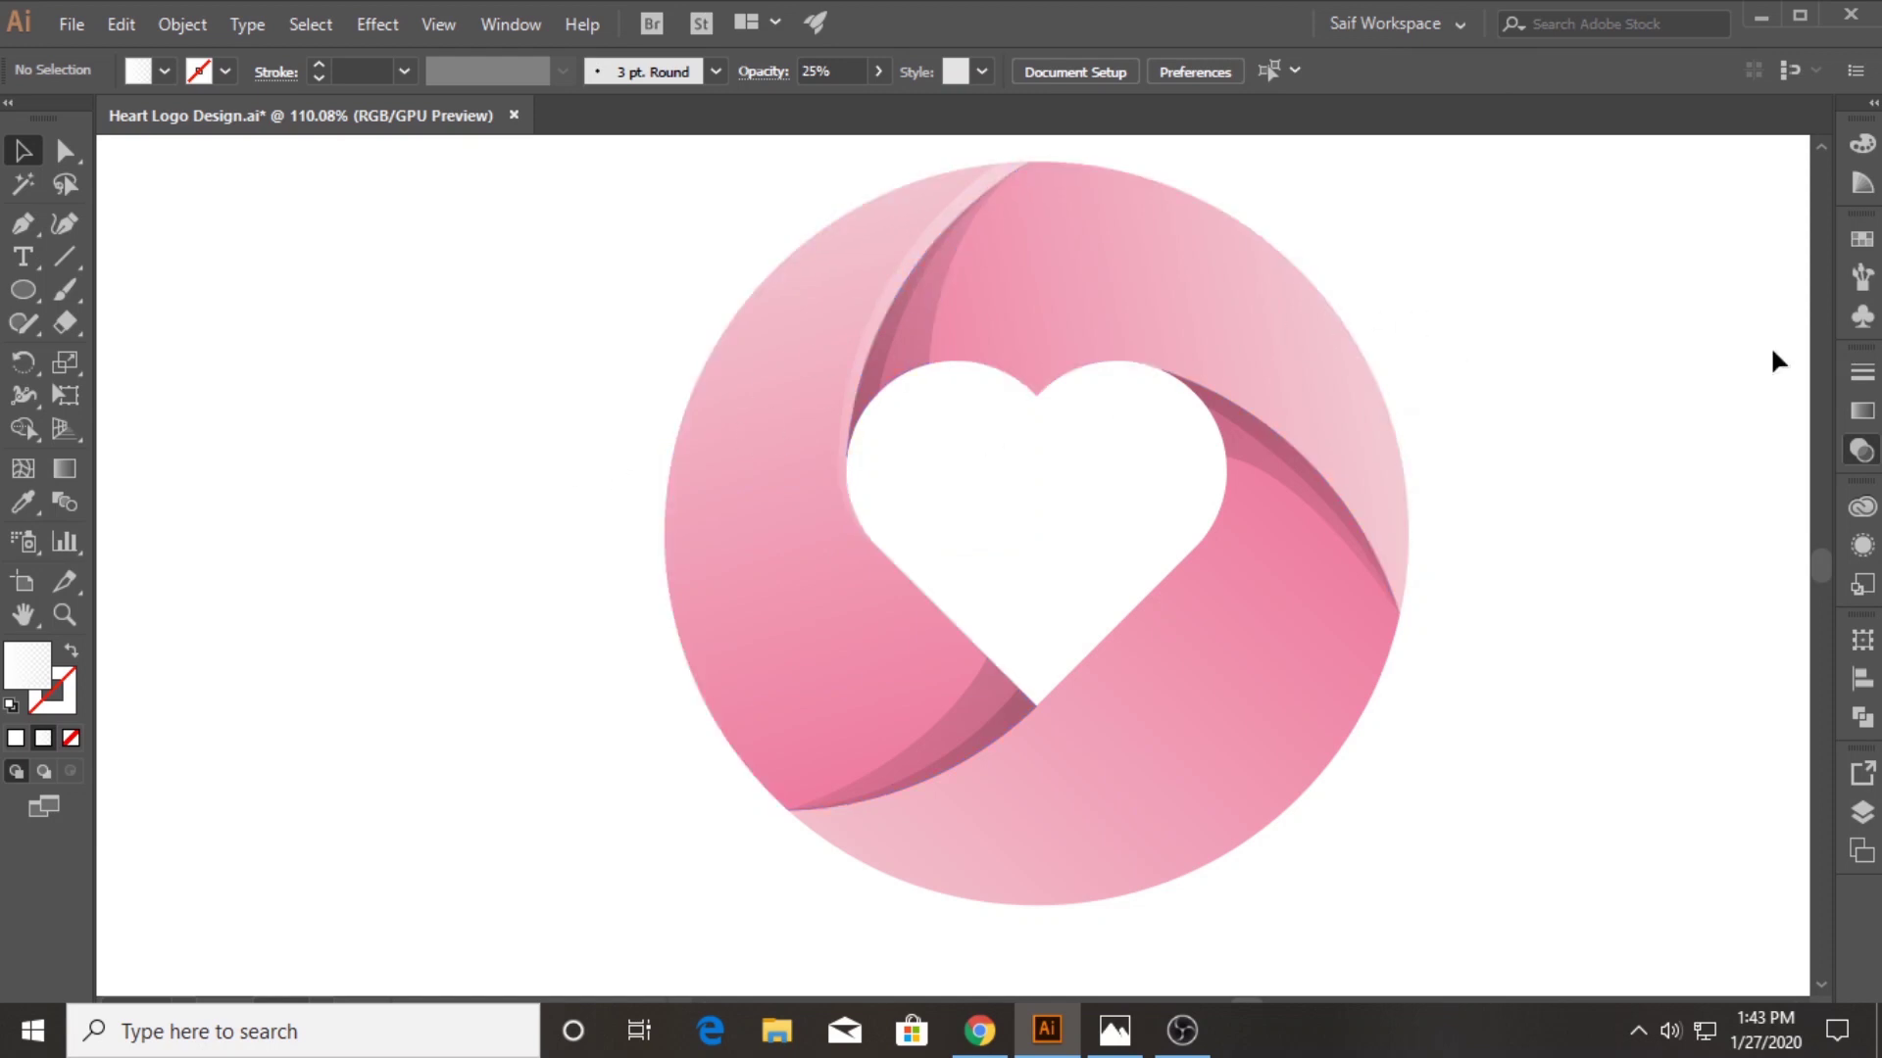
# Copy the top pink band out to the right, rotate it slightly and nudge it down-left
pyautogui.moveTo(1457, 307); pyautogui.dragTo(1210, 294)
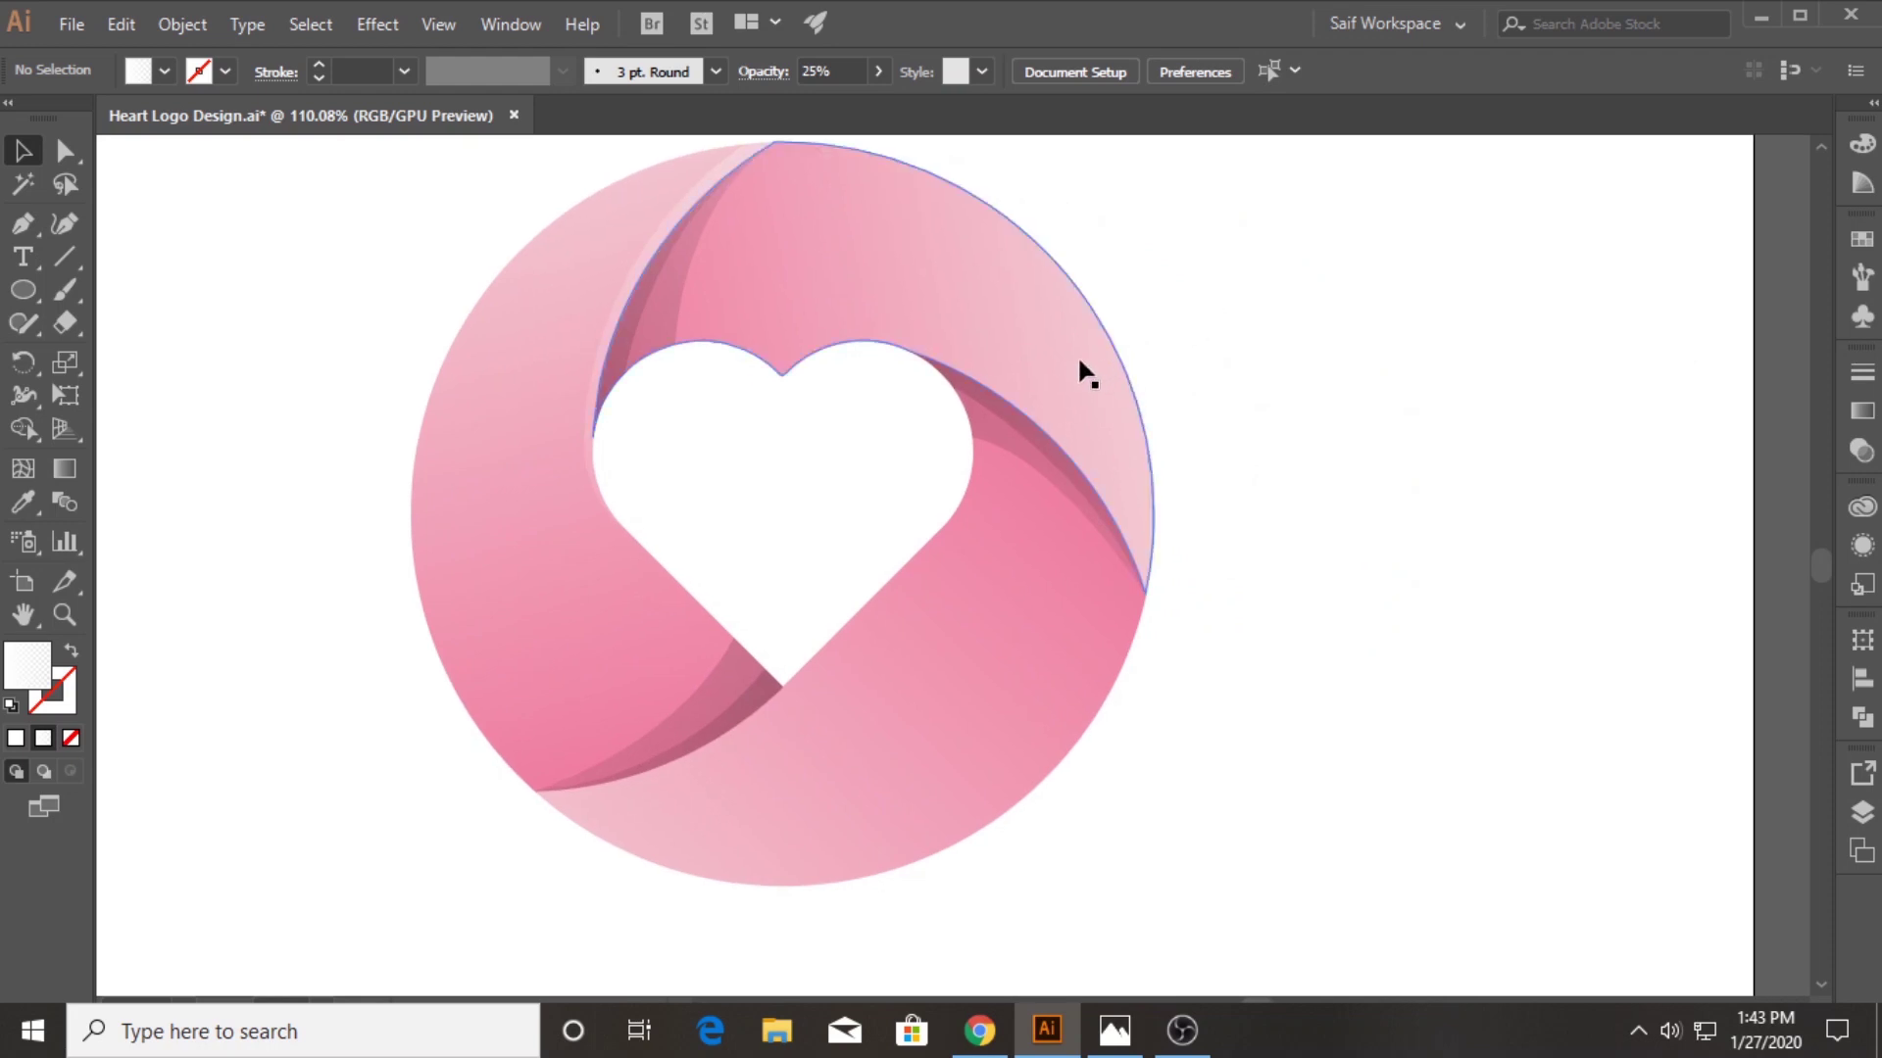
pyautogui.moveTo(1081, 371); pyautogui.dragTo(1442, 370)
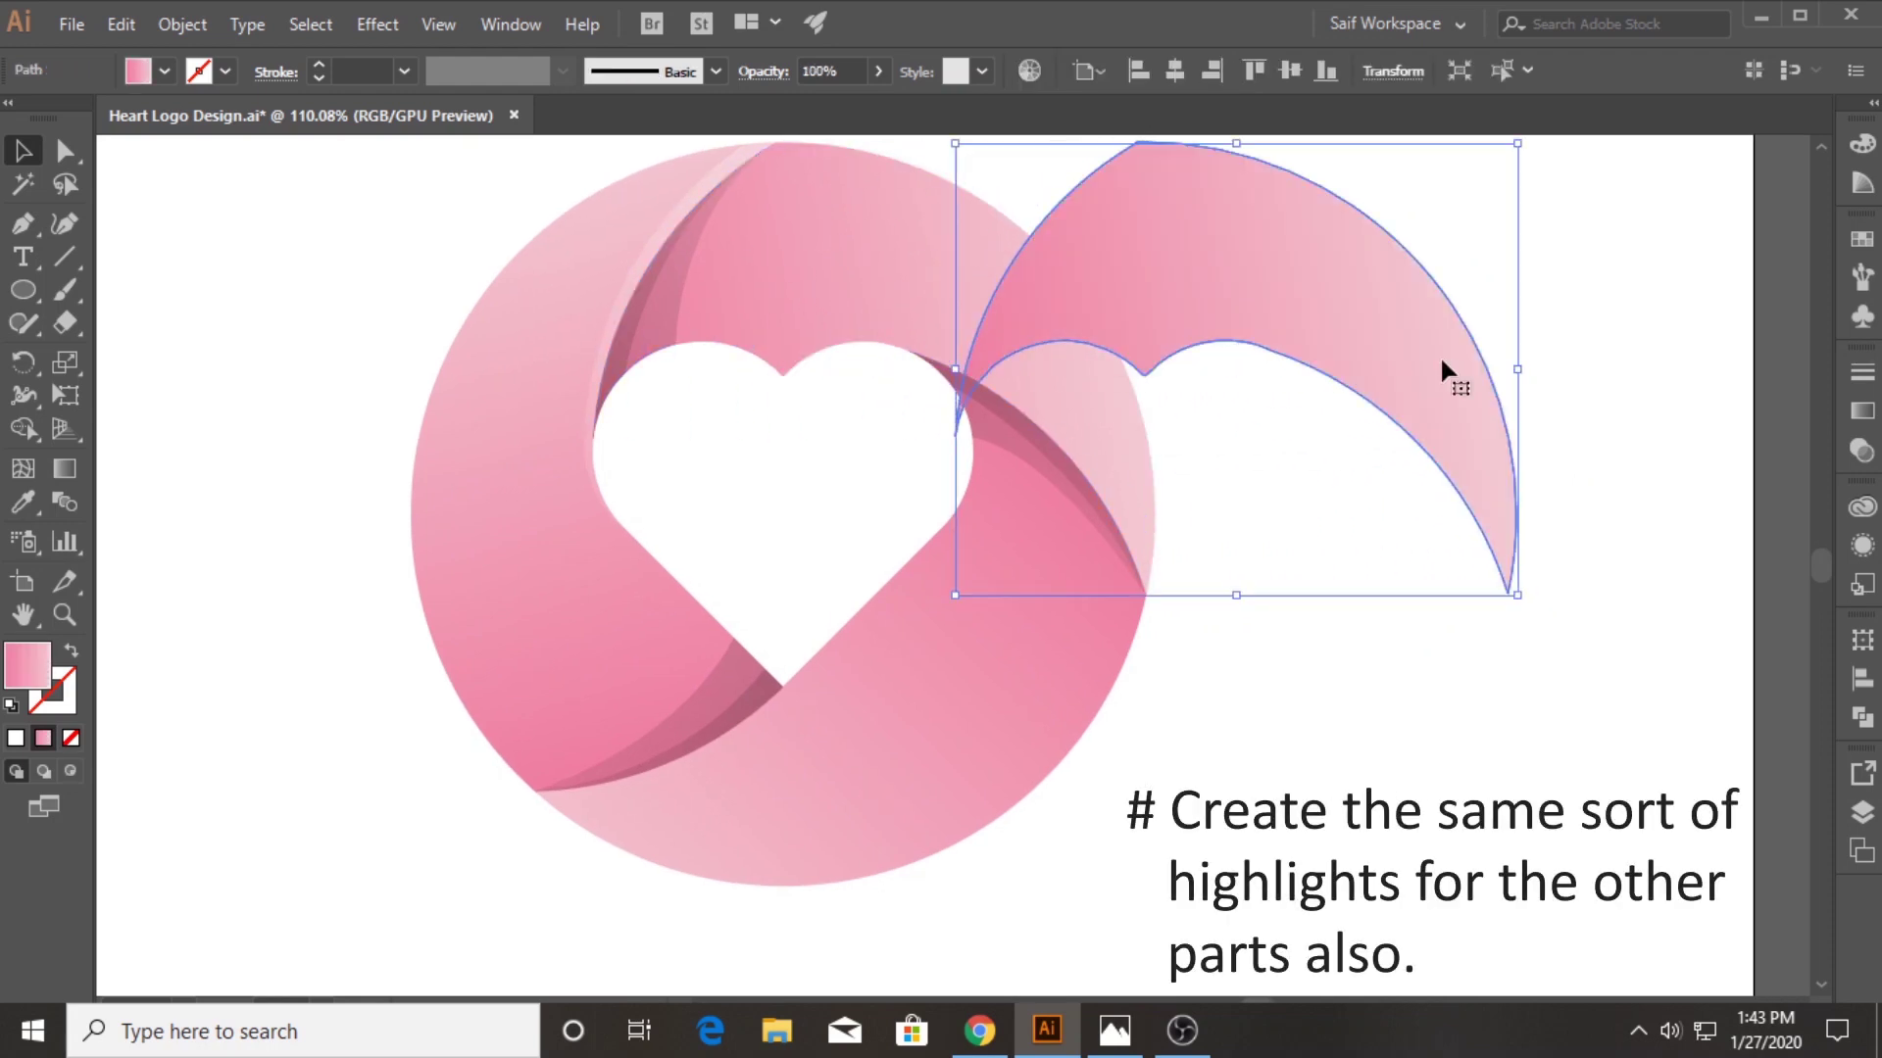
pyautogui.moveTo(1244, 449); pyautogui.dragTo(950, 559)
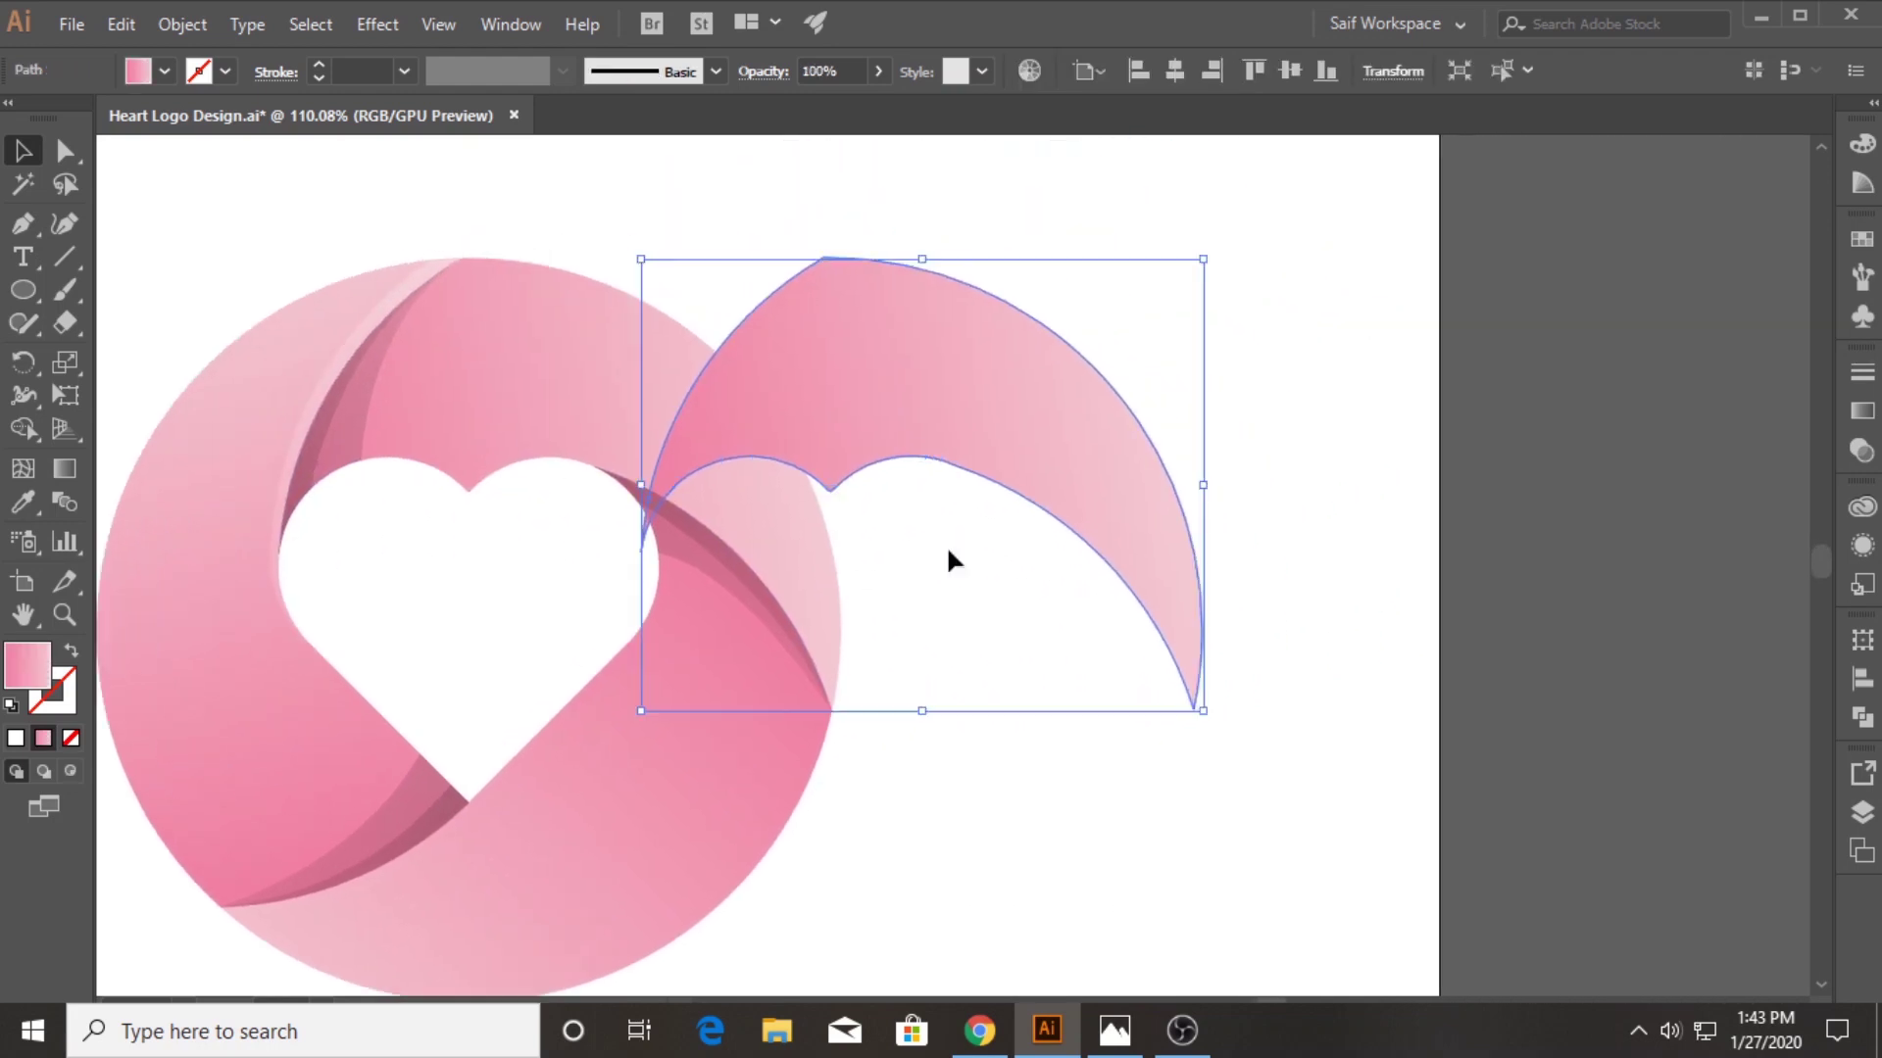
pyautogui.moveTo(1031, 417); pyautogui.dragTo(1339, 371)
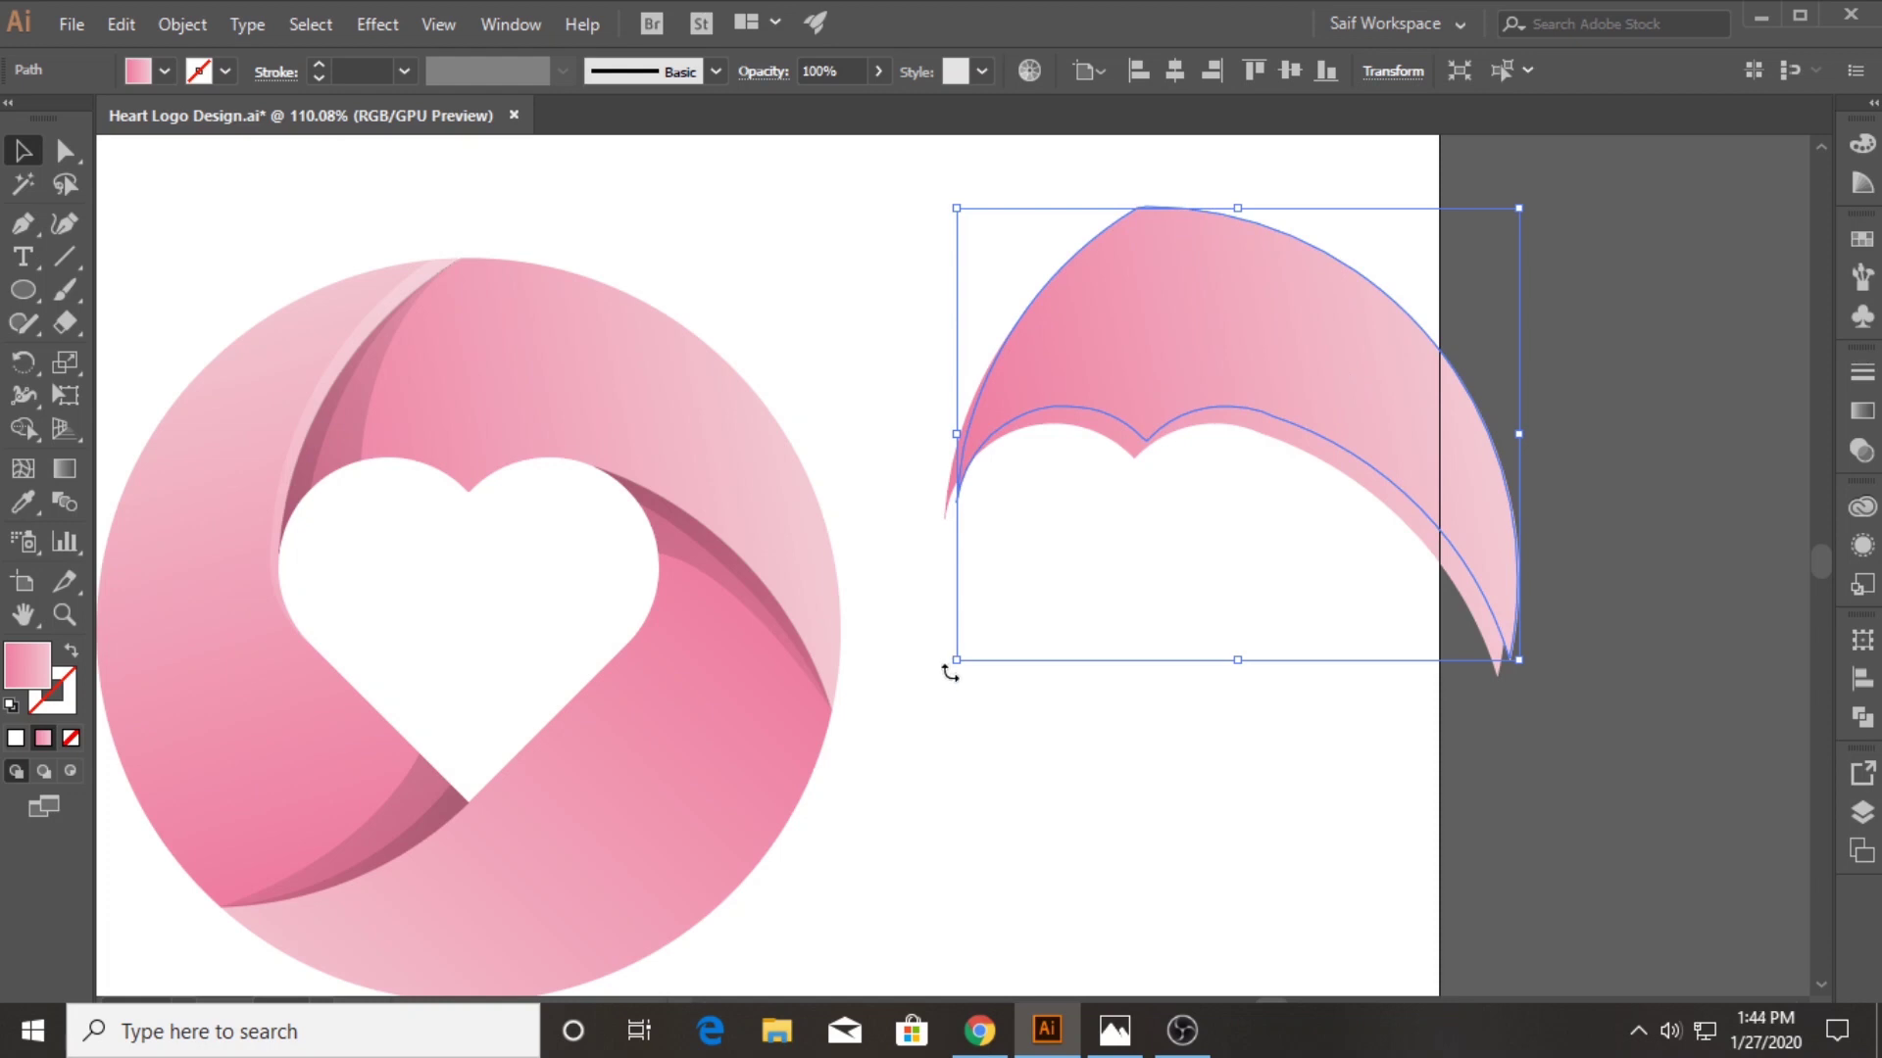
pyautogui.moveTo(950, 673); pyautogui.dragTo(975, 683)
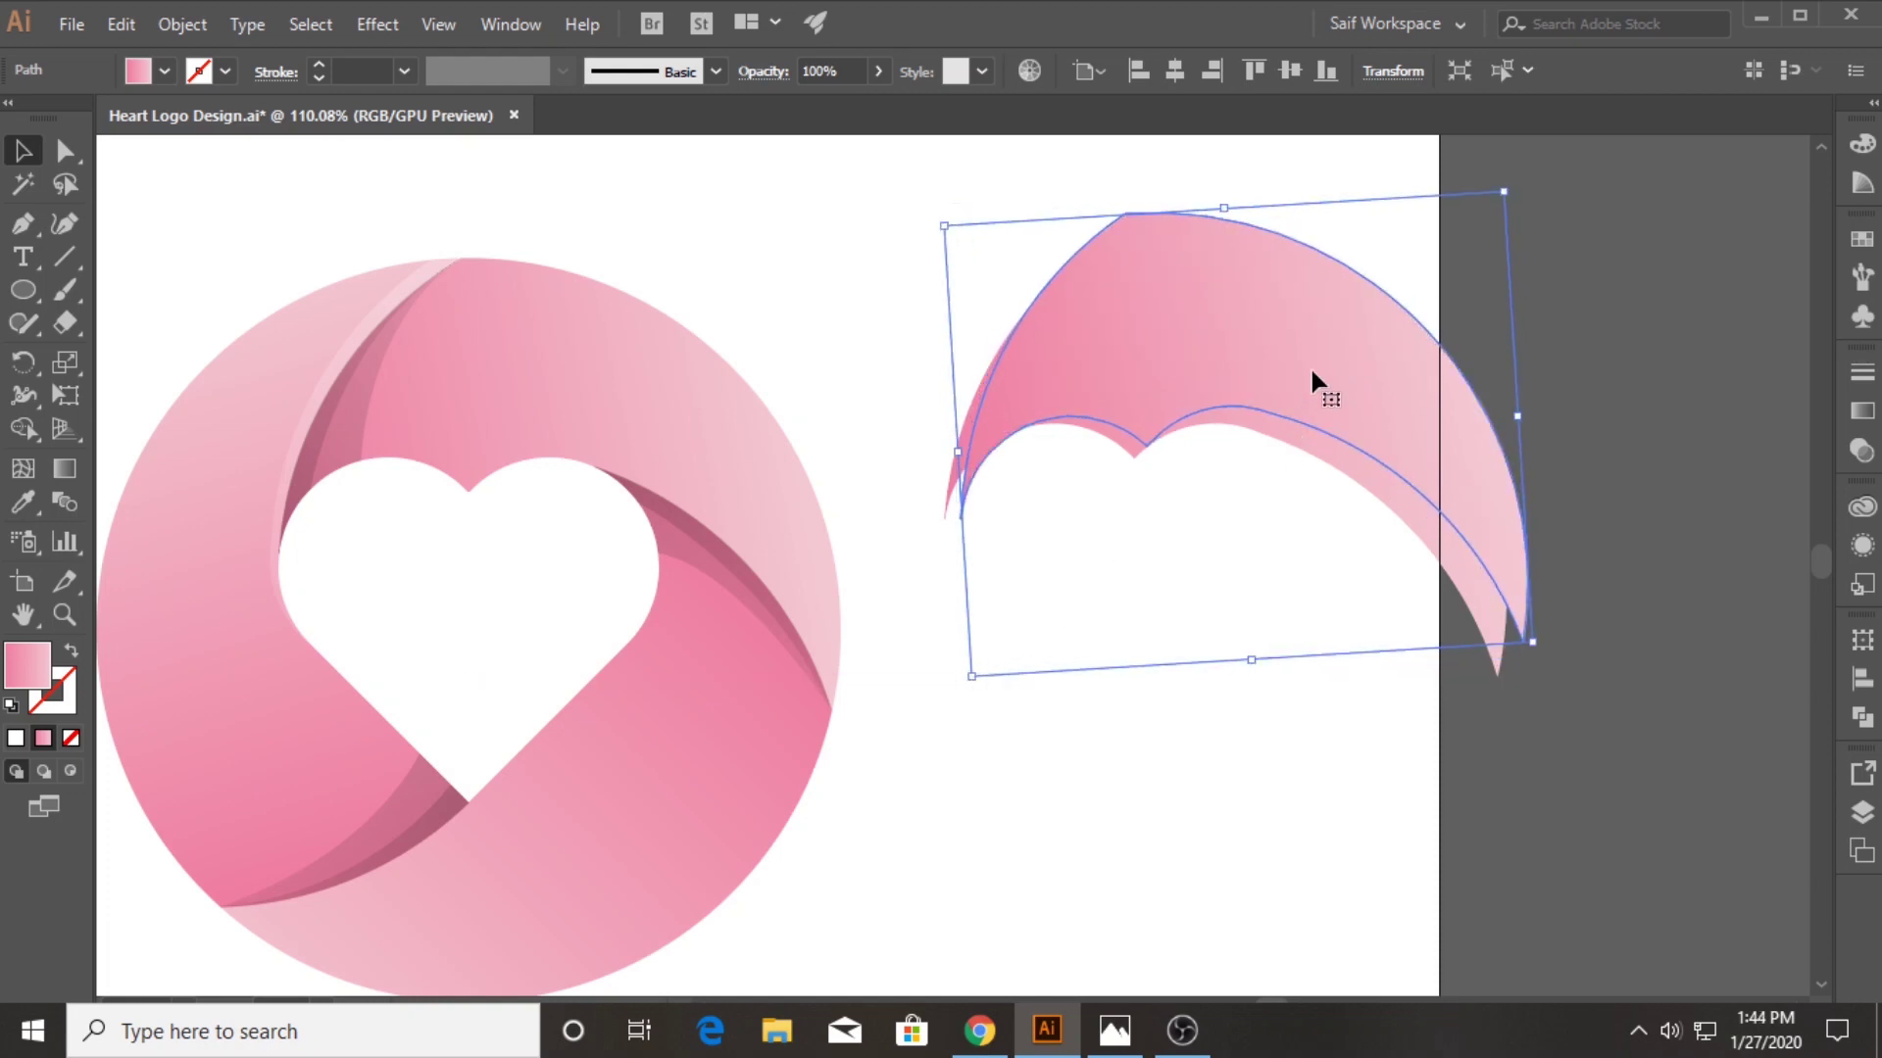
pyautogui.press('Down')
pyautogui.press('Down')
pyautogui.press('Down')
pyautogui.press('Down')
pyautogui.press('Down')
pyautogui.press('Down')
pyautogui.press('Left')
pyautogui.press('Left')
pyautogui.press('Left')
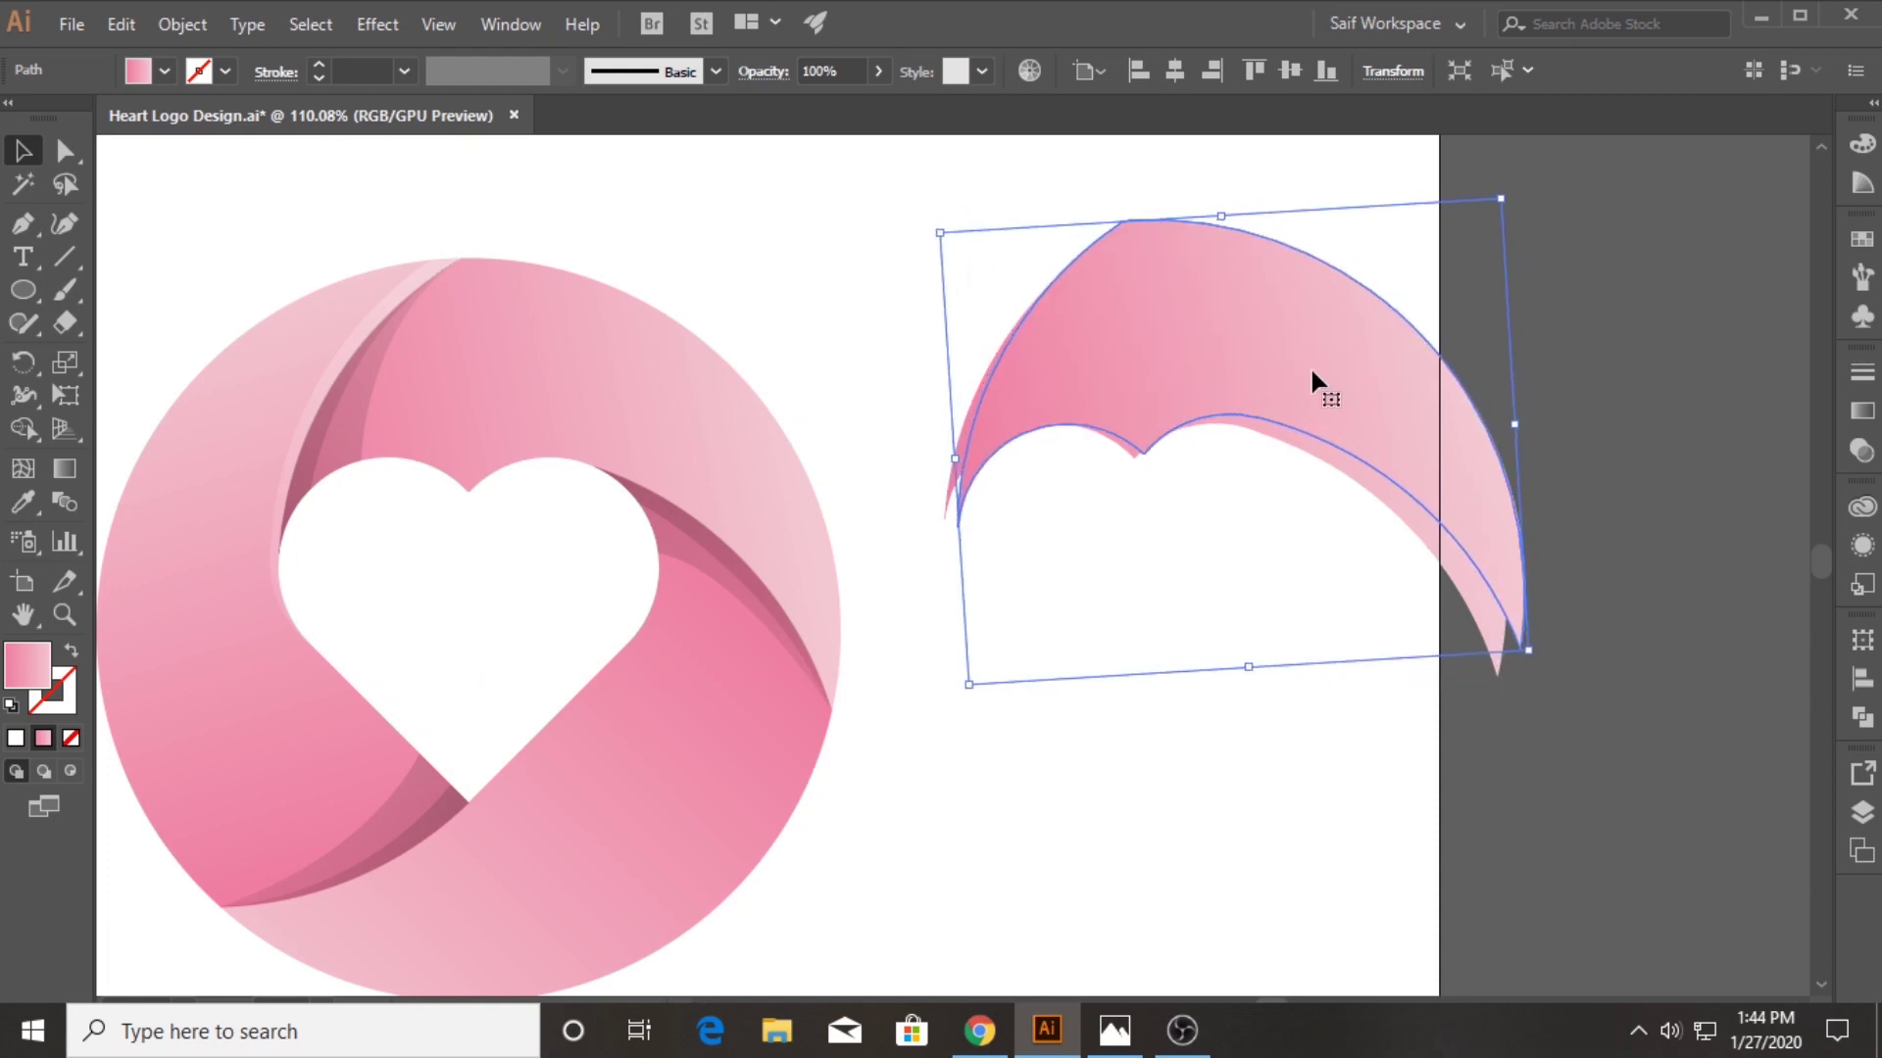
pyautogui.press('Down')
pyautogui.press('Down')
pyautogui.press('Left')
pyautogui.press('Left')
pyautogui.press('Down')
pyautogui.press('Down')
pyautogui.press('Left')
pyautogui.press('Left')
pyautogui.press('Down')
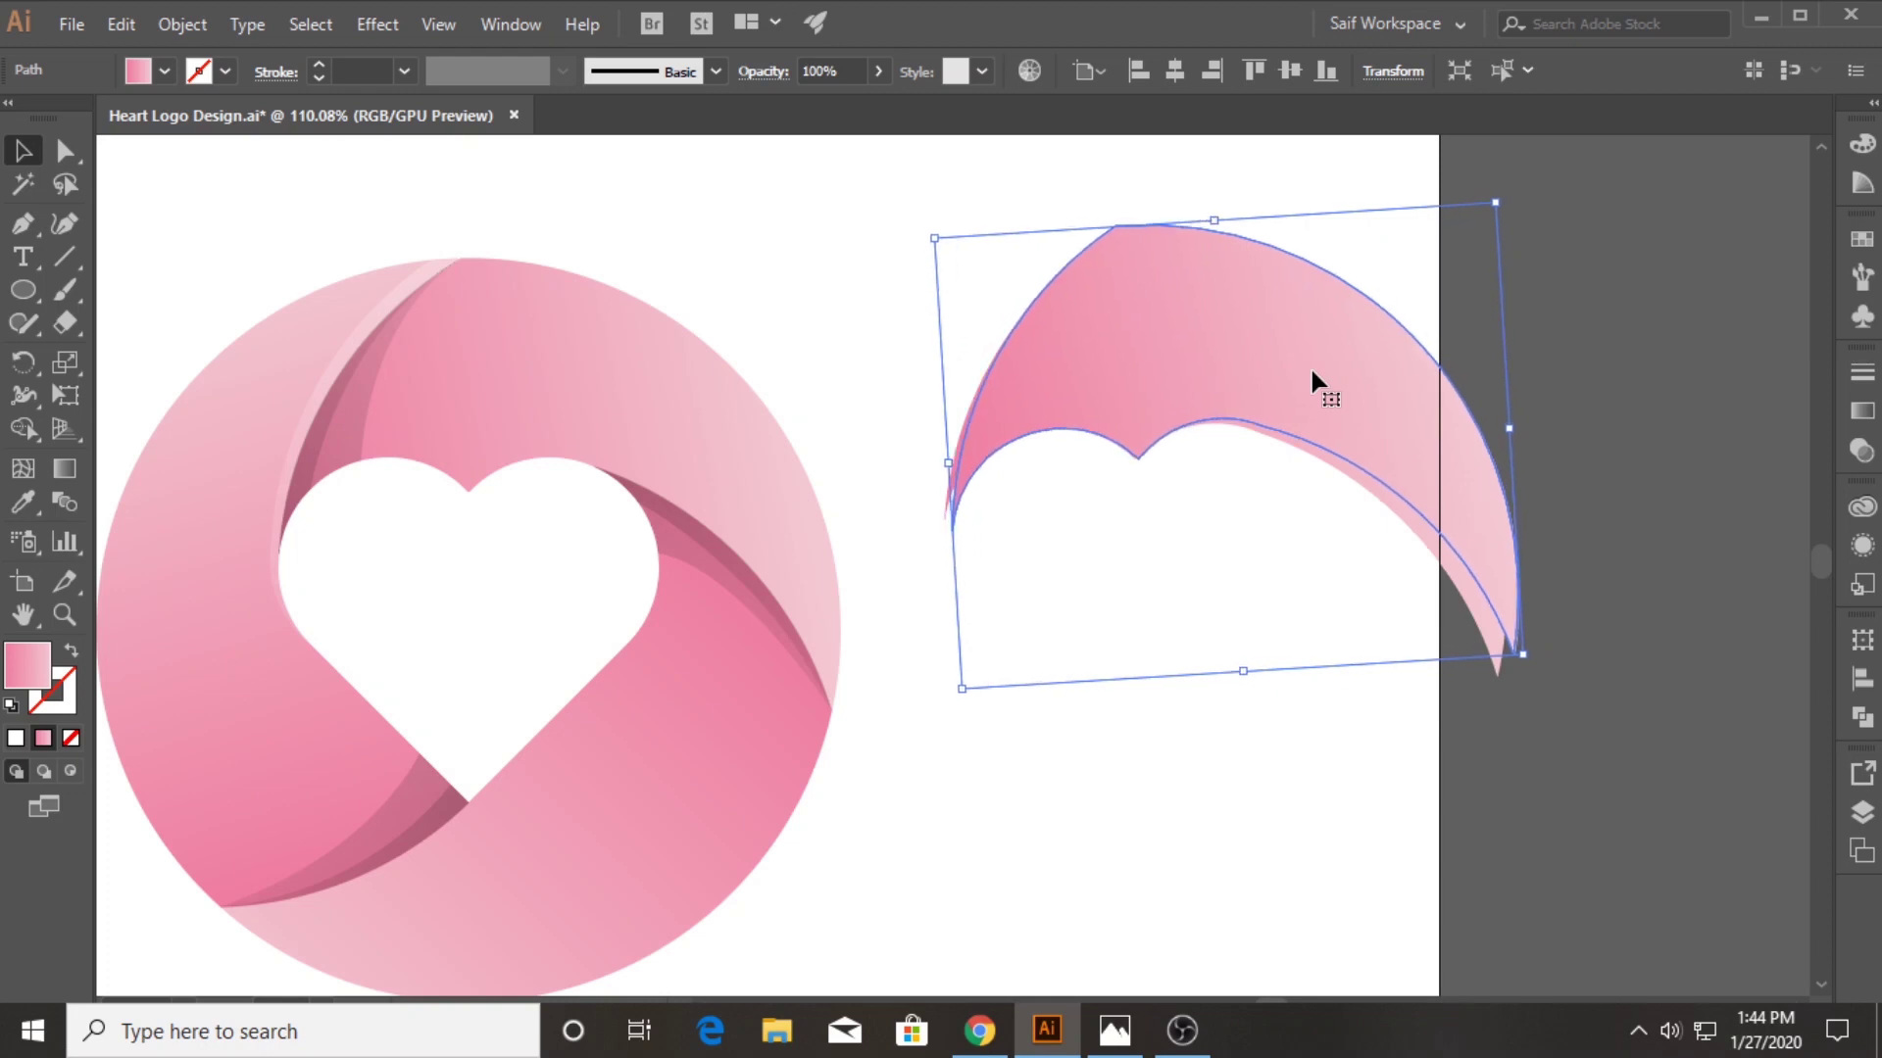
# Shape-build away the overlapping band regions, leaving only the long pink sliver
pyautogui.moveTo(990, 273); pyautogui.dragTo(1196, 538)
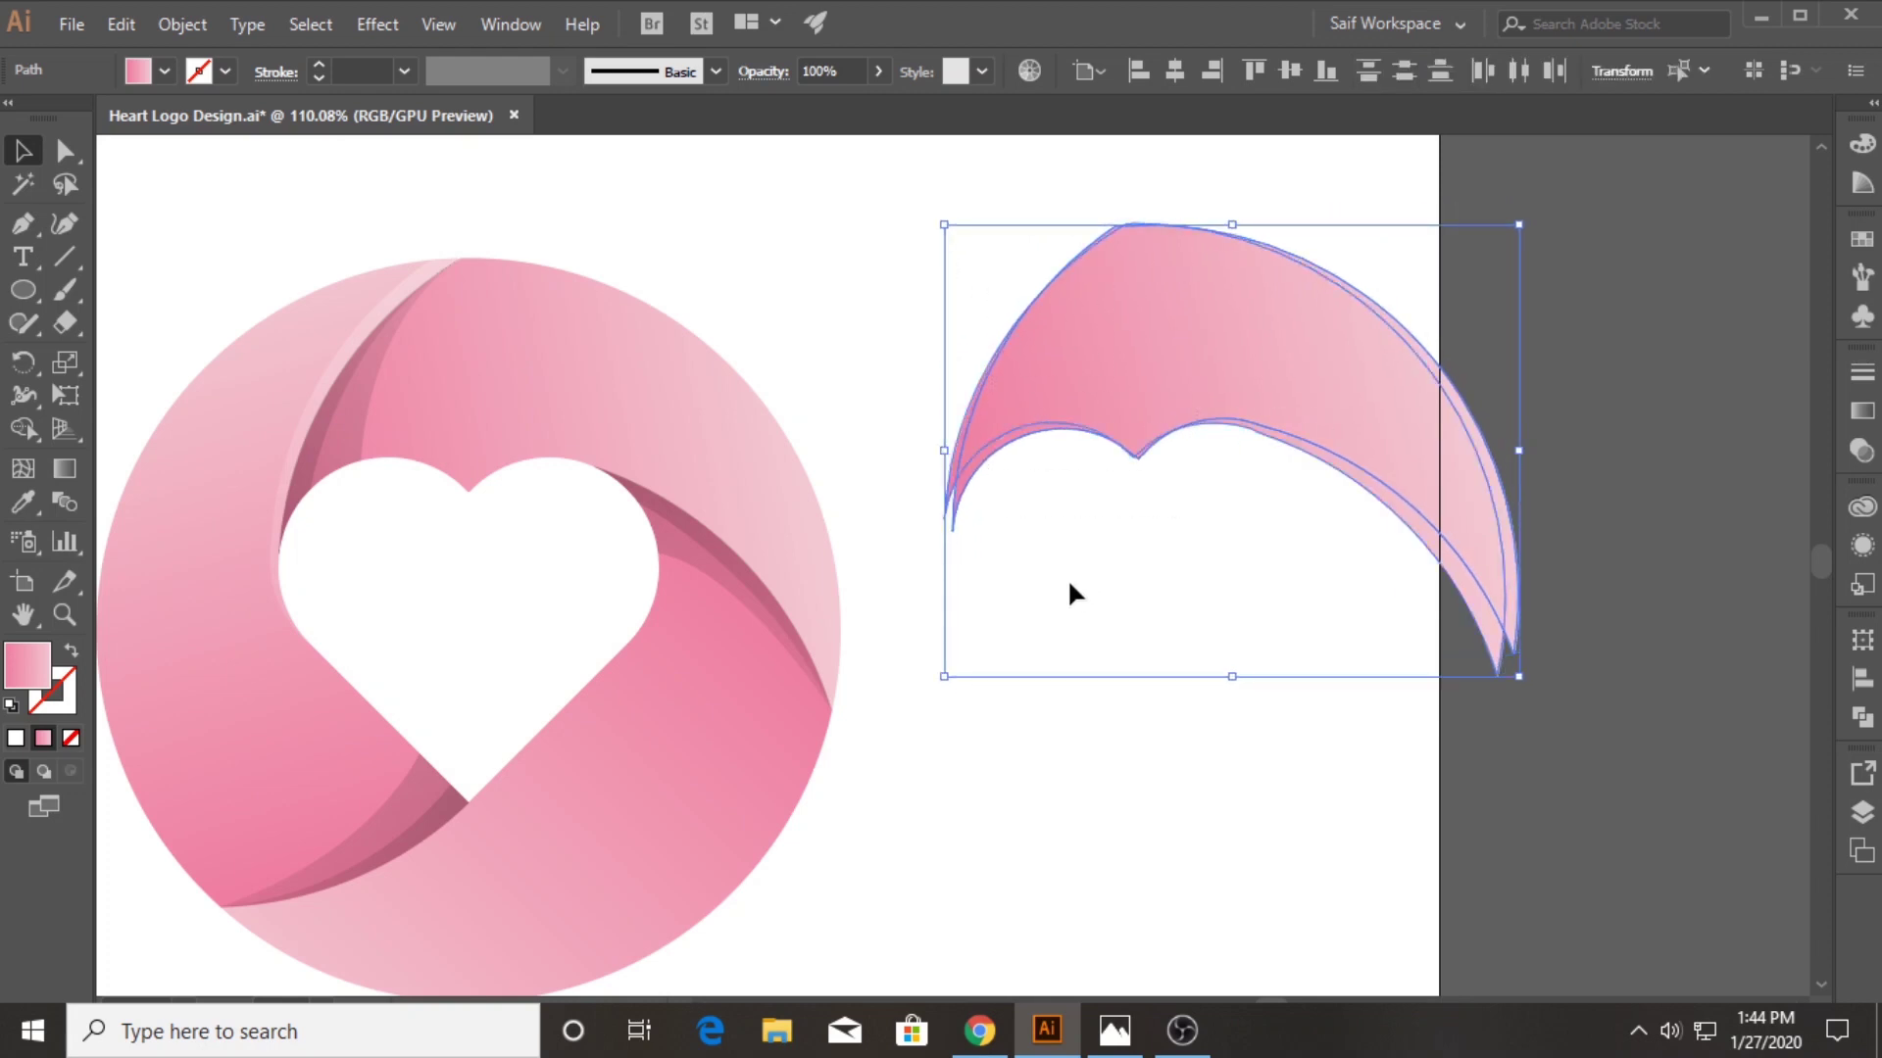
pyautogui.click(24, 430)
pyautogui.keyDown('alt'); pyautogui.click(1046, 336); pyautogui.keyUp('alt')
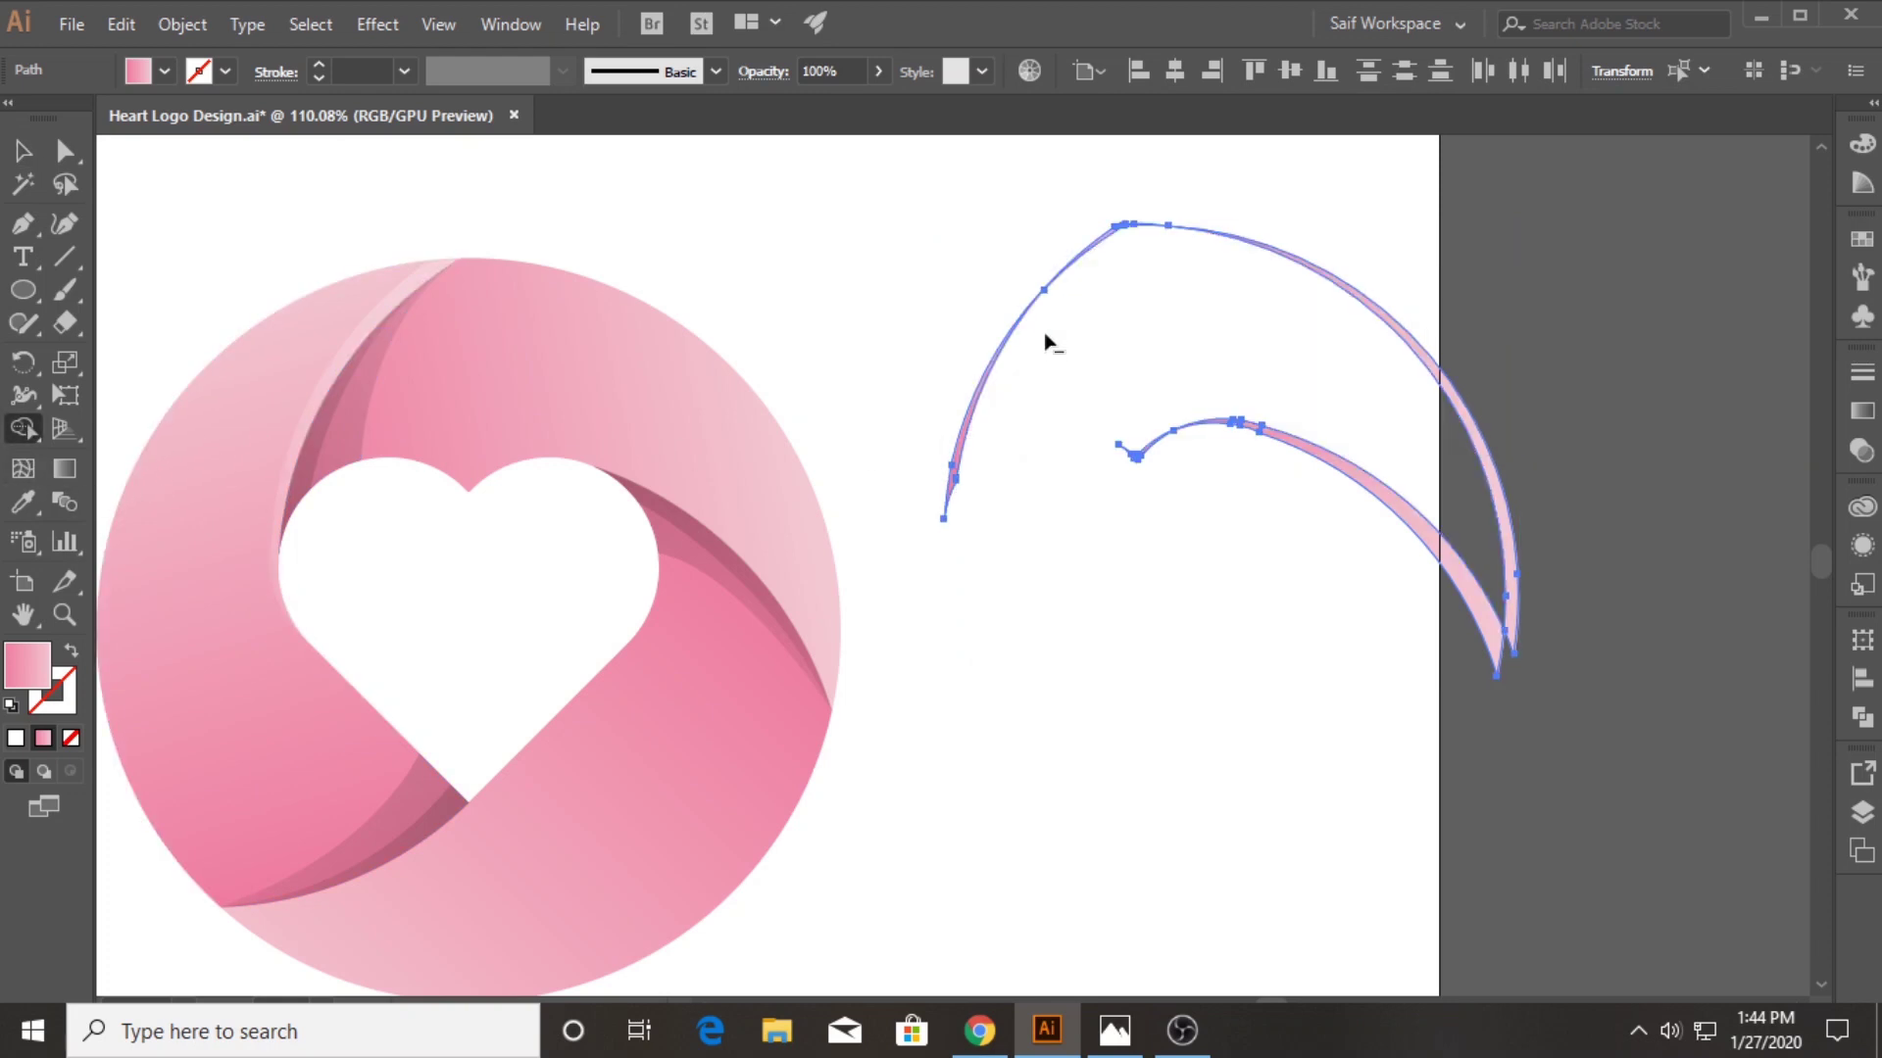
pyautogui.keyDown('alt'); pyautogui.click(1303, 280); pyautogui.keyUp('alt')
pyautogui.keyDown('alt'); pyautogui.click(1078, 257); pyautogui.keyUp('alt')
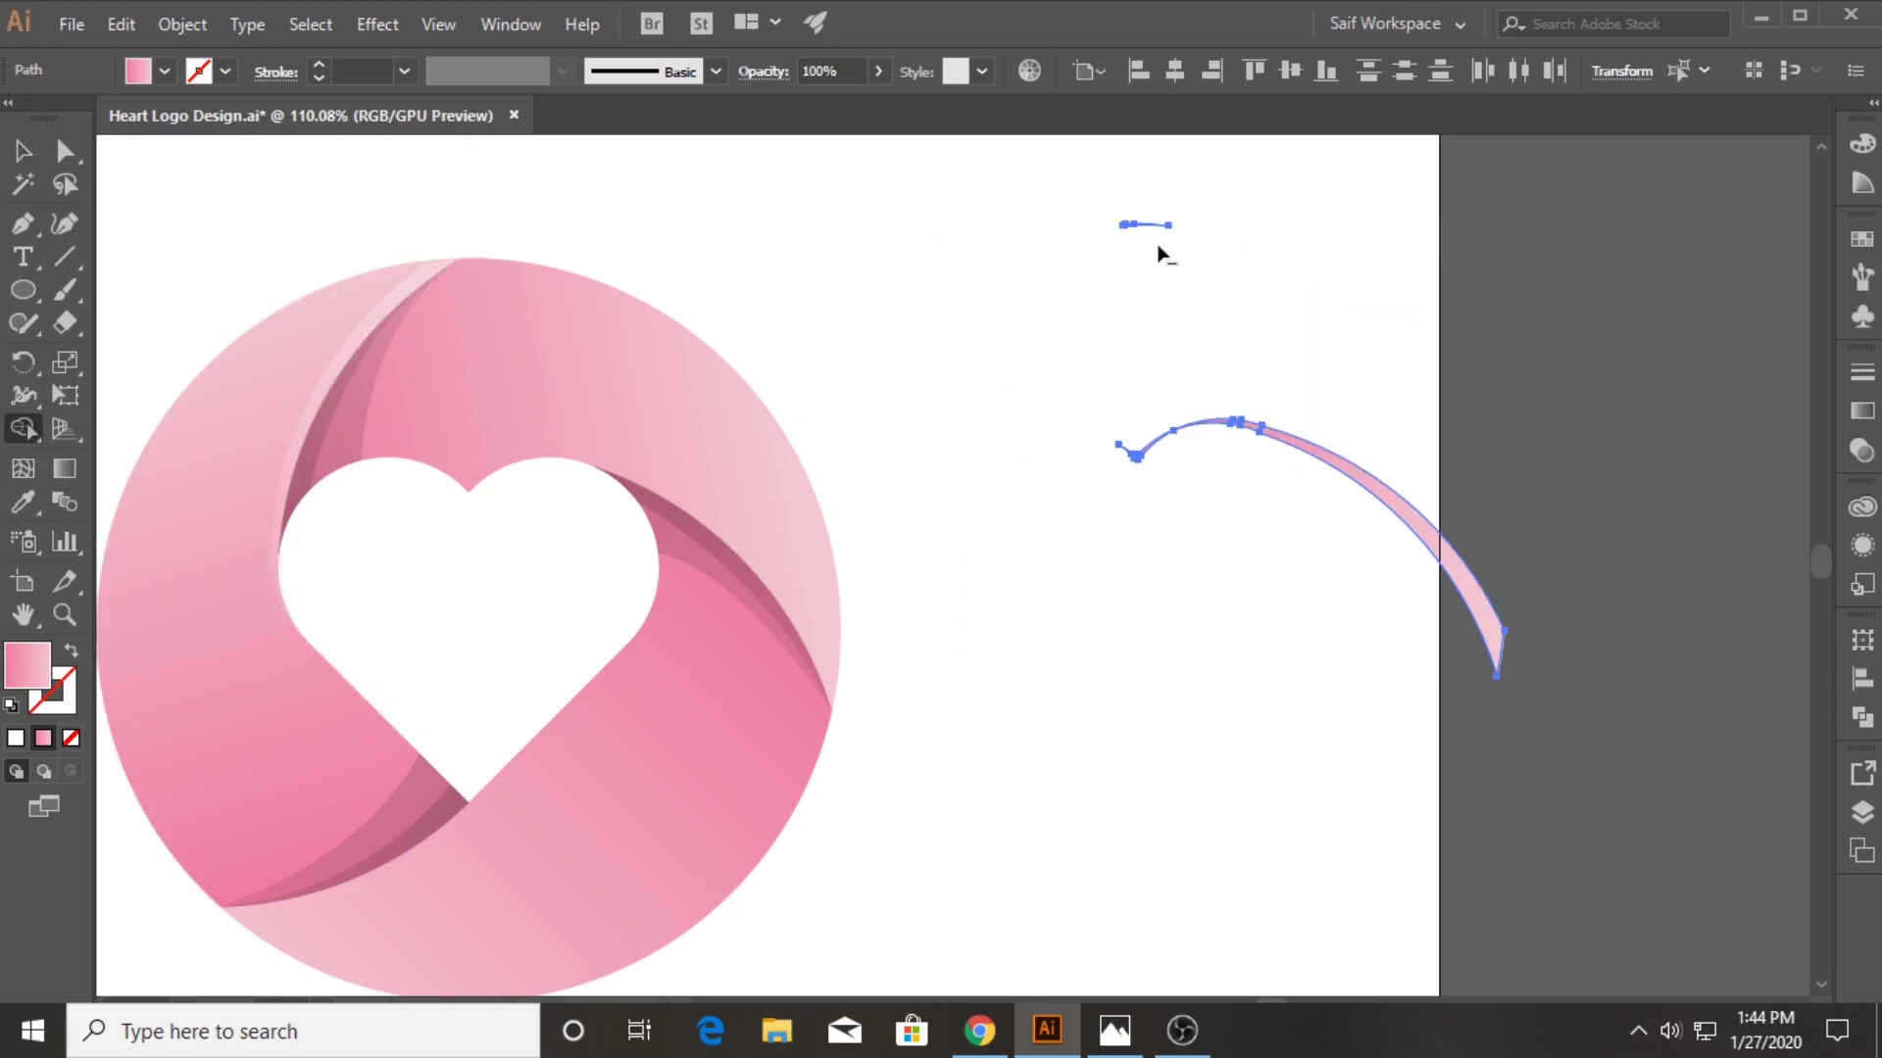
pyautogui.keyDown('alt'); pyautogui.click(1145, 225); pyautogui.keyUp('alt')
pyautogui.keyDown('alt'); pyautogui.click(1150, 441); pyautogui.keyUp('alt')
pyautogui.keyDown('alt'); pyautogui.click(1122, 453); pyautogui.keyUp('alt')
pyautogui.keyDown('alt'); pyautogui.click(1201, 428); pyautogui.keyUp('alt')
pyautogui.hotkey('ctrl', 'z')
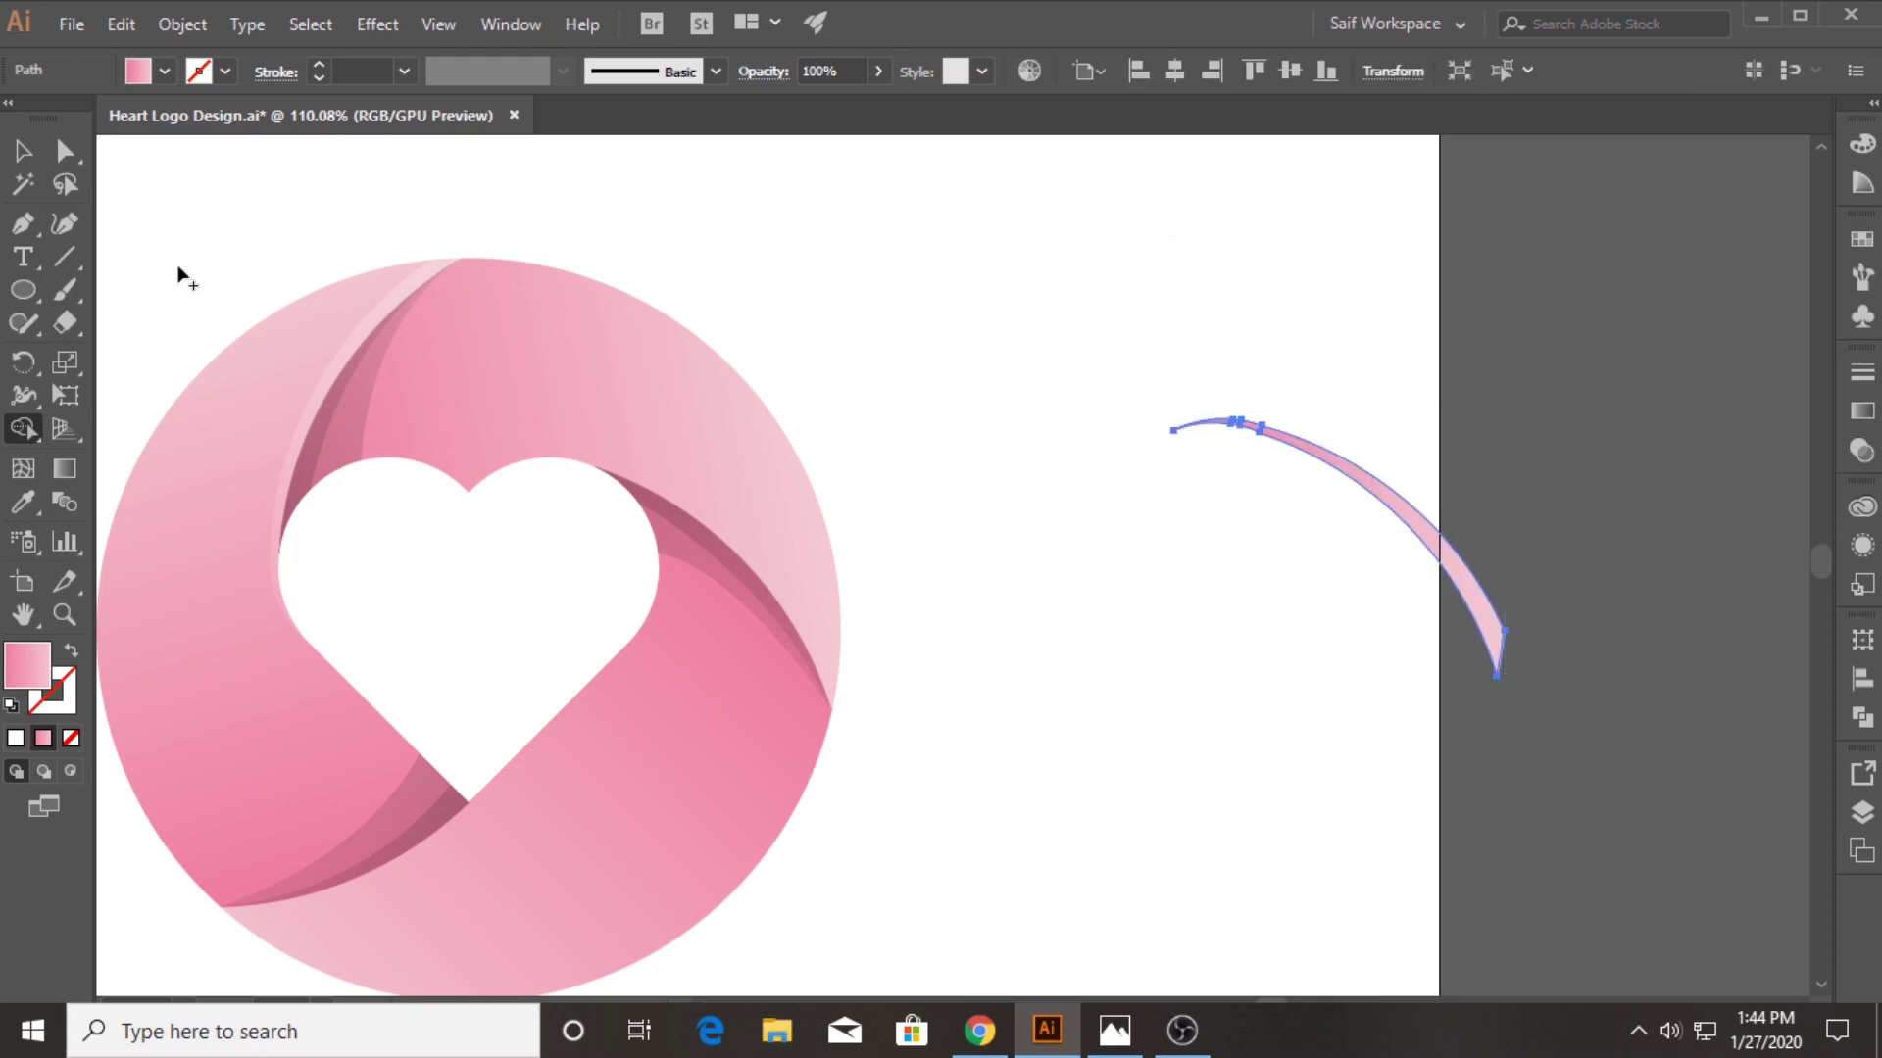
# Give the sliver the 25% white highlight fill, gradient running from its lower end upward
pyautogui.press('v')
pyautogui.click(1296, 445)
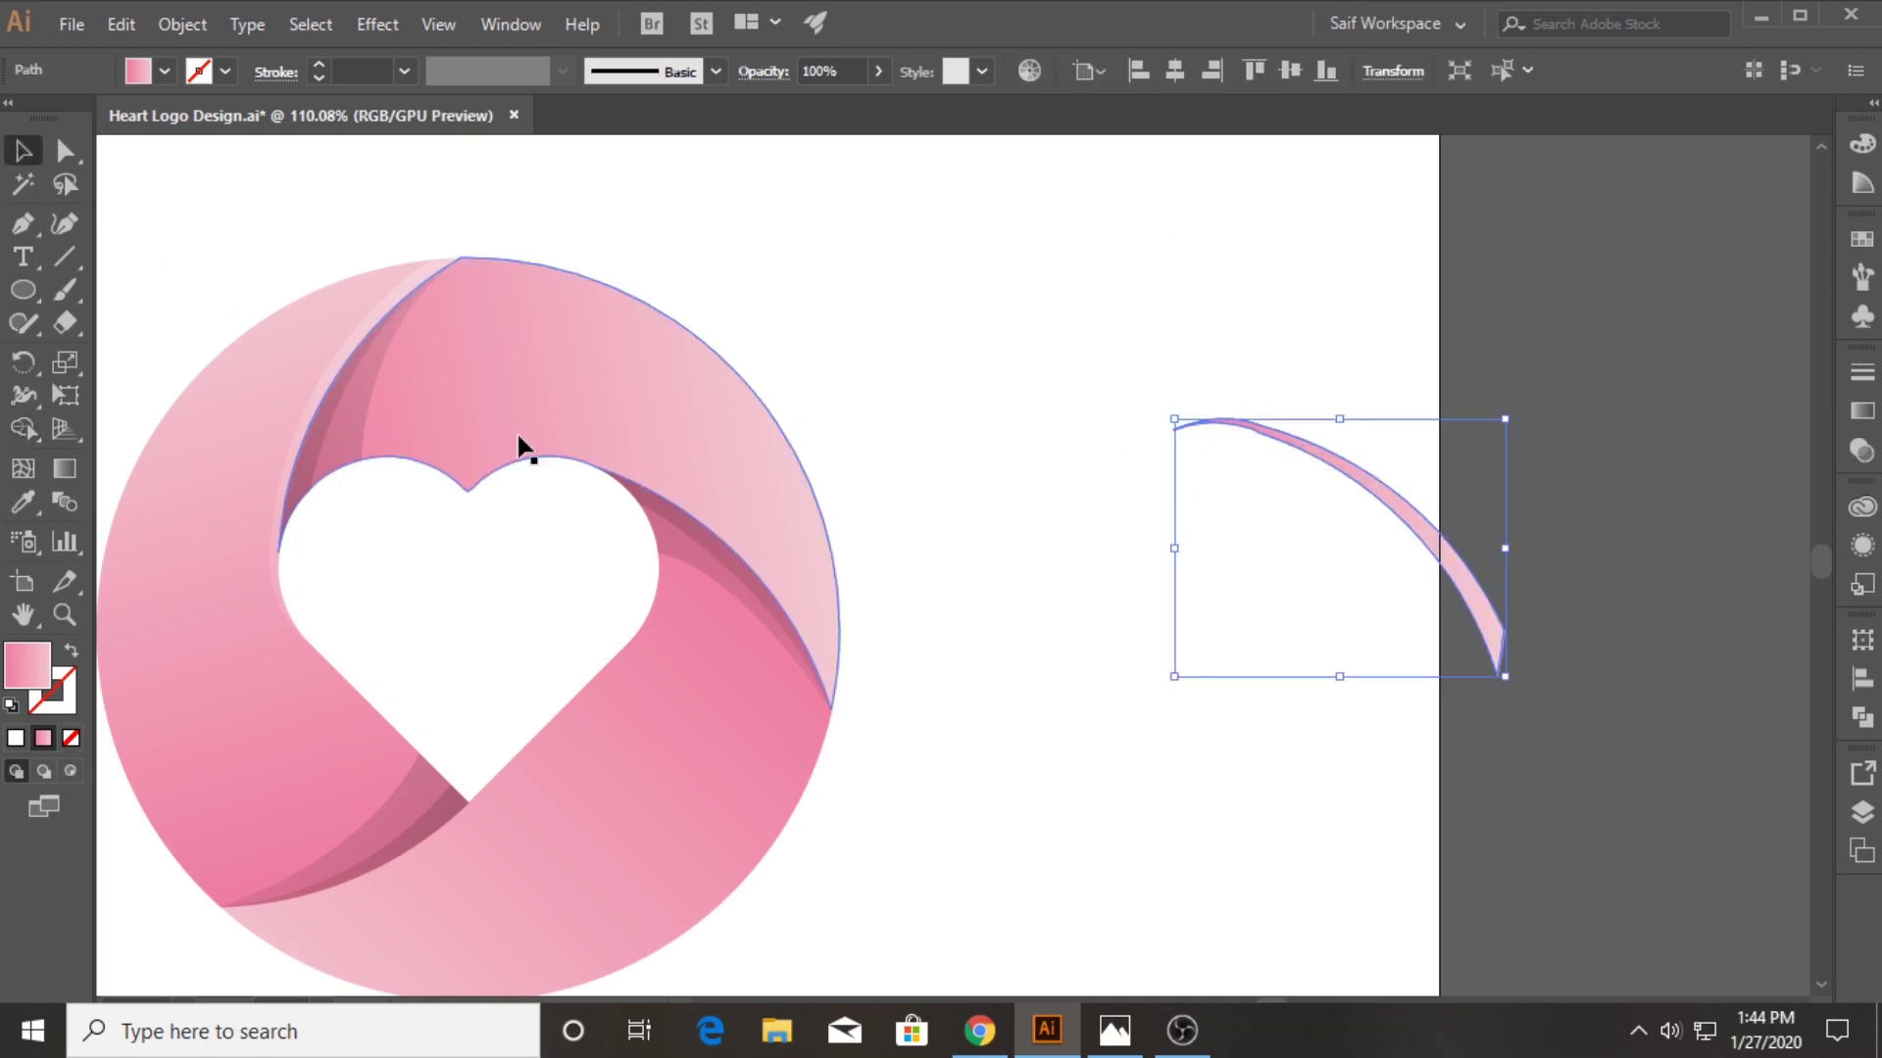
pyautogui.click(21, 501)
pyautogui.click(393, 299)
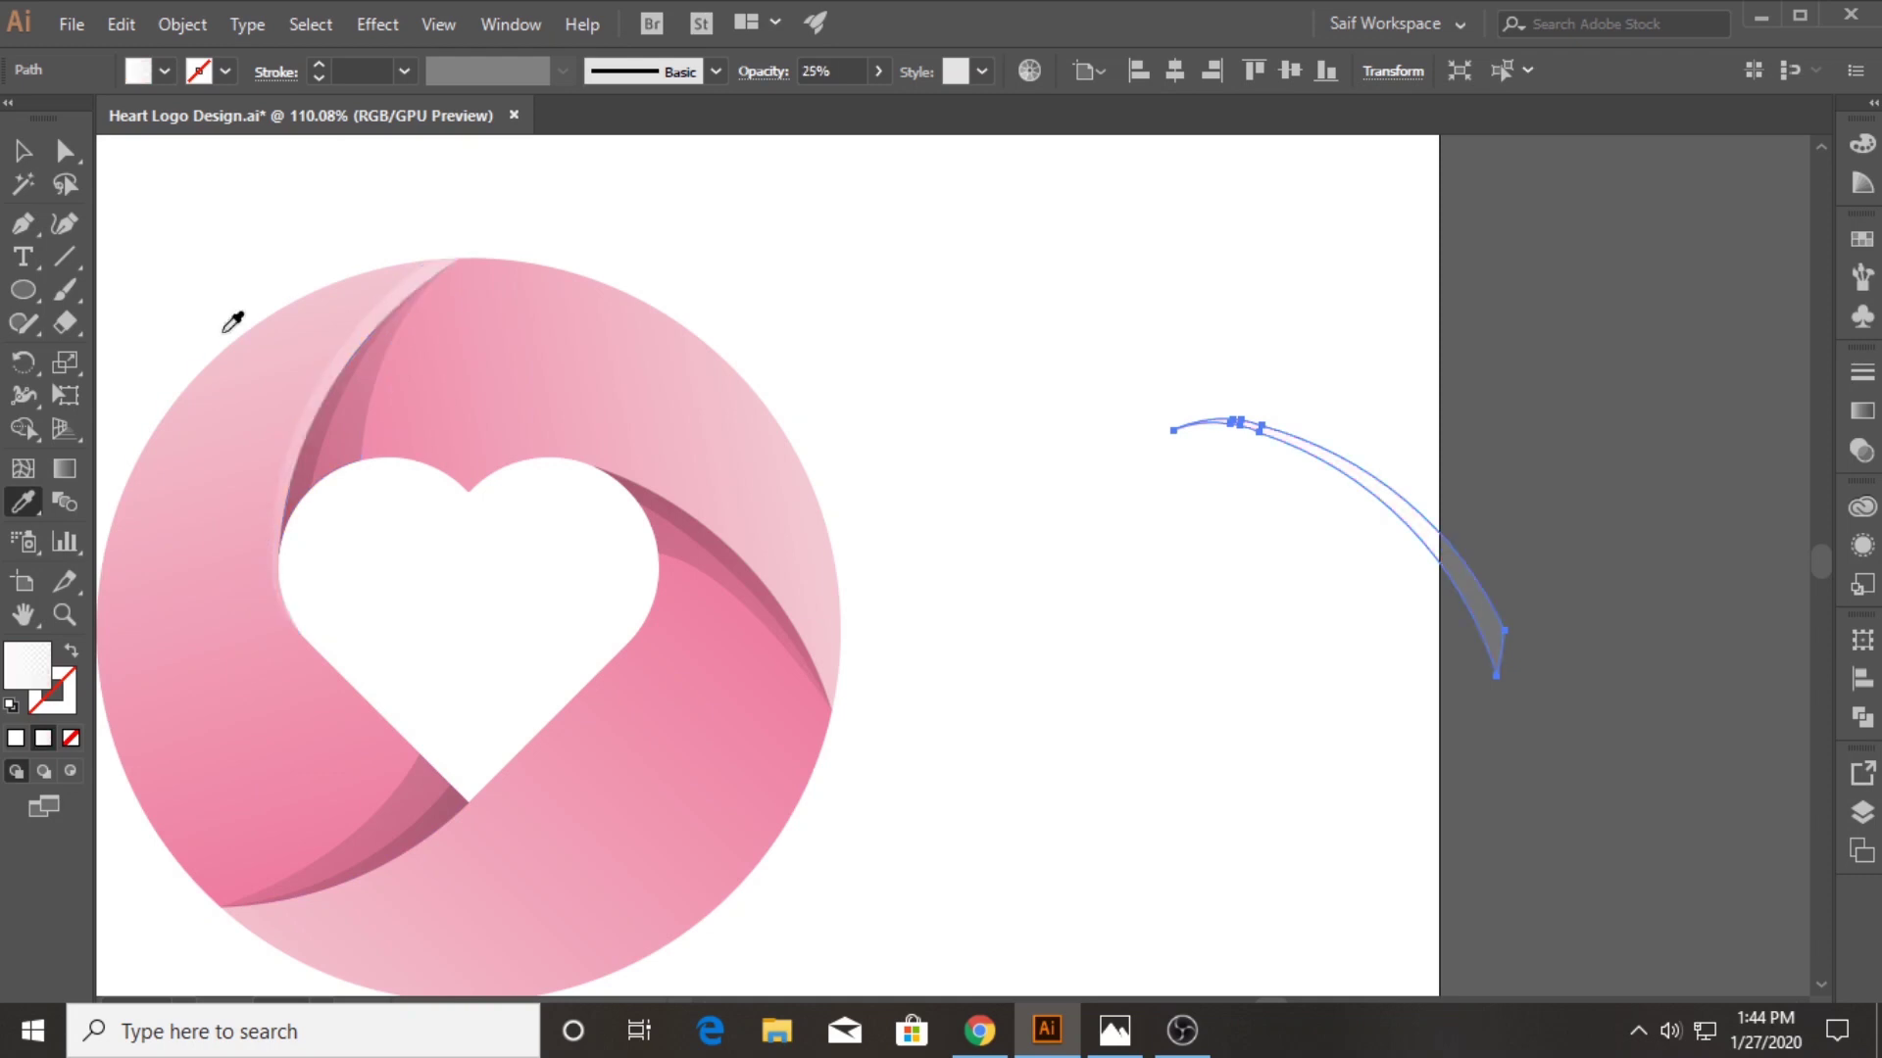
pyautogui.click(64, 468)
pyautogui.moveTo(1502, 641); pyautogui.dragTo(1255, 434)
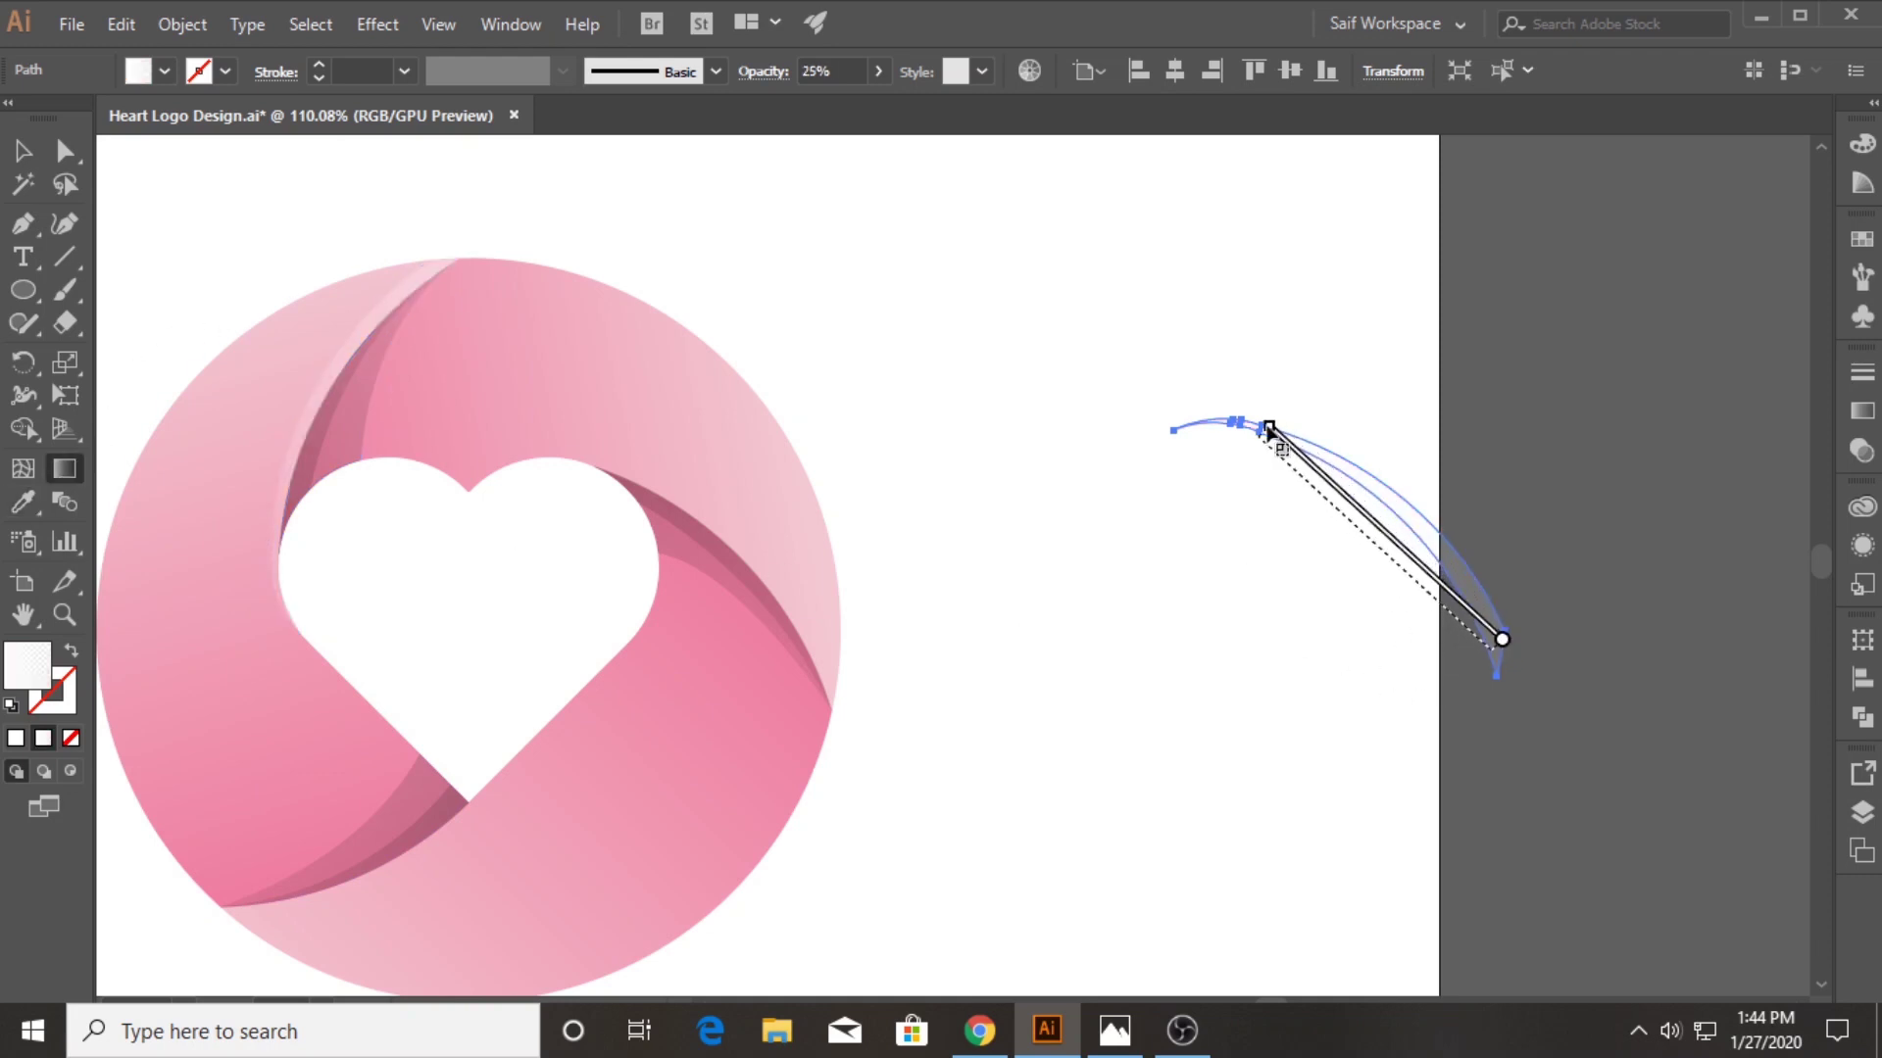
# Move the white sliver onto the logo's right edge
pyautogui.click(24, 153)
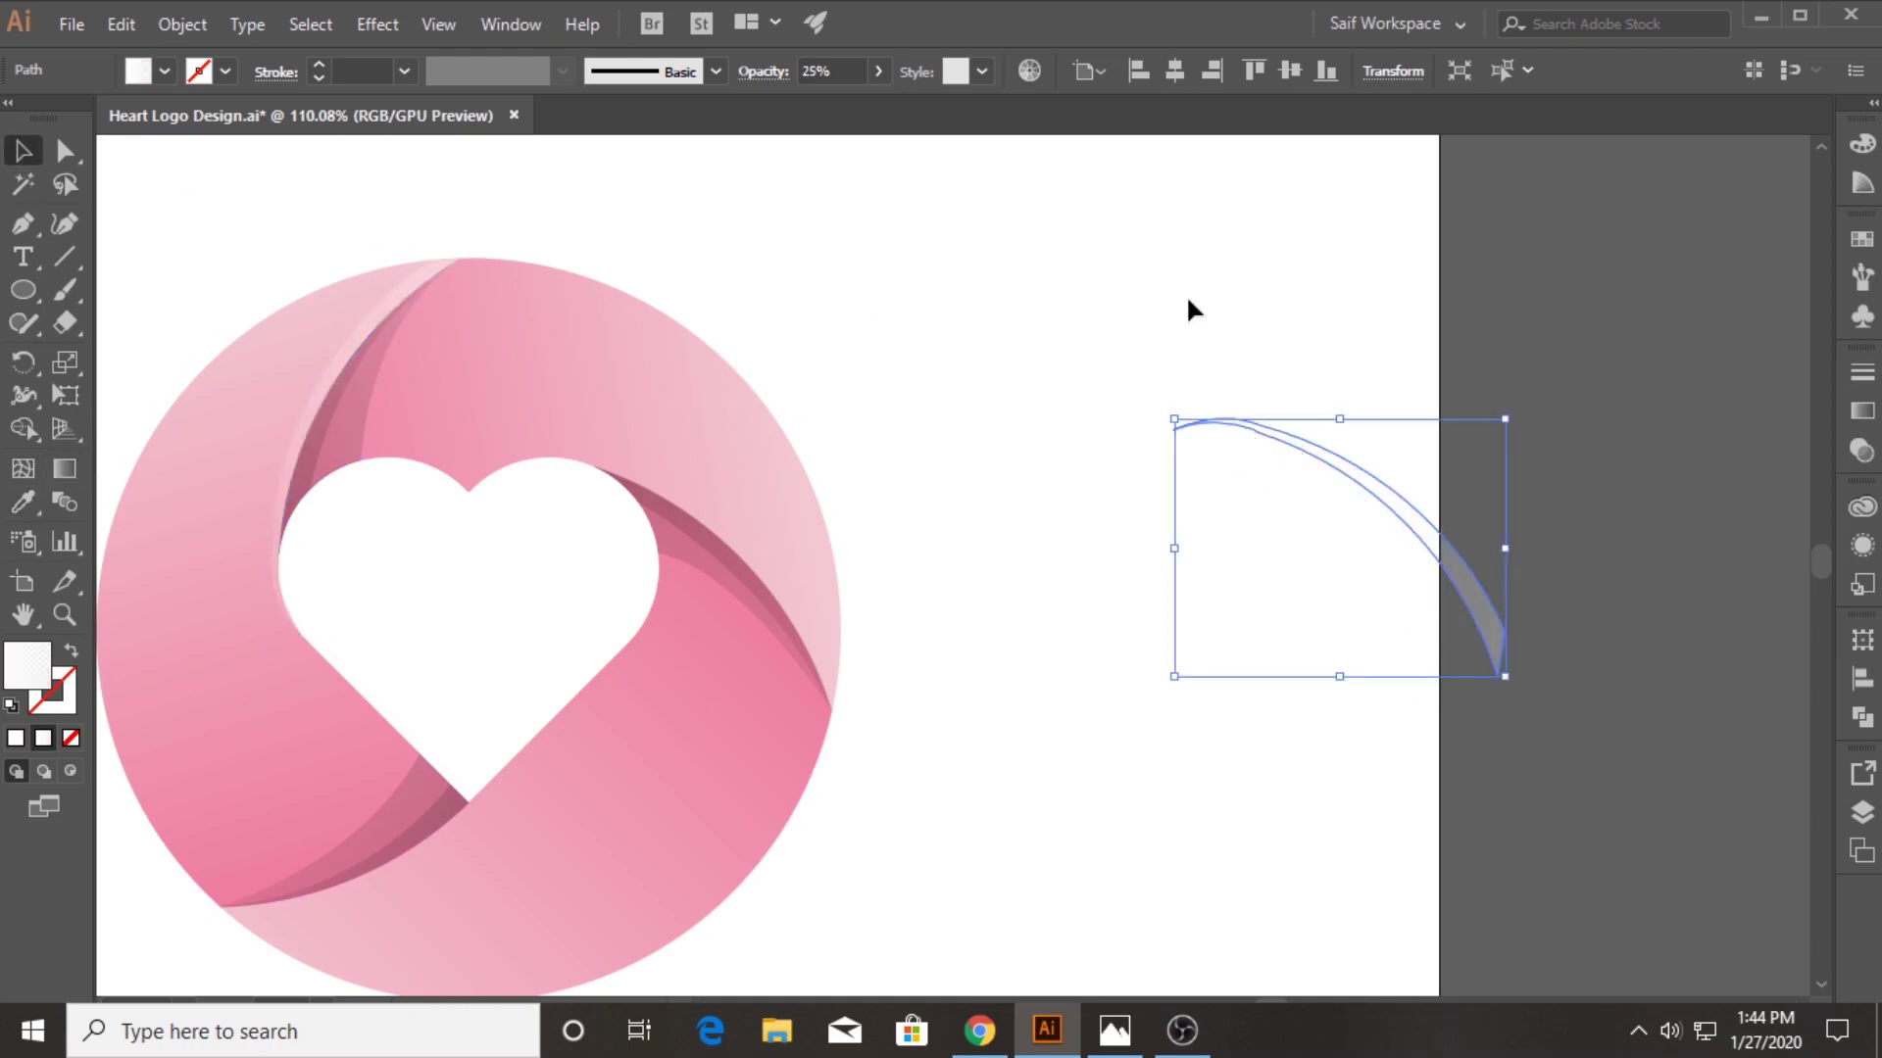
pyautogui.click(1186, 294)
pyautogui.moveTo(1504, 618); pyautogui.dragTo(835, 650)
pyautogui.click(988, 535)
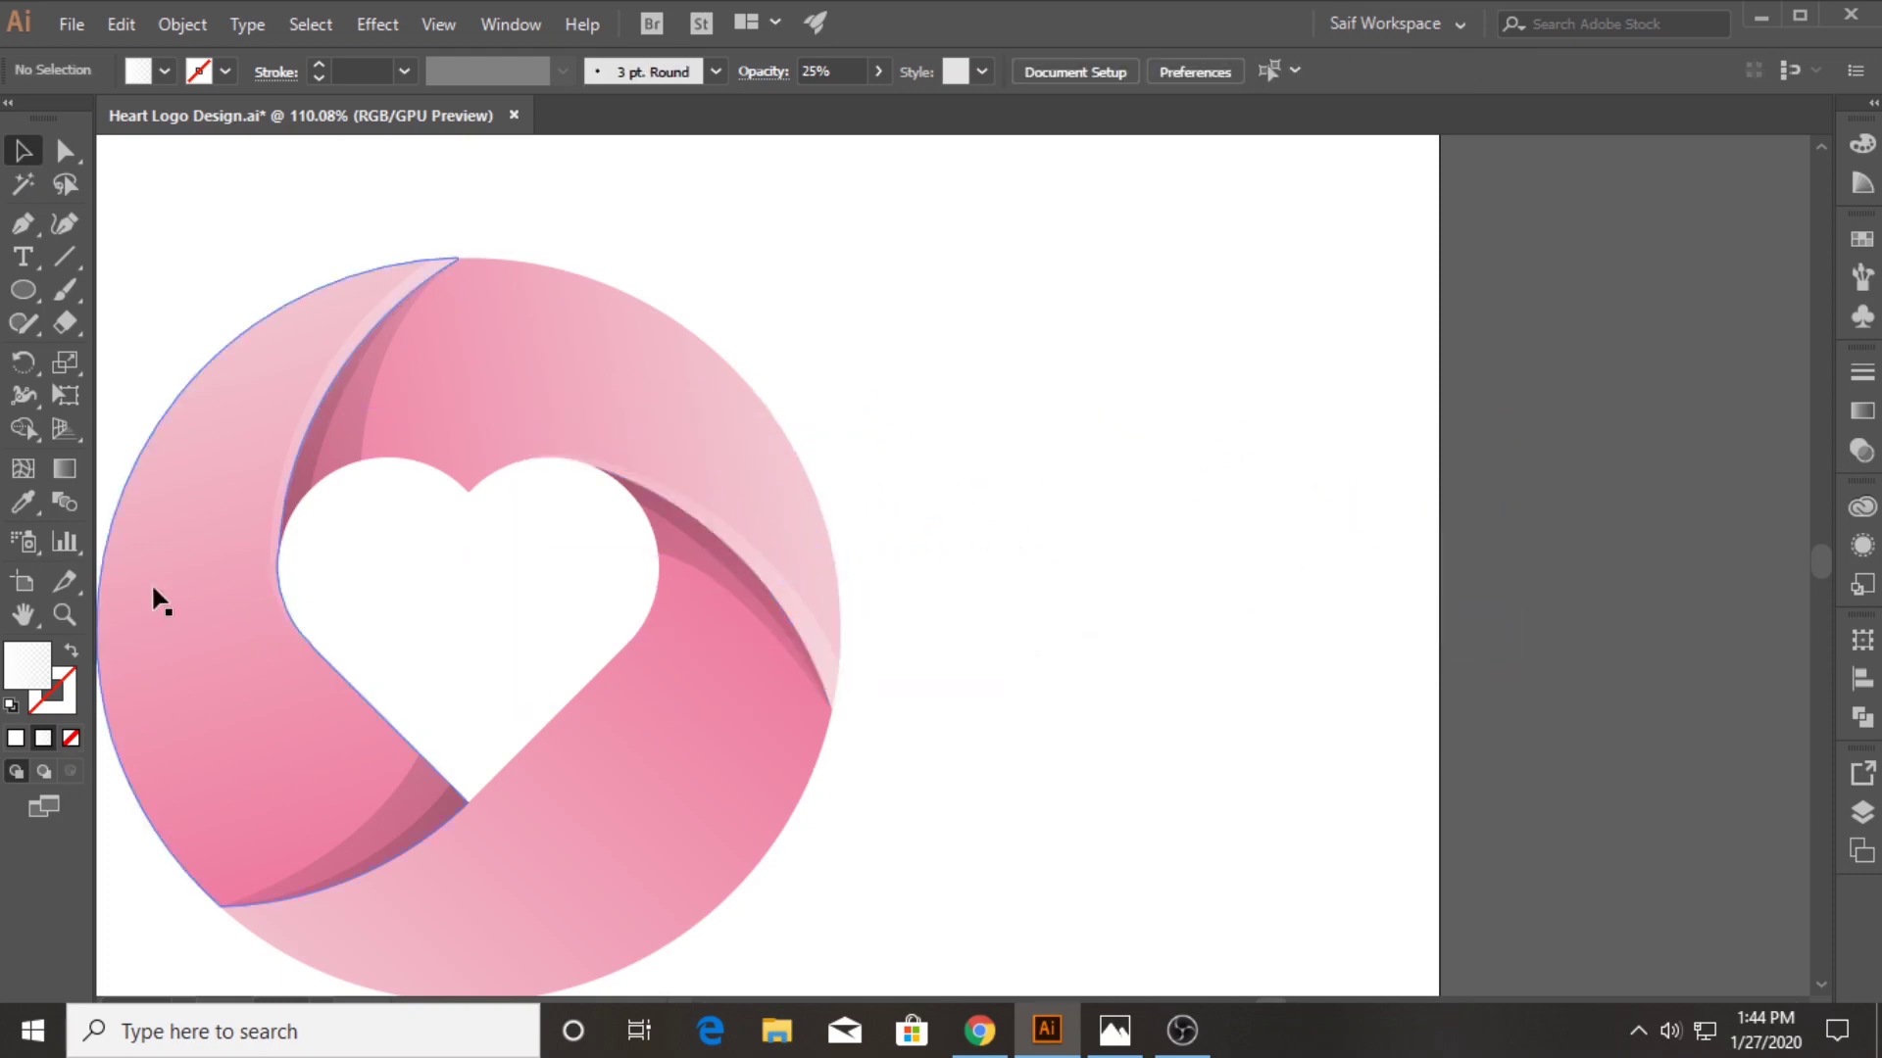
# Copy the lower-right ribbon out to the right, rotate it slightly counter-clockwise and nudge it up-left
pyautogui.click(63, 615)
pyautogui.scroll(-1, 588, 562)
pyautogui.scroll(-1, 624, 625)
pyautogui.moveTo(624, 624); pyautogui.dragTo(856, 660)
pyautogui.click(24, 151)
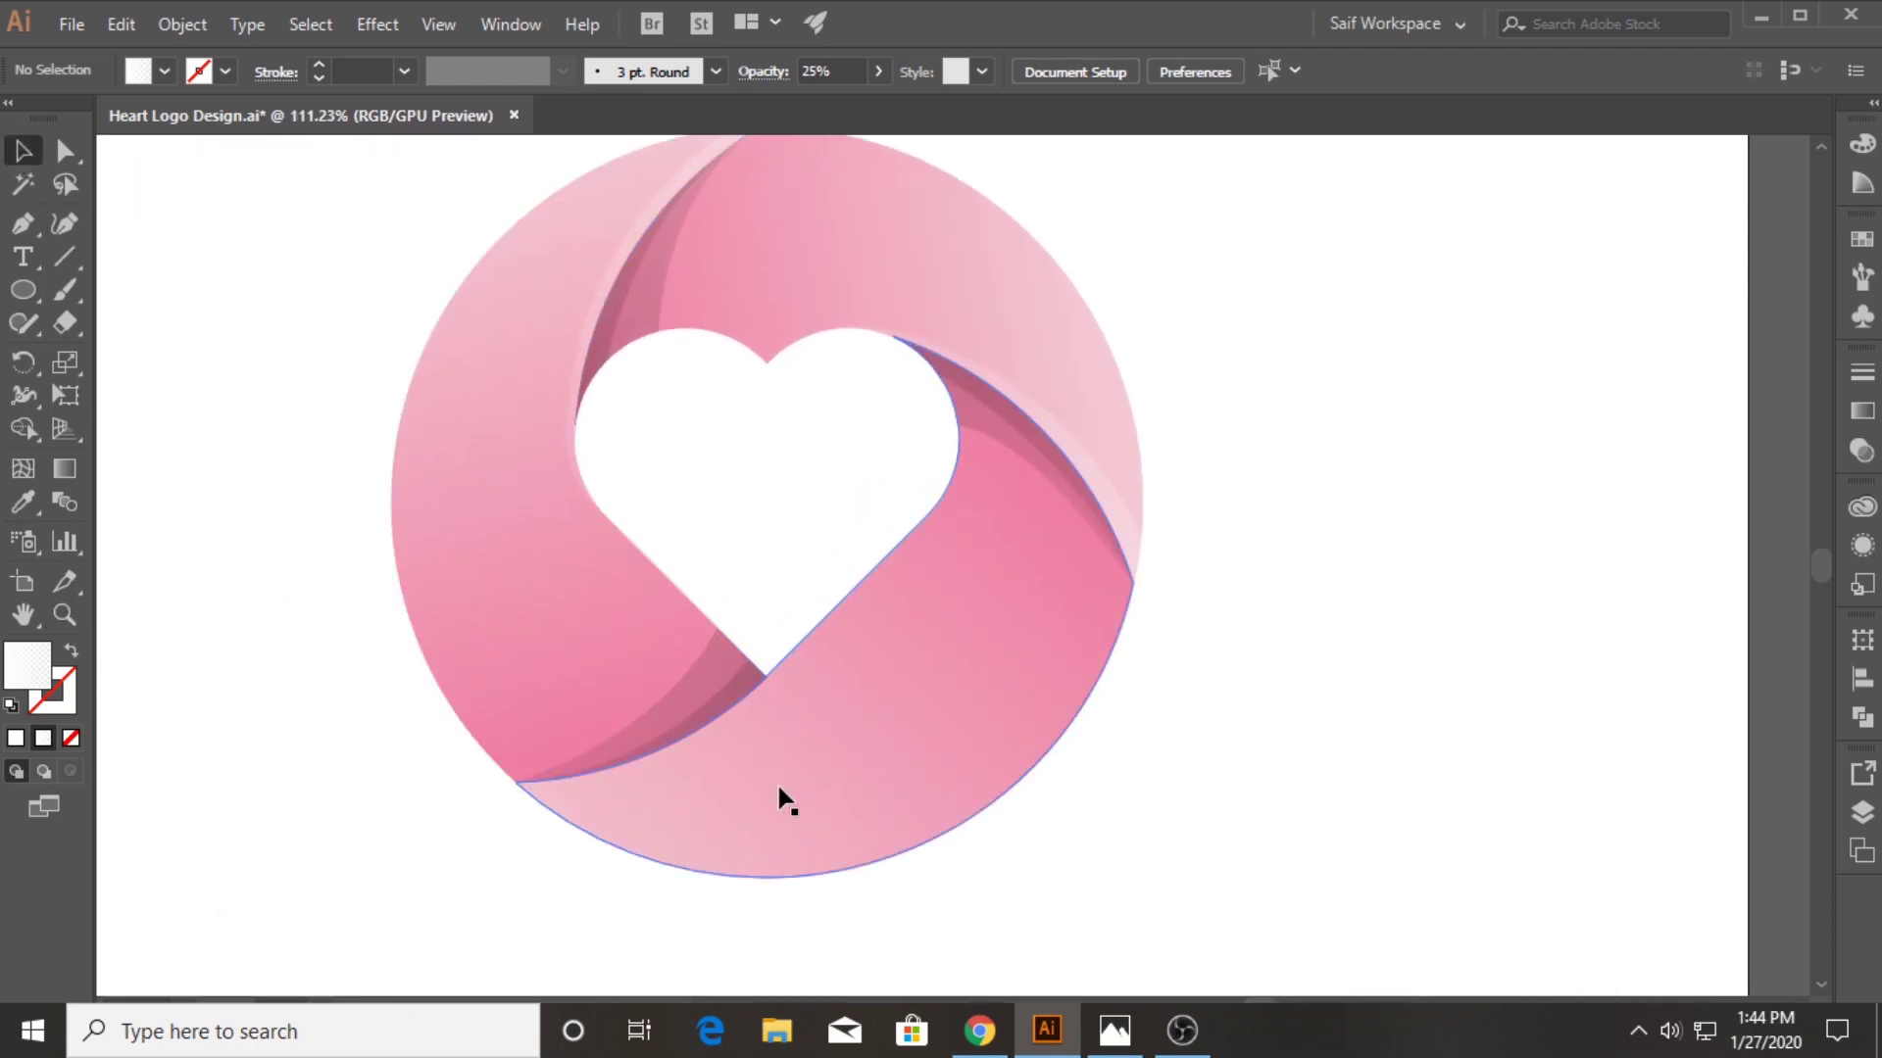
pyautogui.moveTo(776, 782)
pyautogui.mouseDown()
pyautogui.moveTo(1372, 845)
pyautogui.moveTo(1129, 739)
pyautogui.mouseUp()
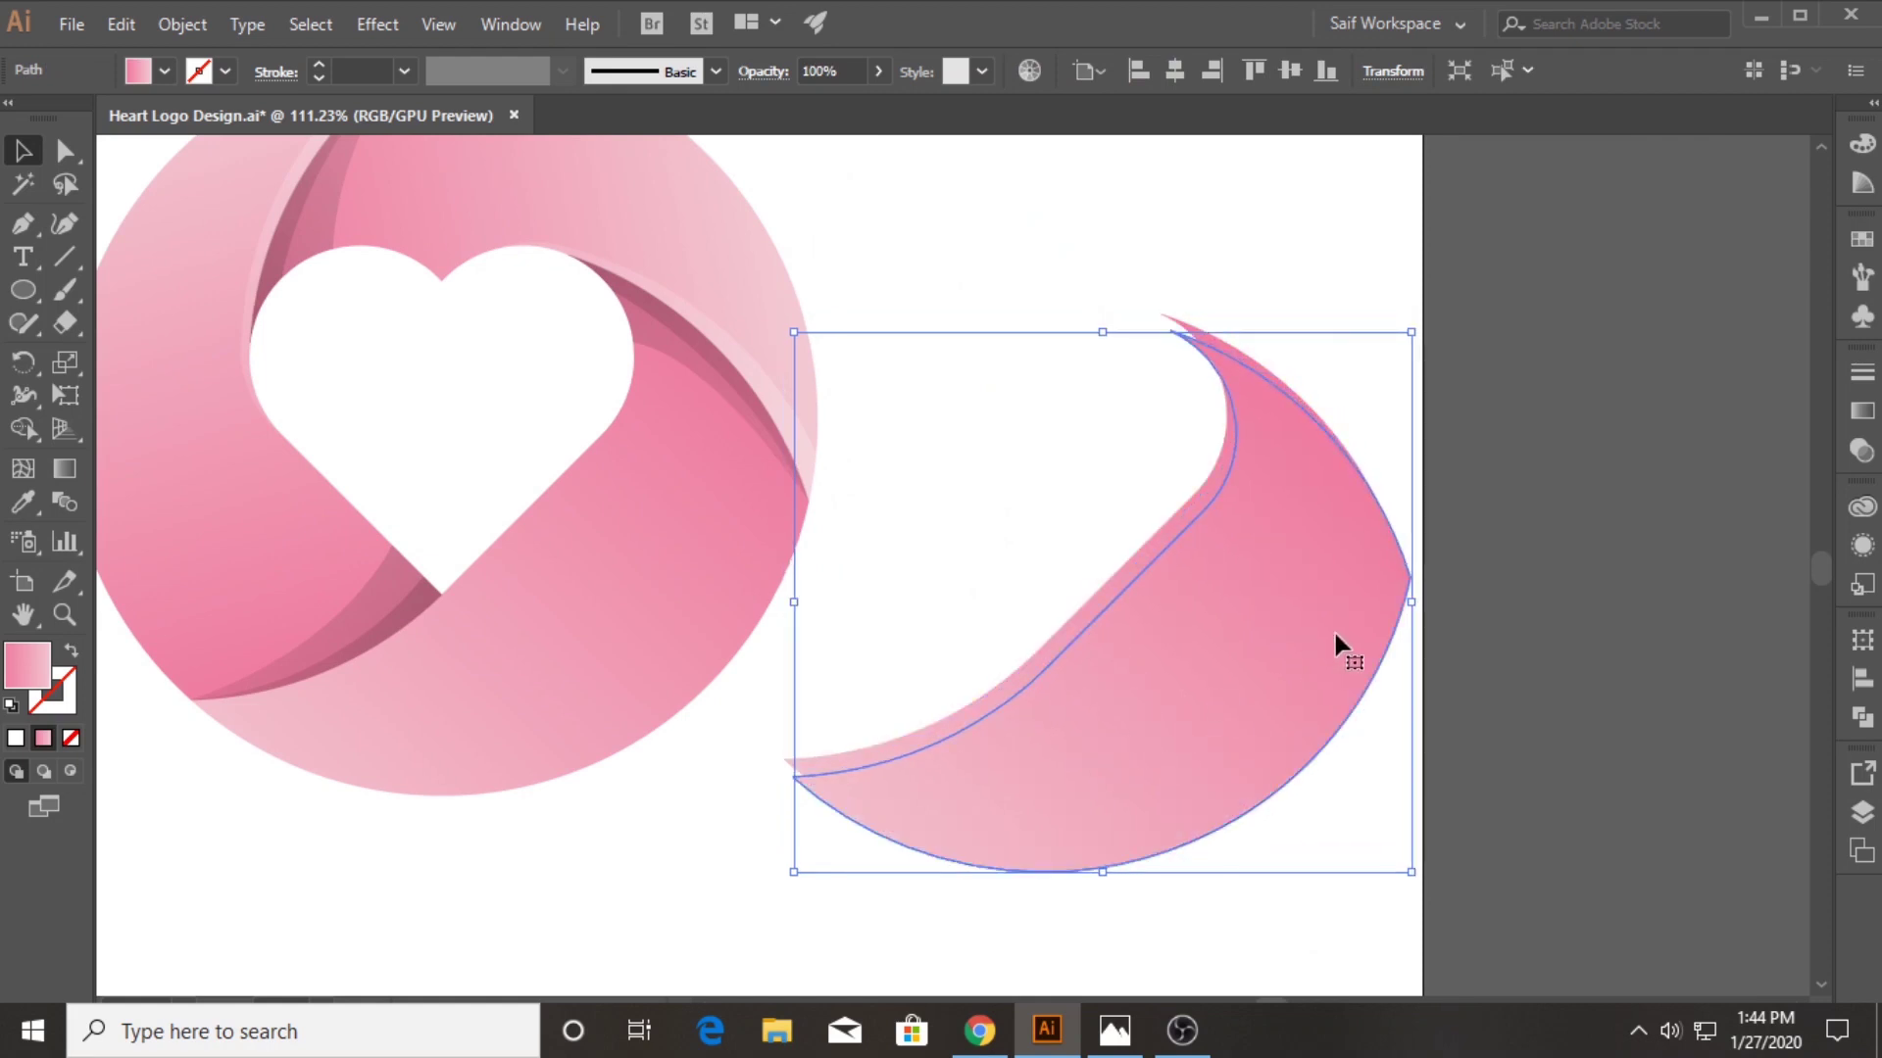
pyautogui.moveTo(1417, 318); pyautogui.dragTo(1385, 307)
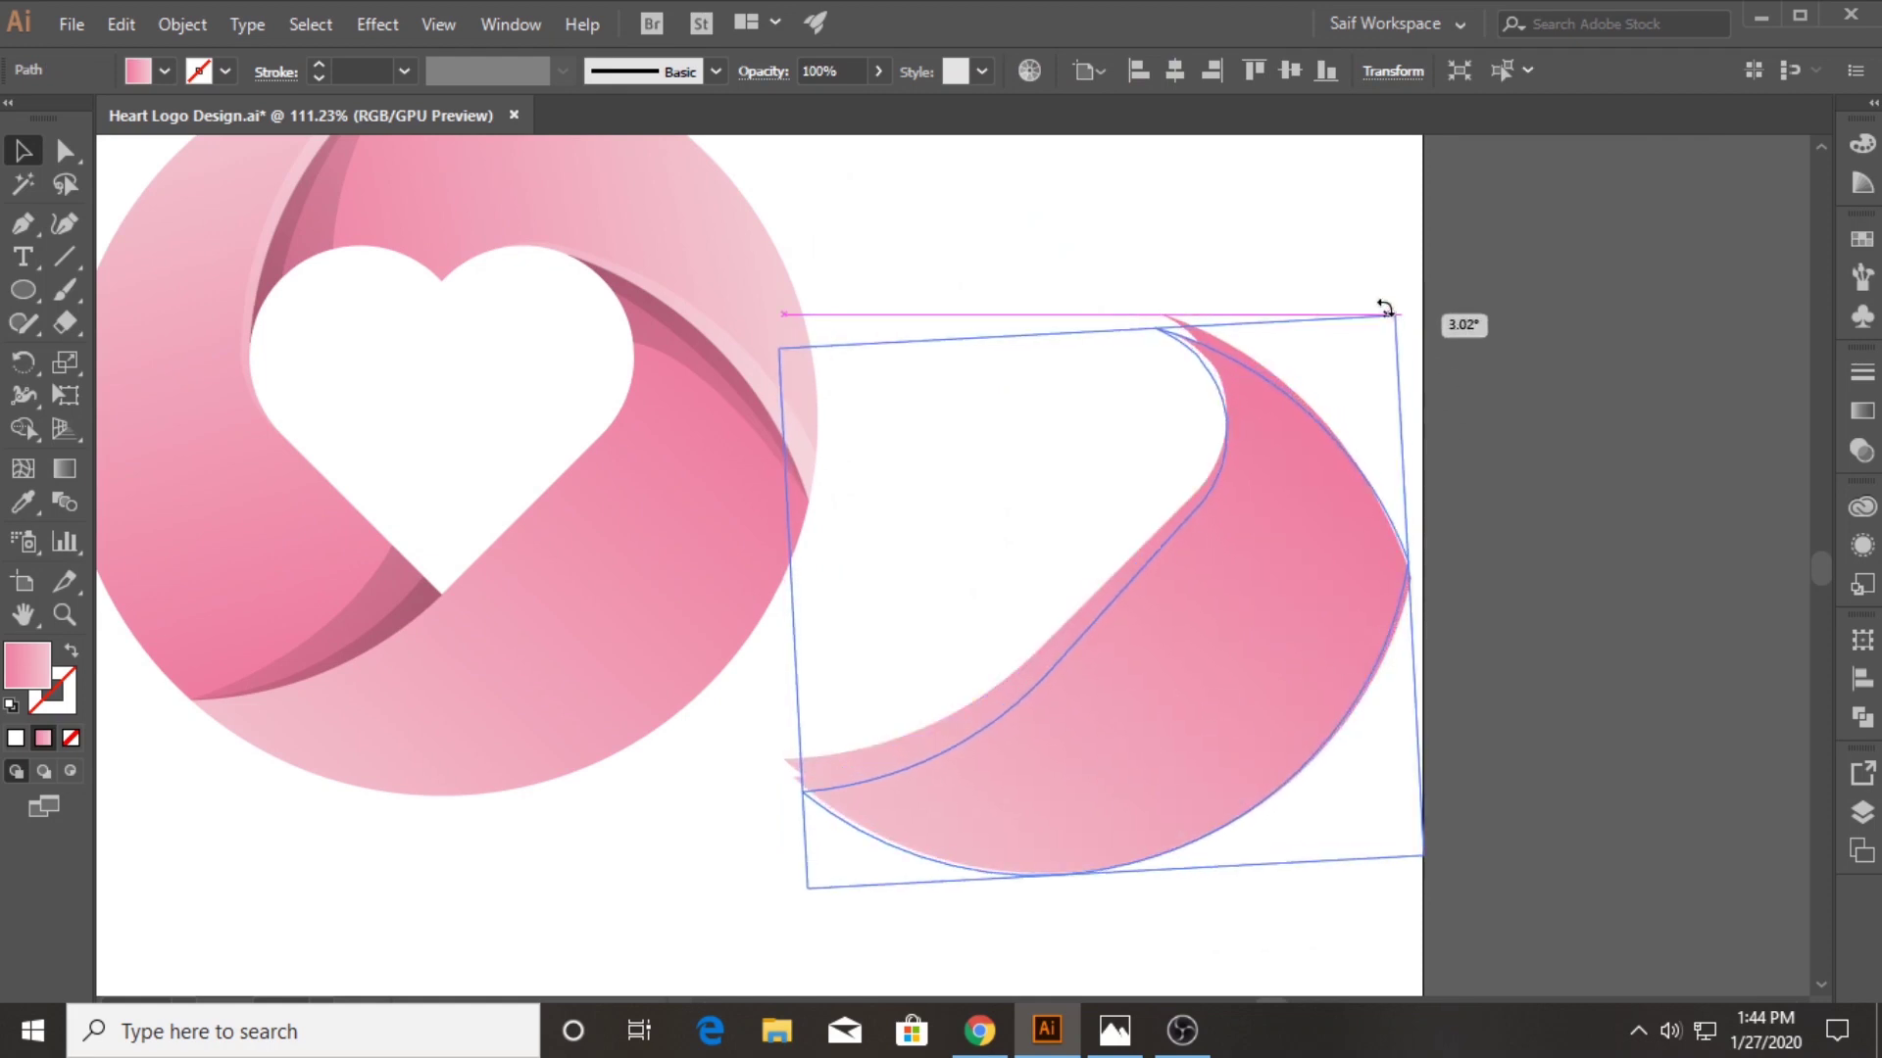
pyautogui.press('Up')
pyautogui.press('Up')
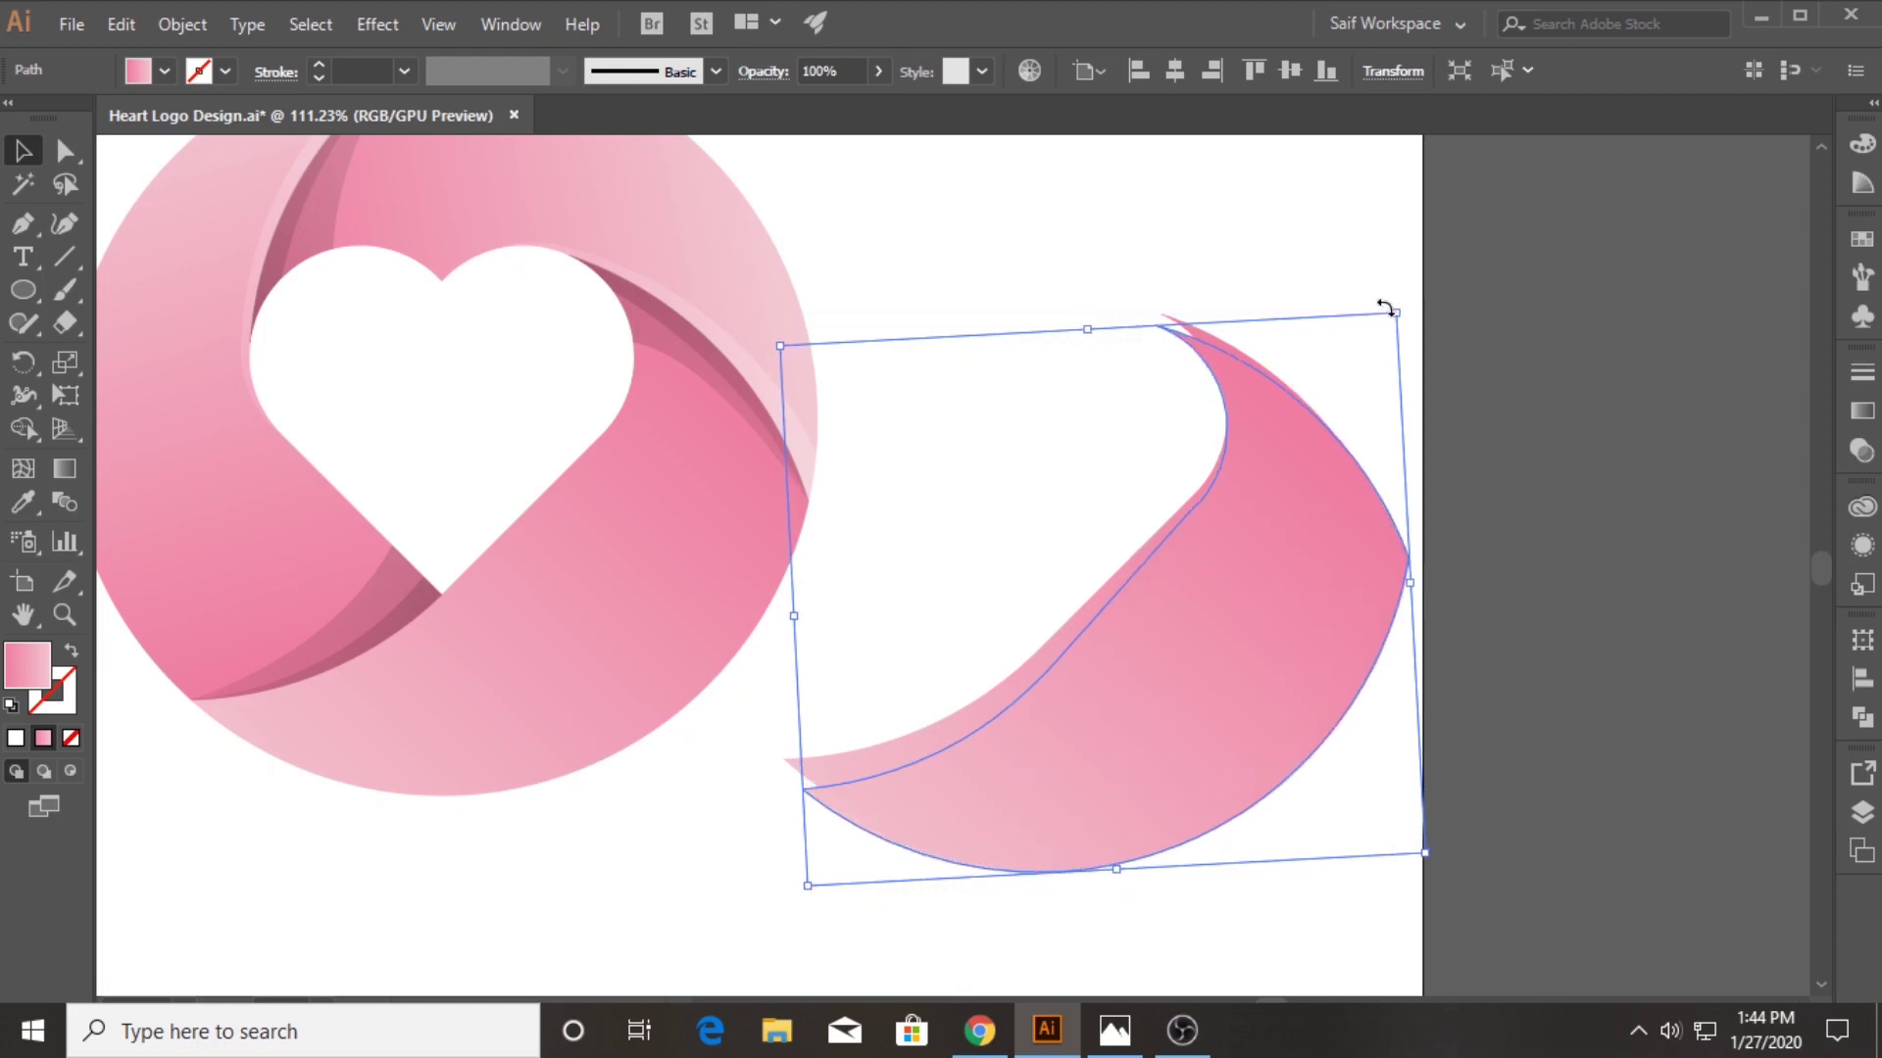
pyautogui.press('Up')
pyautogui.press('Up')
pyautogui.press('Up')
pyautogui.press('Up')
pyautogui.press('Up')
pyautogui.press('Left')
pyautogui.press('Left')
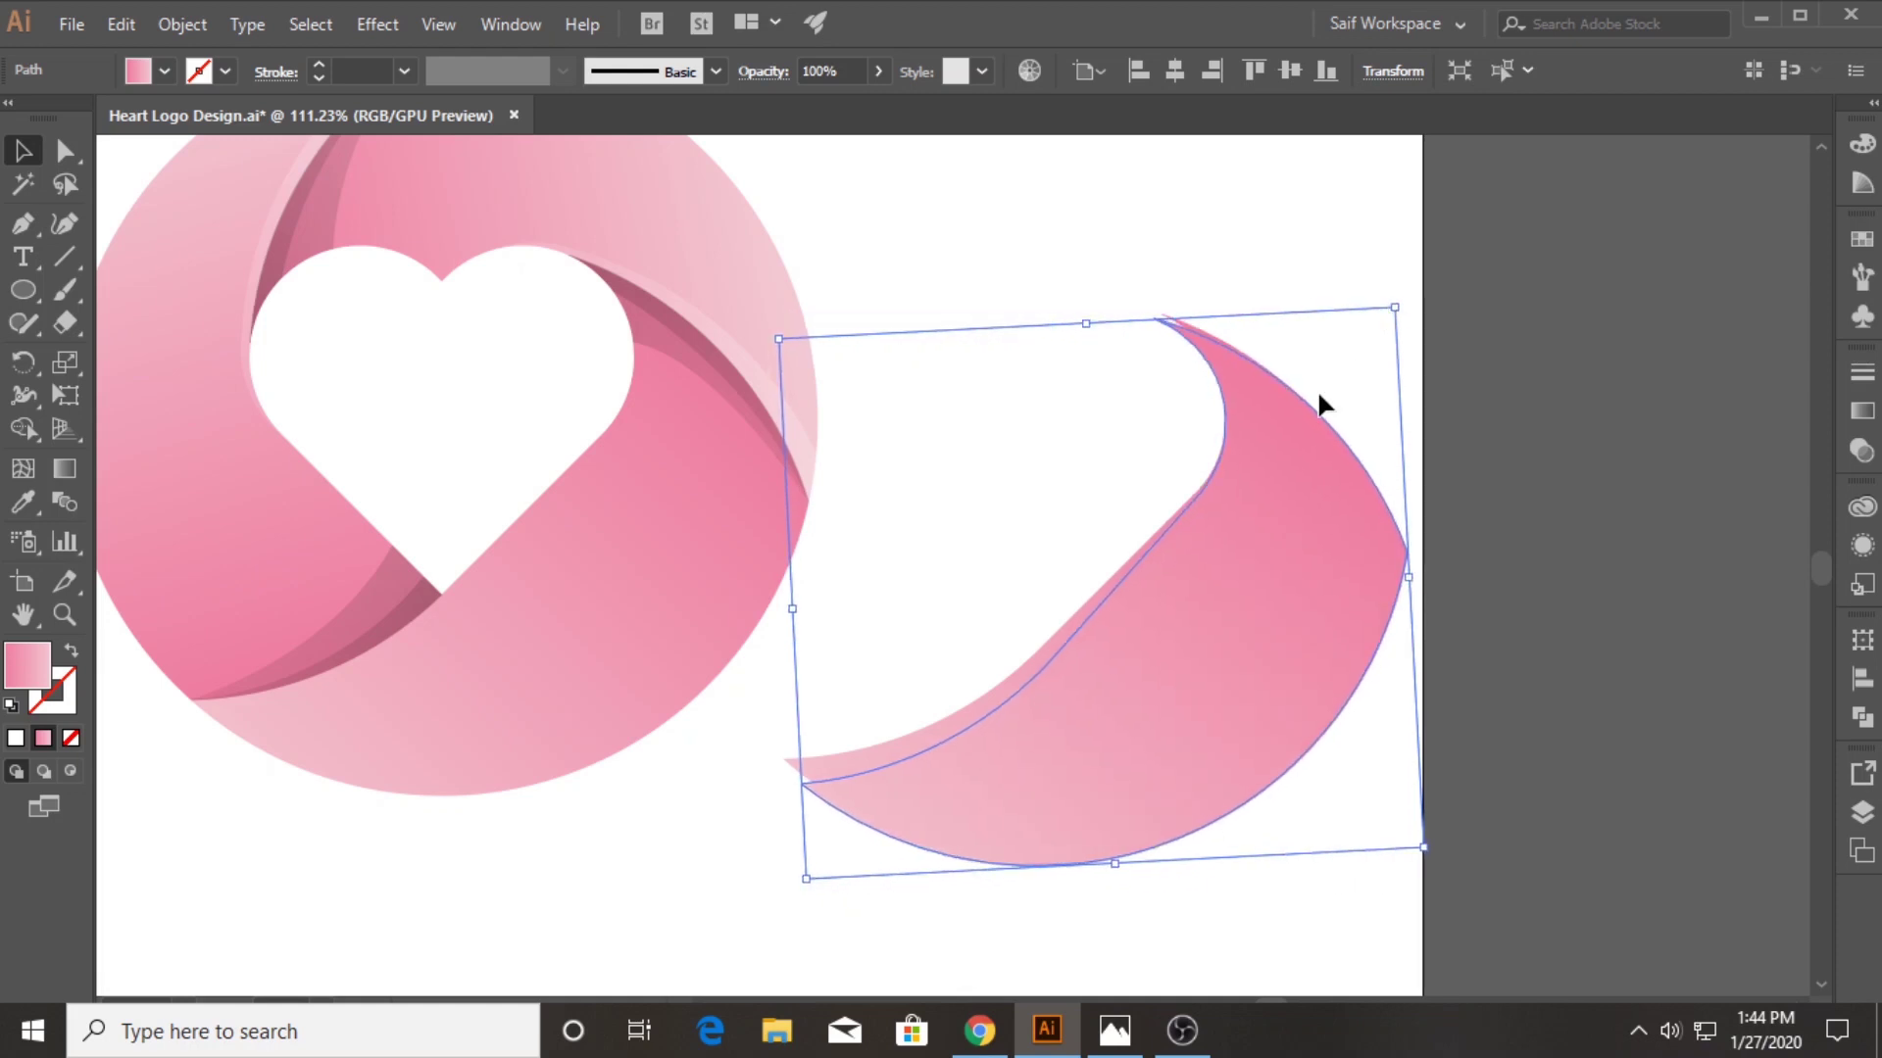
# Shape-build away the large pink fill and top tip, leaving a thin ribbon sliver
pyautogui.click(23, 429)
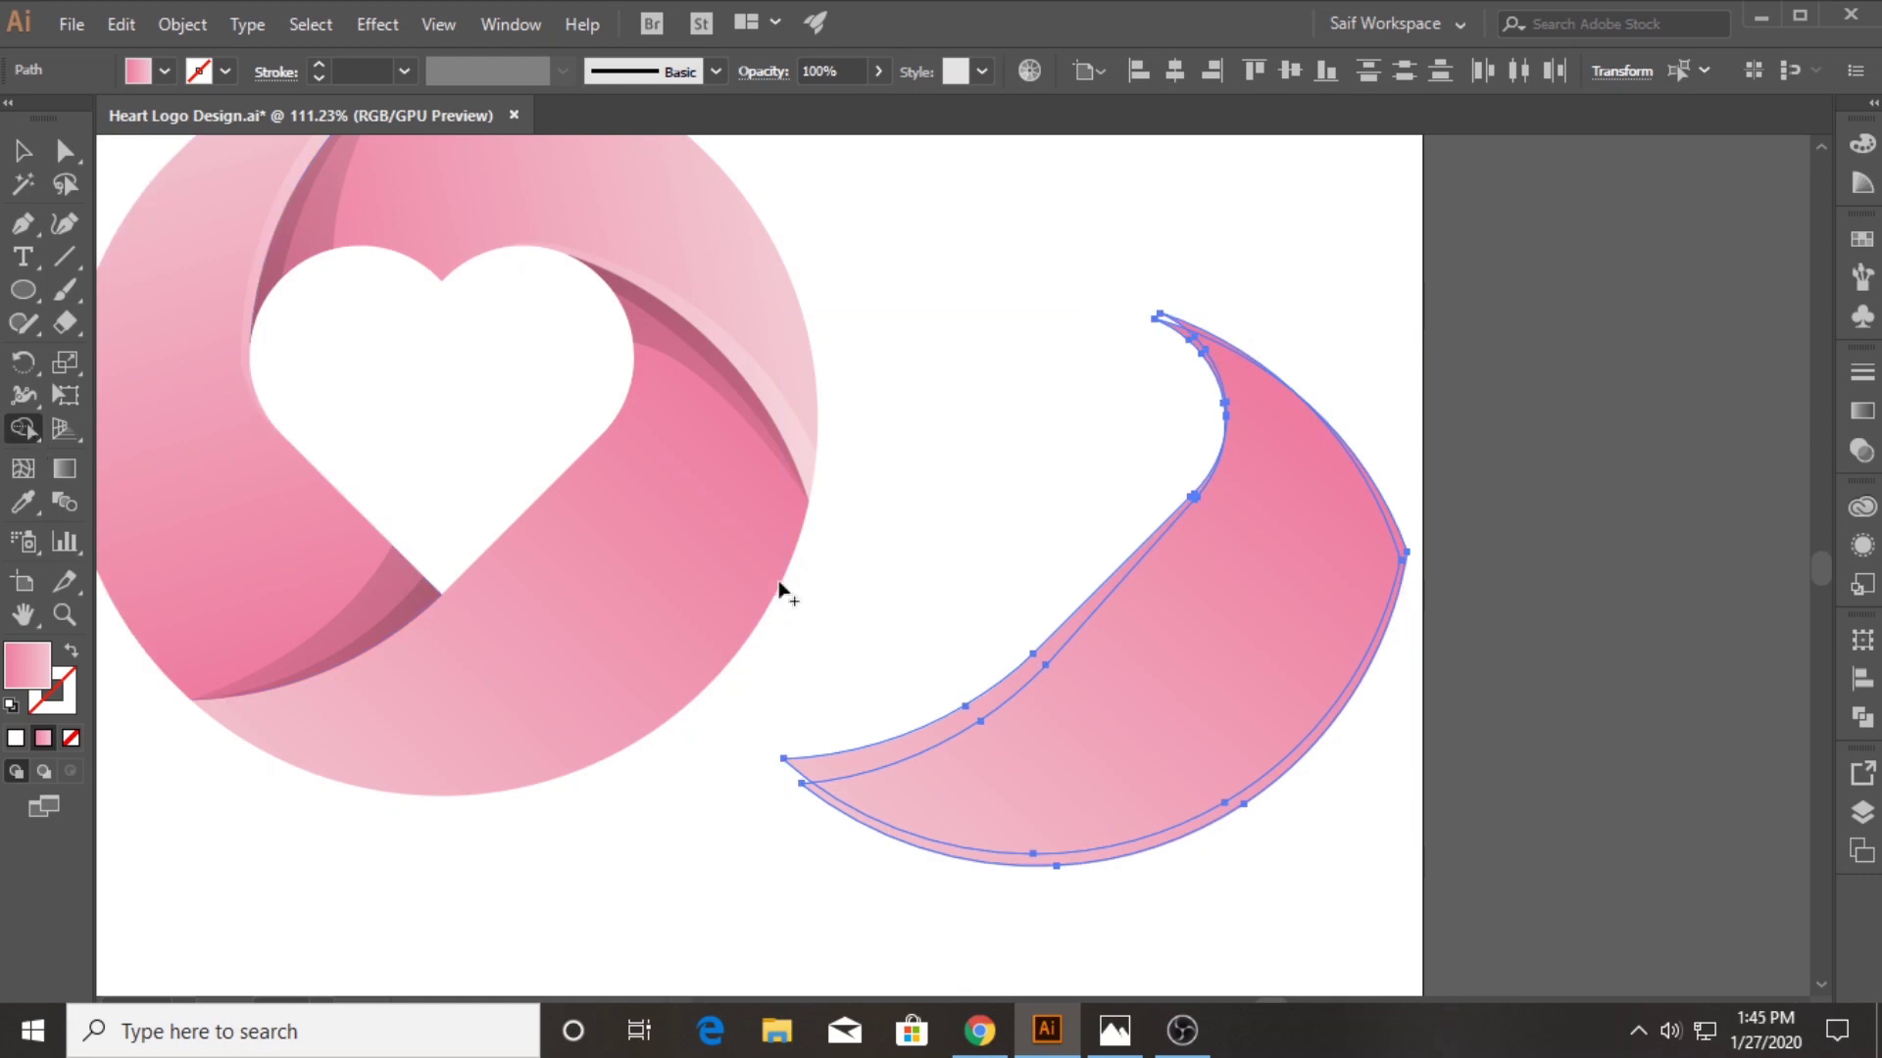
pyautogui.keyDown('alt'); pyautogui.click(1337, 659); pyautogui.keyUp('alt')
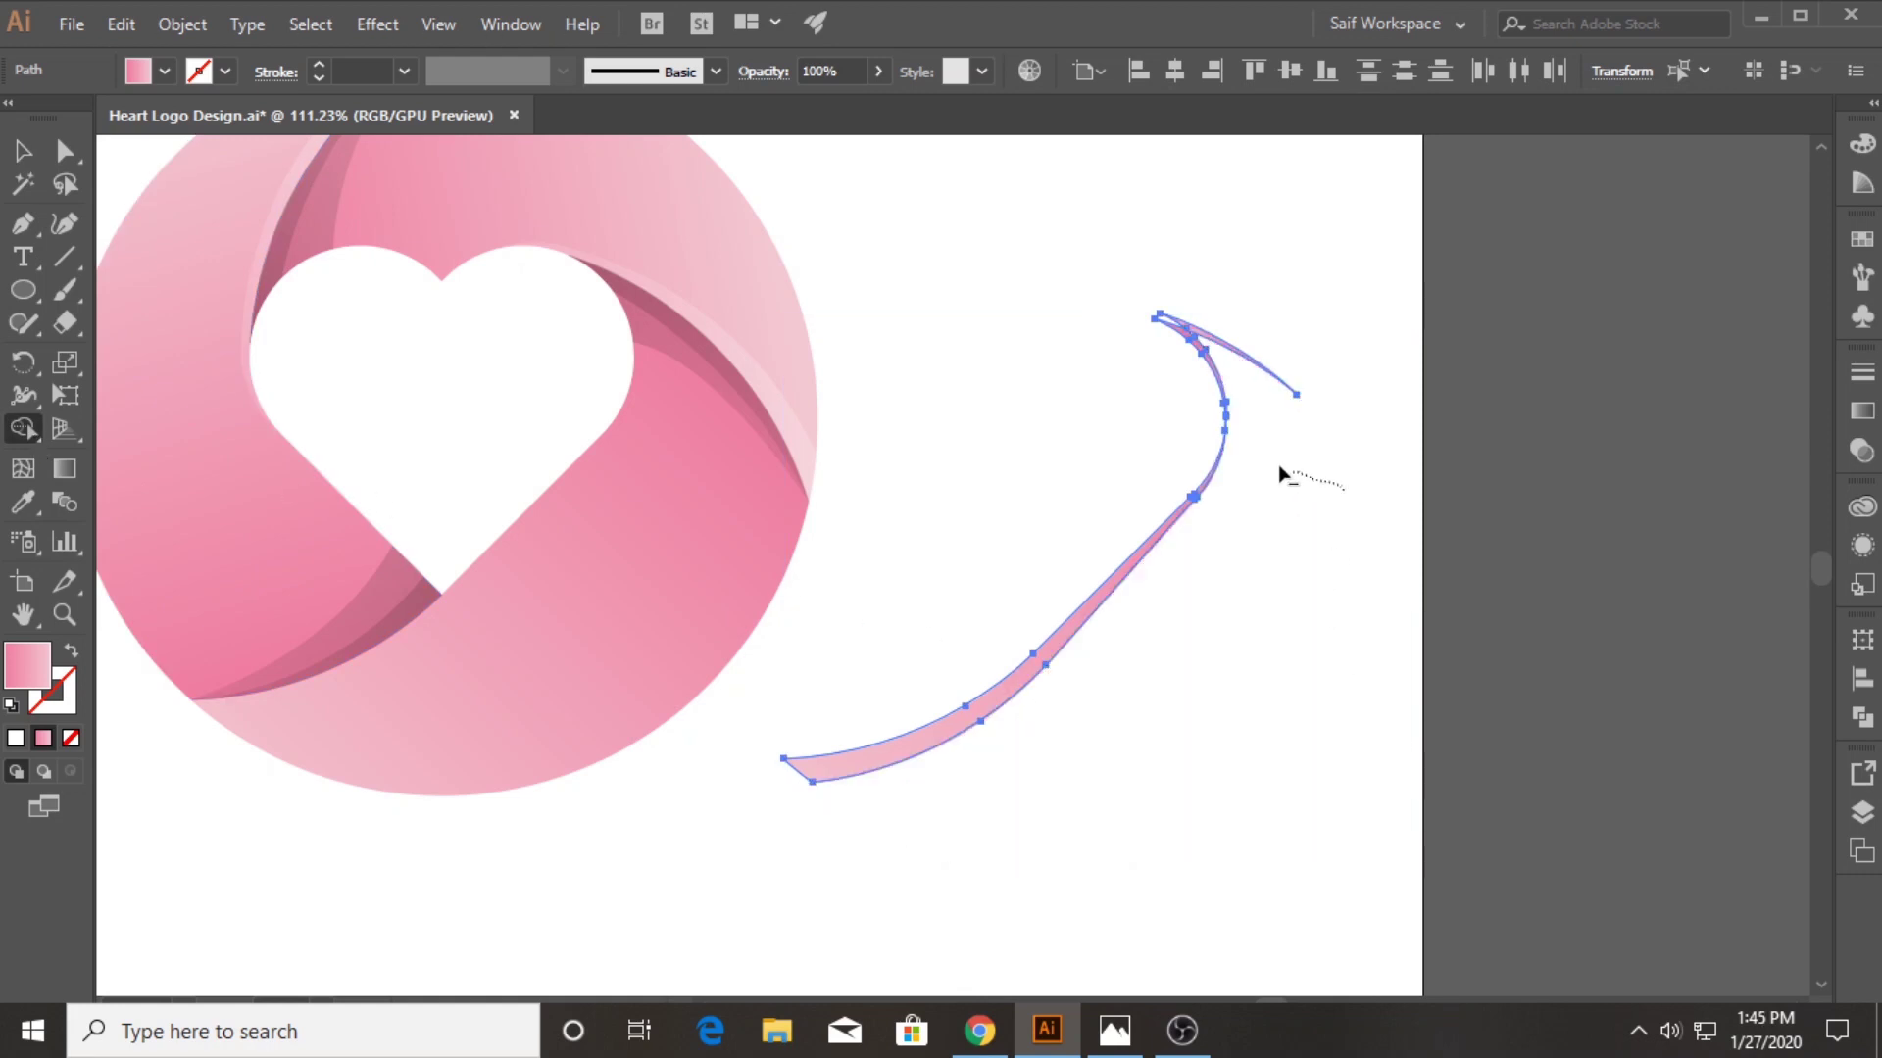
pyautogui.keyDown('alt'); pyautogui.click(1190, 430); pyautogui.keyUp('alt')
pyautogui.hotkey('ctrl', 'z')
pyautogui.keyDown('alt'); pyautogui.click(1181, 313); pyautogui.keyUp('alt')
# Eyedropper the translucent 25% white fill onto the thin ribbon sliver
pyautogui.click(24, 502)
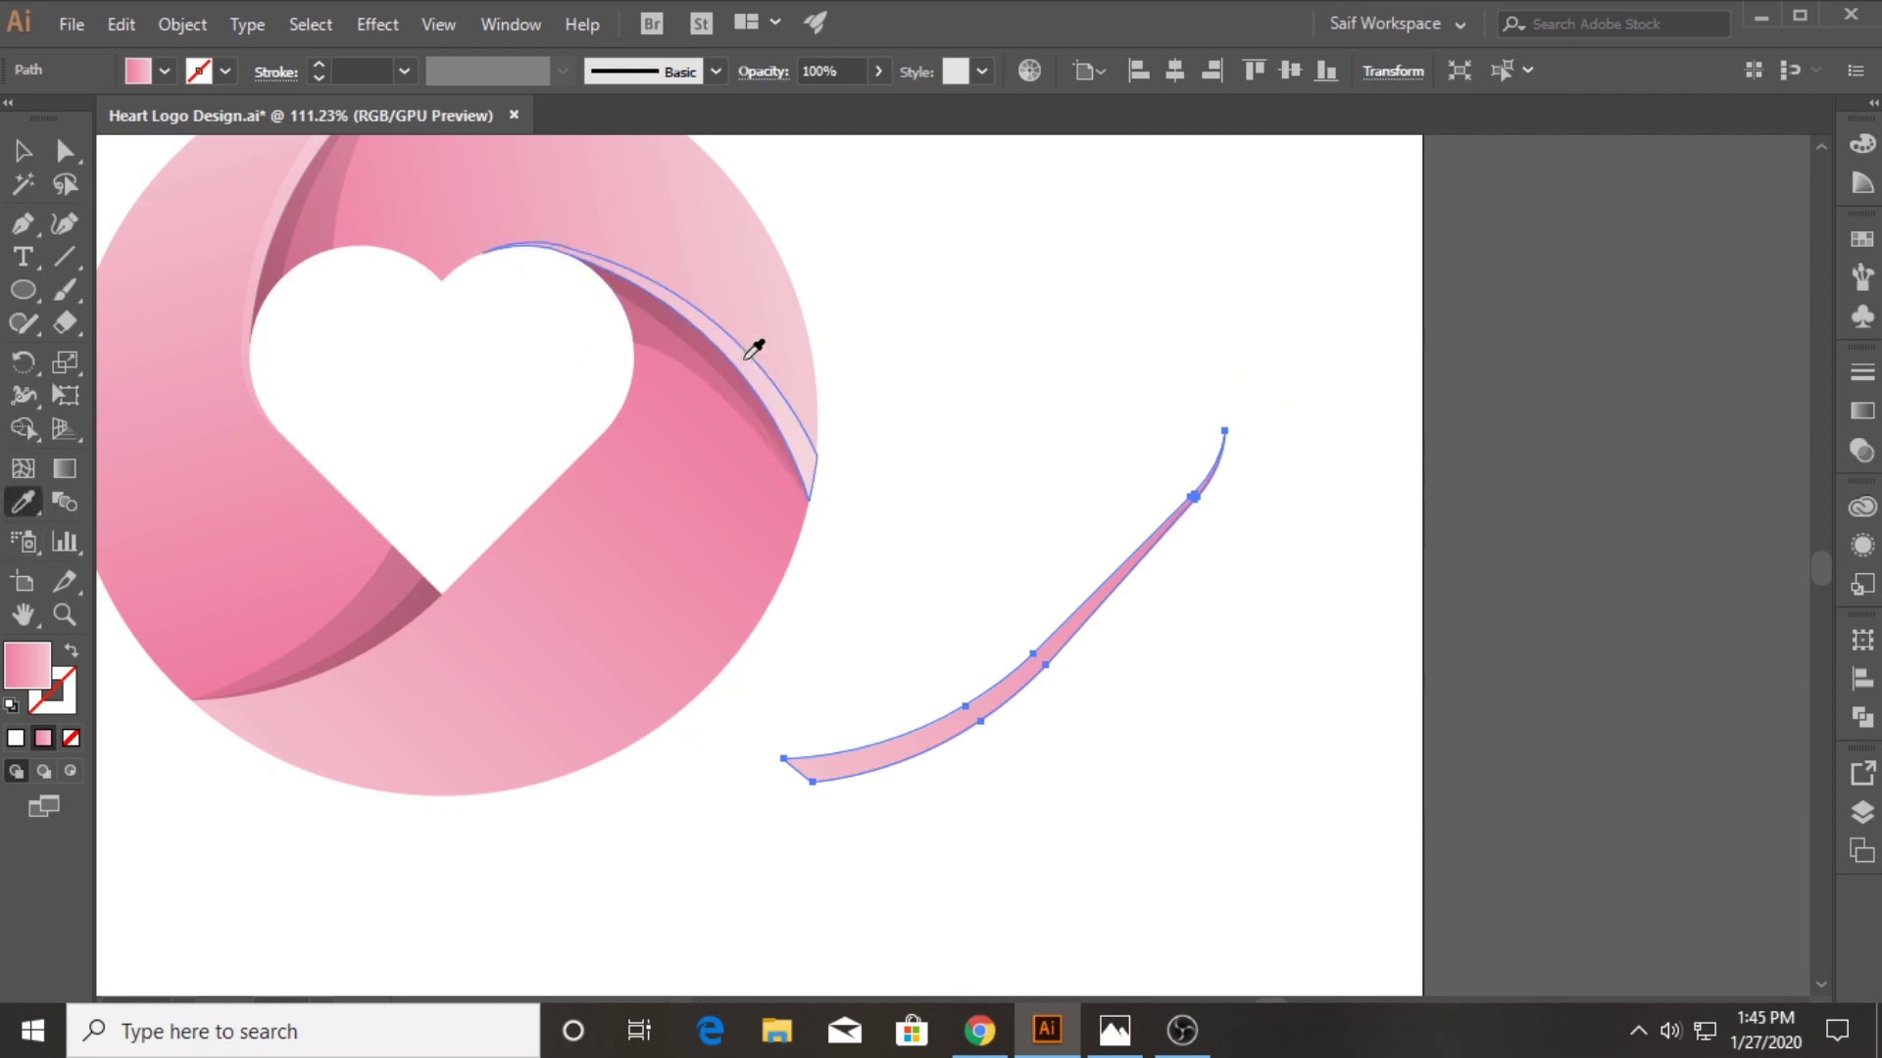
pyautogui.click(781, 378)
pyautogui.click(24, 151)
pyautogui.click(982, 296)
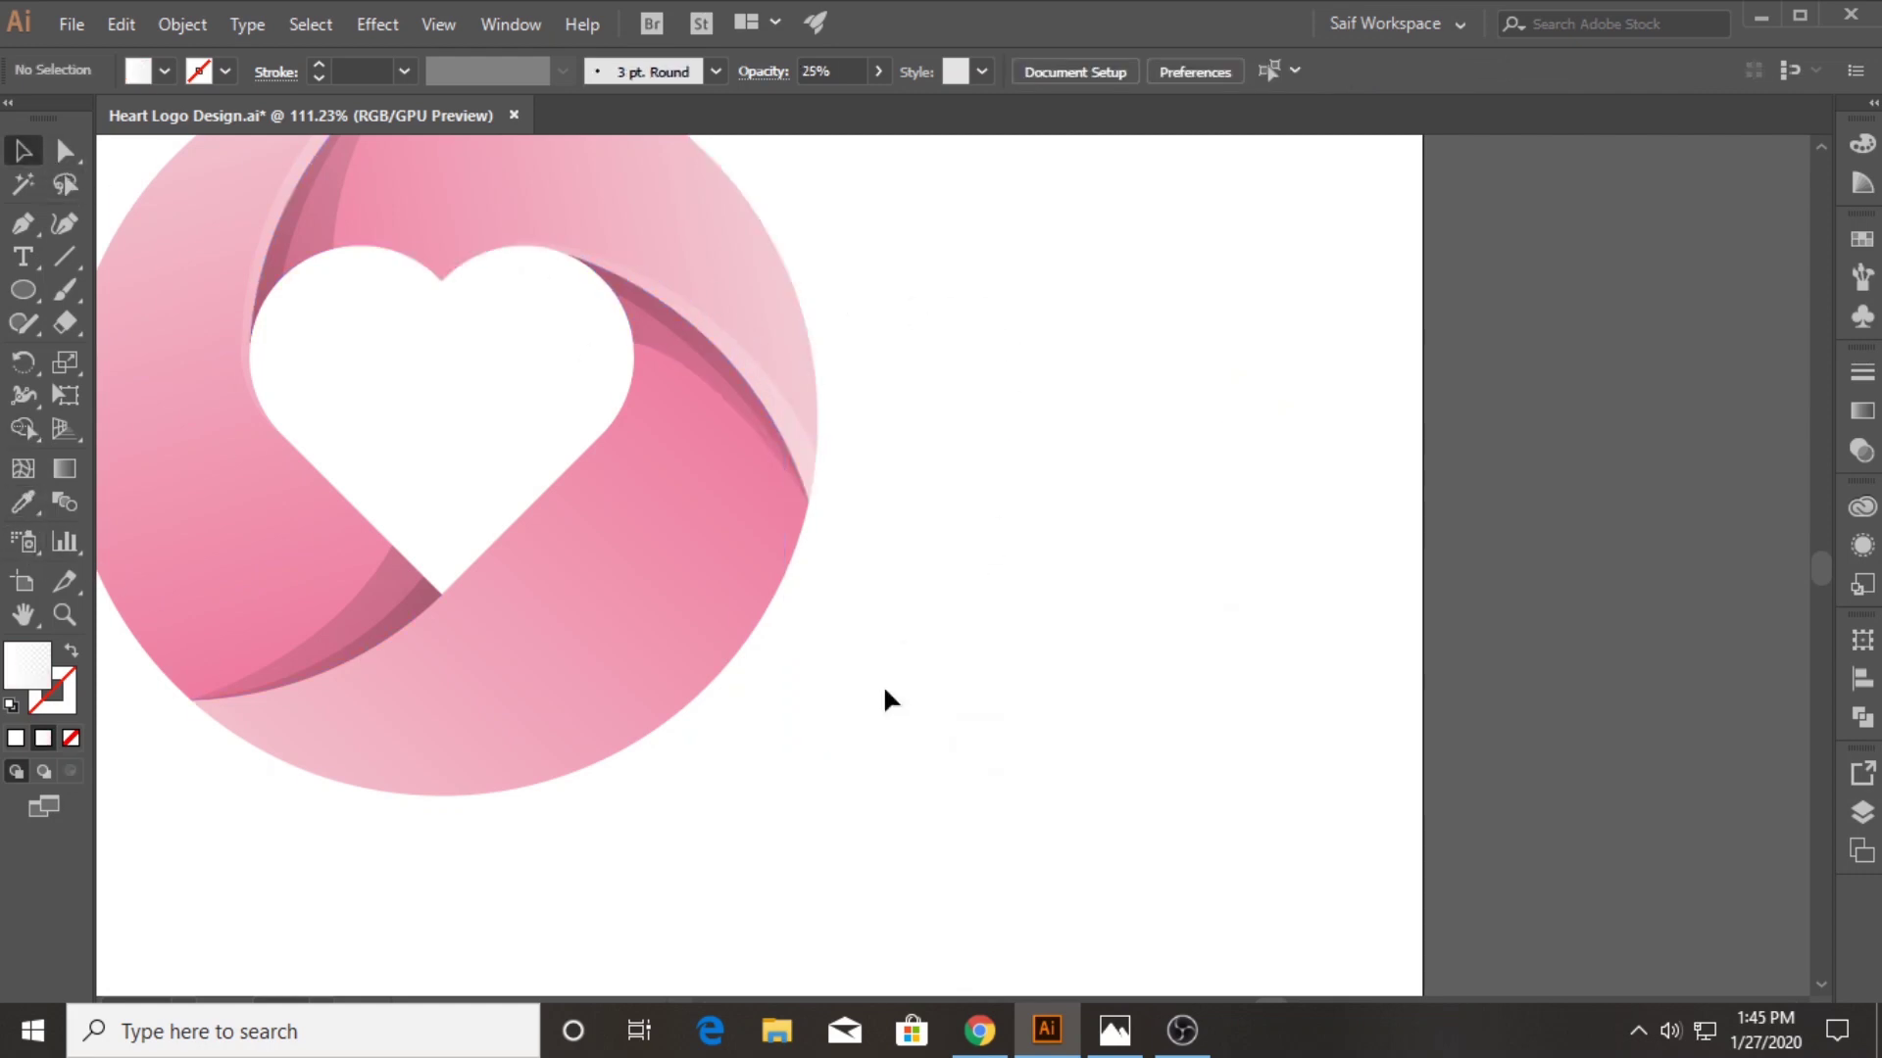
# Place the white sliver along the lower ribbon edge, fine-tuning it while zoomed in
pyautogui.moveTo(884, 757)
pyautogui.mouseDown()
pyautogui.moveTo(290, 704)
pyautogui.moveTo(660, 630)
pyautogui.mouseUp()
pyautogui.click(64, 615)
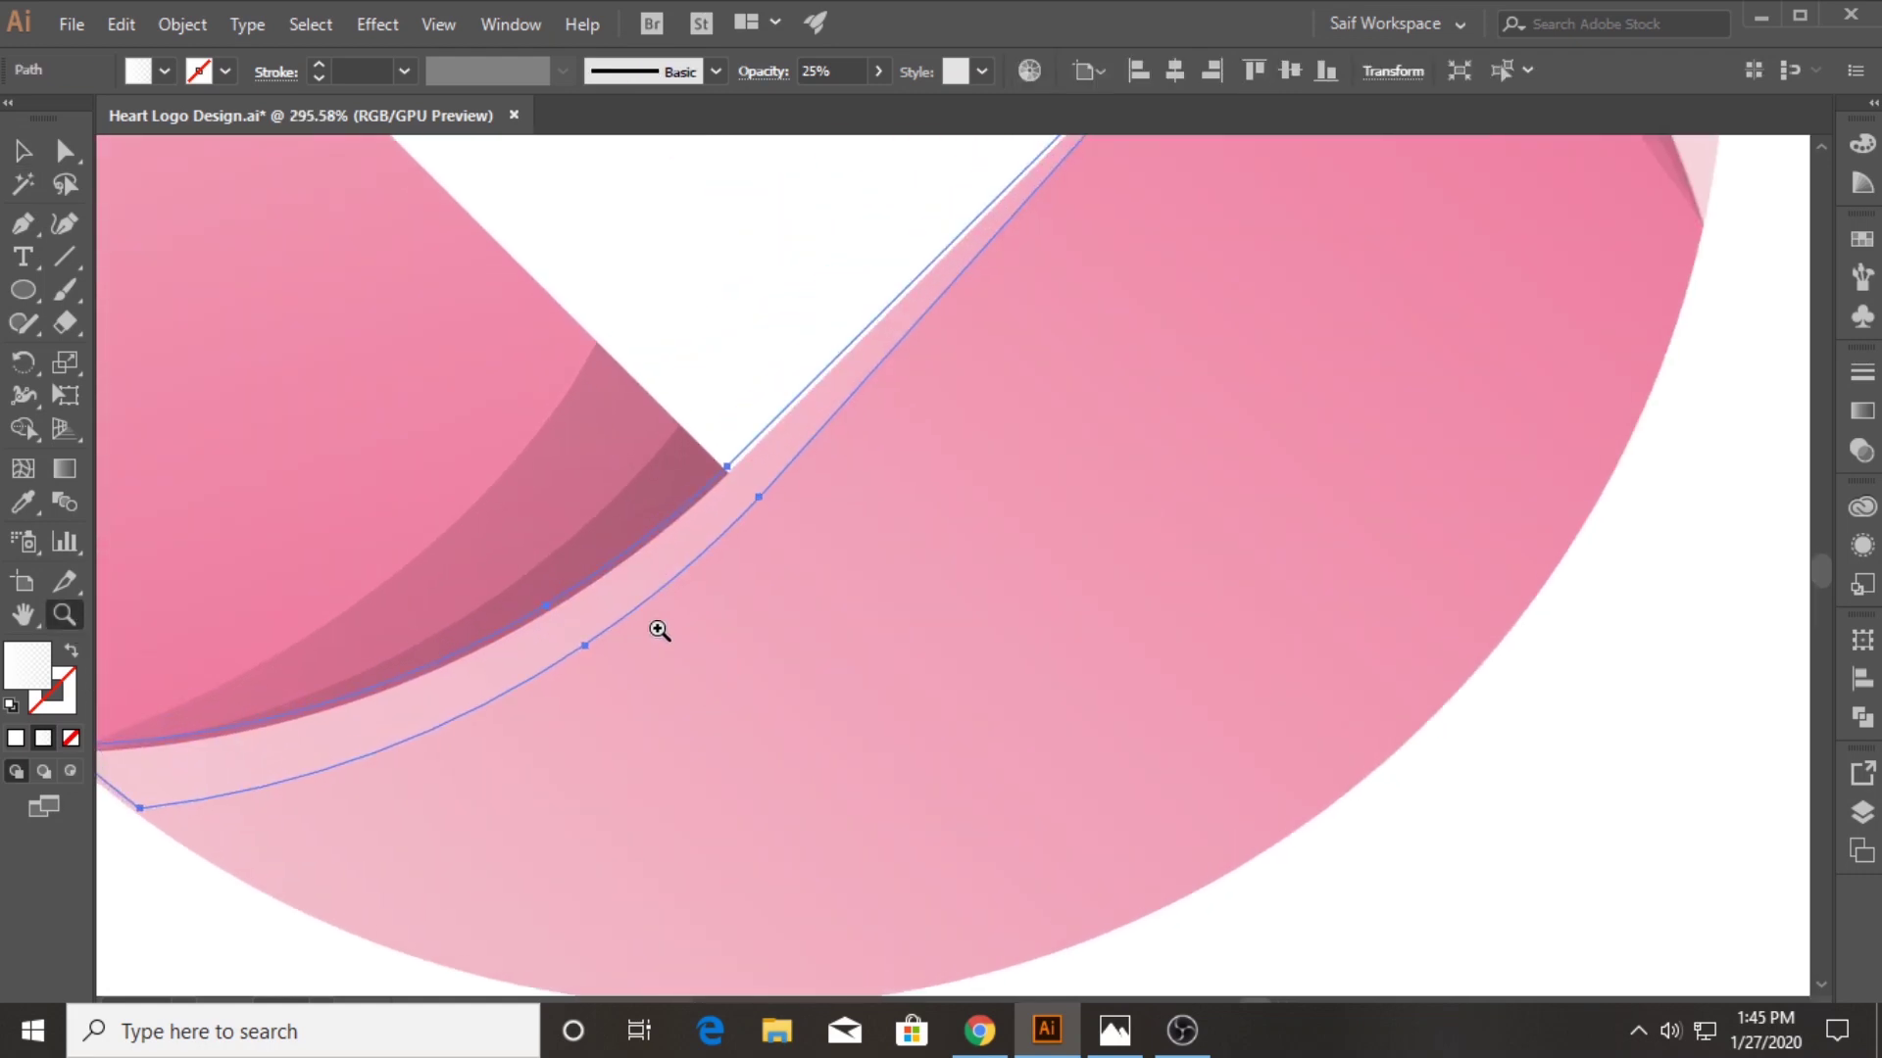
pyautogui.scroll(-2, 660, 630)
pyautogui.scroll(-1, 559, 567)
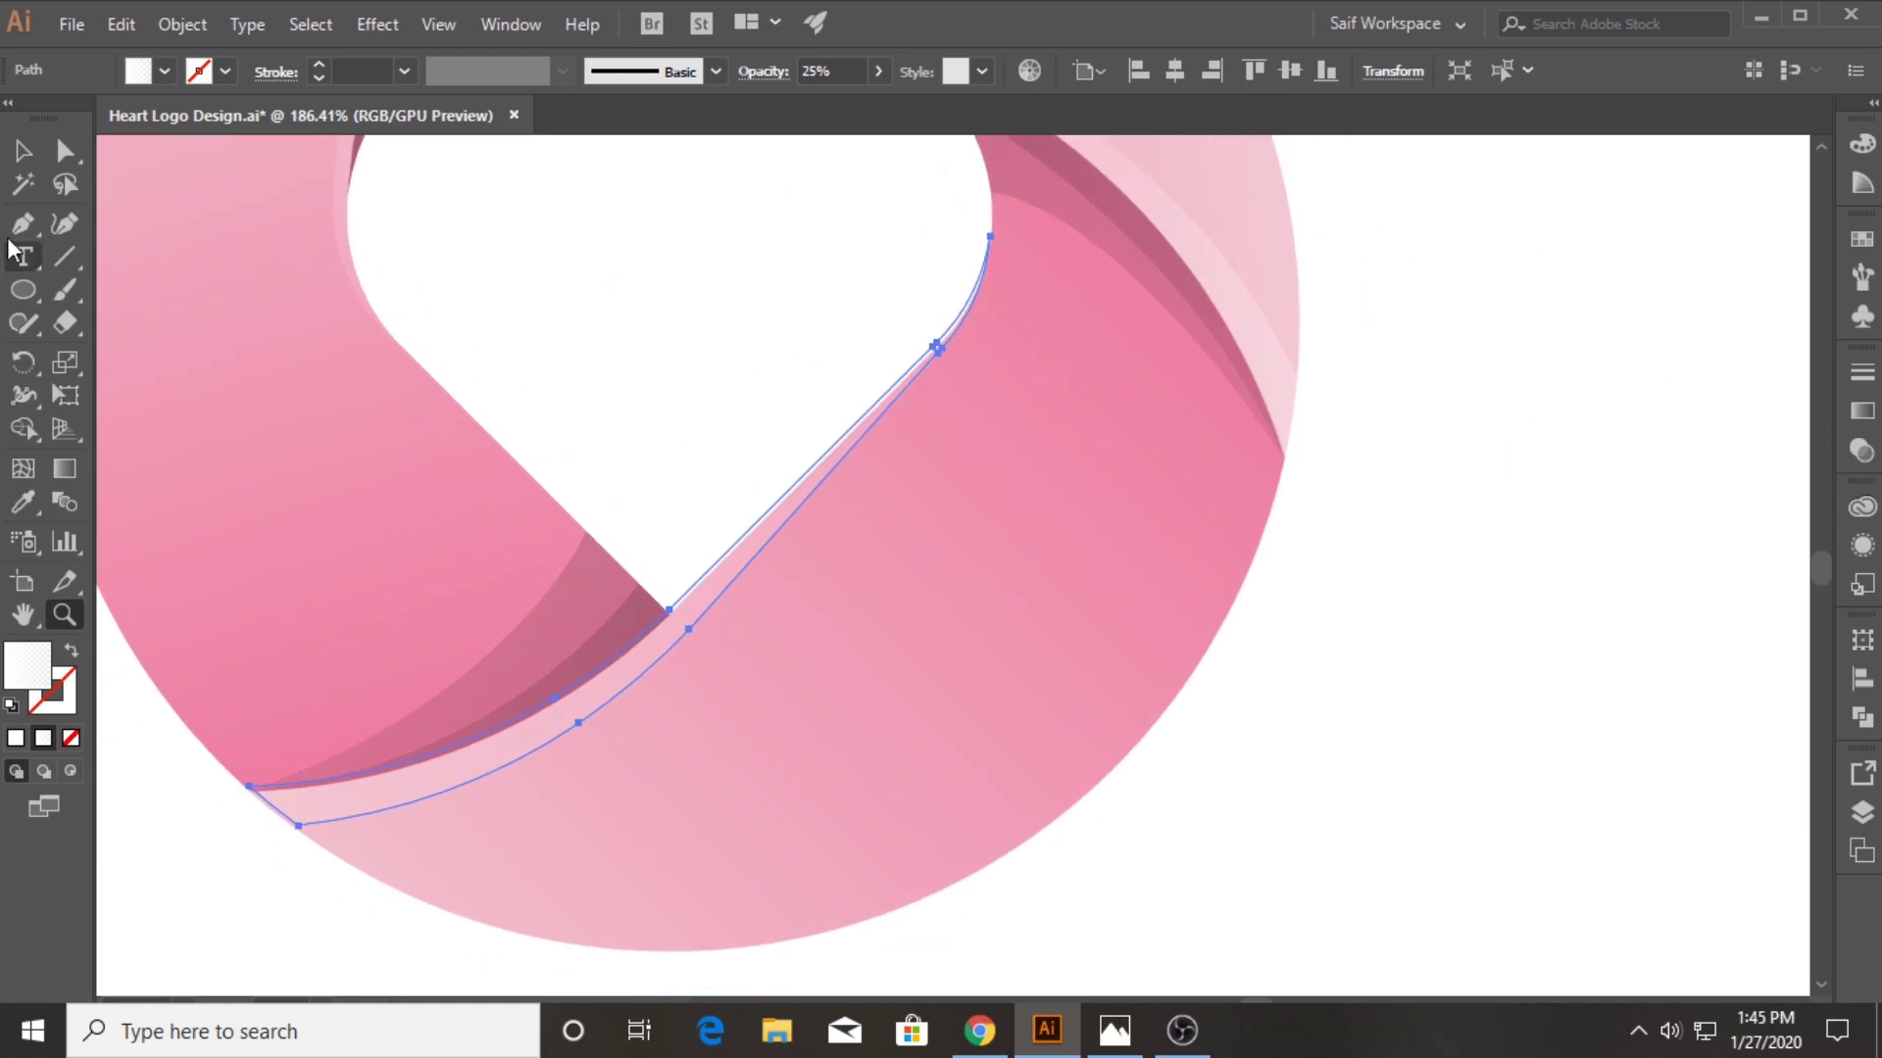
pyautogui.click(23, 150)
pyautogui.moveTo(396, 796); pyautogui.dragTo(394, 794)
pyautogui.click(67, 618)
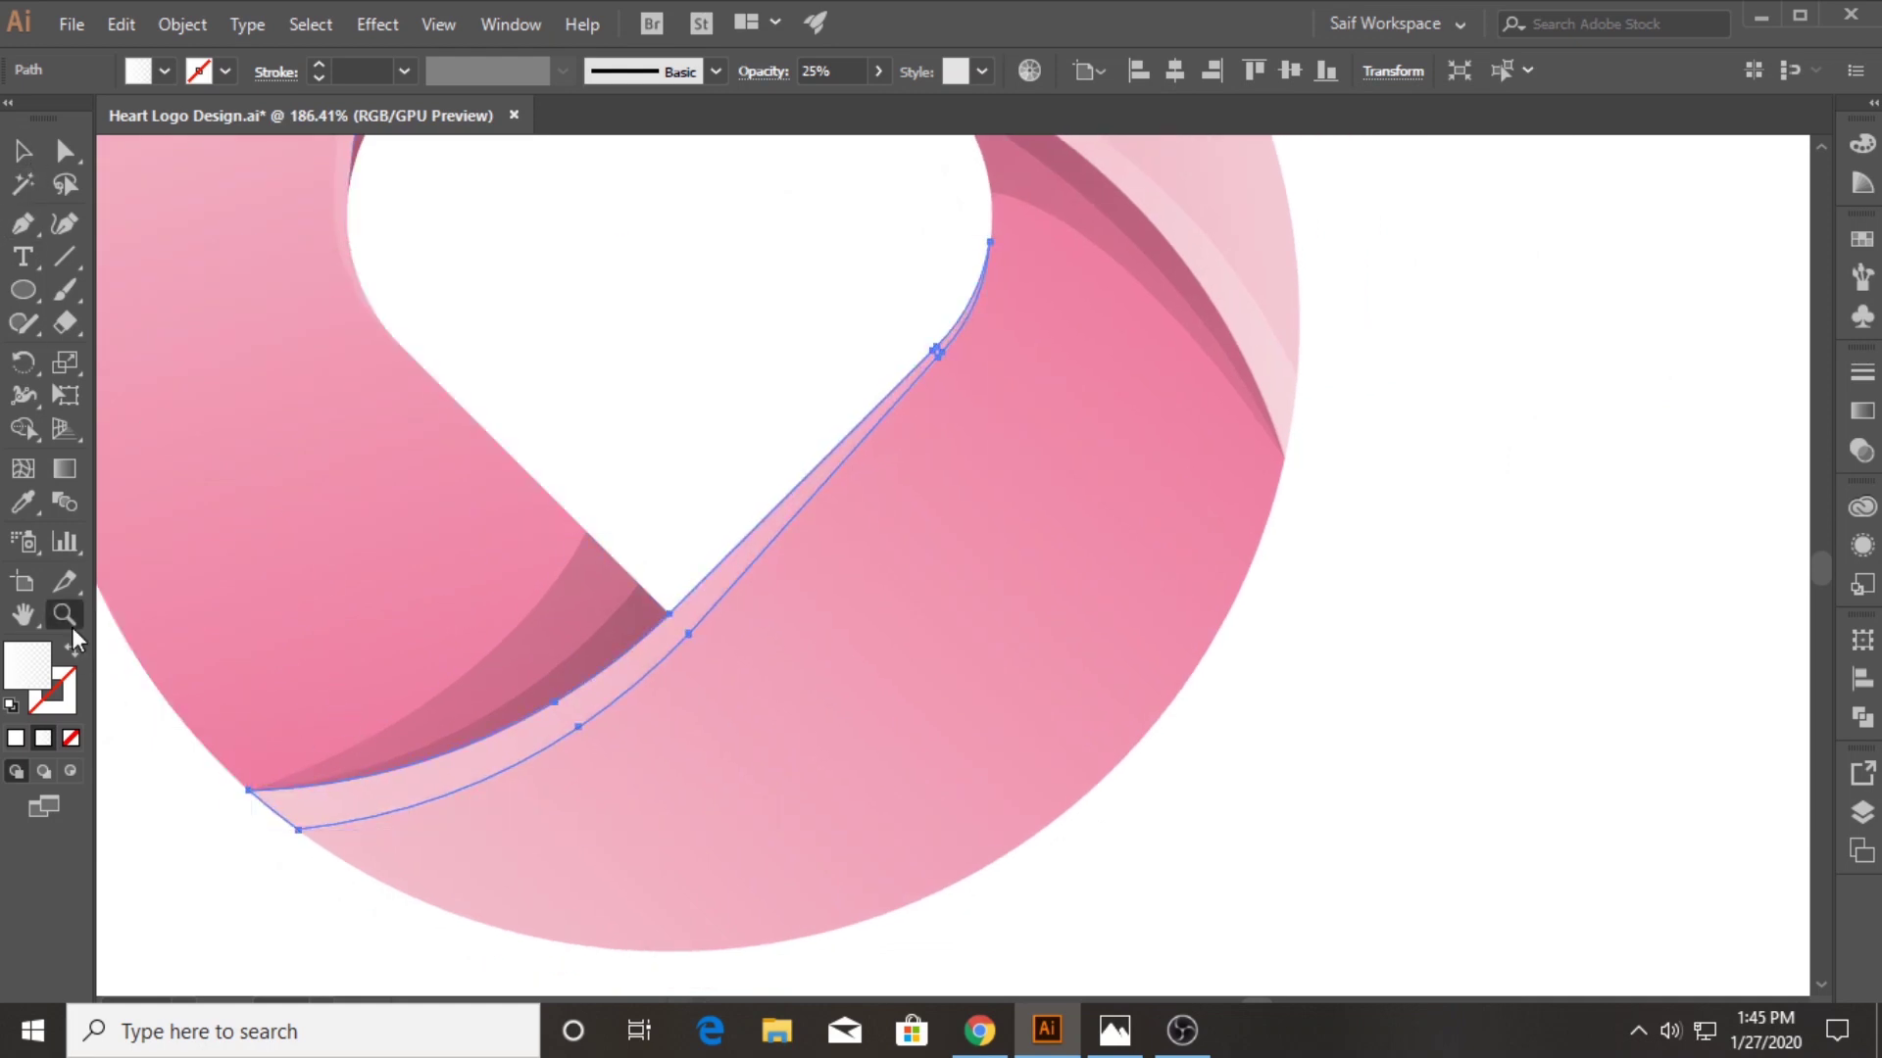
pyautogui.moveTo(707, 550); pyautogui.dragTo(403, 588)
pyautogui.click(38, 151)
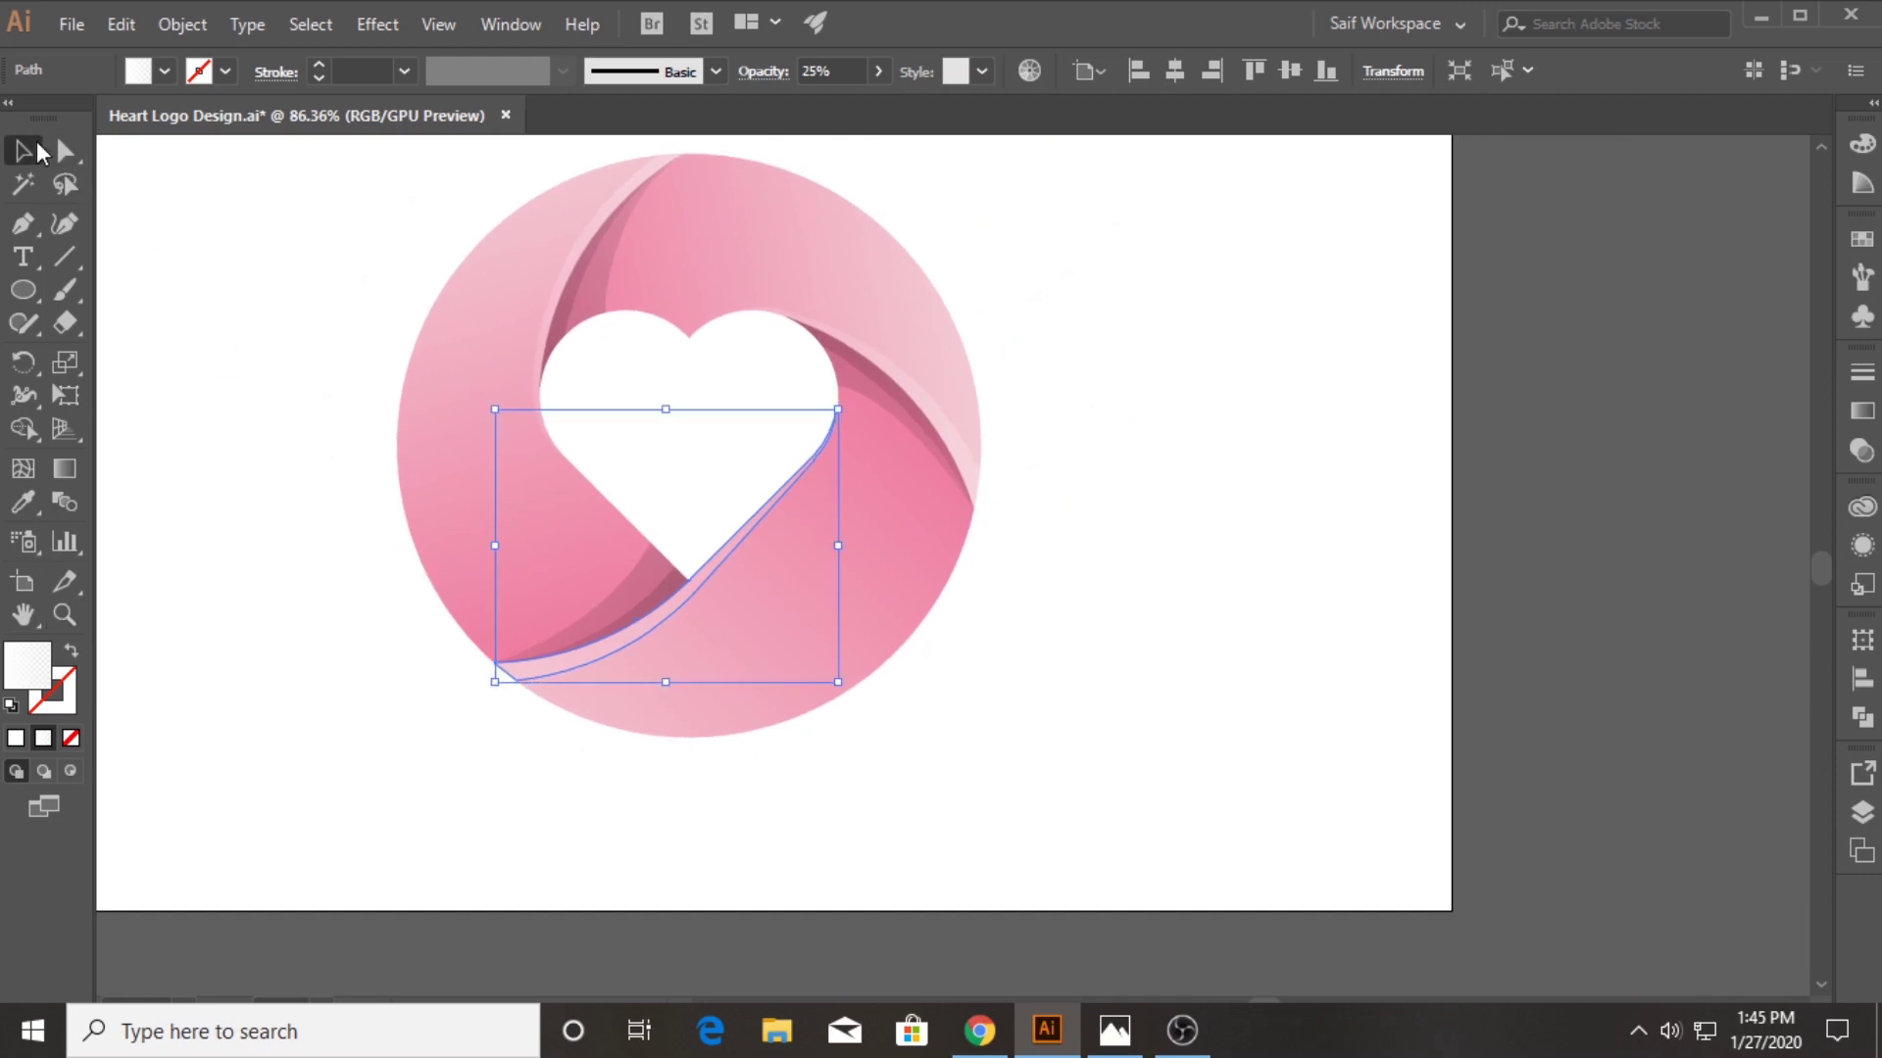
pyautogui.click(1068, 321)
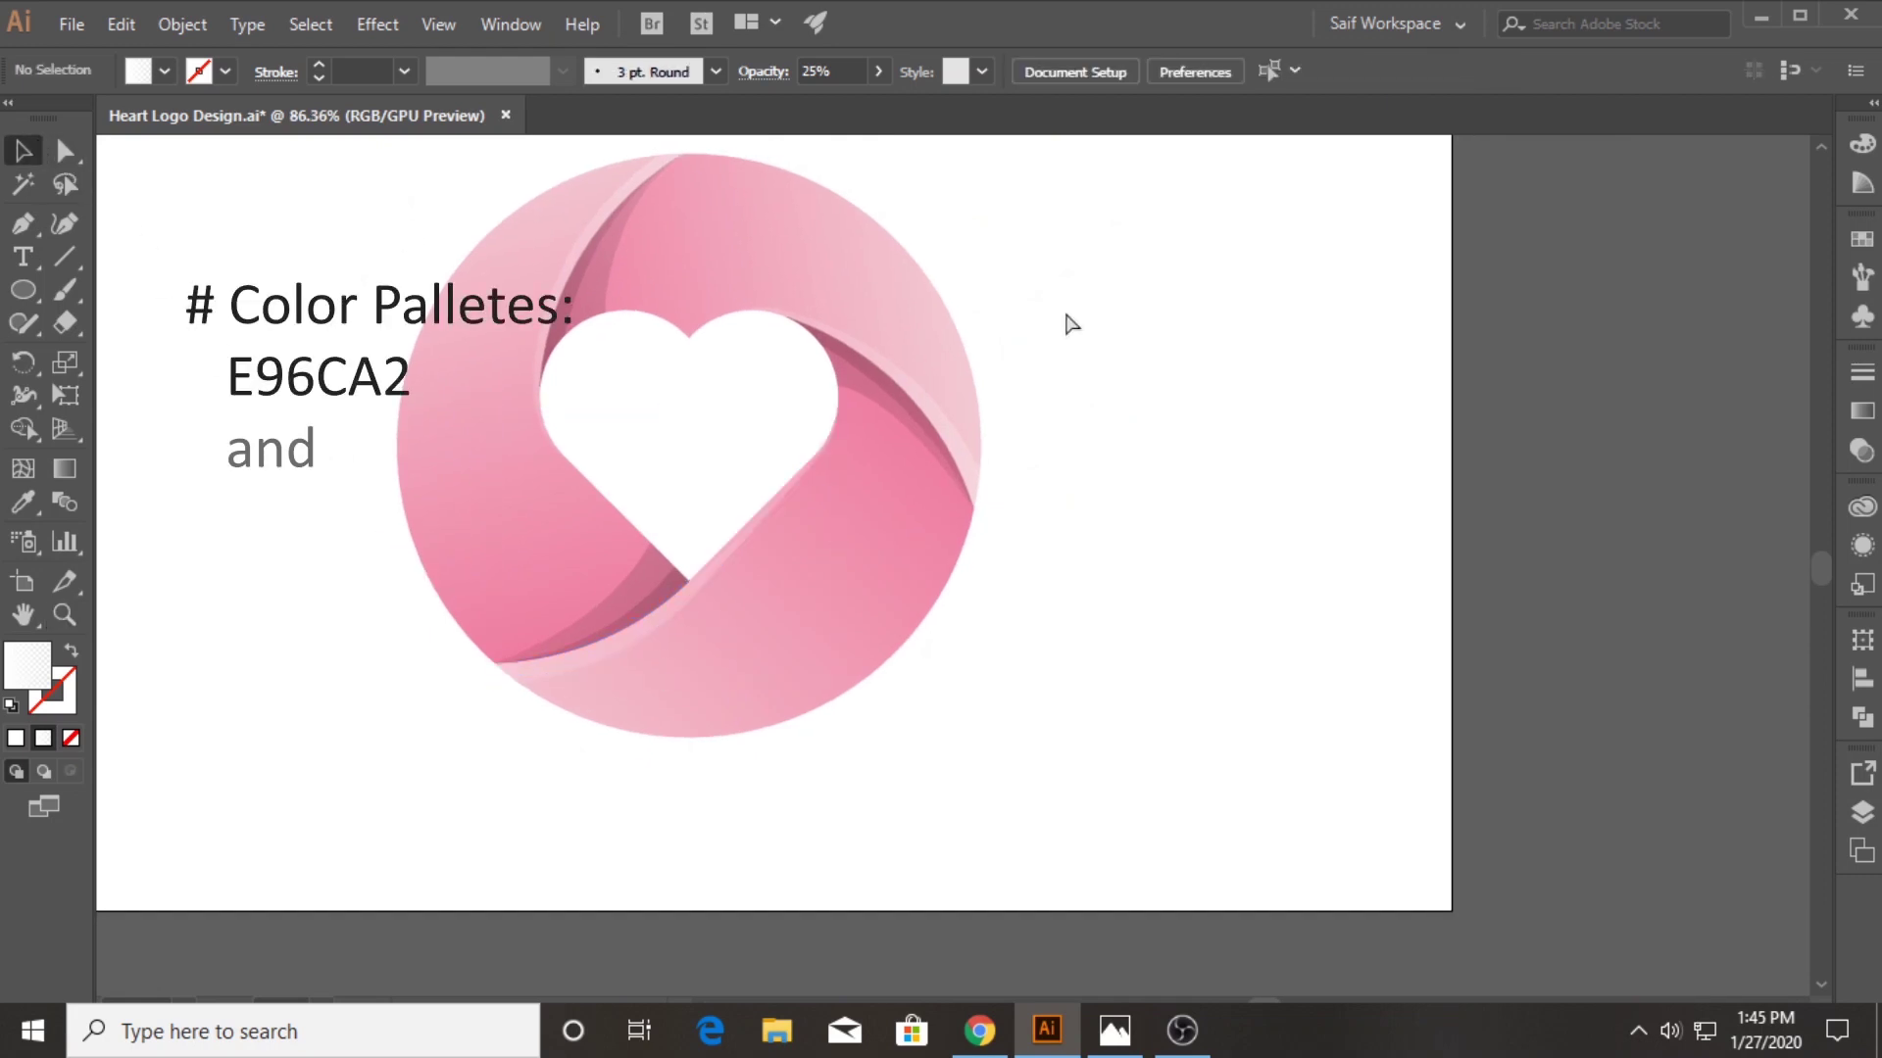
# Save the document with Ctrl+S, zoom out to the artboard and select the whole logo
pyautogui.hotkey('ctrl', 's')
pyautogui.click(61, 610)
pyautogui.moveTo(933, 294); pyautogui.dragTo(658, 401)
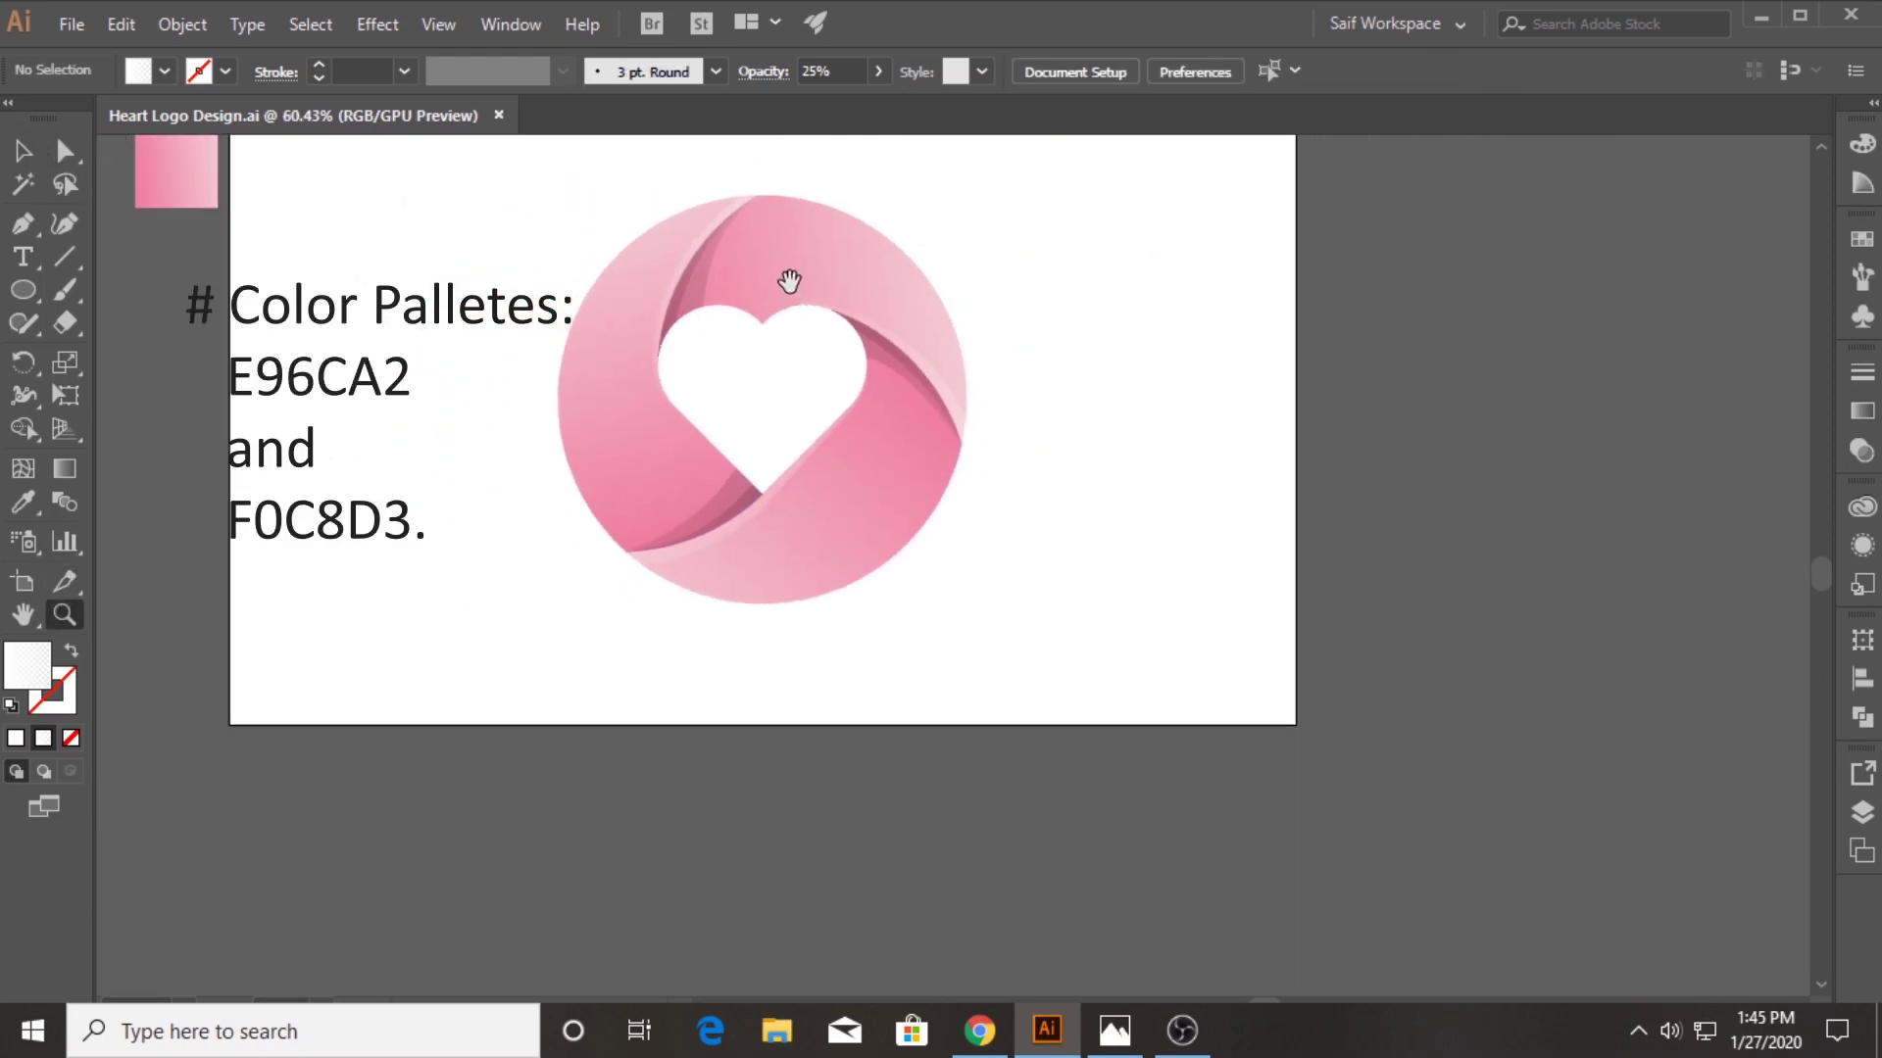
pyautogui.press('v')
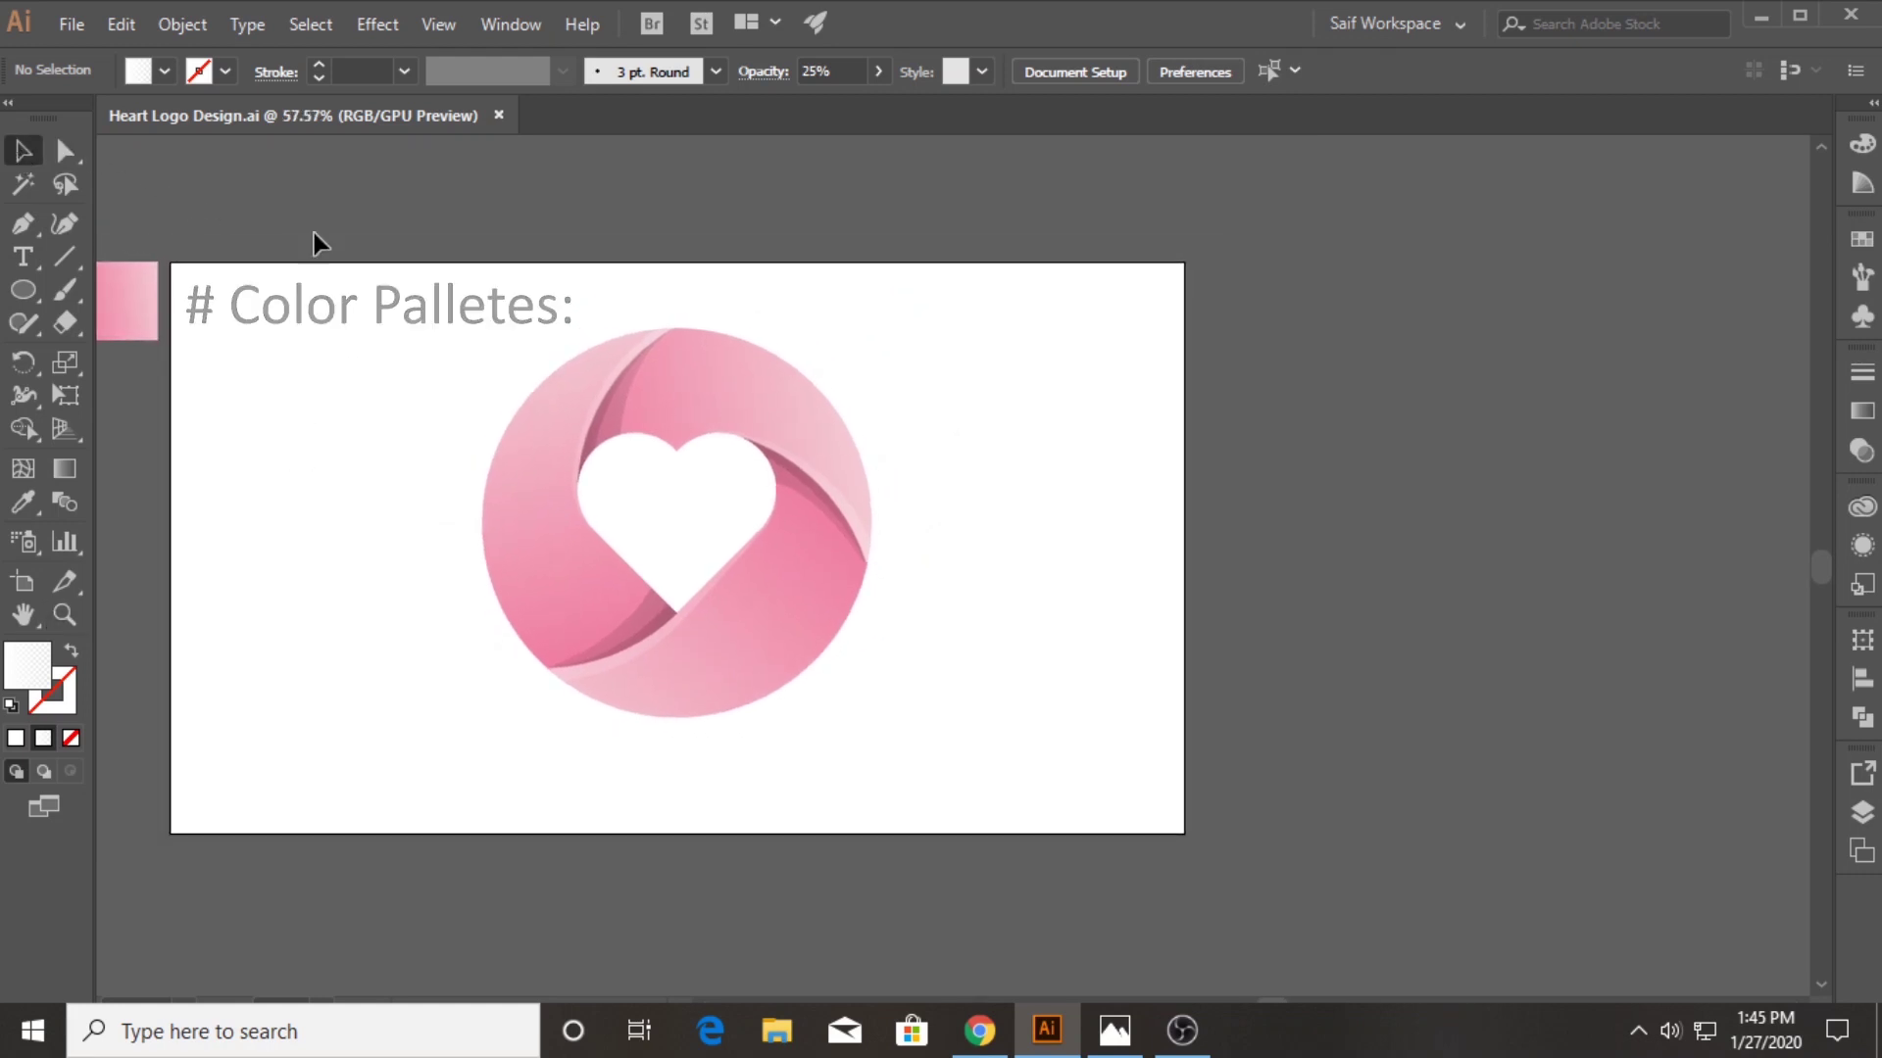
pyautogui.moveTo(866, 671)
pyautogui.mouseDown()
pyautogui.moveTo(931, 769)
pyautogui.moveTo(823, 675)
pyautogui.mouseUp()
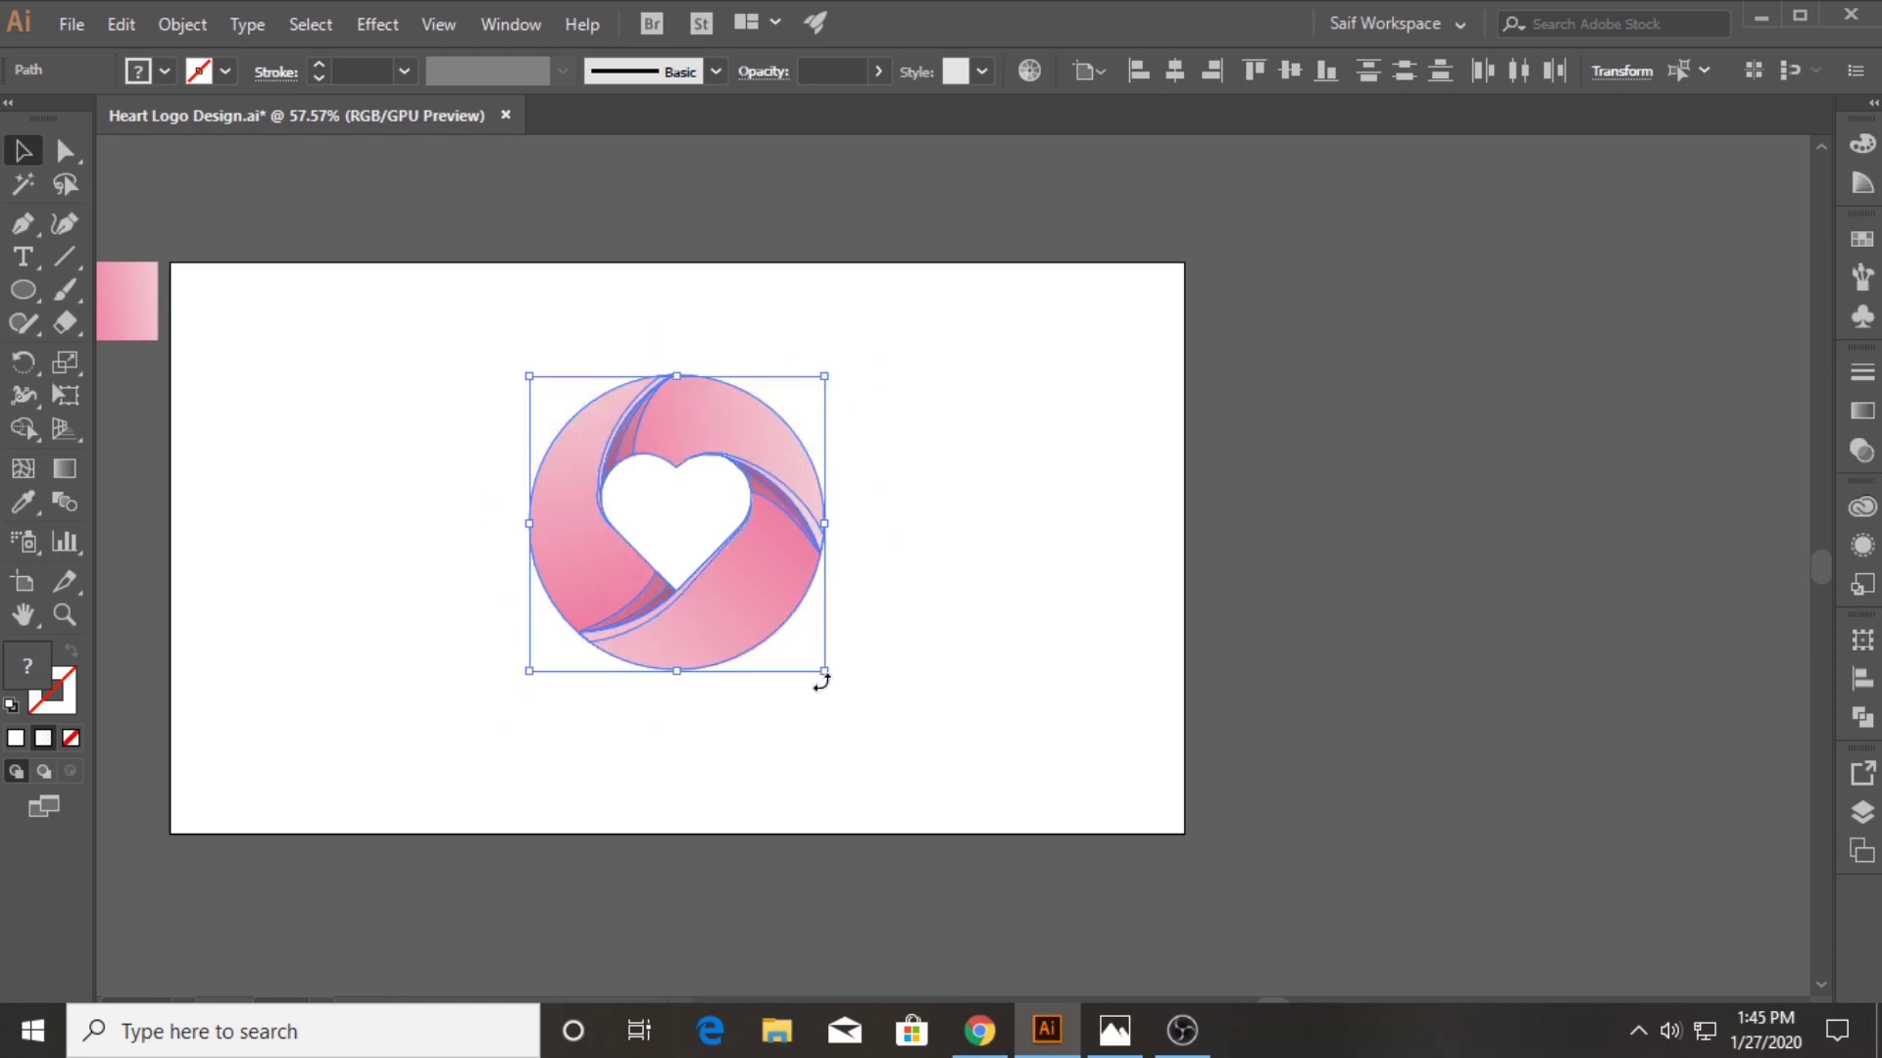
# Select the three pink ribbons and lower the starting stop's green to deeper pink e967a2
pyautogui.click(921, 541)
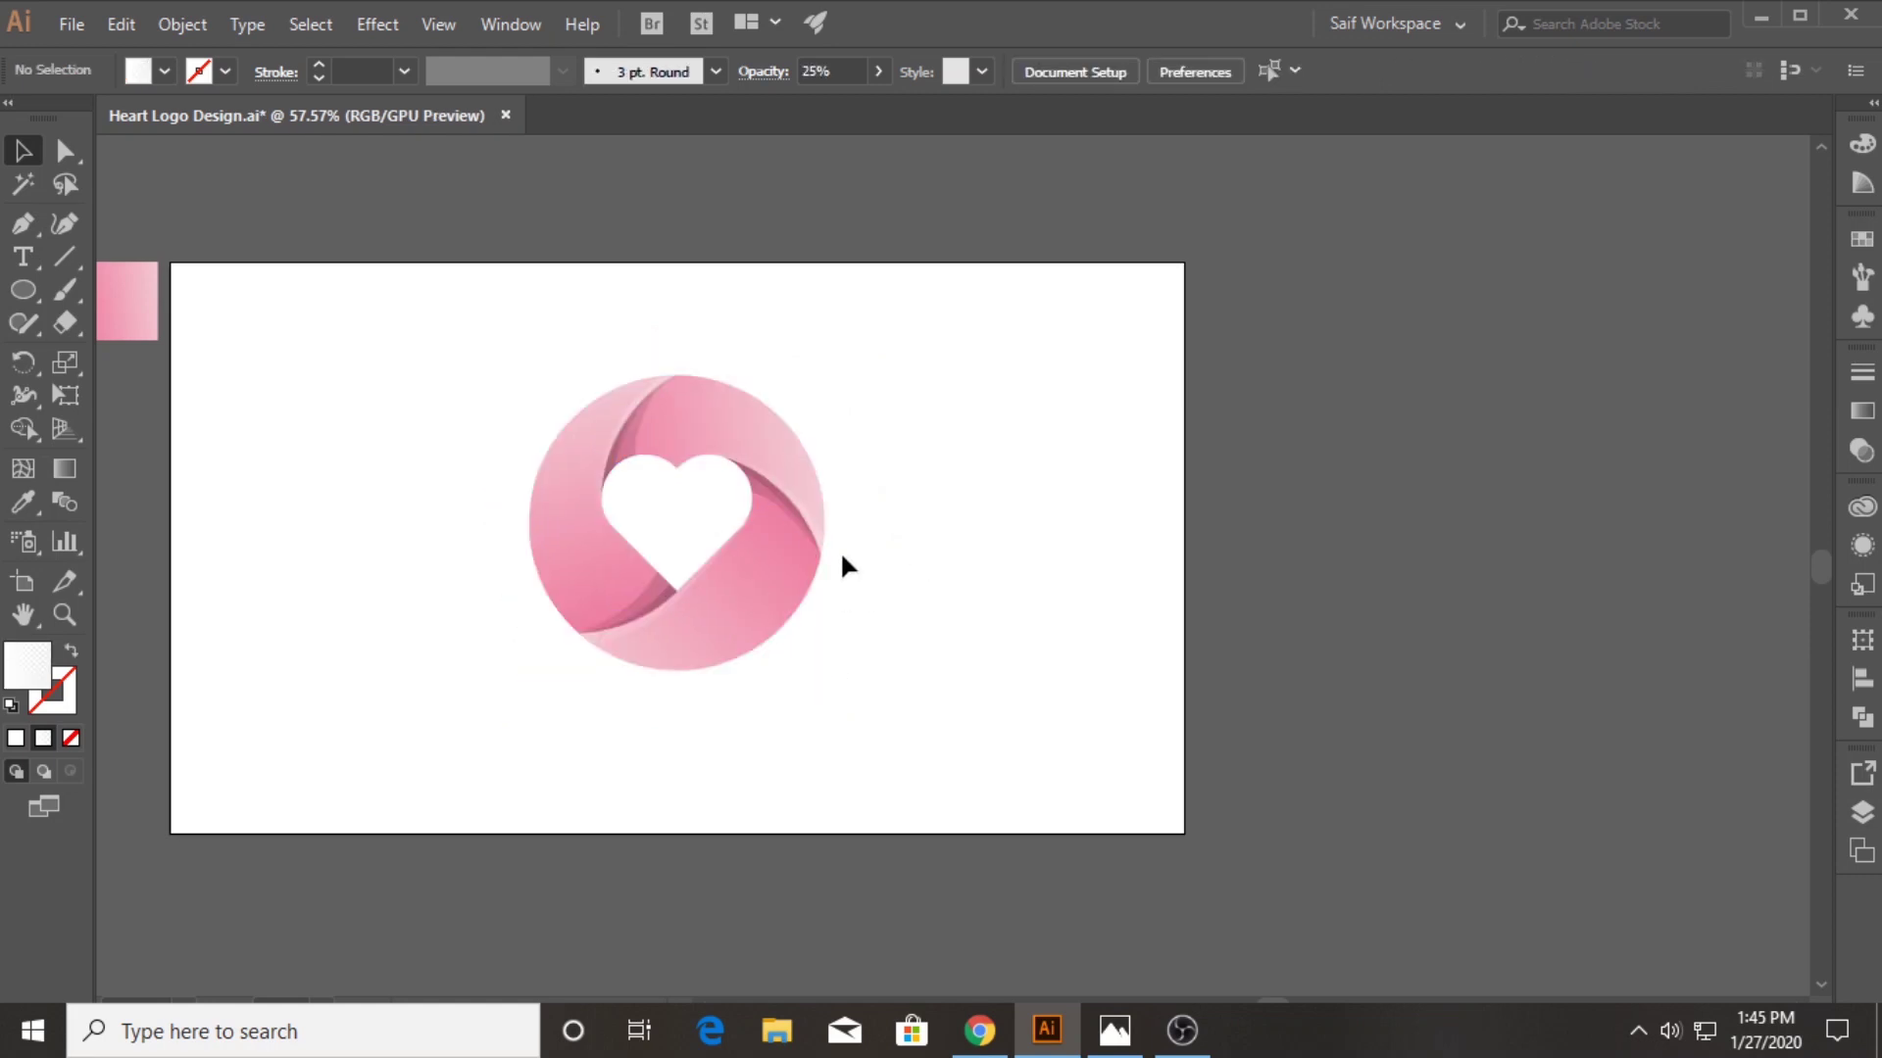
pyautogui.click(703, 585)
pyautogui.keyDown('shift'); pyautogui.click(550, 562); pyautogui.keyUp('shift')
pyautogui.keyDown('shift'); pyautogui.click(684, 456); pyautogui.keyUp('shift')
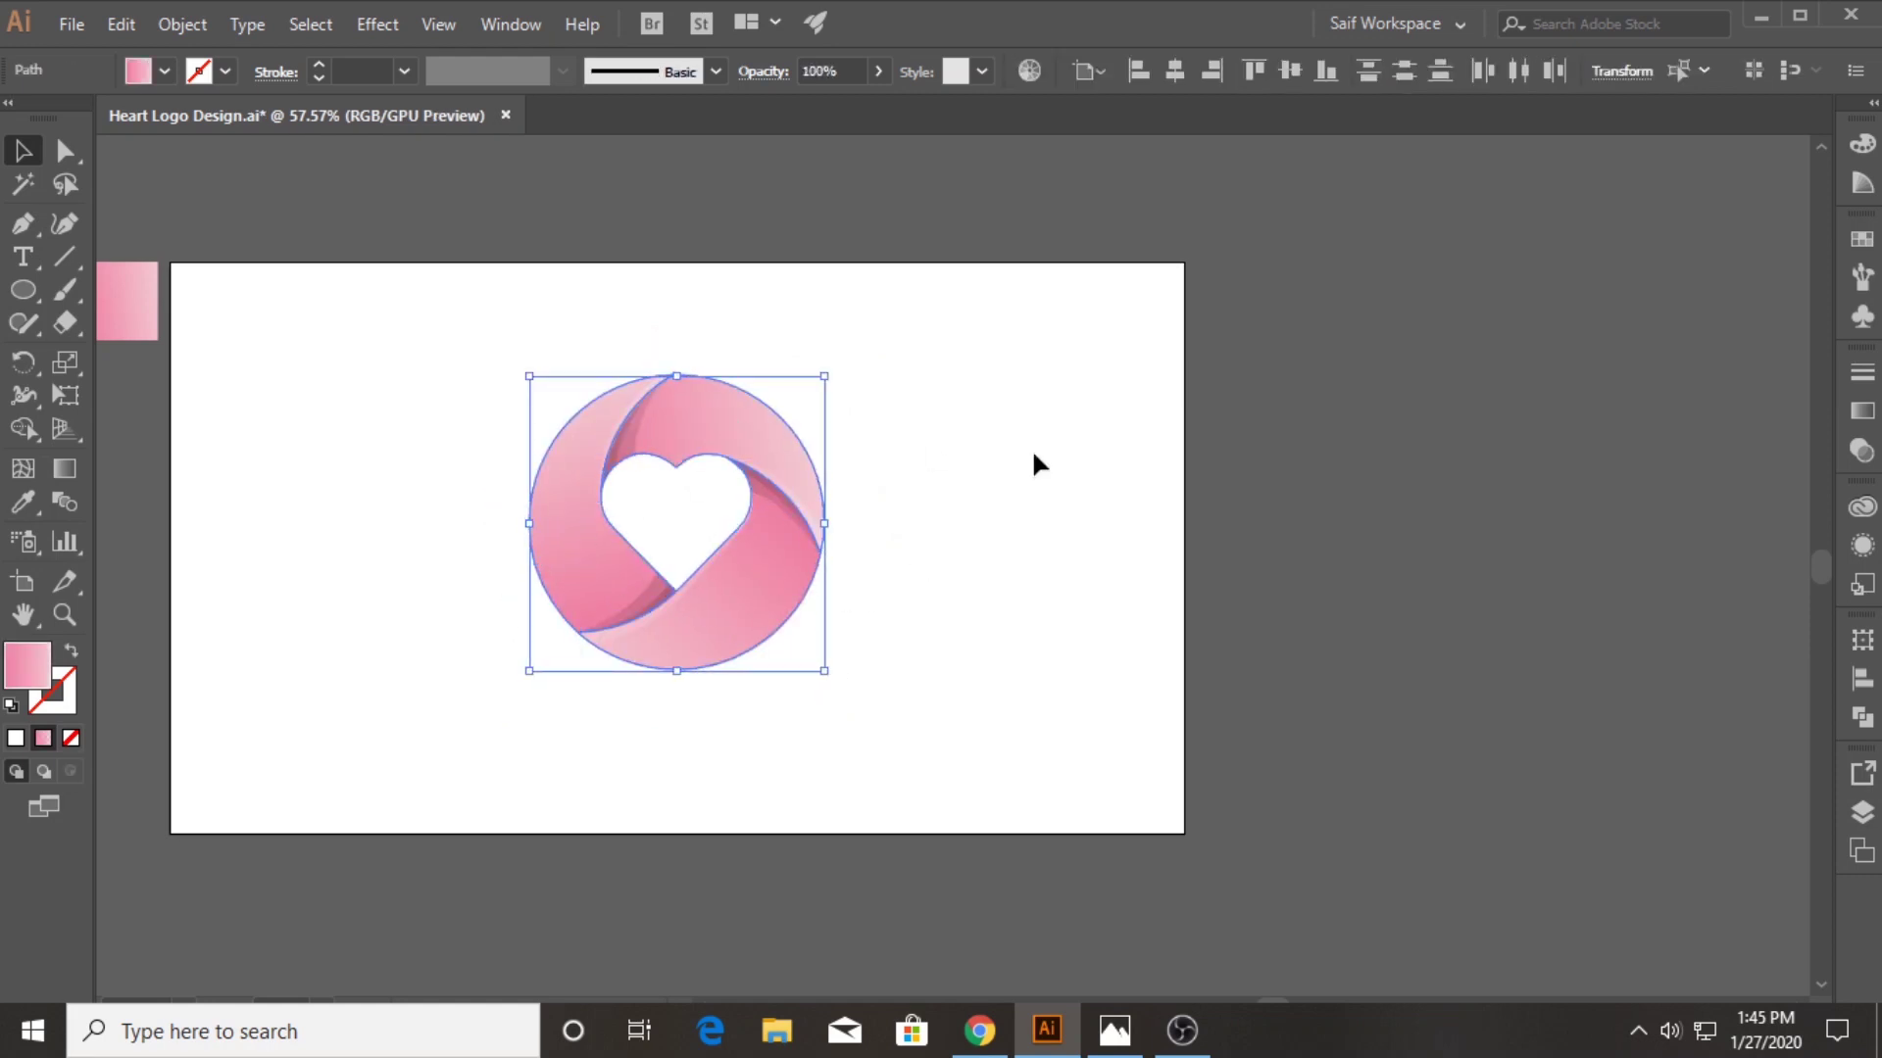
pyautogui.click(1862, 410)
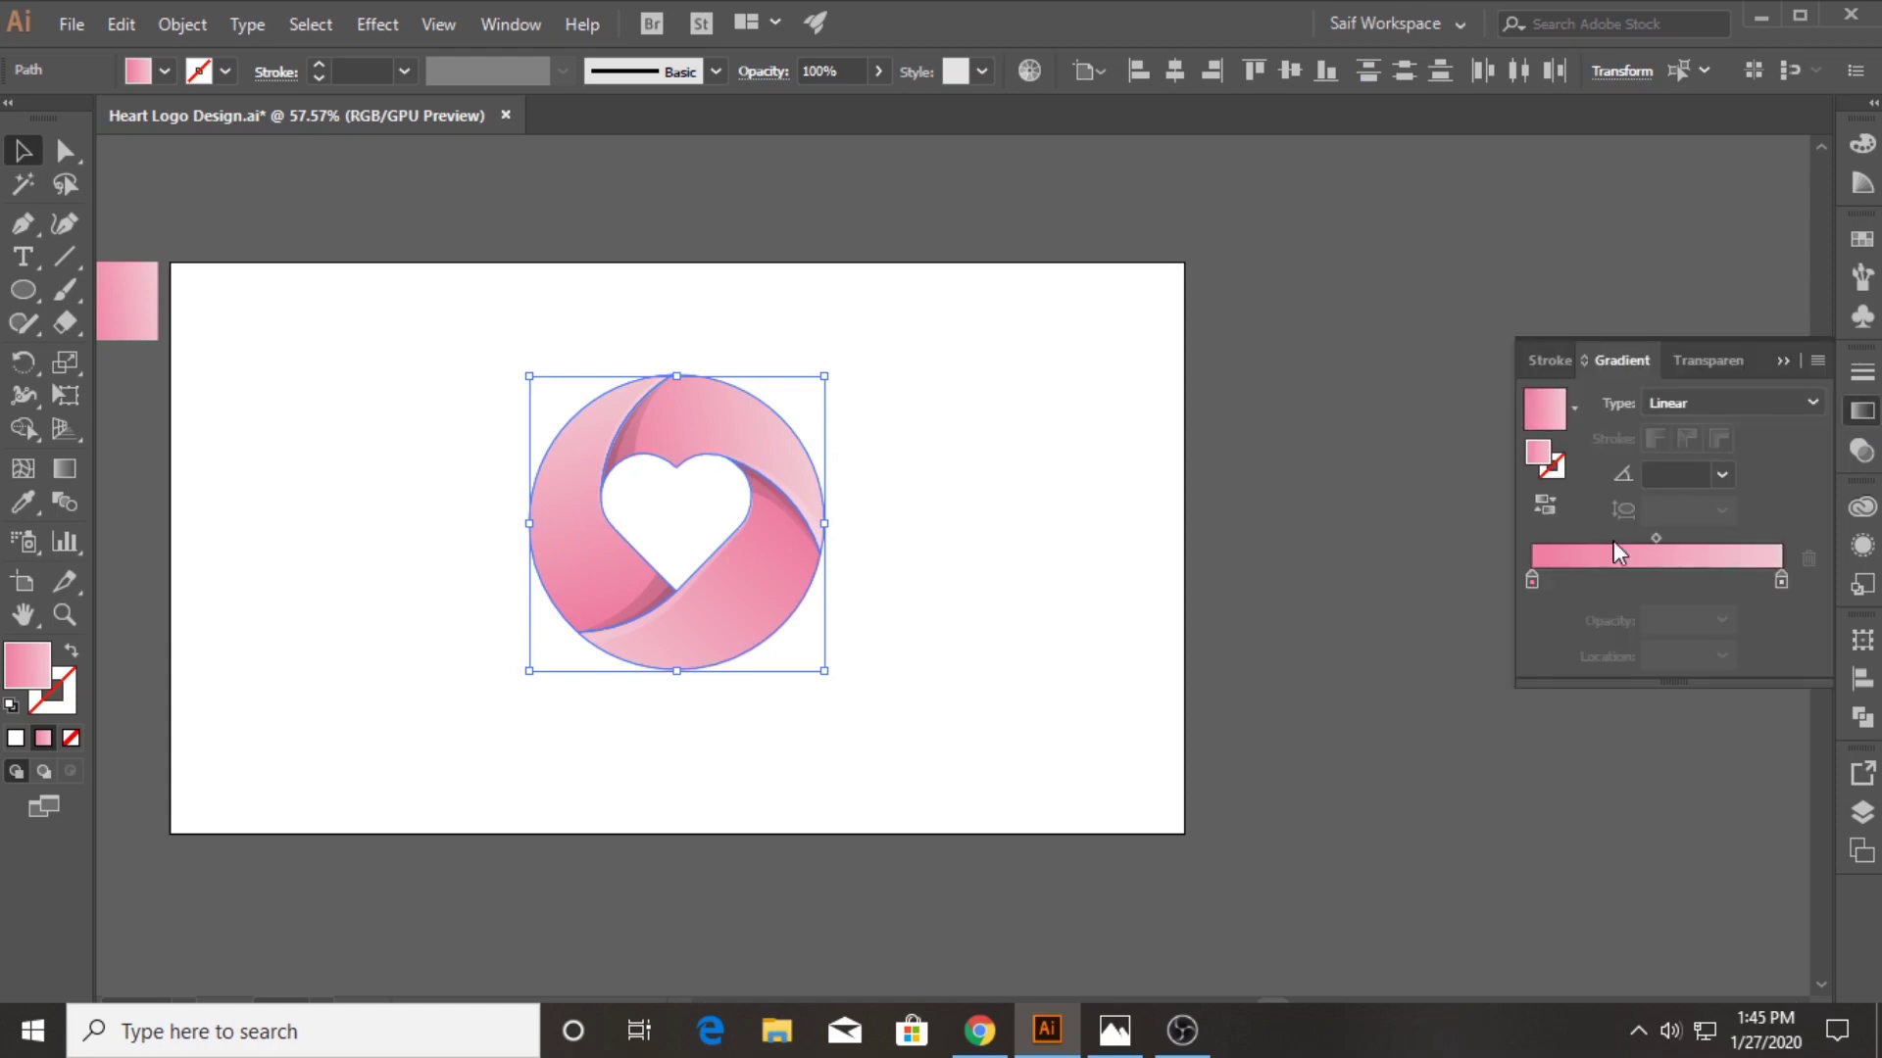
pyautogui.click(1532, 582)
pyautogui.doubleClick(1532, 581)
pyautogui.click(1424, 676)
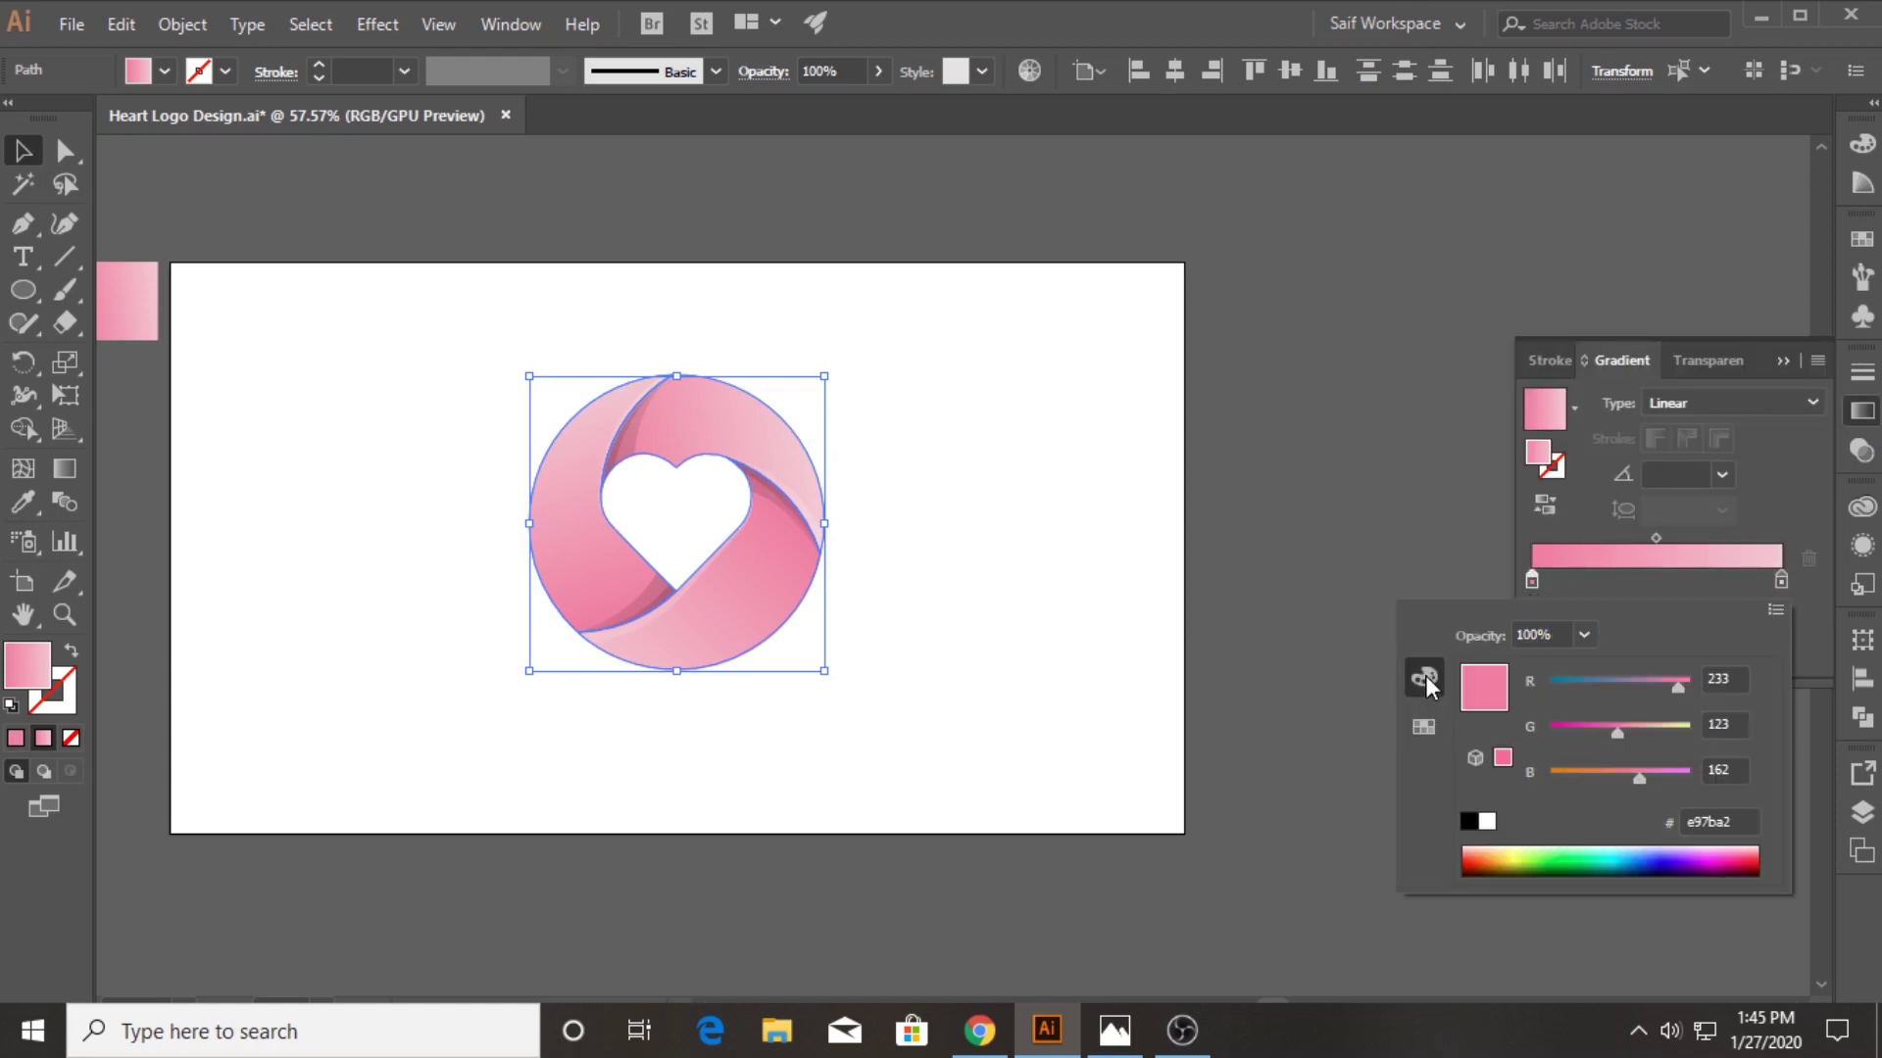
pyautogui.moveTo(1617, 736); pyautogui.dragTo(1610, 738)
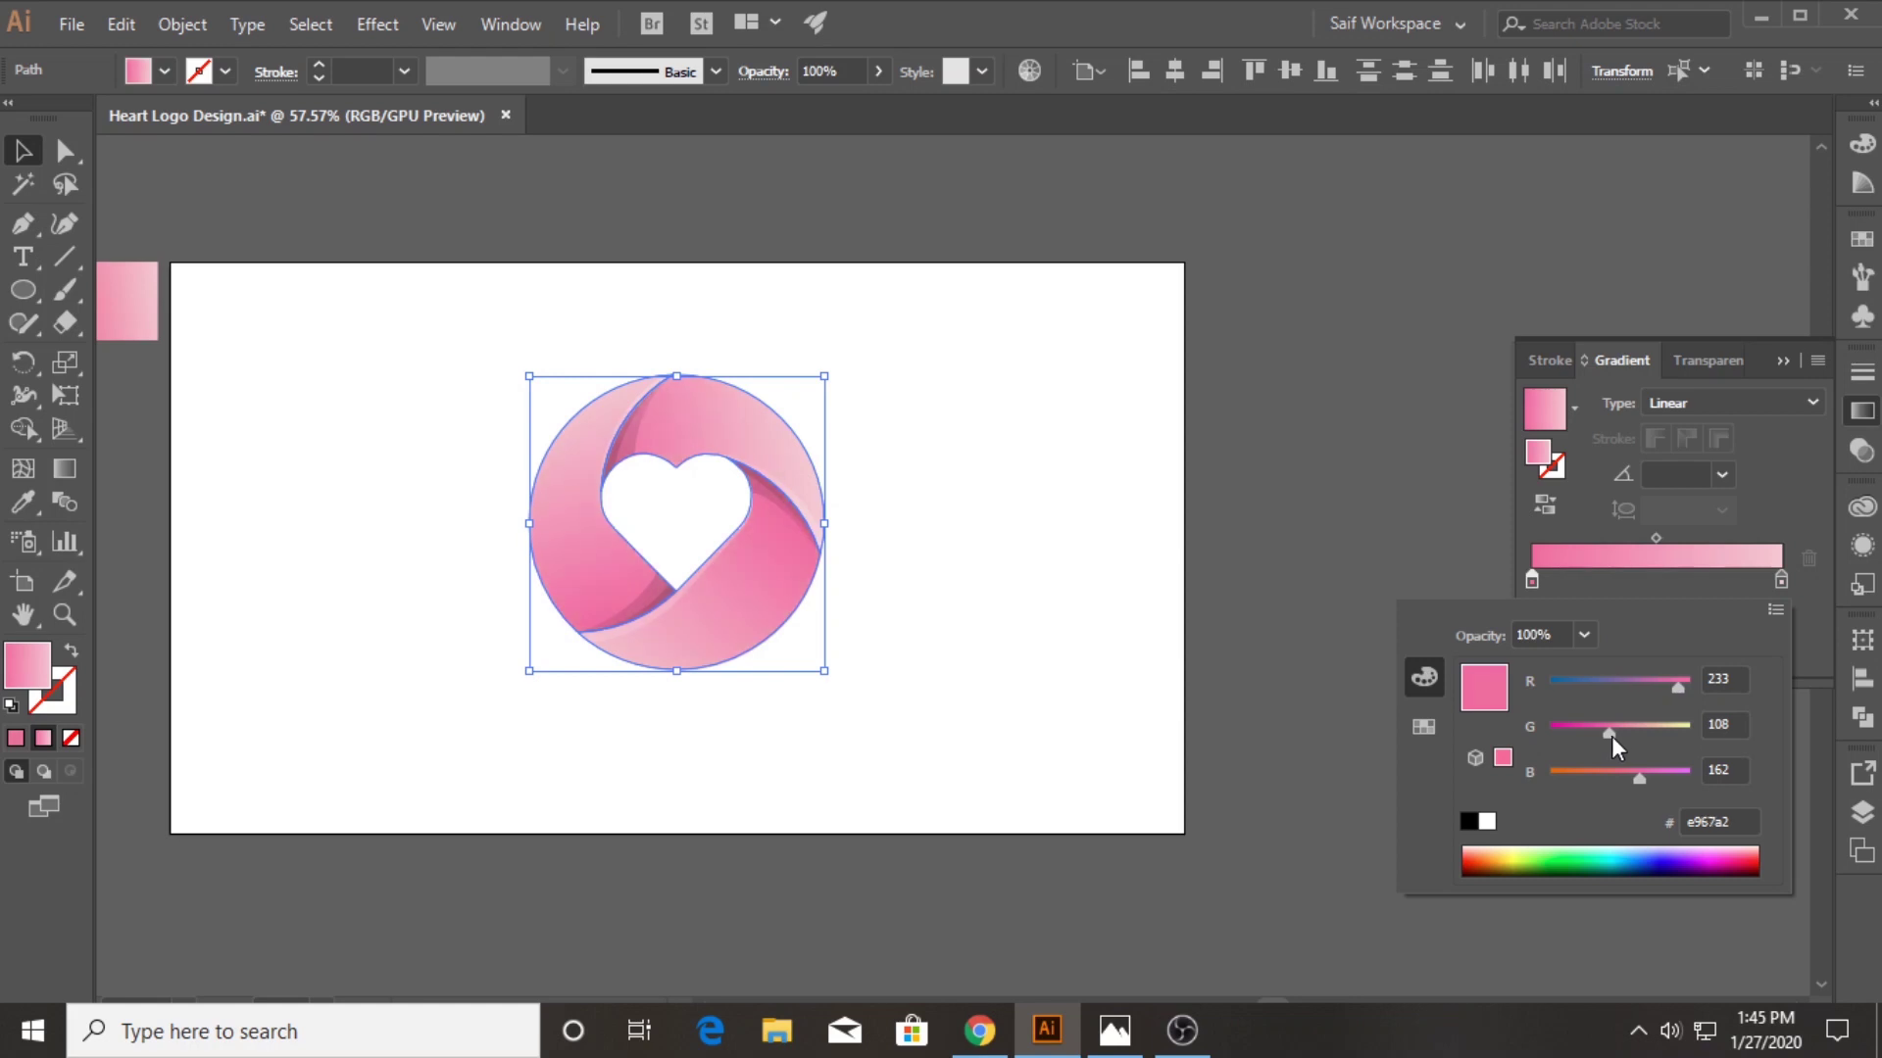
pyautogui.click(1329, 498)
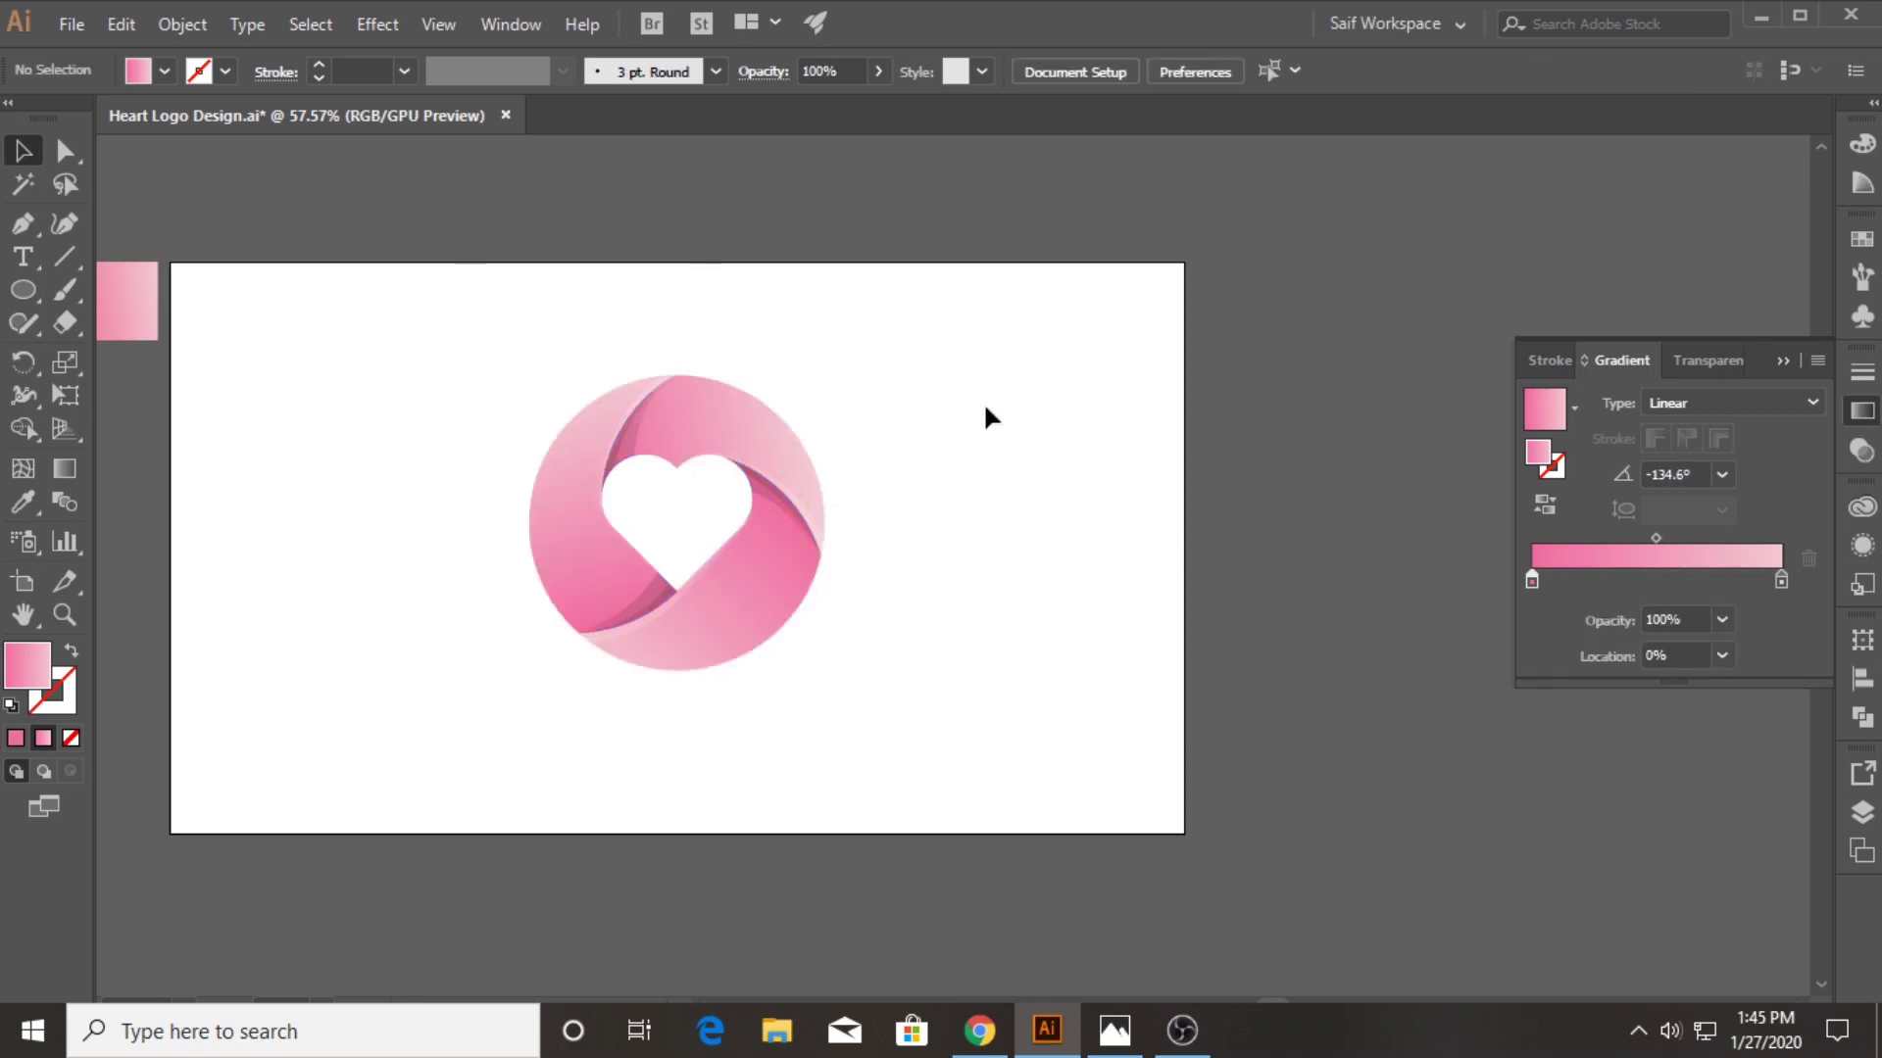